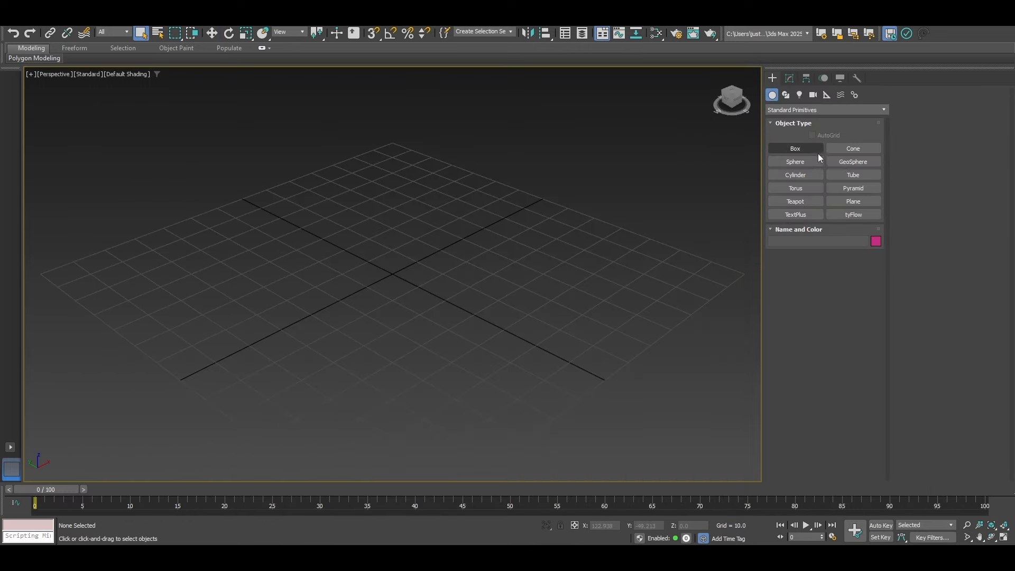
Create a sphere with a radius of about 3.2 and set its X and Y position to 0.
click(804, 161)
middle_drag(486, 215, 565, 244)
scroll(568, 272, up, 3)
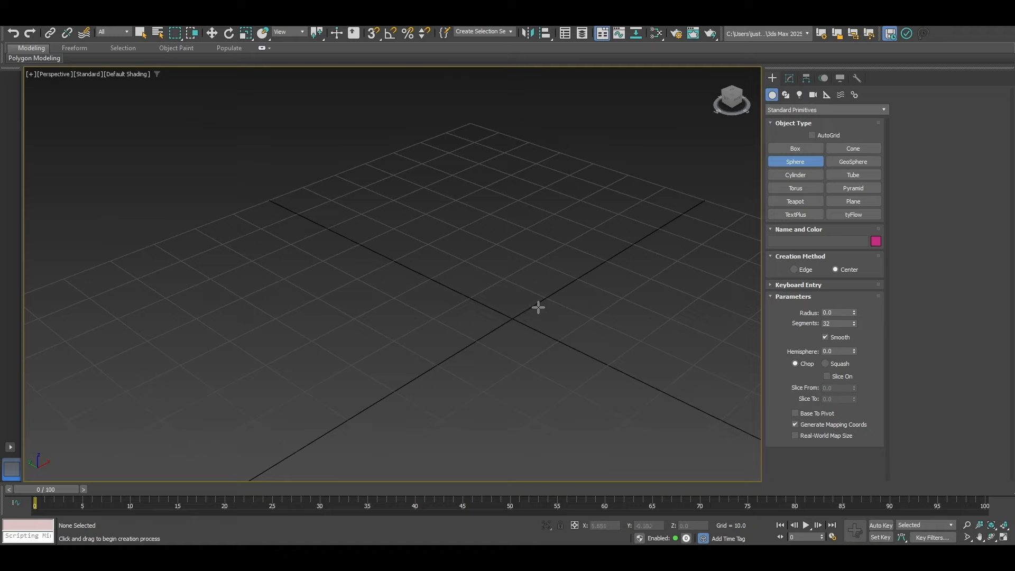
scroll(538, 307, up, 3)
drag(456, 355, 482, 335)
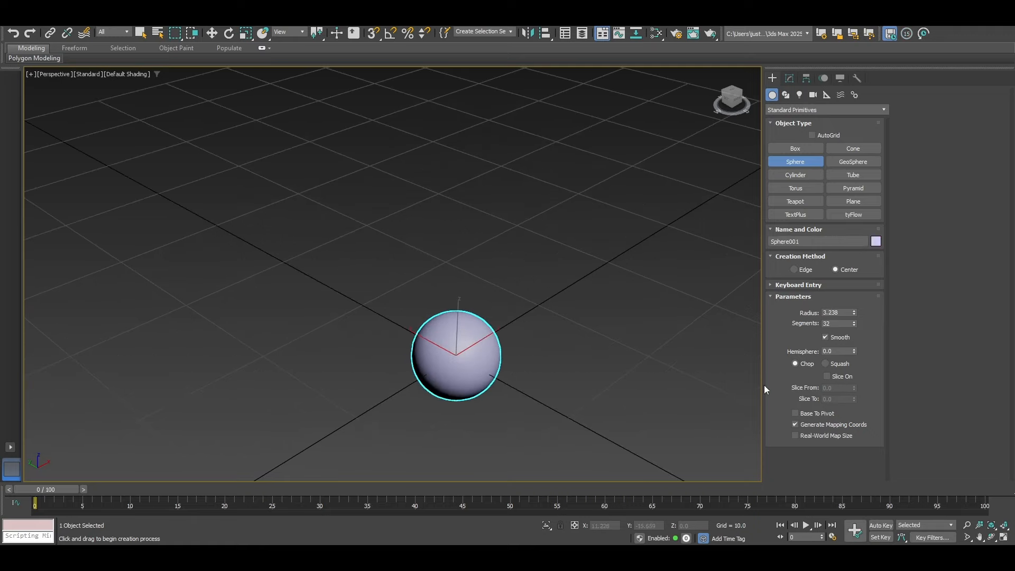
click(212, 32)
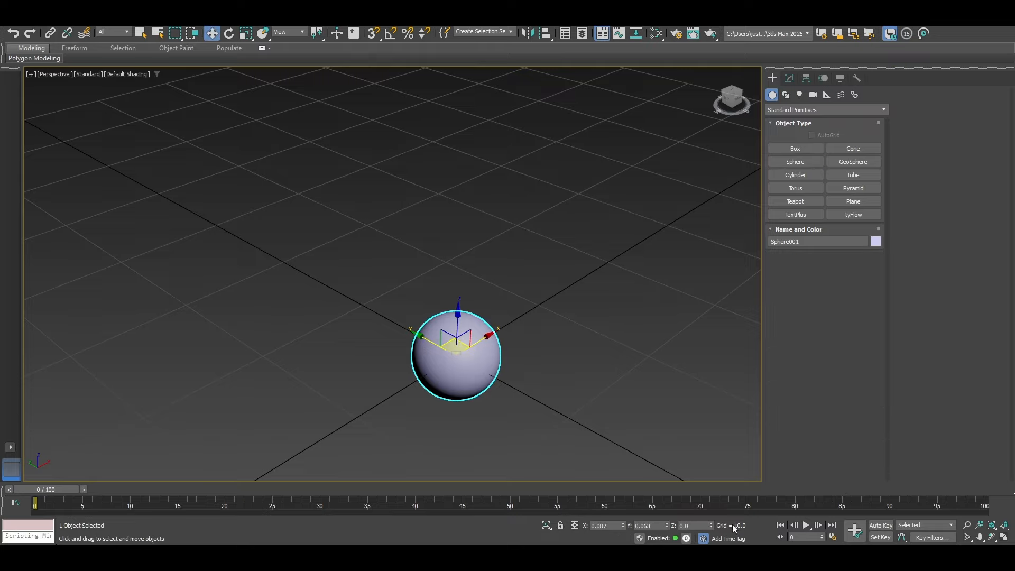
right_click(623, 525)
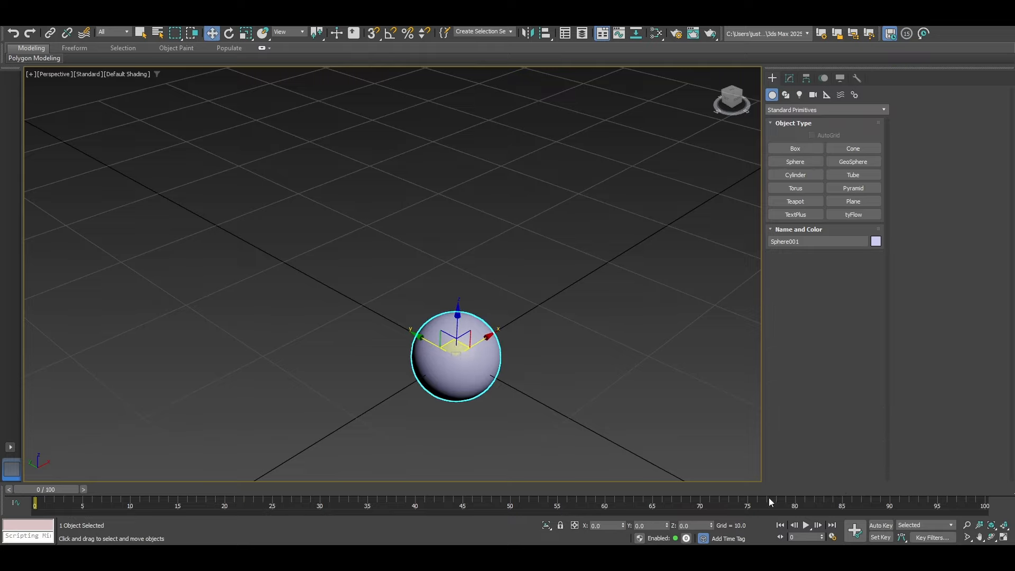
Flatten the sphere in the front view by scaling its height to 80%.
key(alt+f)
scroll(444, 331, up, 5)
click(444, 328)
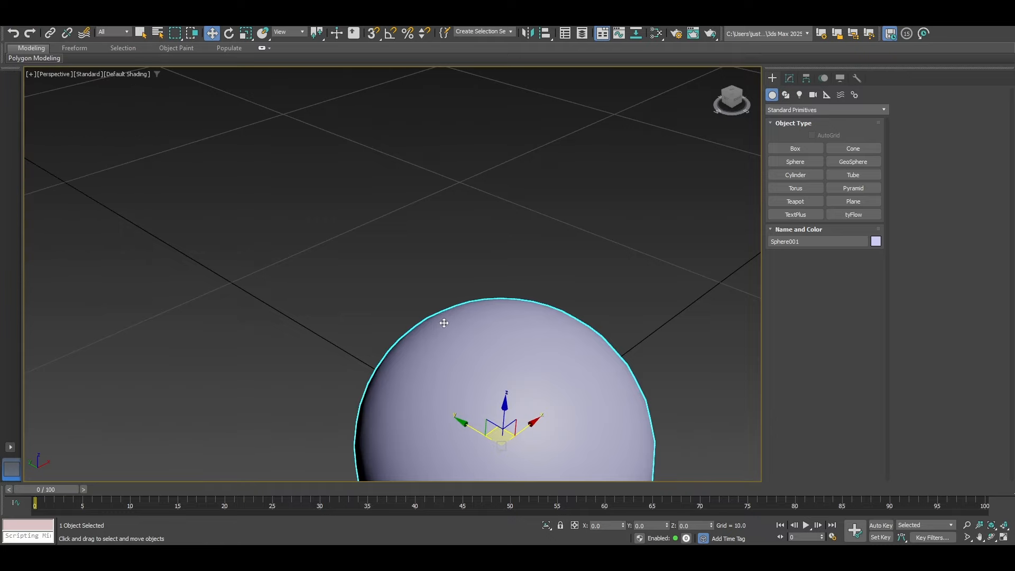
key(f)
middle_drag(447, 318, 479, 355)
scroll(478, 355, up, 4)
middle_drag(360, 241, 404, 356)
scroll(404, 356, up, 4)
middle_drag(436, 386, 464, 342)
scroll(465, 342, up, 3)
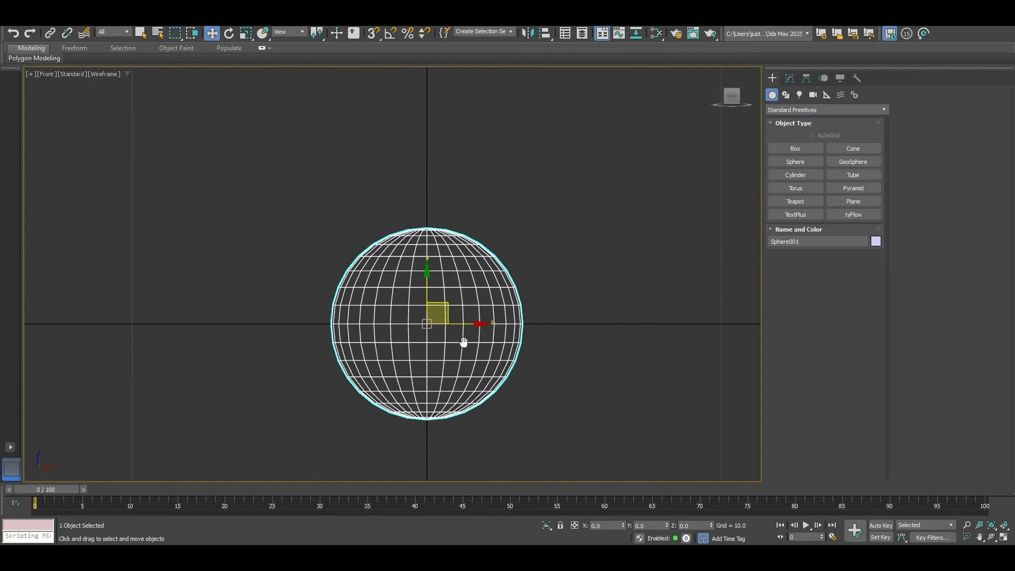
middle_drag(506, 380, 458, 302)
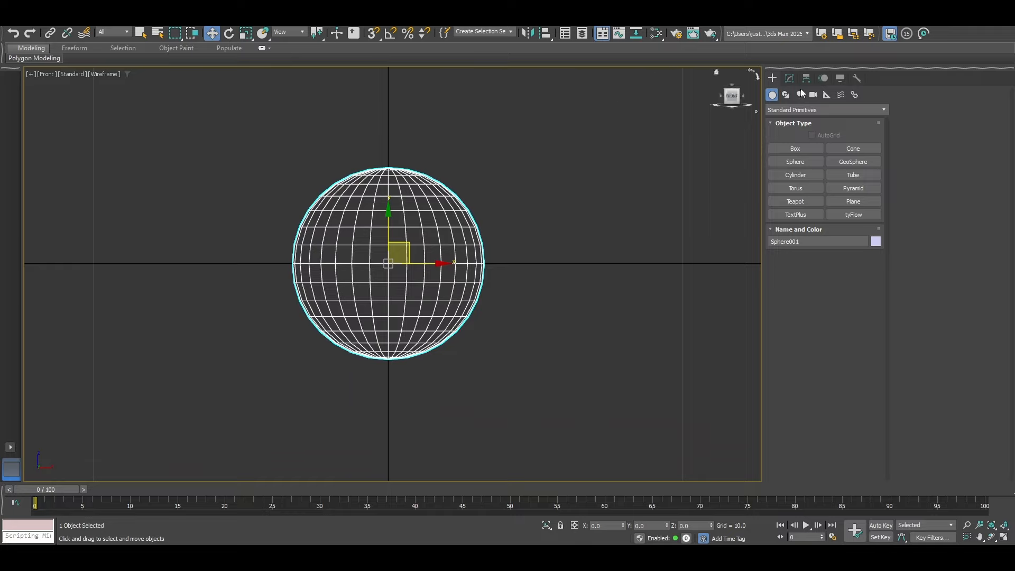
click(790, 79)
click(246, 34)
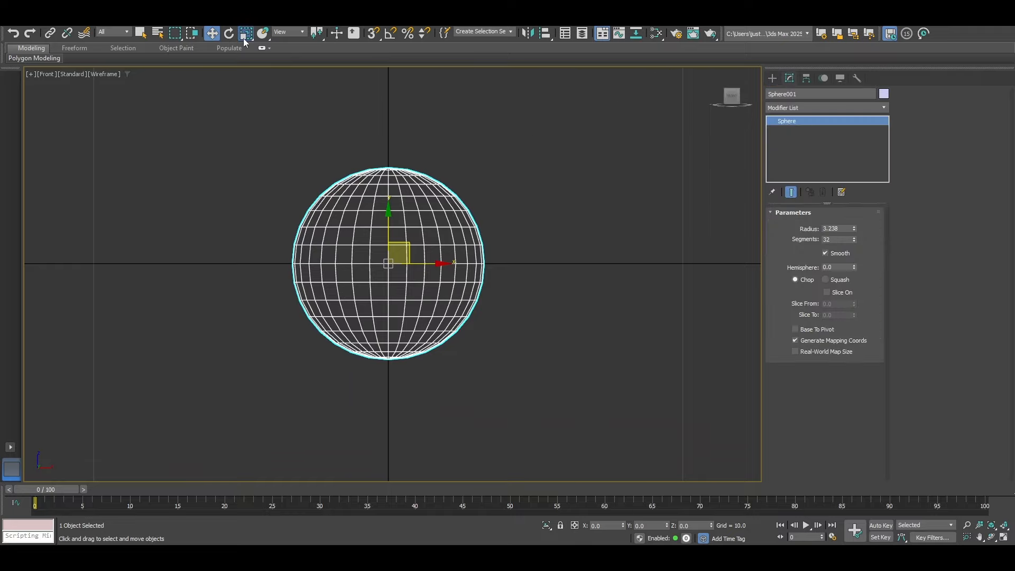
drag(388, 214, 388, 223)
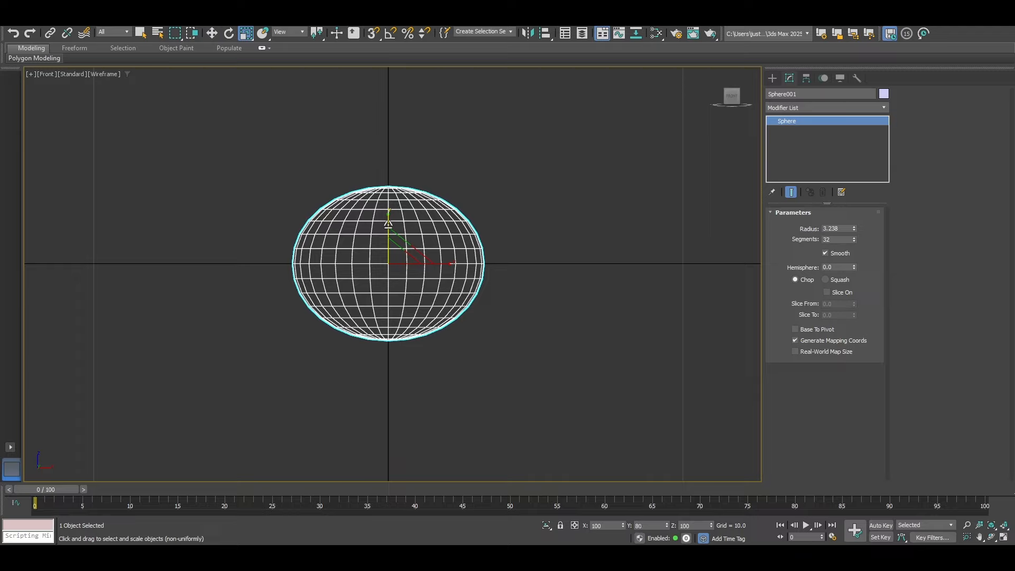
key(r)
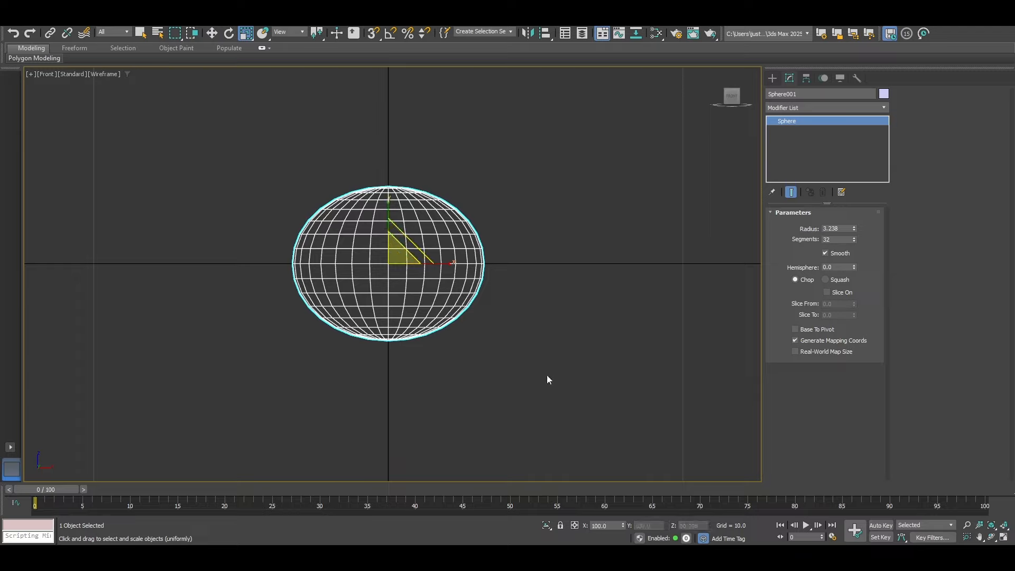
Set the sphere's Hemisphere value to 0.5 to cut it into a dome.
click(832, 267)
text(5)
key(Return)
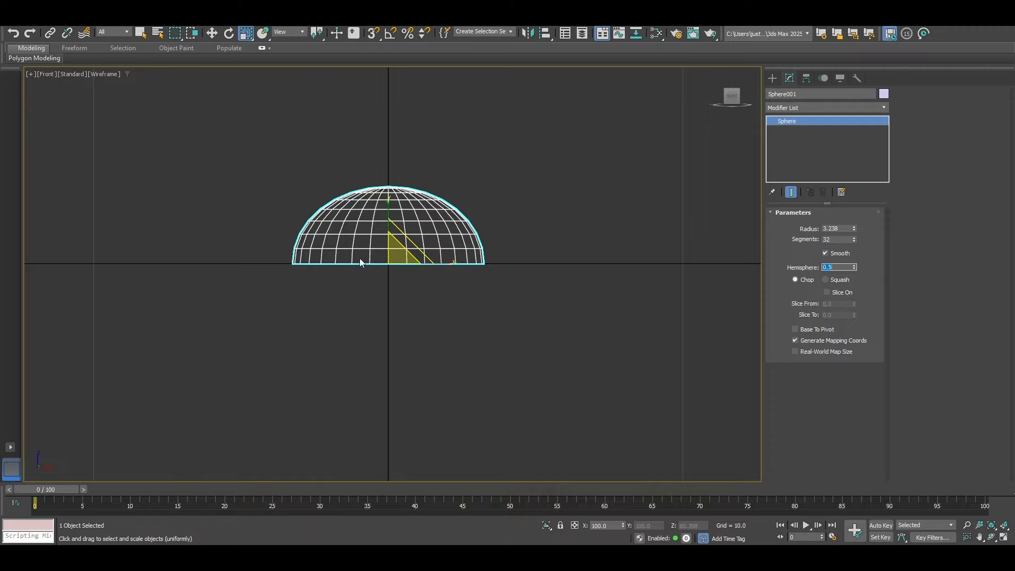
click(467, 250)
Convert the dome to an Editable Poly and display it shaded with its flat underside in view.
right_click(387, 256)
mouse_move(420, 397)
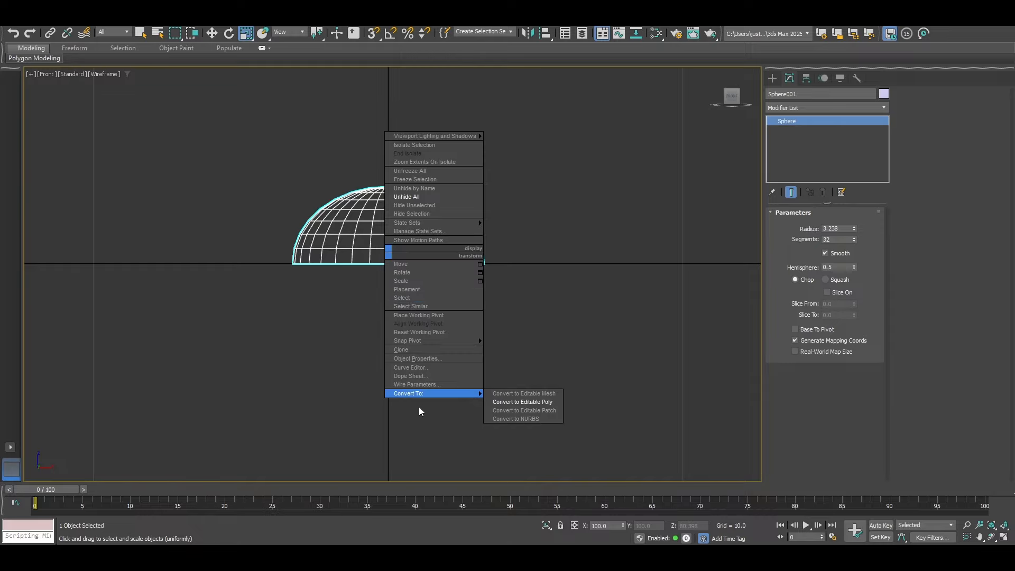
click(540, 405)
alt+middle_drag(406, 296, 609, 301)
key(F3)
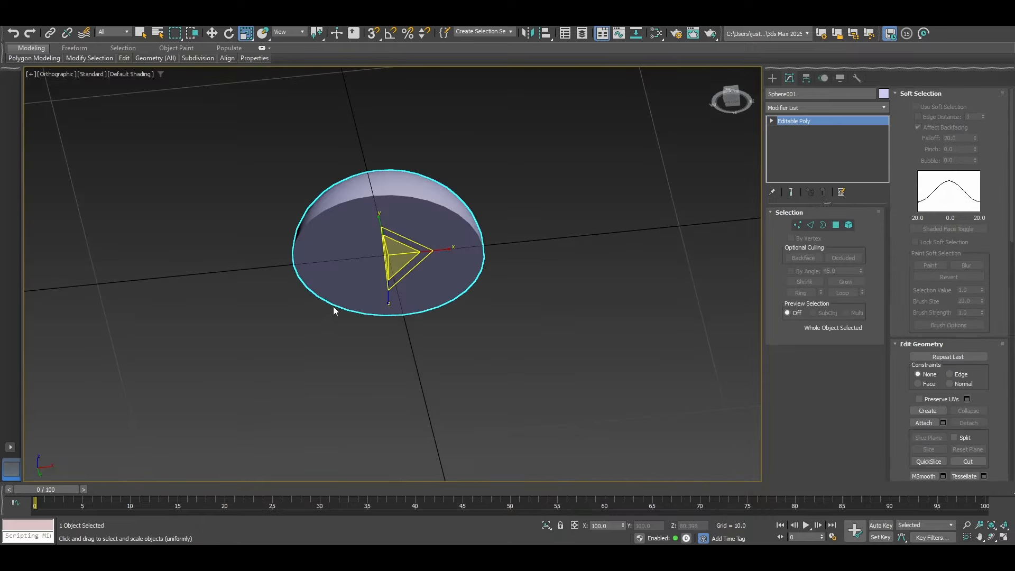
Select all polygons around the centre vertex of the dome's flat underside and inset them to a smaller circle.
click(799, 225)
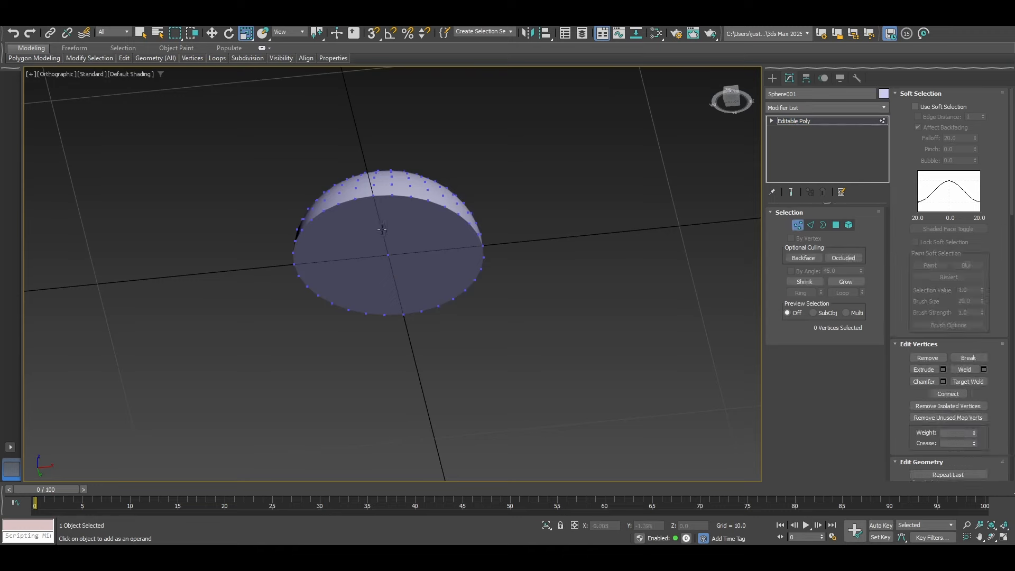
click(388, 256)
click(212, 33)
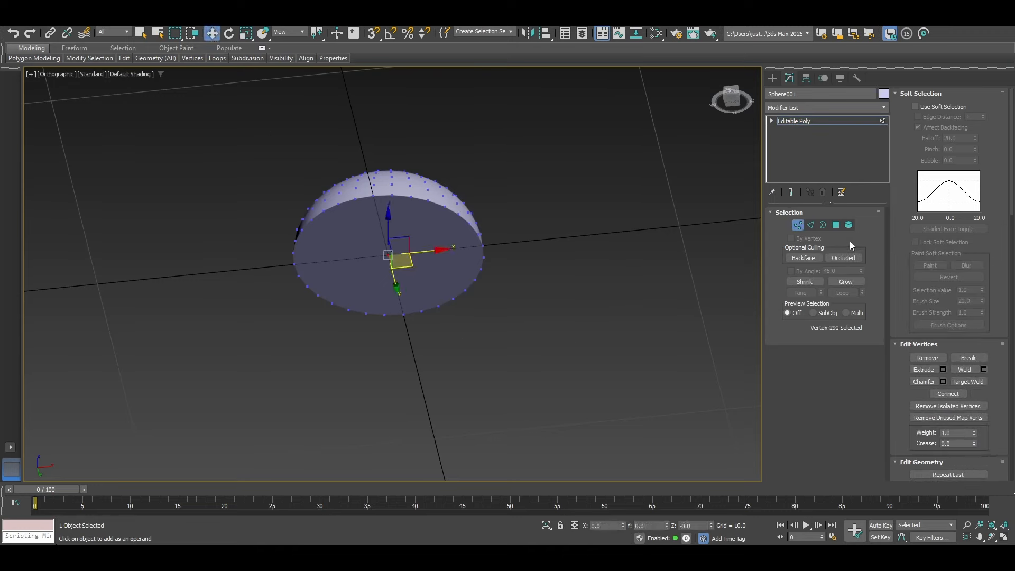
ctrl+click(836, 226)
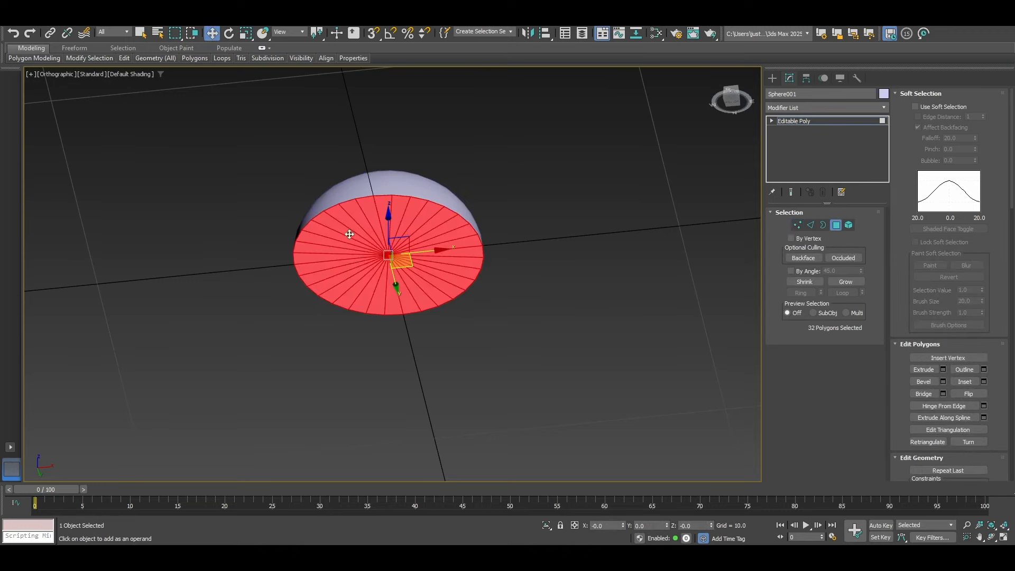
click(965, 381)
drag(415, 250, 429, 294)
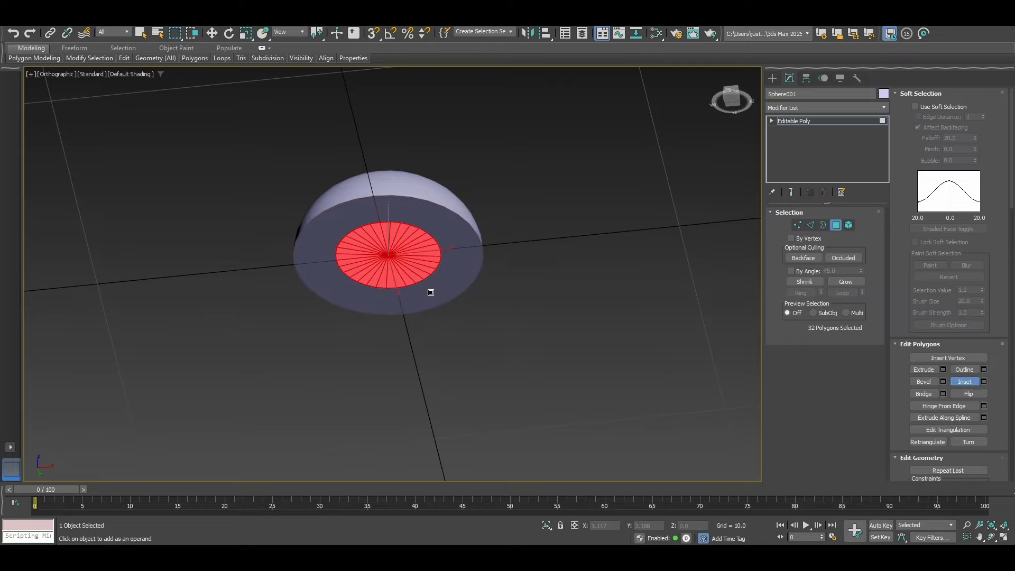
Try to extrude the inset circle about 4.1 units downward as a shaft.
alt+middle_drag(430, 294, 429, 324)
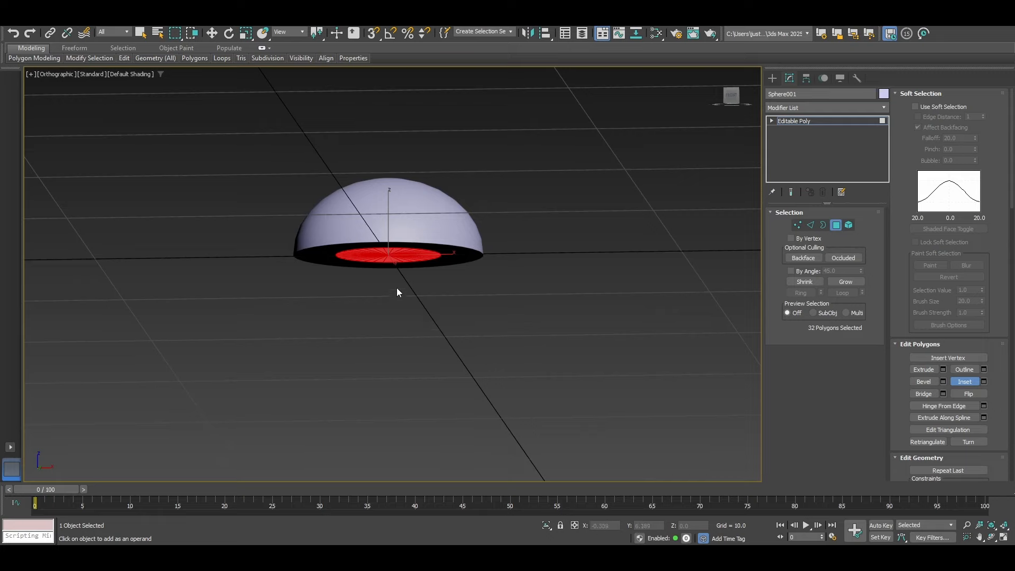
alt+middle_drag(396, 288, 389, 267)
scroll(423, 233, up, 3)
key(w)
scroll(387, 227, down, 3)
shift+drag(384, 214, 386, 333)
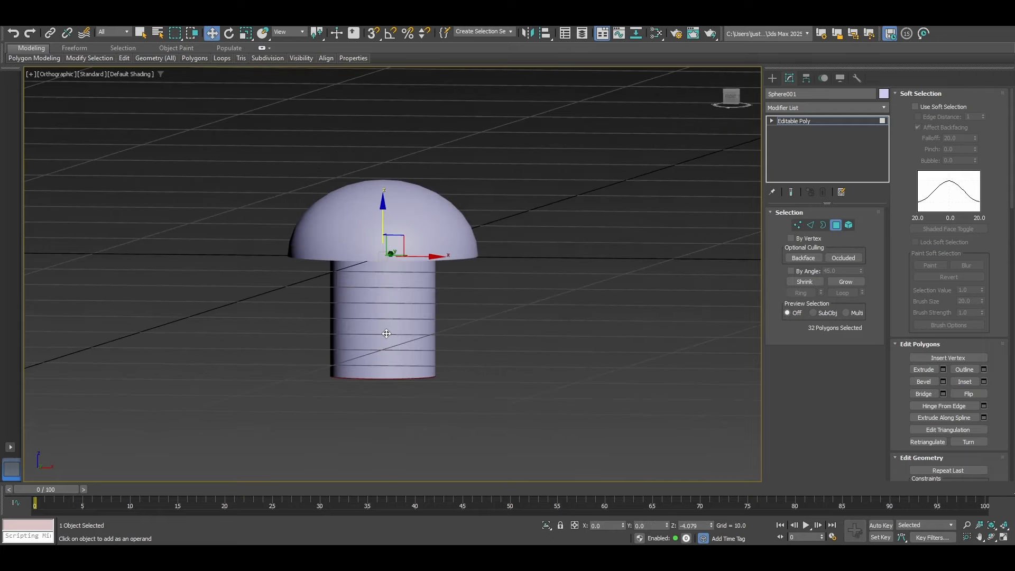
key(ctrl+z)
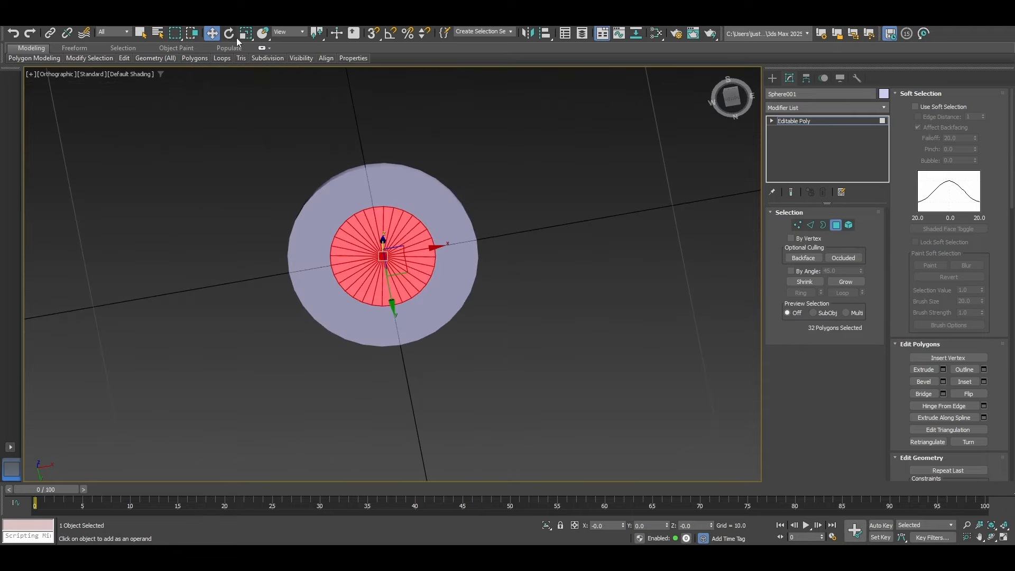
Scale the inset circle under the dome uniformly to 67%.
click(245, 34)
drag(402, 260, 400, 273)
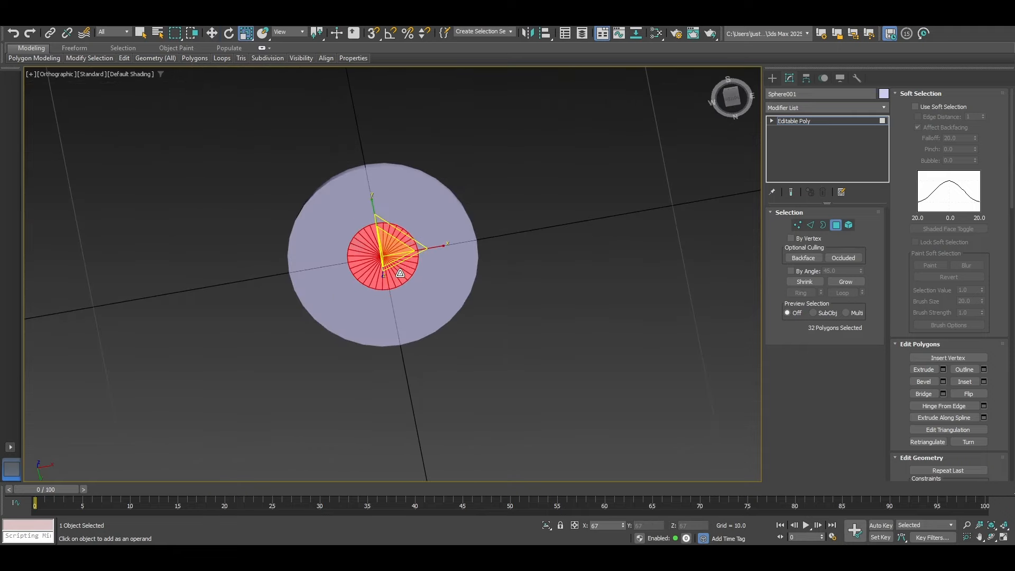
alt+middle_drag(400, 274, 386, 238)
Extrude the narrowed circle about 6.2 units downward to form the shaft.
key(w)
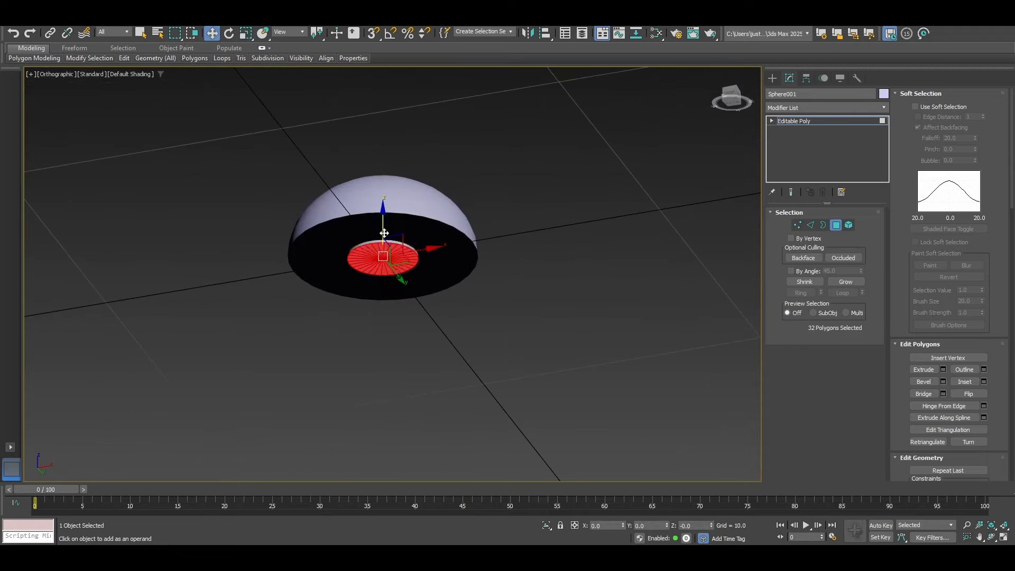
shift+drag(385, 233, 384, 392)
scroll(403, 353, down, 4)
alt+middle_drag(404, 353, 418, 387)
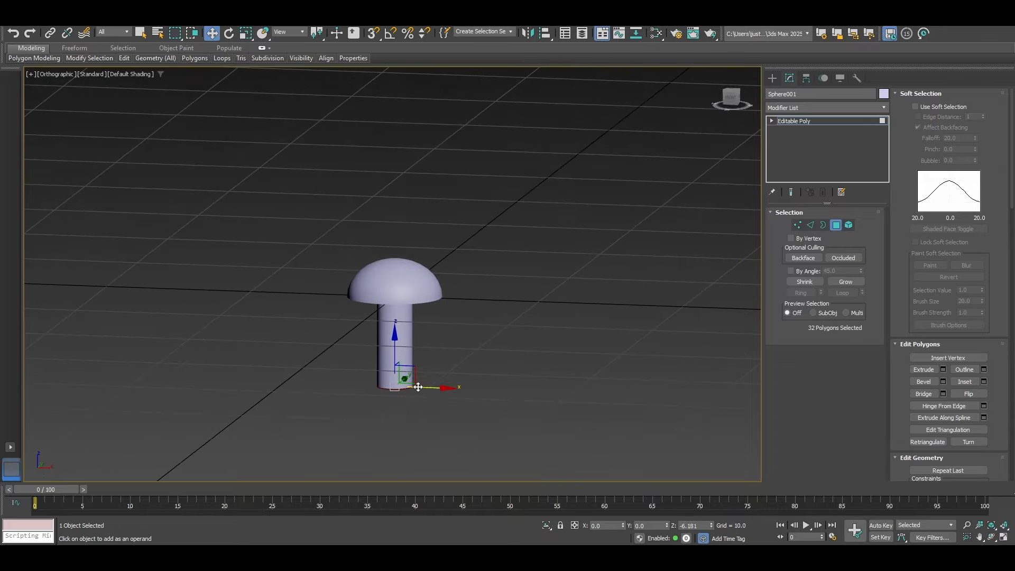
Try to lengthen the shaft in the perspective view by moving its end polygons downward.
key(p)
scroll(419, 375, down, 6)
alt+middle_drag(486, 400, 438, 318)
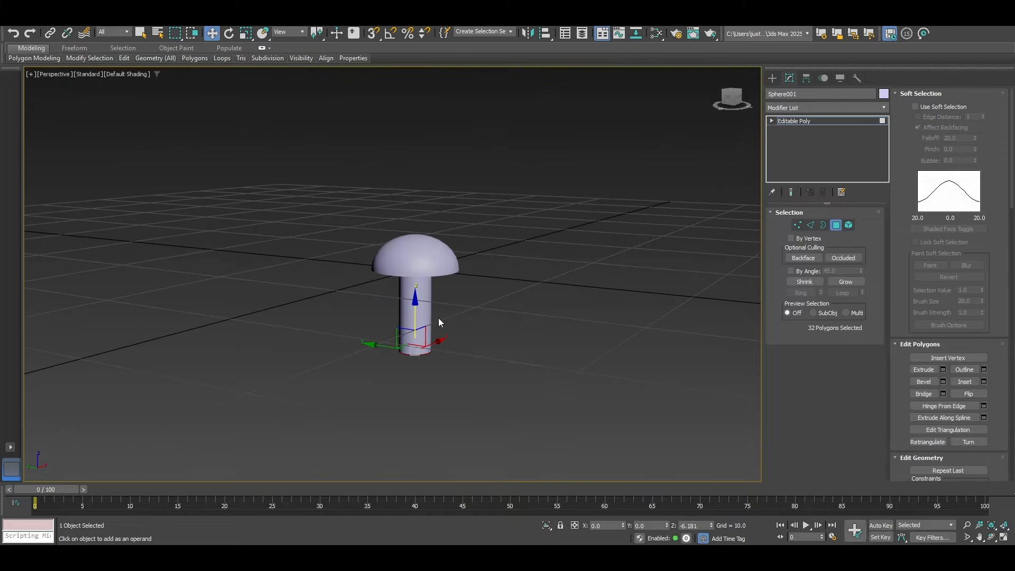
drag(415, 313, 431, 412)
alt+middle_drag(431, 408, 442, 375)
key(ctrl+z)
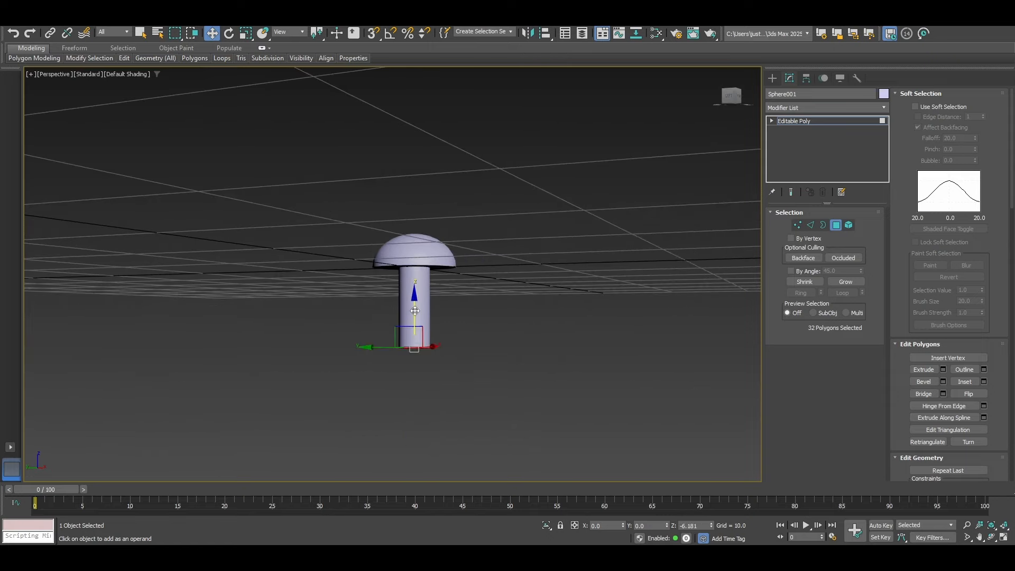
Extrude the shaft's end polygons further down to about Z -10.9 as a second segment.
shift+drag(414, 311, 414, 376)
middle_drag(444, 407, 458, 342)
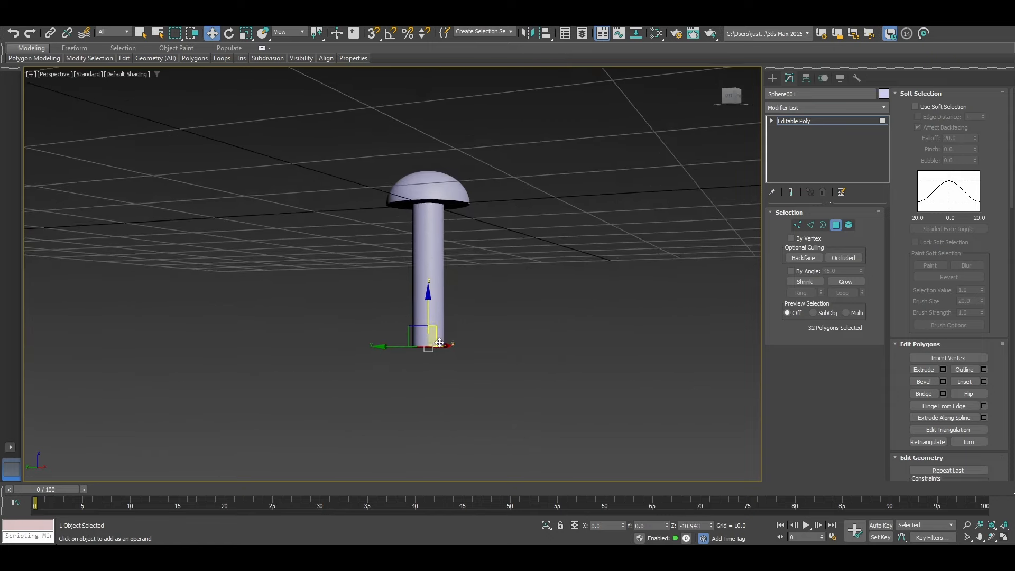
Scale the shaft's end polygons down uniformly so that the lower segment tapers to a narrow end.
scroll(458, 342, up, 3)
scroll(458, 342, up, 2)
alt+middle_drag(731, 307, 730, 273)
scroll(452, 343, up, 6)
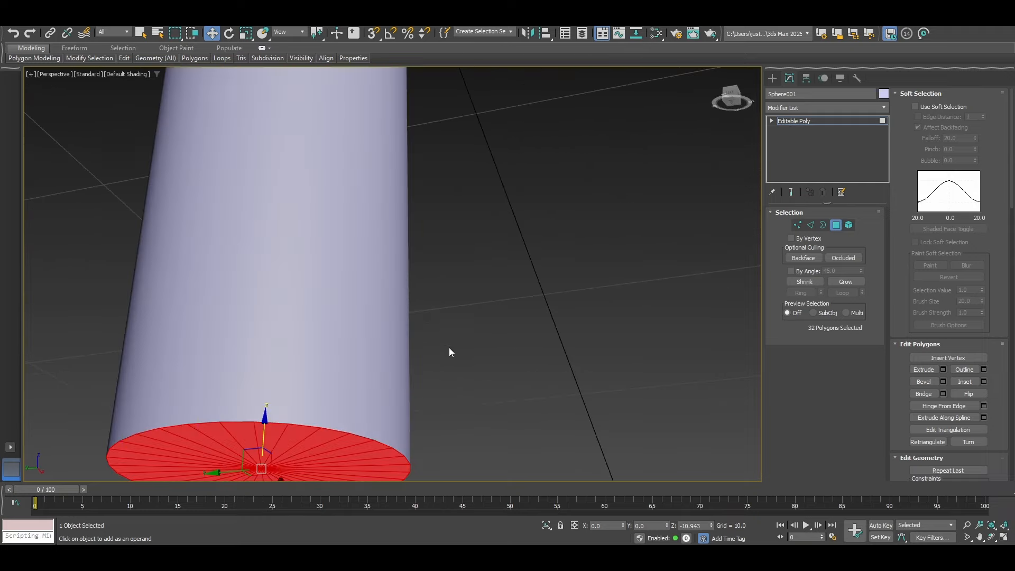
middle_drag(422, 397, 450, 316)
scroll(449, 319, down, 5)
scroll(330, 144, down, 2)
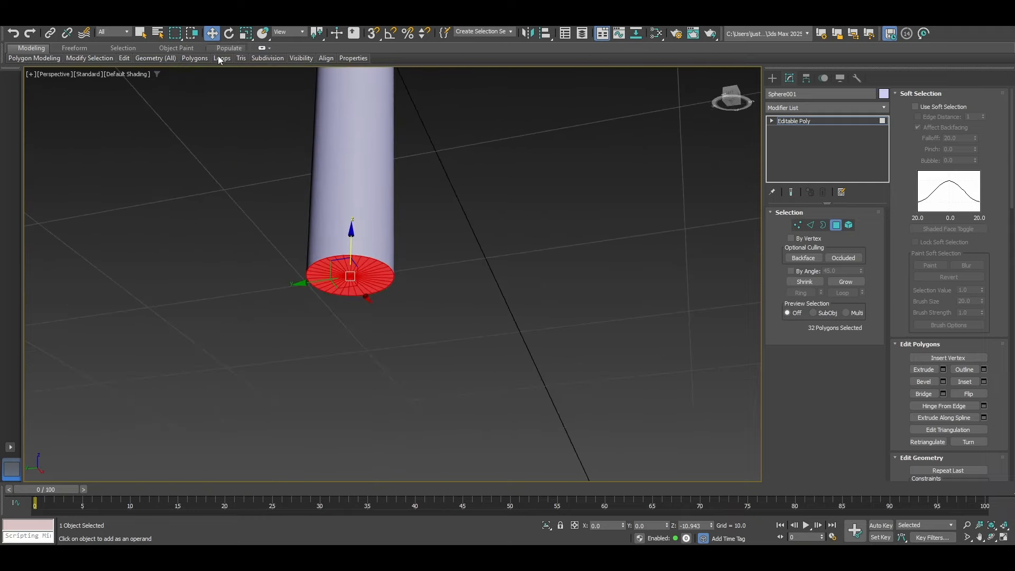
click(245, 33)
drag(347, 288, 331, 219)
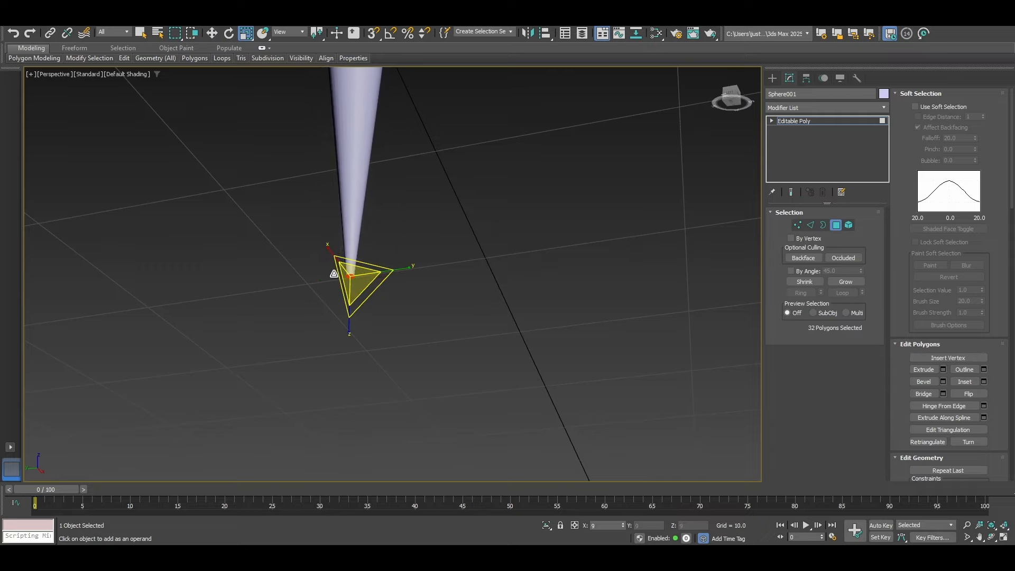
Move the centre vertex of the tapered end down to about Z -11.18 to form a sharp tip.
middle_drag(366, 197, 359, 288)
alt+middle_drag(288, 177, 484, 228)
click(799, 226)
click(529, 243)
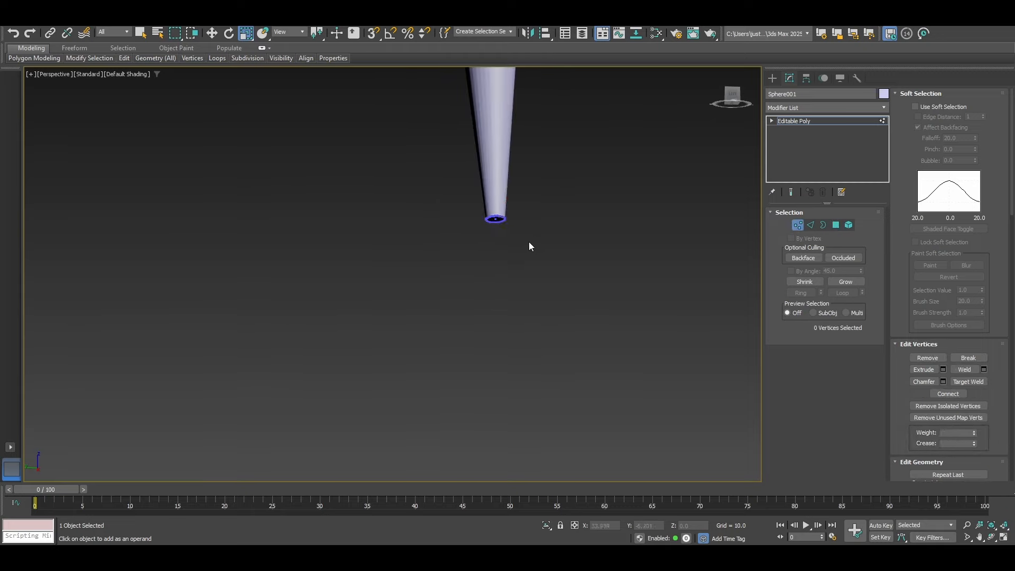
click(497, 218)
key(w)
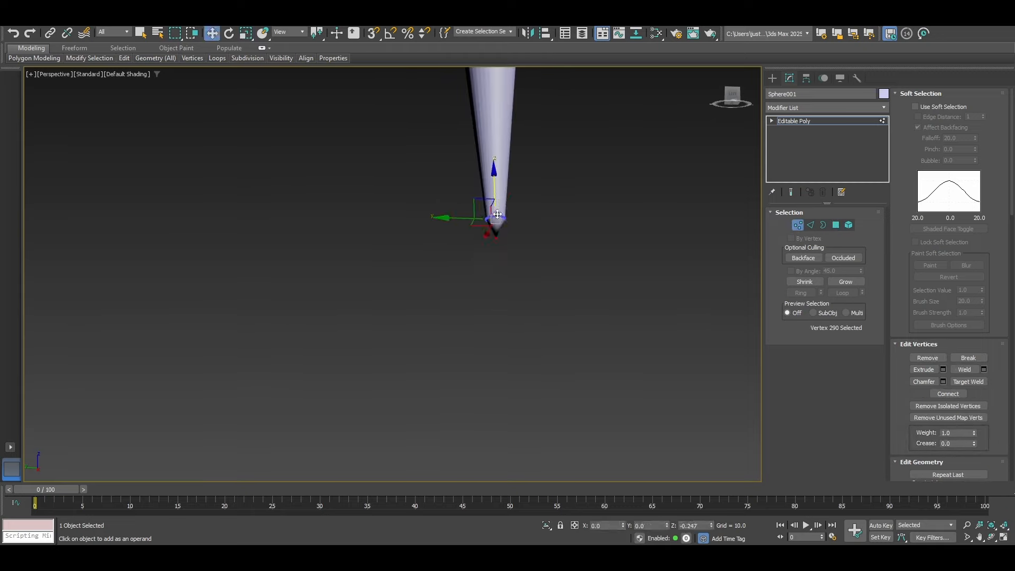
drag(497, 215, 497, 231)
alt+middle_drag(497, 235, 500, 271)
scroll(494, 234, up, 6)
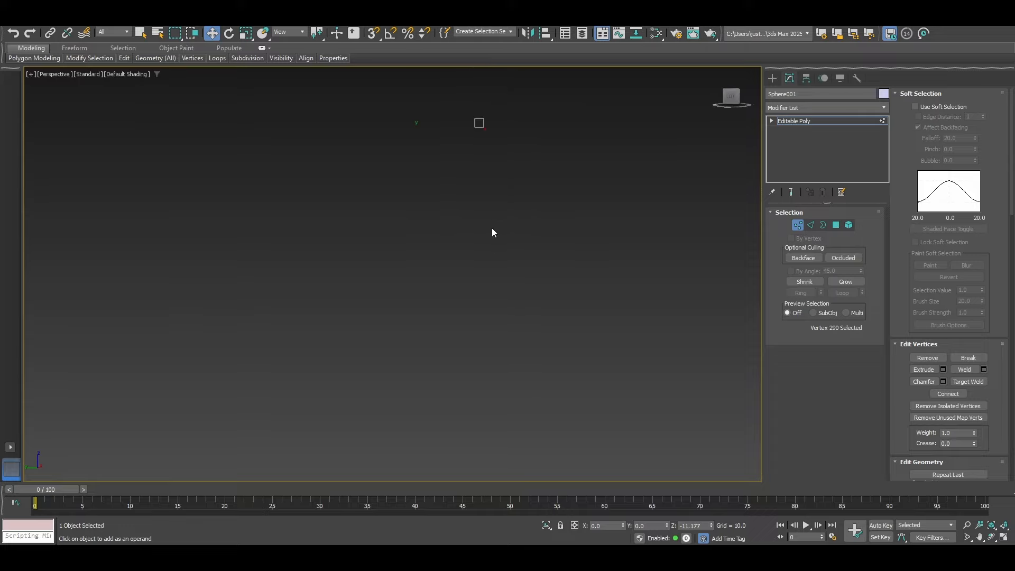
scroll(492, 228, down, 5)
Turn on edged-face display in the perspective view, and switch to the top view of the sphere-based model.
key(F4)
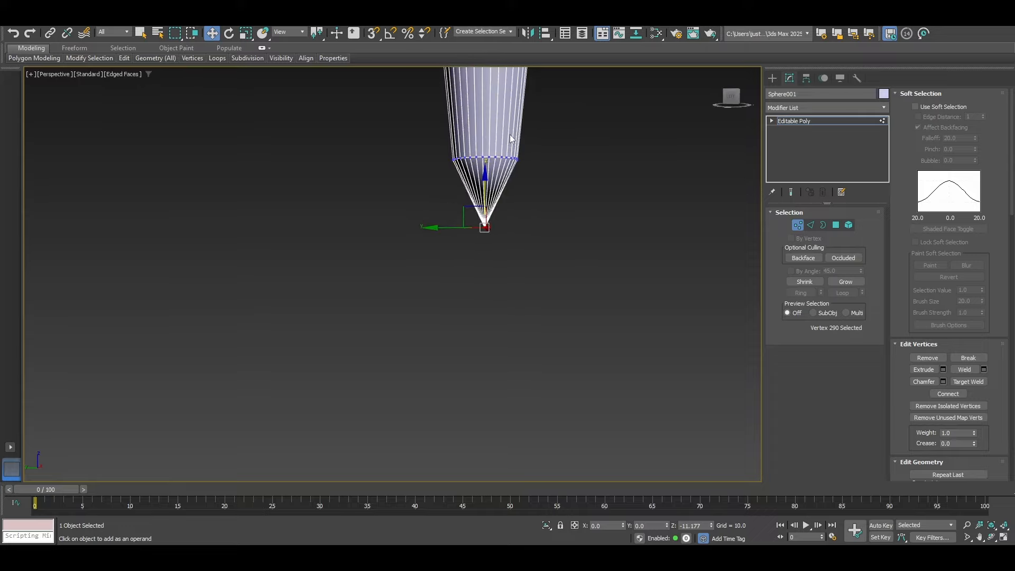
scroll(624, 148, down, 5)
alt+middle_drag(624, 149, 620, 169)
middle_drag(619, 168, 580, 249)
alt+middle_drag(580, 248, 599, 201)
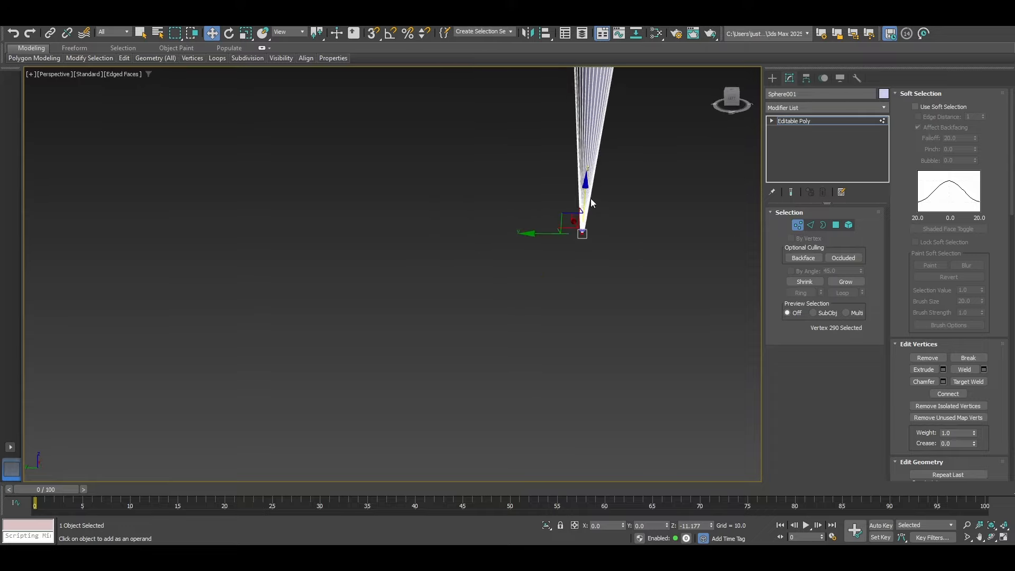
key(t)
scroll(517, 206, up, 6)
mouse_move(501, 349)
middle_down()
mouse_move(395, 345)
mouse_move(509, 336)
middle_up()
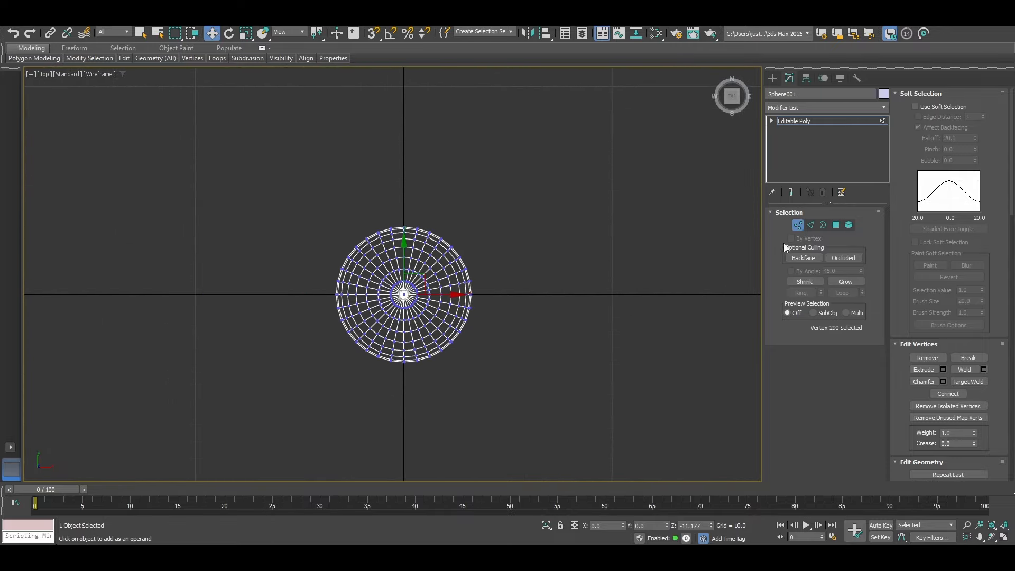
Leave vertex editing and rename the sphere object as Screw.
click(798, 225)
click(512, 313)
scroll(384, 280, up, 2)
middle_drag(384, 280, 423, 247)
click(423, 246)
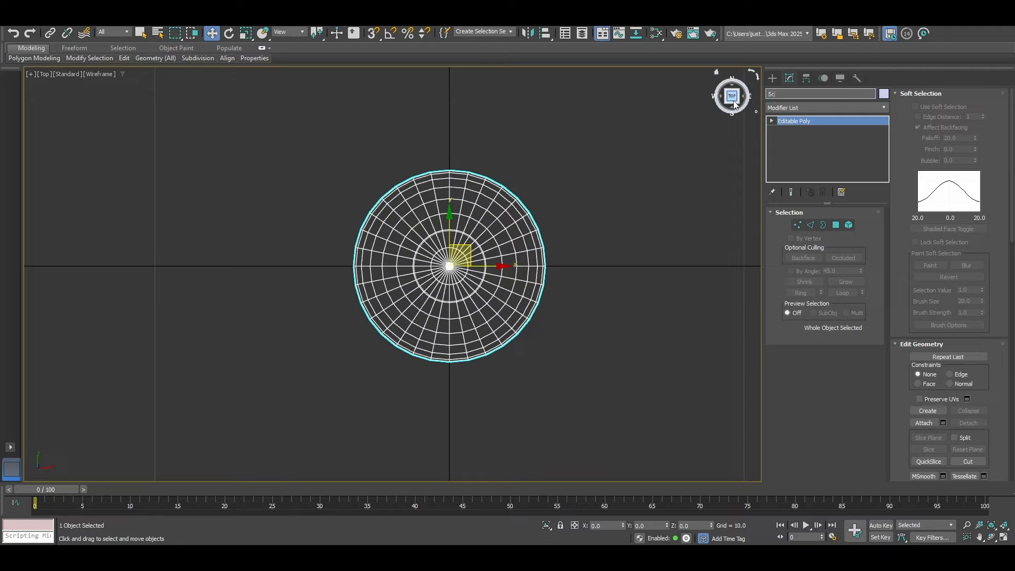
key(Return)
Create a Helix spline from the screw's centre with radii of about 1.265 and 1.786 and a height of about 2.96.
click(772, 78)
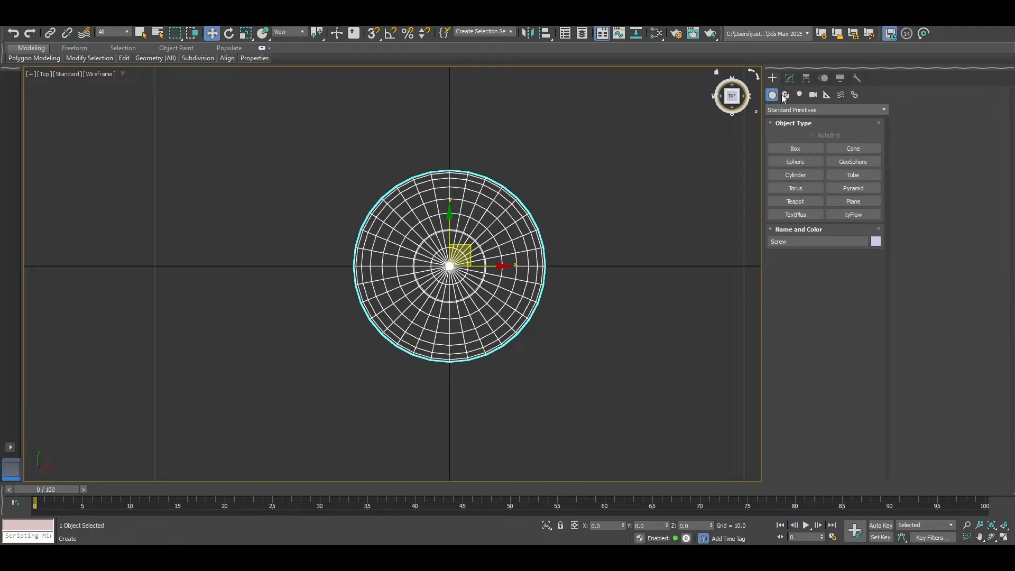
click(784, 109)
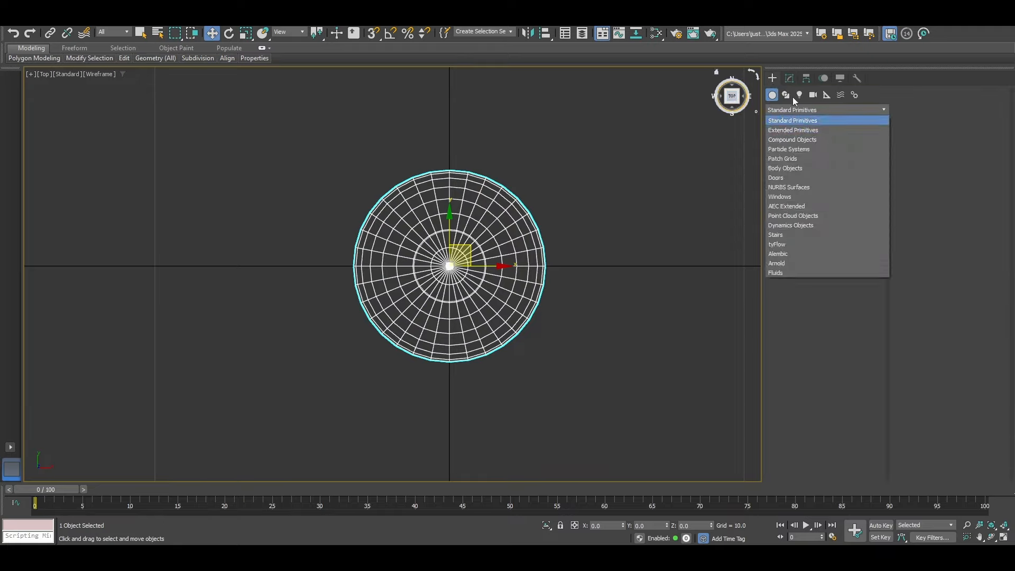
click(786, 95)
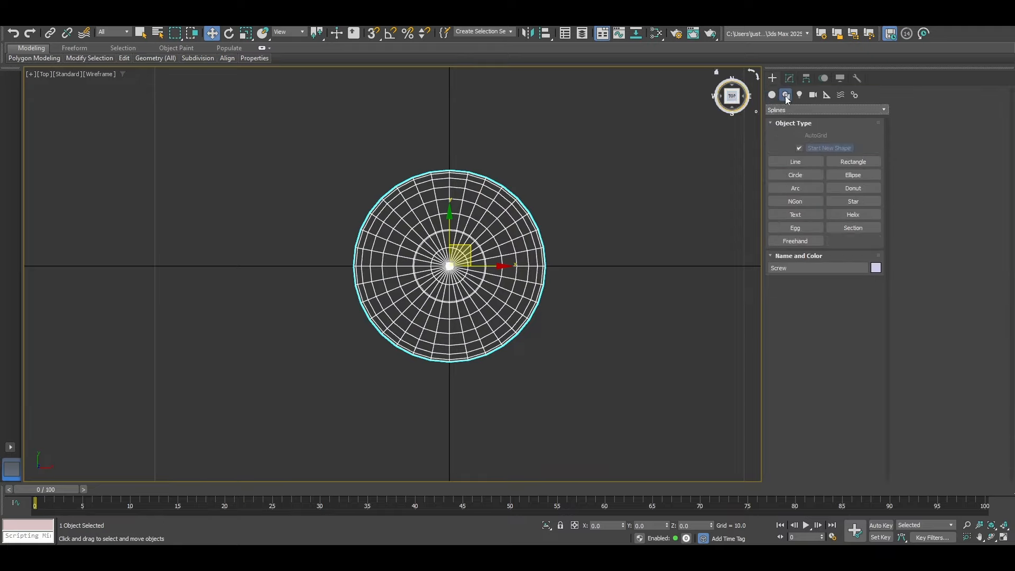
click(837, 215)
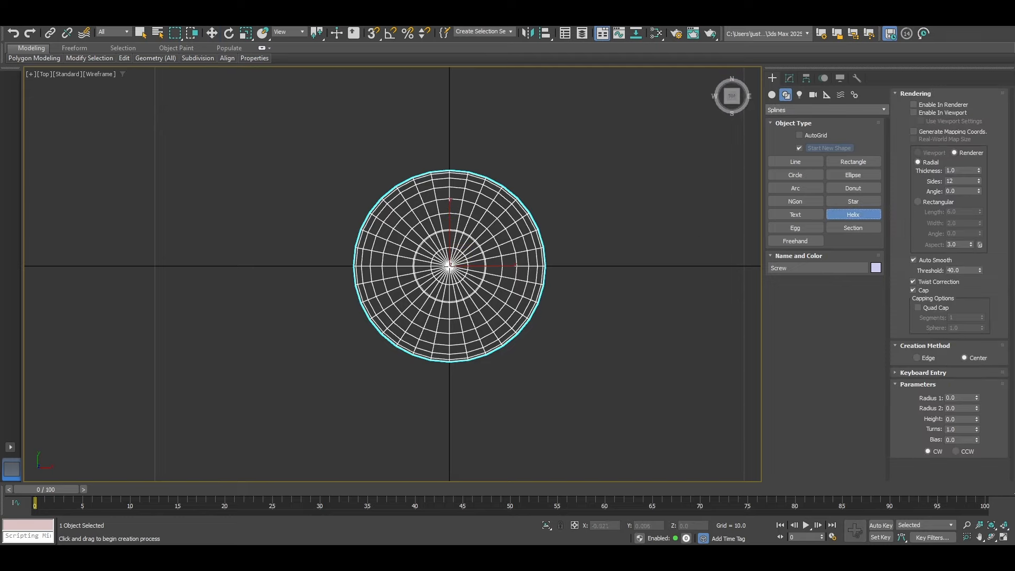
drag(449, 265, 468, 234)
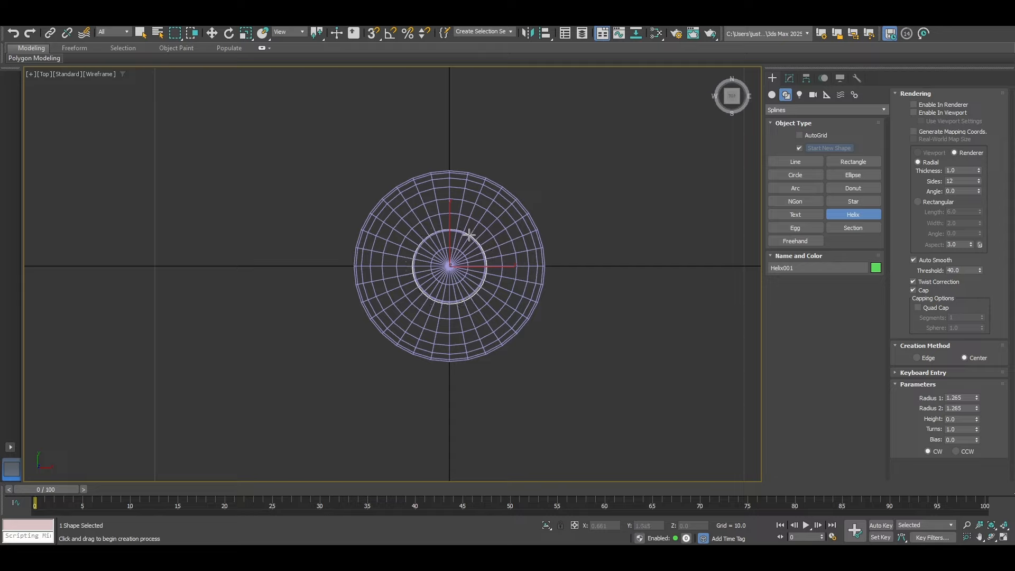
click(471, 148)
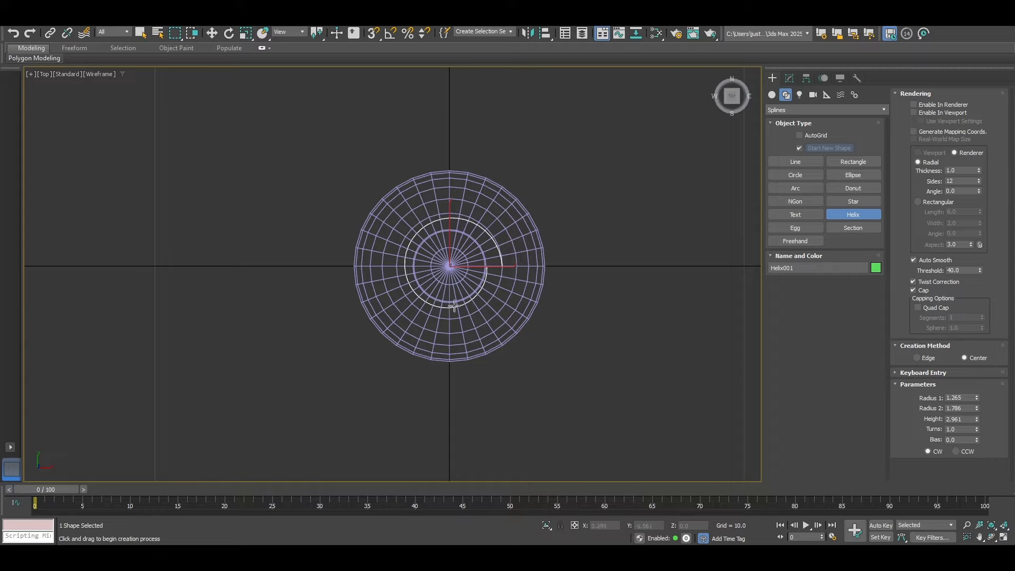
Move the helix down in the perspective view to about Z -2.57, just beneath the screw head.
key(p)
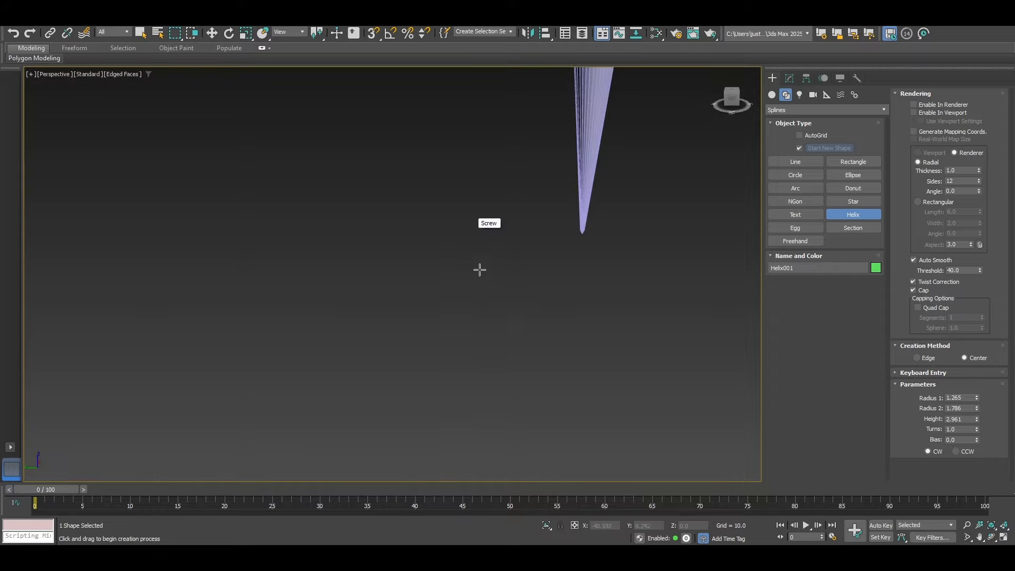
scroll(528, 230, down, 6)
middle_drag(530, 229, 464, 226)
key(w)
scroll(460, 253, up, 4)
drag(490, 160, 489, 206)
scroll(499, 212, up, 4)
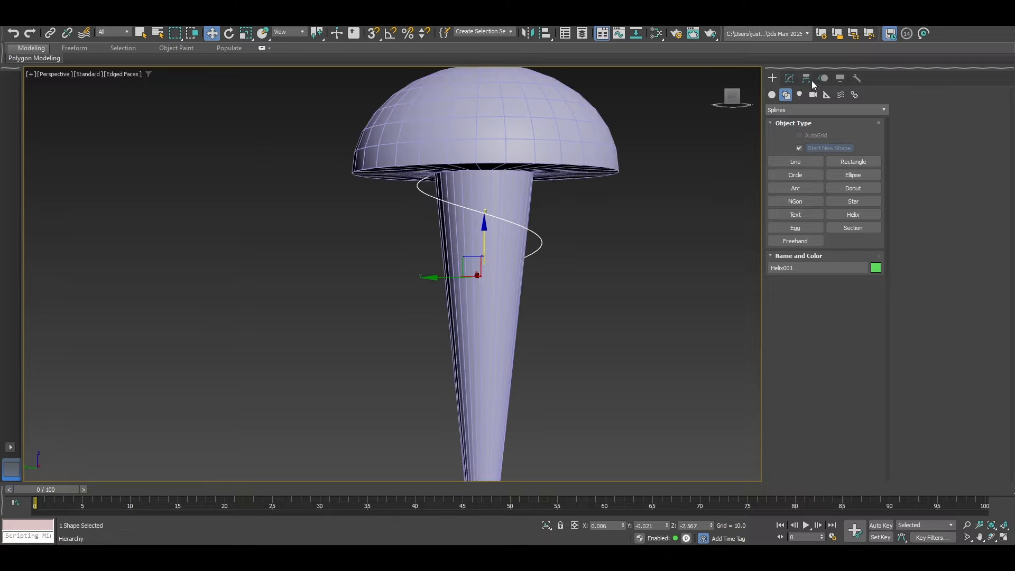
Set the helix's height to about 3.08 and move it down to about Z -10.22, near the screw's tip.
click(790, 78)
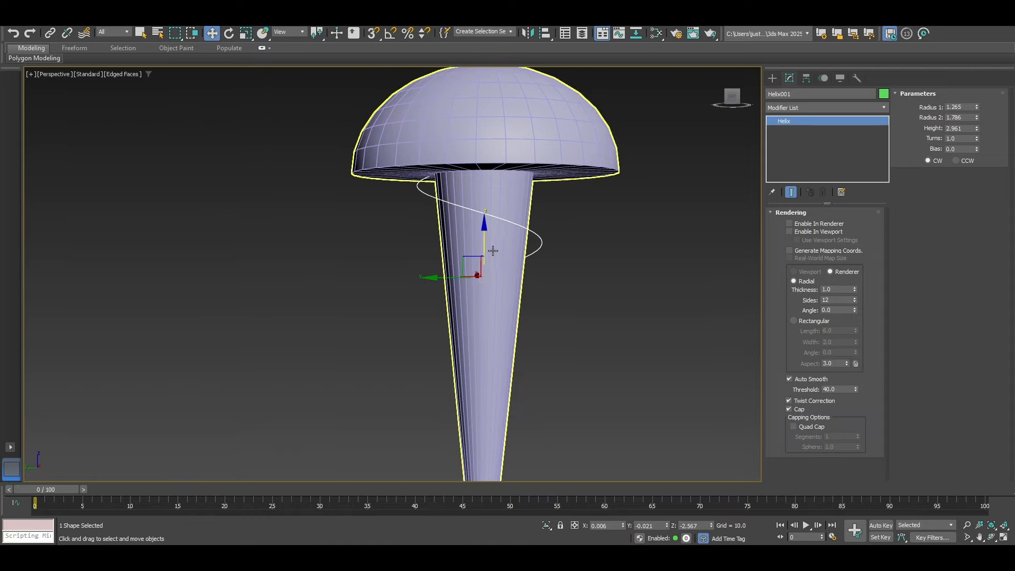
middle_drag(492, 251, 492, 215)
mouse_move(975, 130)
mouse_down()
mouse_move(977, 159)
mouse_move(982, 125)
mouse_up()
middle_drag(457, 267, 466, 218)
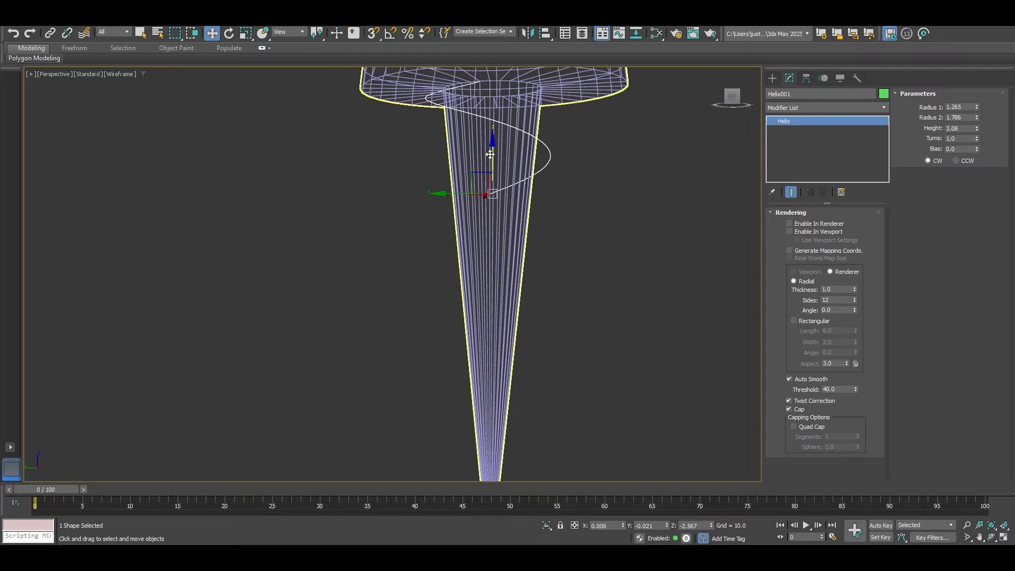
drag(490, 156, 489, 378)
middle_drag(487, 375, 497, 209)
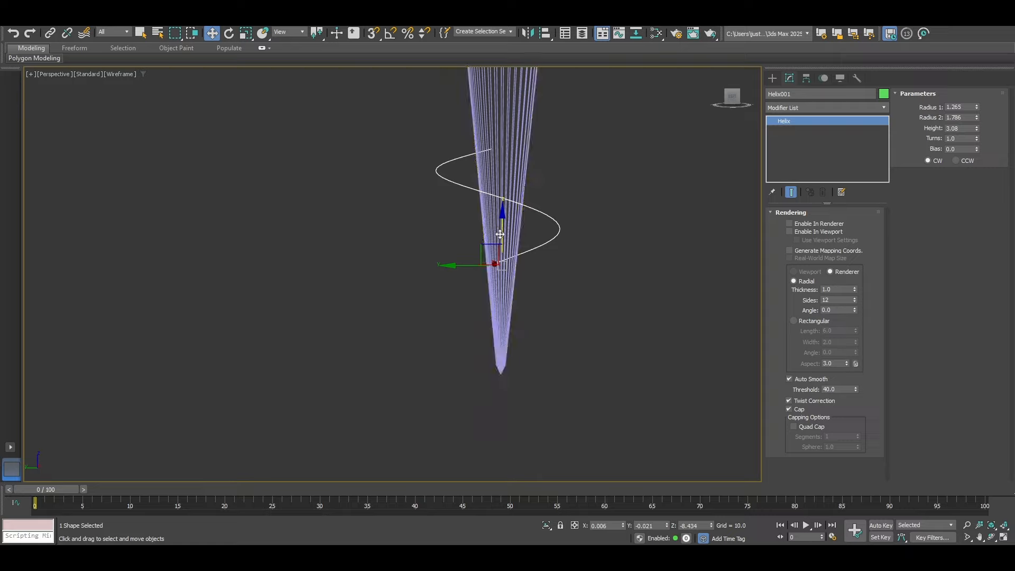
drag(501, 235, 504, 307)
middle_drag(716, 192, 707, 251)
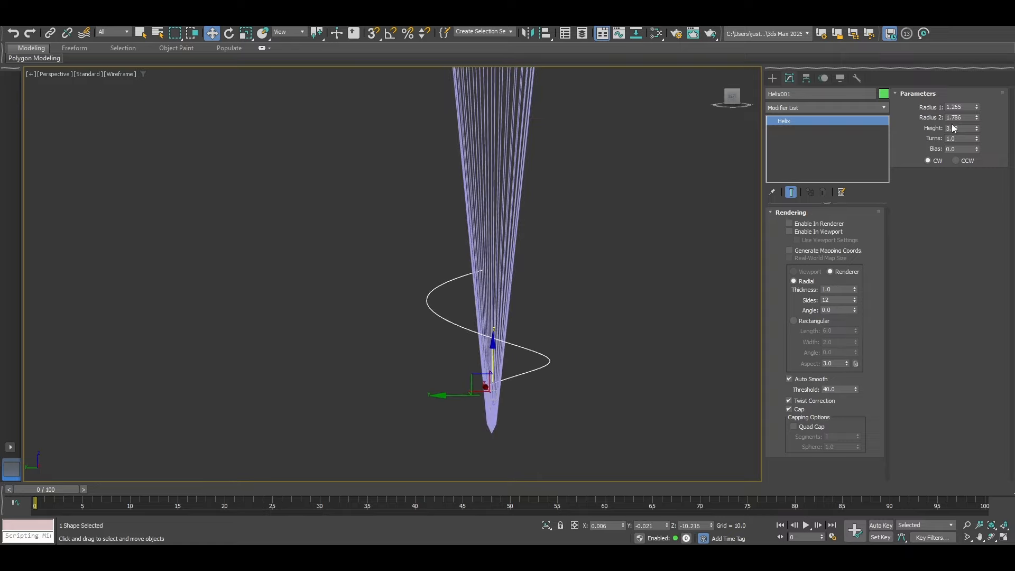
Increase the helix's height to about 10.05 so that it spans the shaft from tip to head.
drag(978, 133, 982, 106)
scroll(589, 257, down, 4)
alt+middle_drag(689, 178, 665, 253)
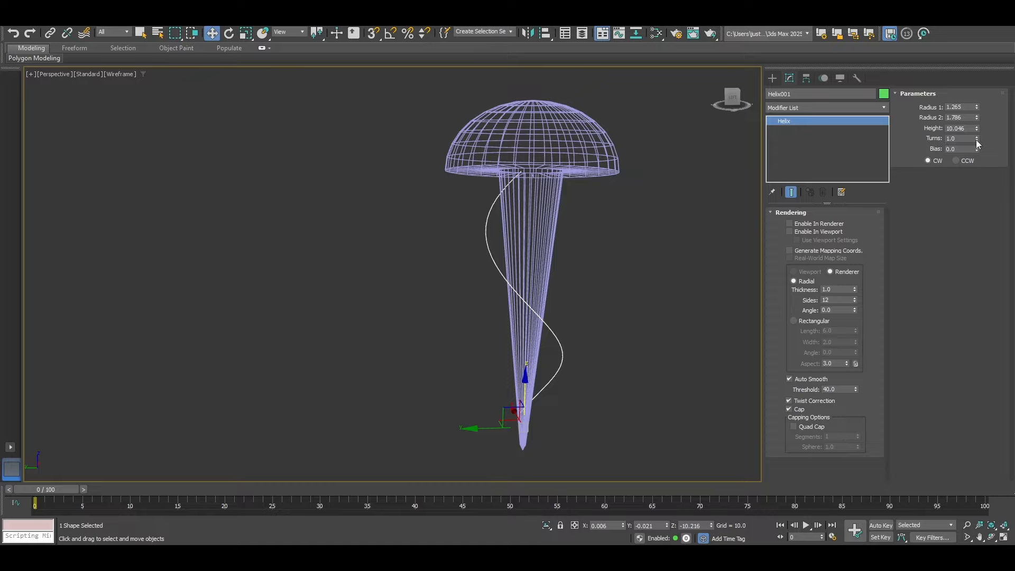
Set the helix to 12 turns and bring back the shaded display with edged faces.
drag(977, 140, 936, 85)
key(F3)
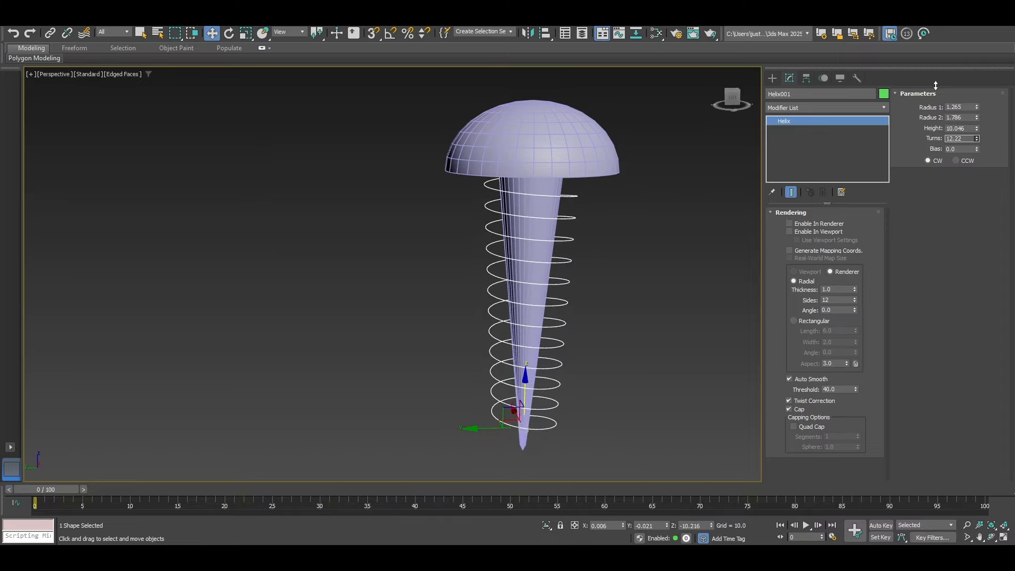
text(2)
key(Return)
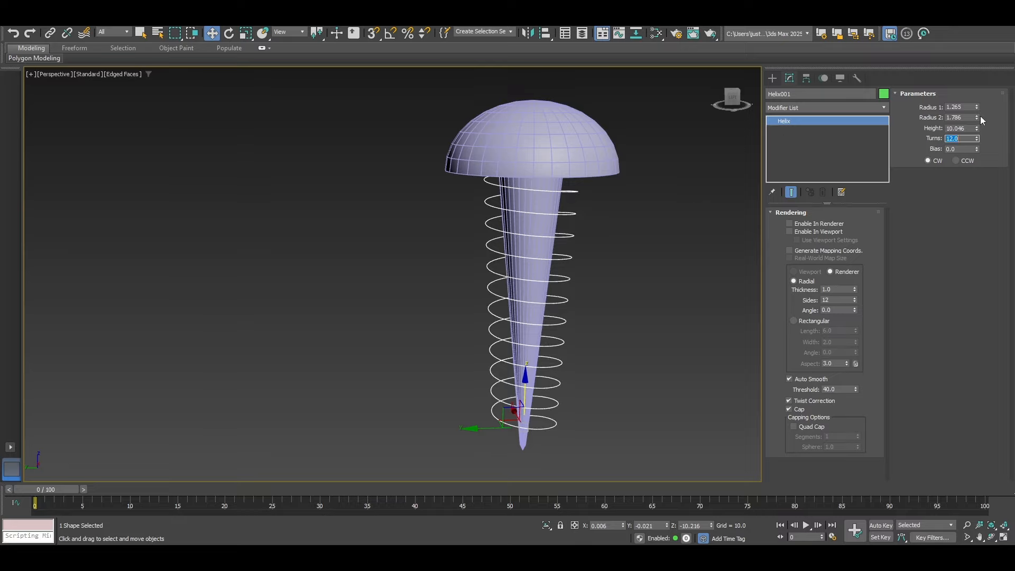
Reduce the helix's Radius 1 to about 0.354 and Radius 2 to about 1.411 to follow the shaft's taper.
mouse_move(978, 118)
mouse_down()
mouse_move(980, 149)
mouse_move(976, 129)
mouse_up()
key(ctrl+z)
scroll(473, 218, up, 5)
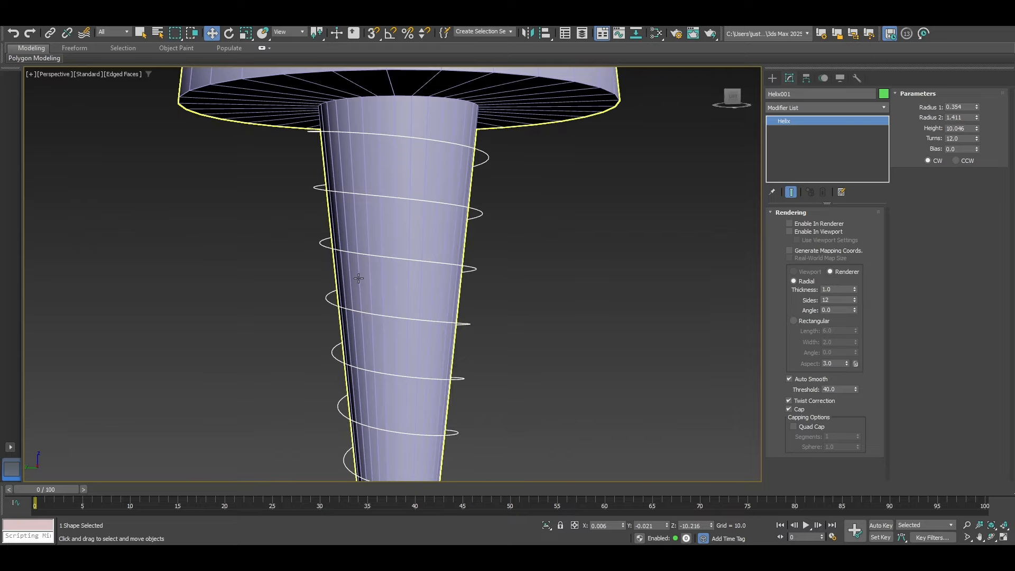
middle_drag(577, 311, 575, 230)
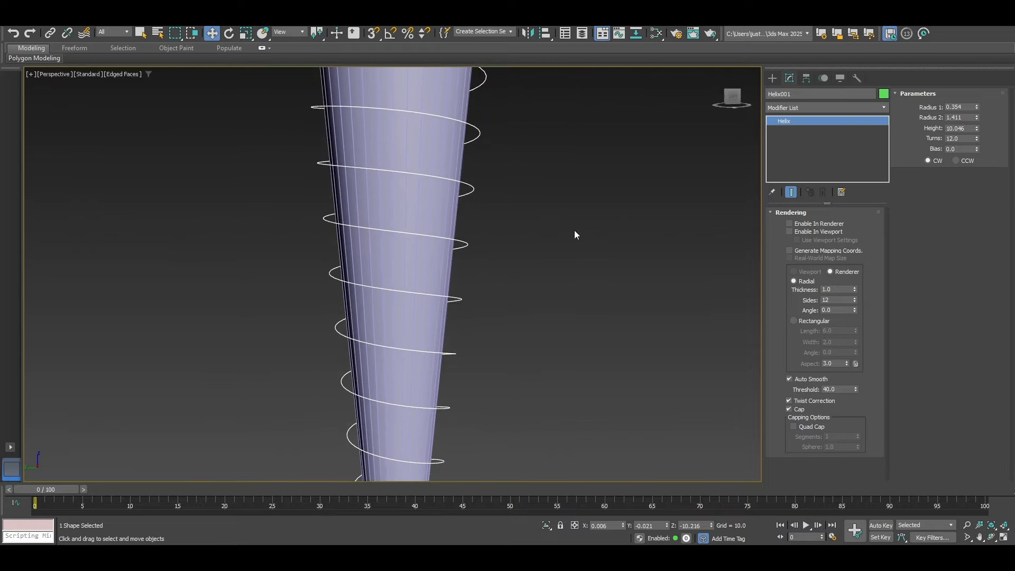
scroll(575, 234, down, 3)
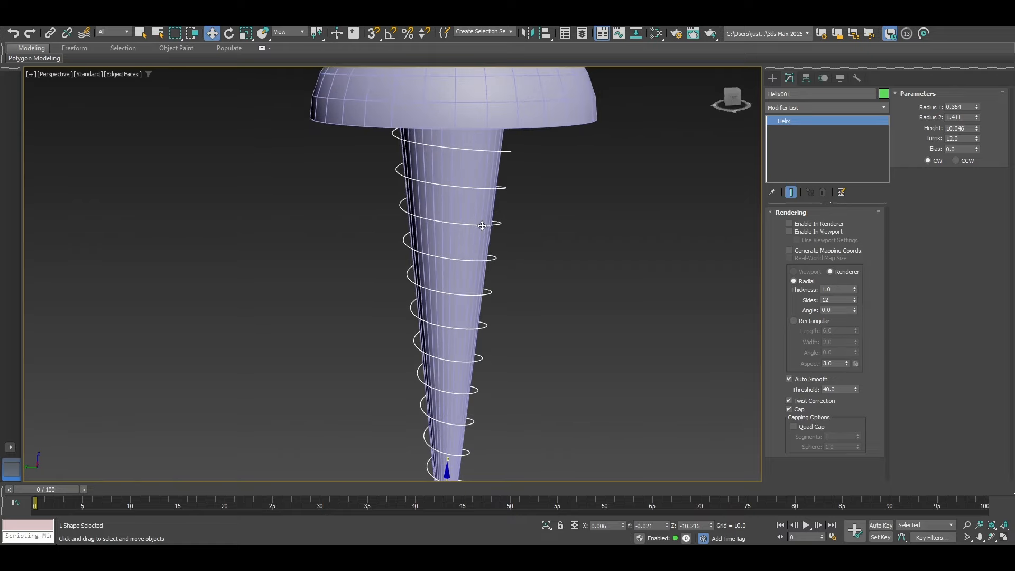
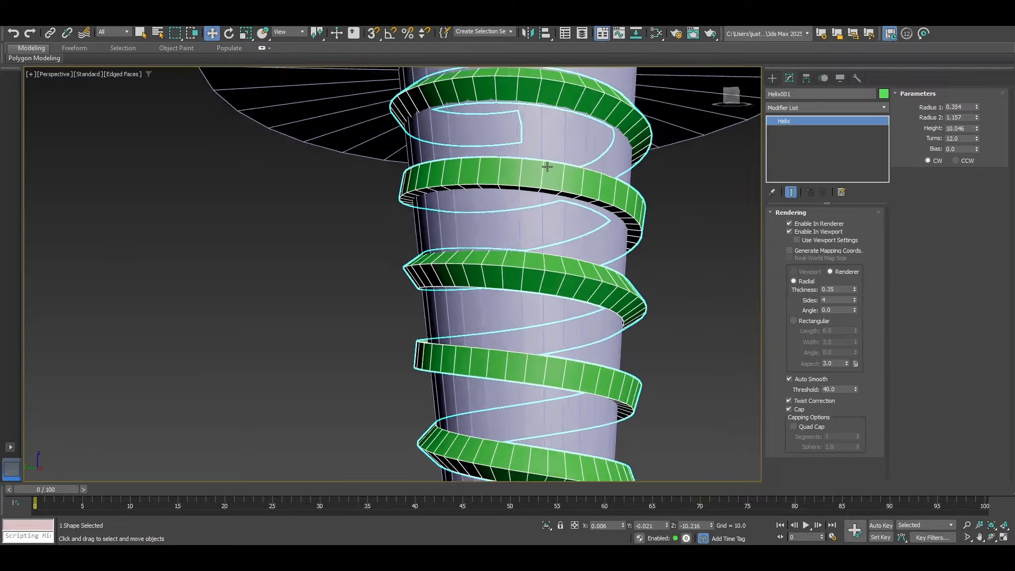
Reduce the helix's Radius 1 to about 0.204 and its rendering thickness to about 0.224.
scroll(547, 251, down, 2)
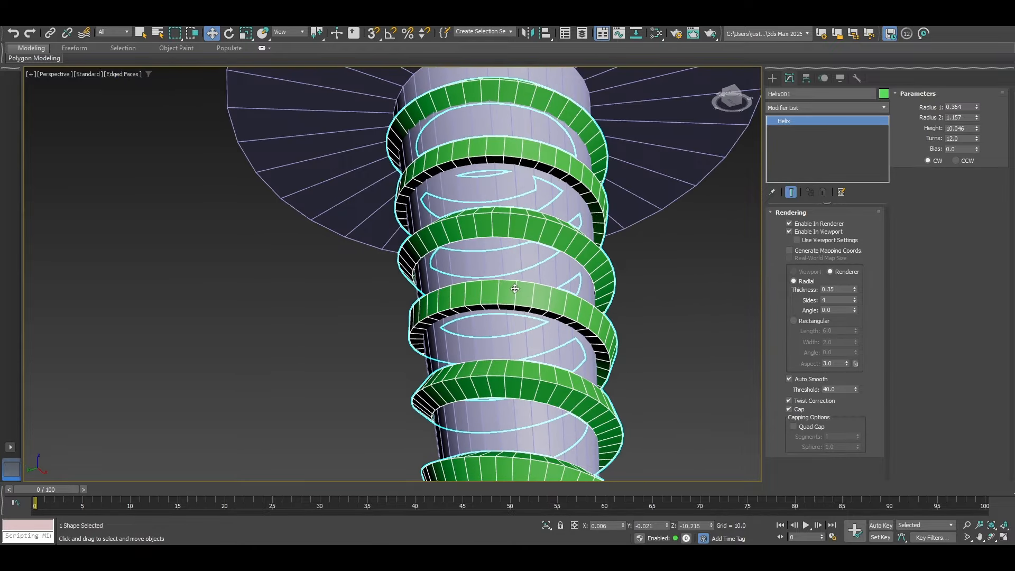
scroll(535, 256, up, 3)
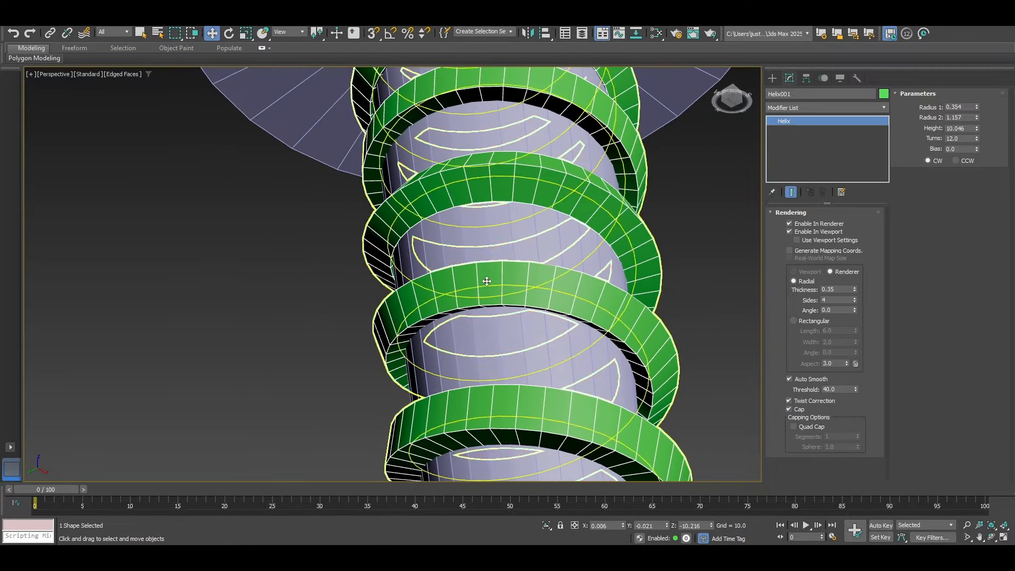
scroll(462, 95, down, 3)
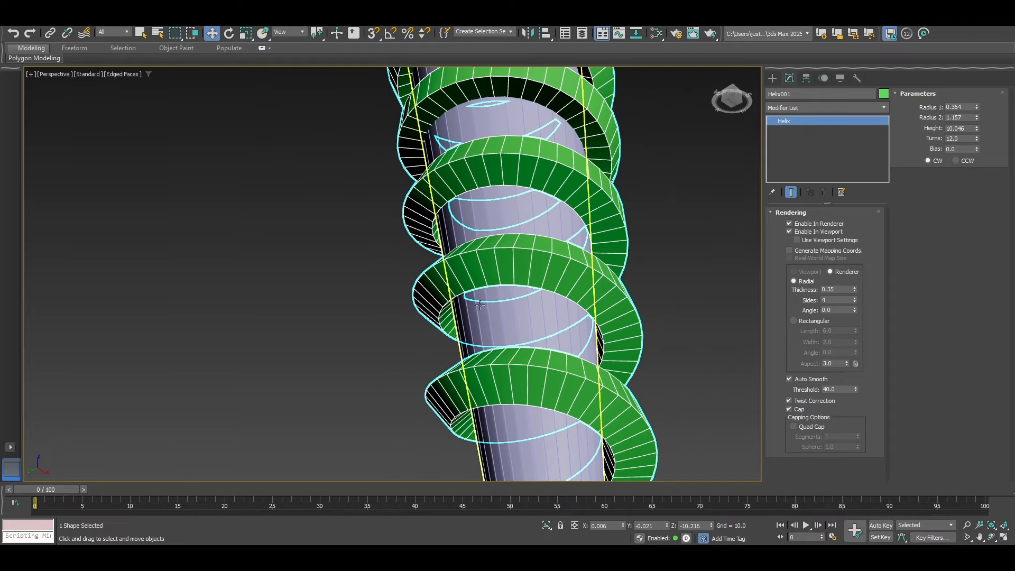
scroll(466, 96, up, 2)
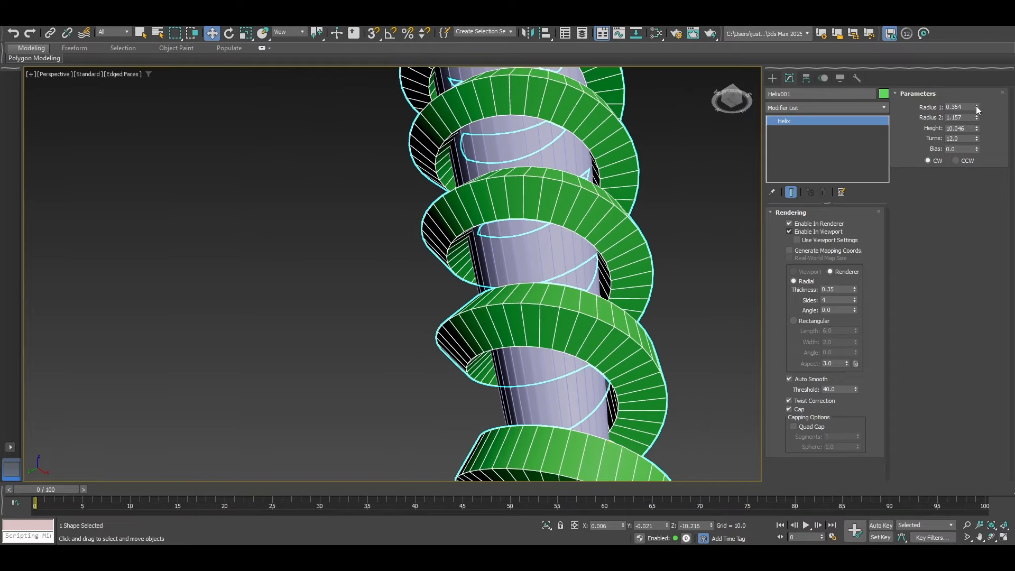
drag(977, 107, 977, 114)
scroll(567, 286, down, 3)
alt+middle_drag(569, 288, 631, 307)
drag(854, 289, 866, 356)
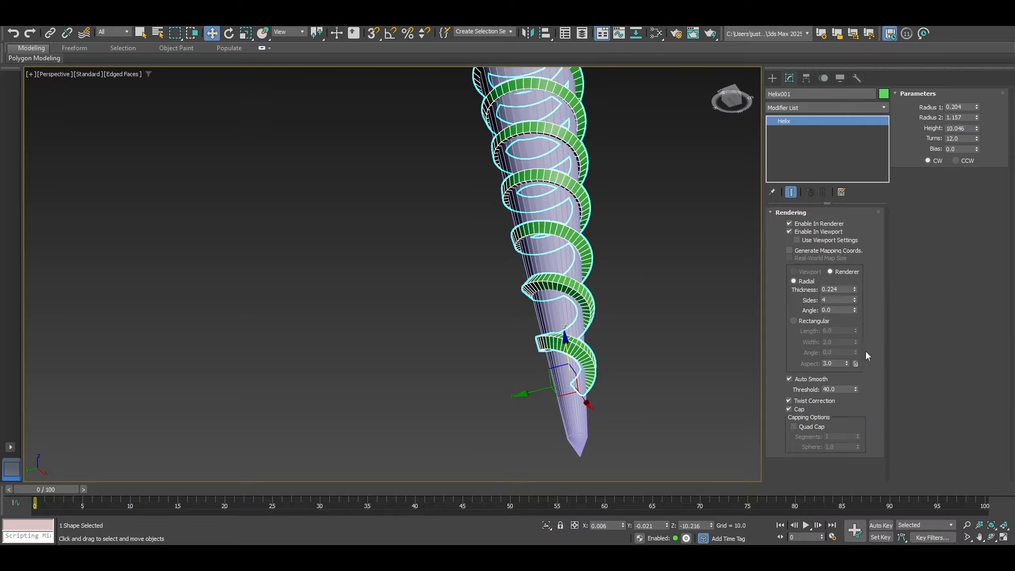
Turn off edged-face display and deselect the helix to check the thread along the shaft.
middle_drag(640, 230, 636, 346)
key(F4)
scroll(632, 239, down, 3)
click(661, 278)
scroll(574, 261, down, 2)
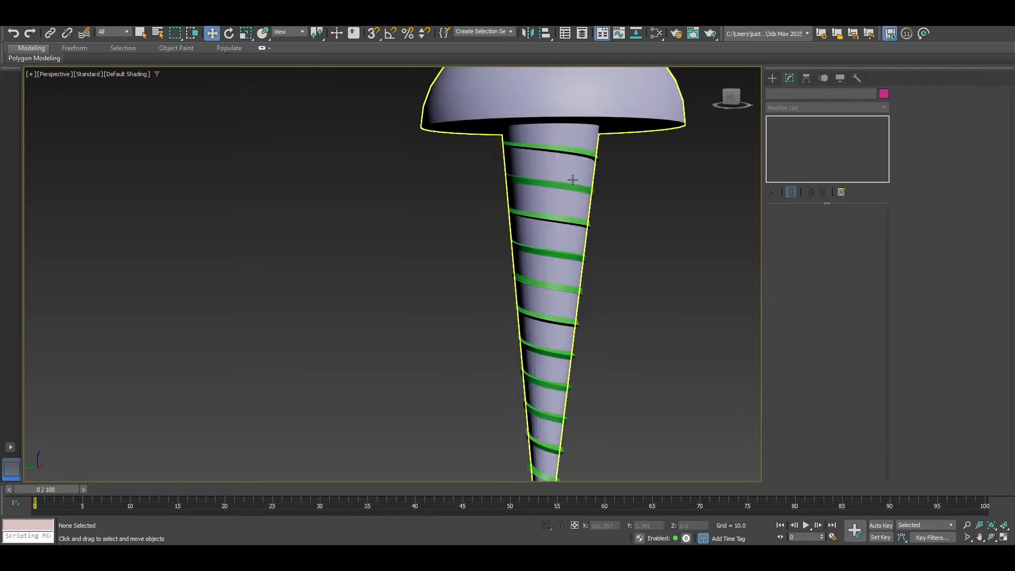
Select the helix, increase its turns to about 14.52, and deselect it to check the thread spacing.
click(574, 261)
scroll(574, 261, up, 2)
scroll(608, 260, up, 3)
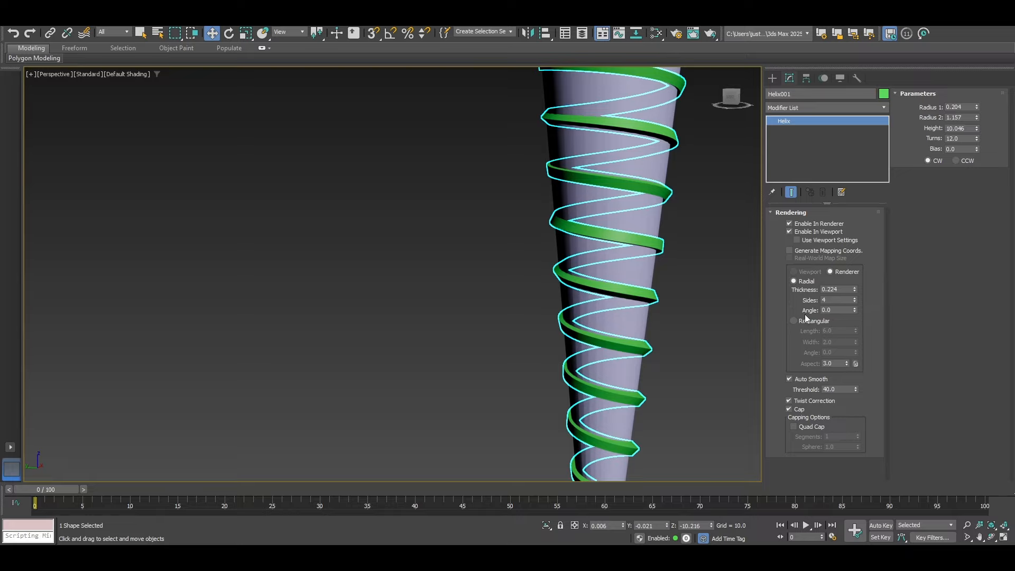
drag(975, 138, 976, 120)
scroll(621, 227, down, 3)
click(674, 262)
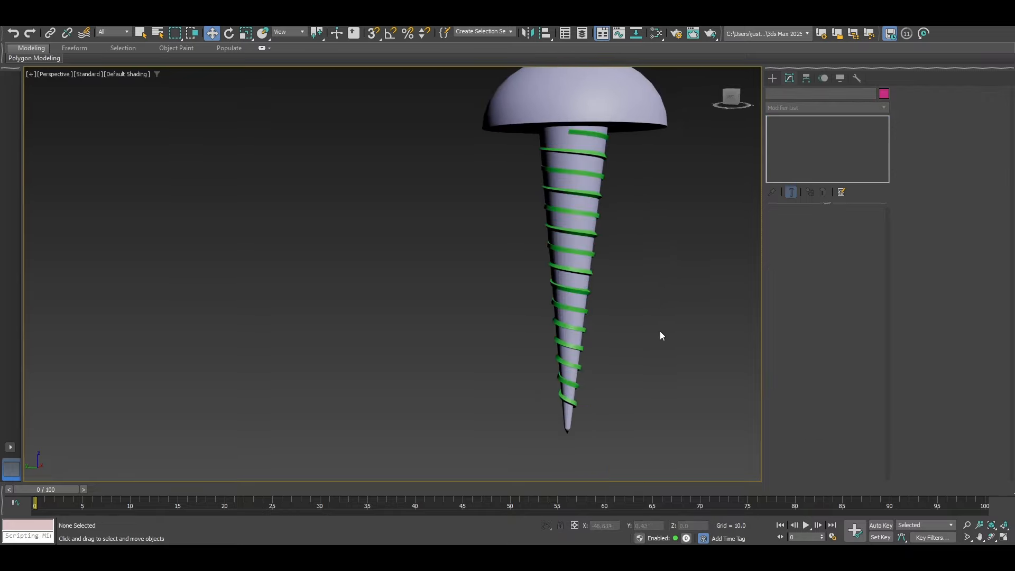
Increase the helix's Radius 2 to about 1.272 and deselect it to check how the thread protrudes.
scroll(638, 307, up, 3)
click(521, 224)
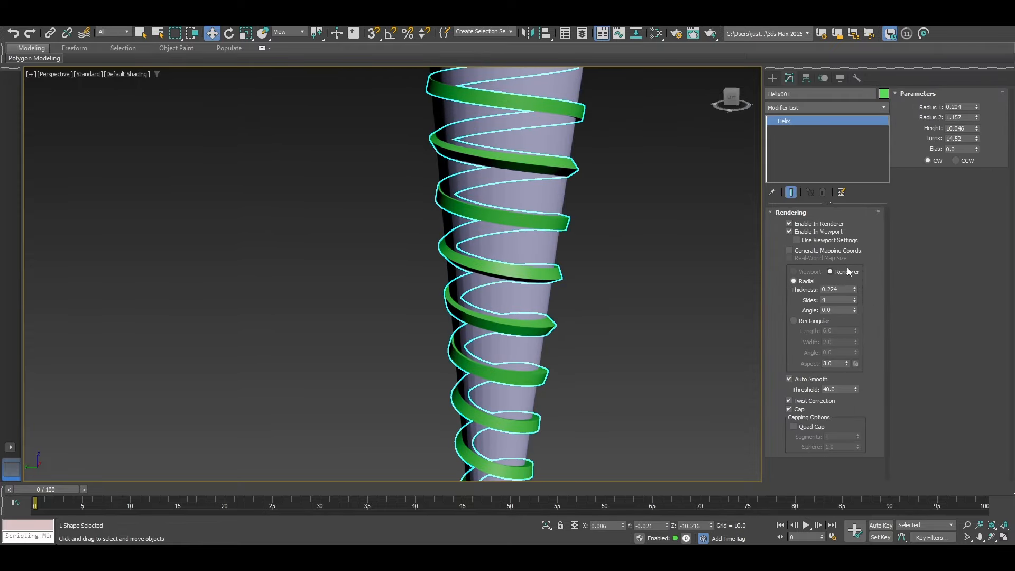
drag(977, 117, 989, 63)
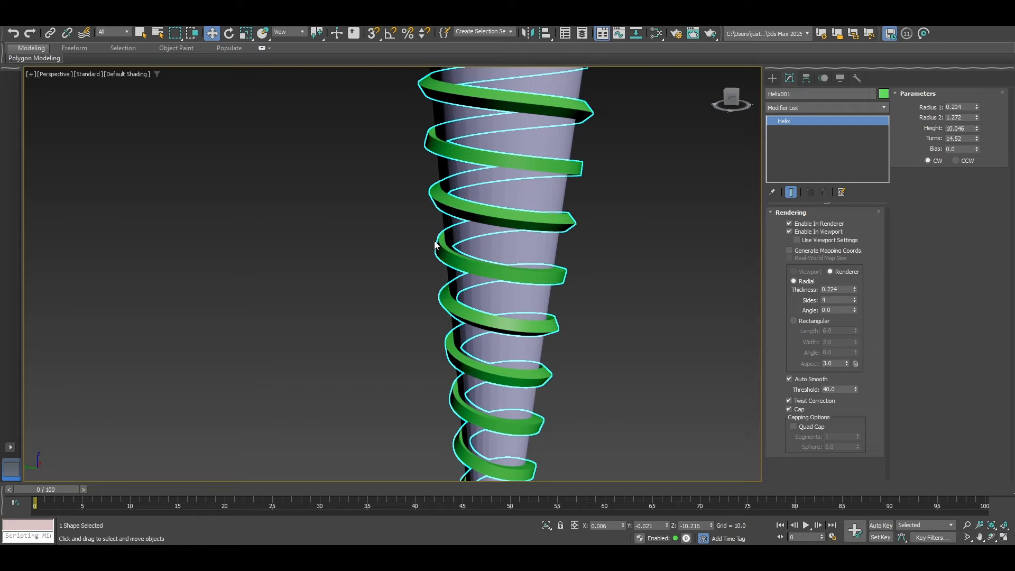
scroll(567, 322, down, 3)
click(599, 360)
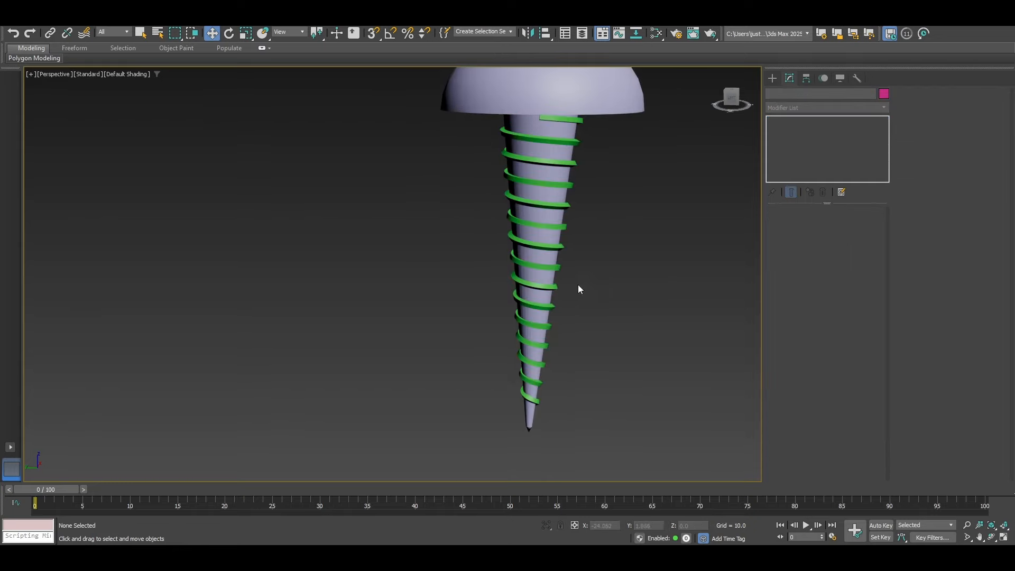
Select the helix and increase its Radius 1 to about 0.222.
scroll(579, 289, up, 4)
click(568, 308)
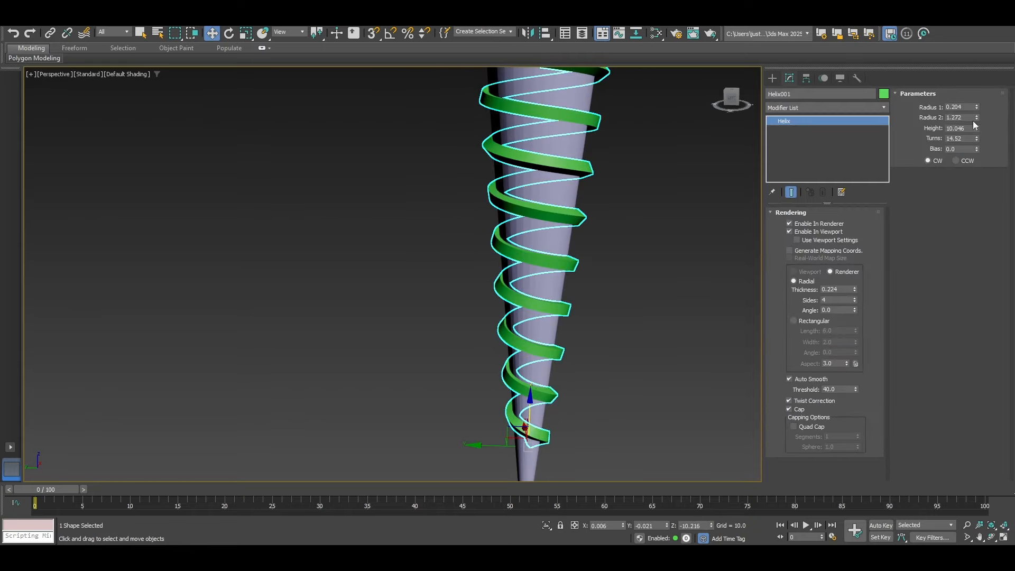
drag(977, 107, 978, 97)
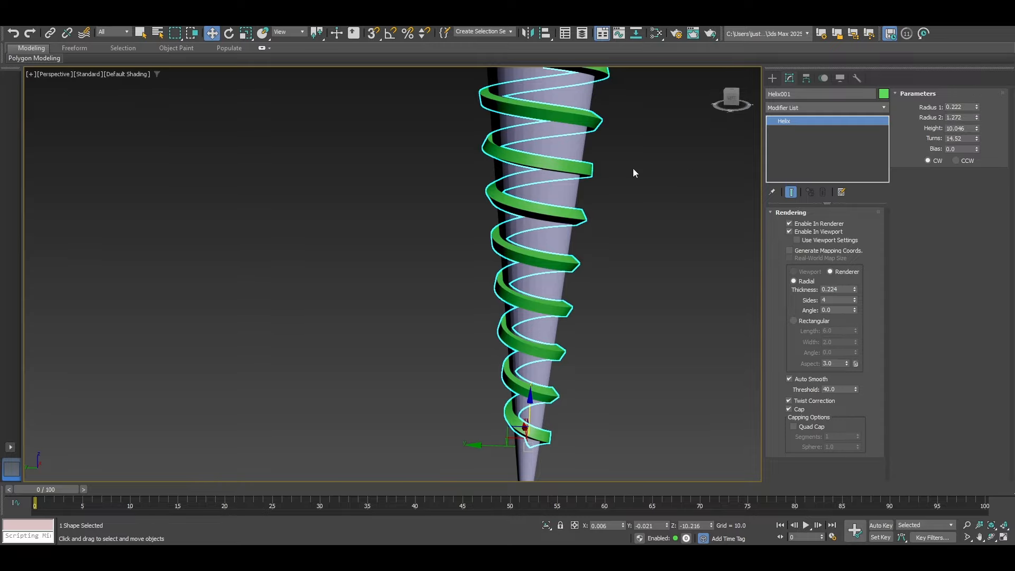
Increase the helix's rendering thickness to about 0.335 and deselect it to check the thread along the shaft and beneath the head.
scroll(523, 229, up, 5)
scroll(537, 237, down, 1)
scroll(527, 316, up, 1)
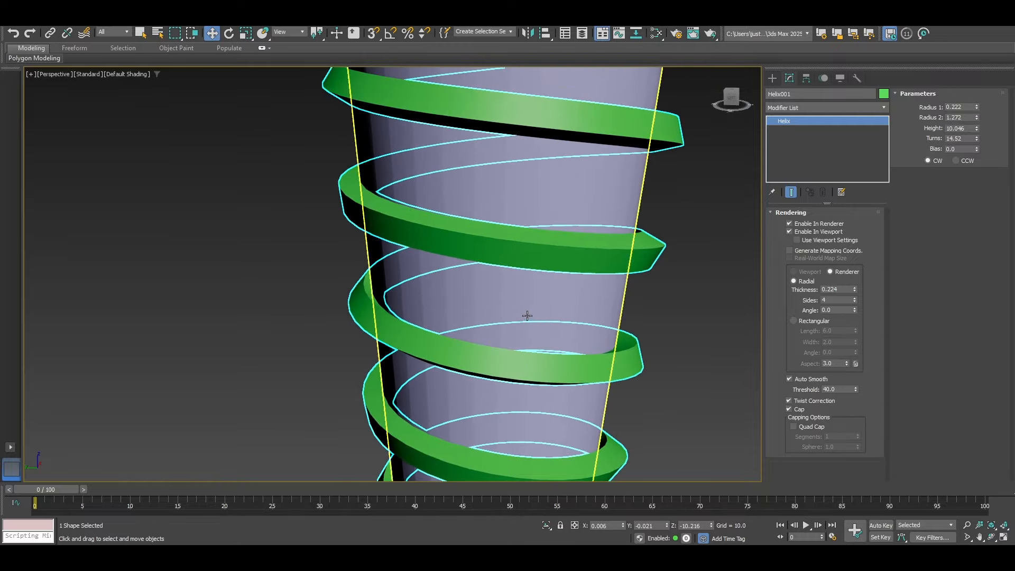
scroll(527, 316, down, 4)
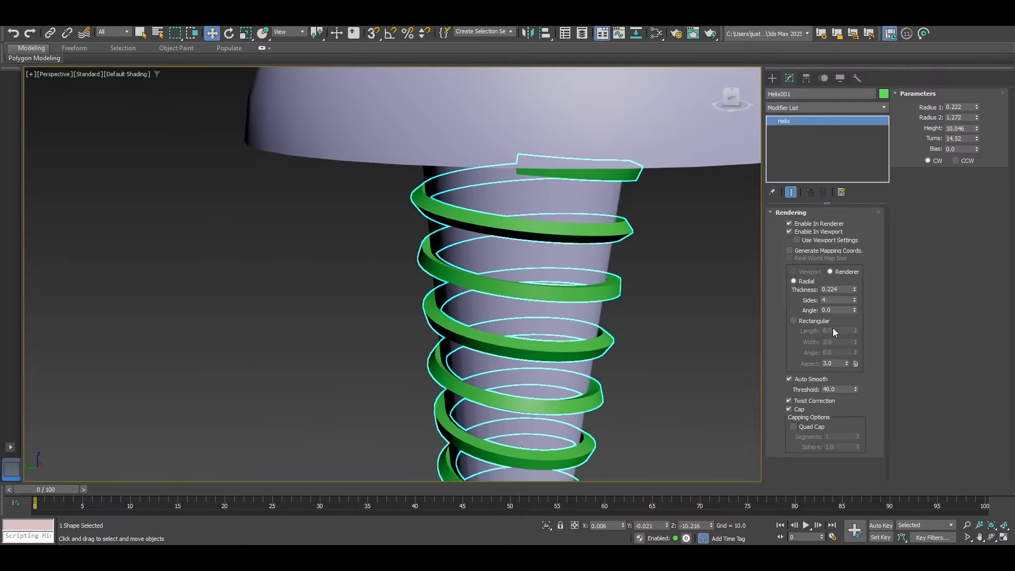
drag(855, 288, 856, 275)
scroll(600, 352, down, 4)
alt+middle_drag(600, 351, 608, 336)
click(648, 385)
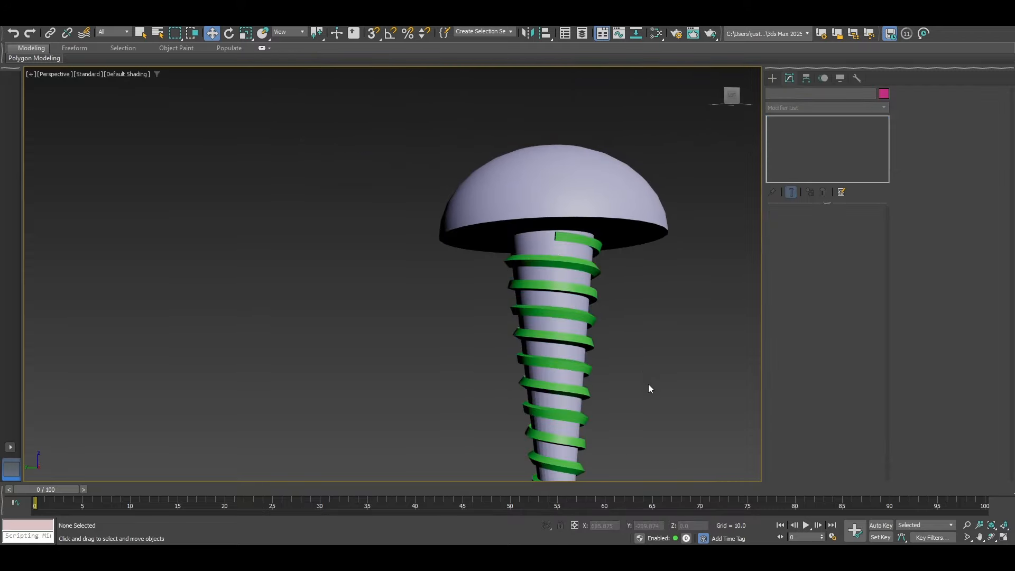
middle_drag(648, 387, 655, 362)
scroll(639, 302, down, 4)
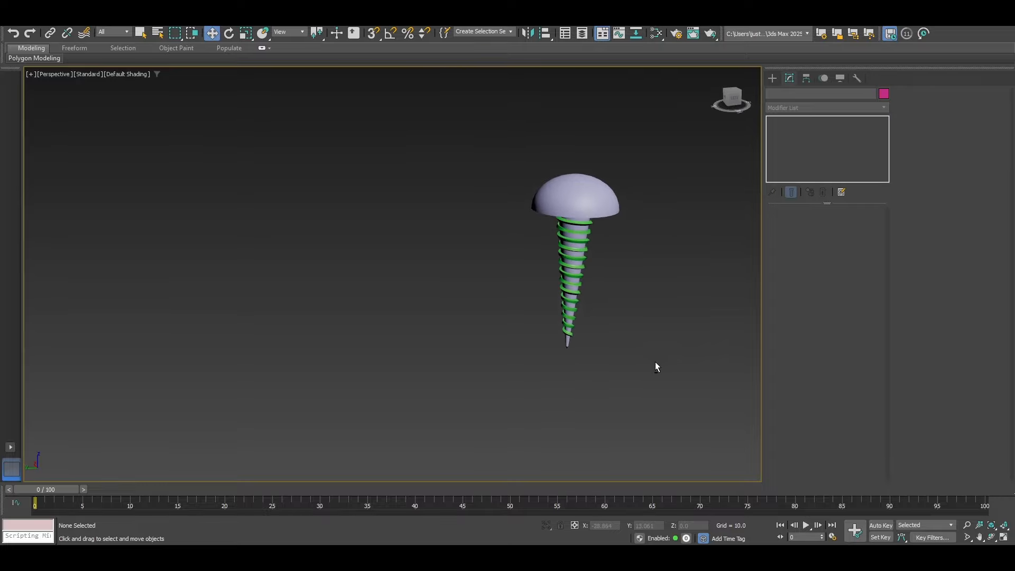
scroll(610, 283, up, 5)
alt+middle_drag(610, 281, 604, 209)
middle_drag(605, 209, 601, 233)
scroll(544, 176, up, 3)
Select the helix, turn on edged-face display, and set its rendering thickness to about 0.298 while viewing the lower thread end.
click(557, 202)
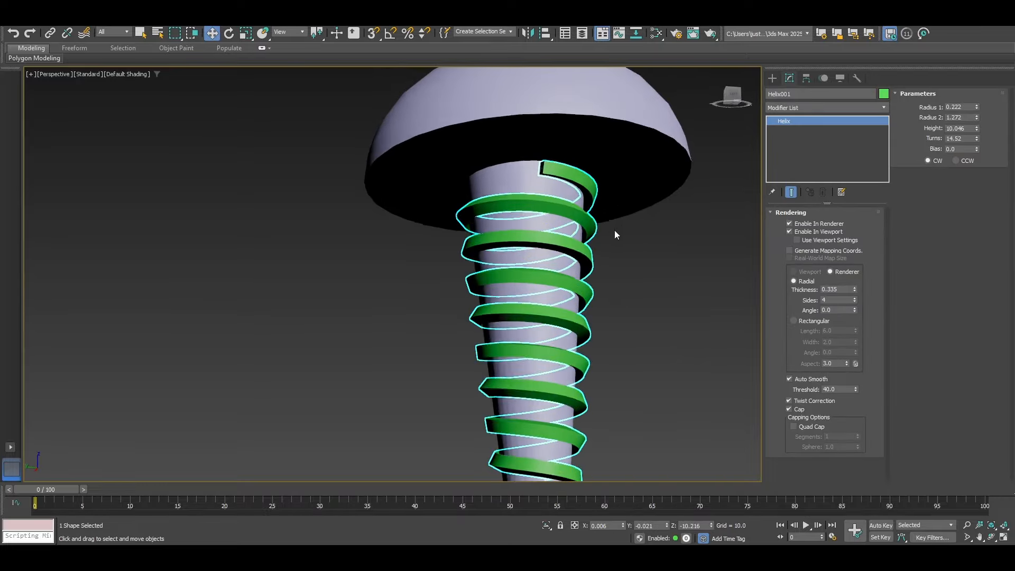
alt+middle_drag(655, 211, 633, 189)
scroll(482, 312, up, 5)
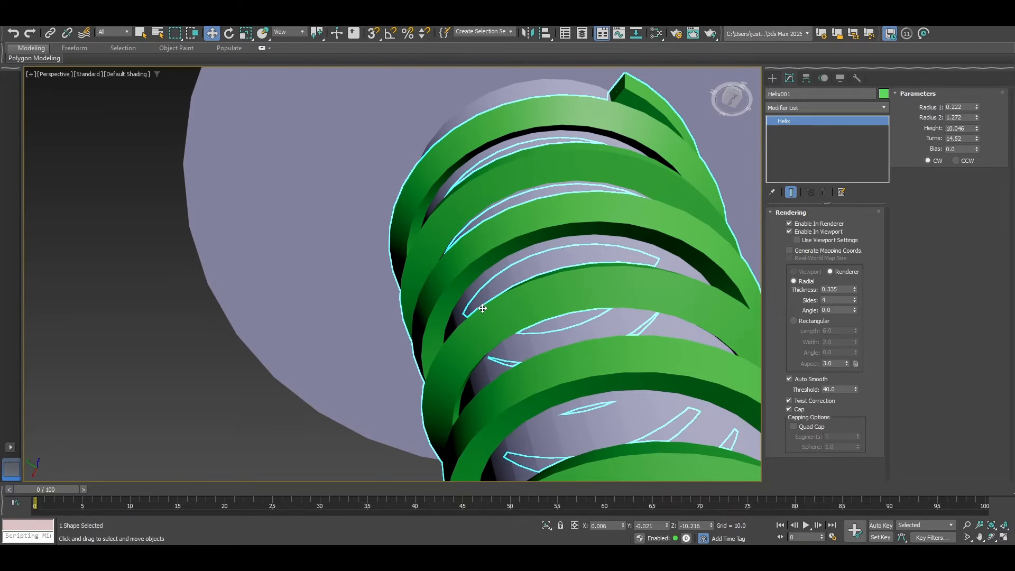
key(F4)
alt+middle_drag(483, 312, 416, 154)
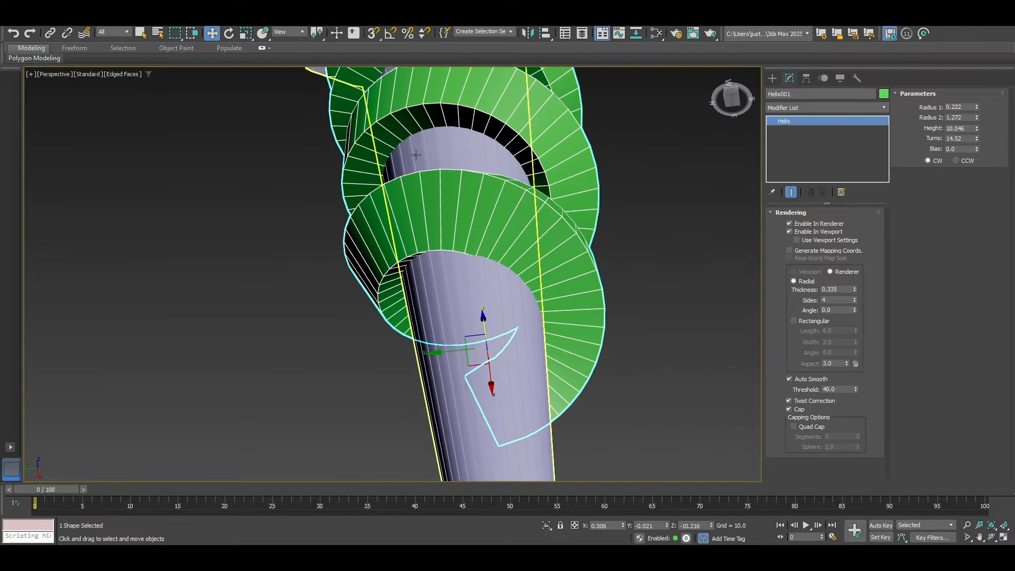
scroll(441, 305, down, 4)
alt+middle_drag(515, 338, 481, 287)
scroll(487, 322, down, 2)
scroll(481, 290, up, 6)
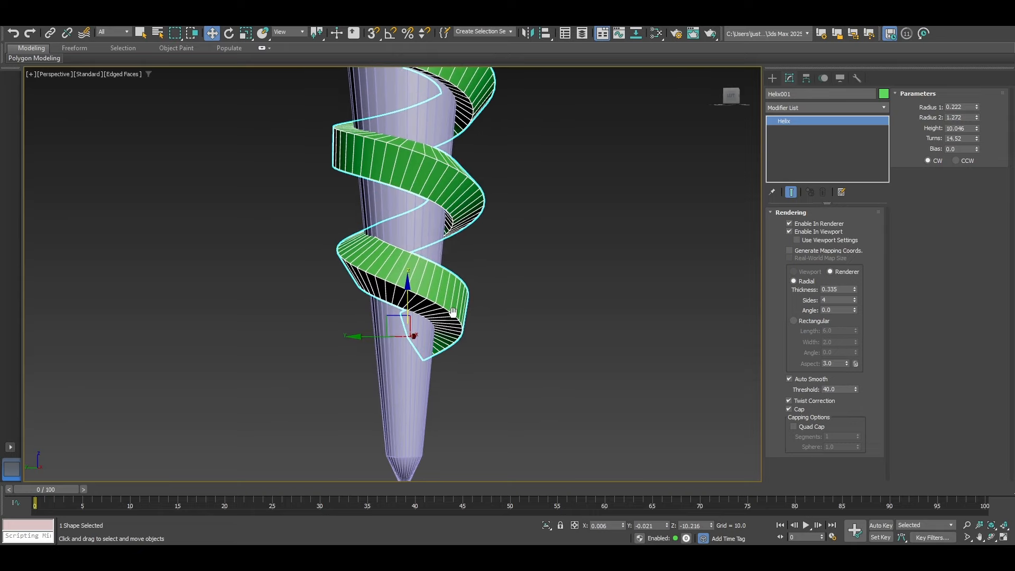
drag(855, 290, 856, 310)
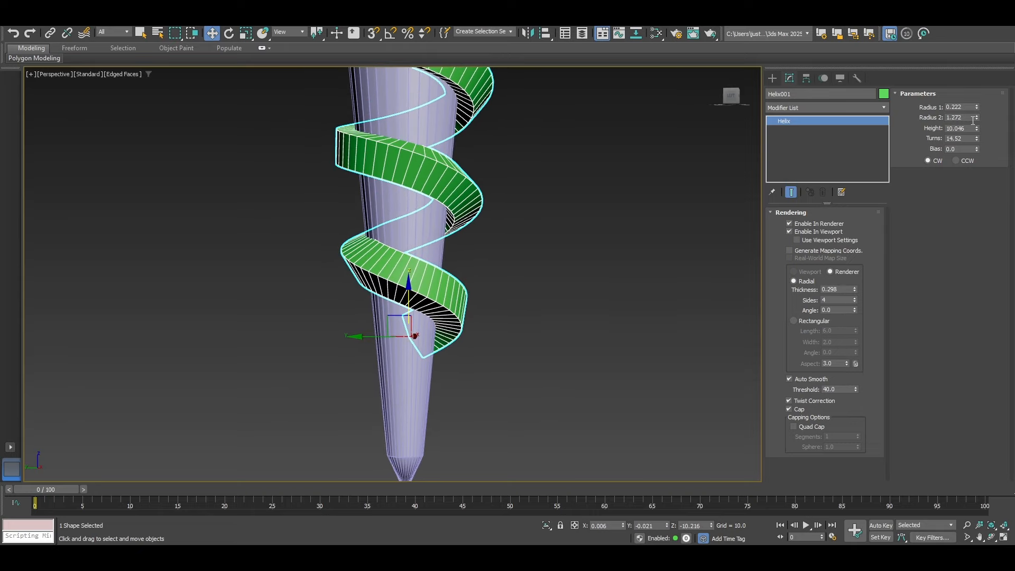
Set the helix's Radius 2 to about 1.265 and its rendering sides to 6.
drag(977, 118, 977, 108)
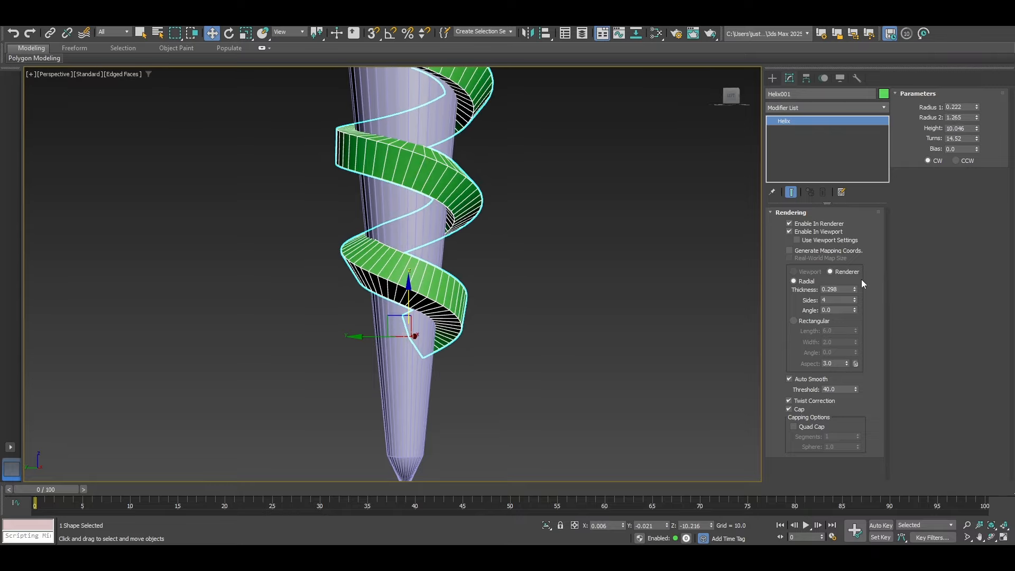
click(854, 297)
click(855, 299)
scroll(613, 227, down, 4)
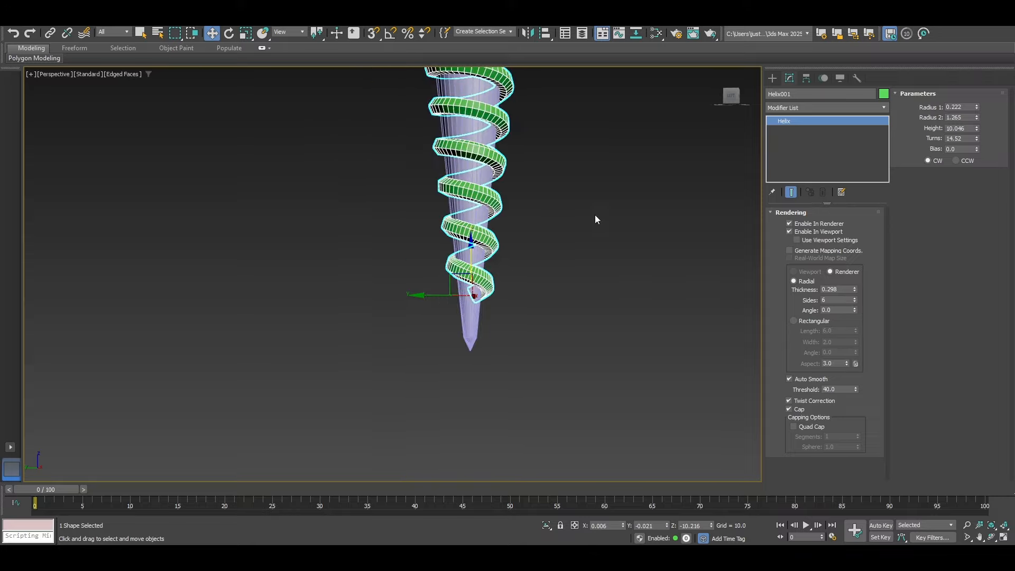
Deselect the helix and turn off edged-face display to check the thread's six-sided profile.
click(611, 201)
key(F4)
mouse_move(596, 188)
alt+middle_down()
mouse_move(562, 189)
mouse_move(566, 261)
mouse_move(584, 241)
mouse_move(569, 271)
alt+middle_up()
alt+middle_drag(569, 272, 534, 320)
scroll(557, 339, down, 3)
Select the screw body, turn on edged-face display, and select the edge loop around the head's lower rim.
click(476, 254)
key(z)
middle_drag(510, 382, 507, 273)
scroll(397, 216, up, 4)
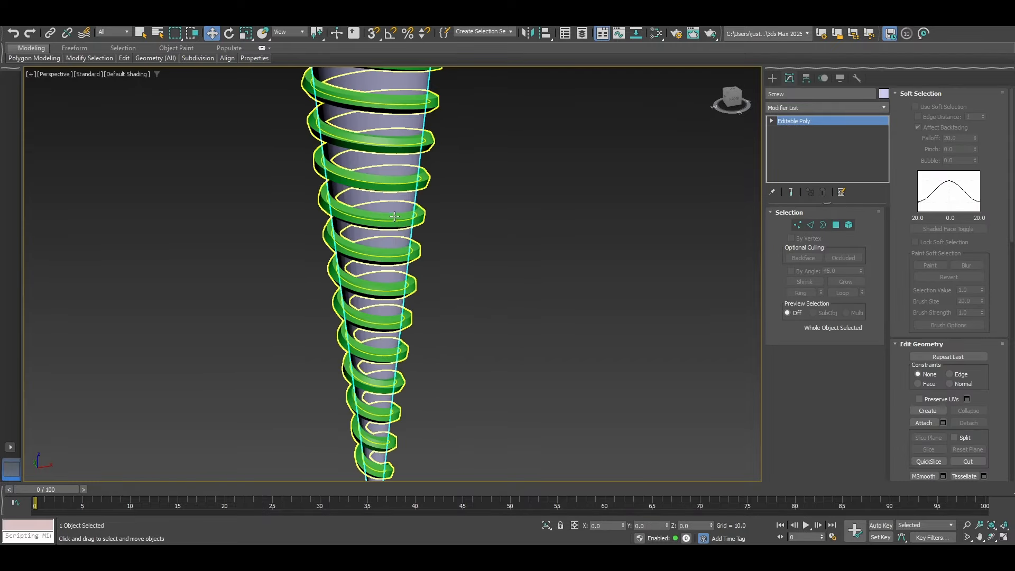
scroll(396, 215, down, 2)
middle_drag(502, 77, 523, 203)
scroll(536, 204, down, 3)
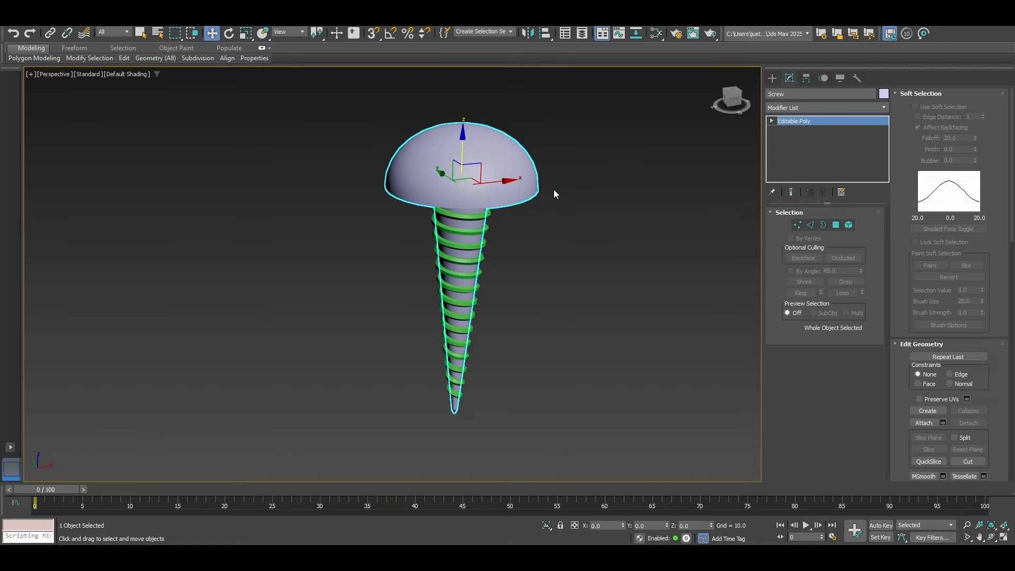
key(F4)
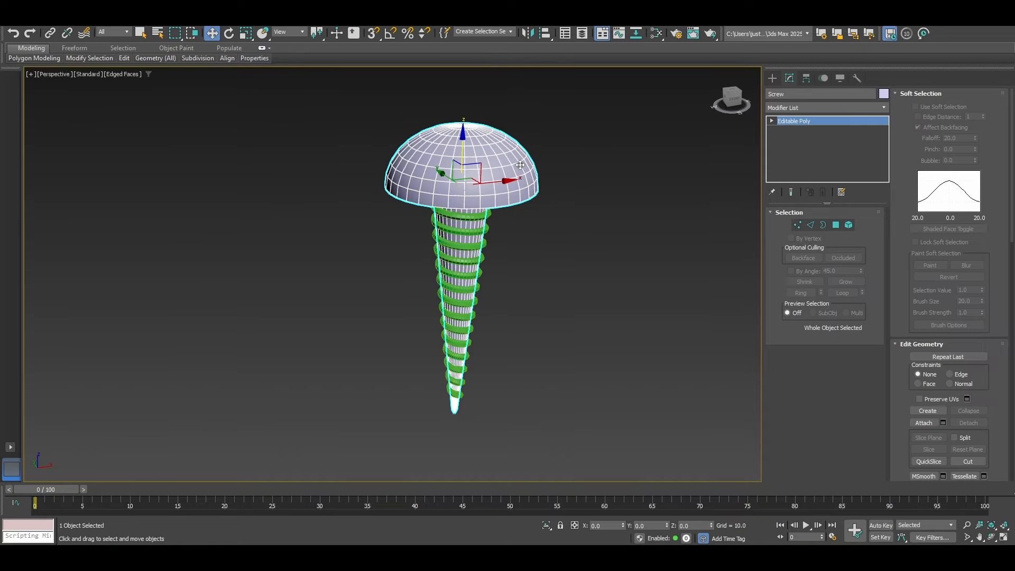
alt+middle_drag(520, 164, 487, 162)
scroll(487, 162, up, 4)
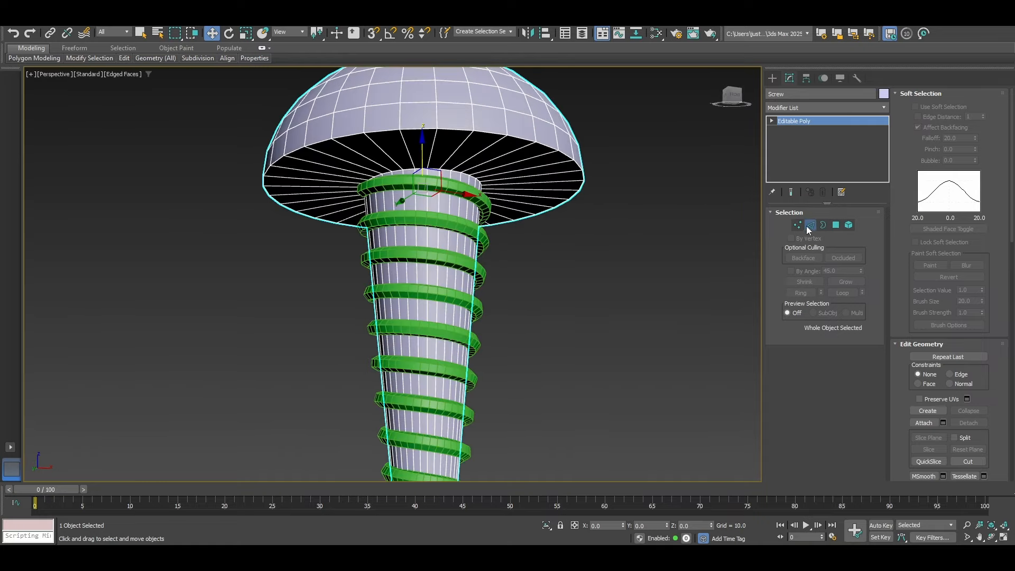
click(811, 224)
double_click(494, 134)
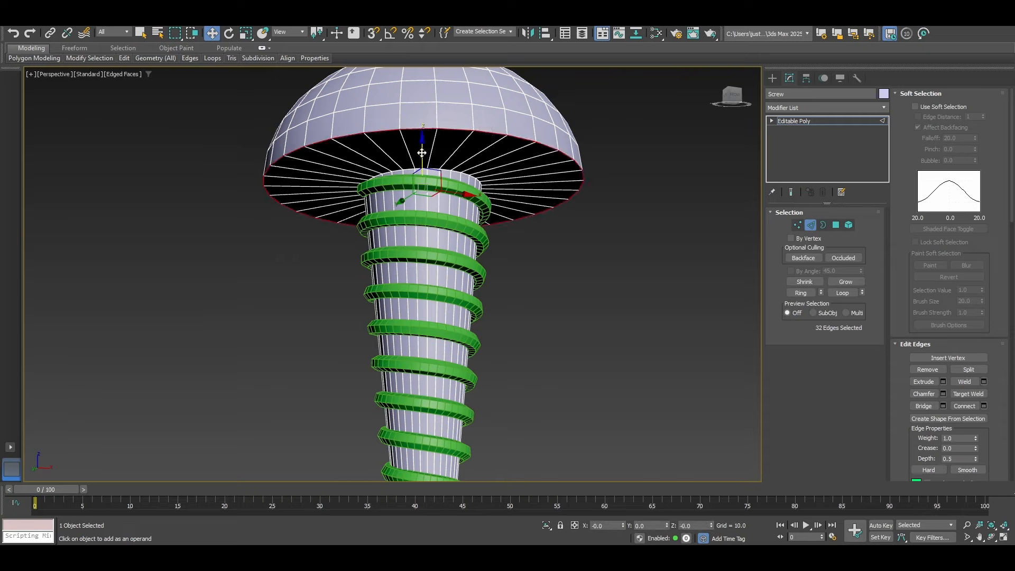
Try lowering the edge loop around the head's rim along the Z axis.
drag(422, 153, 429, 175)
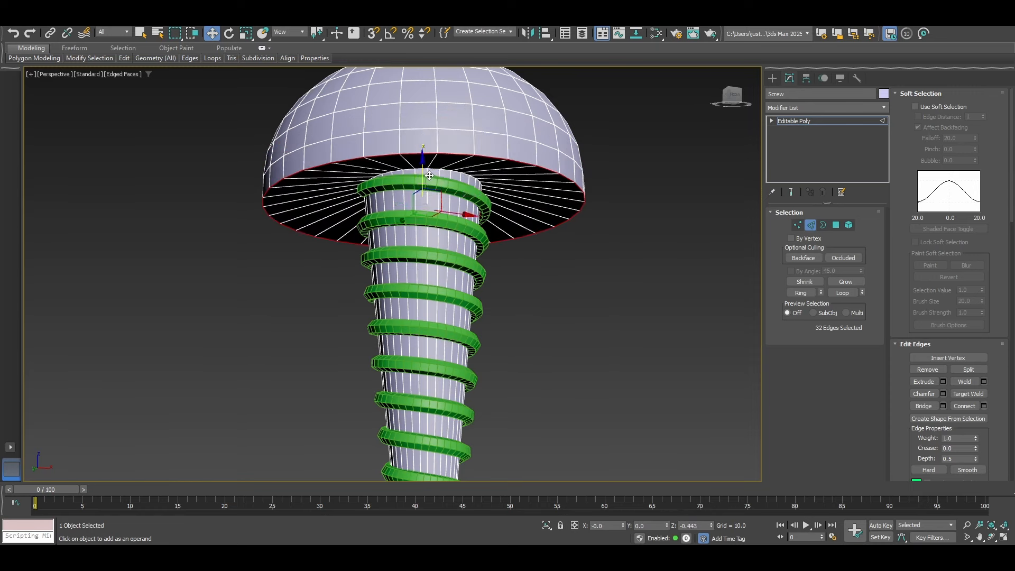
click(438, 168)
click(453, 129)
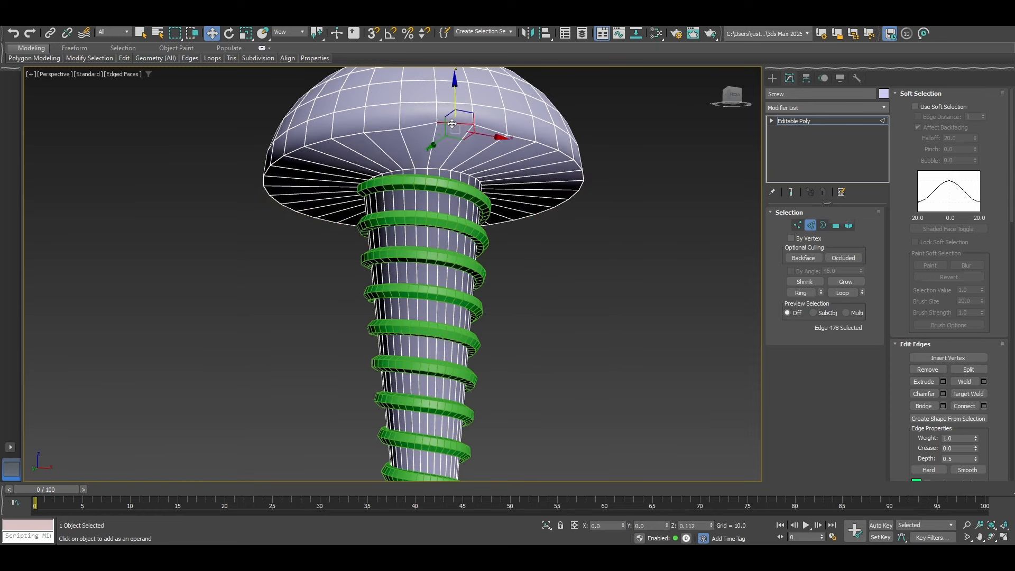
Reselect the head's lower rim edge loop and chamfer it by about 0.107 with one segment.
double_click(446, 131)
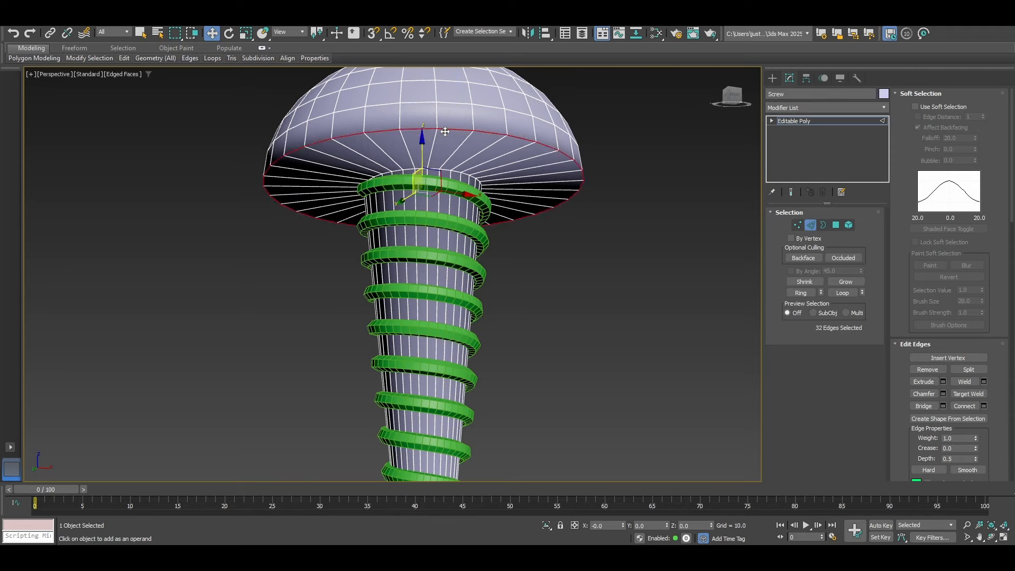
click(943, 394)
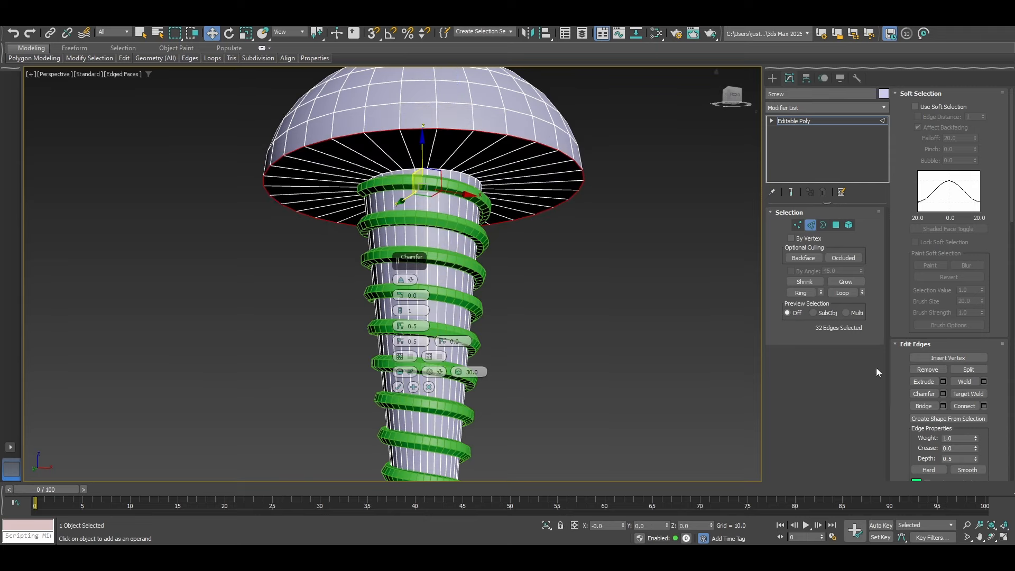
click(404, 282)
click(430, 297)
mouse_move(401, 295)
mouse_down()
mouse_move(402, 281)
mouse_move(402, 291)
mouse_up()
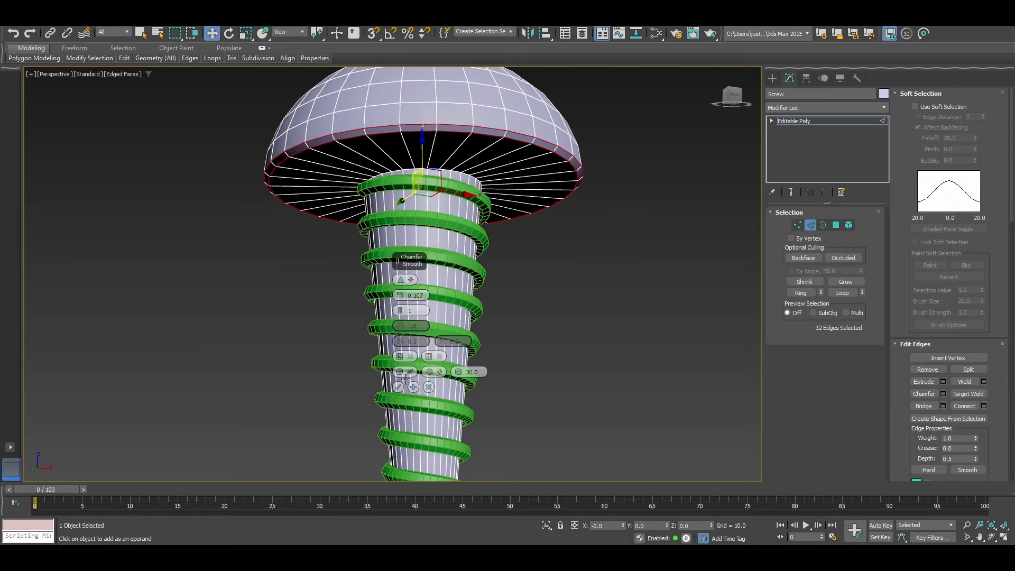
click(398, 387)
click(285, 296)
key(F4)
key(F4)
Select the edge loop where the shaft meets the head's underside and chamfer it by 0.107 with one segment.
scroll(472, 174, up, 3)
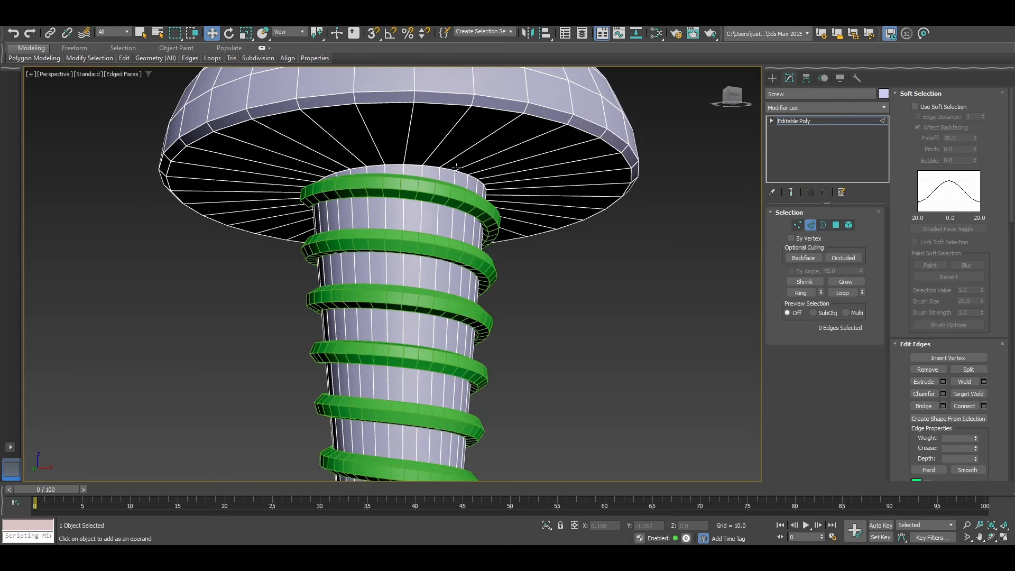
double_click(453, 171)
alt+middle_drag(565, 238, 529, 198)
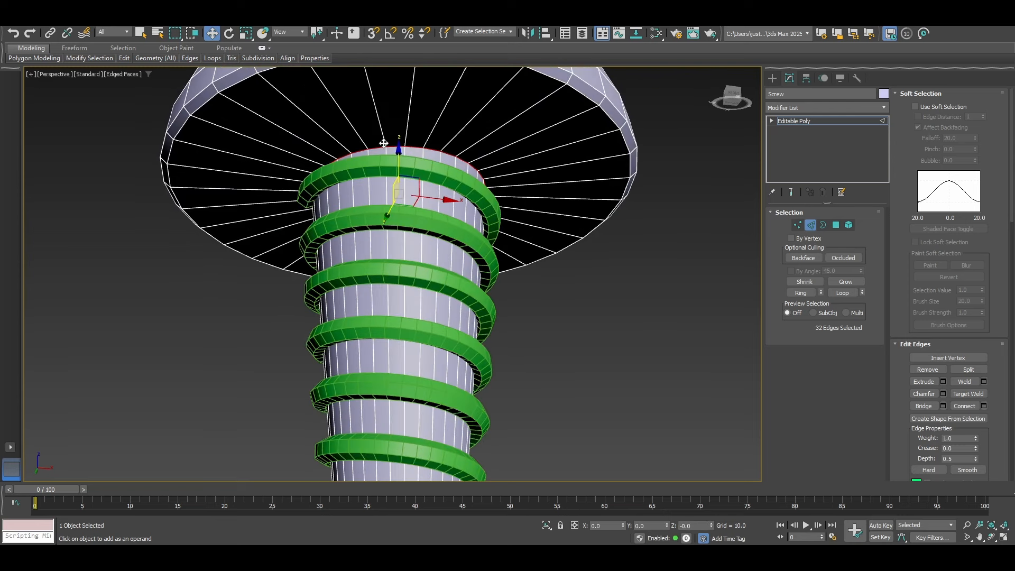
middle_drag(469, 152, 458, 186)
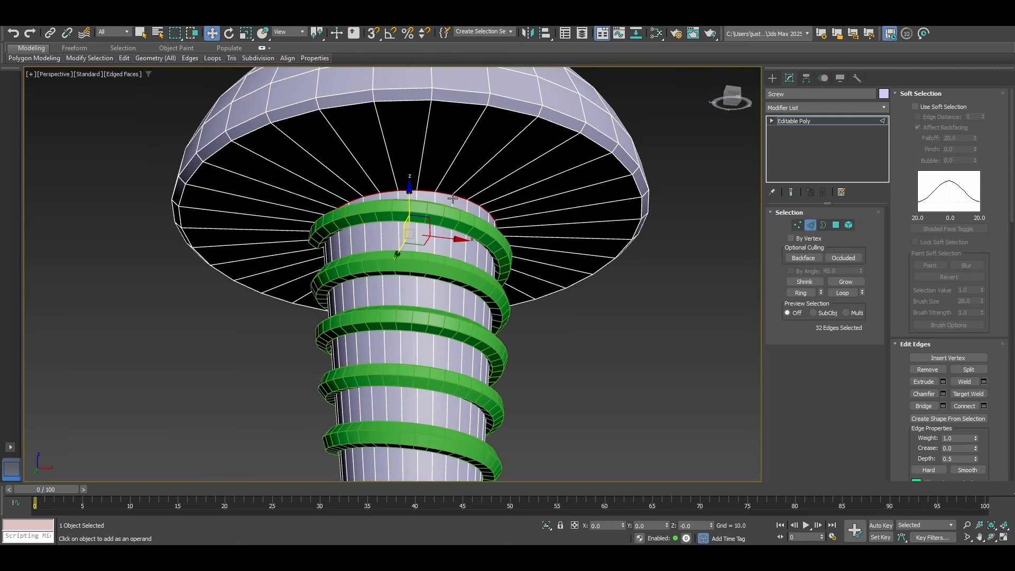
click(943, 394)
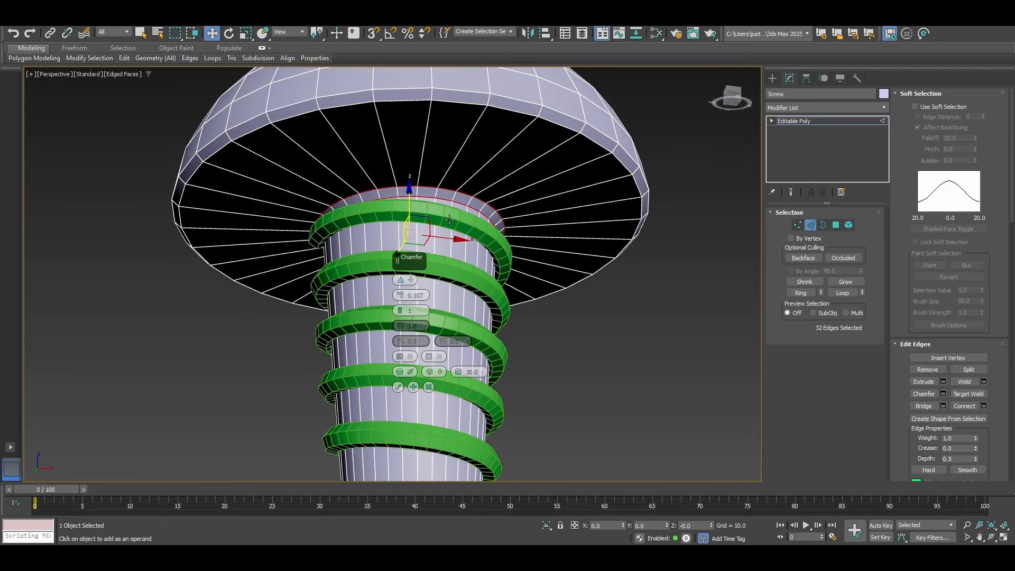
click(397, 388)
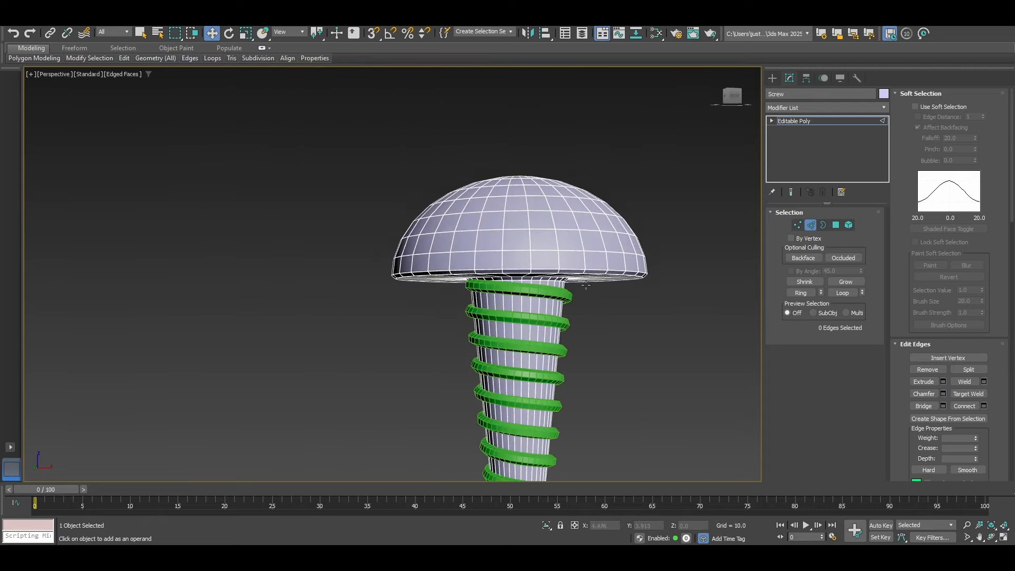
Leave edge editing, turn off edged-face display, and check the thread and the chamfered head.
alt+middle_drag(586, 285, 621, 306)
scroll(576, 296, down, 5)
middle_drag(644, 406, 579, 297)
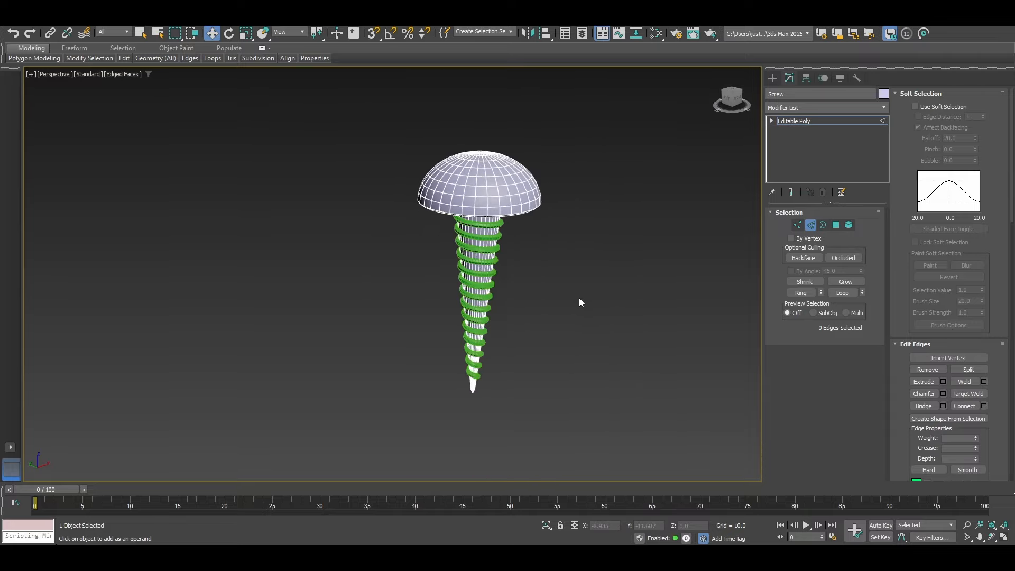
key(F4)
click(811, 226)
click(459, 291)
scroll(459, 291, up, 6)
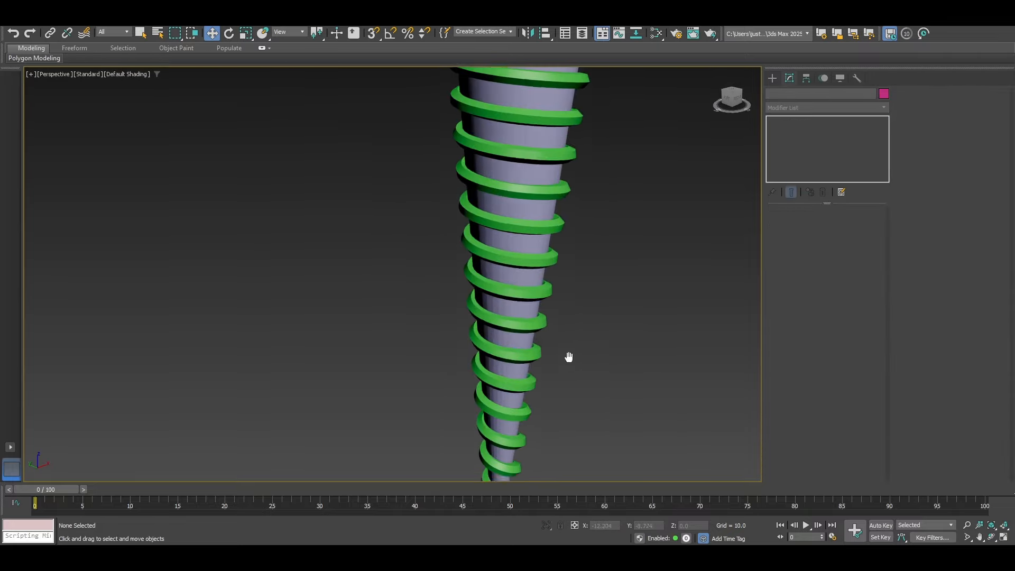
middle_drag(569, 356, 476, 328)
middle_drag(489, 189, 433, 361)
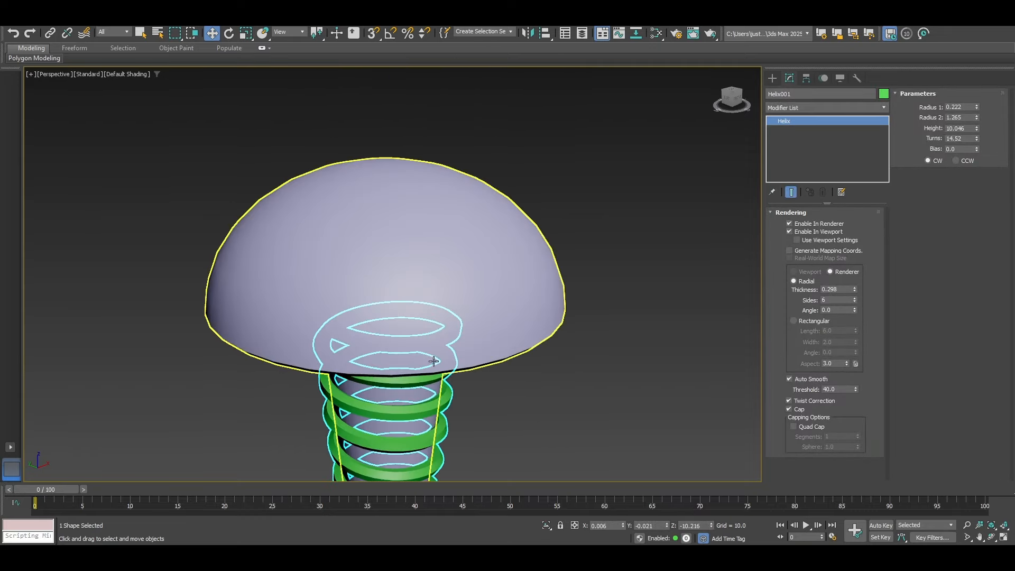
scroll(433, 362, down, 4)
Select the screw body and add a Boolean modifier to it.
click(419, 334)
middle_drag(309, 324, 294, 243)
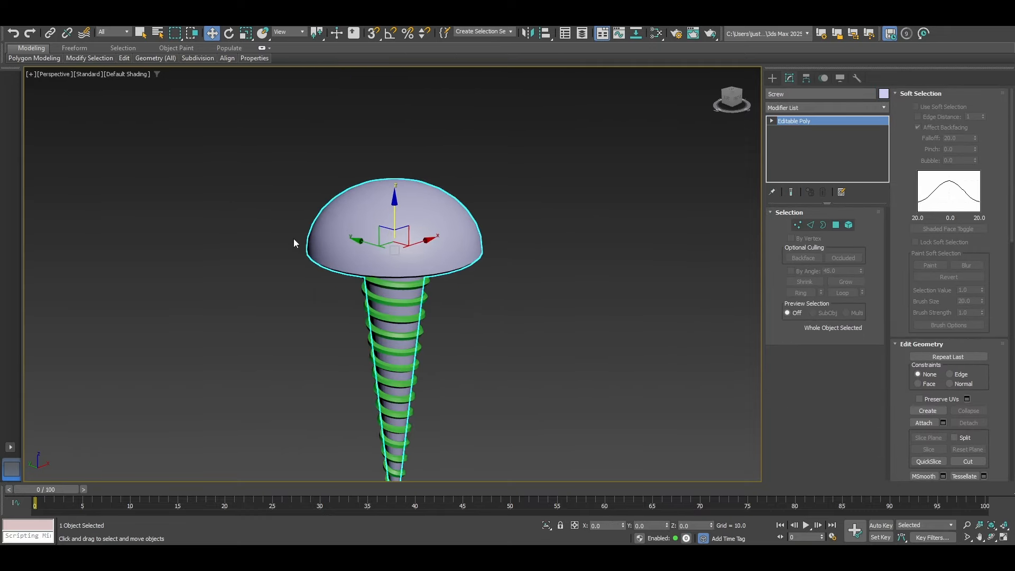
click(828, 108)
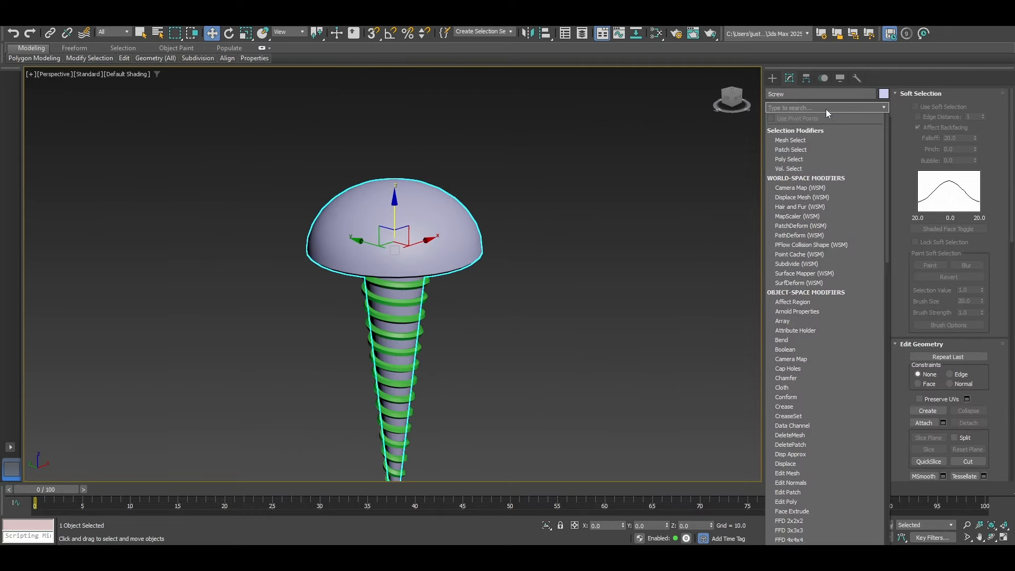
text(b)
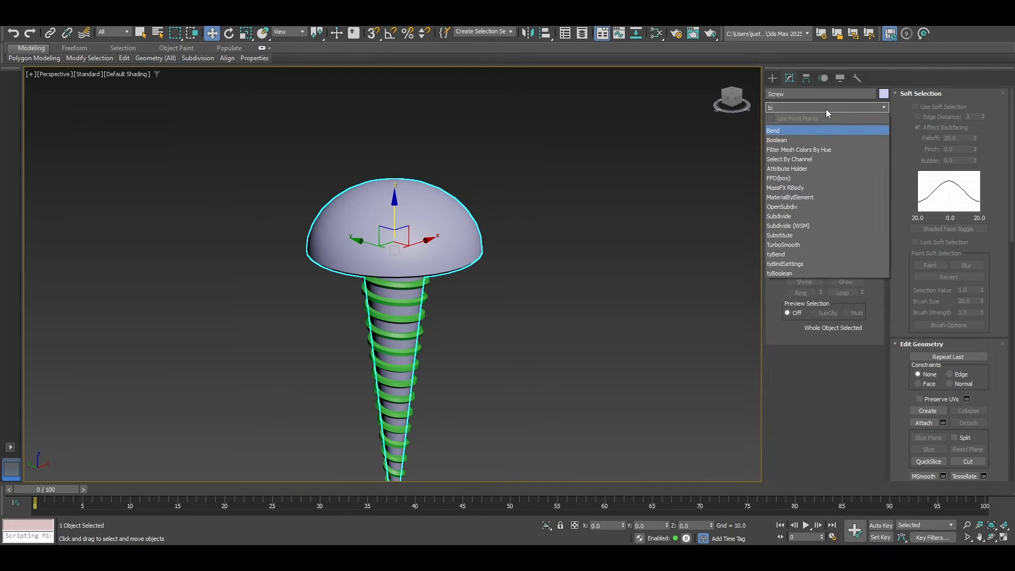
click(805, 141)
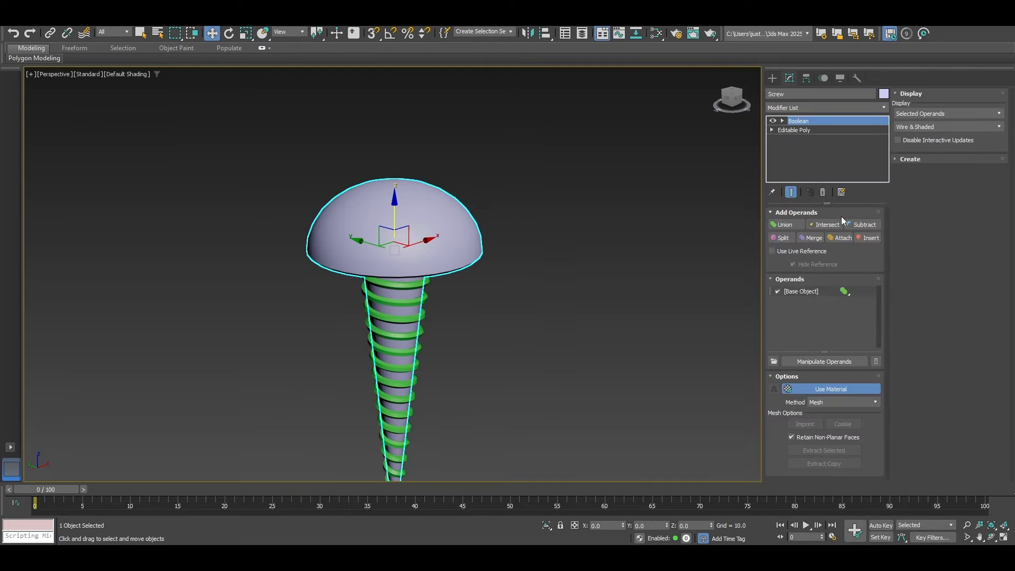
Unite the helix thread with the screw body as a Union operand of its Boolean modifier.
click(796, 223)
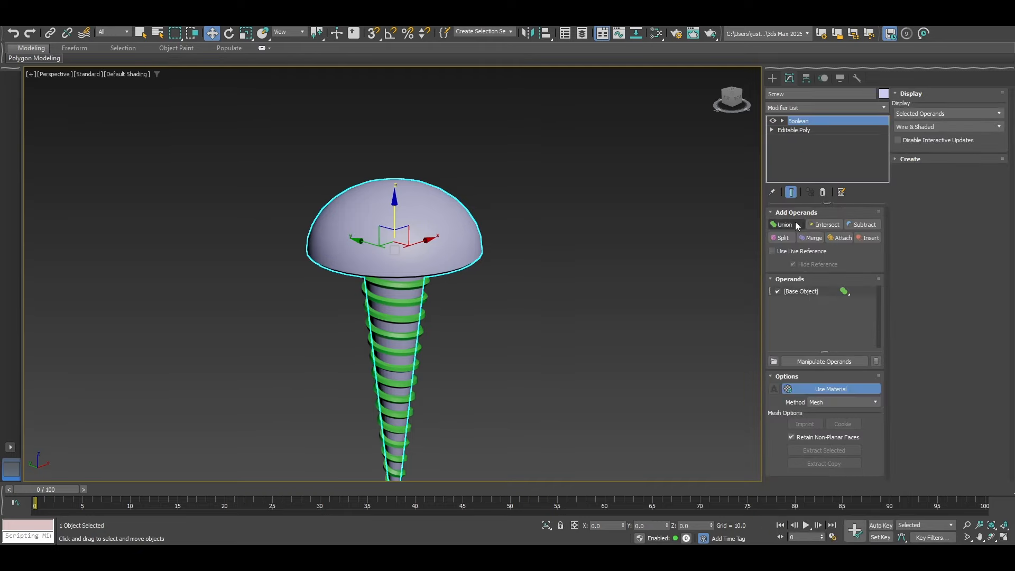
click(403, 301)
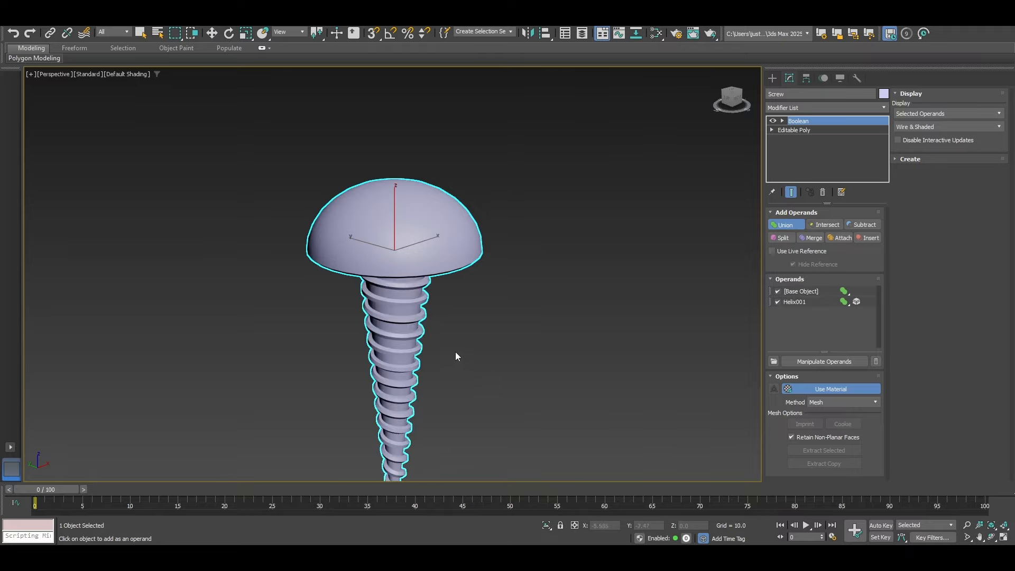
scroll(458, 357, up, 5)
scroll(514, 265, down, 5)
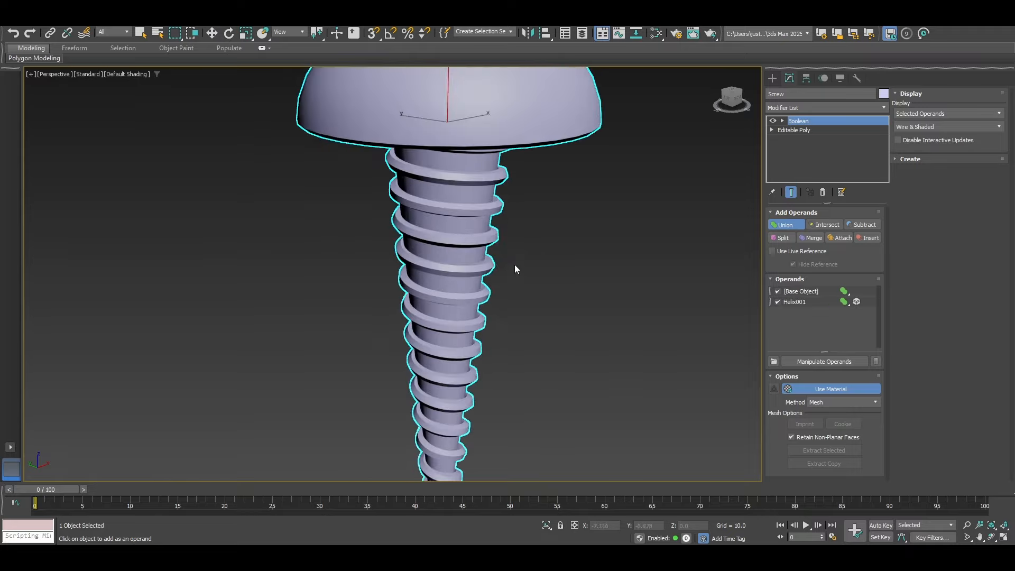
alt+middle_drag(539, 262, 401, 214)
key(F4)
key(w)
click(587, 284)
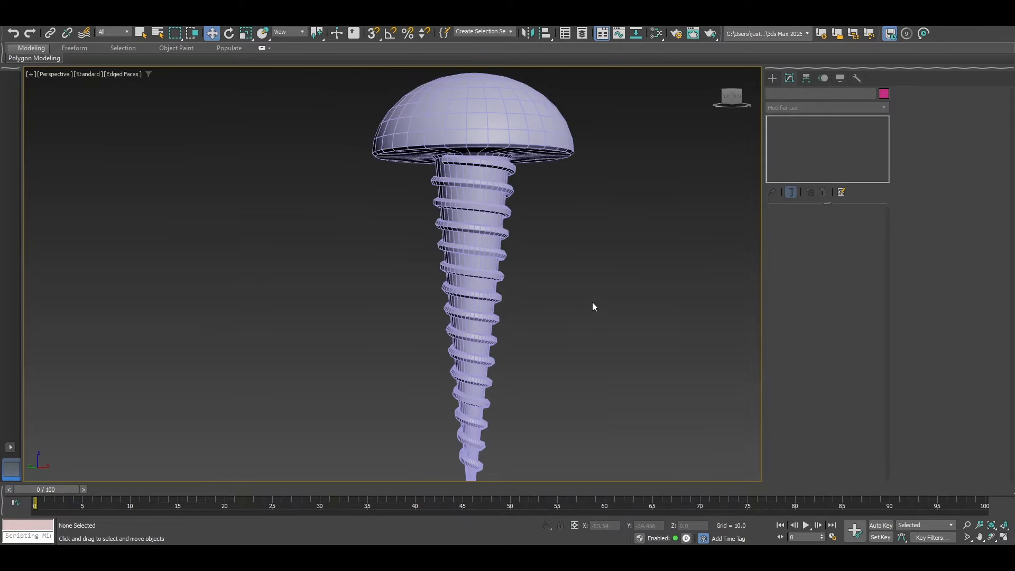
Examine the edges of the merged thread, shaft and head with edged faces on and off.
key(F4)
scroll(496, 209, up, 5)
click(487, 209)
key(F4)
scroll(577, 307, down, 5)
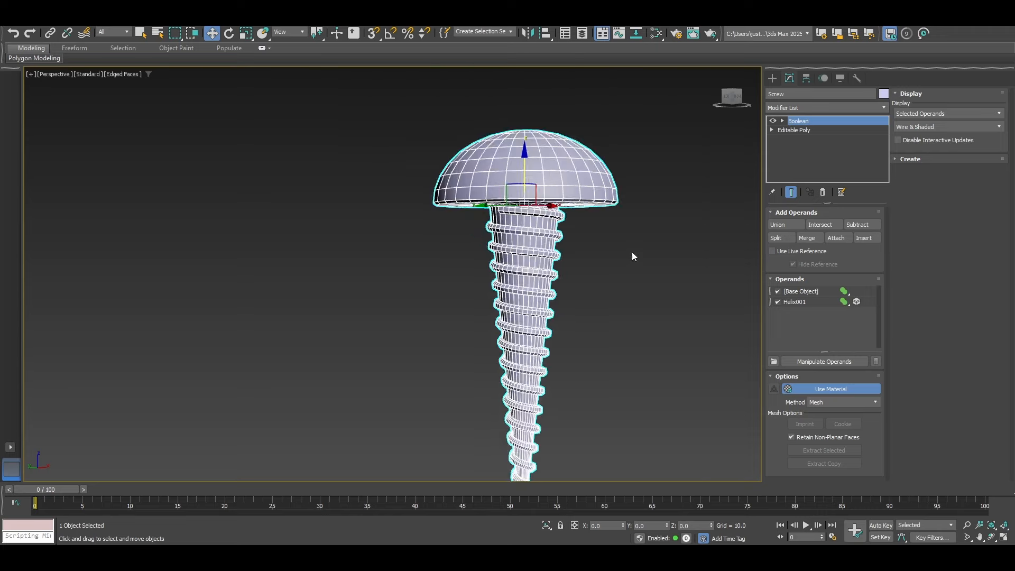
scroll(580, 265, up, 8)
scroll(578, 269, down, 6)
scroll(576, 276, up, 2)
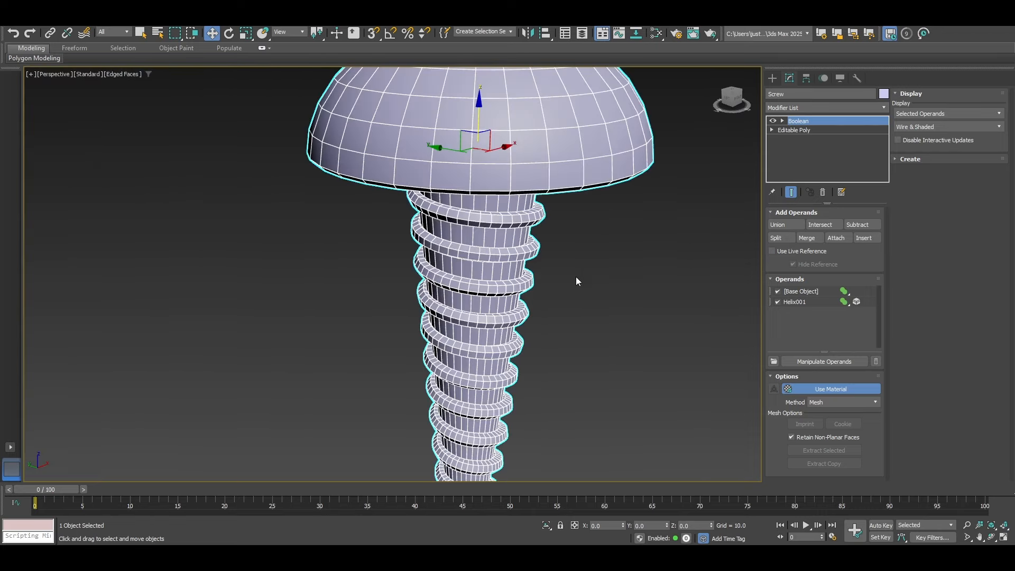
scroll(576, 278, down, 3)
click(703, 317)
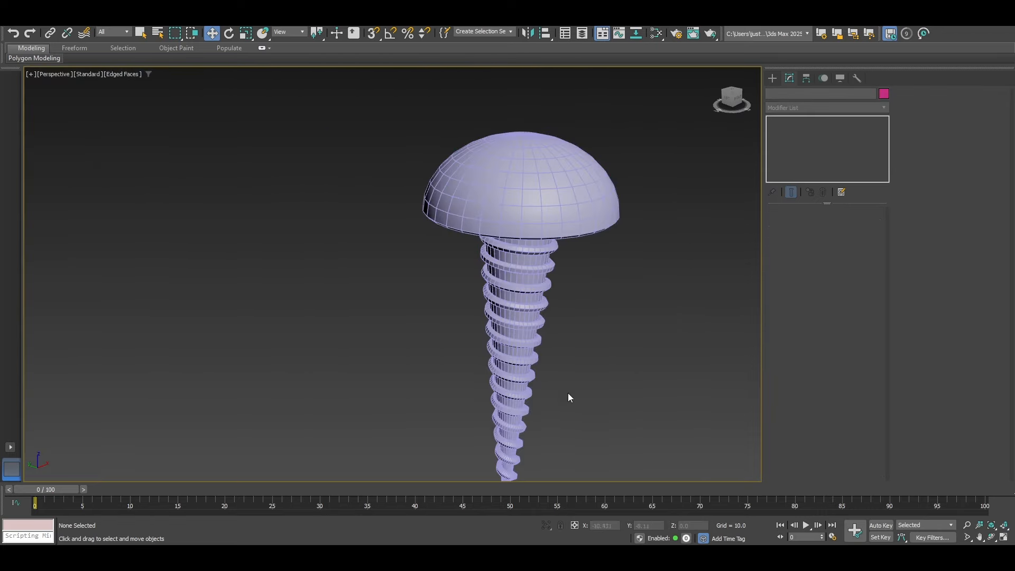
In the top view, draw a ChamferBox across the head's centre, about 0.635 long, 5.1 wide and 0.14 high, with a fillet of about 0.241.
click(539, 154)
alt+middle_drag(539, 154, 569, 294)
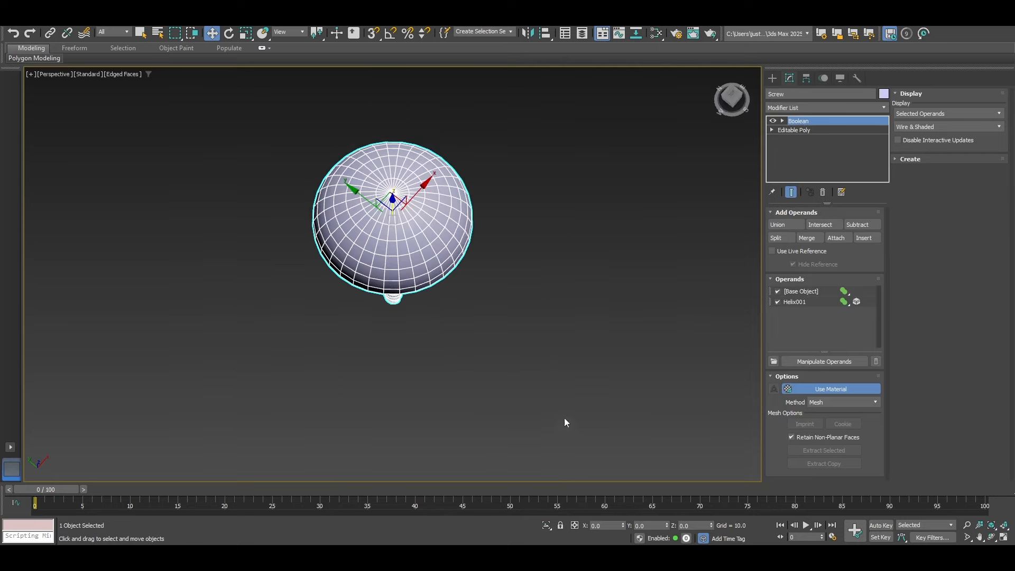
key(t)
scroll(524, 364, up, 2)
click(772, 79)
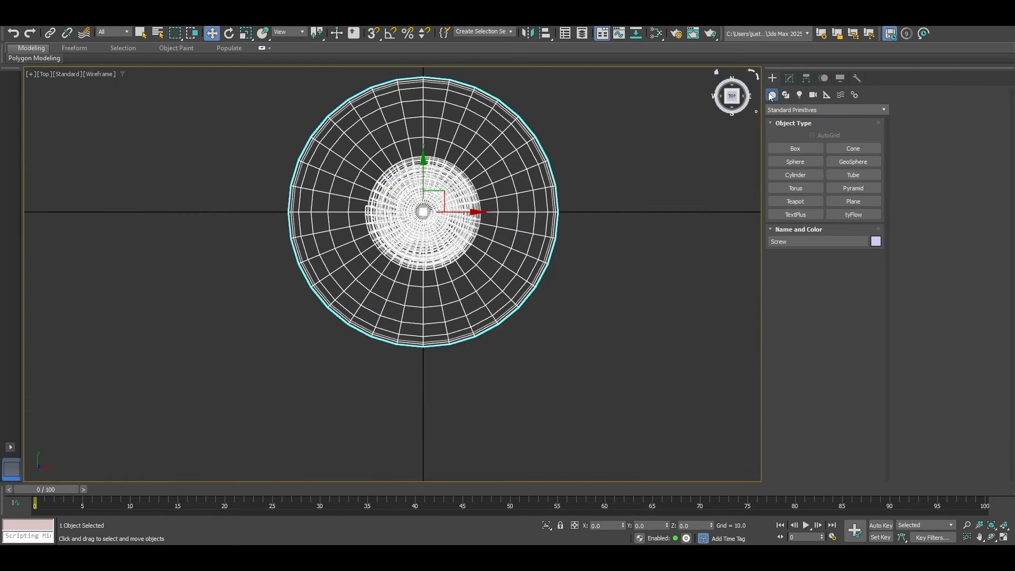
click(782, 110)
click(780, 132)
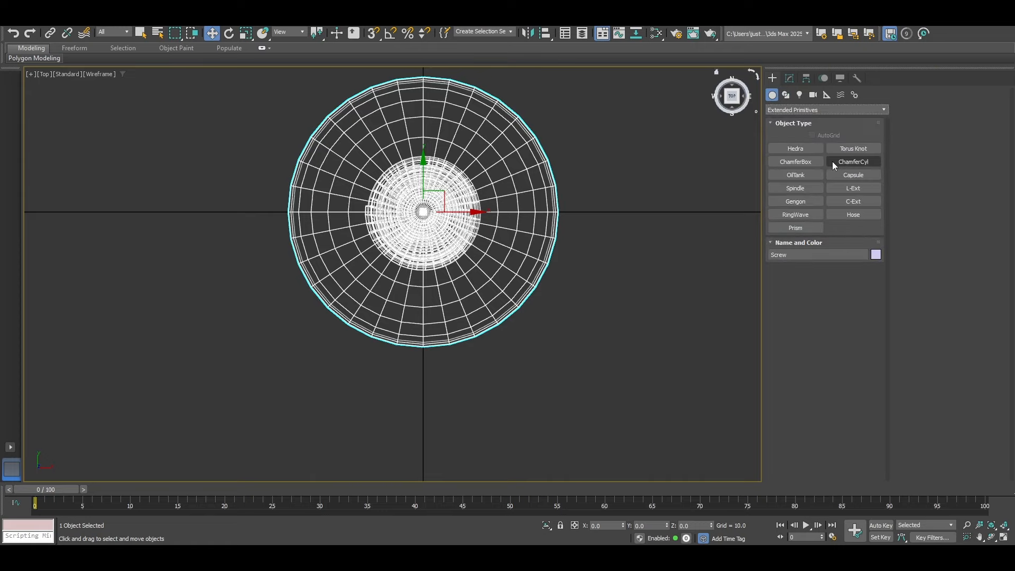
click(804, 162)
middle_drag(521, 315, 558, 321)
middle_drag(500, 205, 505, 291)
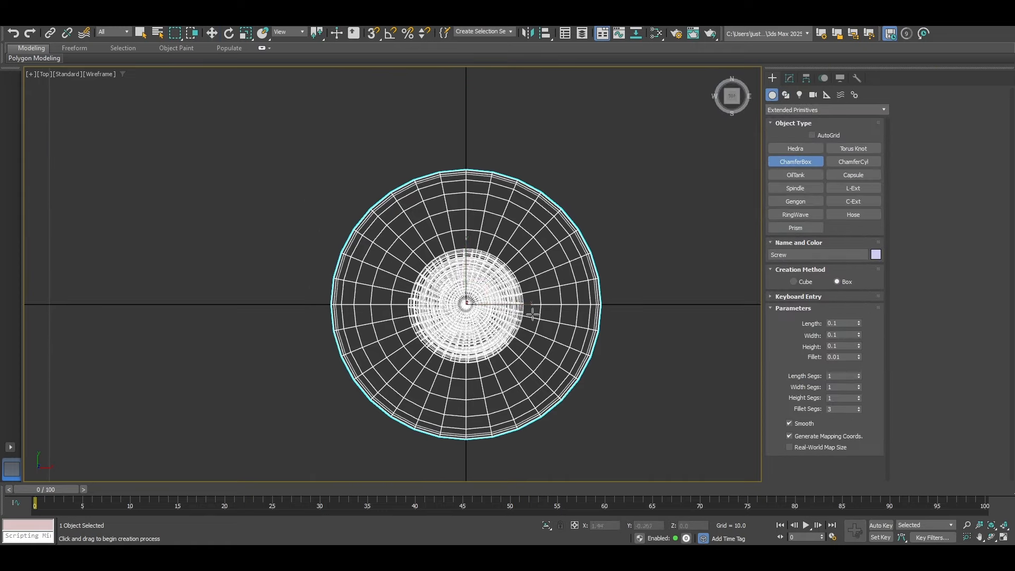
drag(361, 291, 575, 318)
click(570, 315)
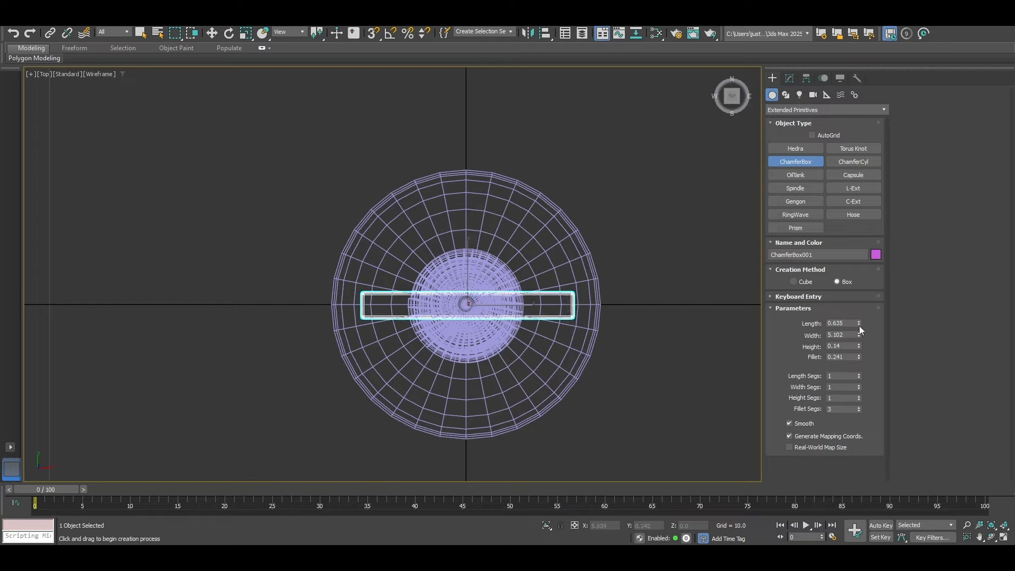
Reduce the chamfer box's width to about 3.673 and centre it at X 0, Y 0.
drag(858, 322, 859, 354)
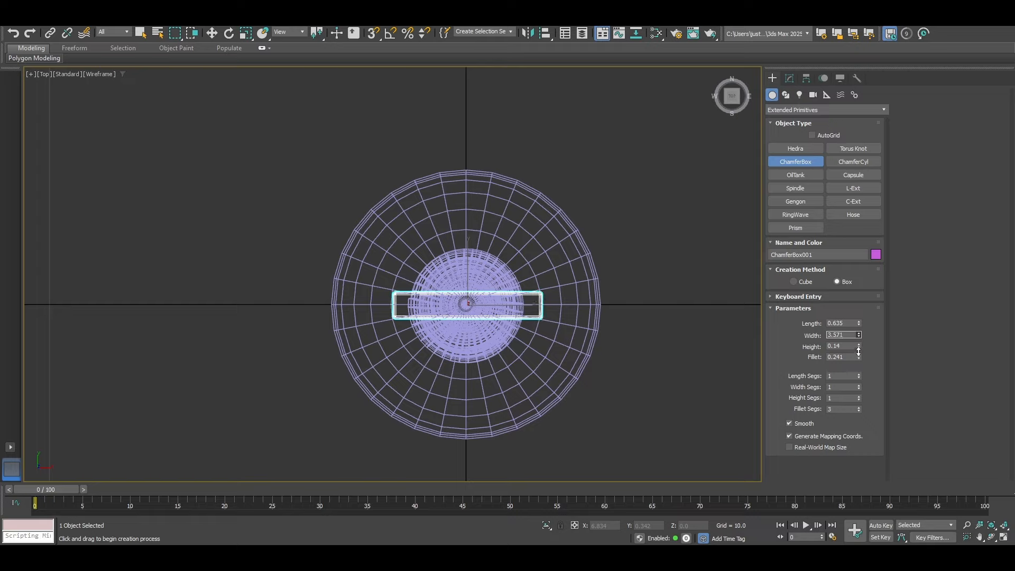
key(w)
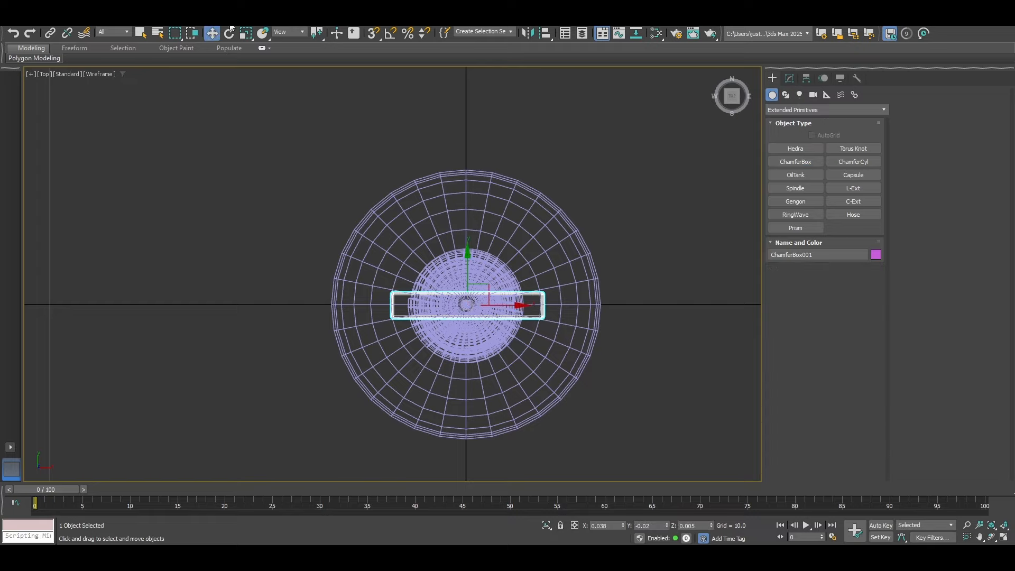
right_click(668, 526)
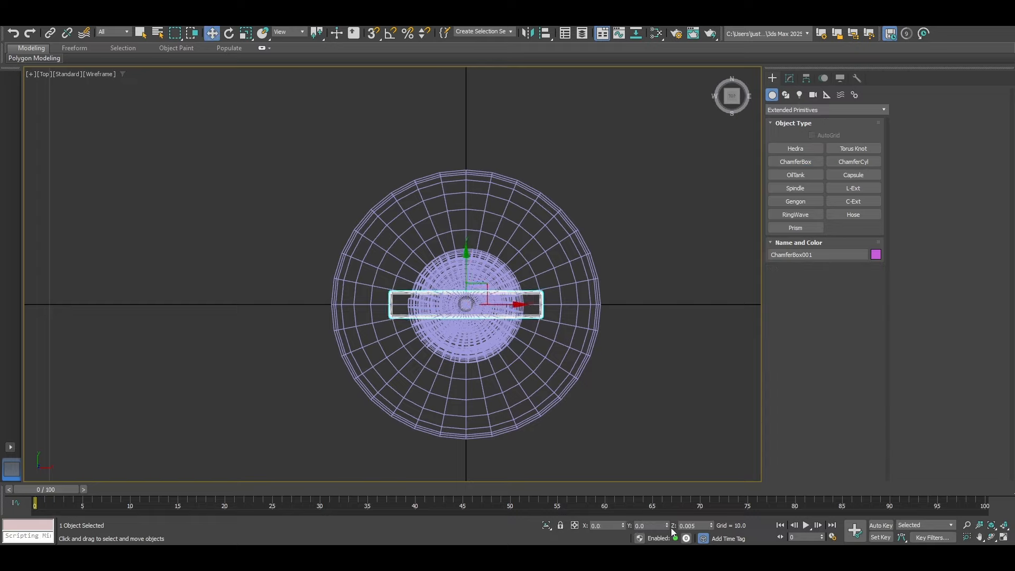
middle_drag(617, 323, 616, 325)
In the perspective view, raise the chamfer box to the crown of the dome, at about Z 2.993.
key(p)
scroll(550, 324, down, 2)
alt+middle_drag(550, 325, 538, 278)
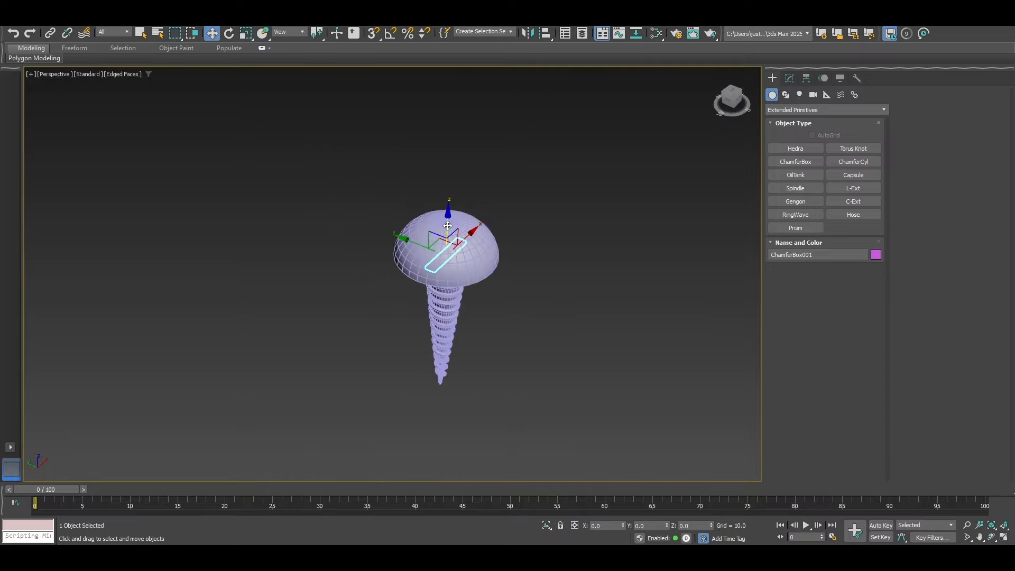
drag(447, 225, 450, 185)
scroll(454, 214, up, 7)
alt+middle_drag(506, 255, 561, 252)
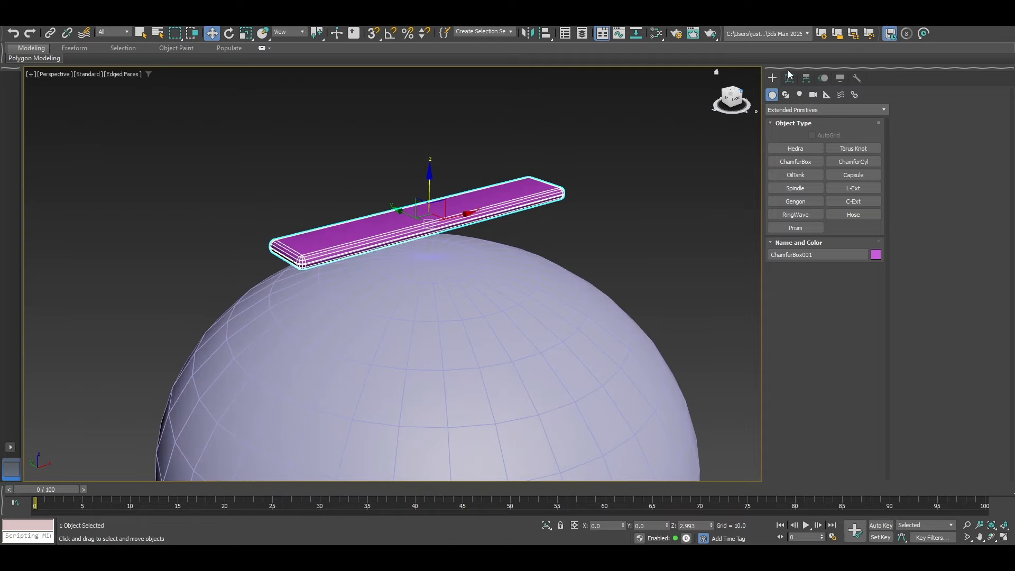
Set the chamfer box's height to 1.34 and fillet to 0.141, and sink it into the dome to about Z 1.808.
click(789, 78)
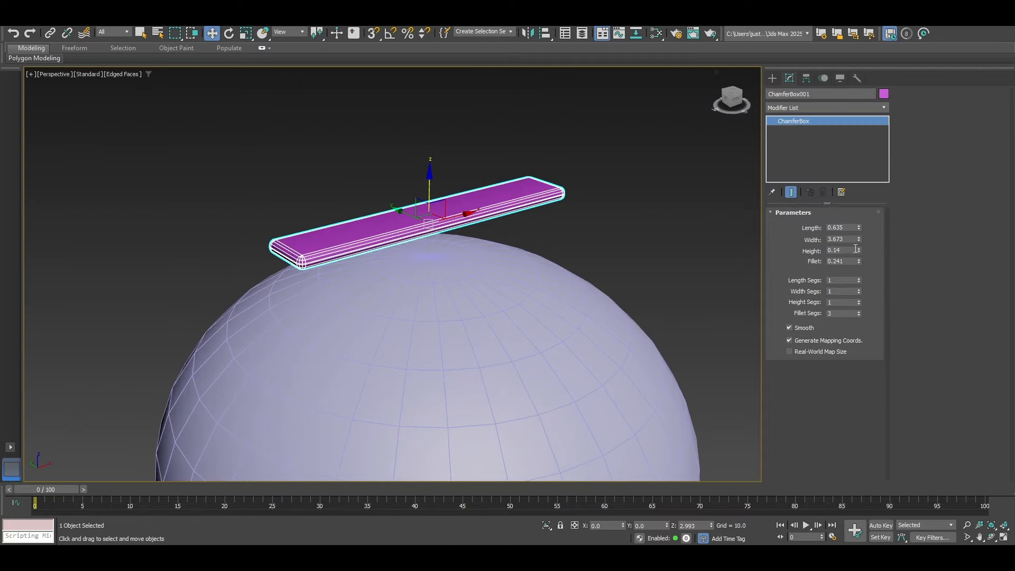
drag(859, 250, 870, 184)
drag(859, 265, 859, 270)
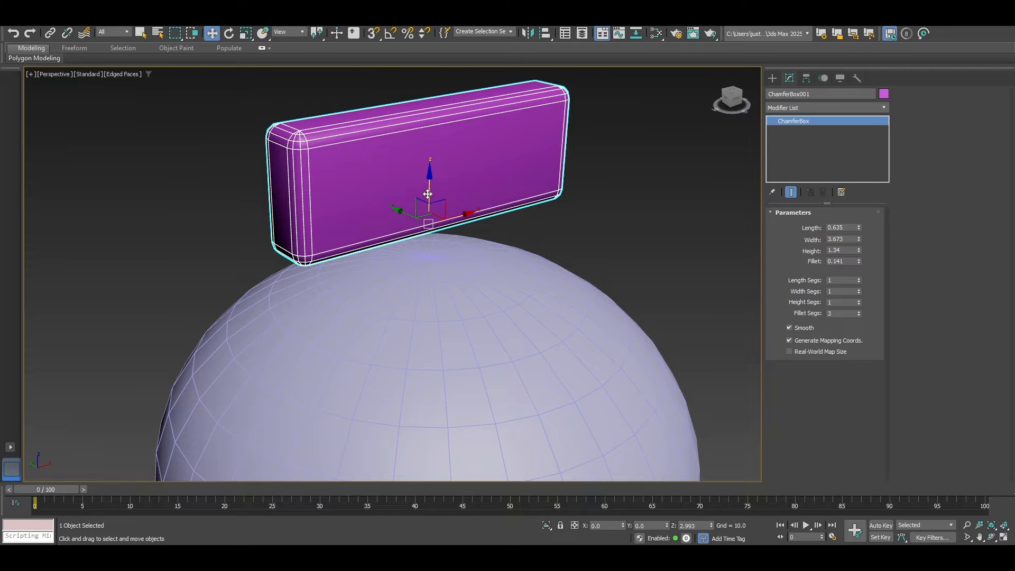
drag(428, 193, 440, 268)
scroll(436, 281, down, 5)
alt+middle_drag(474, 267, 444, 285)
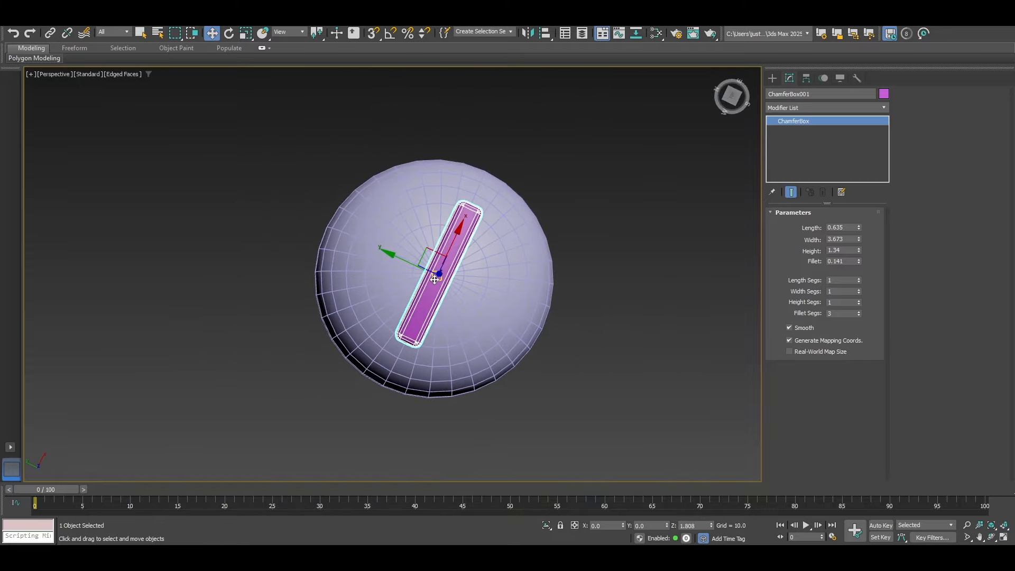
Turn on angle snap and make a copy of the chamfer box rotated 90° in the top view, forming a cross.
key(t)
scroll(449, 275, up, 3)
key(e)
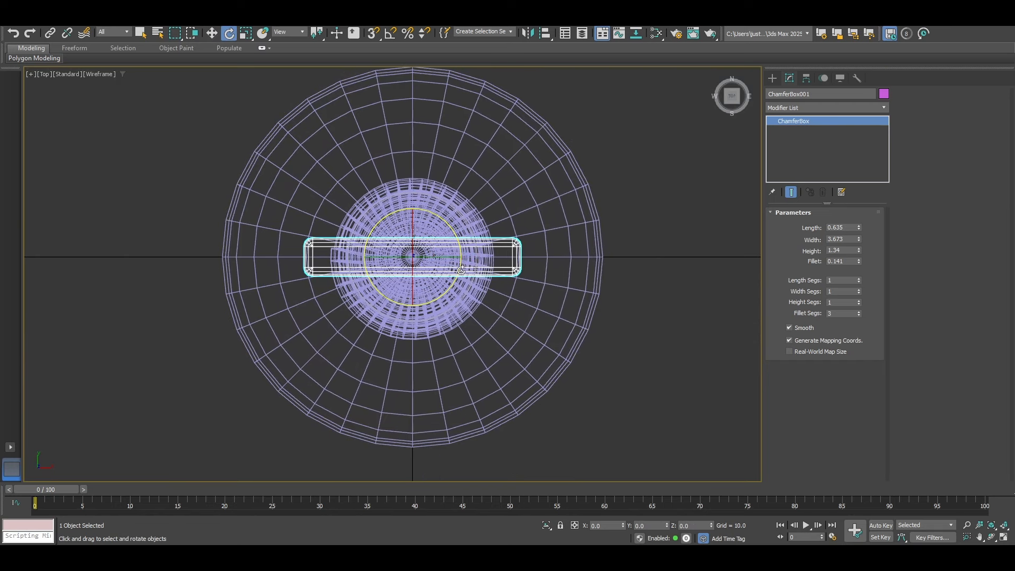
click(391, 34)
shift+drag(454, 232, 434, 188)
click(509, 323)
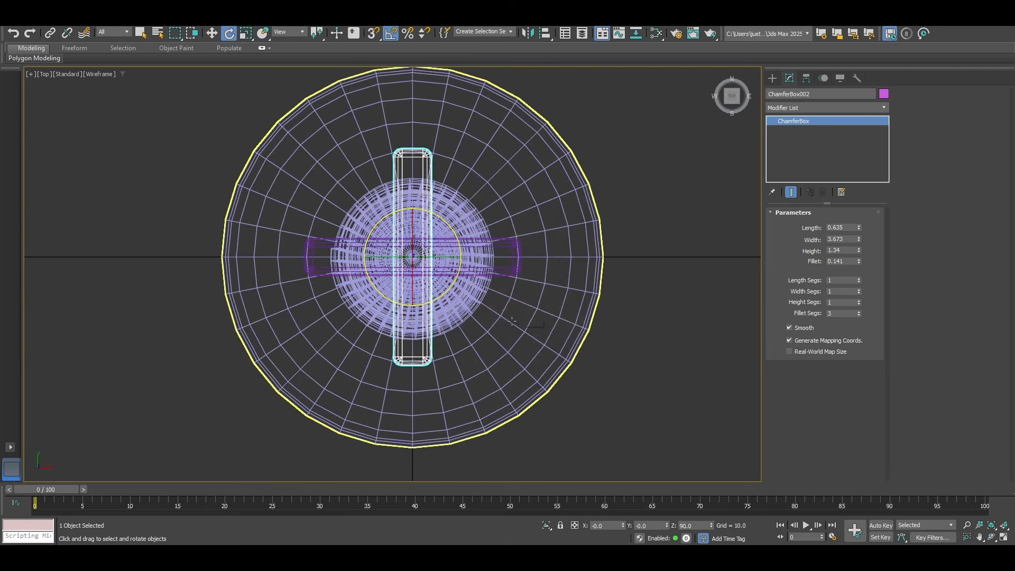
Select the rotated chamfer box in the perspective view and convert it to an Editable Poly.
key(p)
key(z)
click(646, 217)
alt+middle_drag(640, 211, 632, 245)
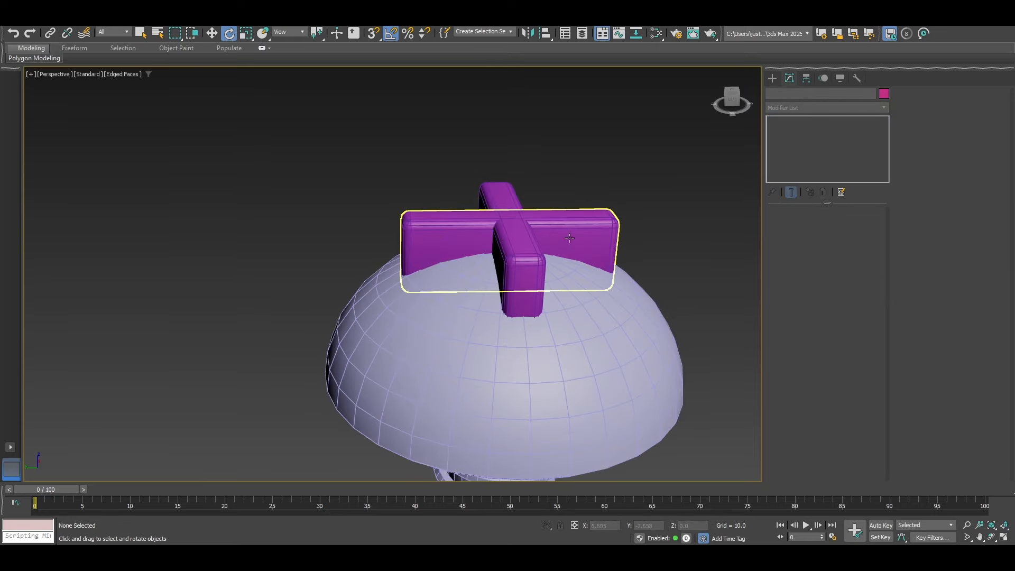
click(567, 236)
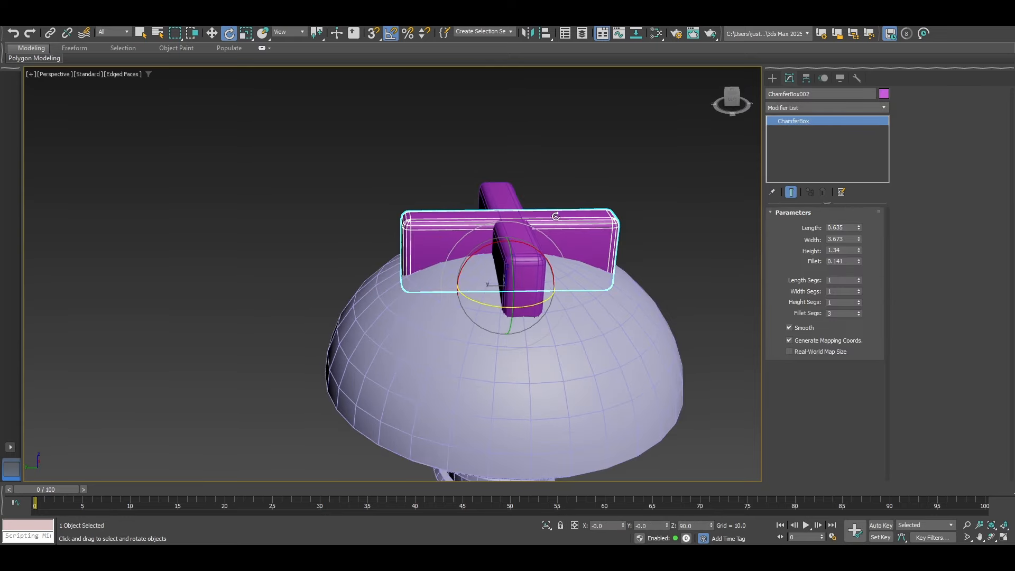
right_click(563, 240)
mouse_move(626, 378)
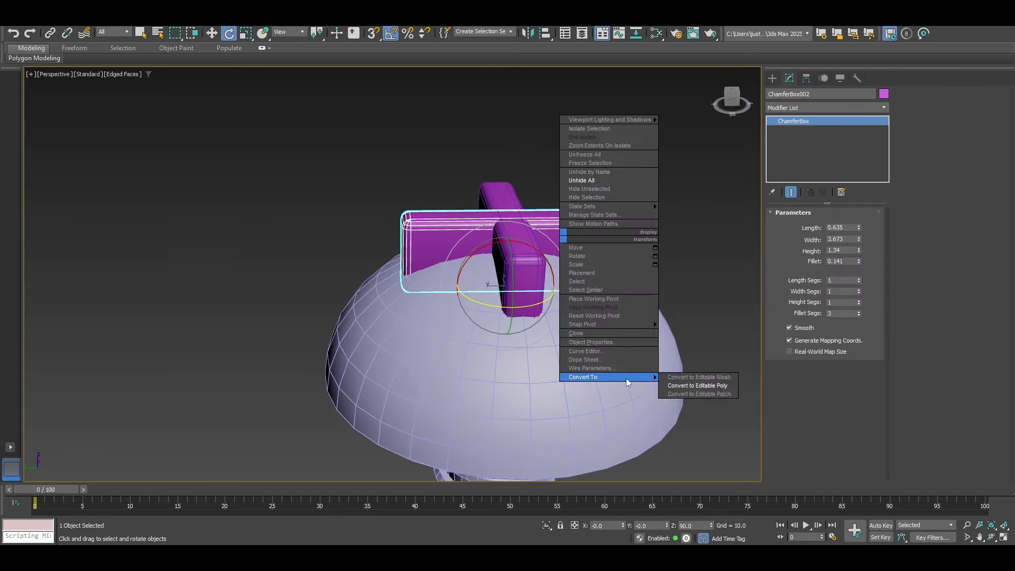
click(688, 386)
click(922, 423)
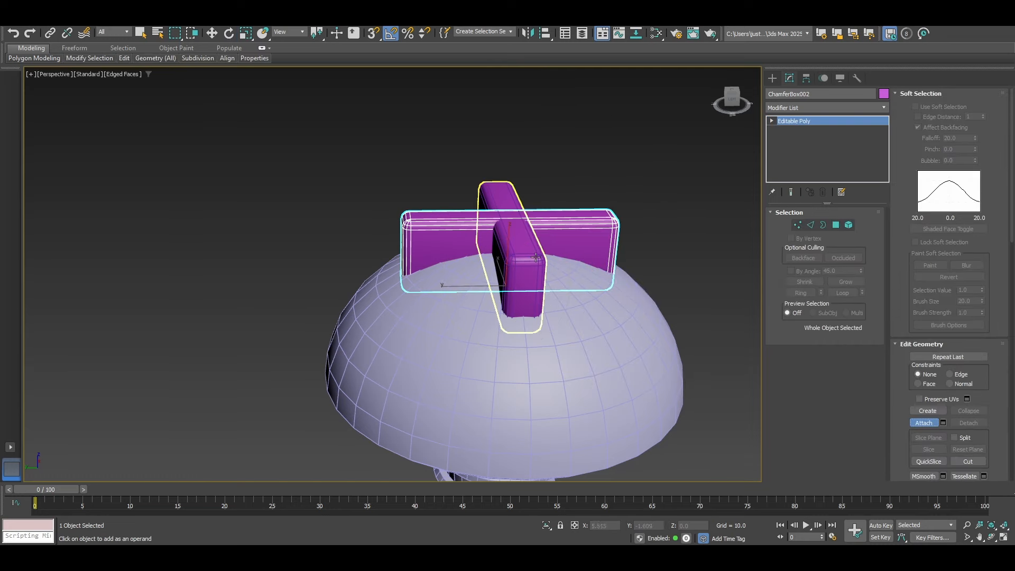
Union the original chamfer box into the rotated one with a Boolean modifier, and convert the cross to an Editable Poly.
click(804, 108)
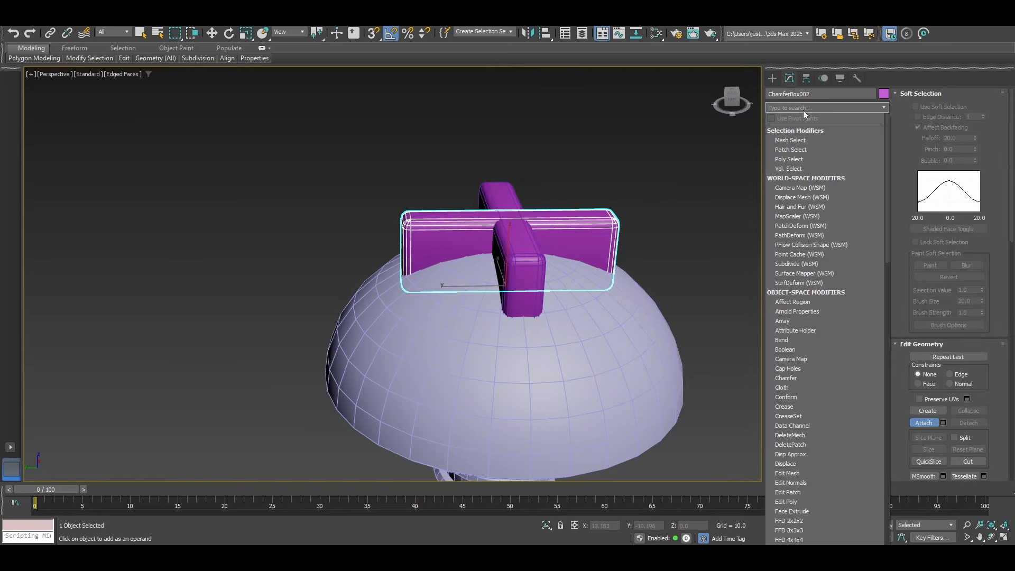
text(b)
click(782, 141)
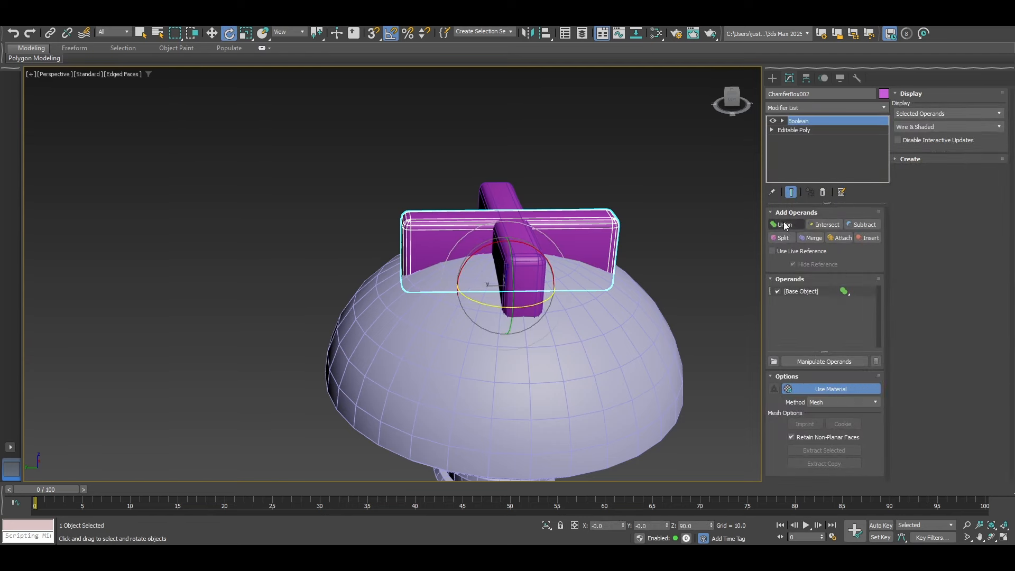
click(787, 224)
click(518, 223)
key(w)
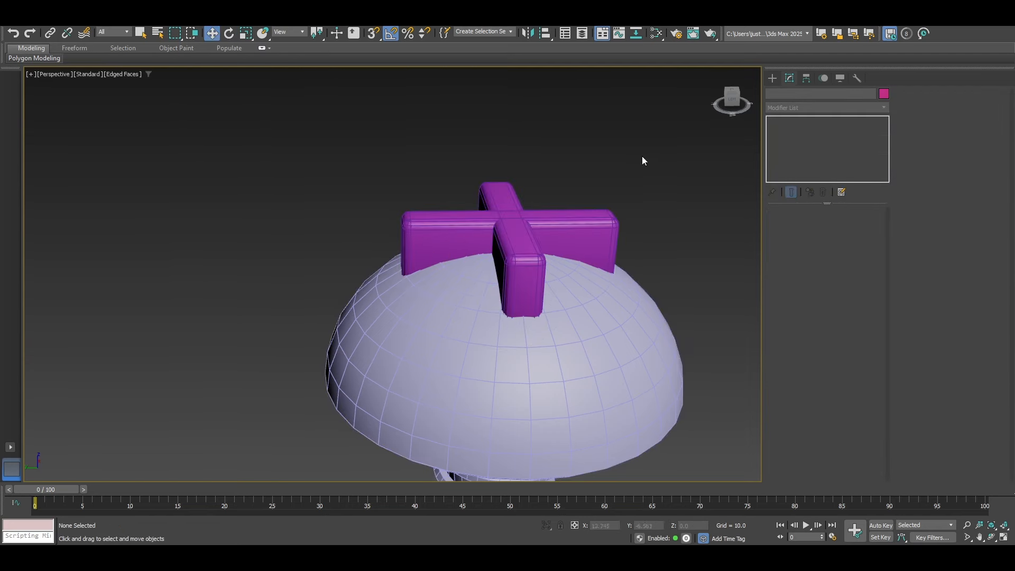
right_click(556, 221)
click(690, 358)
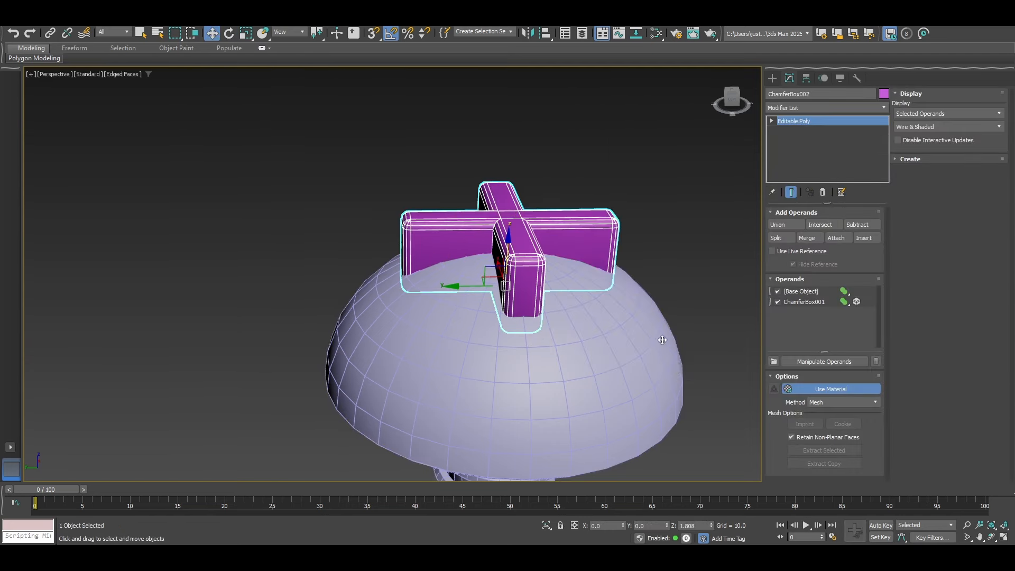
Subtract the cross from the screw head using the screw's existing Boolean modifier.
middle_drag(617, 362, 567, 259)
scroll(577, 164, down, 3)
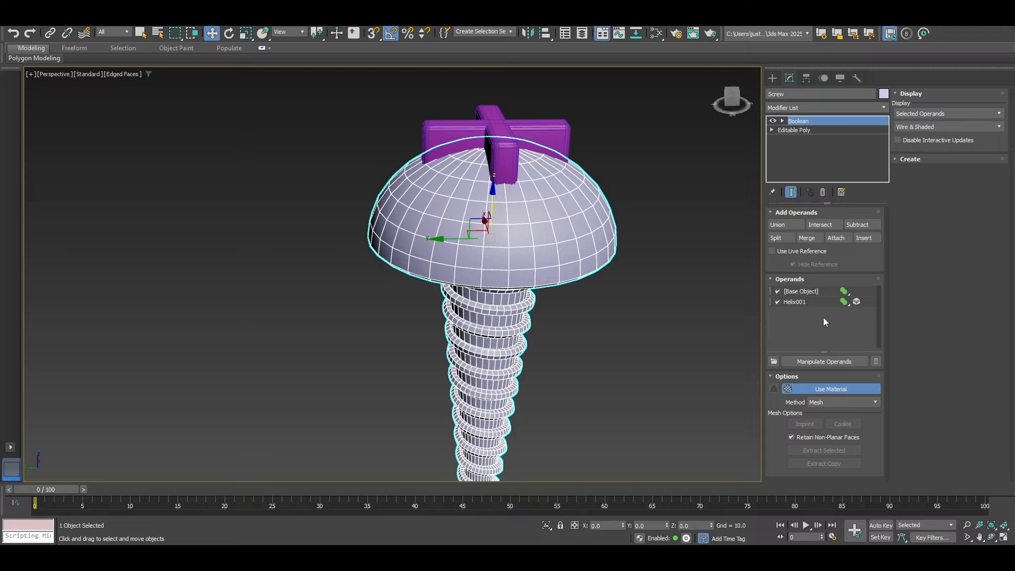
click(848, 224)
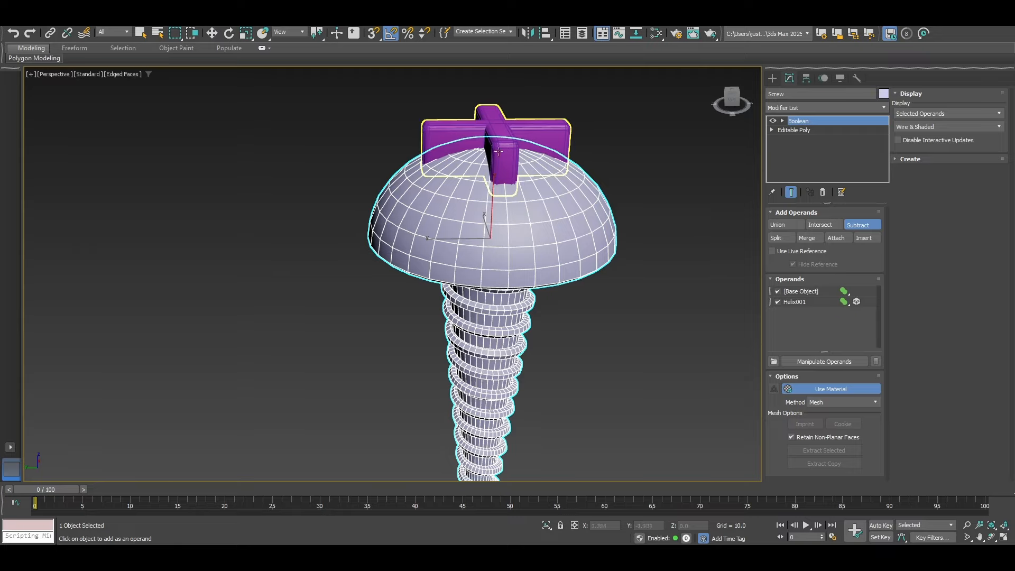
click(484, 126)
alt+middle_drag(639, 152, 650, 254)
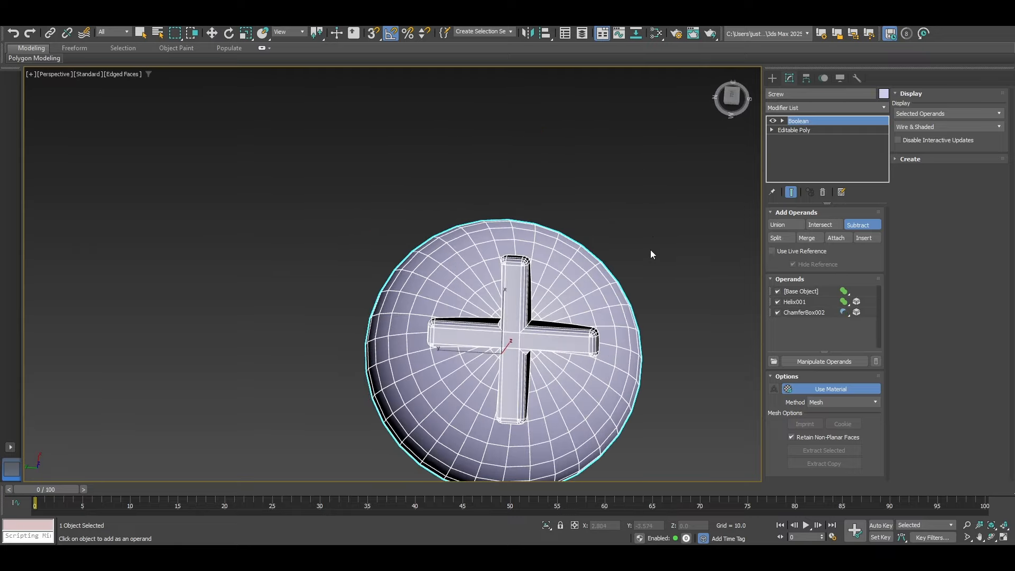
Turn off edged-face display and inspect the cross-shaped recess and the threaded shaft from several angles.
key(F4)
scroll(655, 290, down, 5)
mouse_move(664, 309)
alt+middle_down()
mouse_move(657, 274)
mouse_move(649, 322)
mouse_move(626, 342)
alt+middle_up()
scroll(661, 290, up, 5)
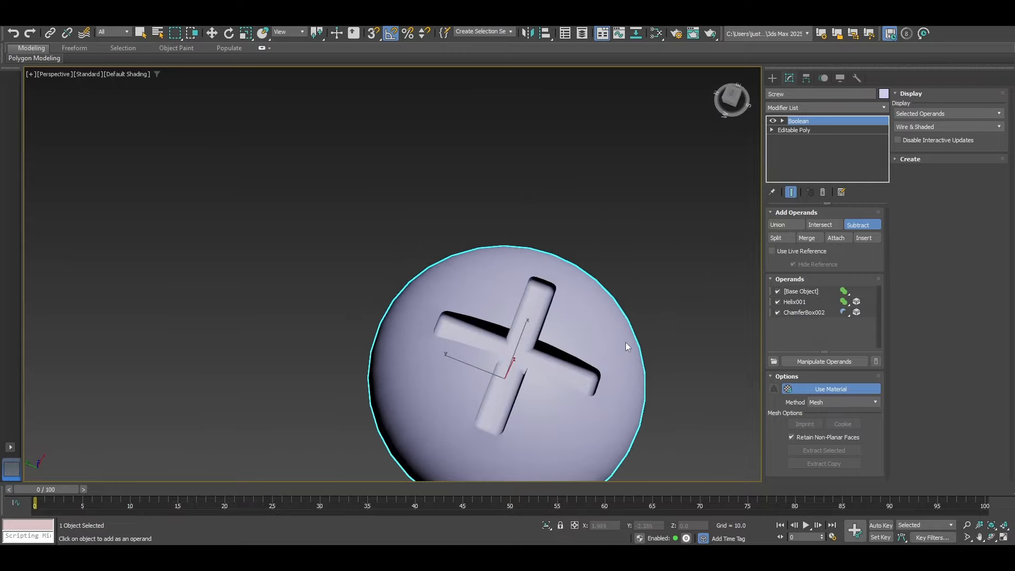
scroll(551, 312, up, 5)
scroll(557, 272, down, 5)
alt+middle_drag(557, 272, 579, 261)
key(w)
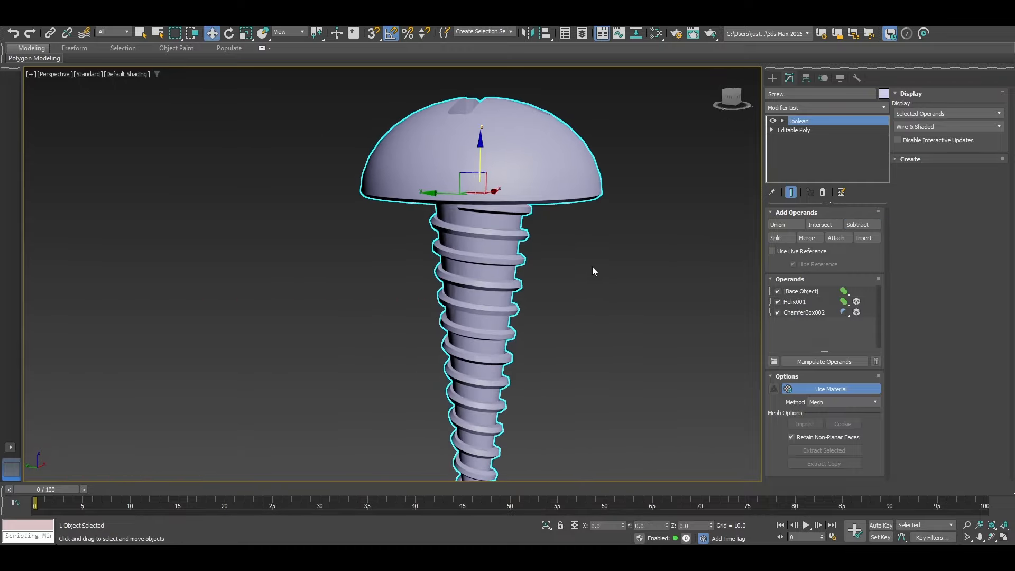
Inspect the cross recess and the dome head from several angles, comparing the shaded surface with its edged faces.
click(593, 267)
click(541, 134)
alt+middle_drag(637, 175, 545, 272)
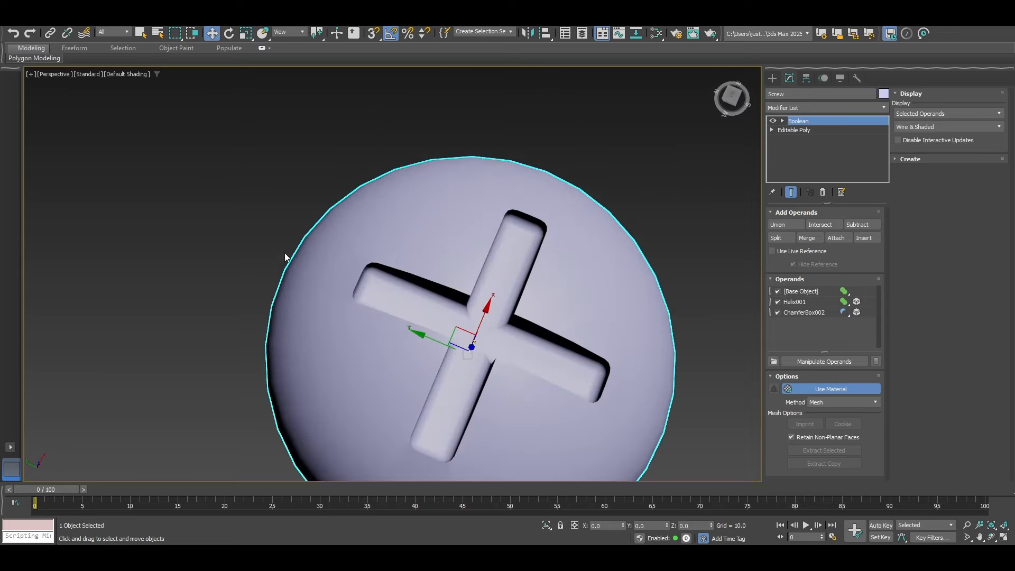
scroll(584, 306, down, 3)
mouse_move(585, 306)
alt+middle_down()
mouse_move(599, 239)
mouse_move(541, 331)
mouse_move(551, 286)
alt+middle_up()
key(F4)
key(F4)
alt+middle_drag(535, 222, 539, 260)
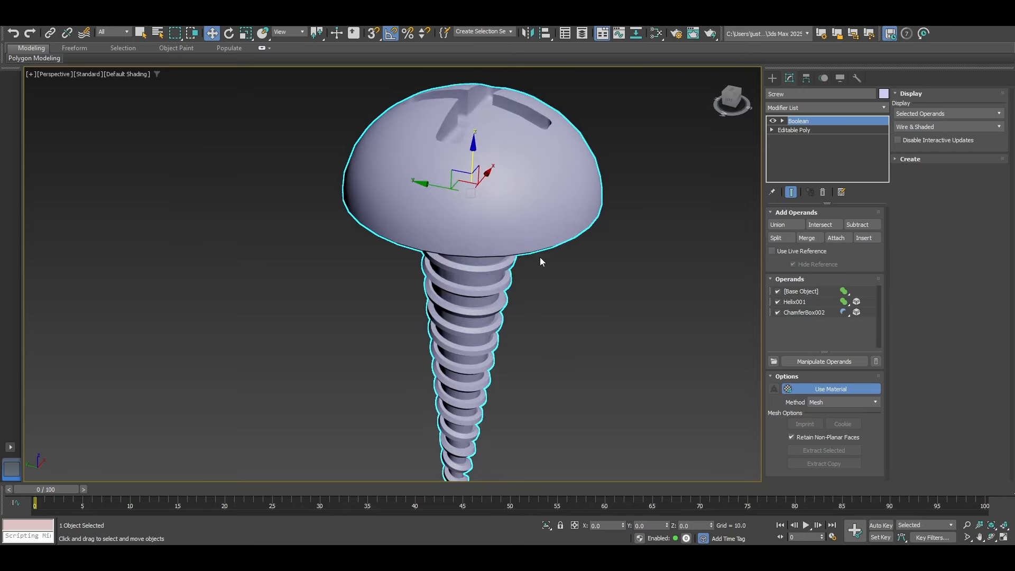
click(668, 157)
key(F4)
key(F4)
click(578, 172)
key(F4)
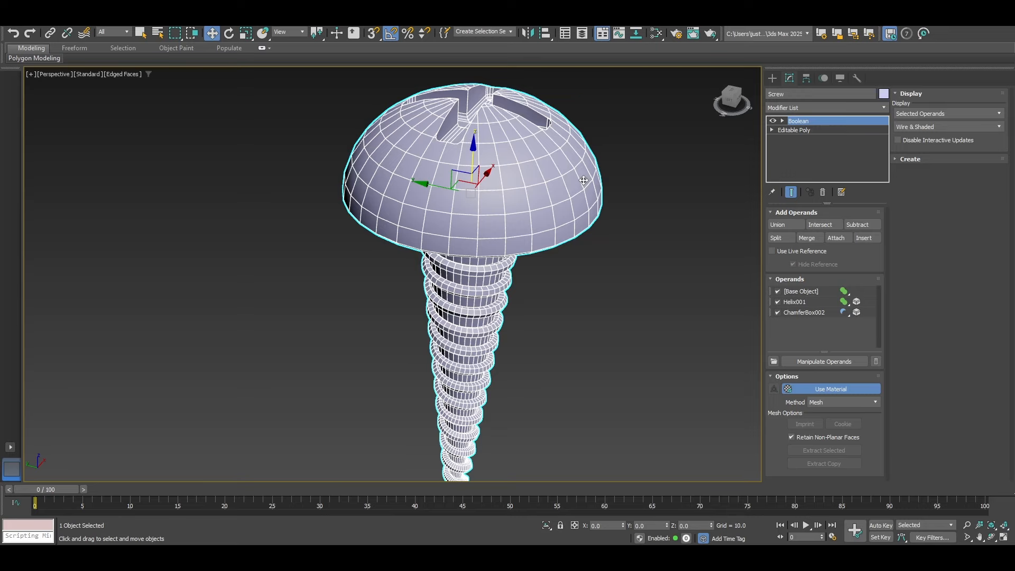
alt+middle_drag(511, 240, 520, 182)
Convert the screw with its Boolean modifier to an Editable Poly and turn off edged-face display.
right_click(445, 192)
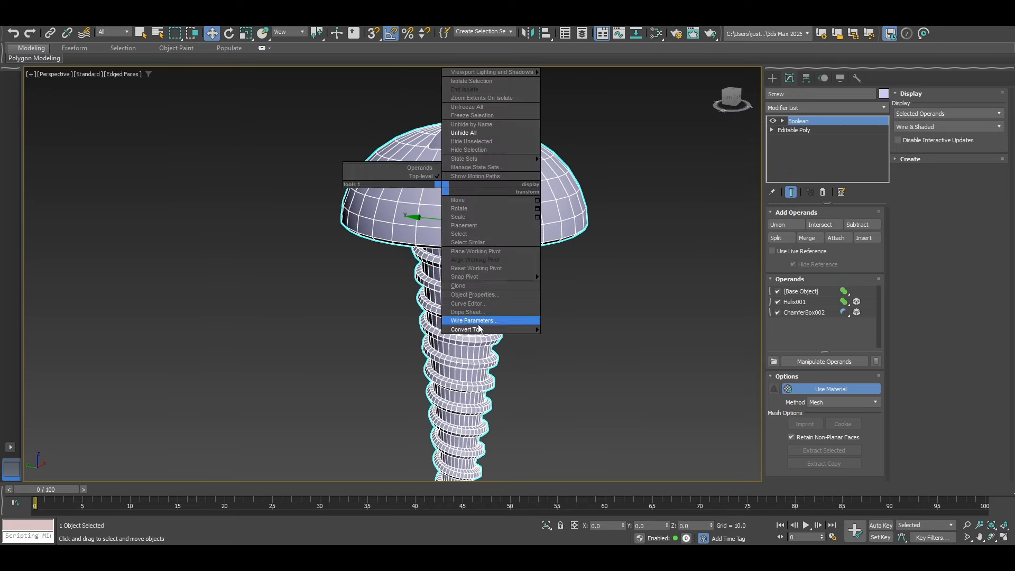
mouse_move(478, 325)
click(569, 336)
key(F4)
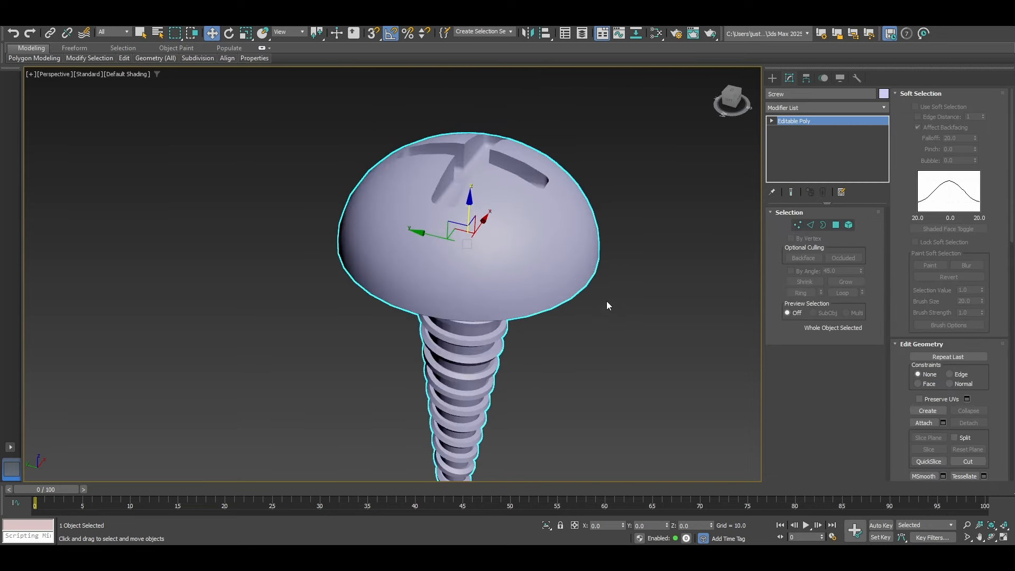
Examine the collapsed screw's thread and head recess up close and from above.
scroll(529, 344, up, 4)
alt+middle_drag(431, 308, 525, 230)
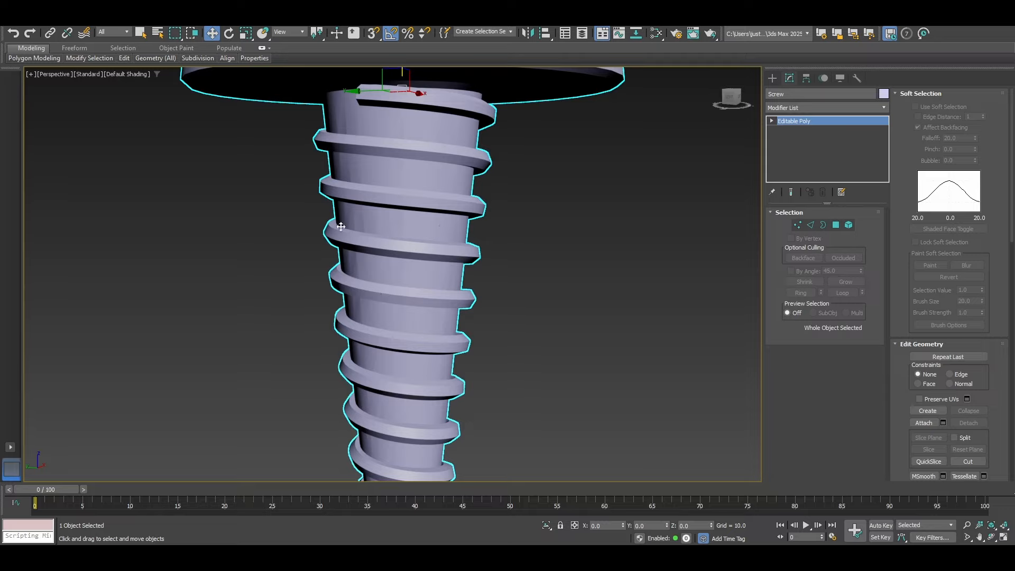
alt+middle_drag(375, 246, 326, 242)
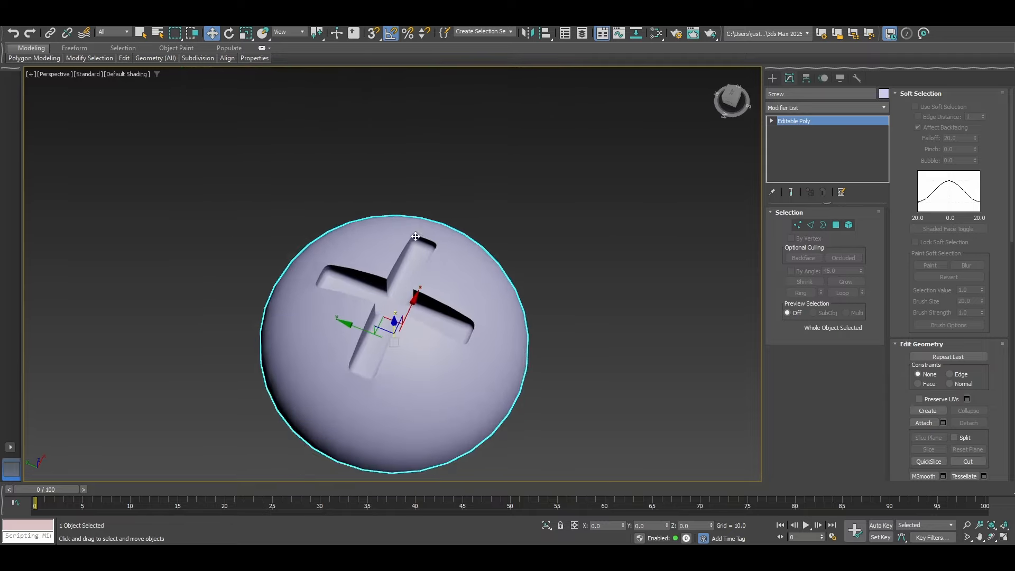
alt+middle_drag(416, 236, 426, 336)
scroll(467, 346, down, 4)
mouse_move(497, 338)
alt+middle_down()
mouse_move(505, 378)
mouse_move(505, 275)
mouse_move(497, 328)
alt+middle_up()
scroll(470, 369, up, 4)
alt+middle_drag(470, 368, 445, 371)
middle_drag(445, 371, 519, 251)
Show edged faces, add a Retopology modifier to the screw and compute it with ReForm at a face count of 5000.
key(F4)
click(791, 110)
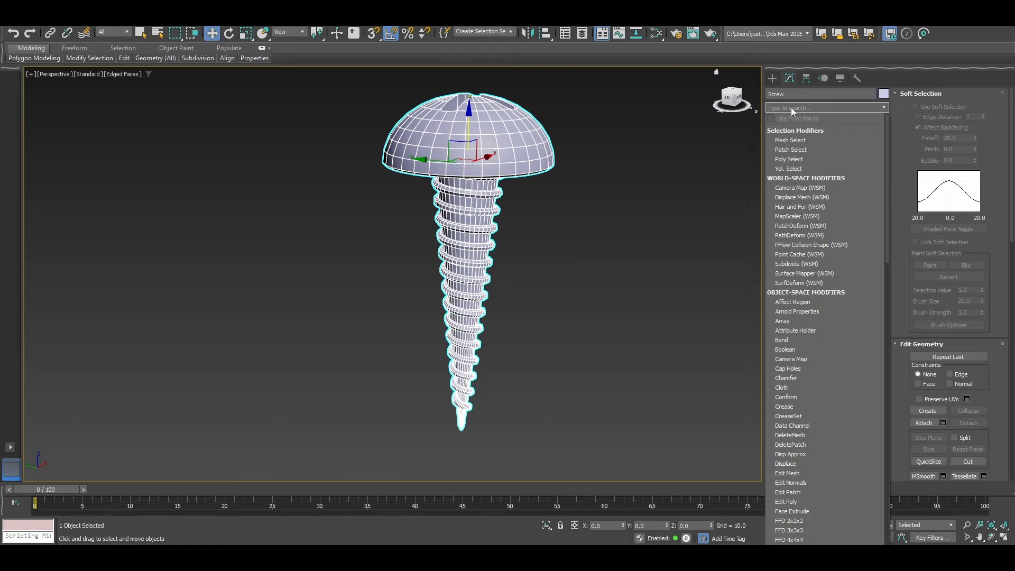
text(re)
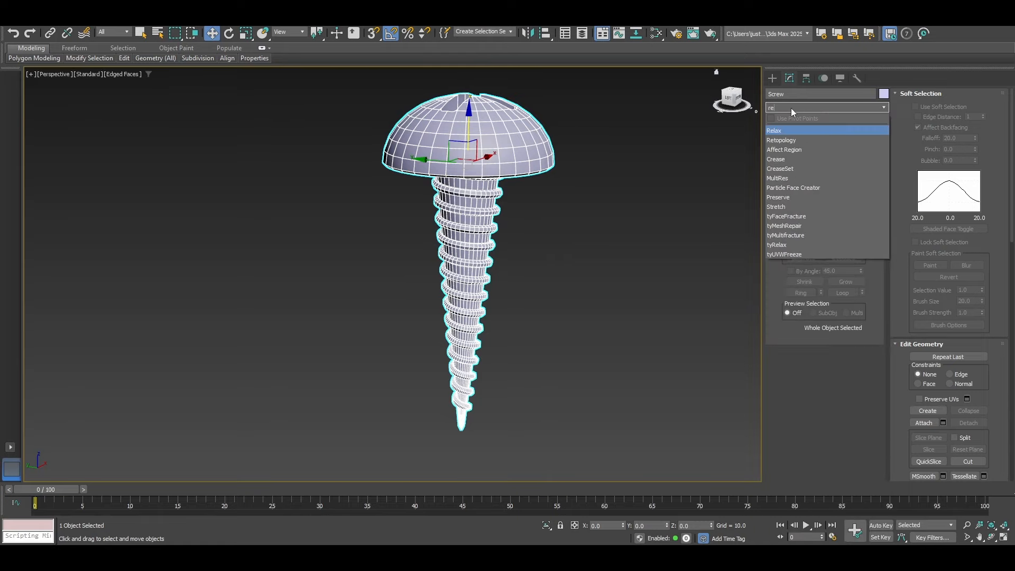
click(787, 140)
click(819, 281)
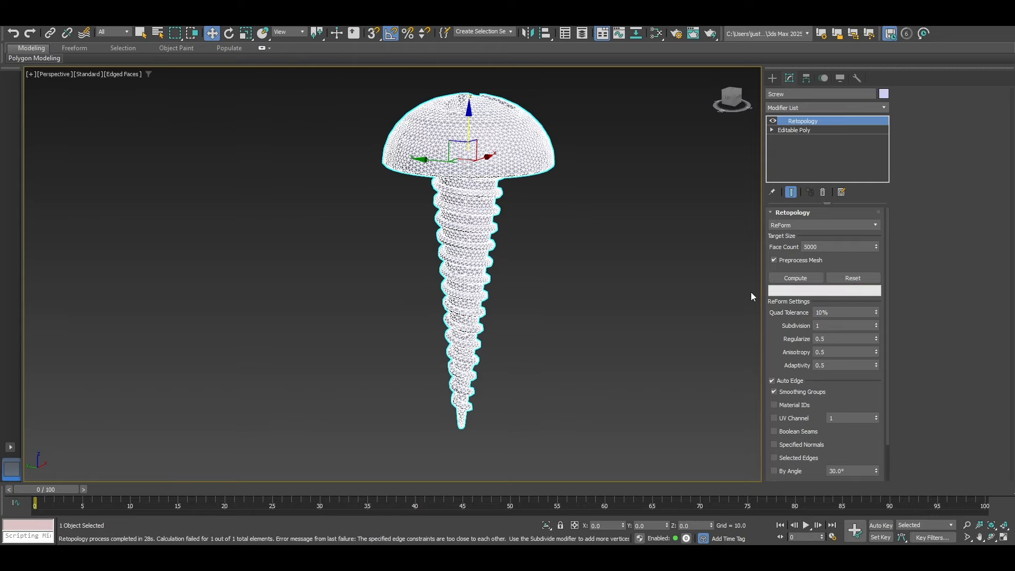
Examine the retopologized thread and head for shading and mesh defects, with and without edged faces.
click(703, 282)
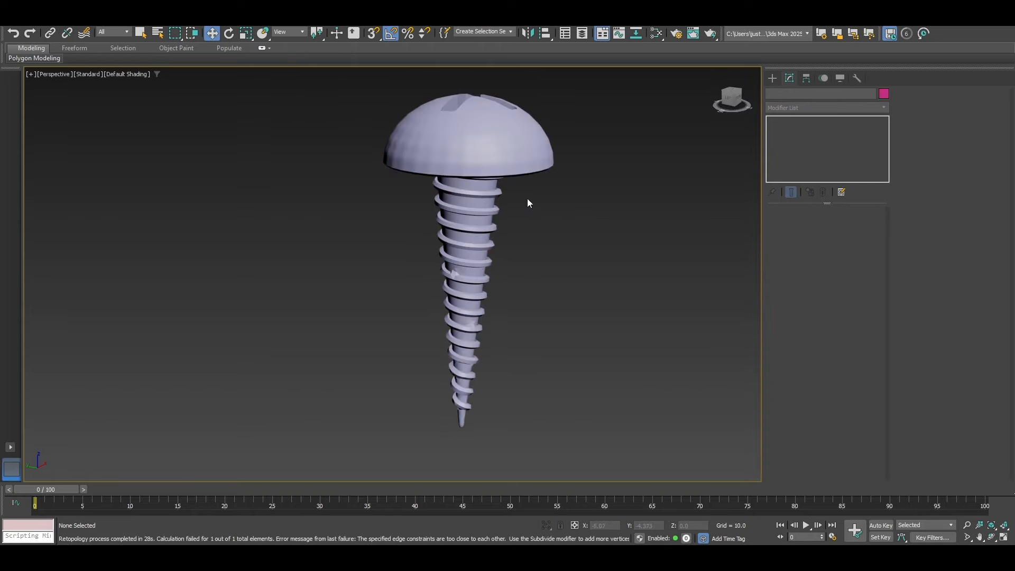
scroll(540, 226, up, 8)
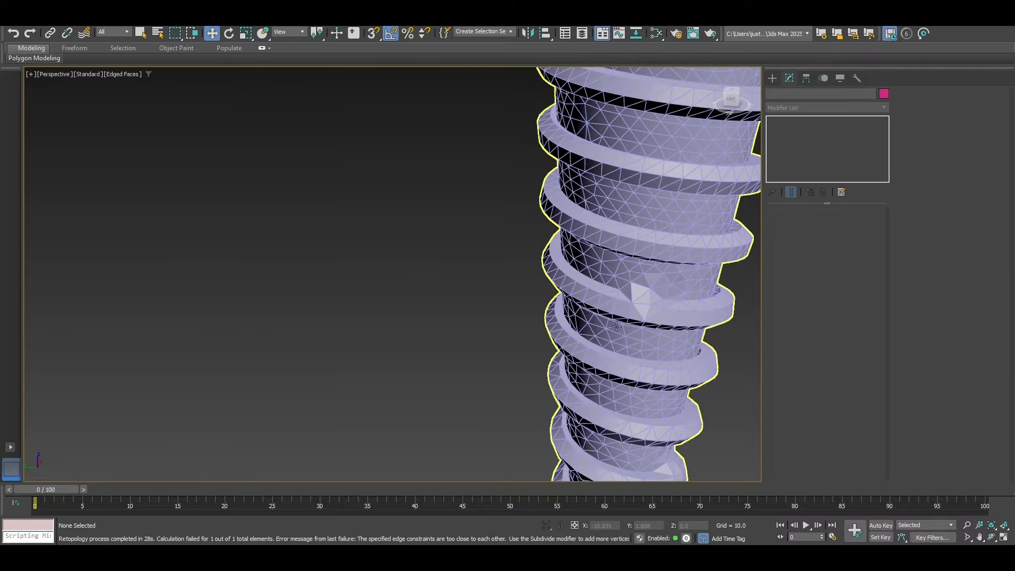
middle_drag(685, 245, 572, 436)
scroll(679, 283, down, 3)
middle_drag(691, 309, 449, 101)
click(380, 240)
scroll(380, 240, up, 4)
scroll(393, 241, down, 4)
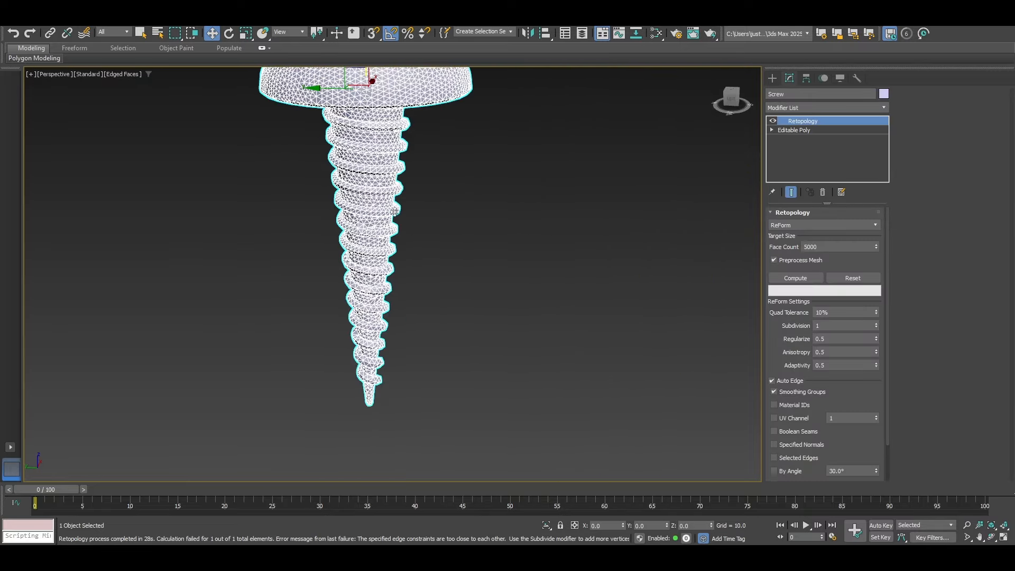
middle_drag(404, 138, 432, 296)
alt+middle_drag(448, 139, 452, 191)
key(F4)
scroll(346, 358, up, 3)
click(534, 317)
click(610, 226)
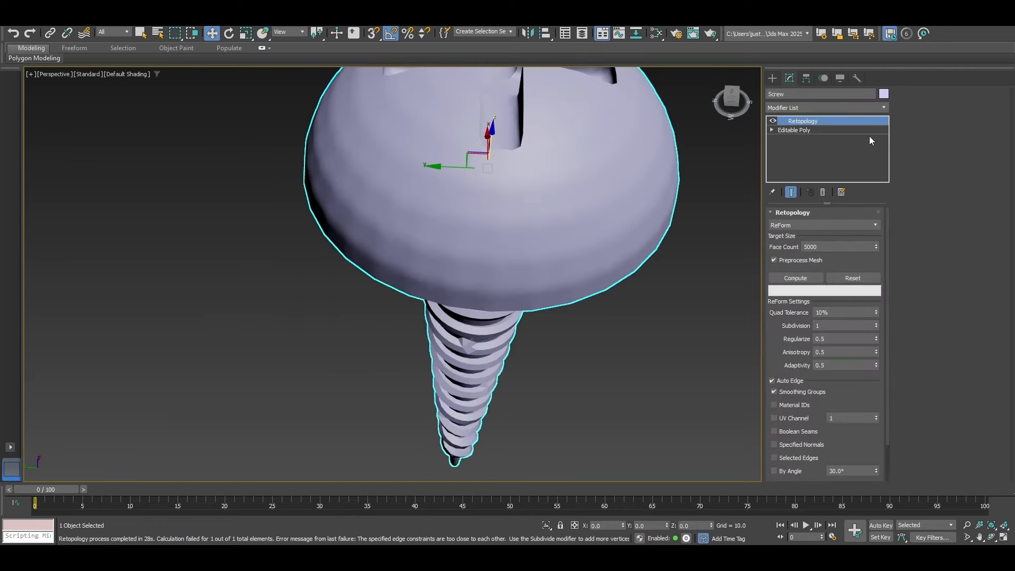
Delete the Retopology modifier from the screw and show its edged faces.
click(823, 194)
click(655, 284)
key(F4)
click(587, 207)
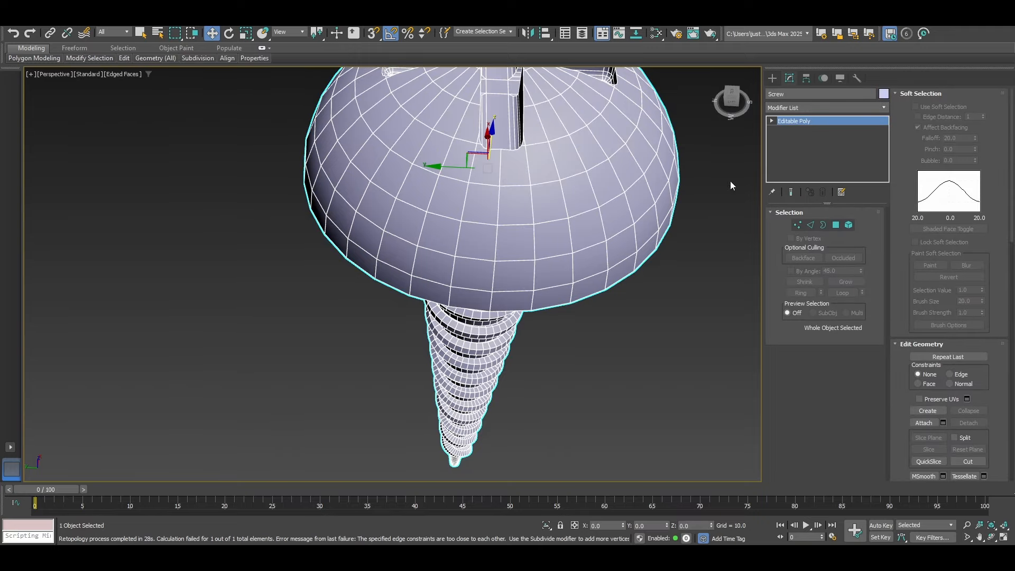
Add an OpenSubdiv modifier to the screw with 1 iteration and turn off its isoline display.
alt+middle_drag(579, 246, 575, 202)
scroll(575, 205, down, 3)
click(799, 108)
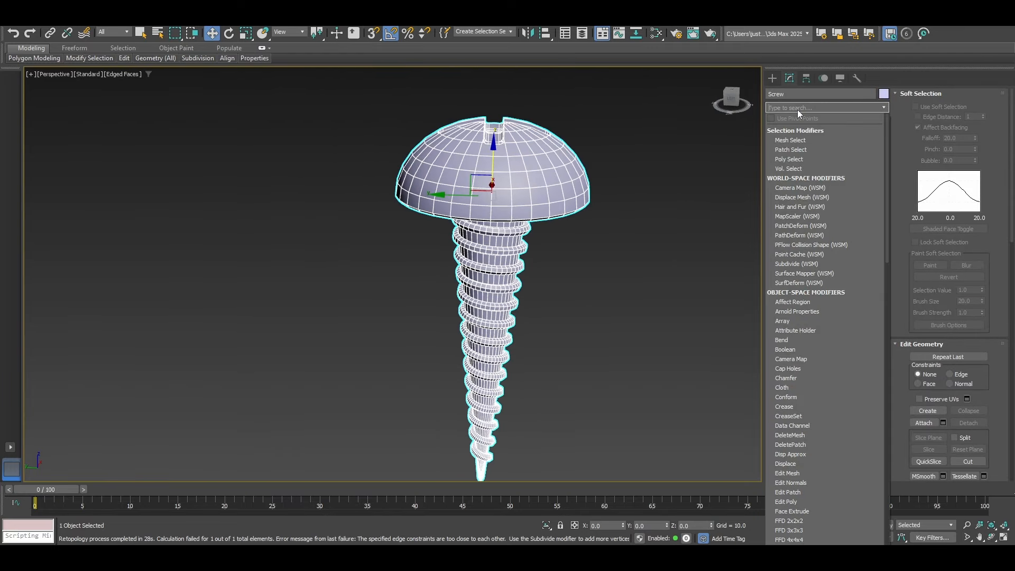
text(op)
click(782, 130)
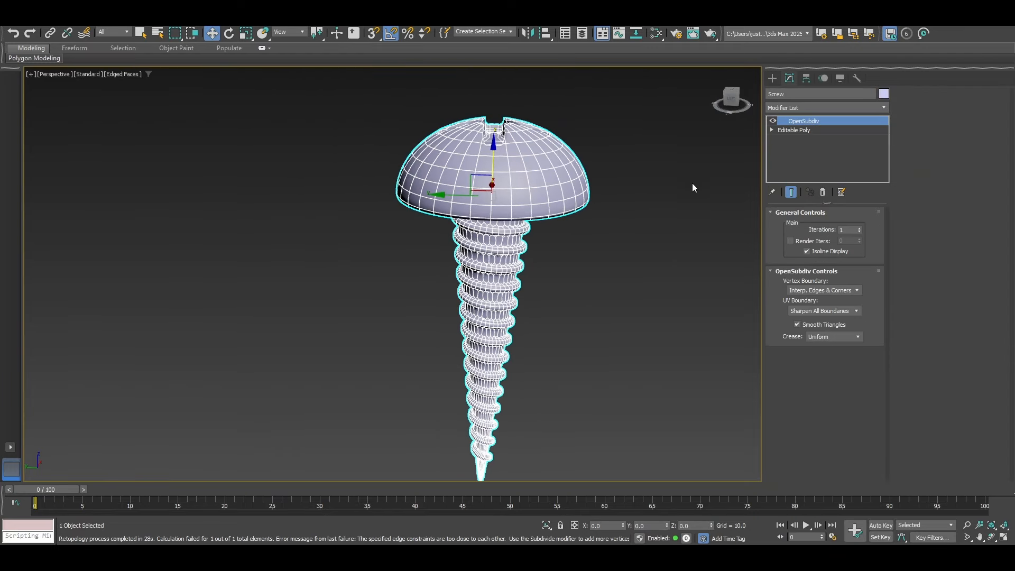
key(F4)
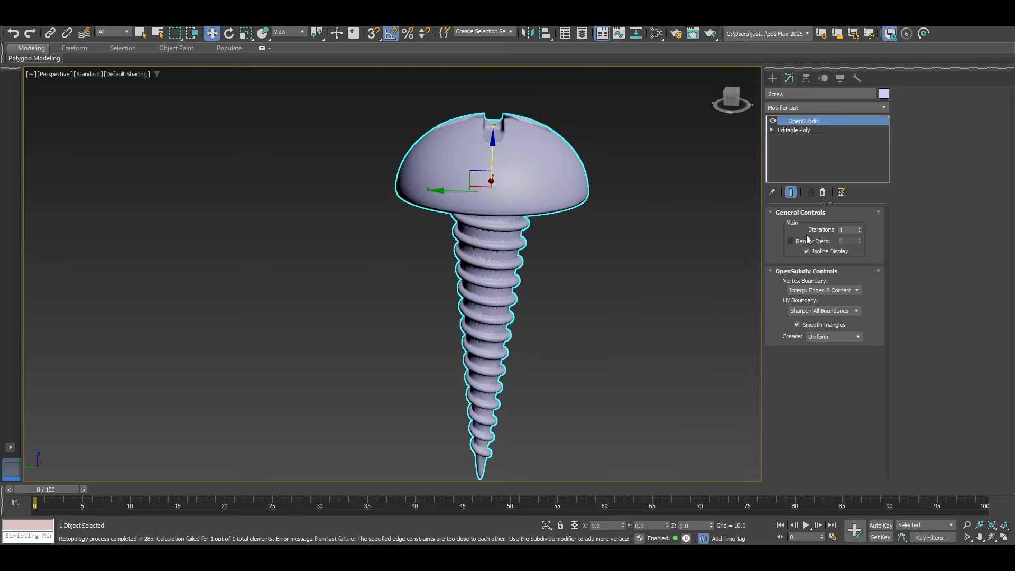
key(F4)
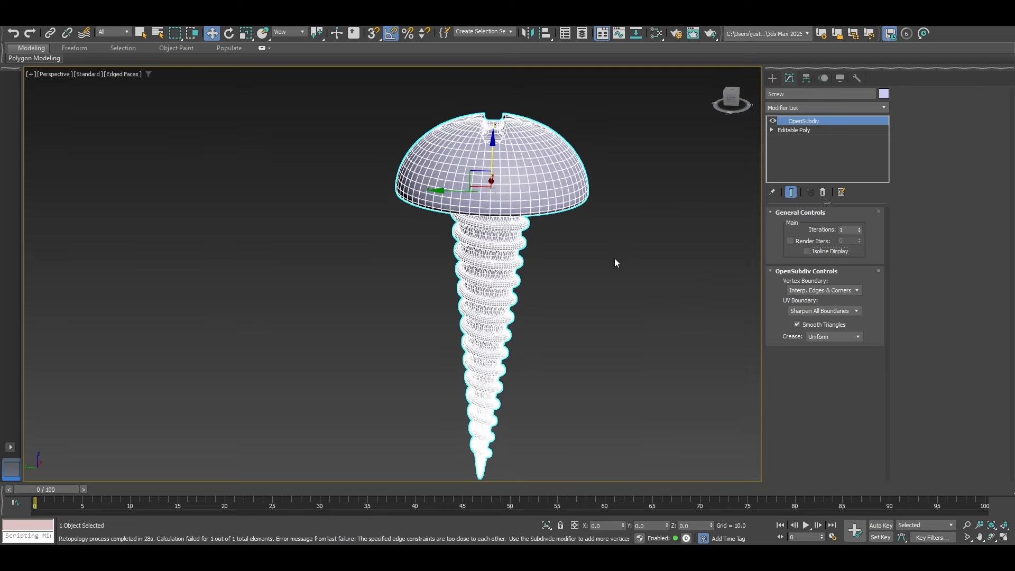
key(F4)
Convert the subdivided screw to an Editable Poly.
right_click(545, 188)
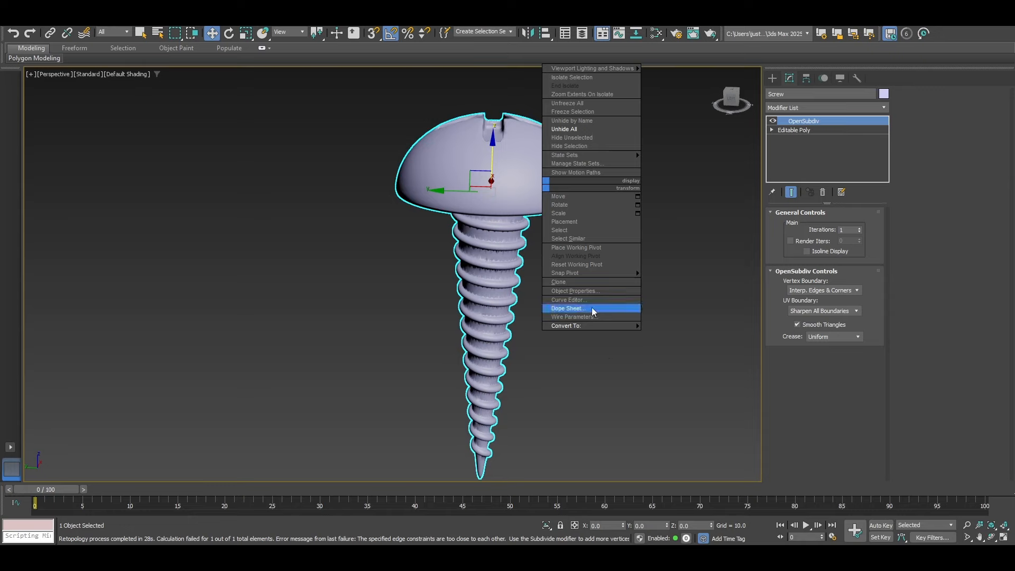
mouse_move(591, 325)
click(654, 335)
Add a Retopology modifier to the subdivided screw and compute it with a face count of 1000.
click(821, 105)
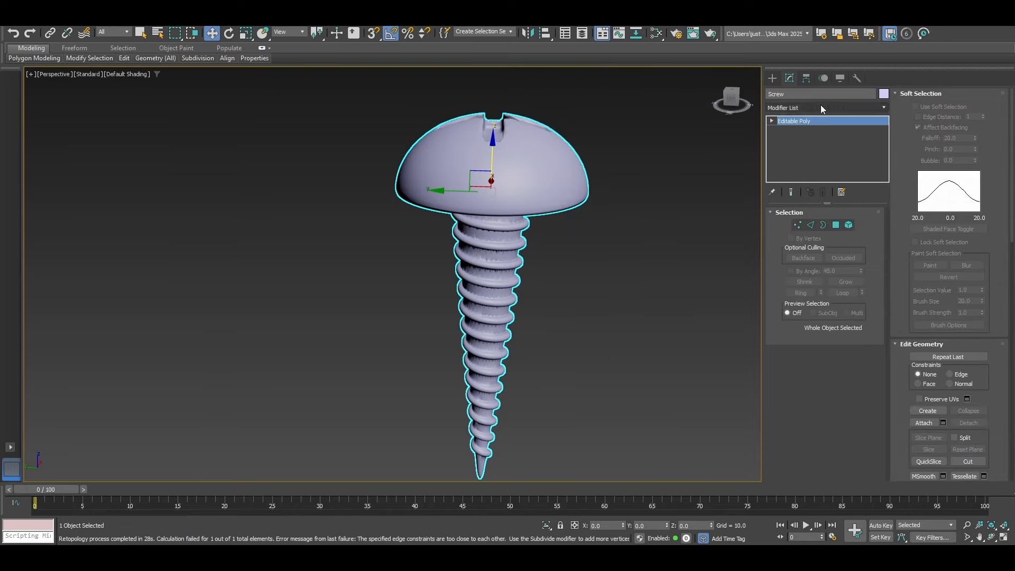
text(re)
click(798, 140)
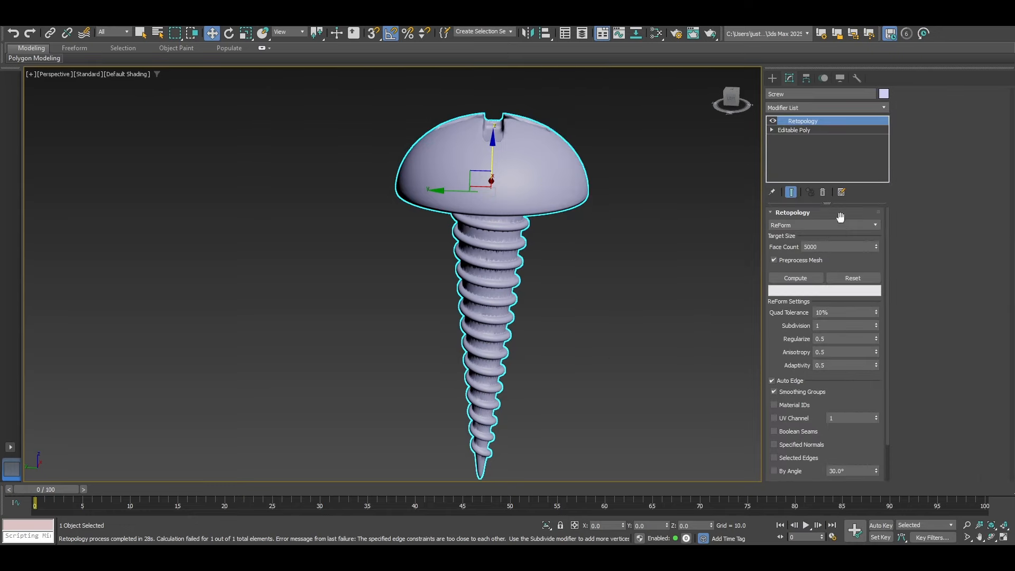
text(1000)
click(779, 281)
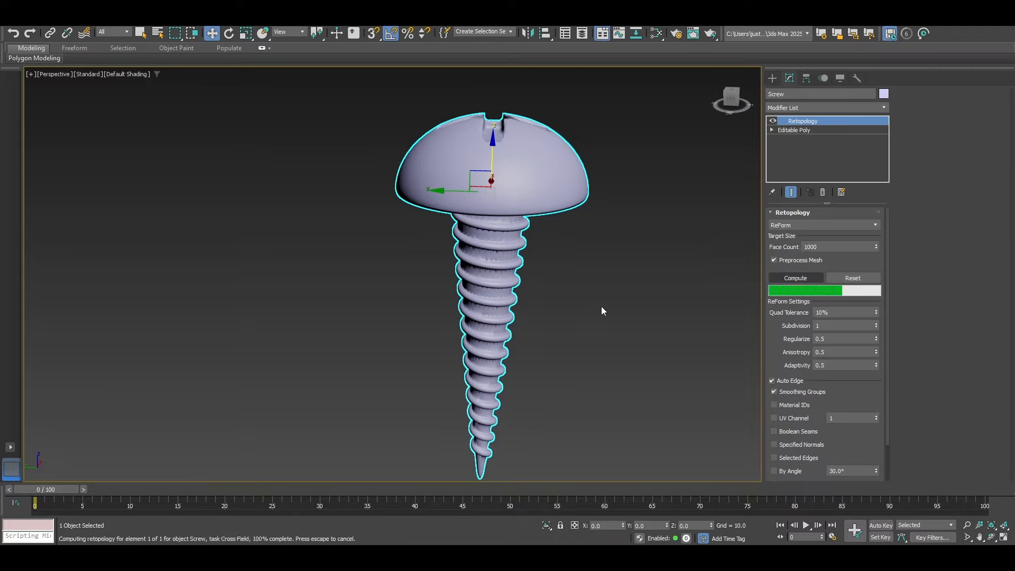
Set the Retopology face count to 5000 and recompute the screw's mesh.
scroll(621, 268, up, 2)
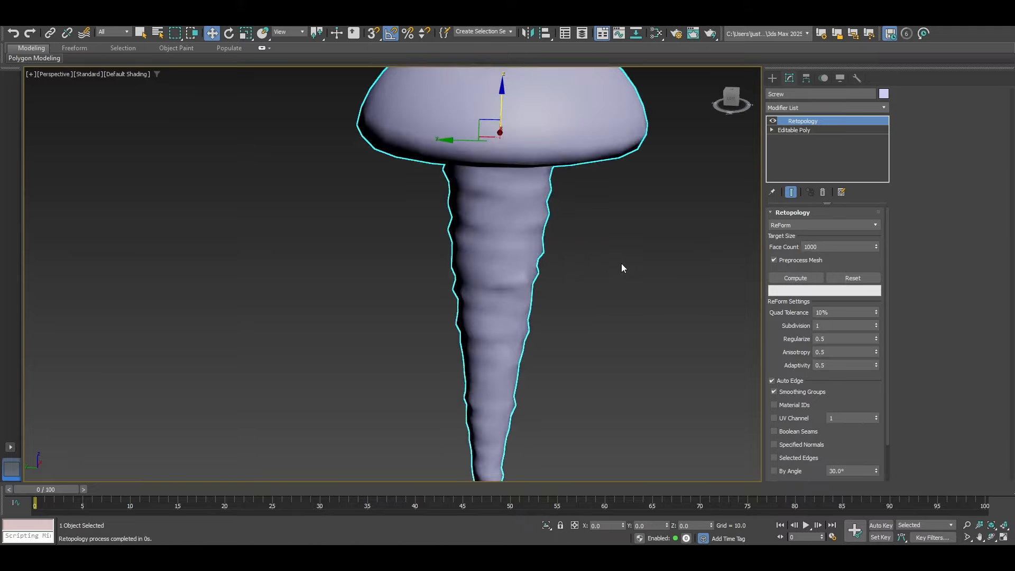
double_click(826, 247)
text(5000)
key(Return)
click(795, 278)
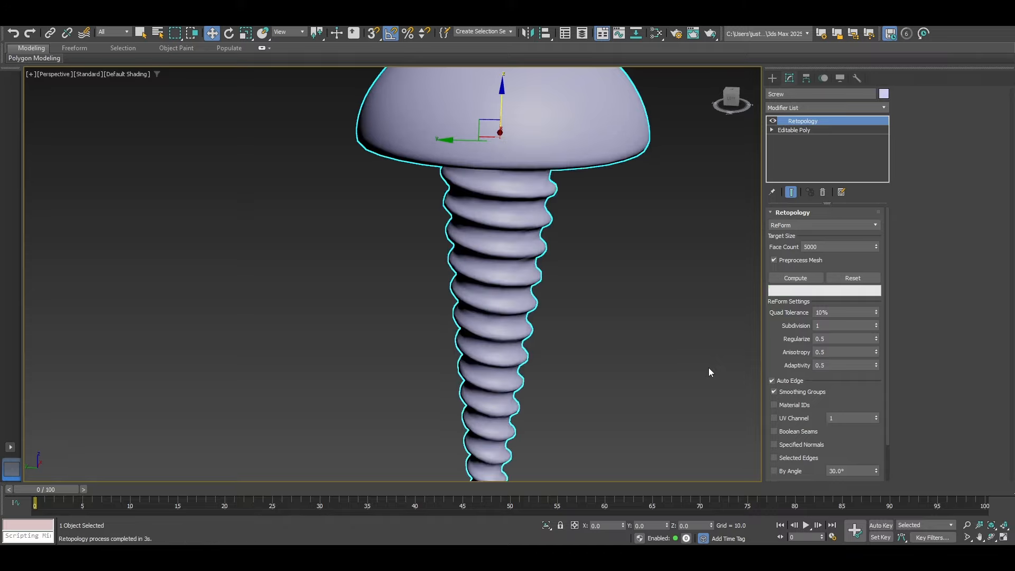
Inspect the recomputed screw's quad flow along the head and thread, switching edged faces on and off.
click(626, 276)
scroll(626, 276, down, 5)
mouse_move(611, 248)
alt+middle_down()
mouse_move(627, 316)
mouse_move(633, 300)
alt+middle_up()
key(F4)
alt+drag(636, 368, 624, 349)
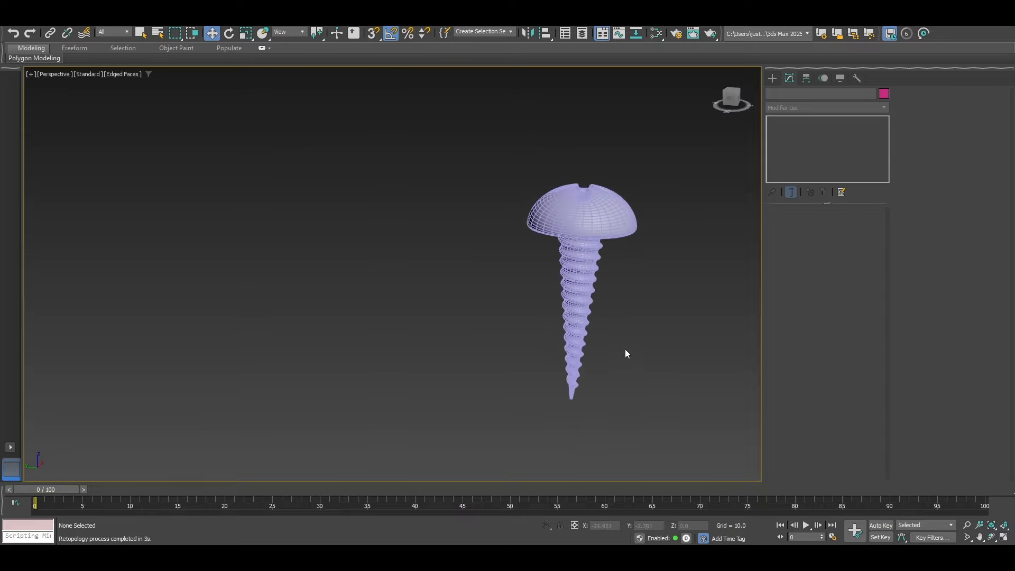
scroll(625, 349, up, 3)
key(F4)
click(548, 232)
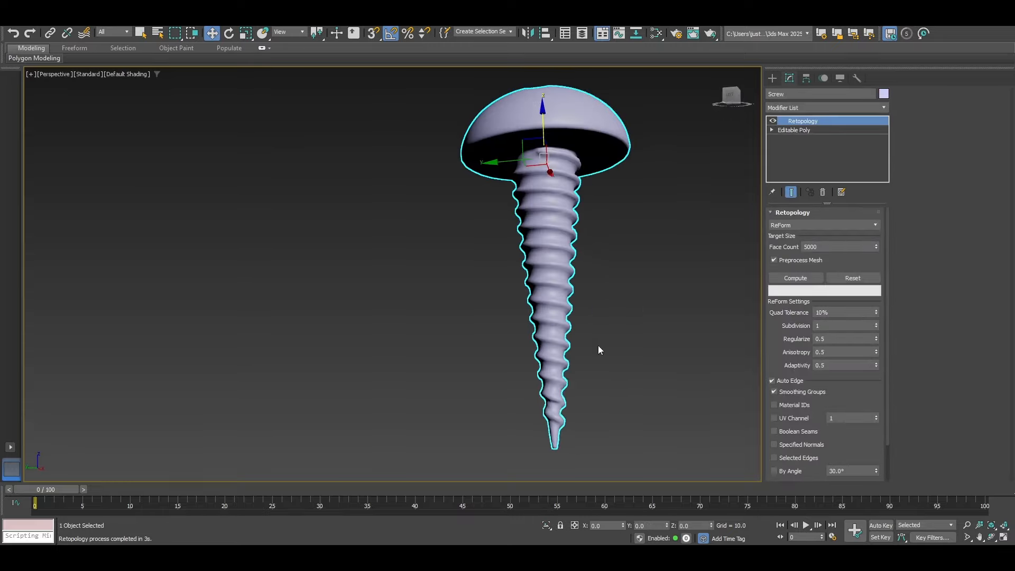
scroll(544, 404, up, 4)
scroll(548, 381, down, 2)
scroll(553, 358, up, 3)
key(F4)
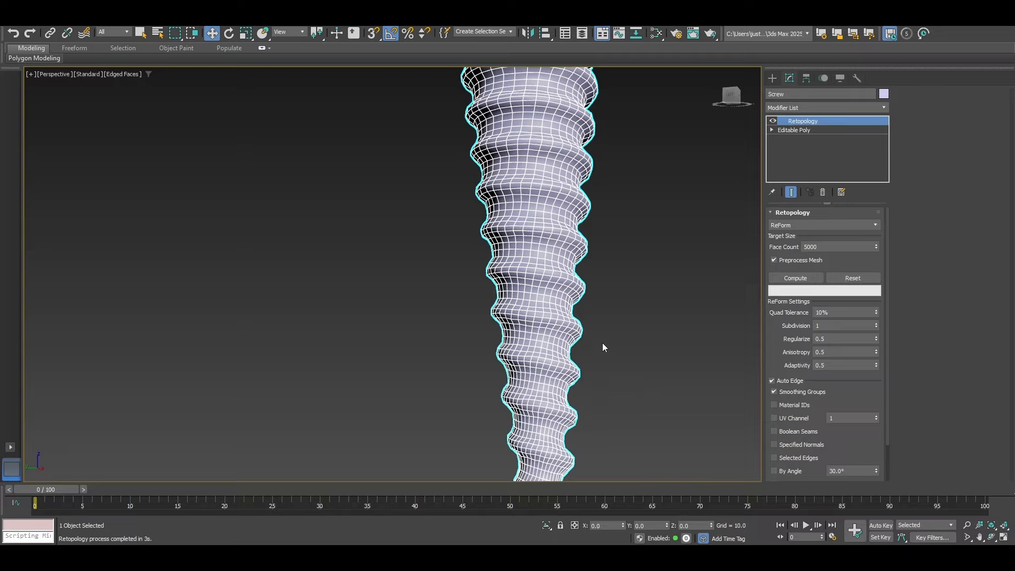
key(F4)
scroll(602, 343, down, 6)
alt+middle_drag(590, 243, 573, 275)
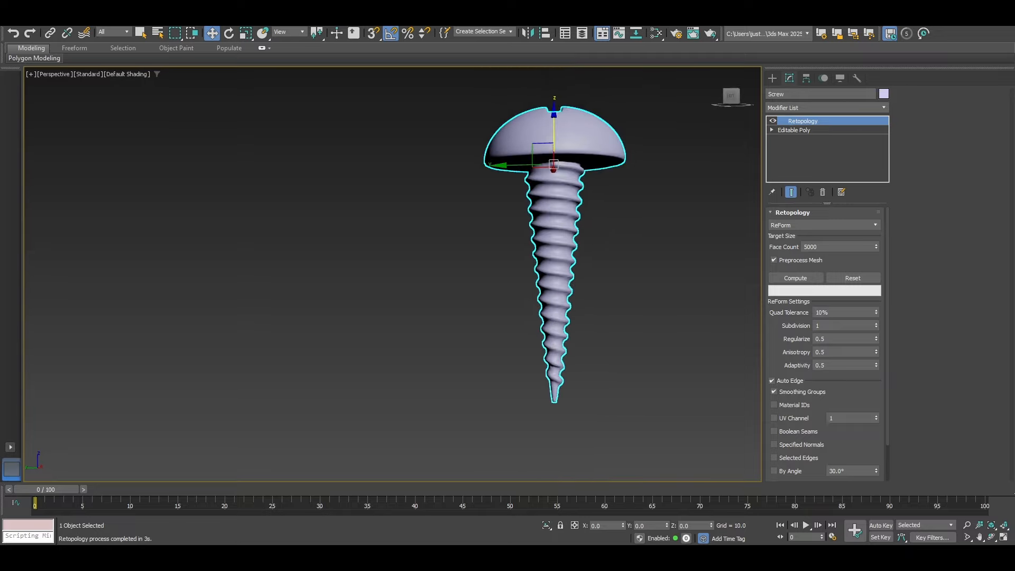
Examine the smooth-shaded thread and the underside of the head from near and far.
scroll(536, 224, down, 2)
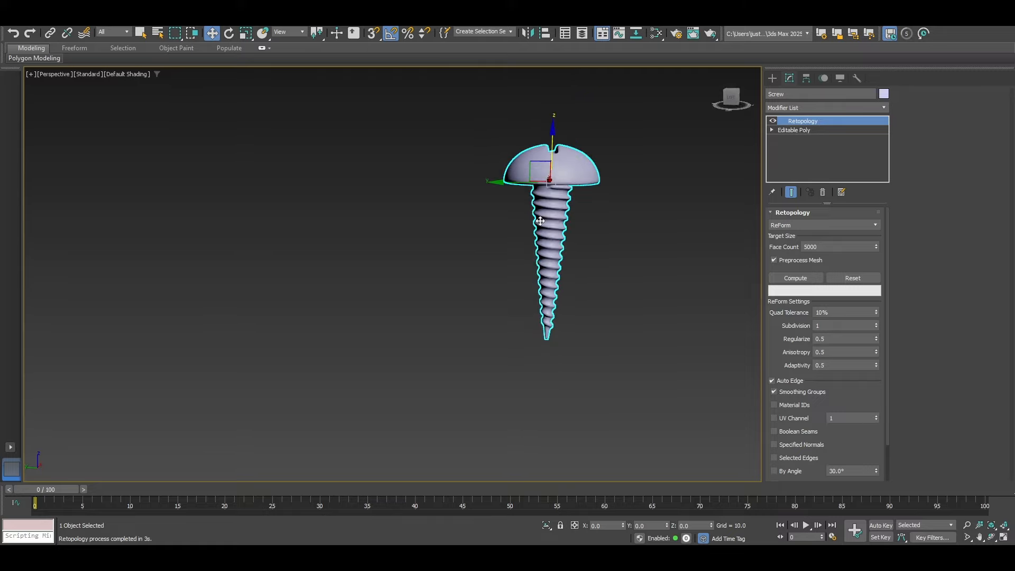
scroll(534, 226, up, 4)
scroll(584, 268, up, 4)
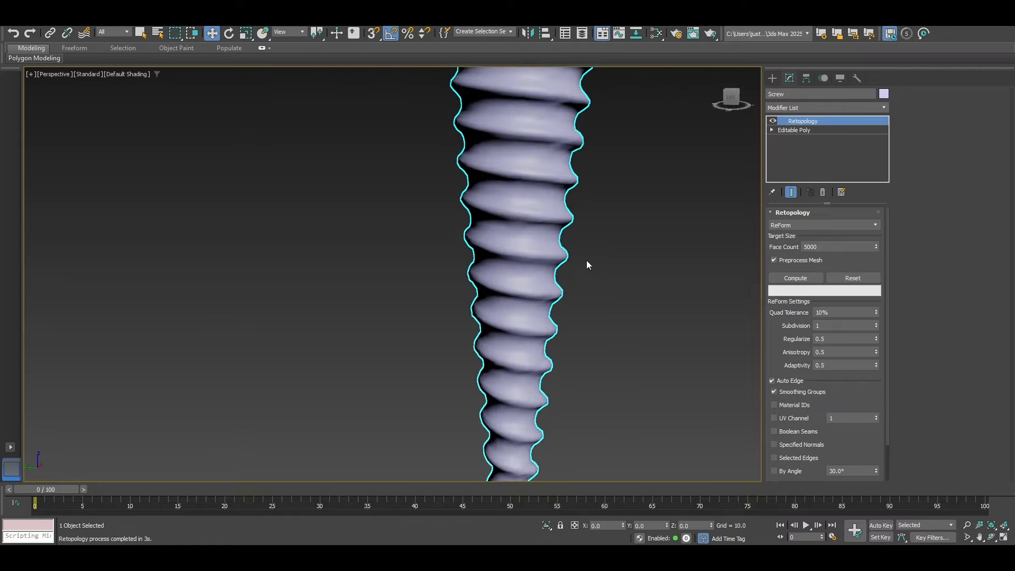
scroll(585, 260, down, 6)
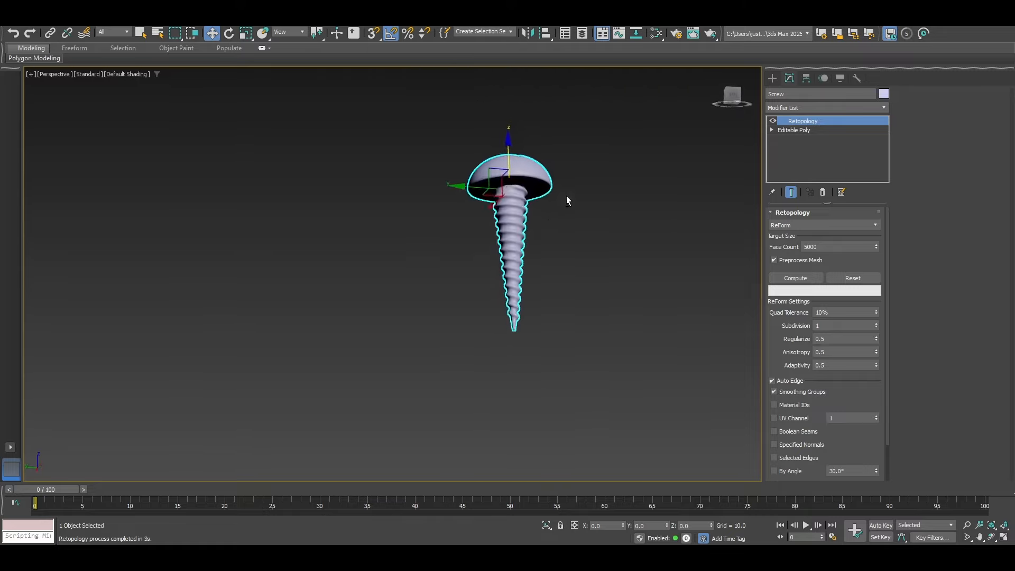
alt+middle_drag(566, 197, 565, 182)
scroll(565, 181, up, 2)
alt+middle_drag(544, 259, 522, 279)
scroll(522, 280, up, 4)
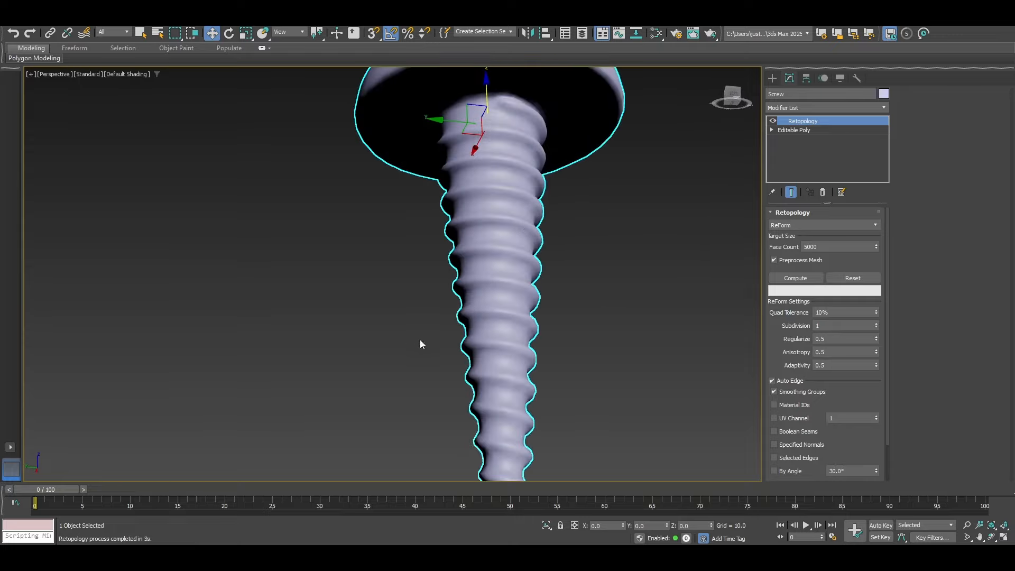
scroll(419, 344, down, 5)
alt+middle_drag(420, 345, 402, 296)
scroll(480, 280, up, 2)
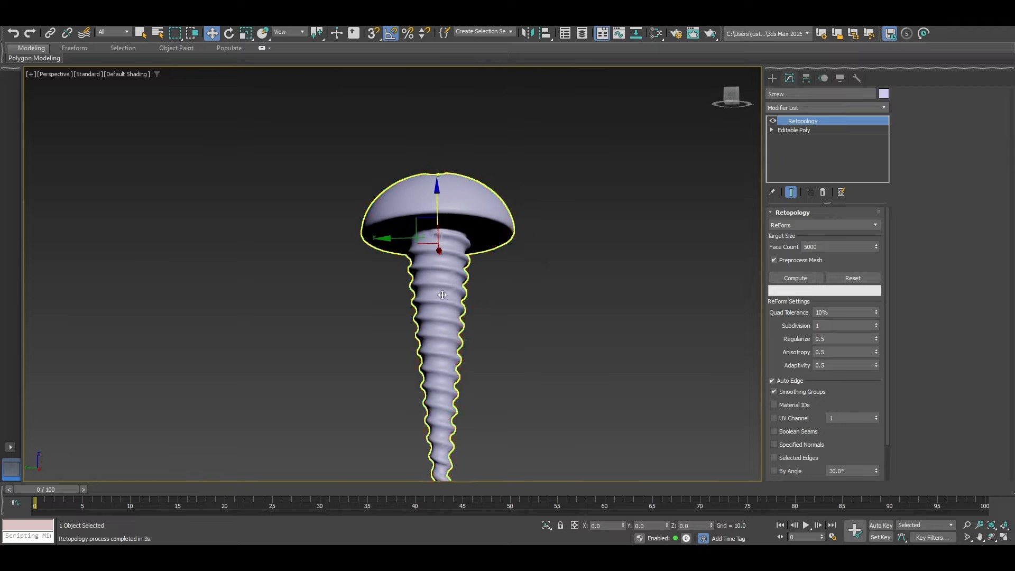
alt+middle_drag(573, 258, 477, 313)
scroll(468, 322, up, 3)
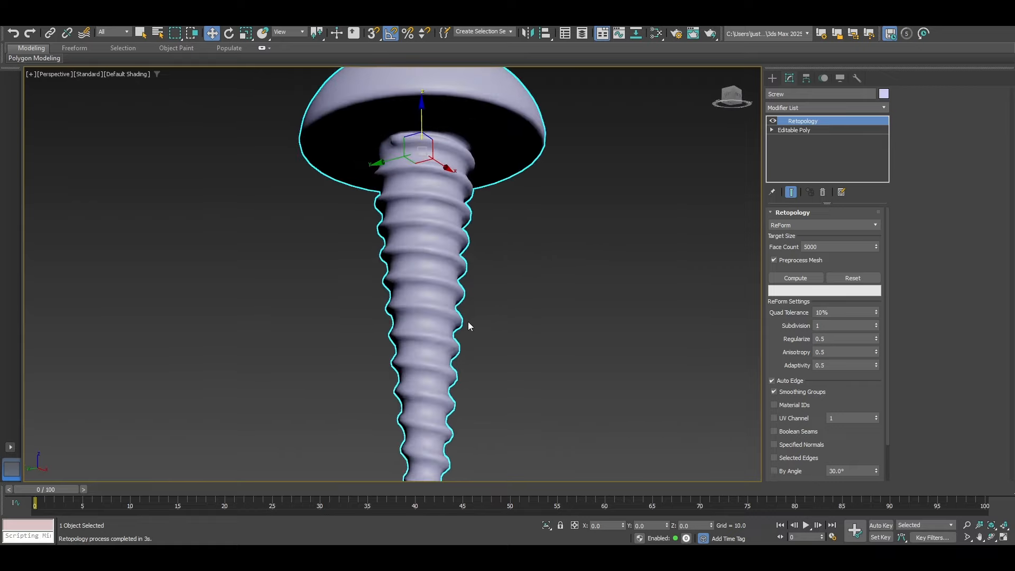
Search the modifiers for "t" and apply Tessellate to the retopologized screw.
scroll(422, 240, down, 2)
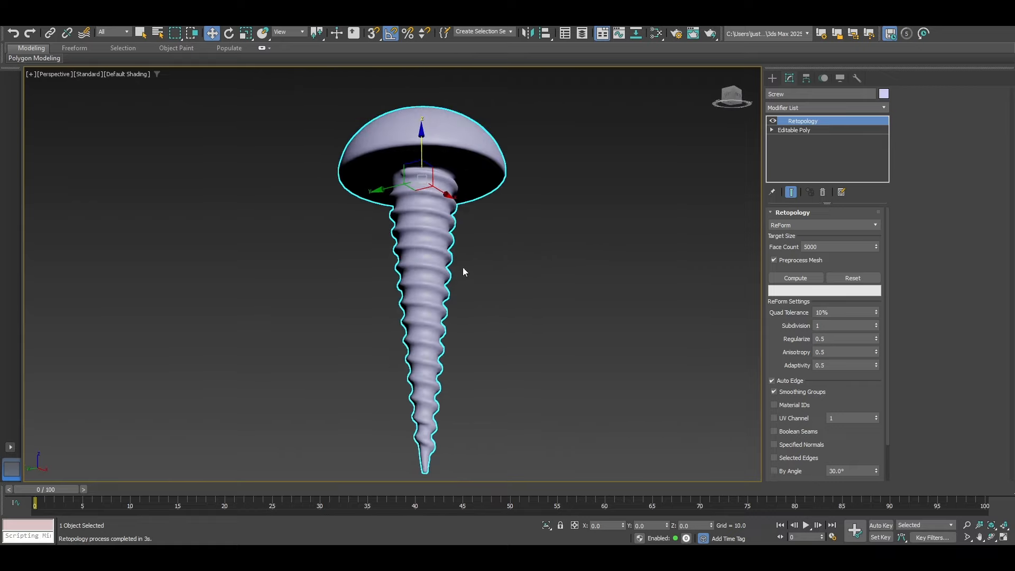
click(828, 109)
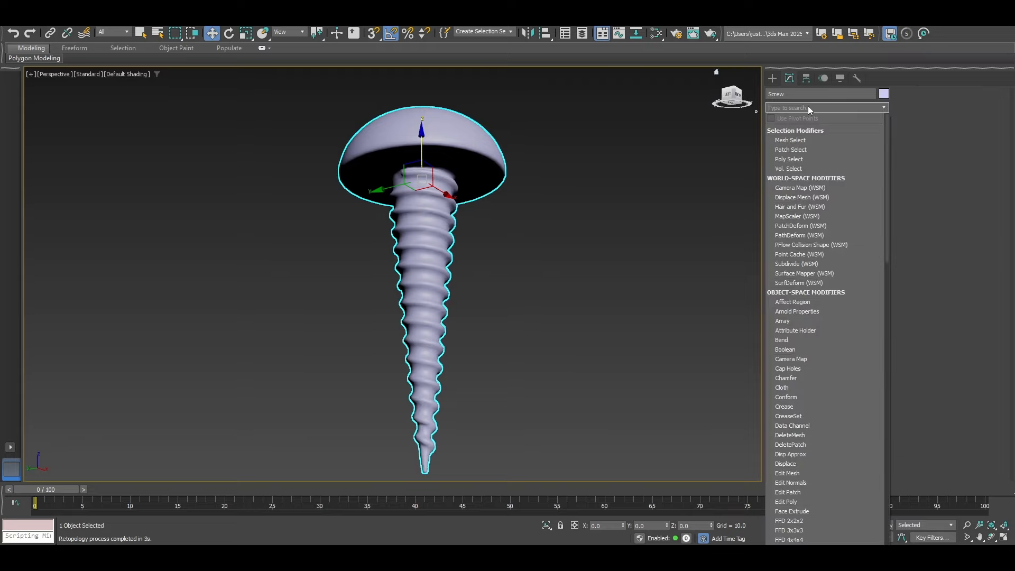
click(811, 106)
text(t)
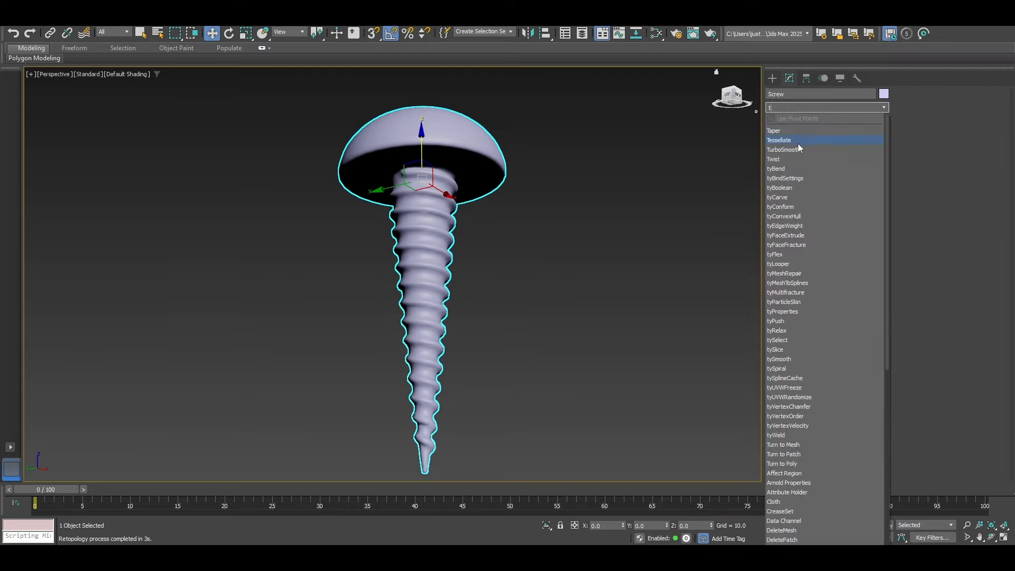
click(798, 142)
Show the available geometry categories for creating new objects.
alt+middle_drag(548, 204, 539, 242)
alt+middle_drag(533, 173, 529, 234)
scroll(502, 249, up, 5)
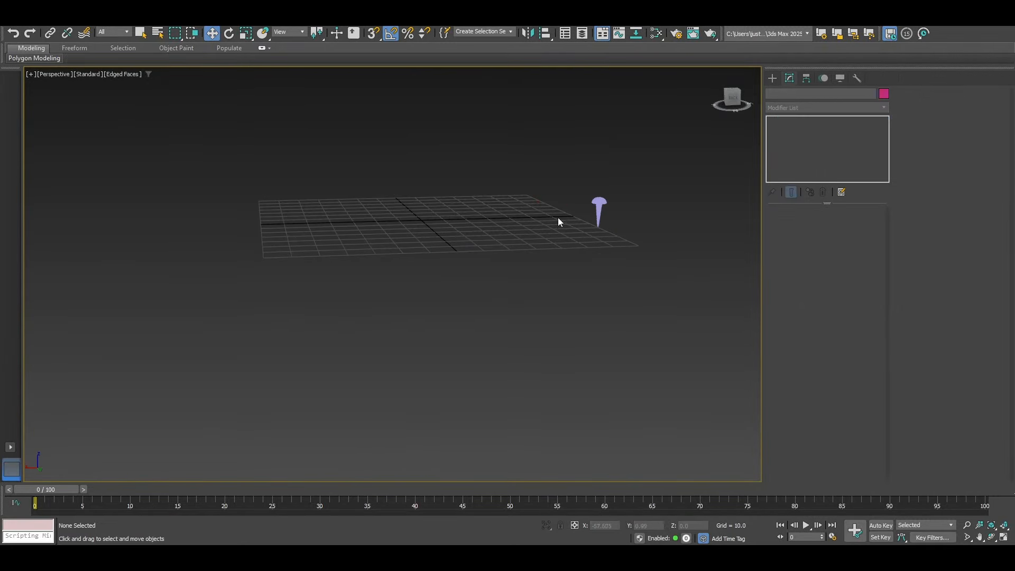
alt+middle_drag(558, 219, 666, 242)
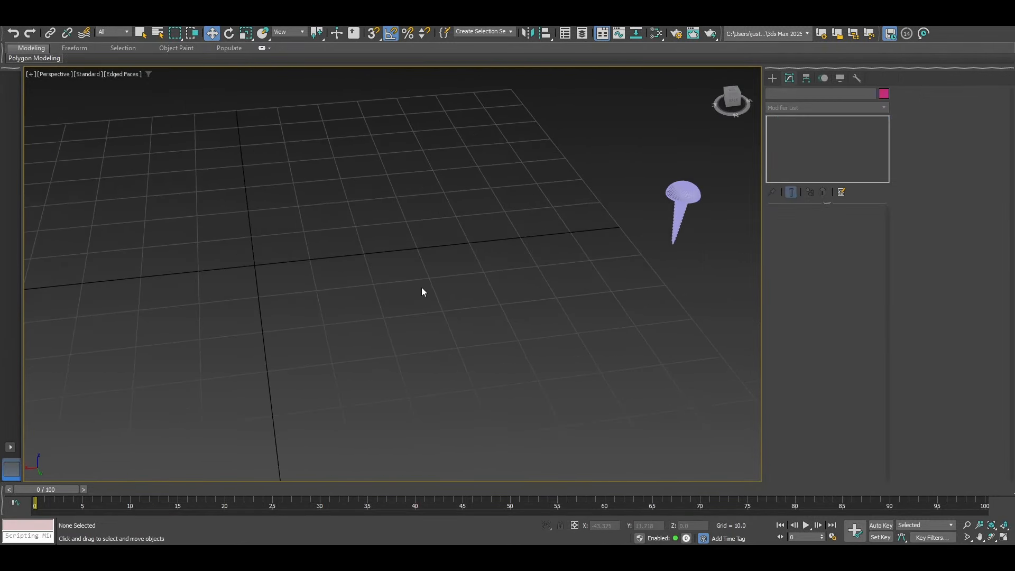
alt+middle_drag(422, 292, 501, 145)
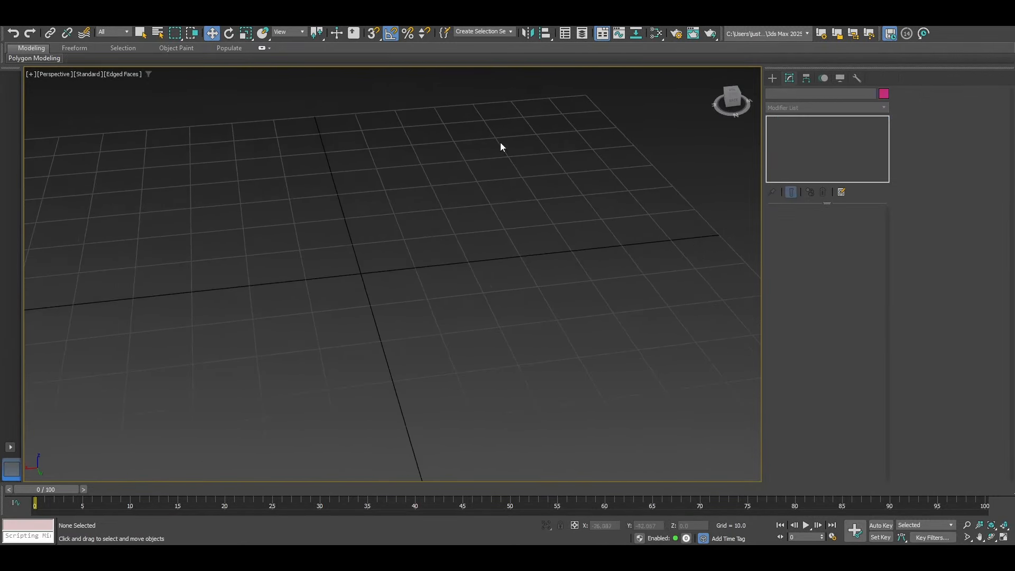
click(772, 78)
click(779, 109)
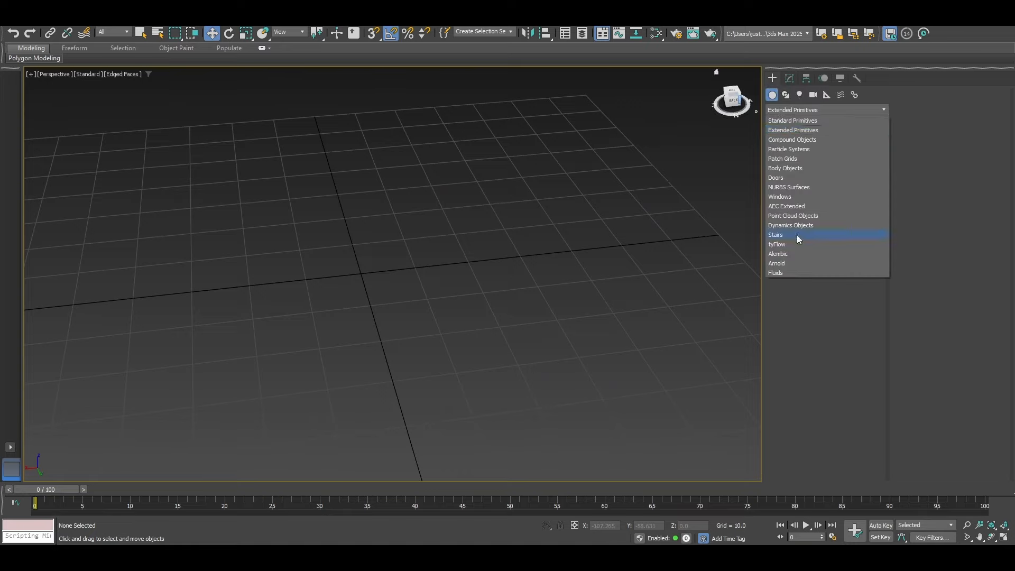
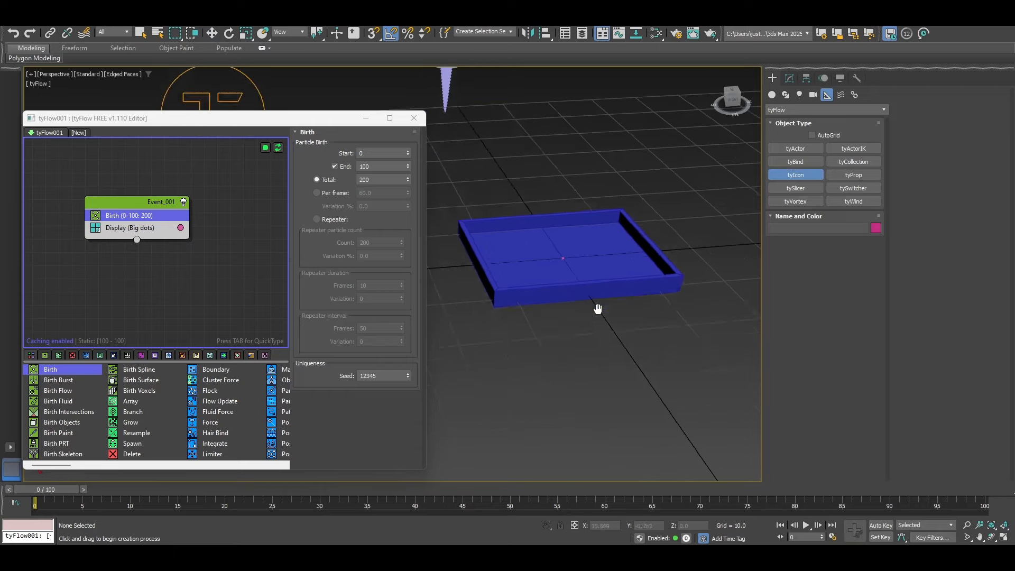
Create a rectangular tyIcon on the grid beside the blue tray.
drag(545, 282, 684, 326)
mouse_move(659, 354)
alt+middle_down()
mouse_move(664, 337)
mouse_move(652, 365)
mouse_move(615, 358)
mouse_move(626, 385)
mouse_move(646, 367)
alt+middle_up()
key(w)
scroll(673, 347, down, 2)
middle_drag(676, 320, 678, 285)
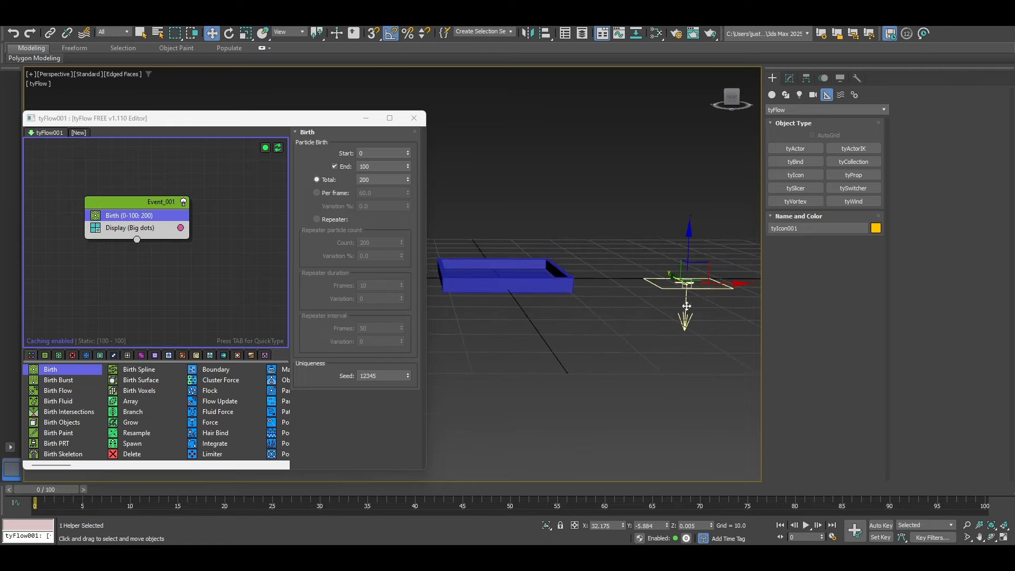
Center the tyIcon over the tray at about X -0.8, Y 0.7 and raise it to about Z 29.1.
drag(704, 264, 522, 194)
alt+middle_drag(528, 204, 490, 364)
drag(550, 286, 585, 278)
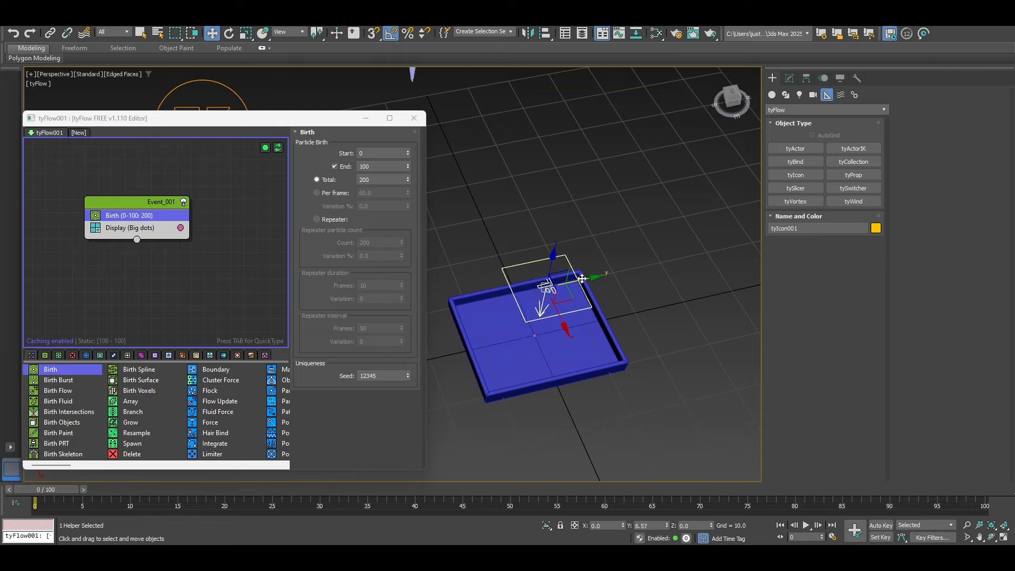
alt+middle_drag(573, 289, 554, 243)
middle_drag(553, 243, 553, 290)
drag(548, 271, 548, 174)
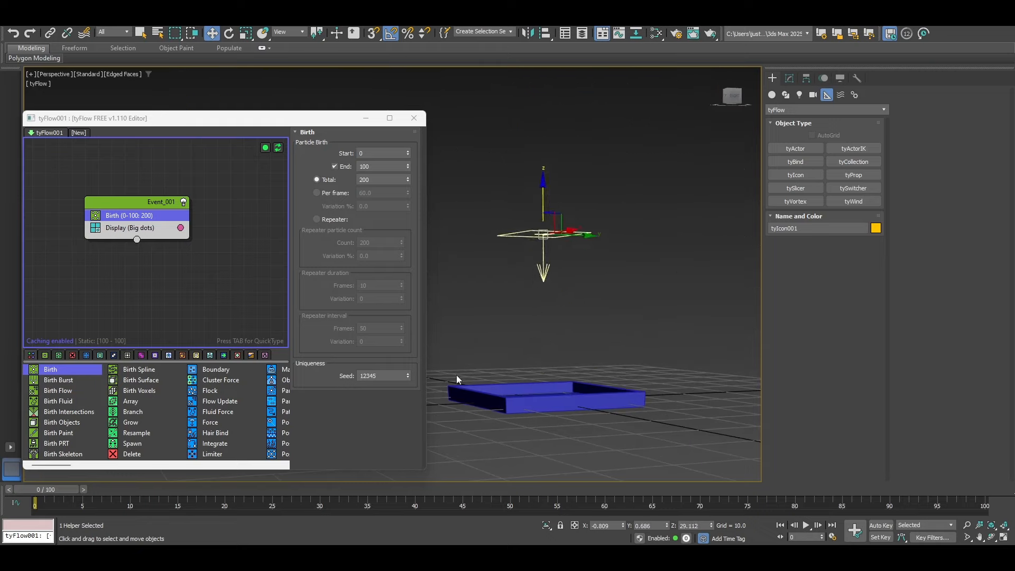
middle_drag(538, 227, 567, 211)
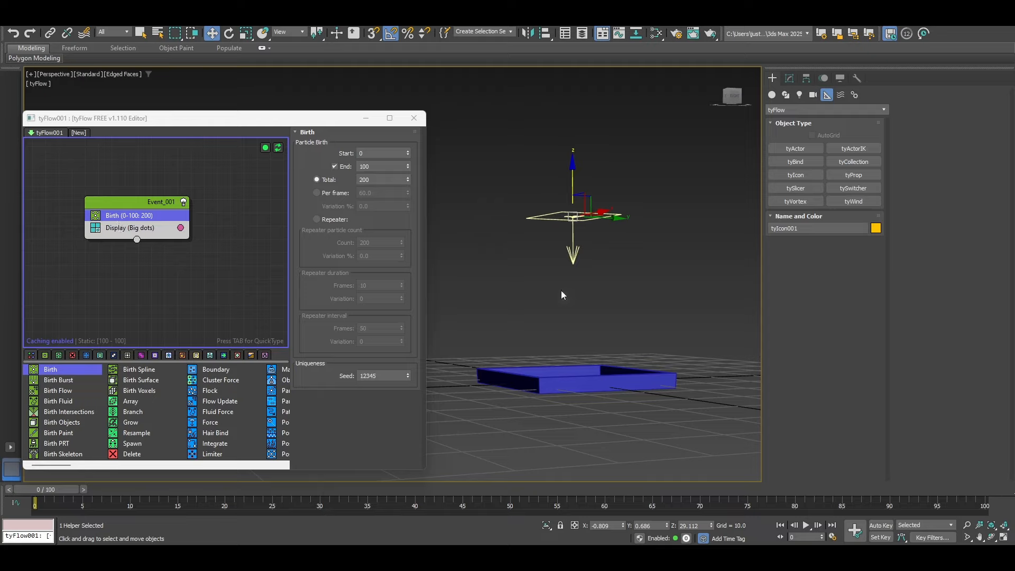
alt+middle_drag(608, 348, 617, 372)
alt+middle_drag(499, 380, 706, 274)
click(719, 270)
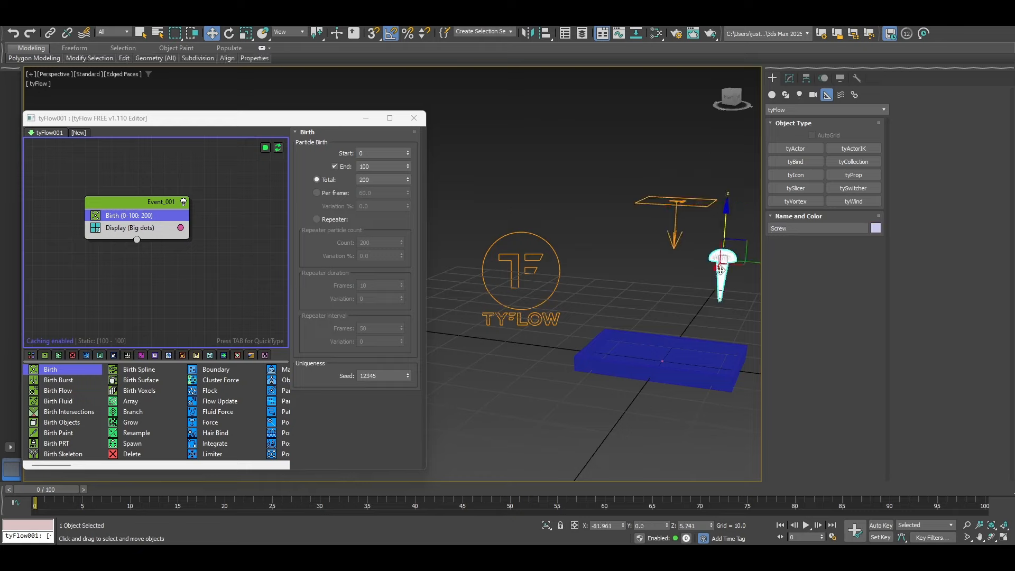
middle_drag(635, 360, 628, 365)
click(589, 396)
middle_drag(608, 317, 594, 324)
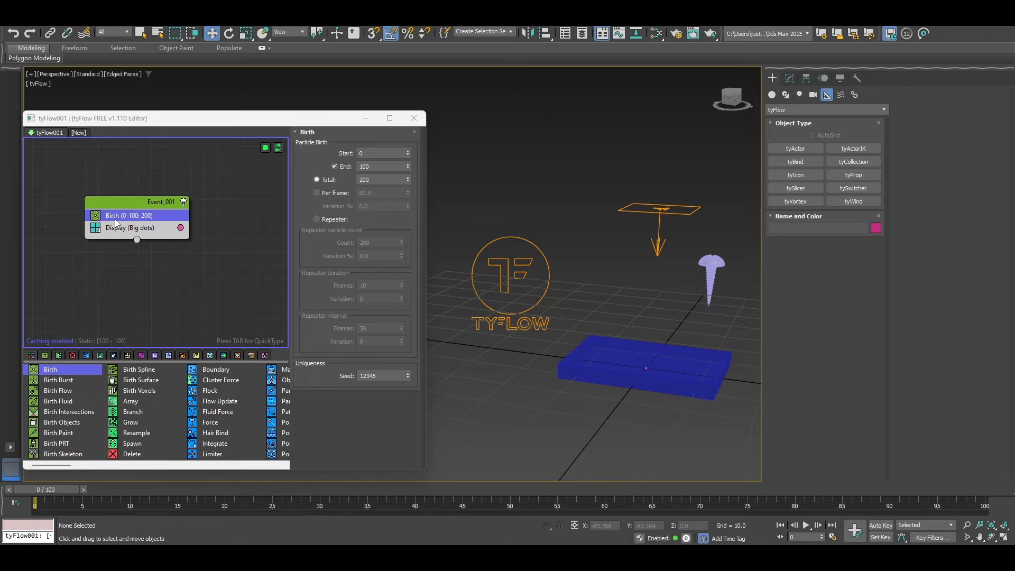
Add a Position Icon operator below Birth in Event_001 and assign tyIcon001 as its emitter icon.
drag(64, 465, 91, 466)
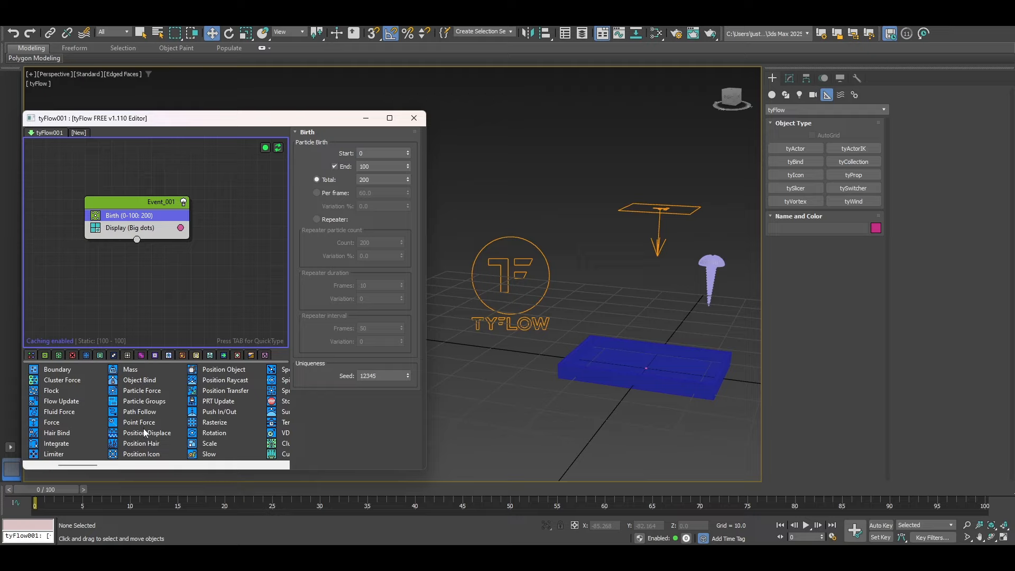
drag(141, 454, 169, 254)
drag(137, 225, 136, 227)
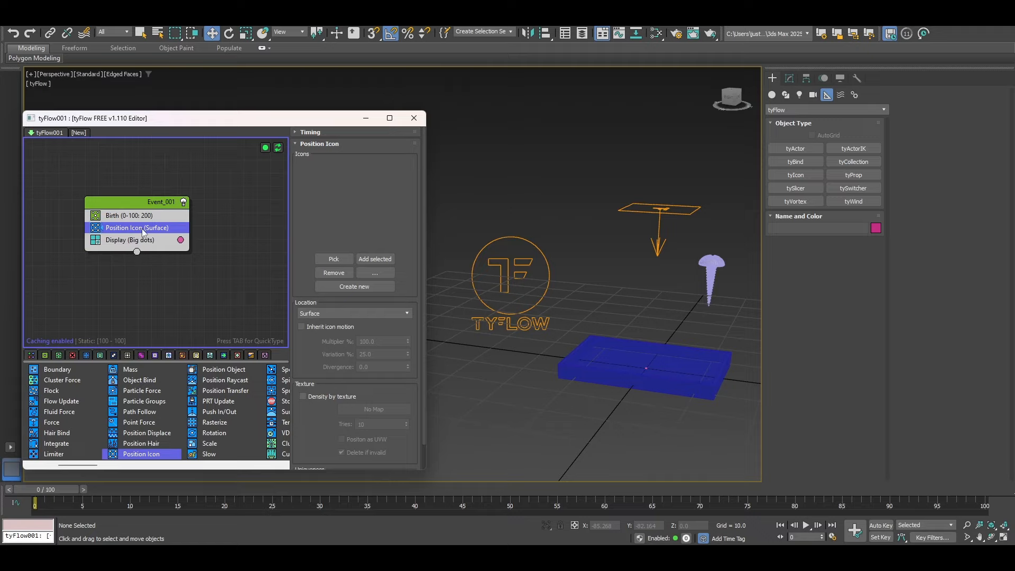
click(332, 259)
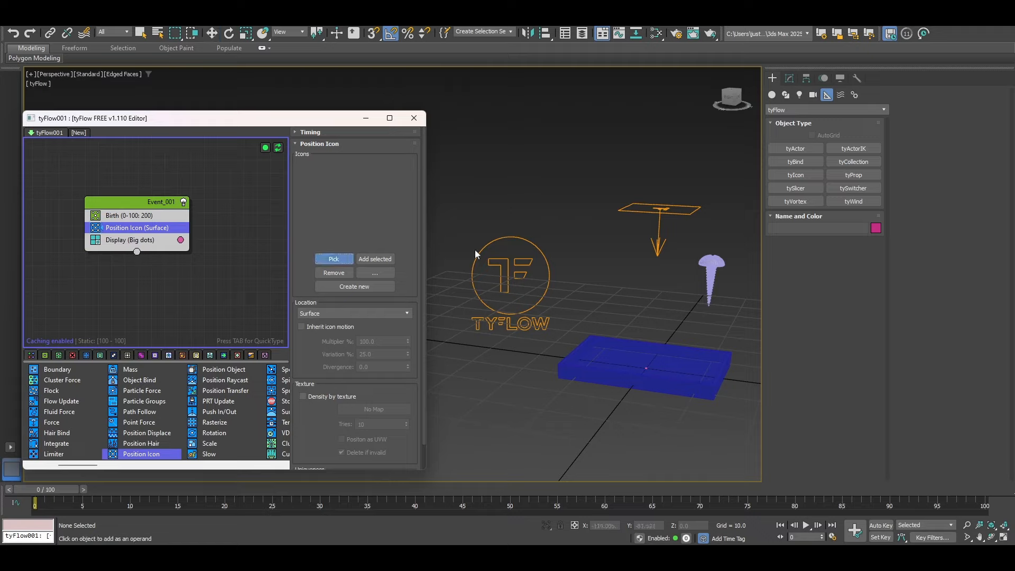
click(666, 210)
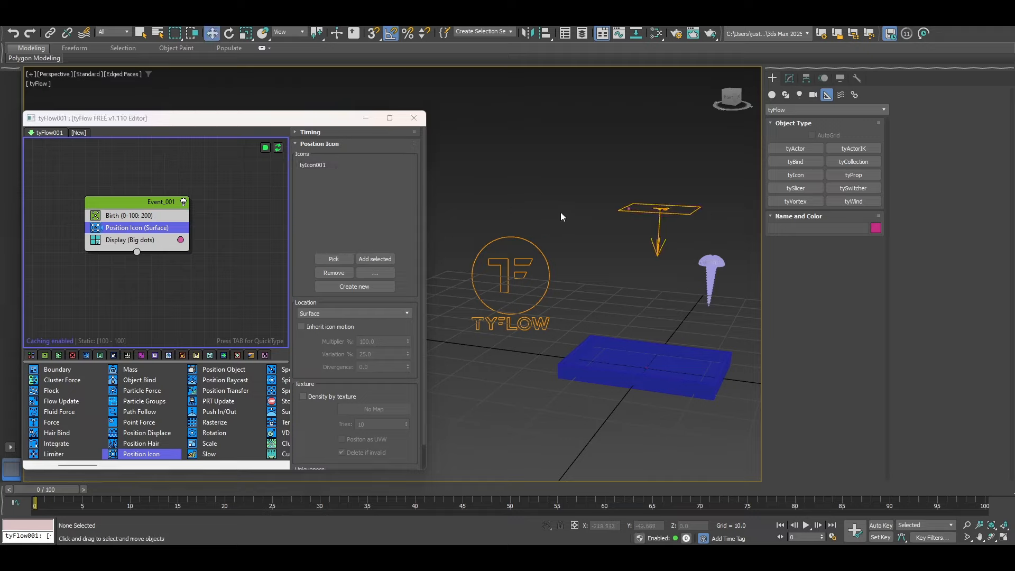
Scrub the timeline through to frame 100 and examine the particles appearing on the icon above the tray.
drag(53, 493, 753, 428)
middle_drag(727, 243, 647, 264)
scroll(658, 418, up, 3)
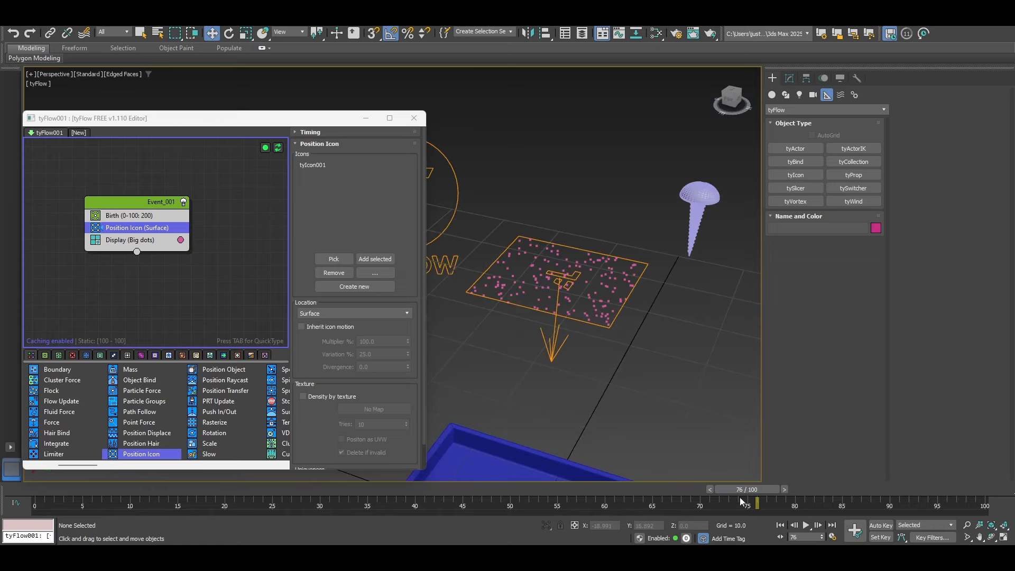
drag(743, 492, 877, 497)
scroll(537, 342, up, 4)
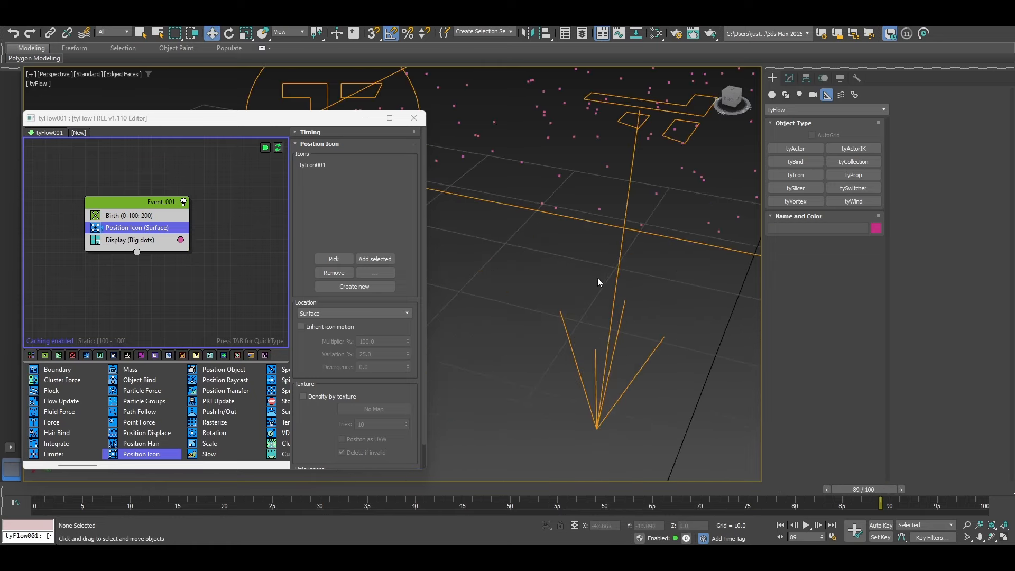
scroll(598, 282, down, 5)
scroll(571, 283, up, 2)
middle_drag(588, 321, 604, 315)
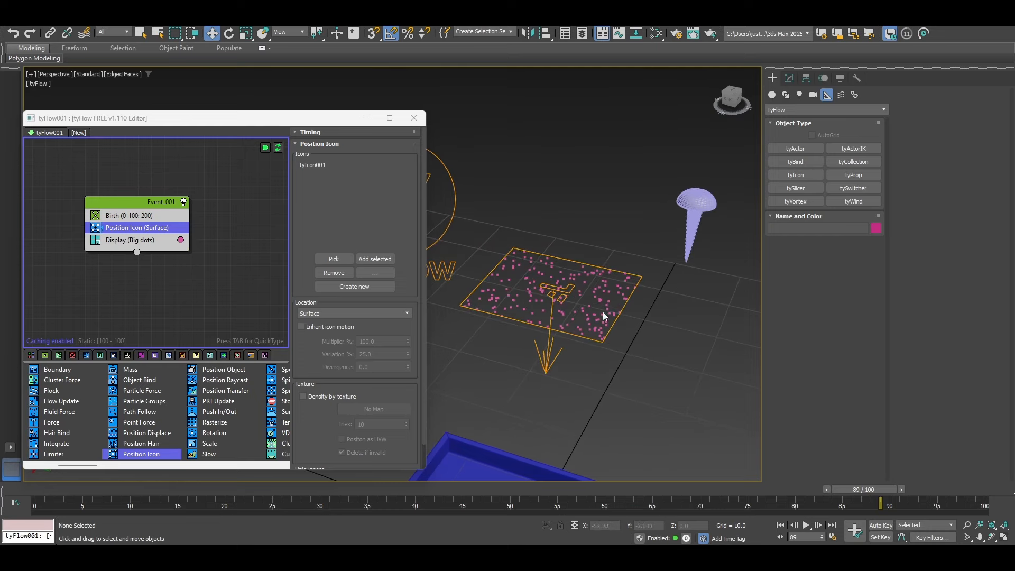
middle_drag(558, 416, 575, 333)
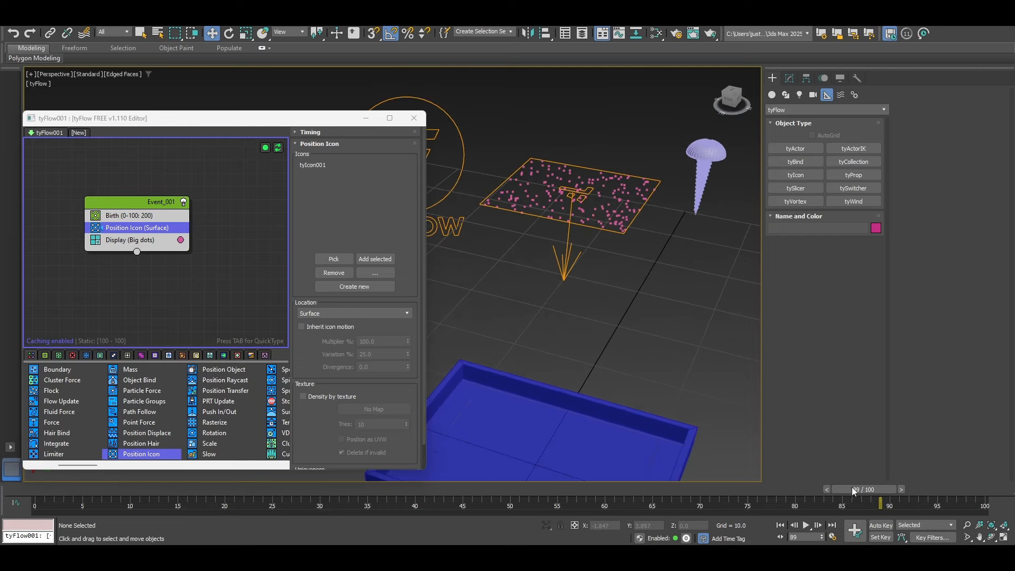
drag(853, 491, 962, 491)
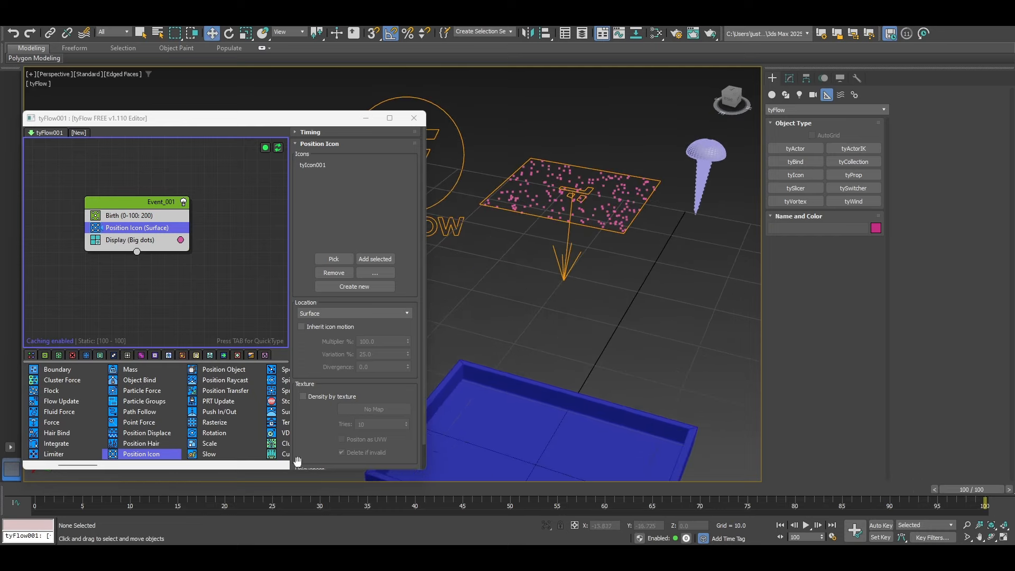
Add a Shape operator to Event_001 between Position Icon and Display.
click(119, 215)
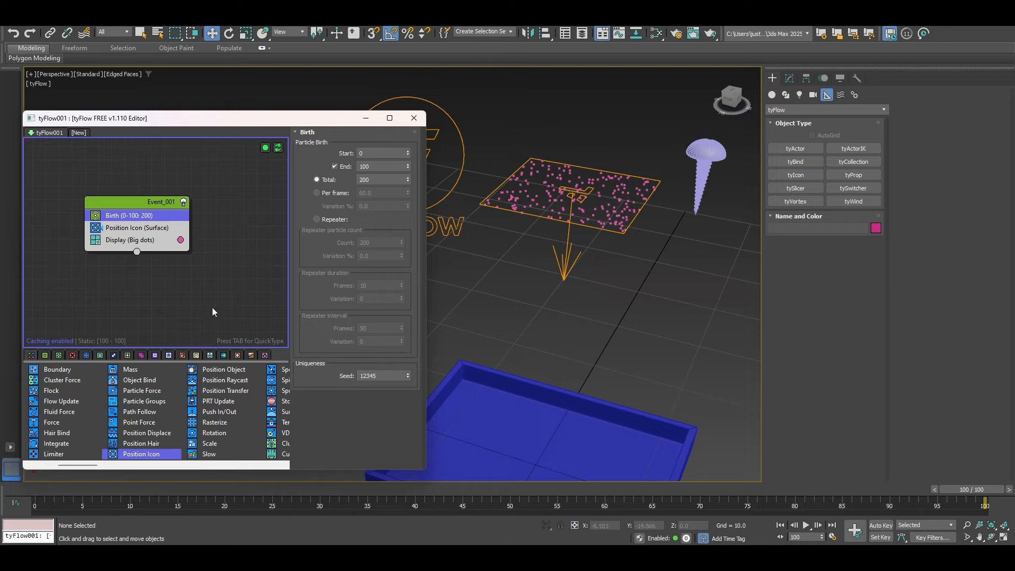
click(149, 241)
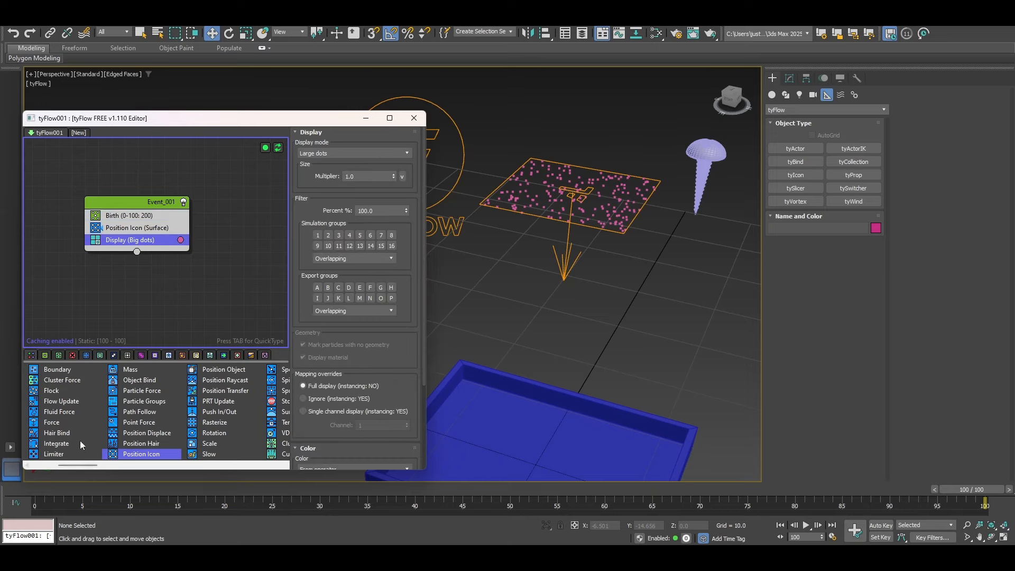
drag(77, 466, 170, 472)
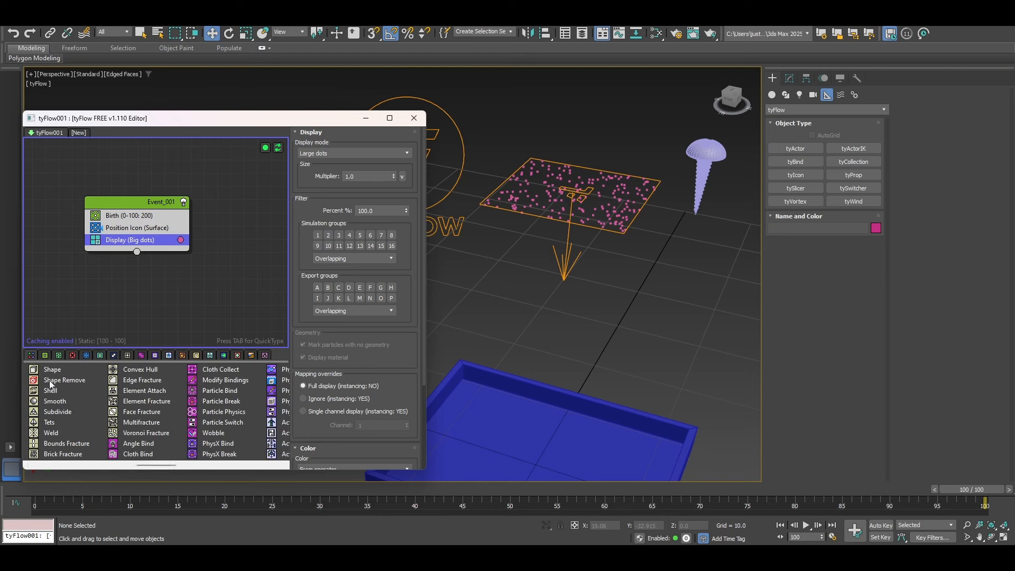
drag(53, 369, 119, 334)
drag(150, 235, 149, 236)
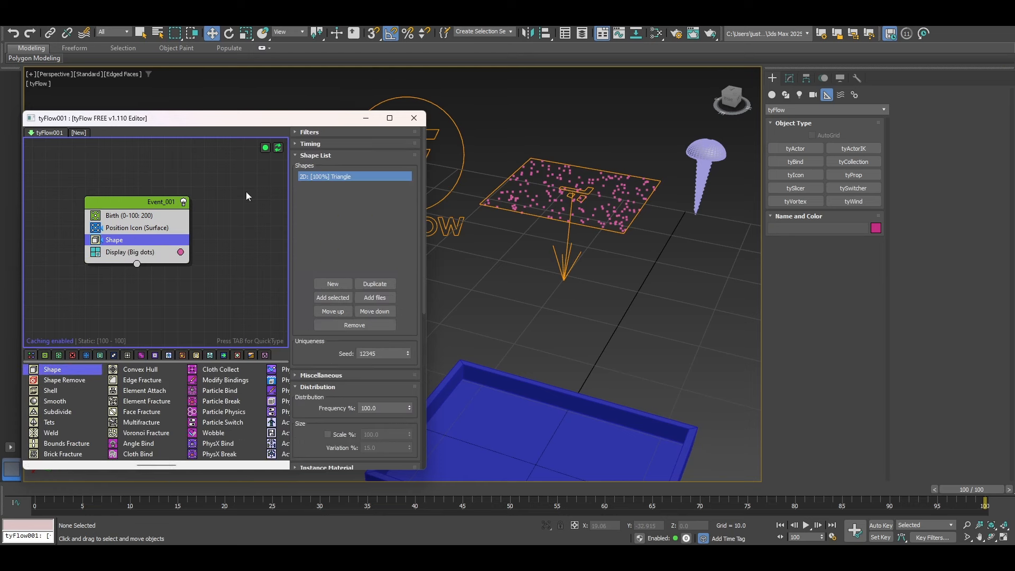
Set the Display operator of Event_001 to show the particles as Geometry.
scroll(313, 364, down, 2)
scroll(313, 363, down, 2)
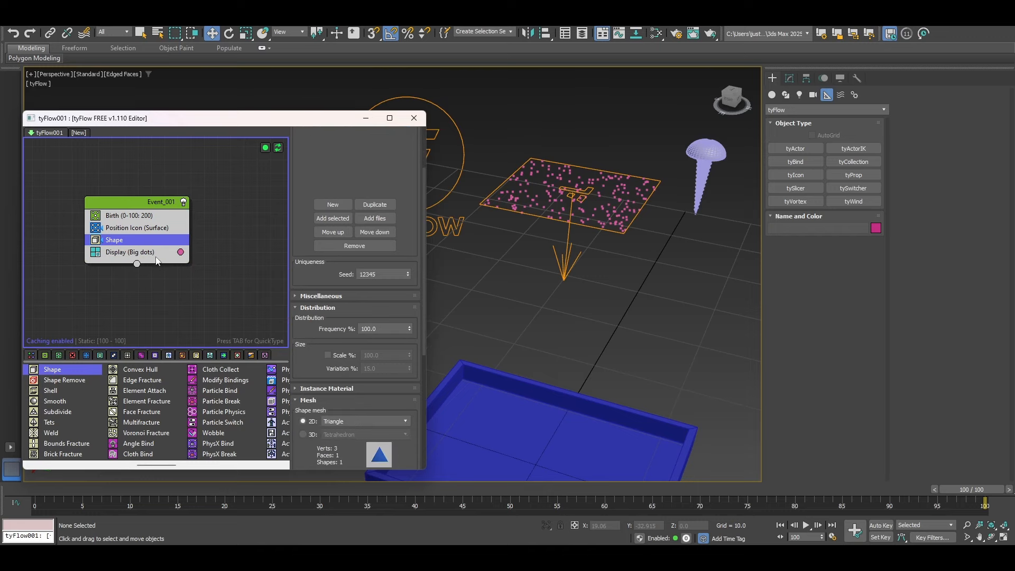
click(157, 254)
click(336, 153)
click(300, 231)
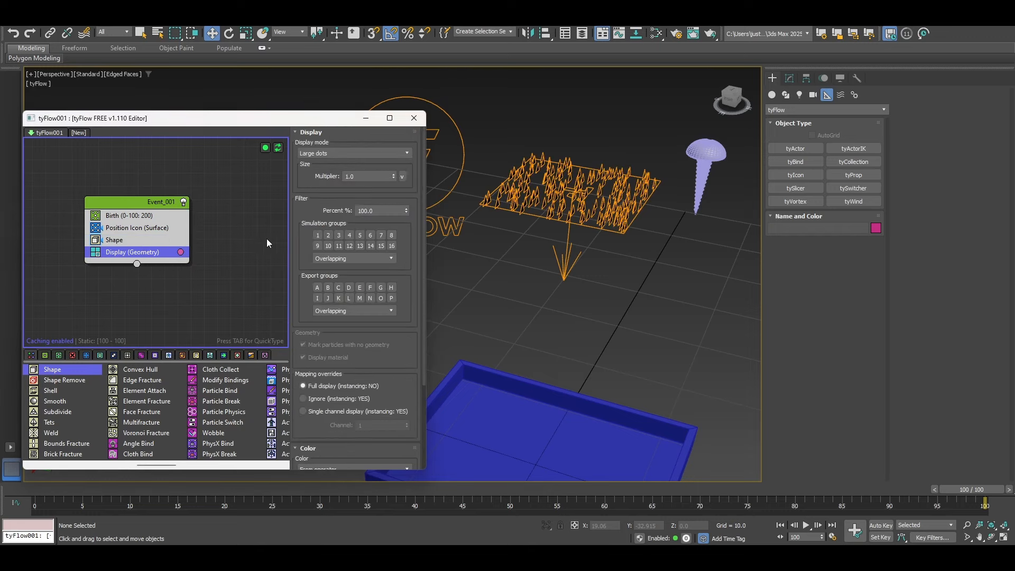
Change the Shape operator's mesh from a 2D shape to the 3D Cube.
click(98, 241)
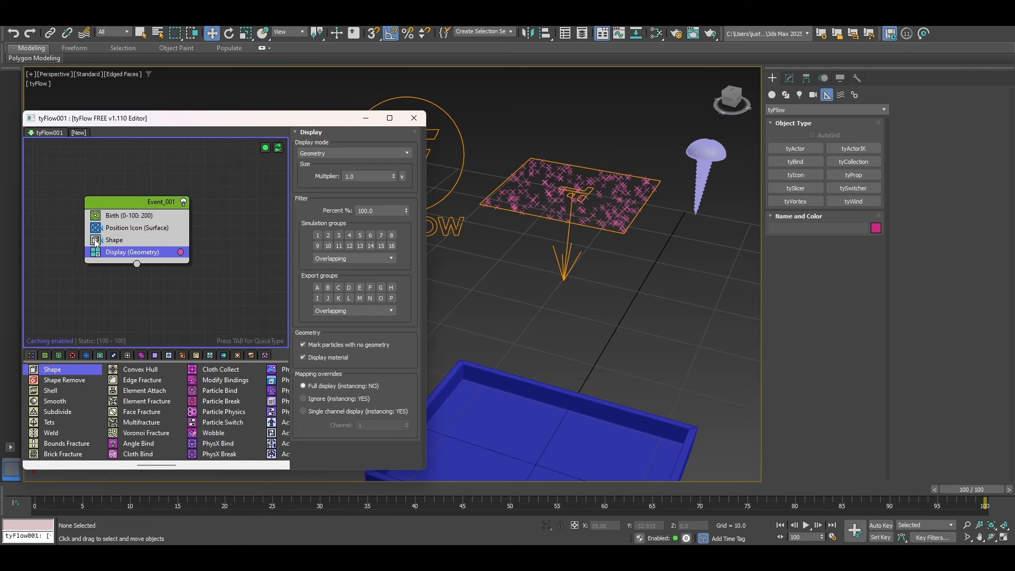
click(114, 240)
scroll(328, 378, down, 3)
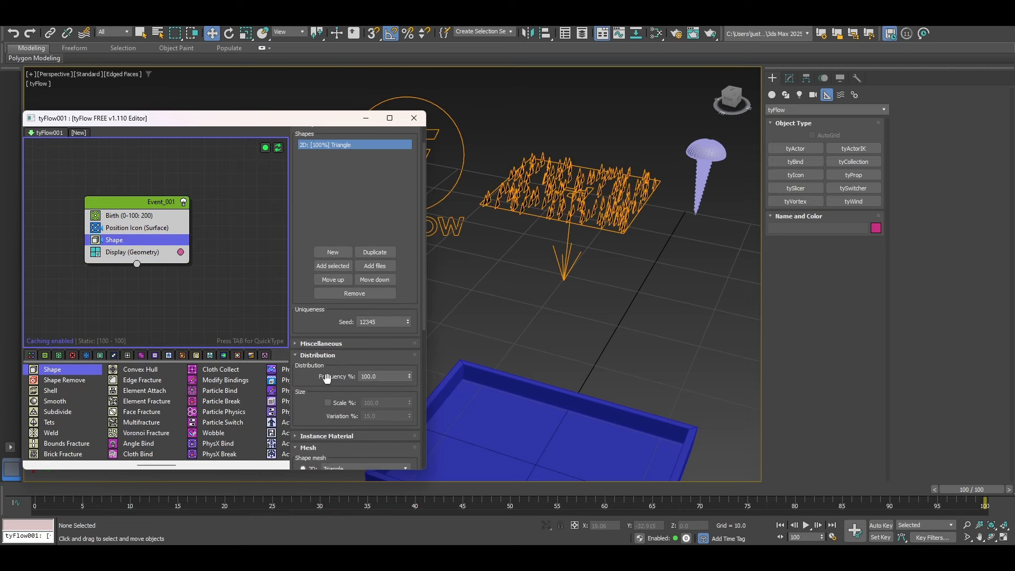
click(303, 403)
click(365, 403)
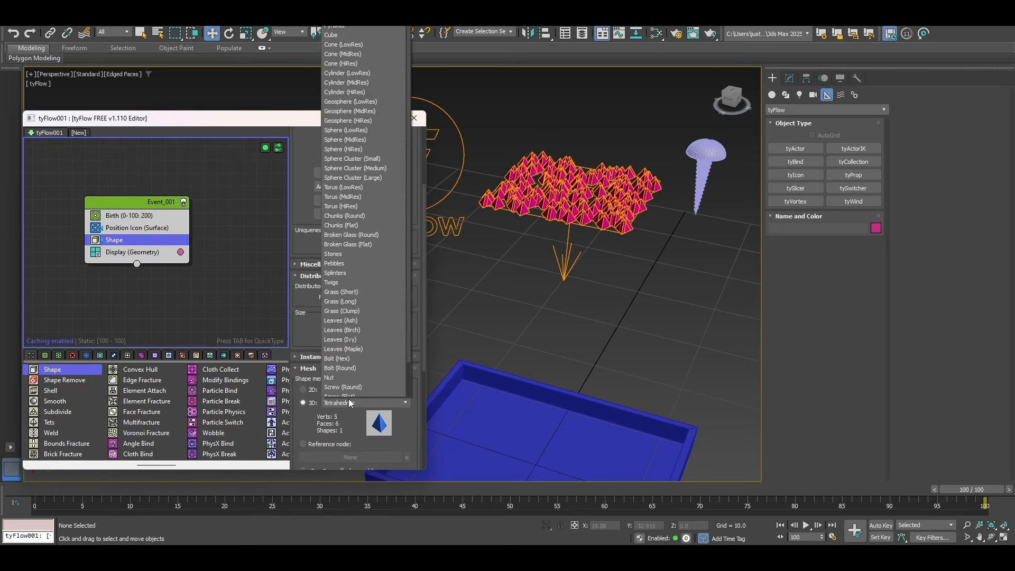
click(337, 27)
Examine the cube particles above the tray and scrub the timeline back to frame 28.
middle_drag(603, 174, 625, 389)
scroll(625, 389, down, 3)
middle_drag(621, 442, 612, 363)
scroll(607, 335, up, 3)
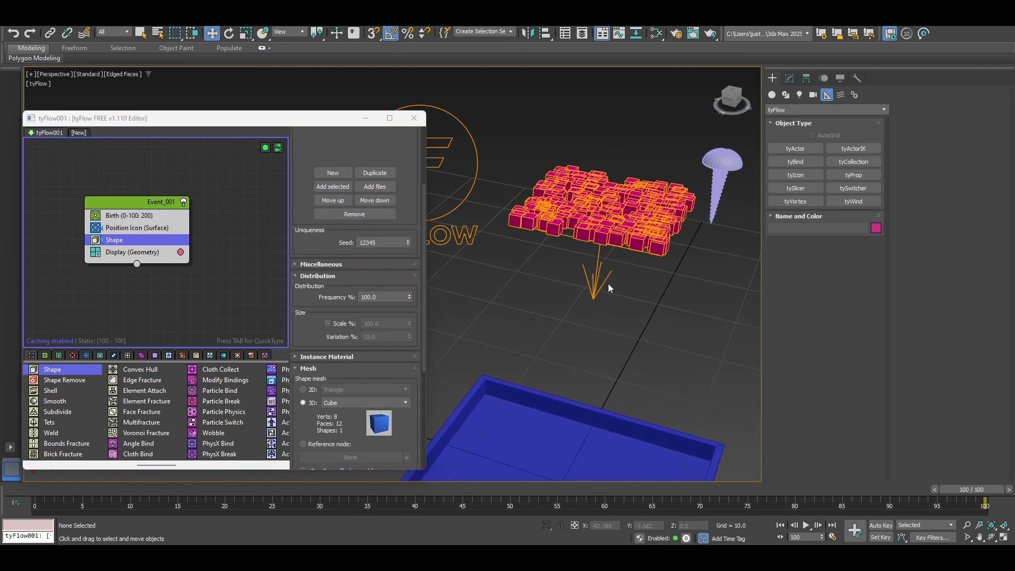
middle_drag(608, 249, 610, 278)
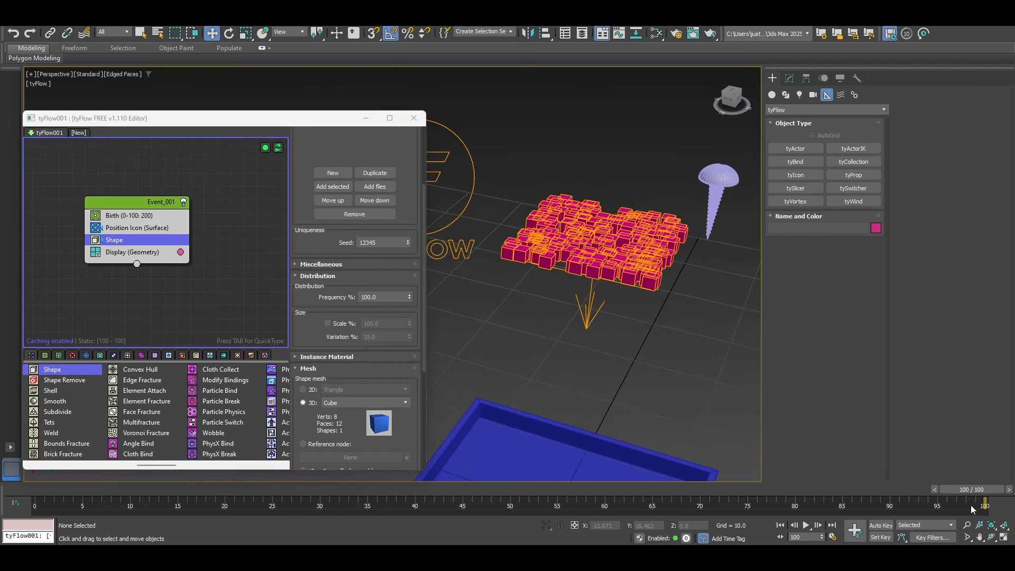
drag(972, 507, 300, 502)
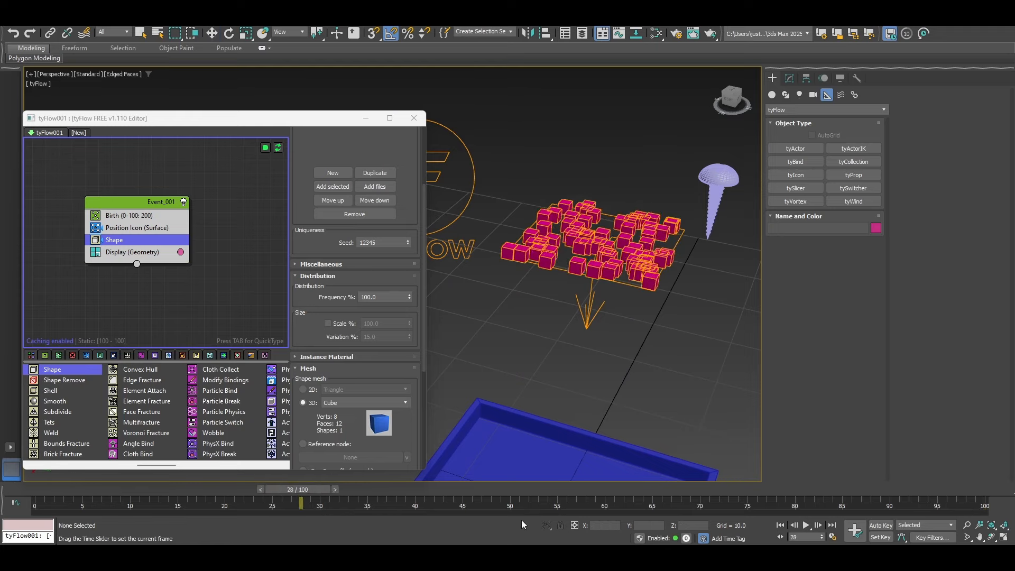
Scrub the timeline back to frame 3 and examine the first cube particles above the tray.
drag(522, 525, 64, 502)
key(w)
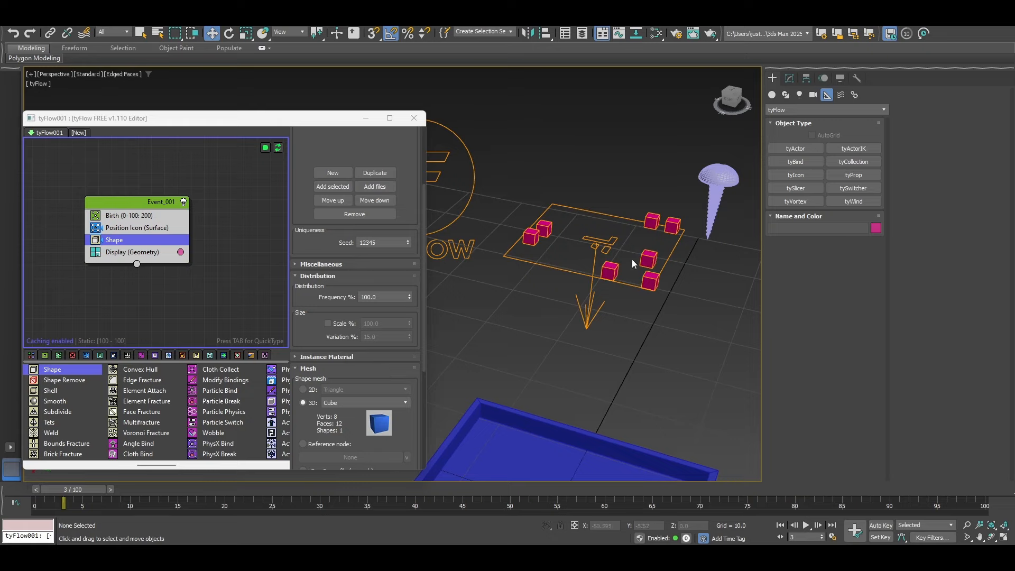
middle_drag(607, 329, 606, 317)
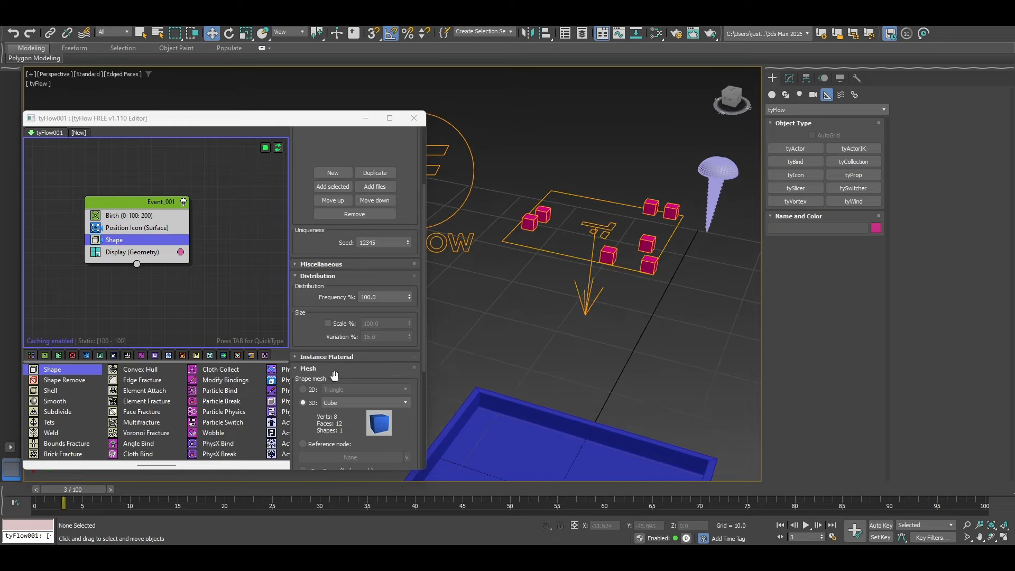
scroll(338, 378, down, 1)
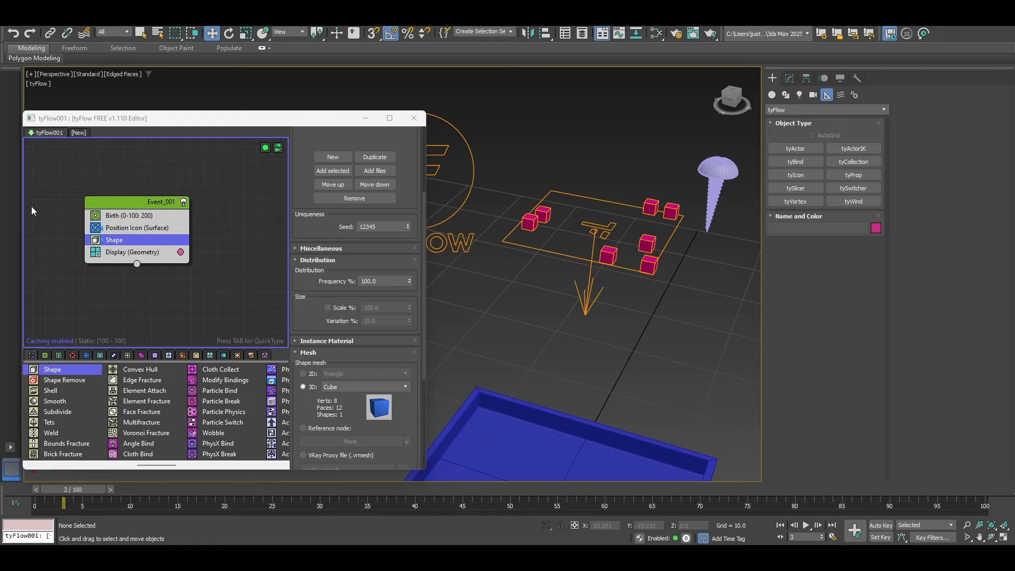
Select the tyFlow object and expand its PhysX settings for modification.
click(446, 219)
click(789, 78)
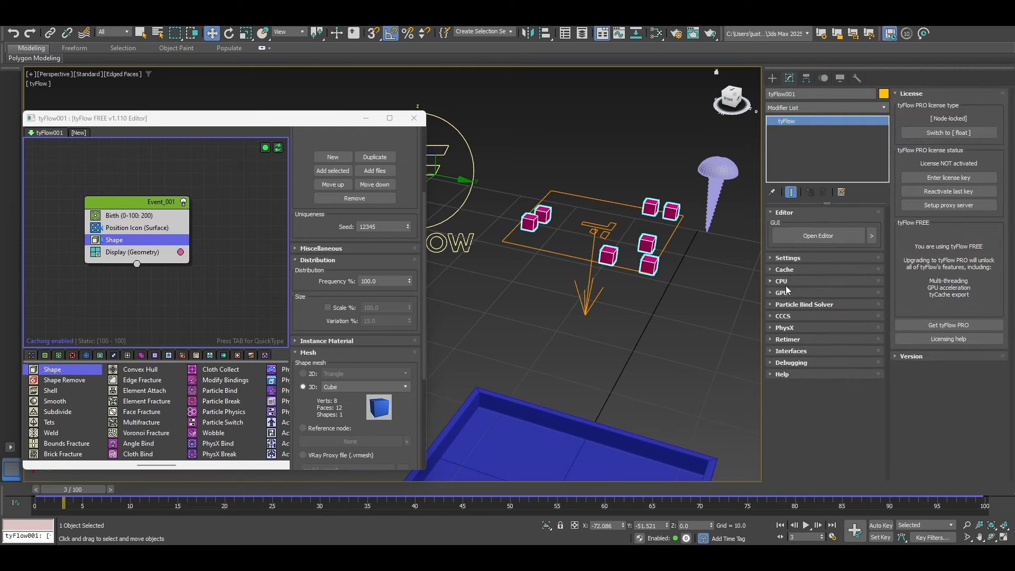
click(770, 329)
scroll(788, 275, down, 3)
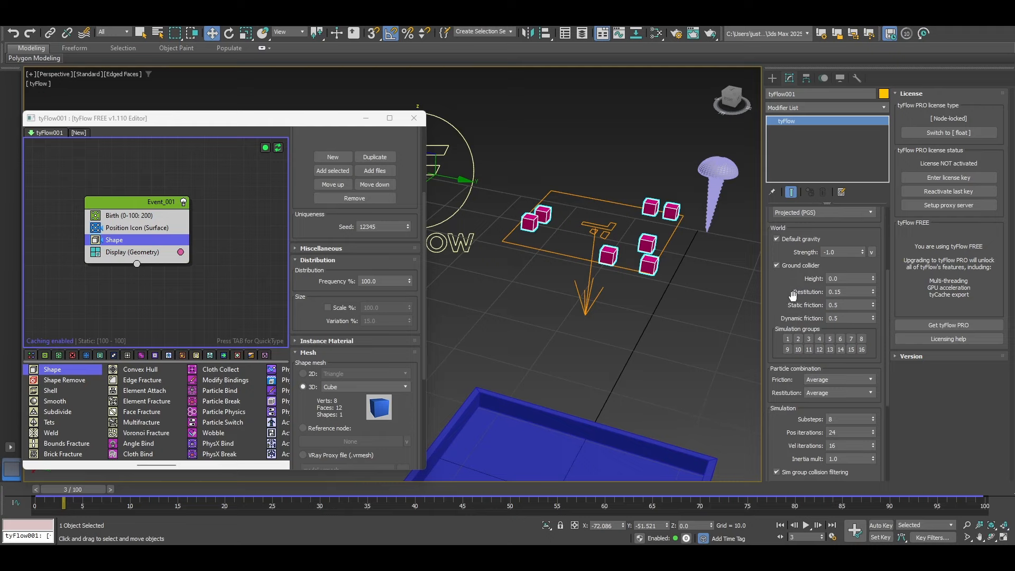
scroll(793, 295, up, 2)
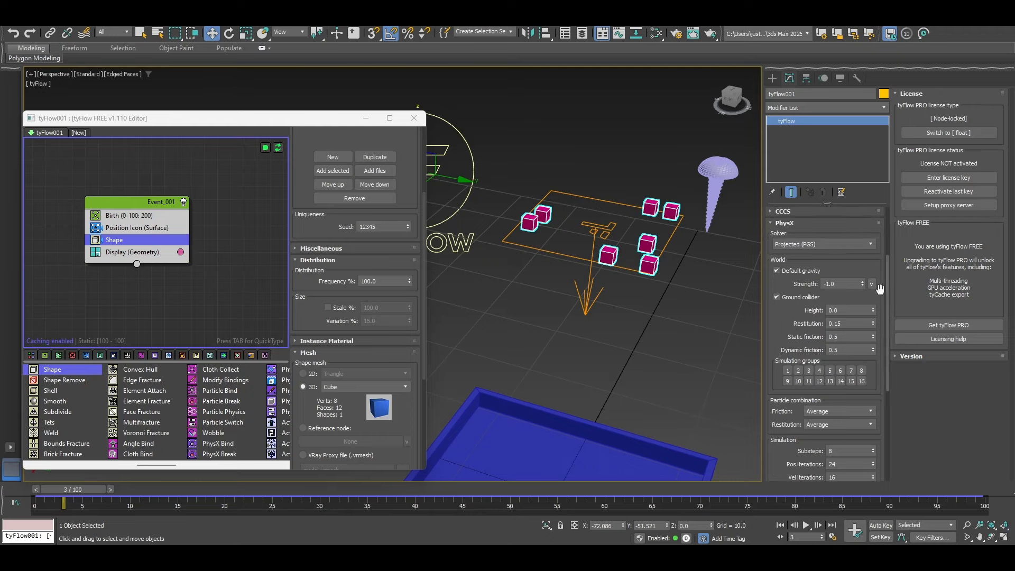
Set the default gravity strength in the tyFlow PhysX settings to -0.1.
click(833, 284)
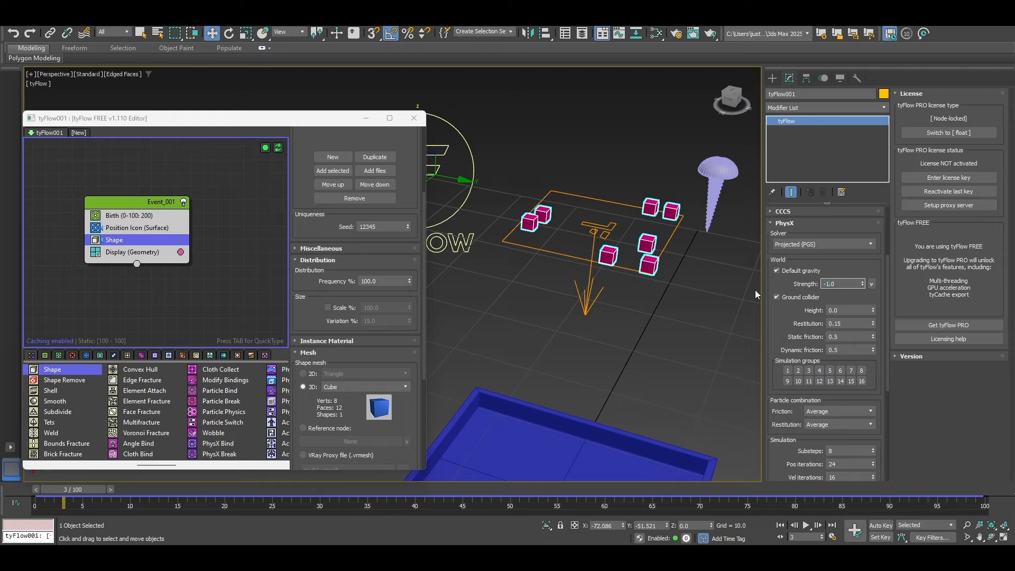
key(Delete)
key(Left)
key(Left)
key(Left)
text(0)
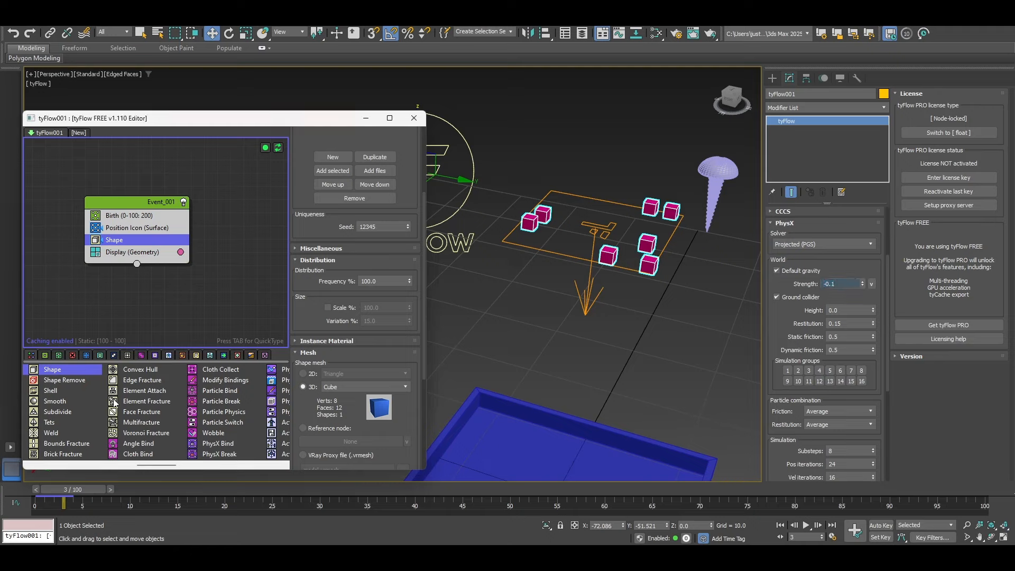
Add a PhysX Shape operator to Event_001 between Shape and Display.
drag(159, 465, 168, 466)
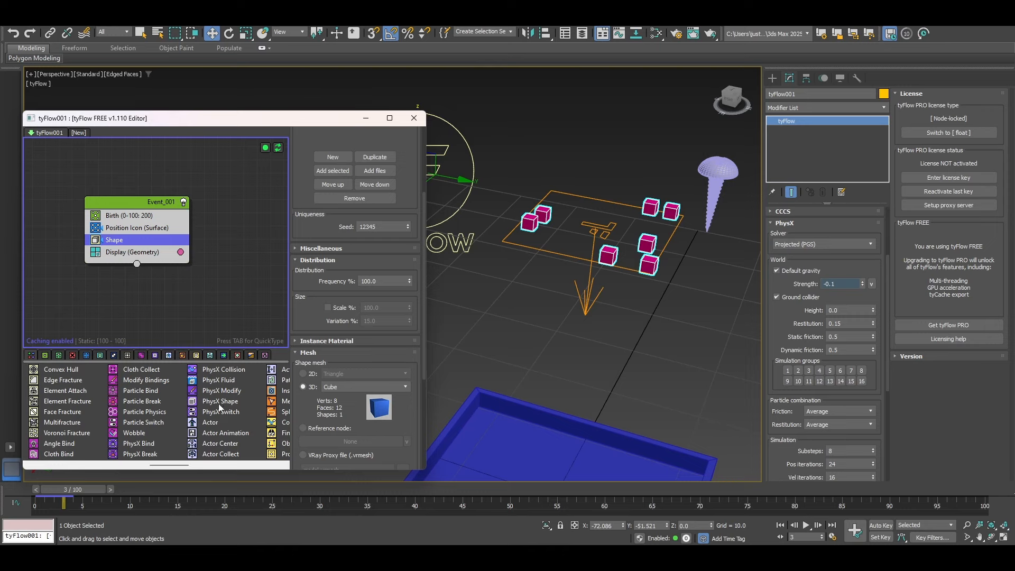
mouse_move(220, 407)
mouse_down()
mouse_move(222, 320)
mouse_move(122, 242)
mouse_move(116, 253)
mouse_up()
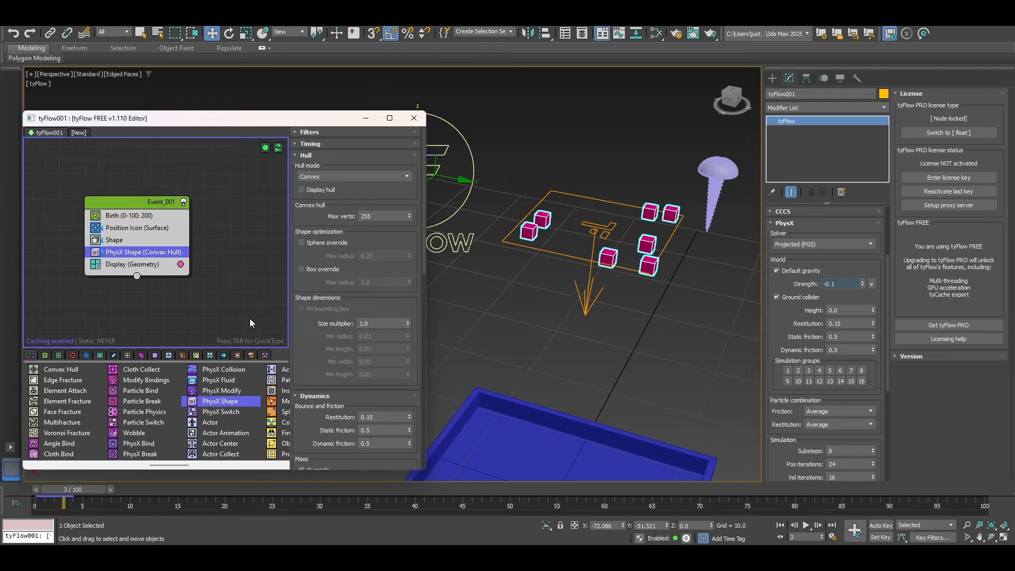
Play the simulation from frame 0, examine how the cubes land in the tray, and stop at frame 72.
middle_drag(618, 402, 597, 296)
drag(98, 489, 42, 500)
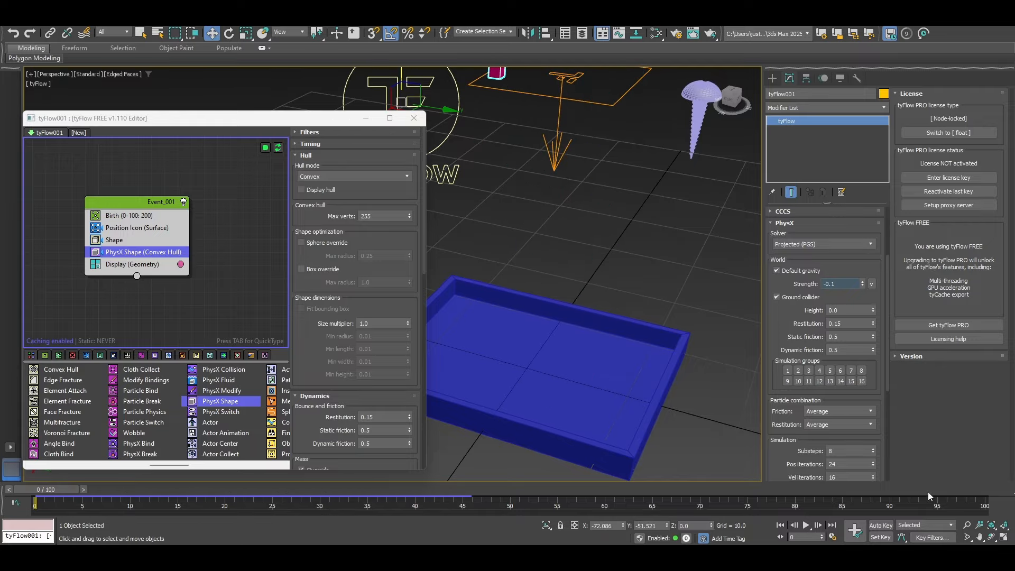
click(807, 525)
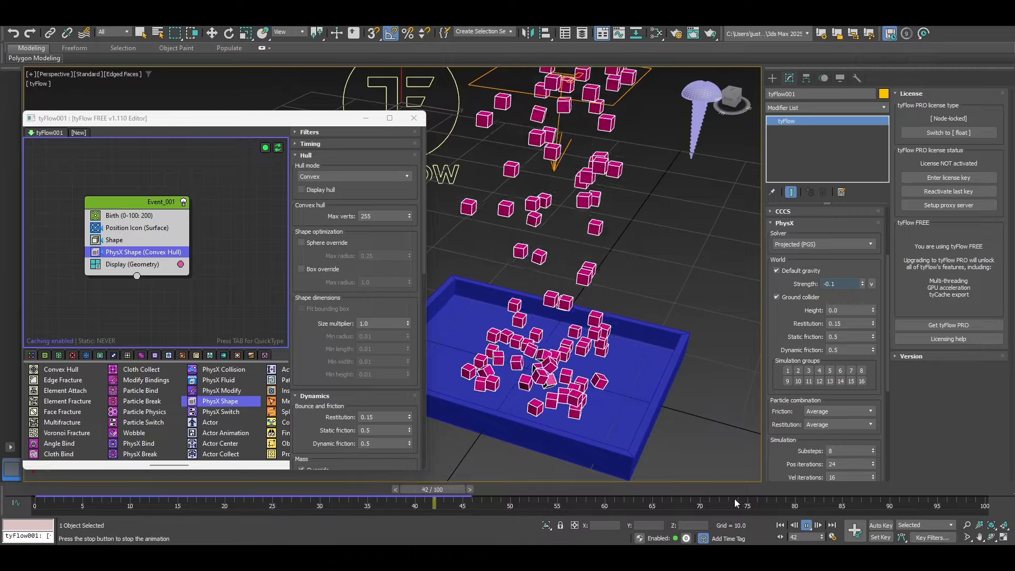
scroll(622, 385, up, 8)
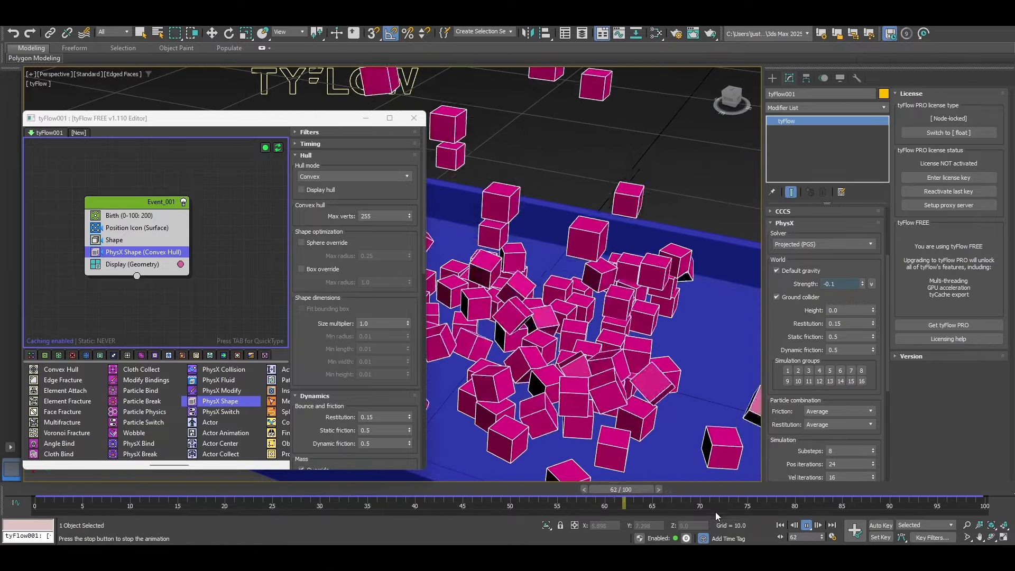
drag(718, 490, 739, 497)
Enable size scaling in the Shape operator of Event_001 and set Scale to 40%.
click(114, 240)
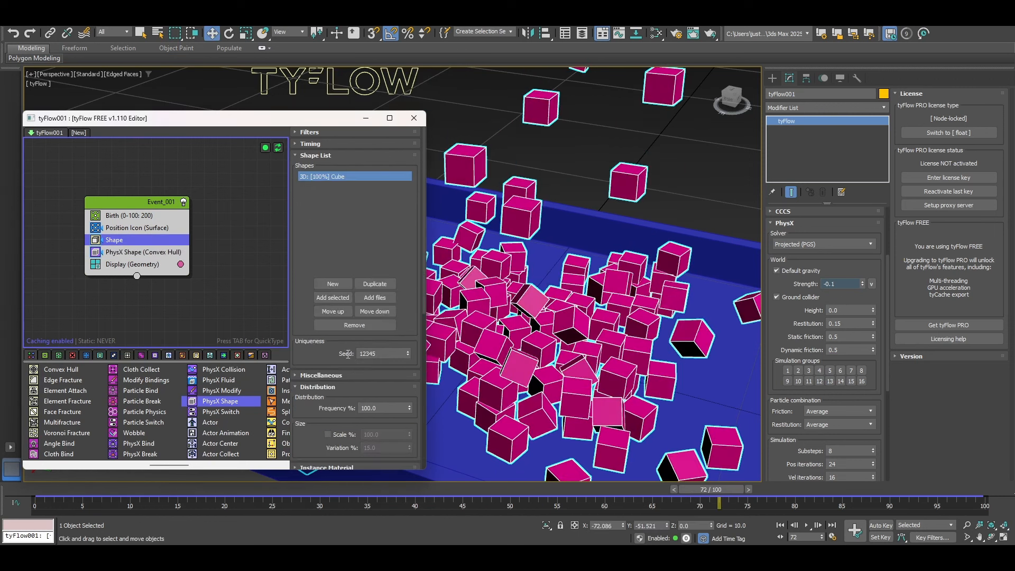
scroll(305, 389, down, 4)
click(330, 323)
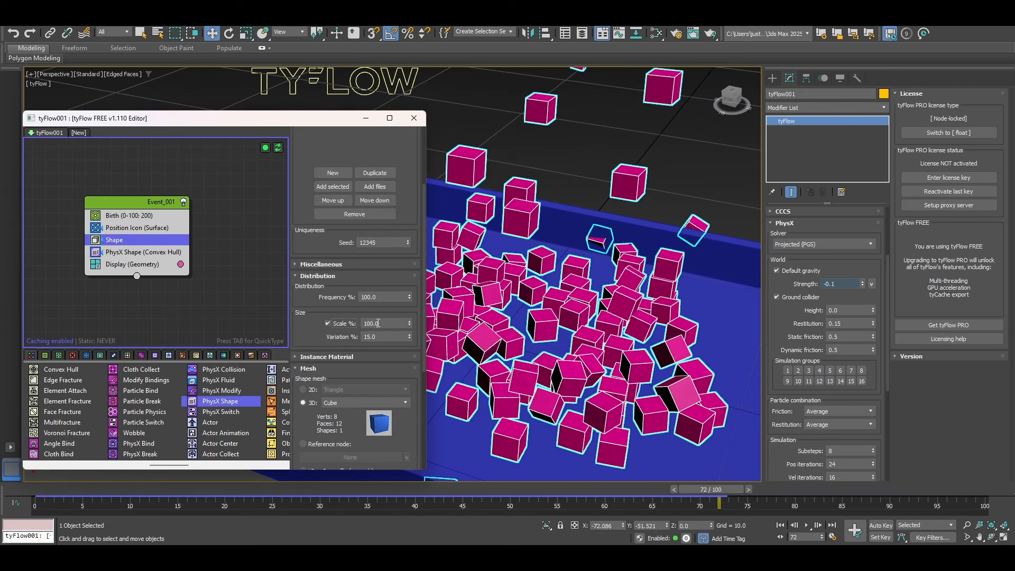
text(20)
key(Return)
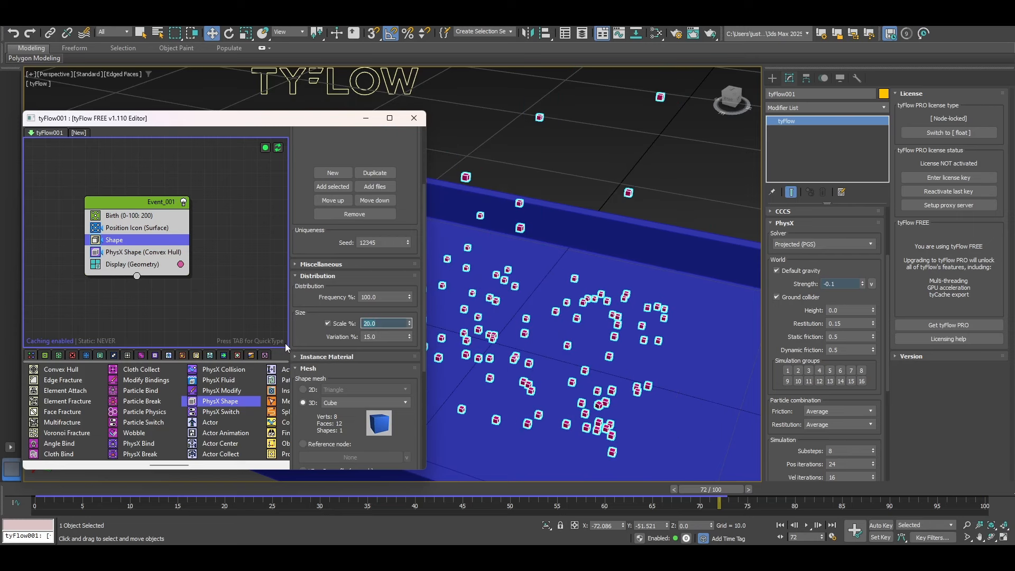
text(40)
key(Return)
Play the simulation from frame 35, examine the smaller cubes falling from the icon into the tray, and stop at frame 29.
drag(717, 490, 367, 490)
click(807, 525)
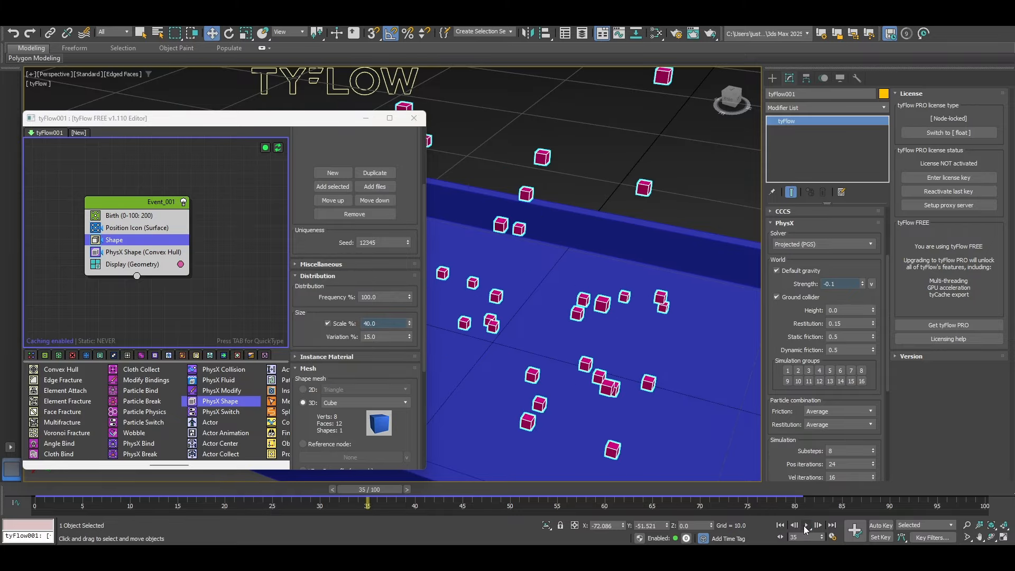
scroll(503, 353, down, 5)
middle_drag(545, 296, 417, 342)
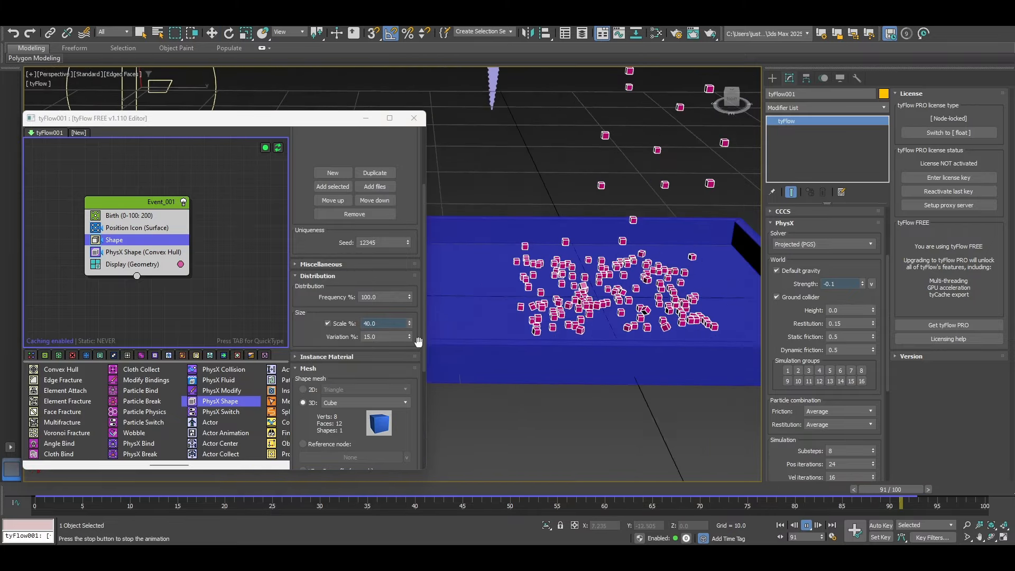
middle_drag(531, 265, 474, 279)
mouse_move(588, 192)
middle_down()
mouse_move(565, 250)
mouse_move(561, 307)
middle_up()
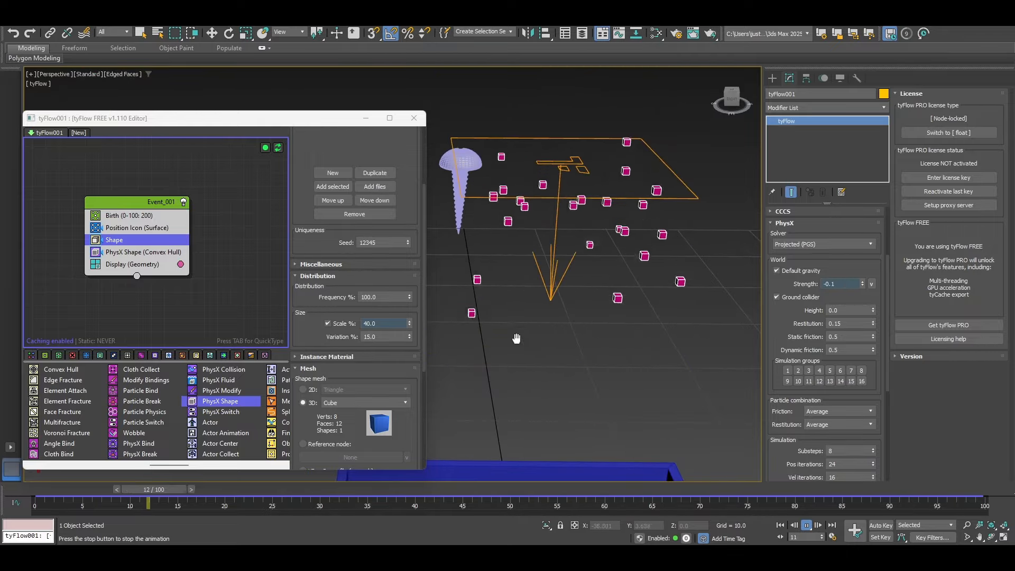
scroll(517, 430, down, 4)
scroll(518, 428, up, 4)
alt+middle_drag(532, 395, 549, 436)
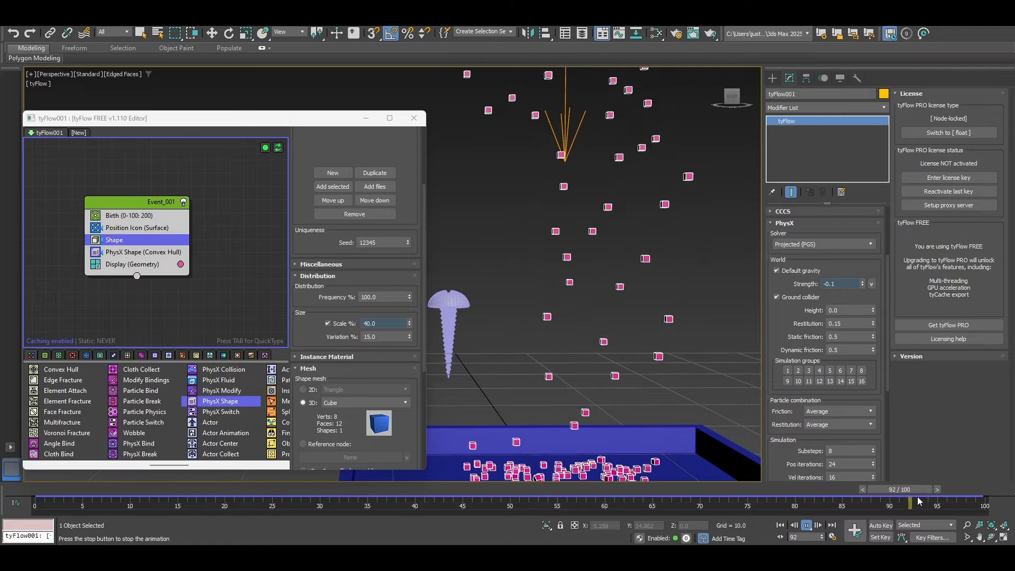
click(305, 493)
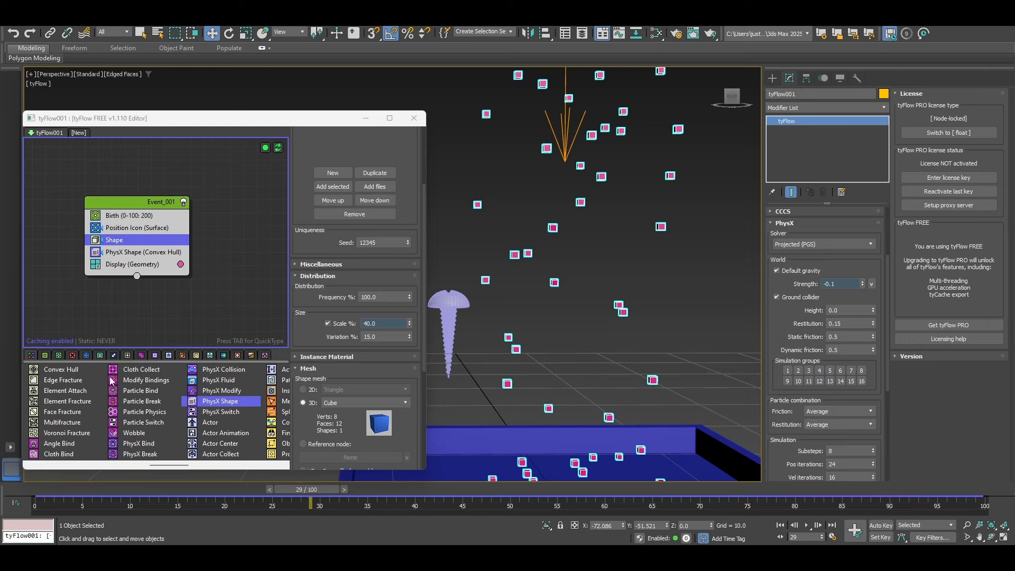
Add a Spin operator to Event_001 between PhysX Shape and Display.
mouse_move(173, 466)
mouse_down()
mouse_move(189, 468)
mouse_move(157, 471)
mouse_up()
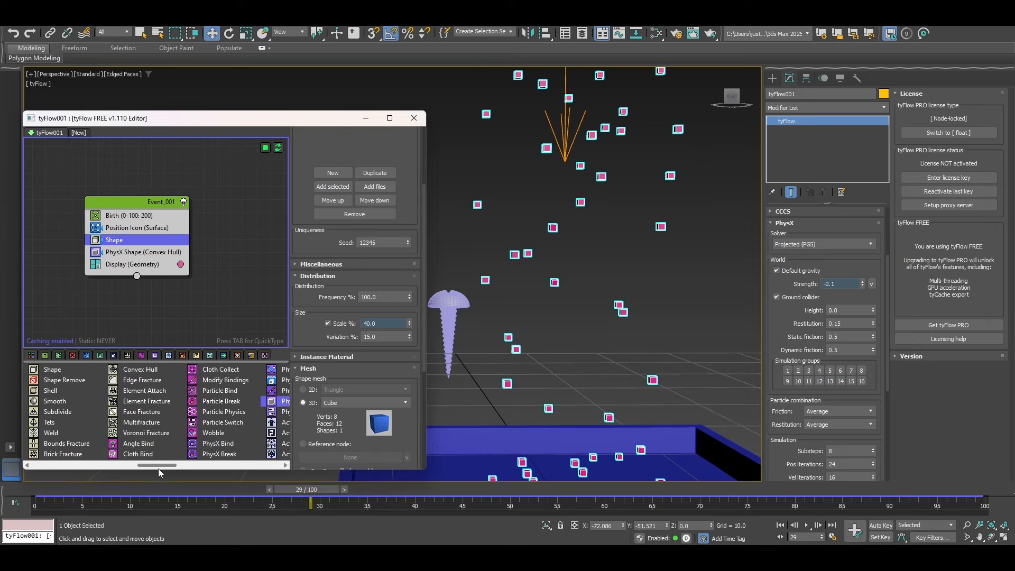
click(114, 253)
right_click(114, 255)
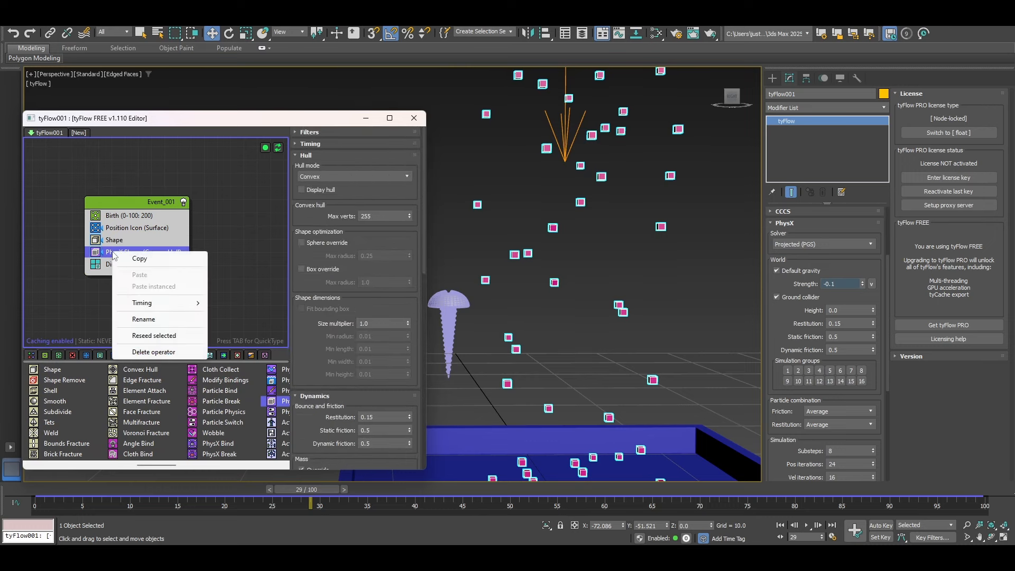
click(110, 253)
key(Tab)
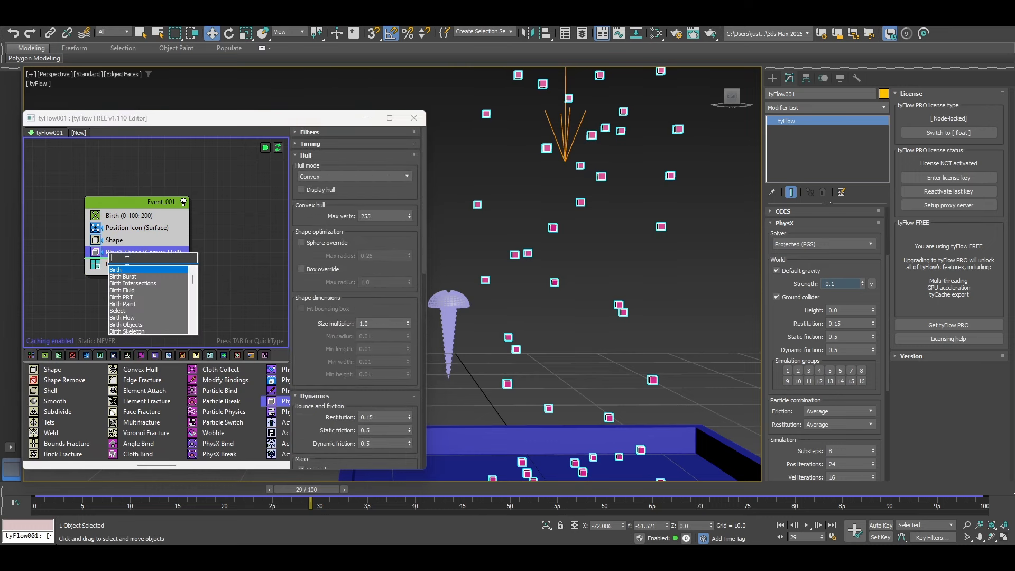
text(spin)
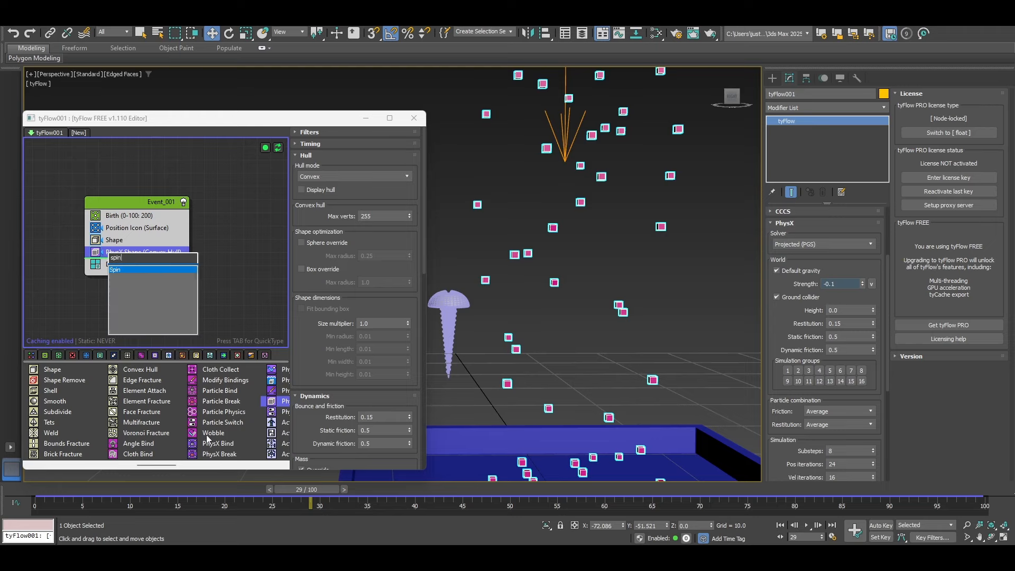
click(119, 270)
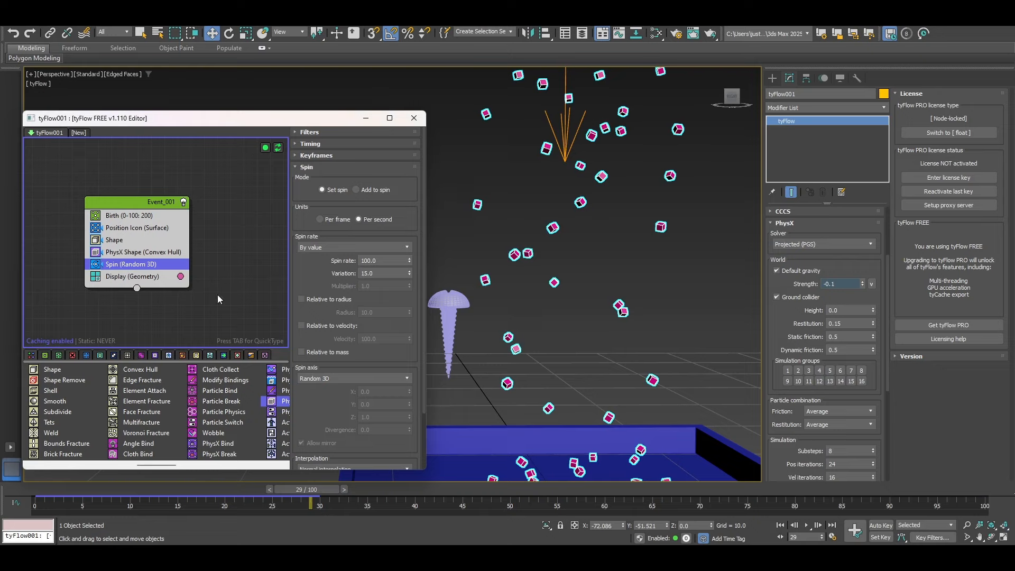
Replay the simulation from frame 0 to check the spinning cubes, and scrub to frame 100 to examine the pile in the tray.
drag(302, 491, 2, 424)
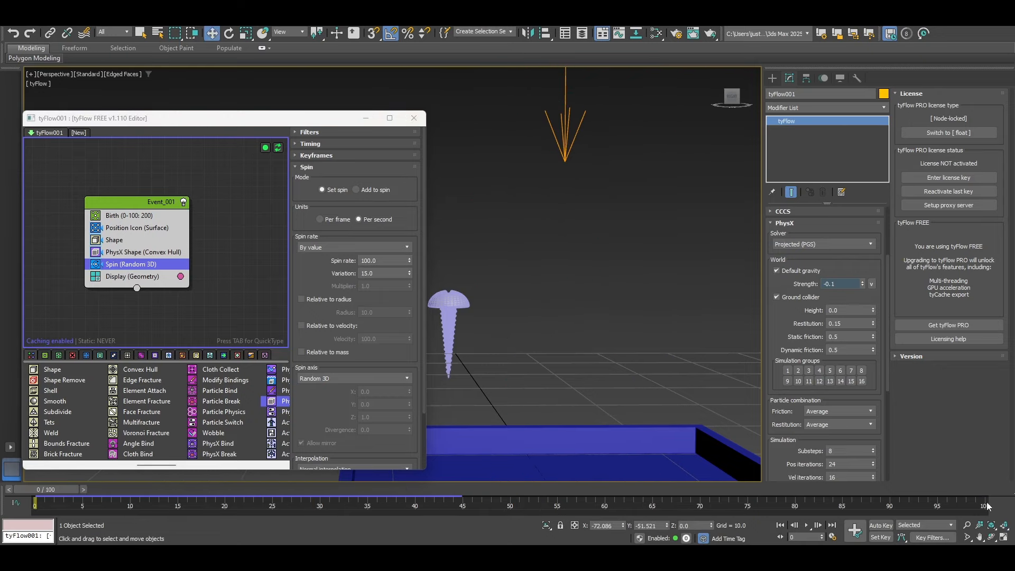
click(815, 526)
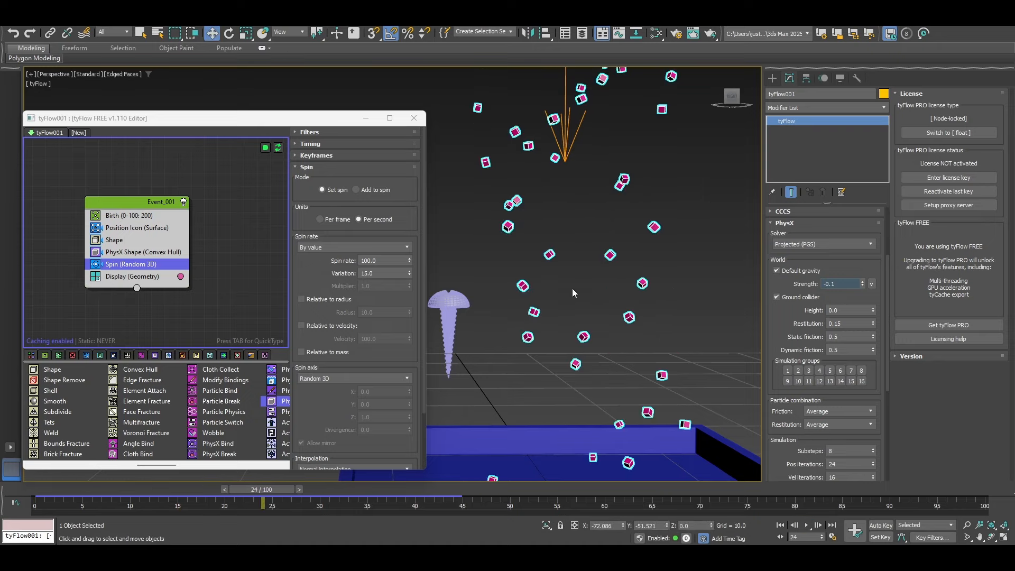
click(553, 266)
click(806, 525)
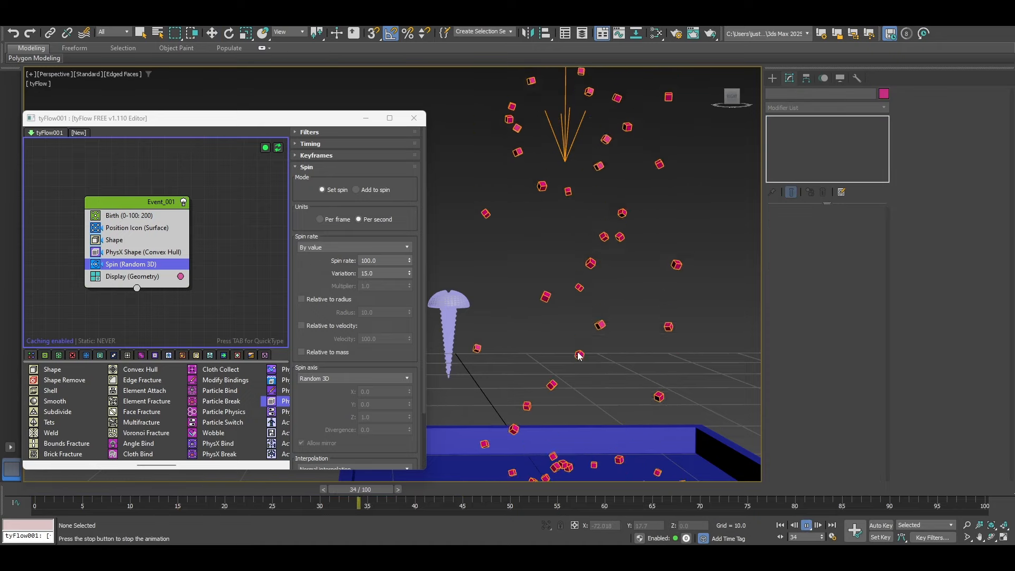
scroll(585, 371, down, 5)
scroll(589, 376, up, 8)
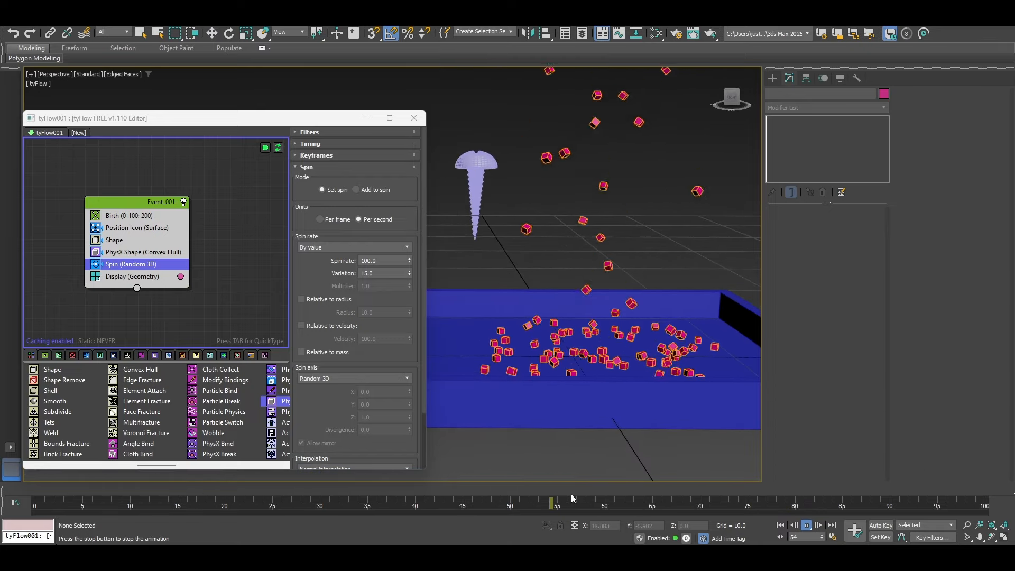
click(530, 489)
drag(531, 489, 952, 489)
key(w)
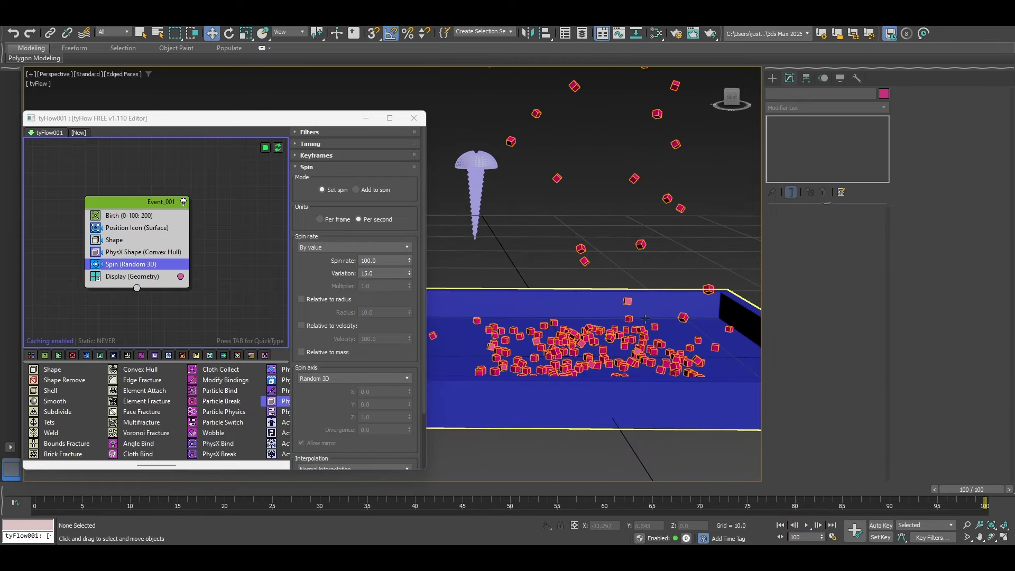
scroll(603, 362, up, 3)
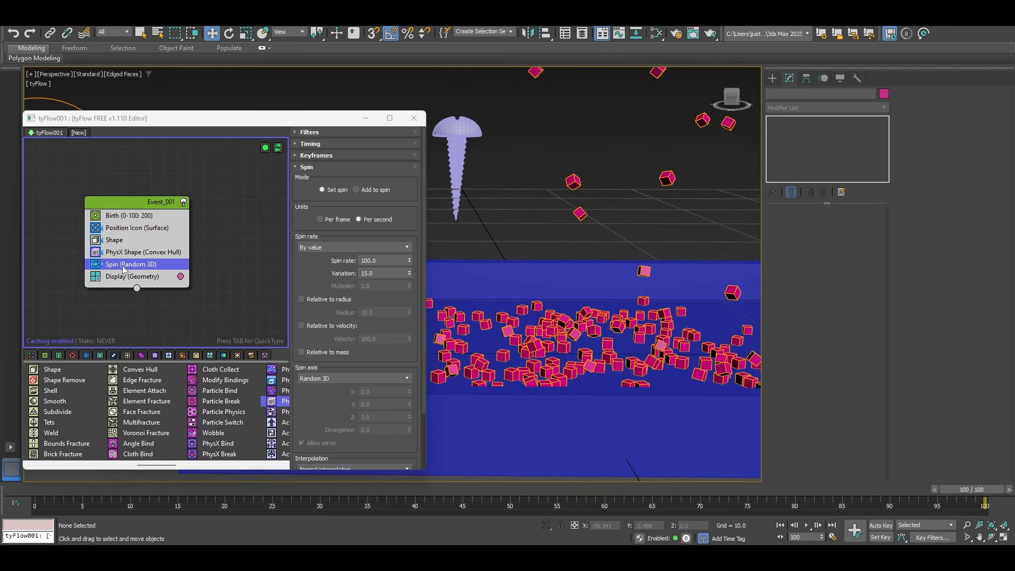
Replace the Cube in Event_001's Shape operator with the Screw object as the particle shape.
click(111, 252)
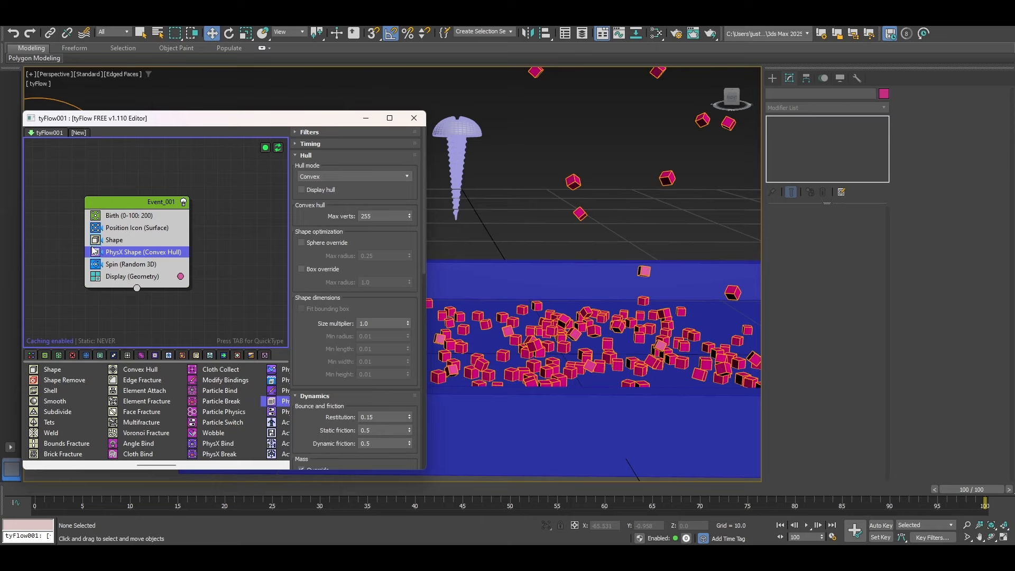
click(106, 240)
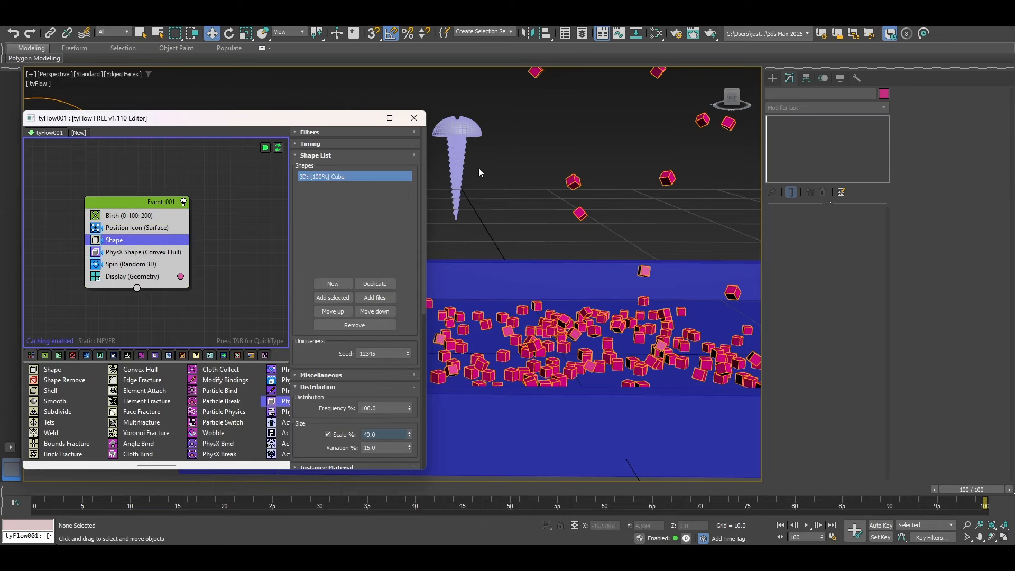
click(457, 185)
click(340, 176)
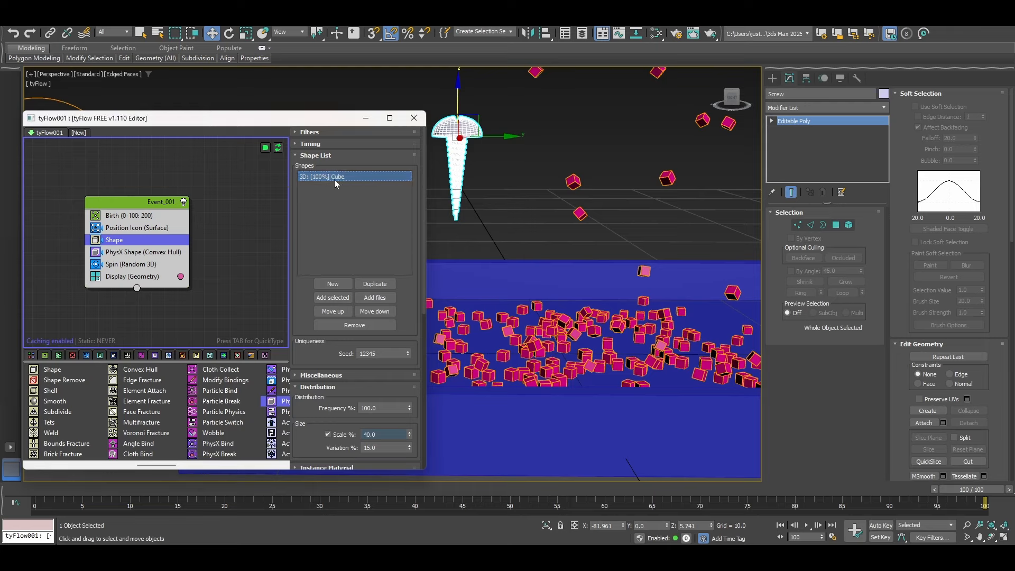
click(354, 325)
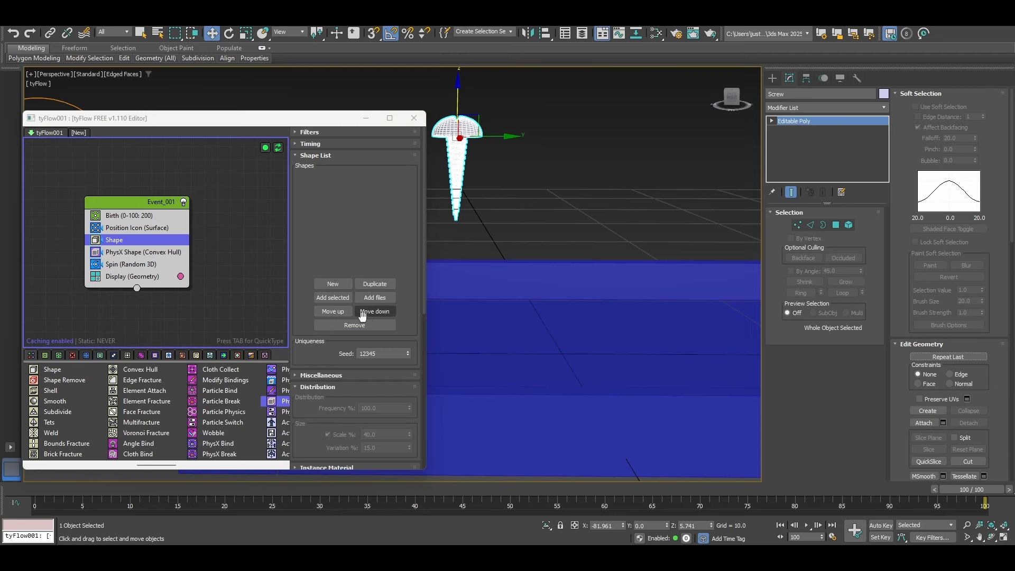
click(333, 297)
click(563, 217)
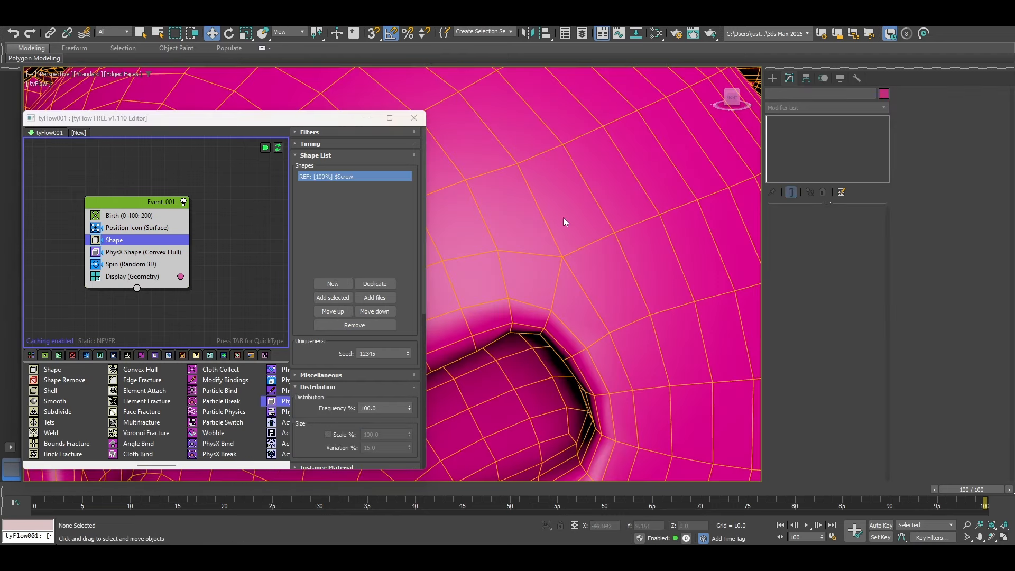
Hide the edged faces in the Perspective view and examine the pile of screw-shaped particles.
scroll(563, 217, down, 8)
scroll(565, 254, up, 4)
key(F4)
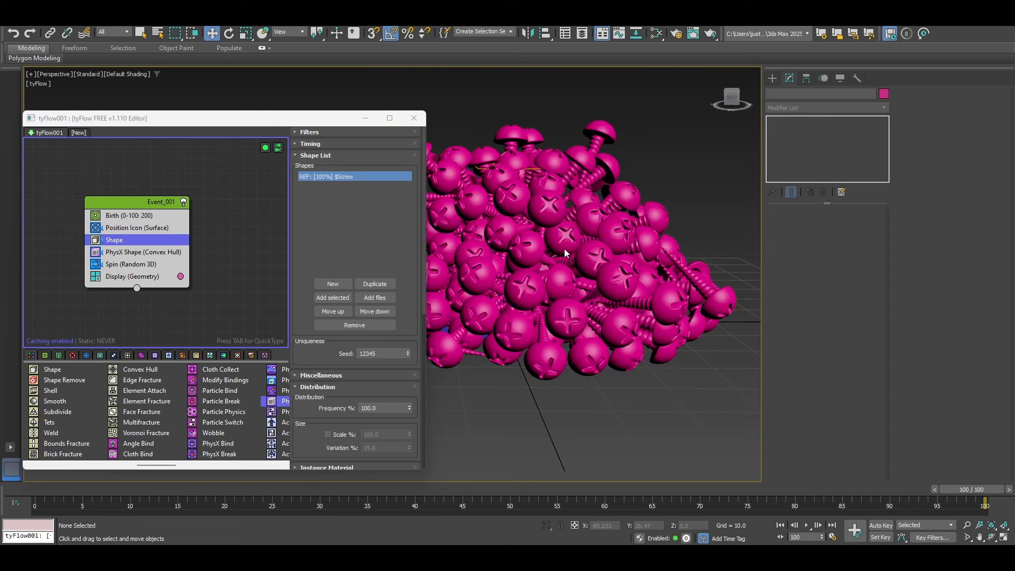
scroll(565, 254, up, 4)
middle_drag(564, 254, 599, 251)
scroll(525, 244, down, 8)
drag(484, 156, 530, 195)
click(245, 33)
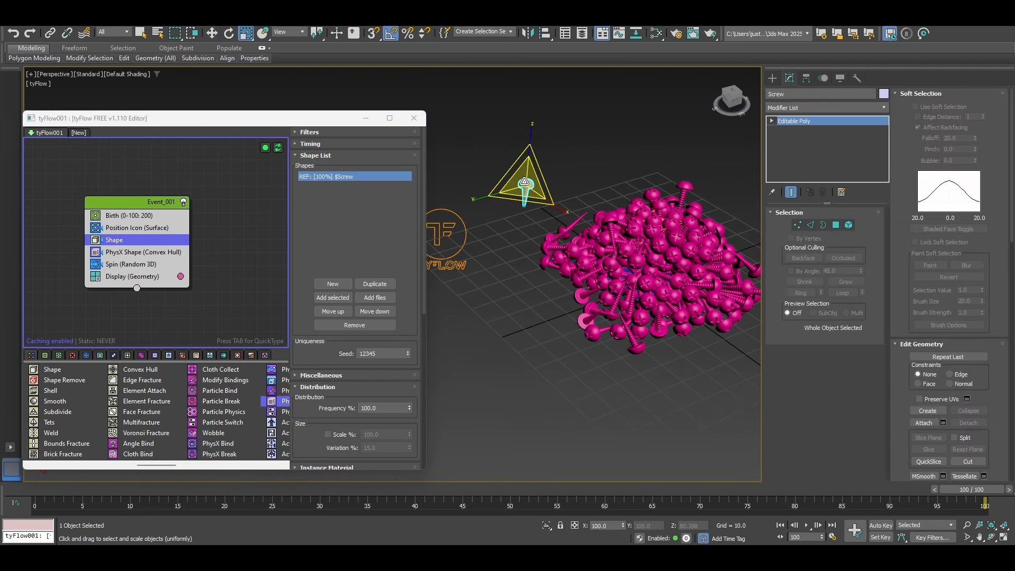
drag(523, 279, 527, 277)
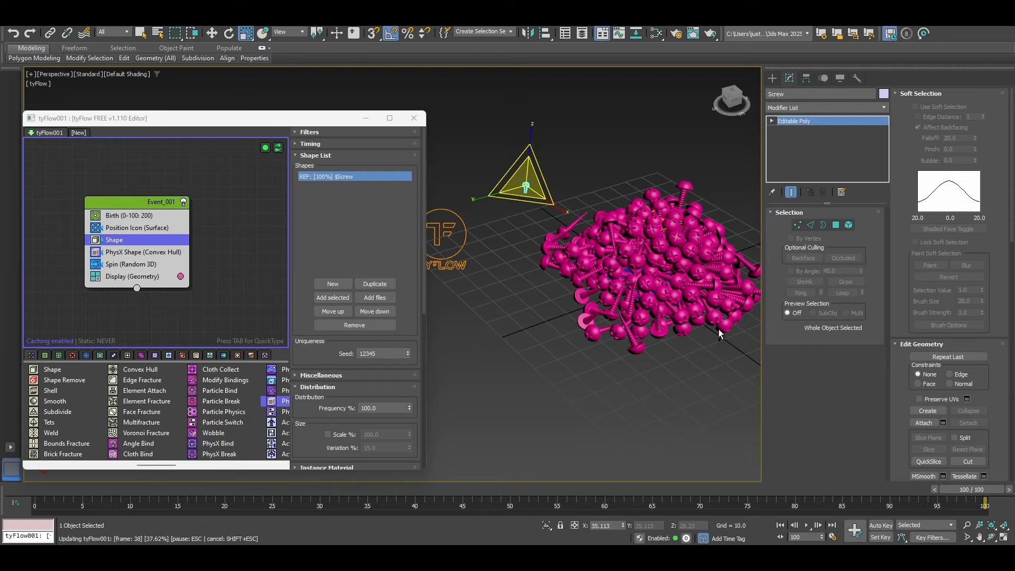
key(ctrl+z)
Scrub the simulation to frame 87 and examine the screw particles against the source screw and the tray.
drag(963, 496, 852, 502)
scroll(661, 265, up, 5)
scroll(625, 331, down, 2)
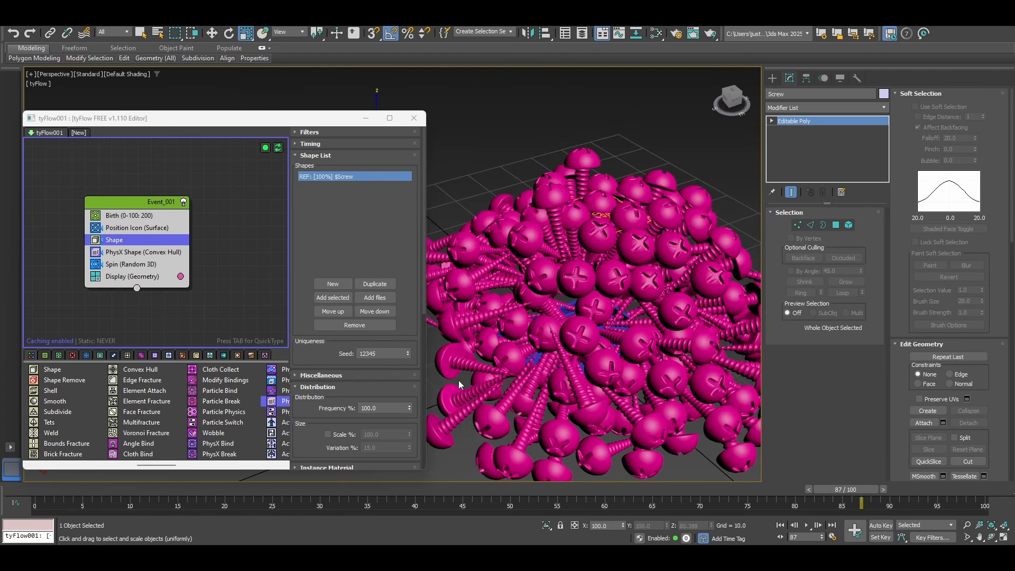
middle_drag(311, 188, 400, 216)
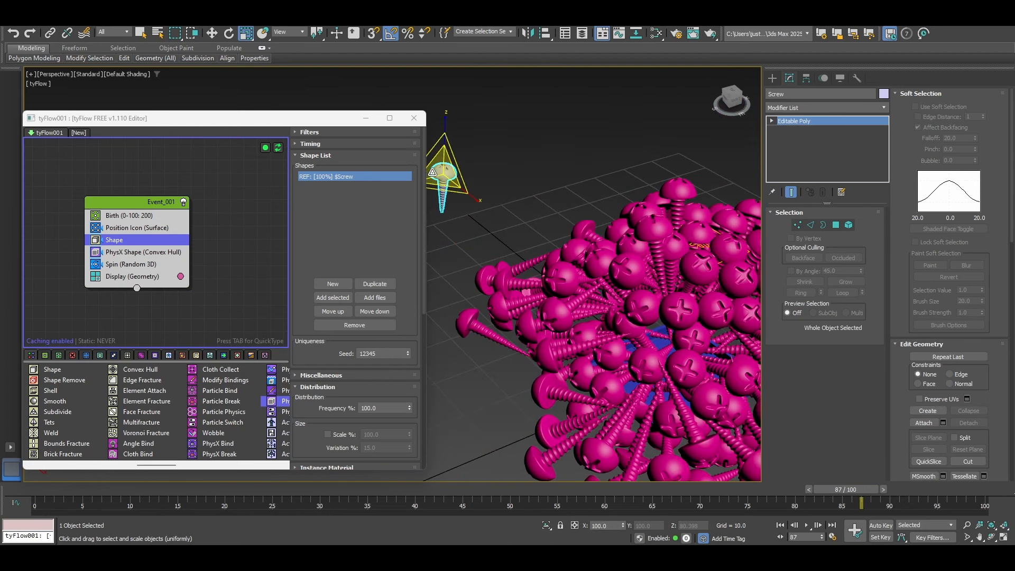
middle_drag(445, 254, 474, 237)
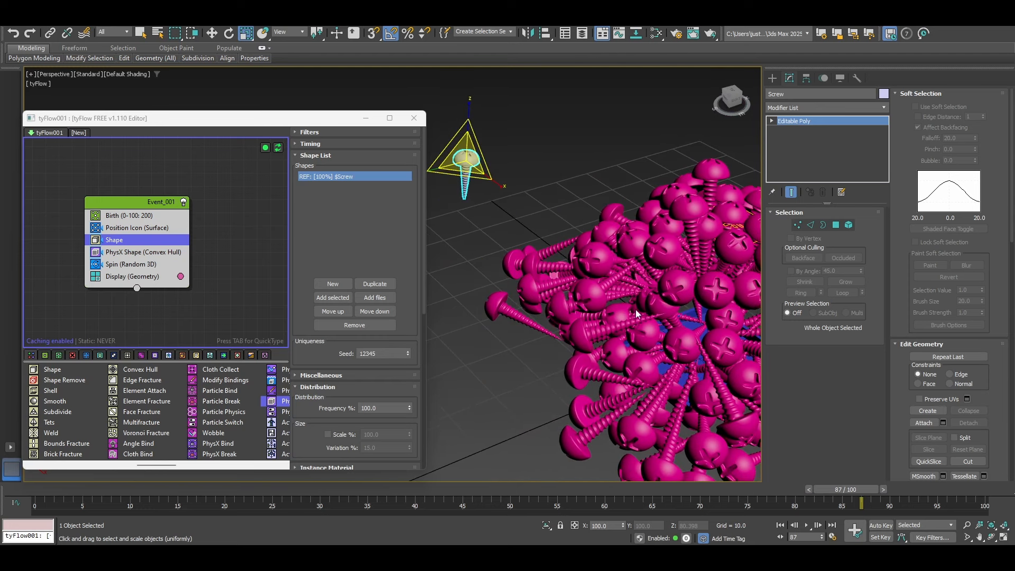
Enable size scaling for the Screw shape in the Shape operator and set Scale to 20%.
click(104, 252)
click(106, 242)
click(130, 254)
click(114, 243)
scroll(297, 393, down, 5)
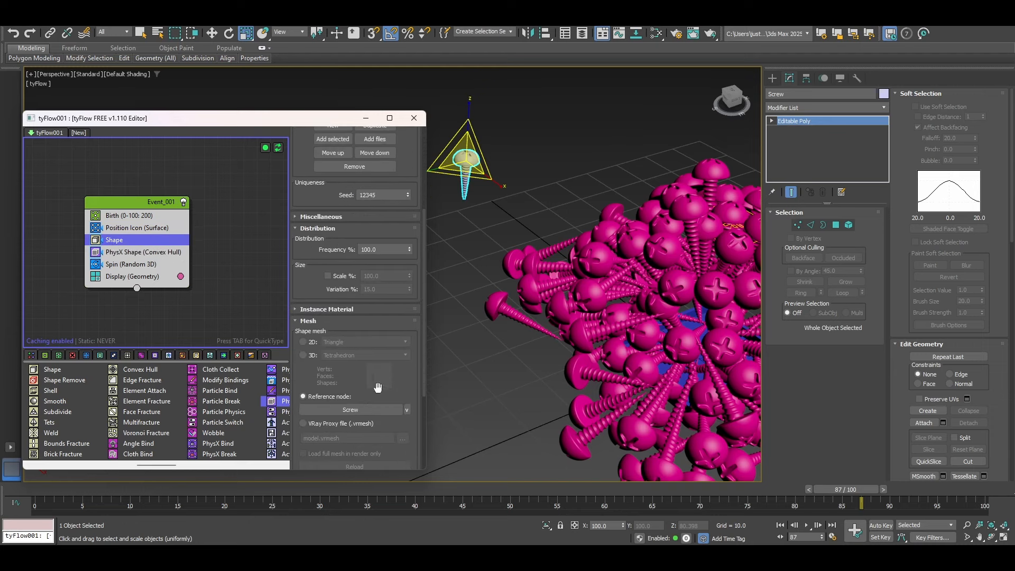
scroll(312, 431, down, 3)
scroll(307, 417, up, 4)
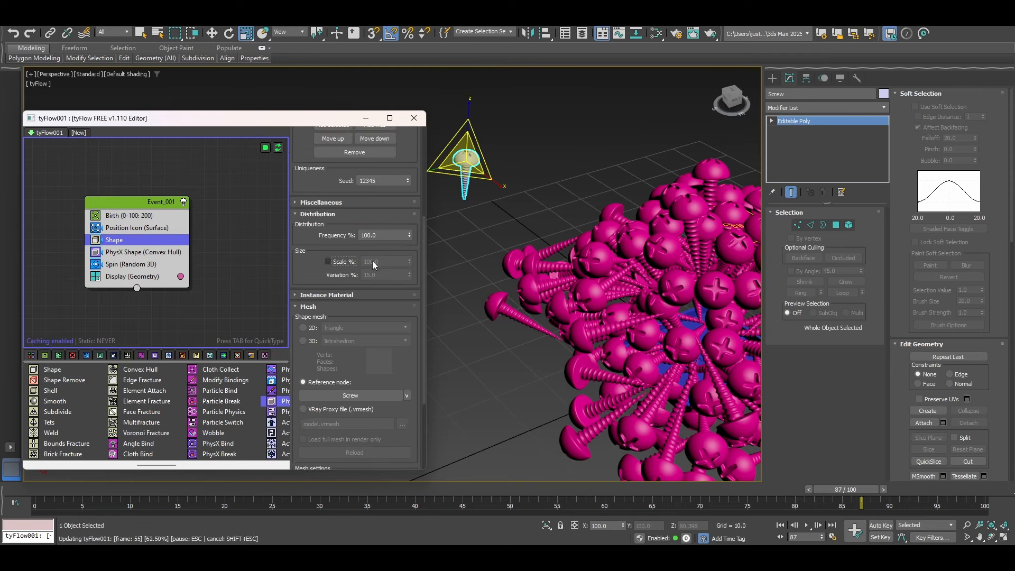
click(347, 262)
double_click(380, 261)
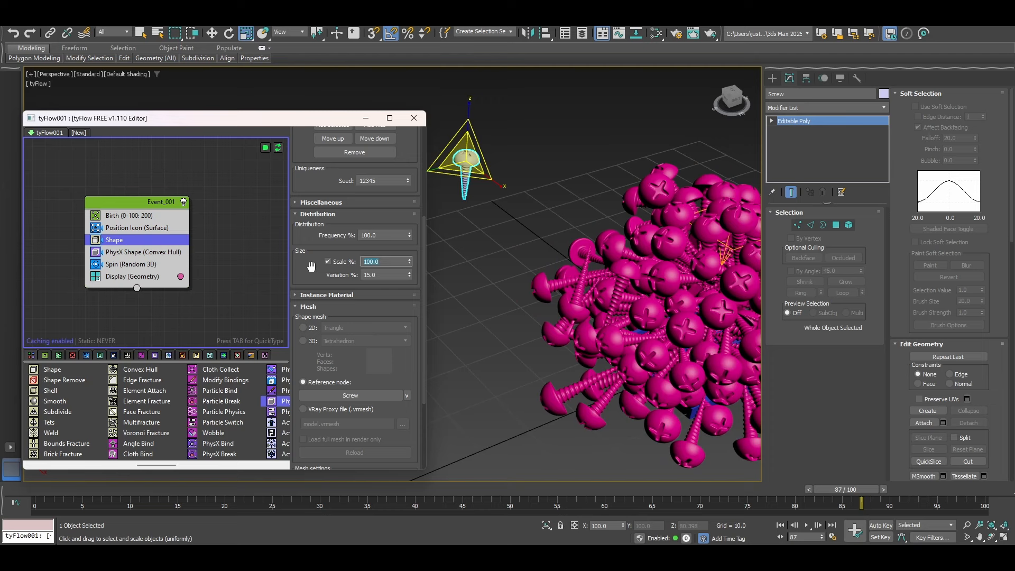
key(Return)
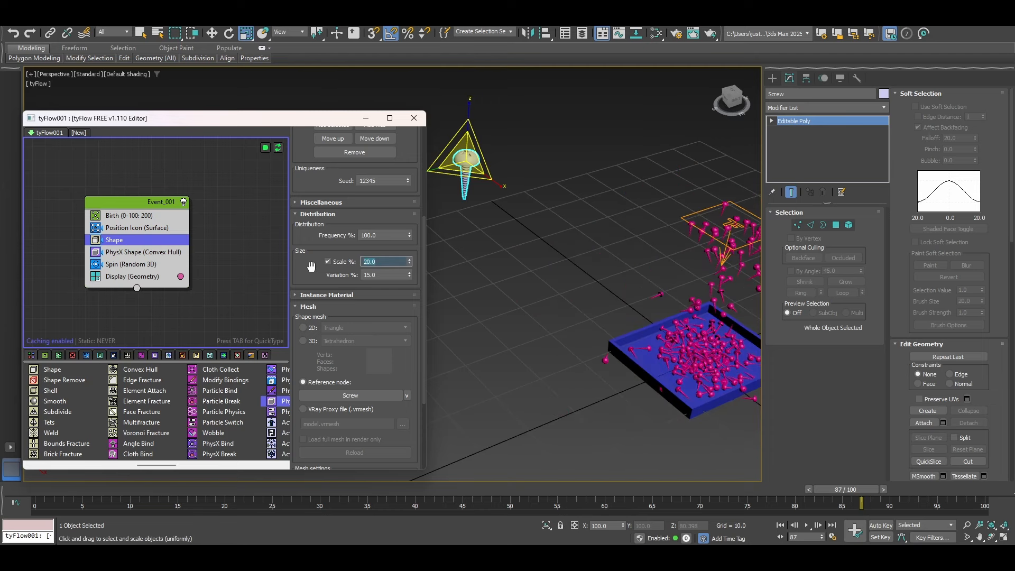
scroll(637, 359, up, 10)
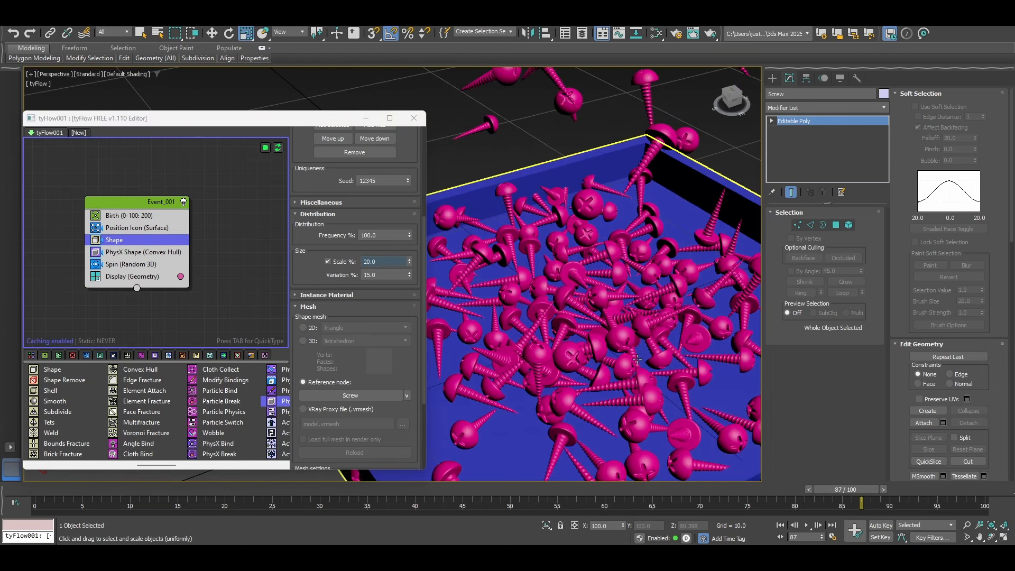
Set the Screw shape's Scale to 10% and check the particle size inside the tray.
drag(384, 262, 292, 275)
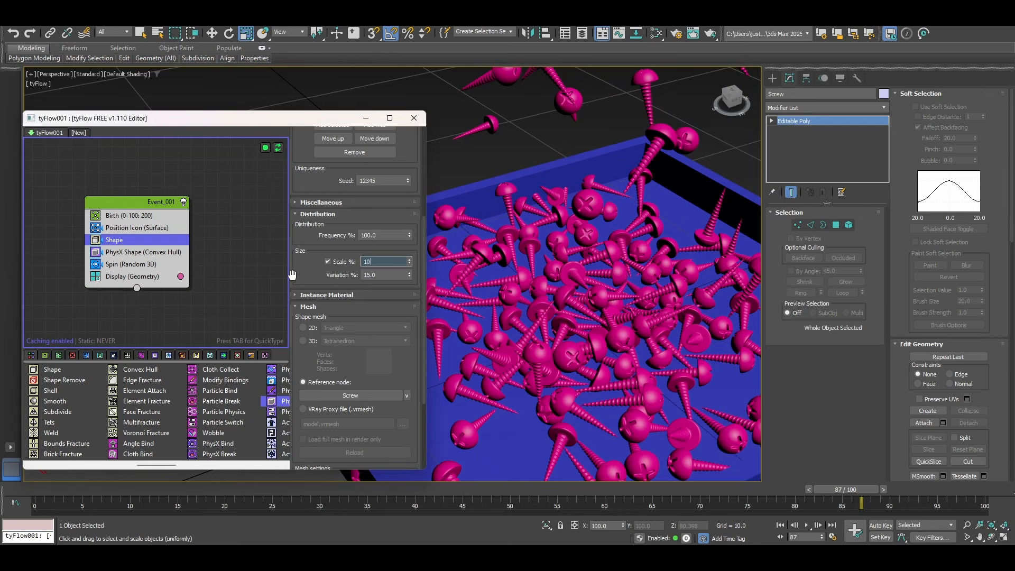
key(Return)
scroll(590, 369, up, 8)
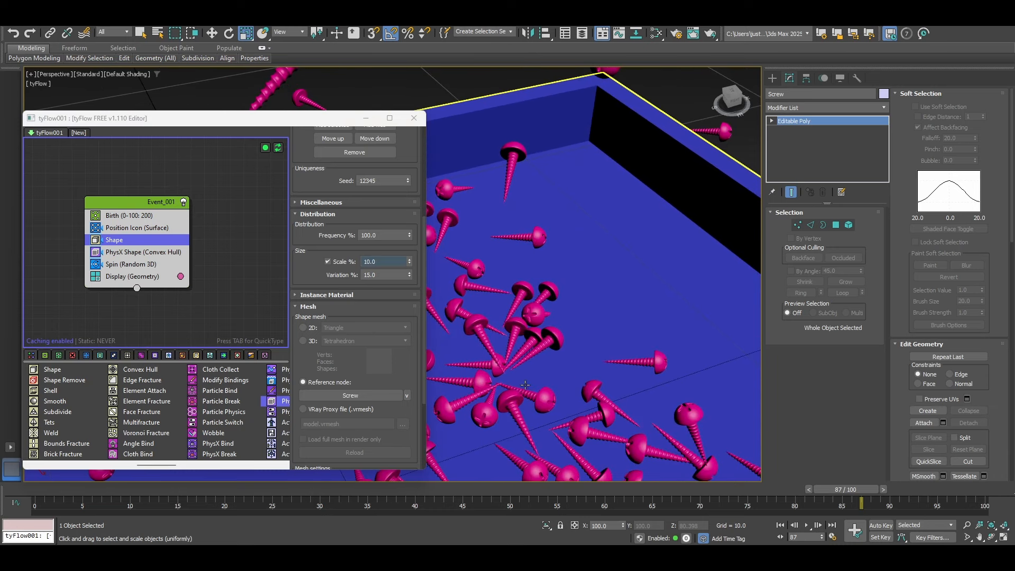
scroll(525, 385, down, 5)
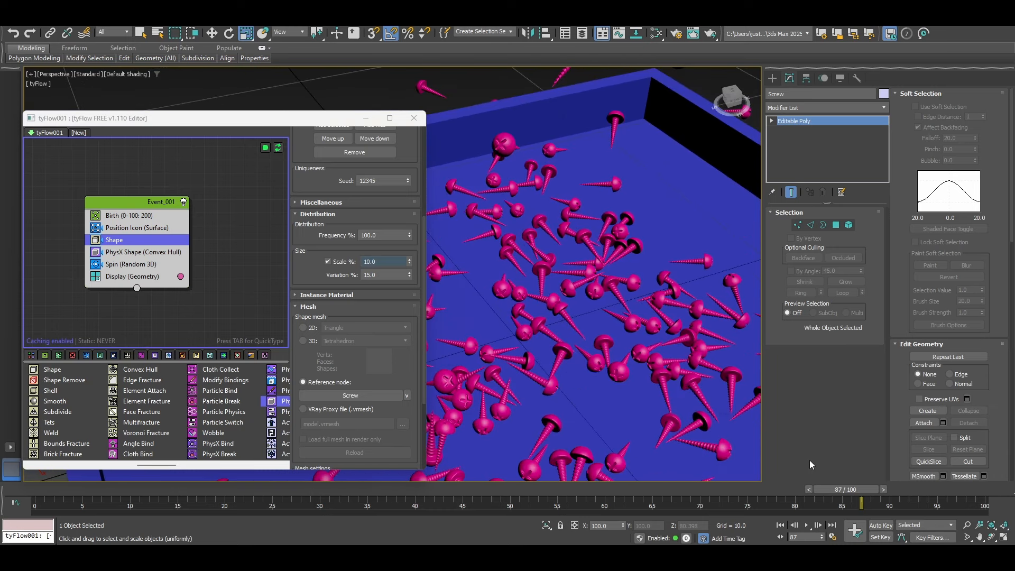
Scrub the simulation to frame 72 and examine the small screws and their mesh detail up close in the tray.
drag(855, 492, 727, 446)
scroll(574, 284, up, 7)
scroll(613, 275, up, 3)
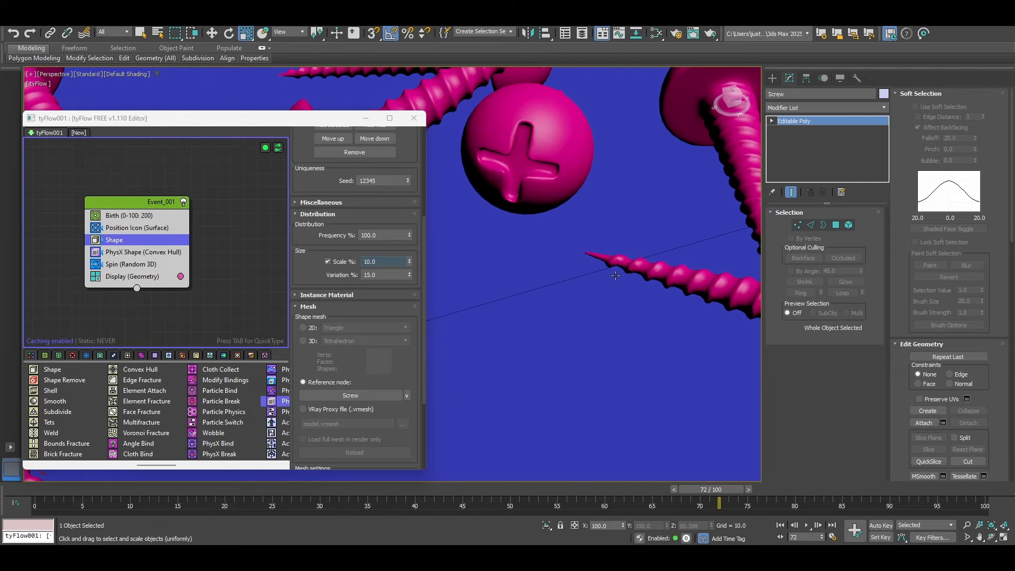
middle_drag(613, 276, 491, 273)
key(F4)
scroll(492, 273, down, 5)
key(F4)
scroll(592, 254, down, 4)
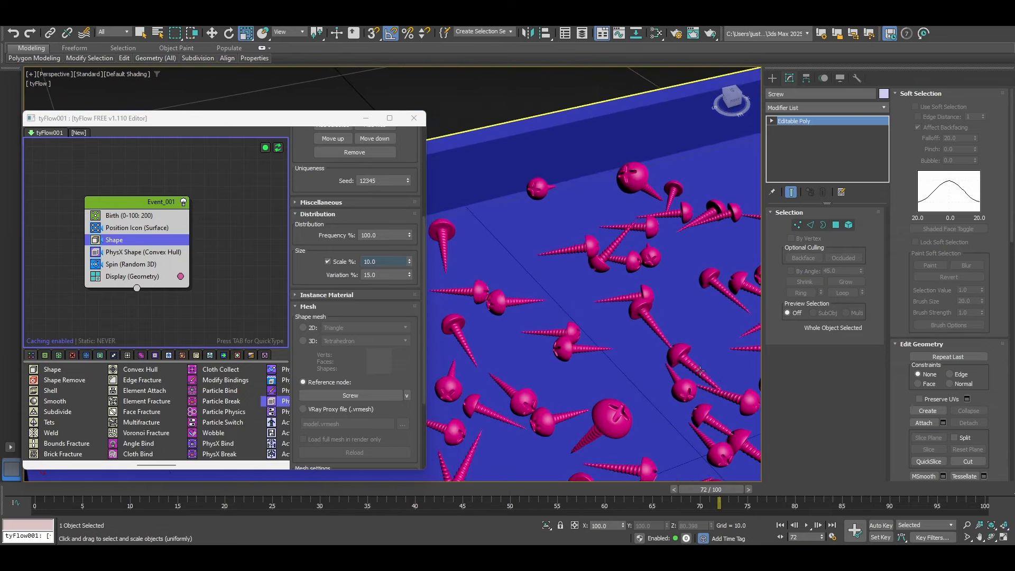
middle_drag(608, 238, 695, 350)
scroll(655, 328, down, 8)
scroll(469, 259, up, 3)
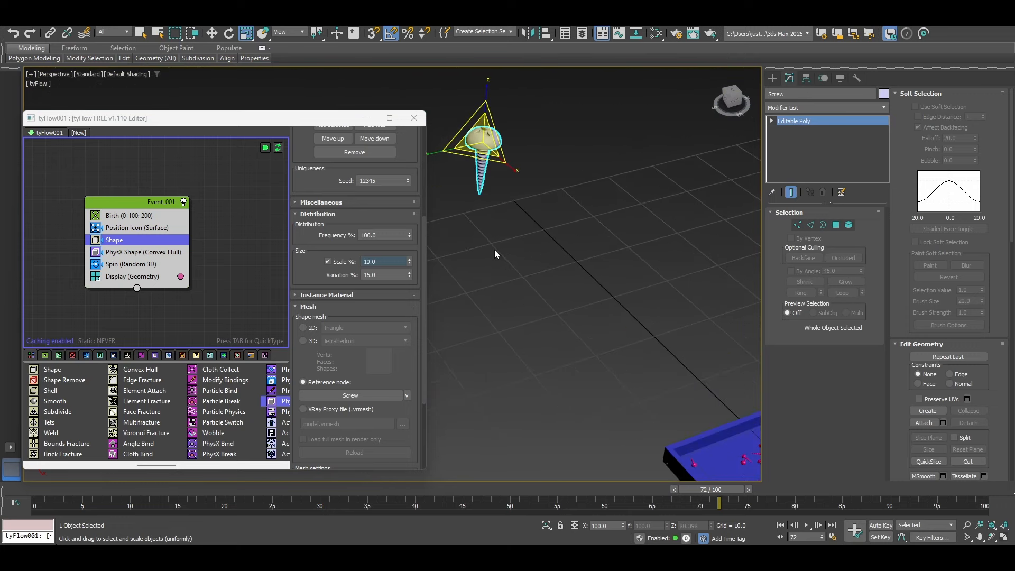
Frame the source screw's shaft in the Front view and enter Vertex level with nothing selected.
alt+middle_drag(496, 254, 474, 183)
scroll(474, 183, up, 6)
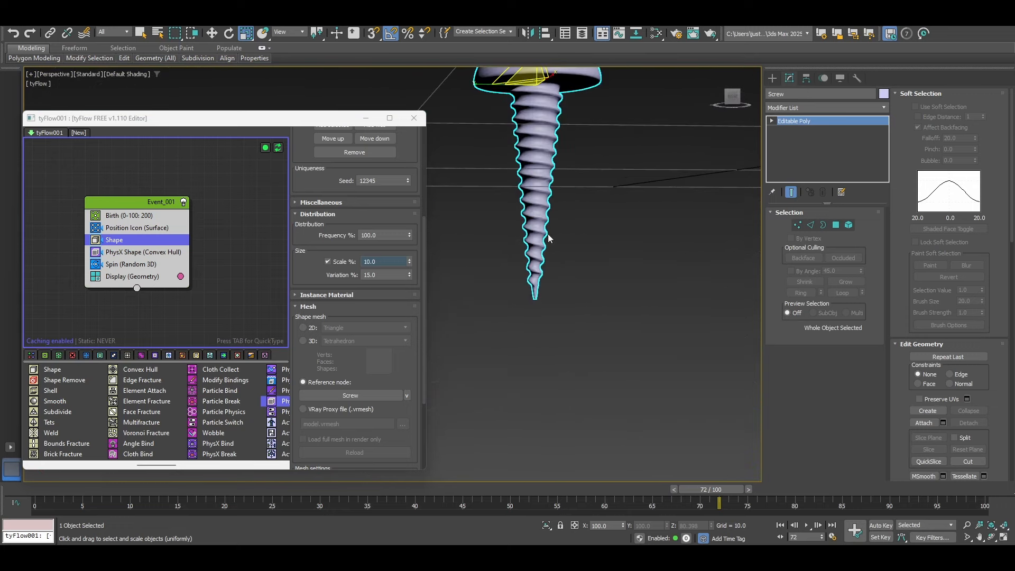
key(f)
middle_drag(548, 245, 661, 386)
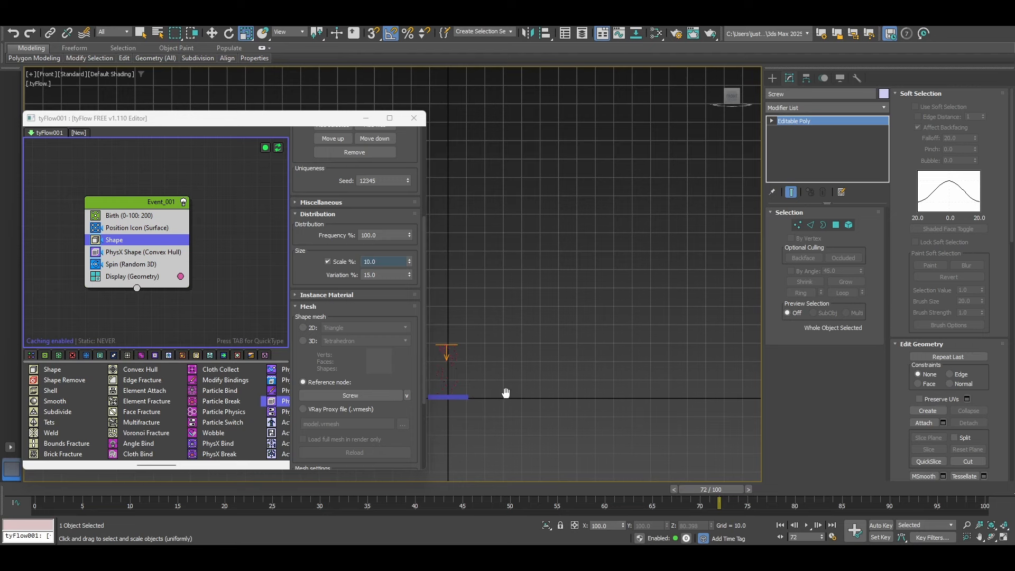
middle_drag(505, 392, 682, 365)
scroll(440, 389, up, 3)
middle_drag(439, 389, 669, 353)
scroll(669, 354, up, 5)
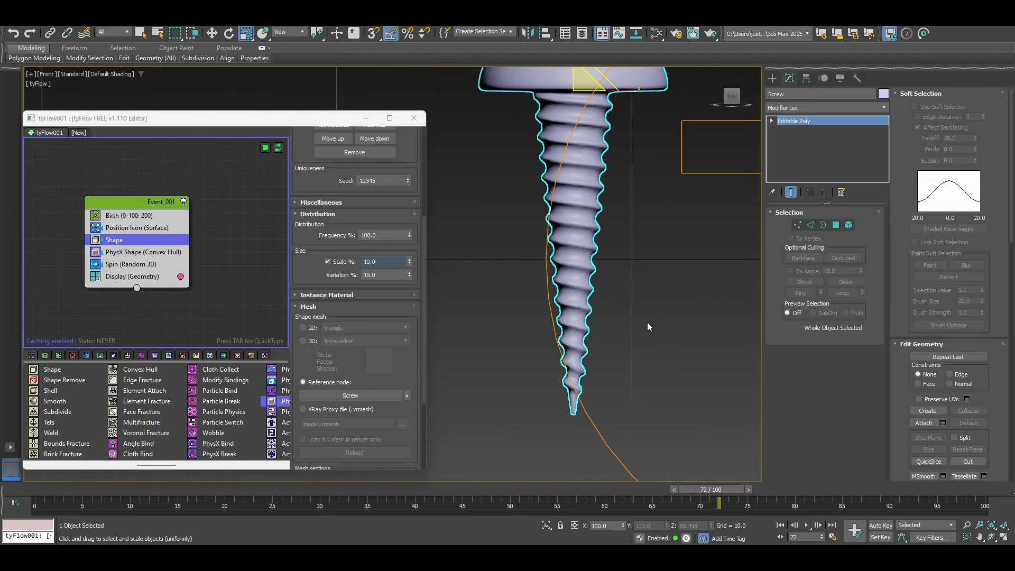
click(798, 225)
key(F4)
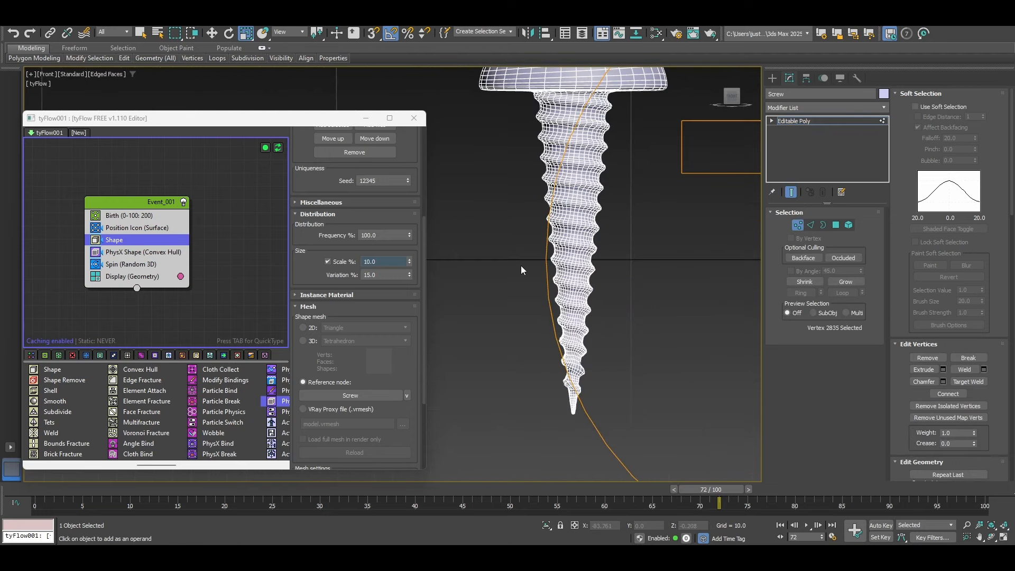
key(F4)
middle_drag(631, 299, 626, 314)
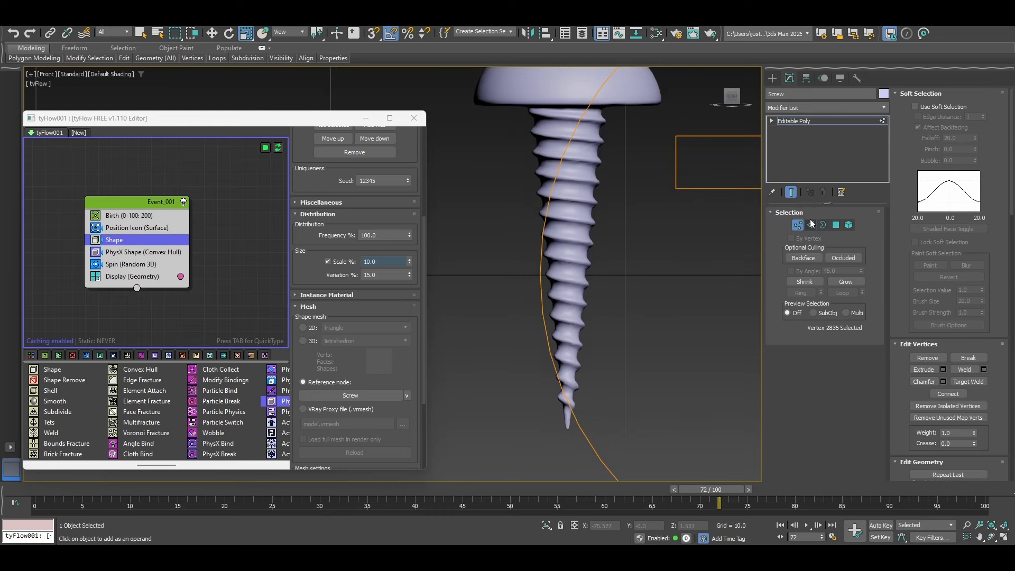
click(637, 238)
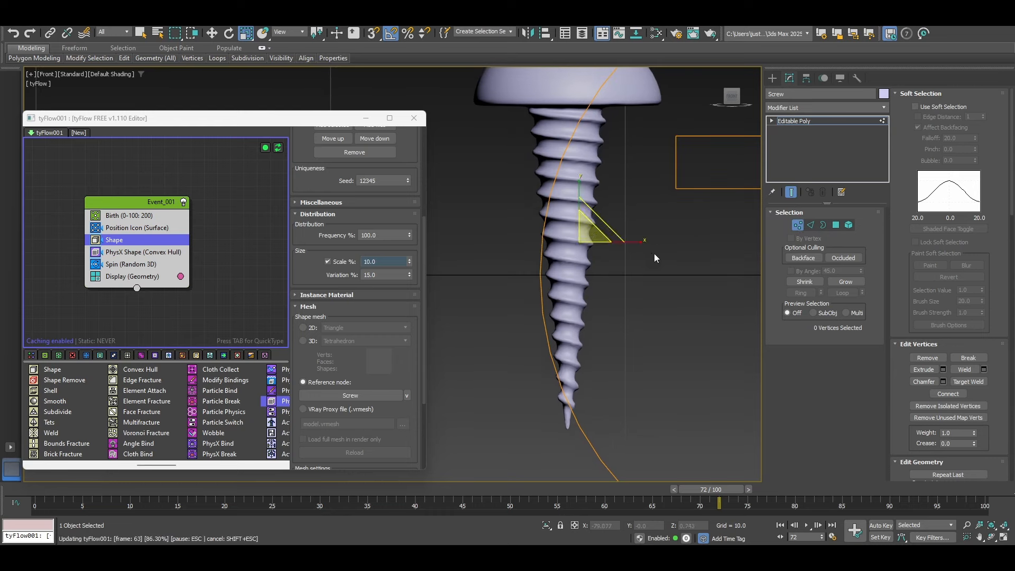
Display the screw as wireframe and select edges on the shaft at Edge level to examine the thread's edge flow.
key(F3)
scroll(629, 270, up, 3)
click(811, 225)
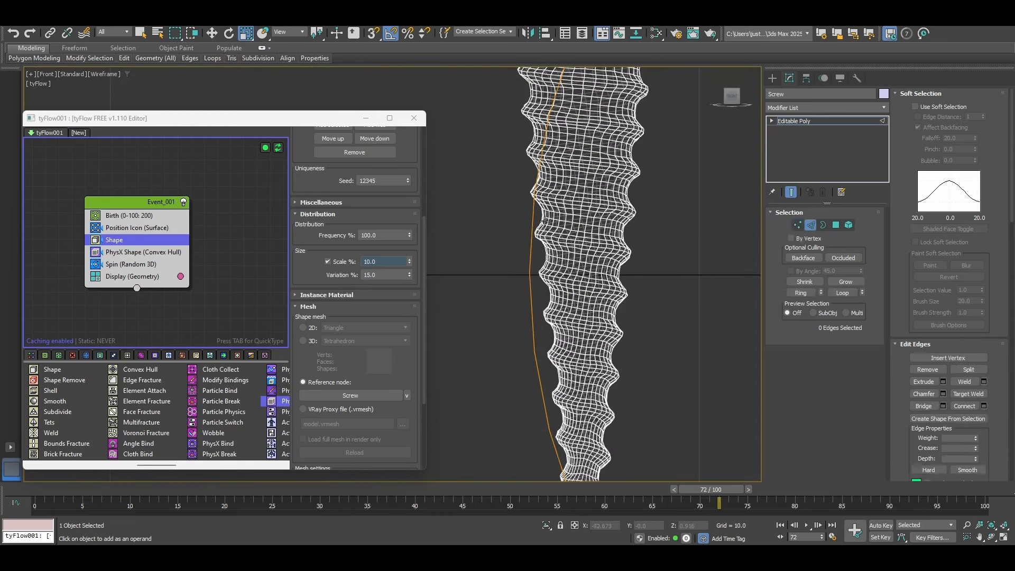
scroll(705, 245, down, 3)
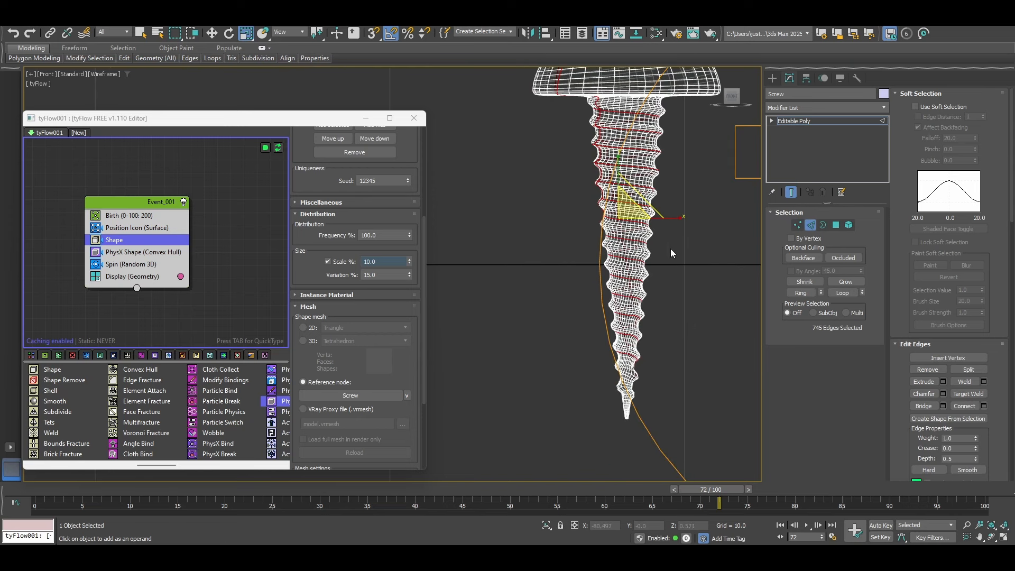
scroll(643, 241, up, 3)
click(629, 239)
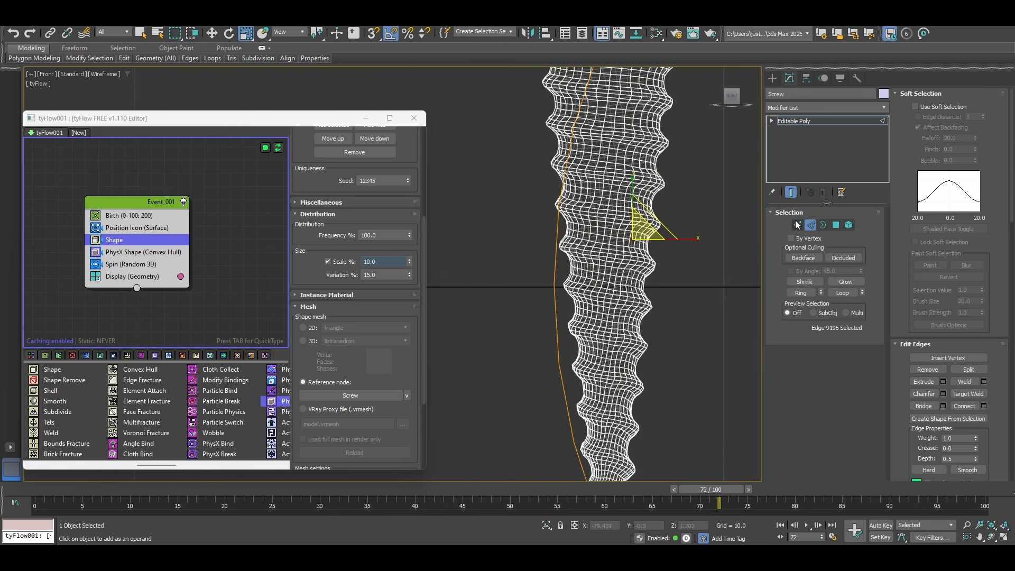
Return to Vertex level, select a vertex on the shaft's thread, and display the screw shaded with edged faces.
click(798, 225)
scroll(704, 244, down, 2)
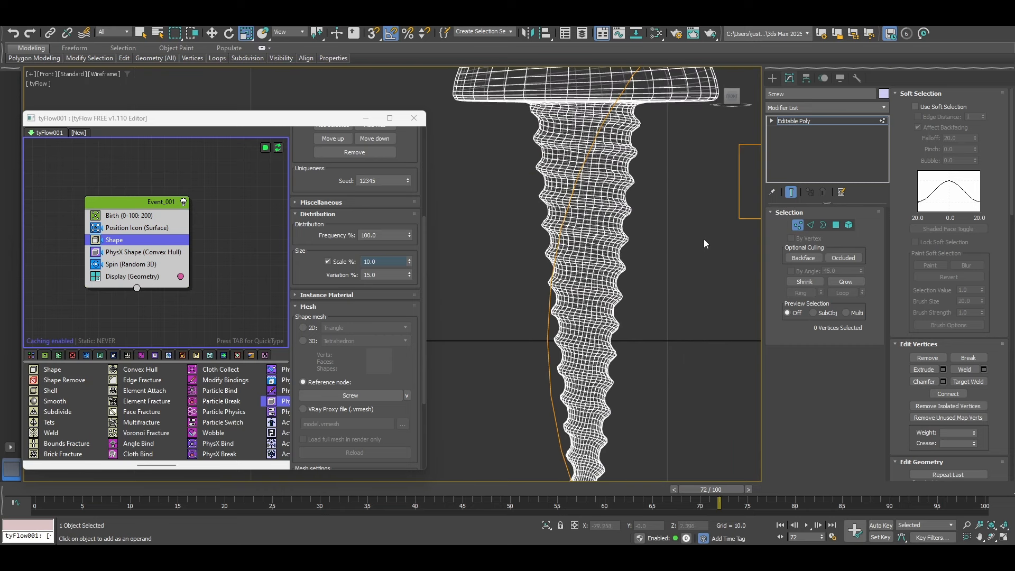
click(618, 215)
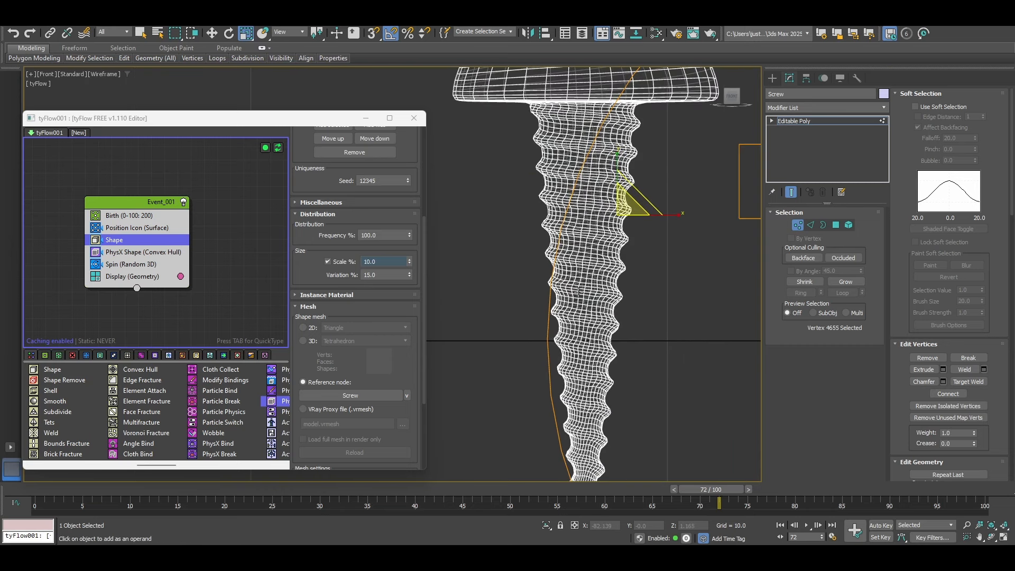
scroll(580, 291, up, 2)
key(F3)
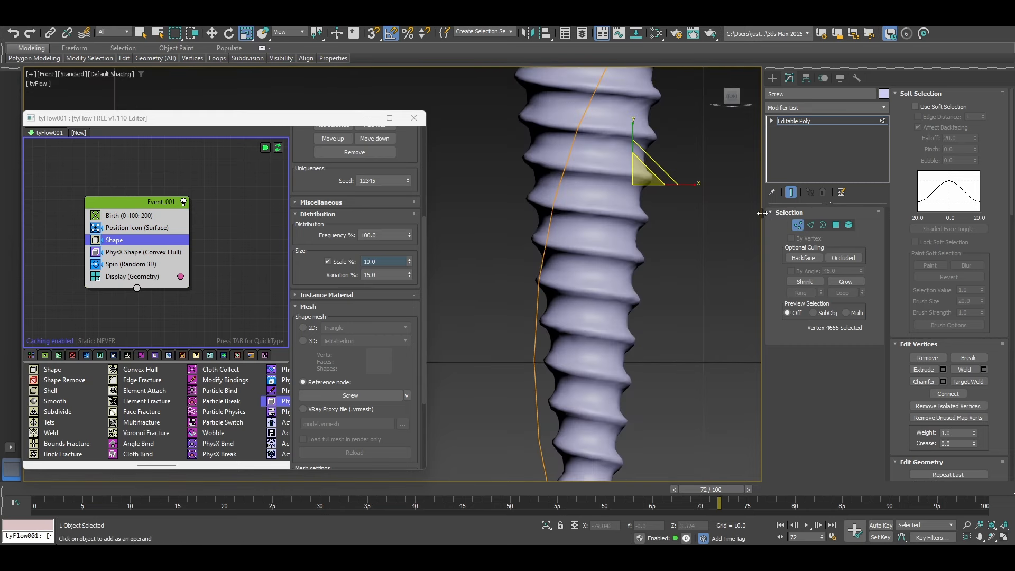
click(217, 58)
key(F4)
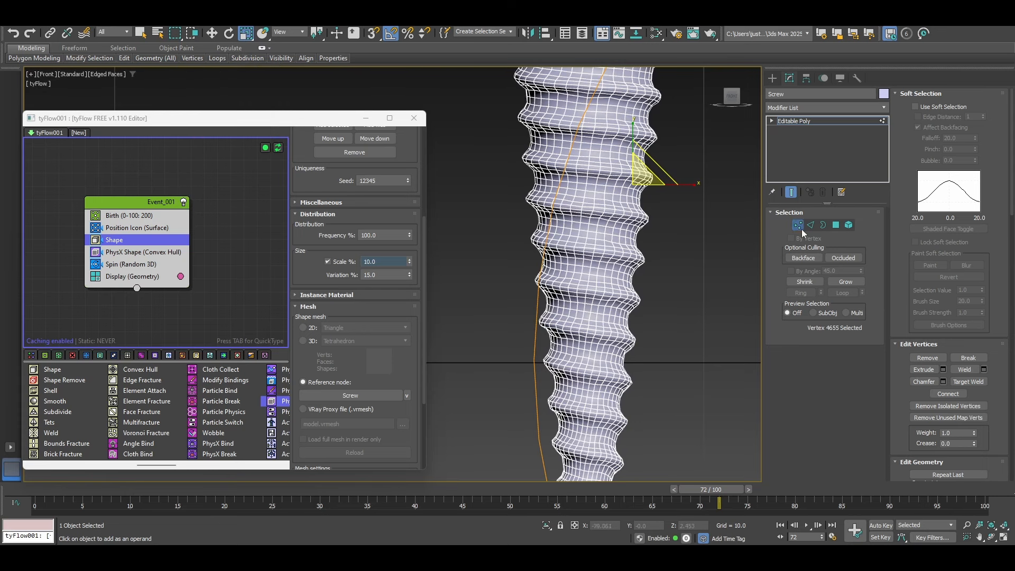
Select a band of vertices across the middle of the screw's shaft and activate the Move tool.
click(658, 302)
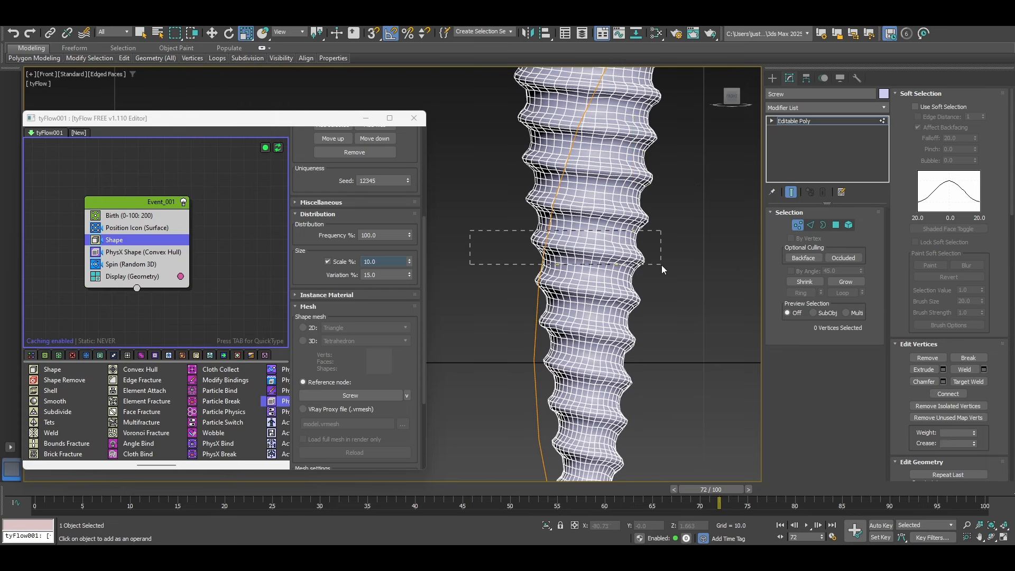
drag(663, 270, 671, 235)
click(487, 215)
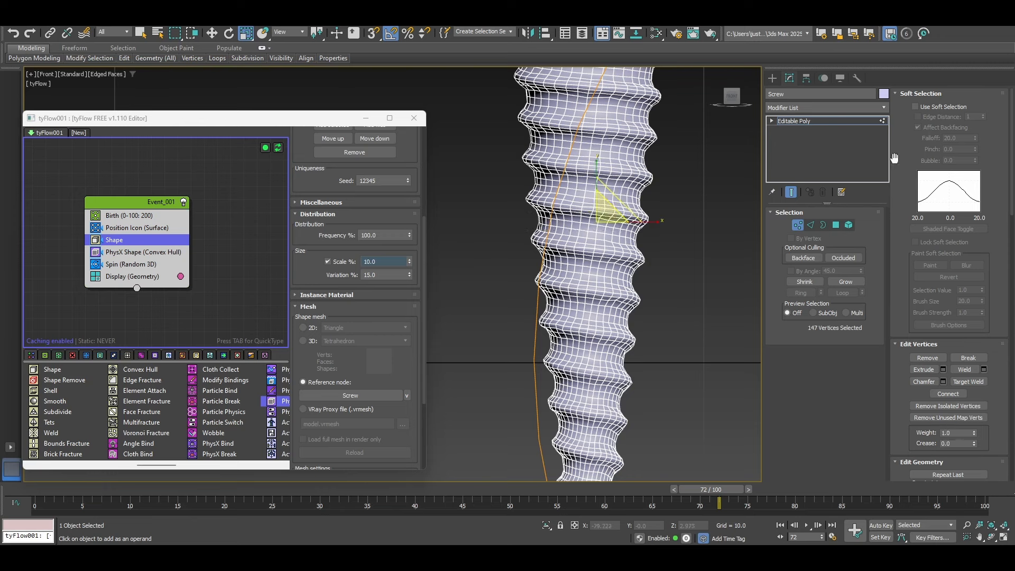
click(211, 33)
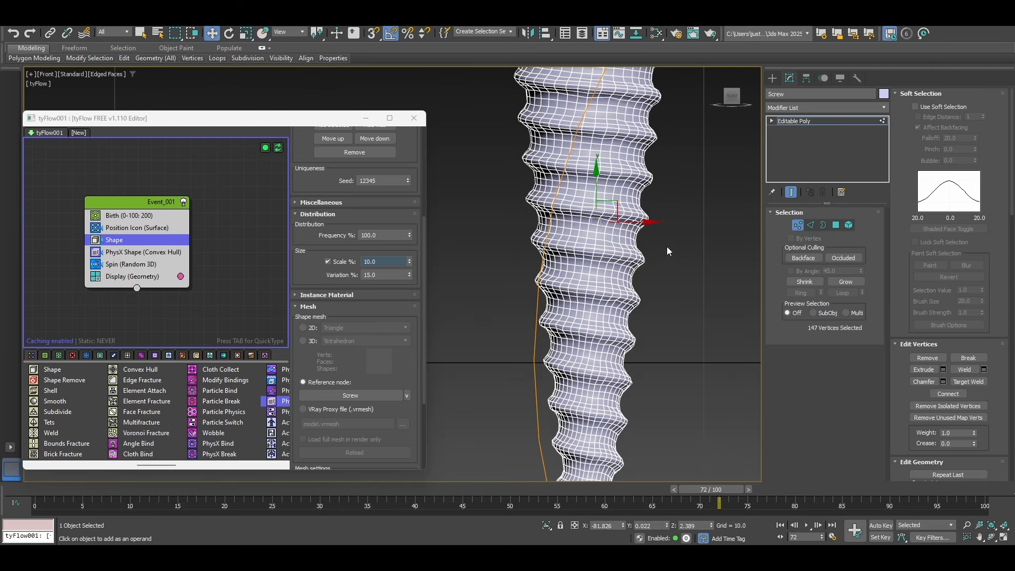
Switch to the Perspective view, clear the vertex selection, and leave Vertex level with the screw deselected.
key(p)
scroll(601, 249, down, 6)
alt+middle_drag(601, 249, 652, 256)
click(652, 256)
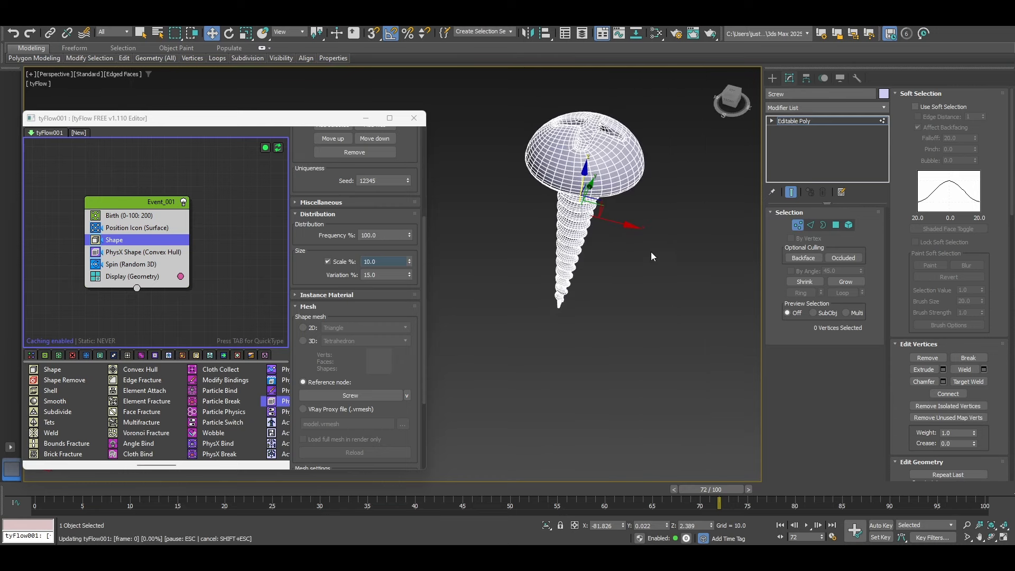
click(798, 225)
click(662, 220)
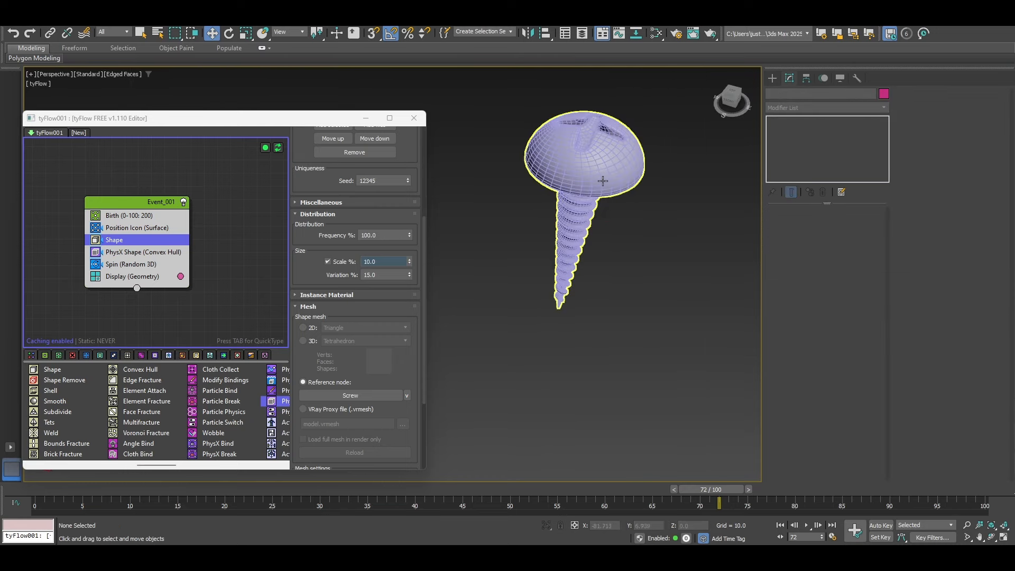
Reselect the screw at Vertex level and close the tyFlow editor, leaving no vertices selected.
click(603, 181)
click(798, 225)
click(798, 225)
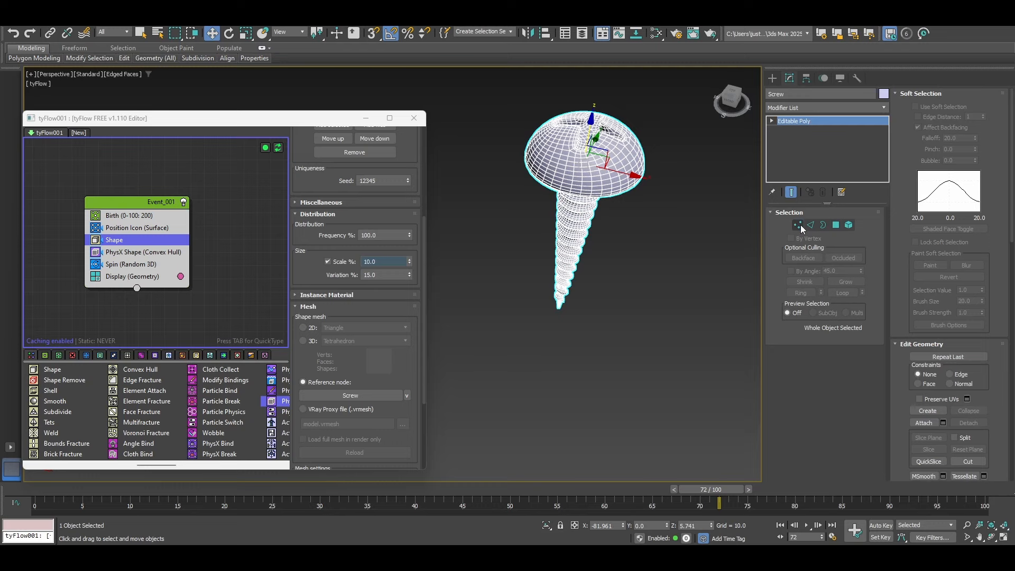
click(798, 225)
mouse_move(155, 58)
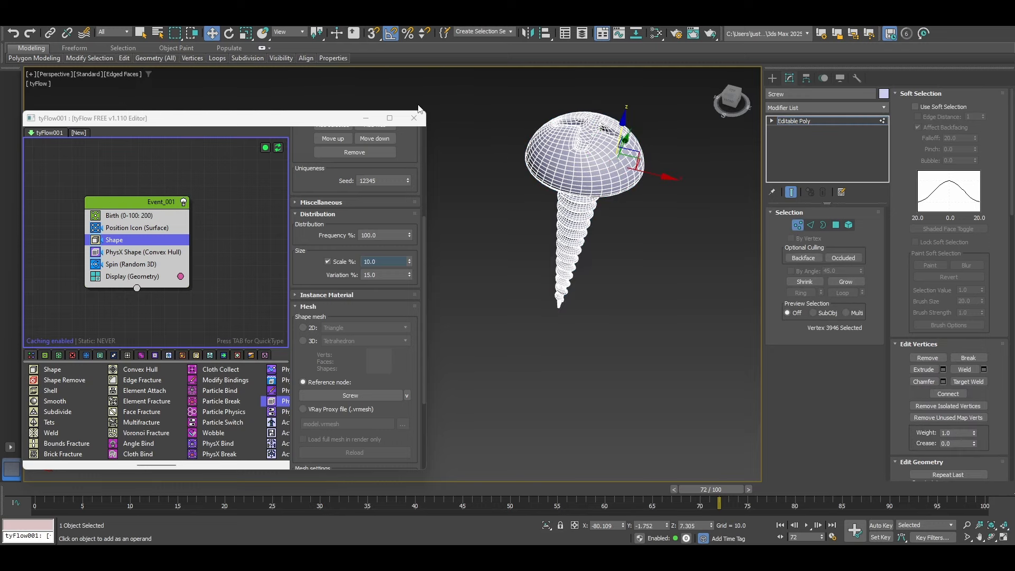
click(415, 118)
alt+middle_drag(547, 270, 577, 239)
middle_drag(616, 276, 594, 248)
click(626, 252)
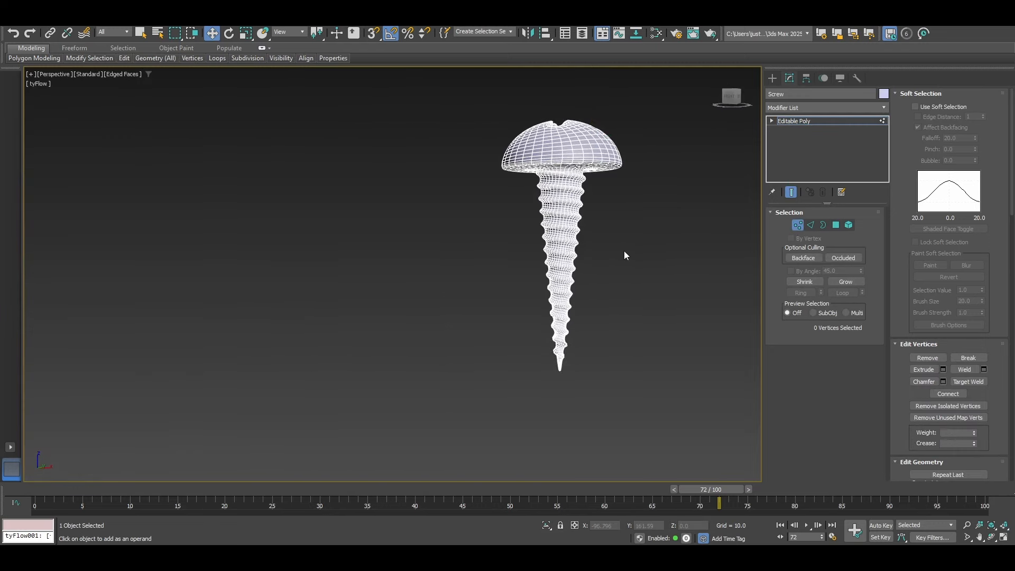
Show the screw shaded without edges in the Front view, and leave Vertex level with nothing selected.
key(f)
key(F4)
scroll(529, 261, down, 5)
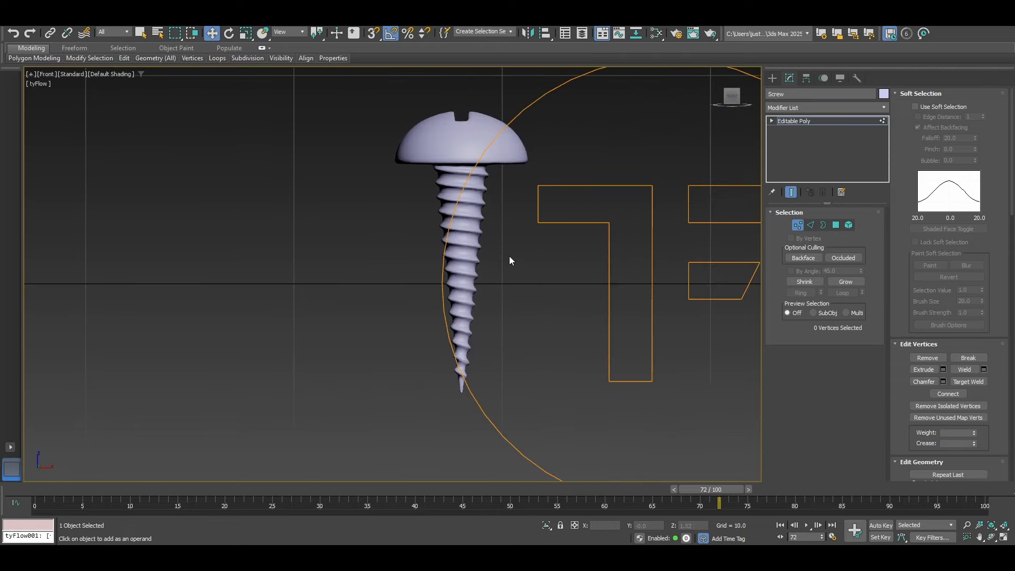
click(470, 260)
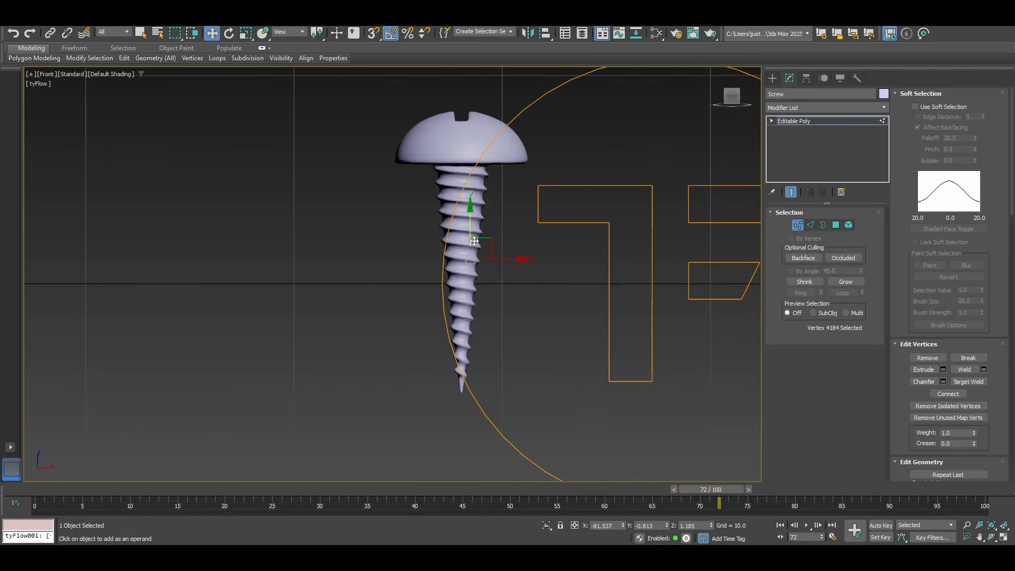
click(394, 250)
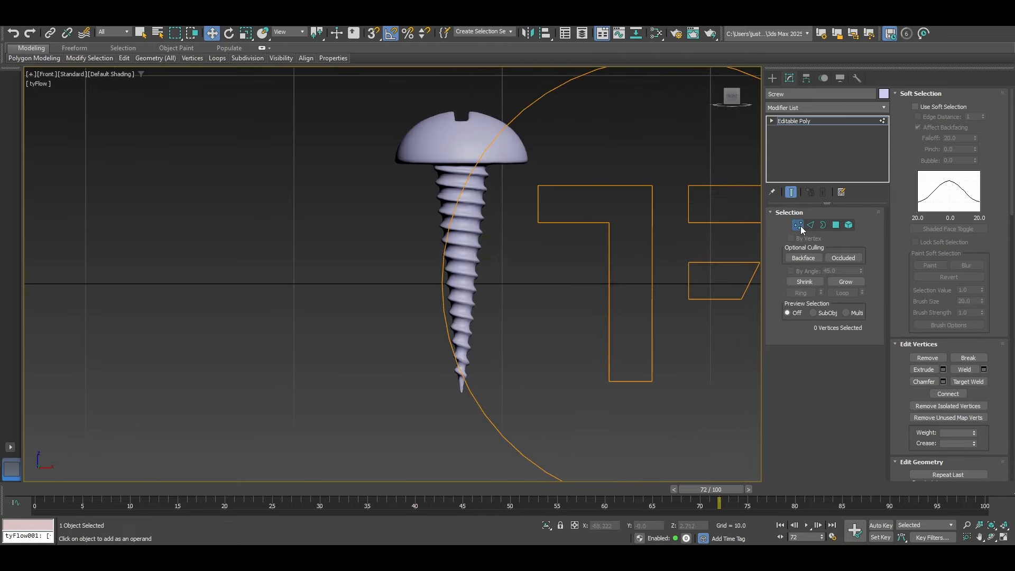
click(798, 225)
click(529, 280)
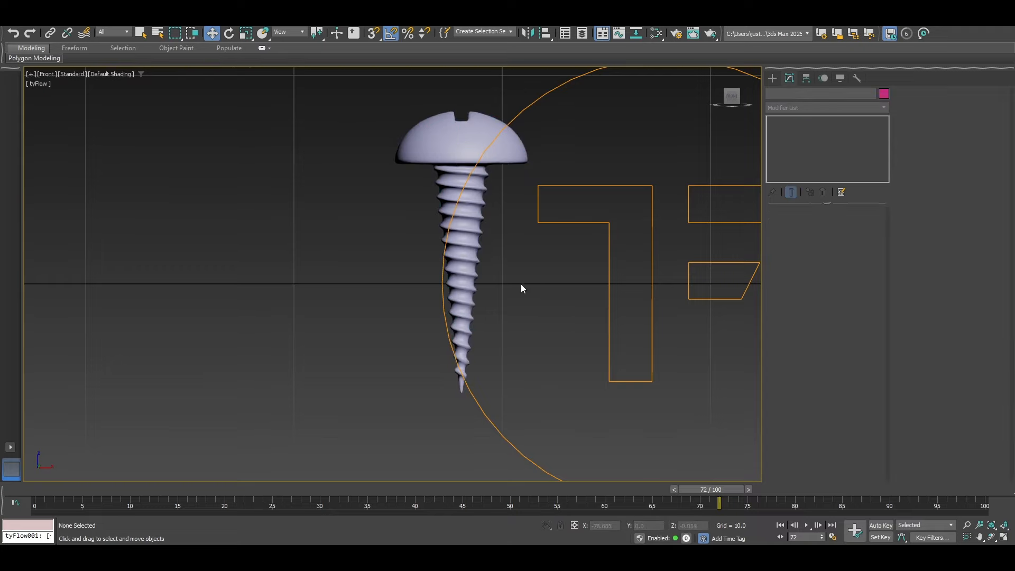
Reselect the screw and select a band of vertices around the middle of its shaft at Vertex level.
drag(518, 267, 497, 277)
click(547, 274)
click(467, 254)
click(798, 225)
click(408, 255)
scroll(461, 260, up, 5)
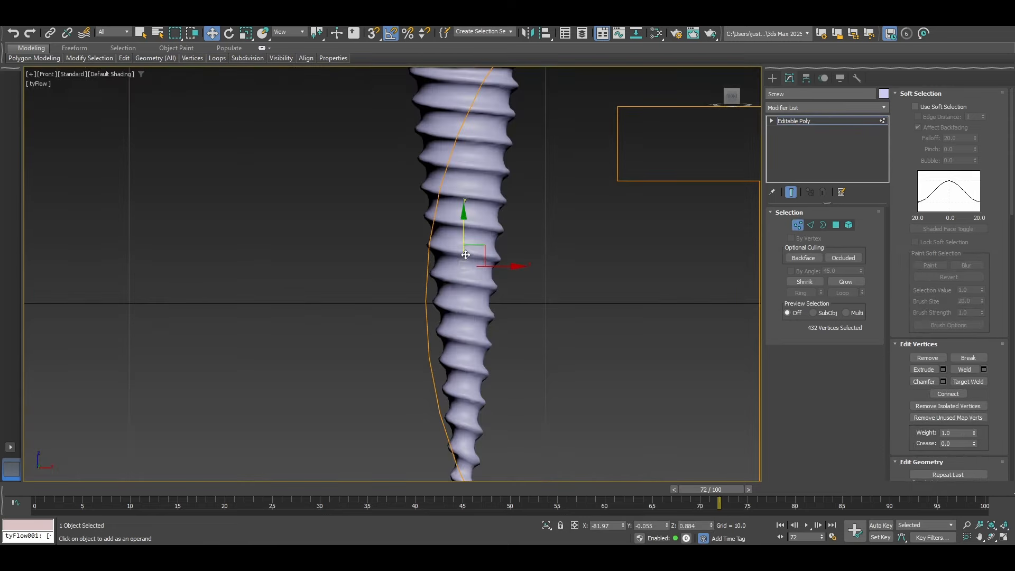
Convert the screw to Editable Poly and enter Vertex level with edged faces shown and no vertices selected.
right_click(466, 255)
mouse_move(550, 394)
click(581, 399)
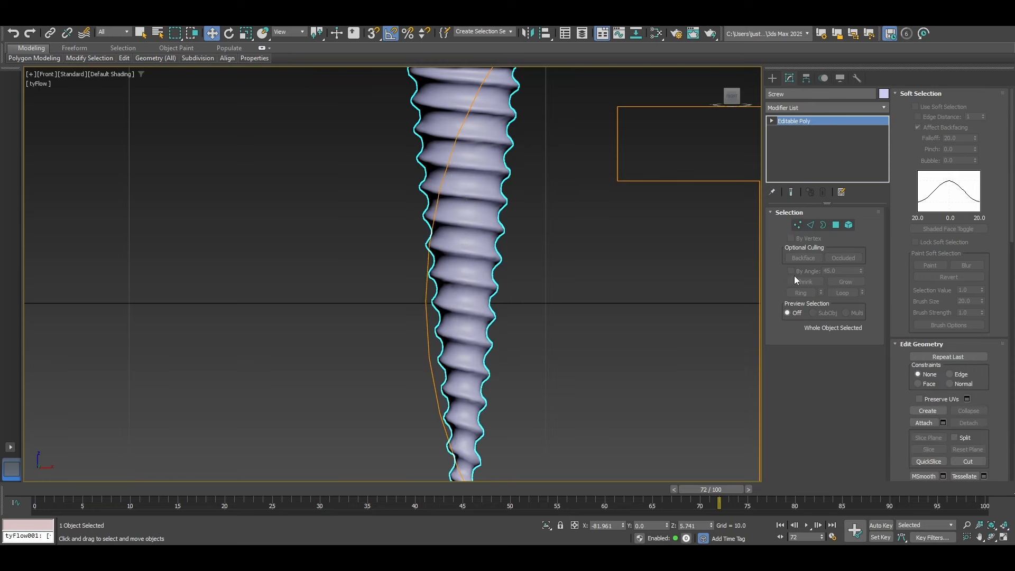
click(797, 226)
key(F4)
click(393, 247)
Select the spiral edge loop running along the screw's thread at Edge level.
scroll(382, 226, up, 5)
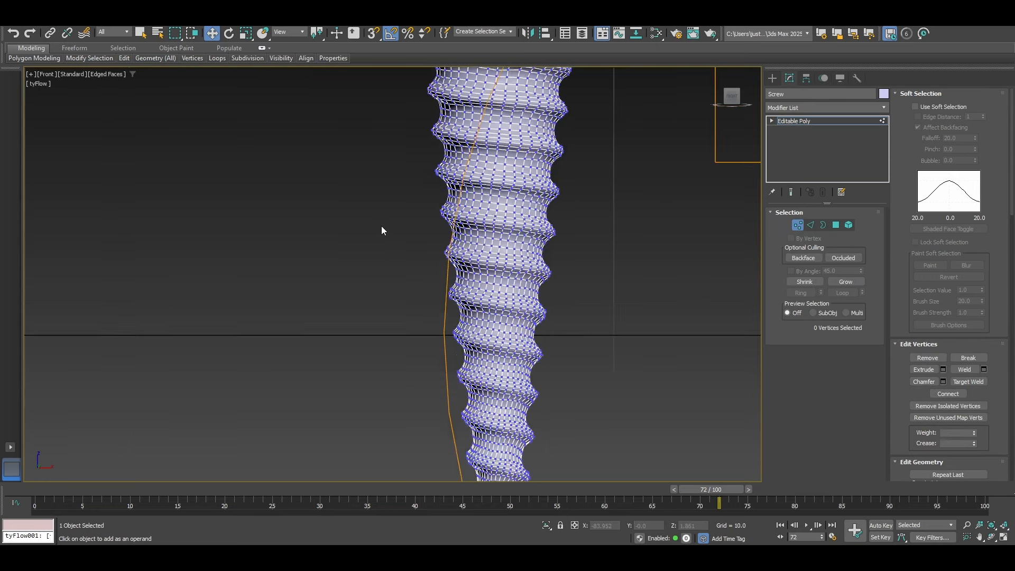
middle_drag(447, 240, 358, 240)
scroll(423, 257, down, 3)
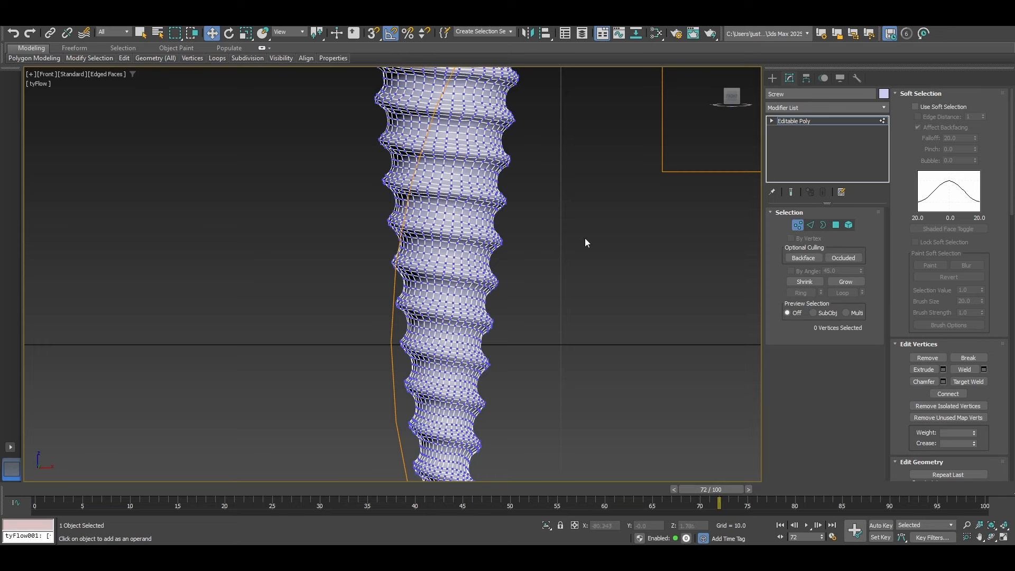
click(814, 224)
double_click(482, 268)
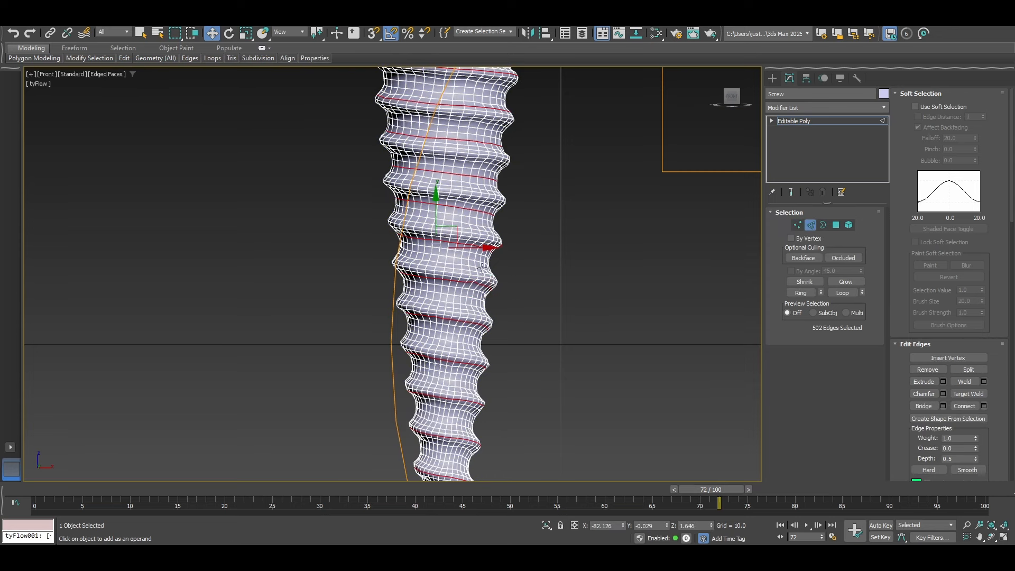
Remove the upper and lower parts of the thread loop from the selection, keeping only edges at mid-shaft.
scroll(487, 266, down, 6)
drag(394, 136, 622, 242)
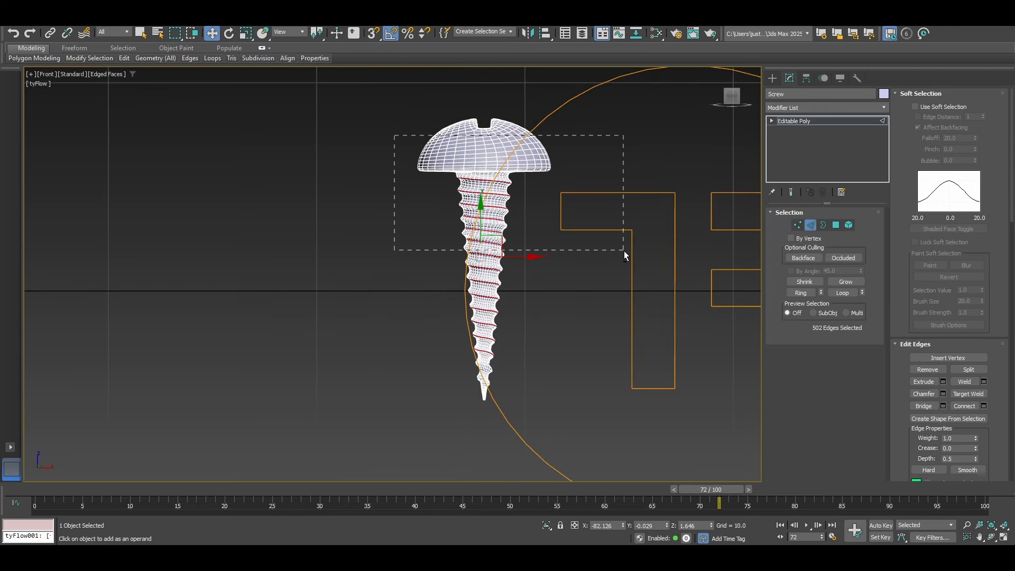
alt+drag(412, 295, 411, 289)
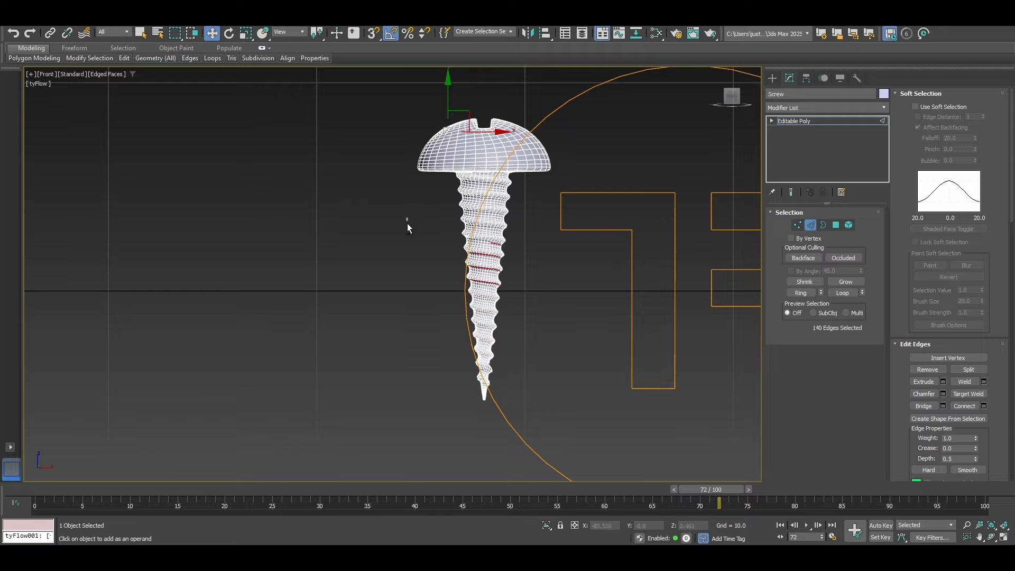
alt+drag(407, 224, 544, 264)
alt+drag(469, 295, 440, 275)
scroll(549, 276, down, 2)
scroll(548, 297, up, 9)
scroll(606, 270, down, 2)
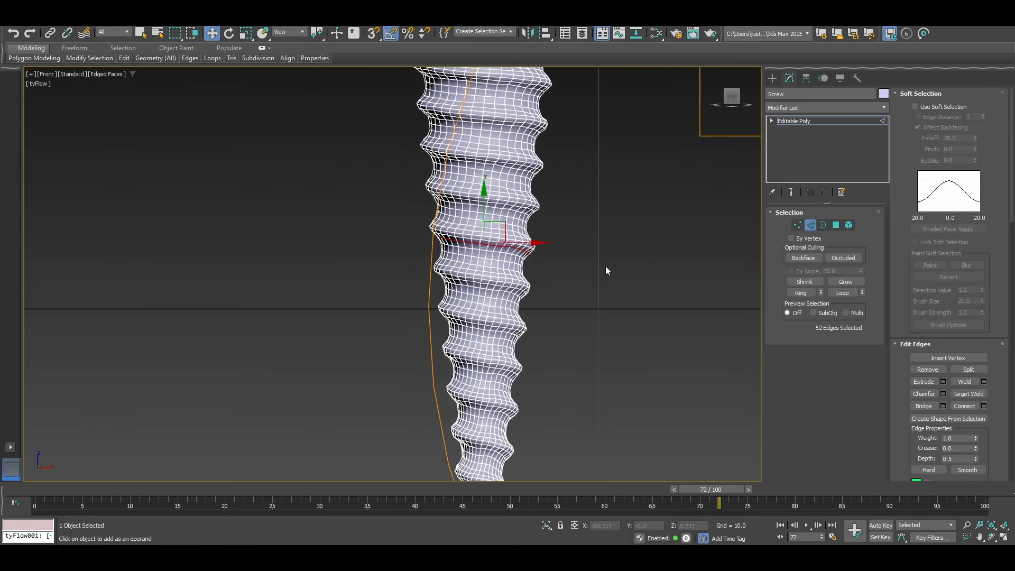
Enable Soft Selection with a falloff of 3.828 and remove the edges around the head from the selection.
click(942, 106)
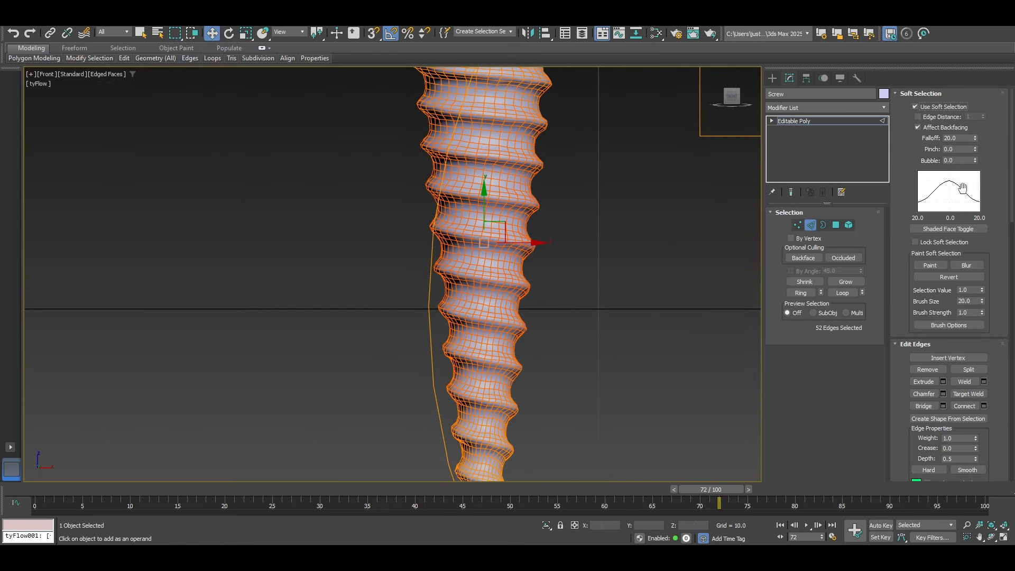
drag(975, 139, 979, 176)
scroll(629, 219, down, 5)
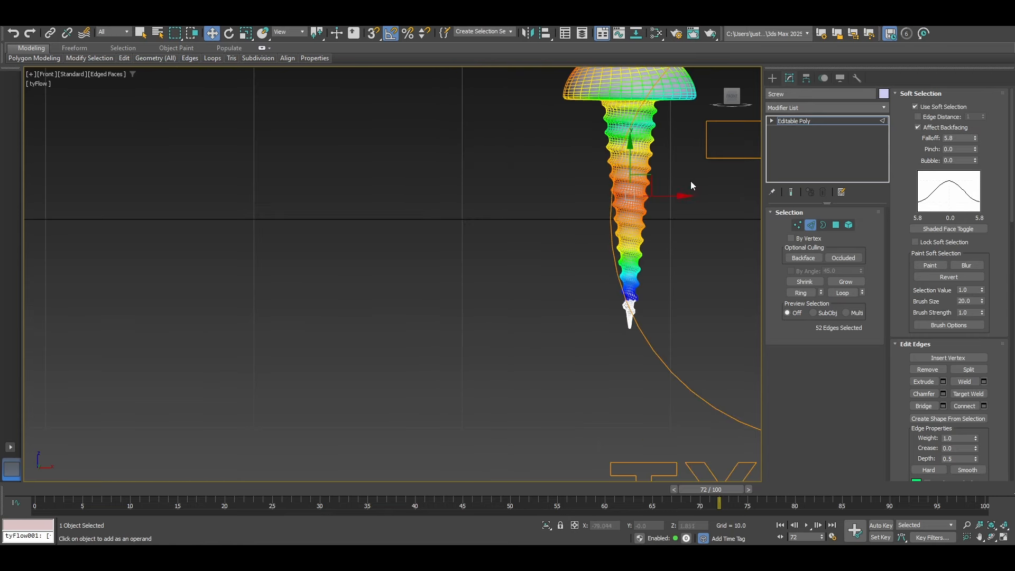
drag(976, 141, 977, 157)
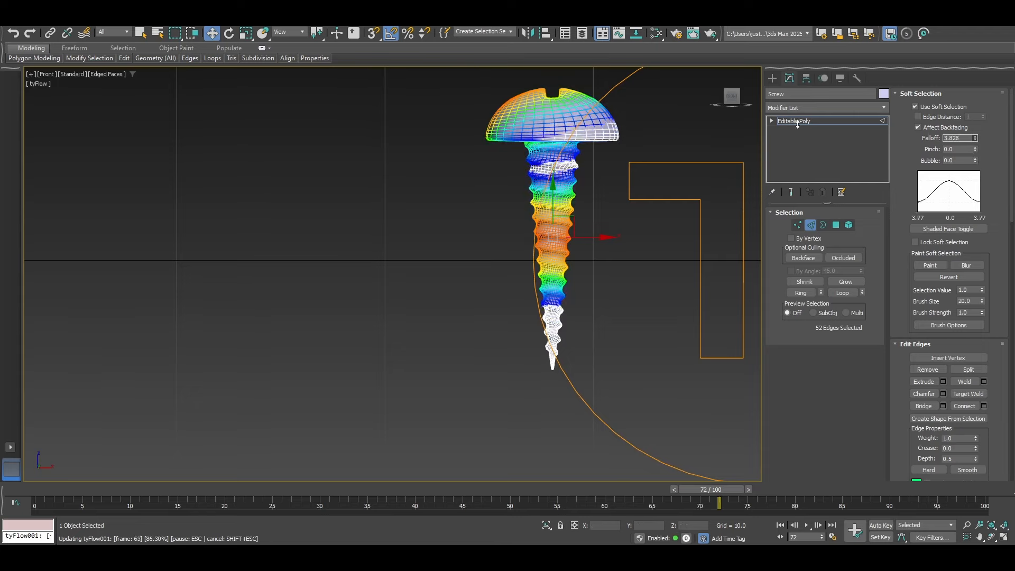
alt+drag(396, 81, 627, 163)
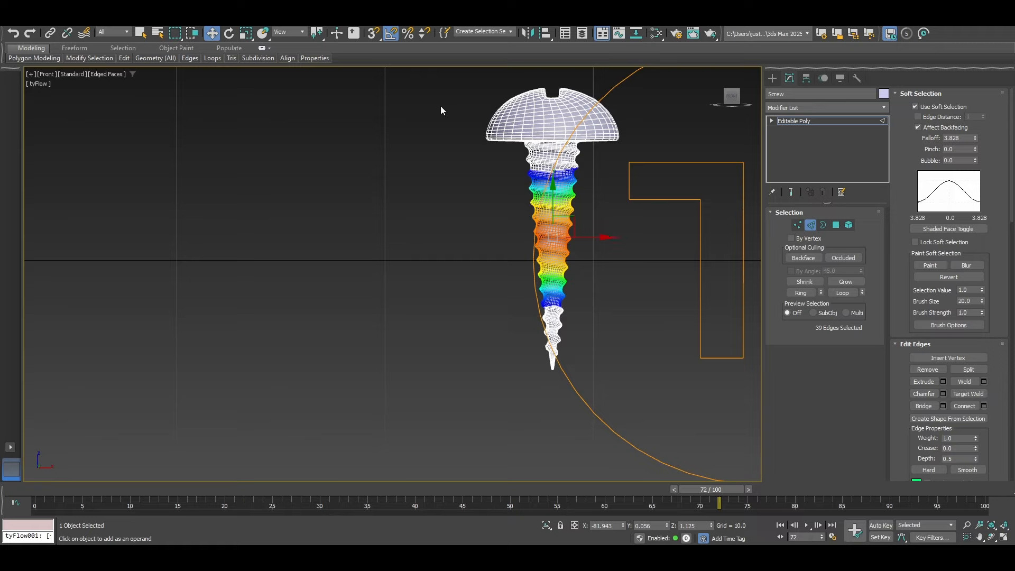
Try to scale the soft-selected middle of the shaft uniformly, then undo the scaling.
click(246, 33)
drag(557, 224, 575, 276)
key(ctrl+z)
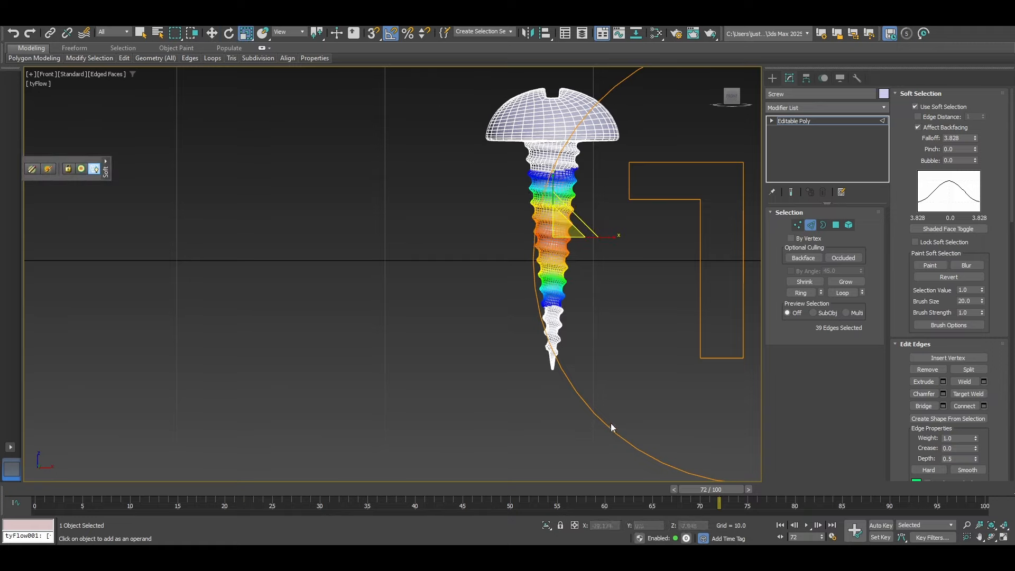
Select the shaft's edges from the tip up to near the head, try scaling them to about 109%, and undo it.
drag(509, 290, 510, 290)
drag(602, 399, 549, 344)
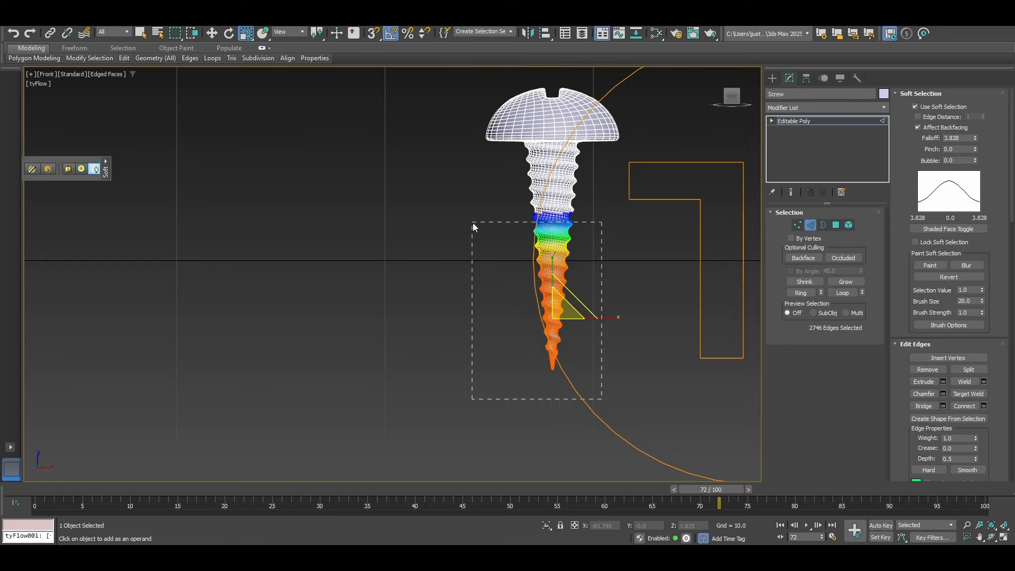
drag(473, 210, 473, 138)
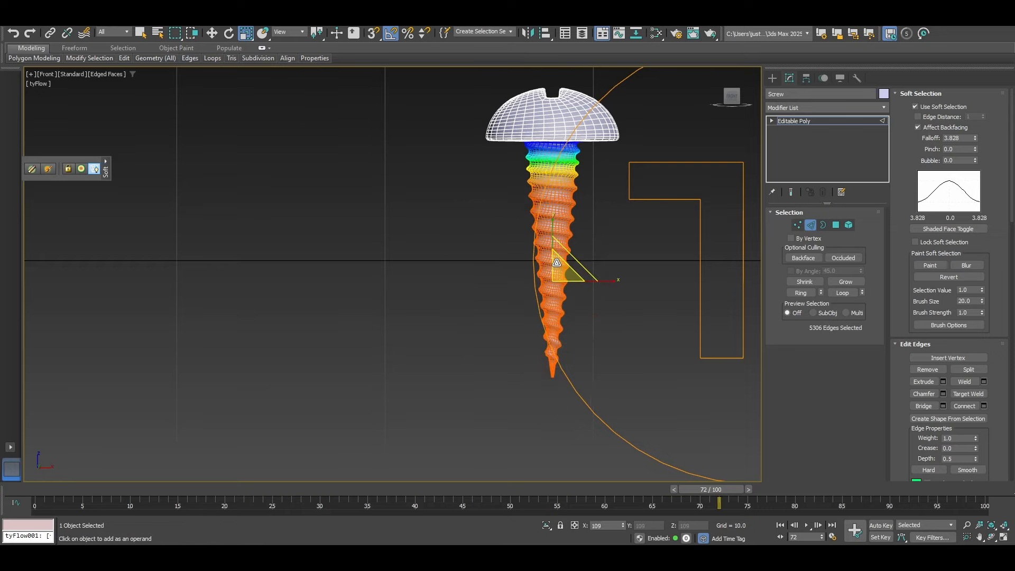
drag(556, 265, 558, 263)
key(ctrl+z)
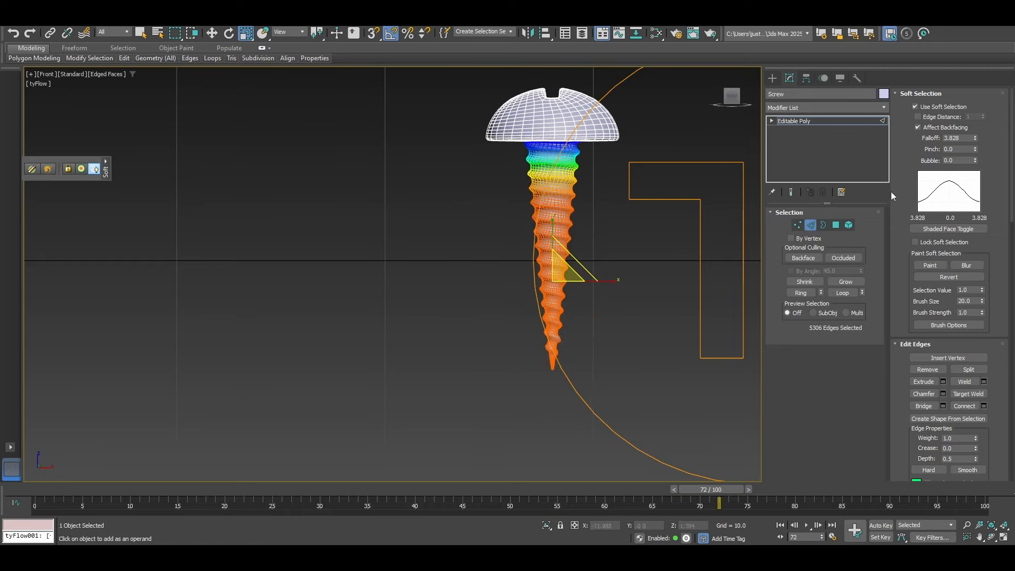
Select a single edge at the screw's tip and set the soft selection falloff to 7.693.
mouse_move(975, 140)
mouse_down()
mouse_move(973, 191)
mouse_move(975, 158)
mouse_up()
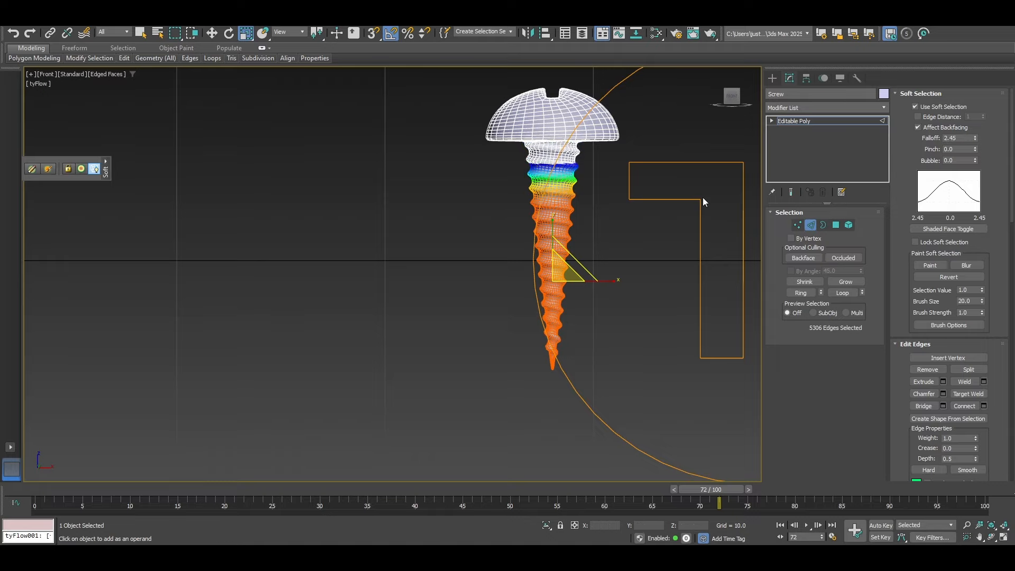
click(554, 373)
click(553, 368)
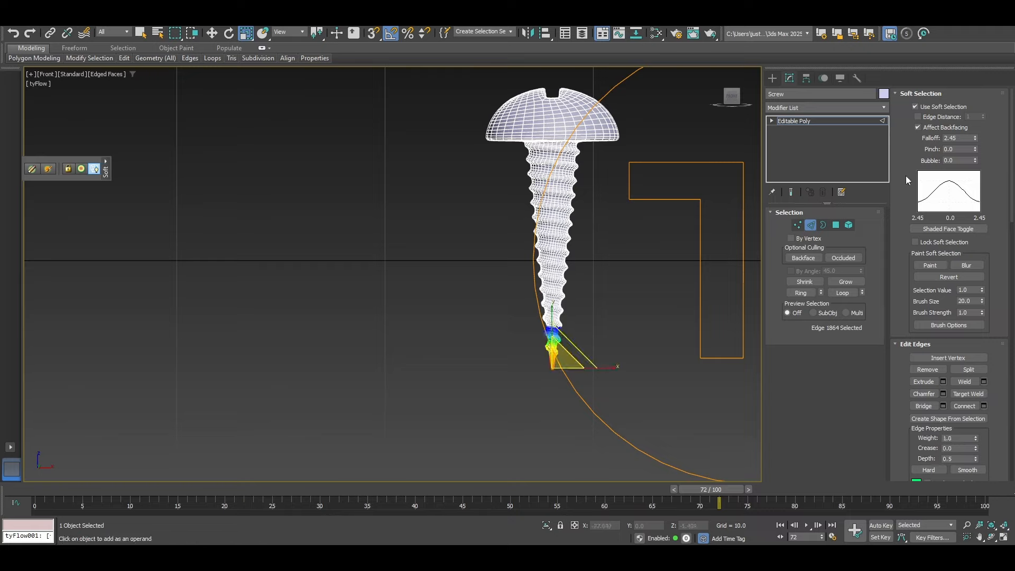
drag(975, 141, 992, 27)
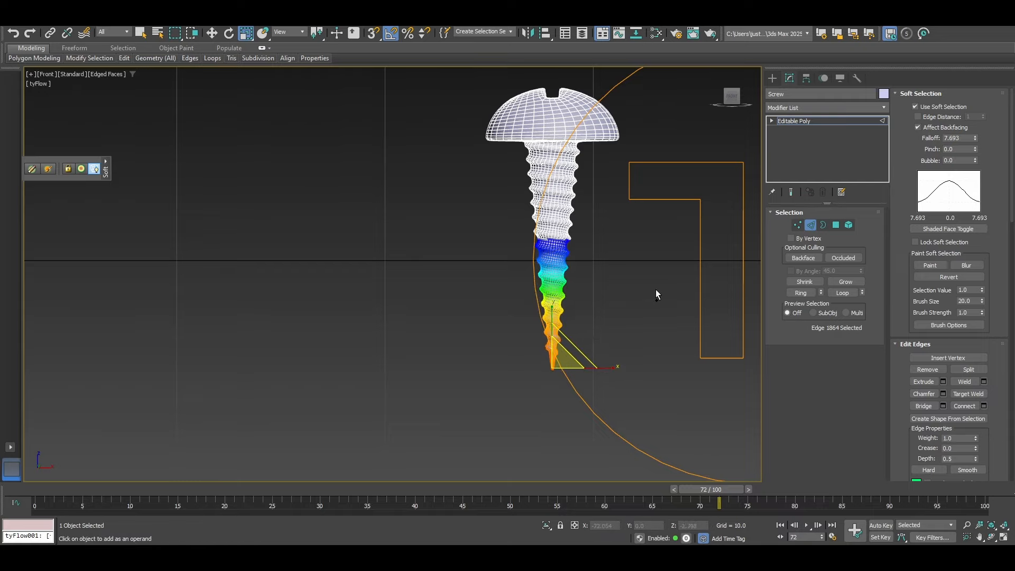
Leave Edge level and add an FFD(box) modifier to the screw.
click(810, 225)
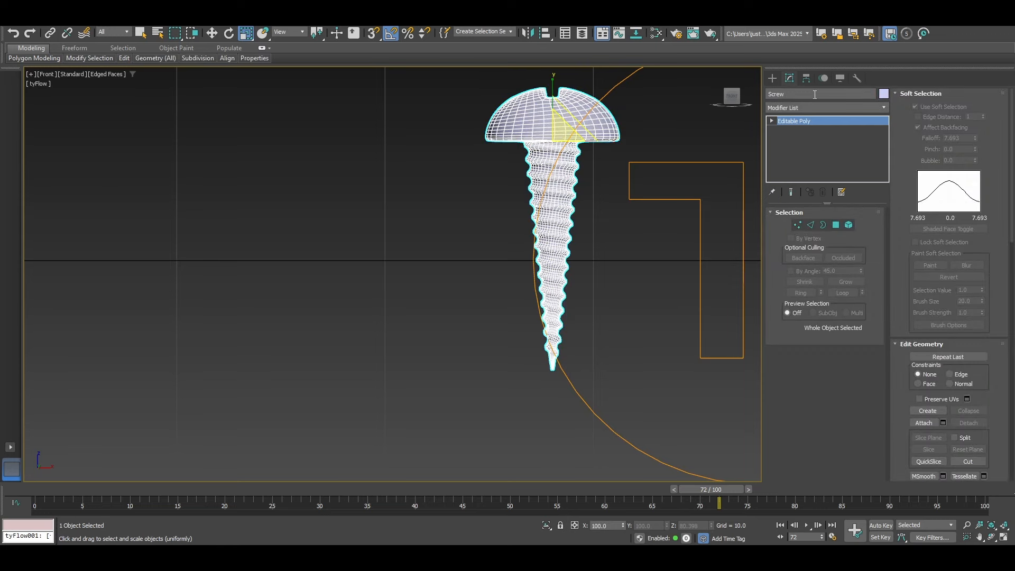
click(807, 108)
text(f)
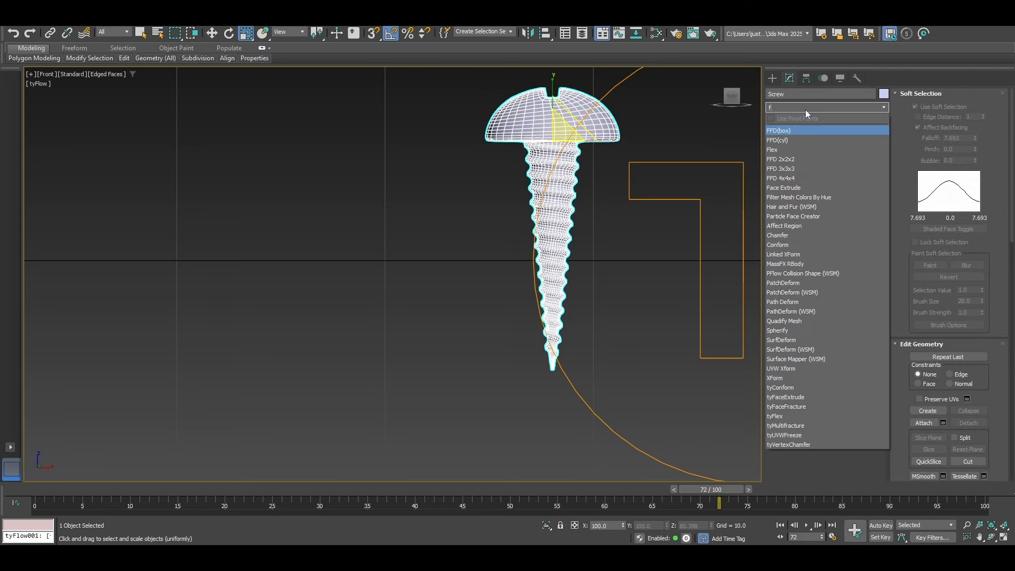
click(786, 139)
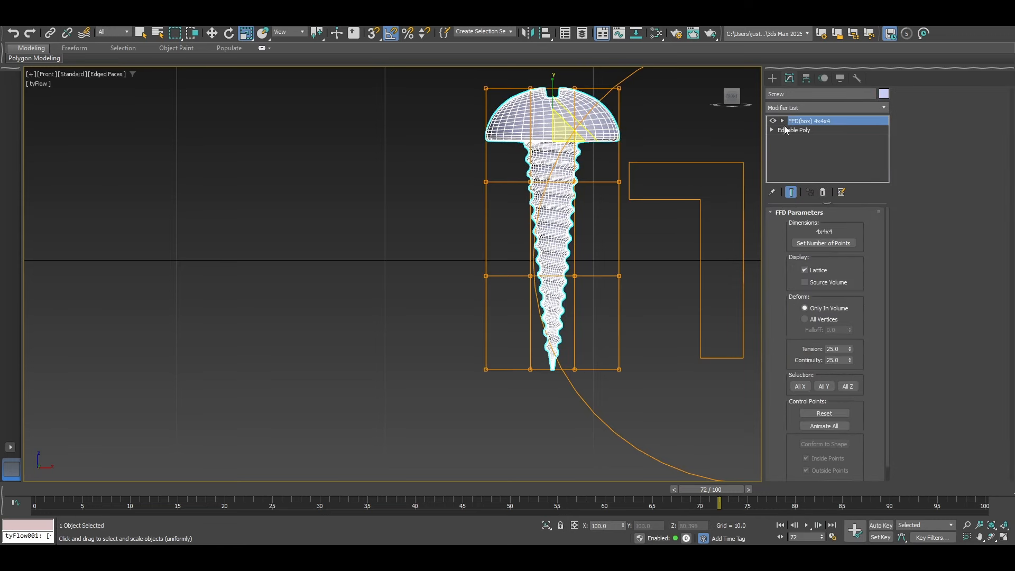
Try scaling the FFD lattice's row of control points around the lower shaft to 132% with All Vertices deformation, and undo the scaling.
click(782, 121)
click(811, 130)
drag(729, 303, 730, 303)
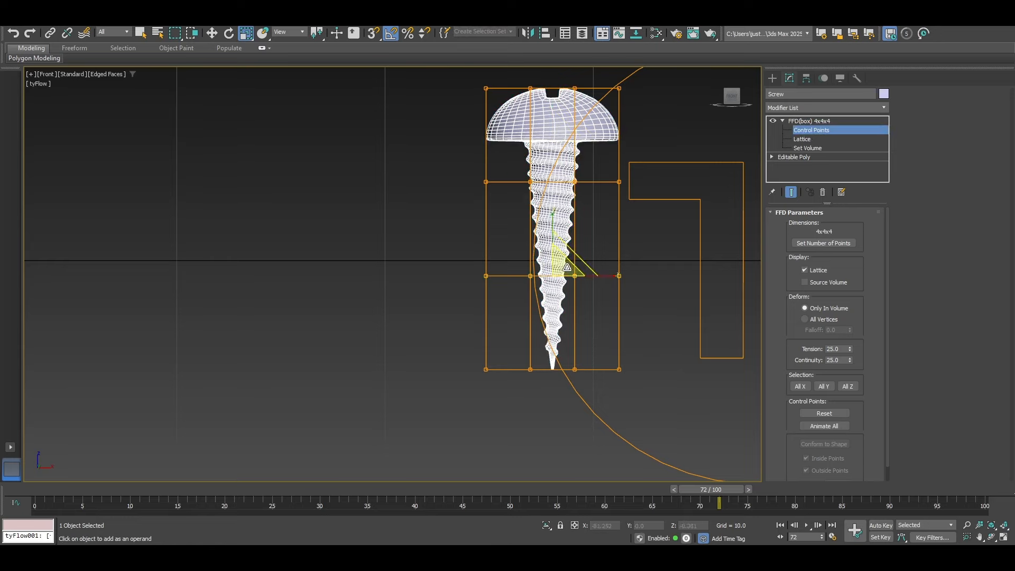
drag(579, 262, 579, 255)
key(ctrl+z)
drag(558, 268, 560, 253)
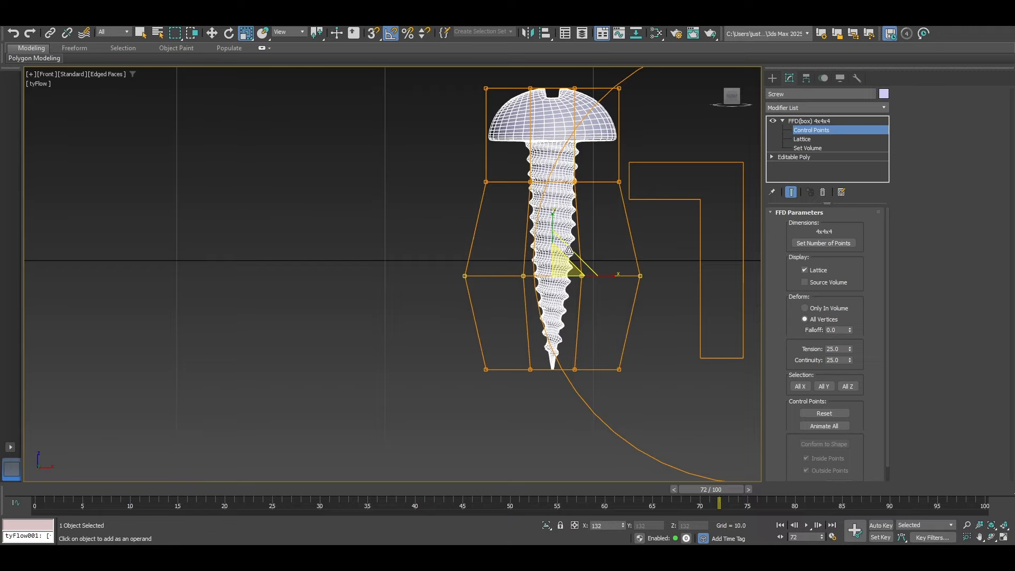
key(ctrl+z)
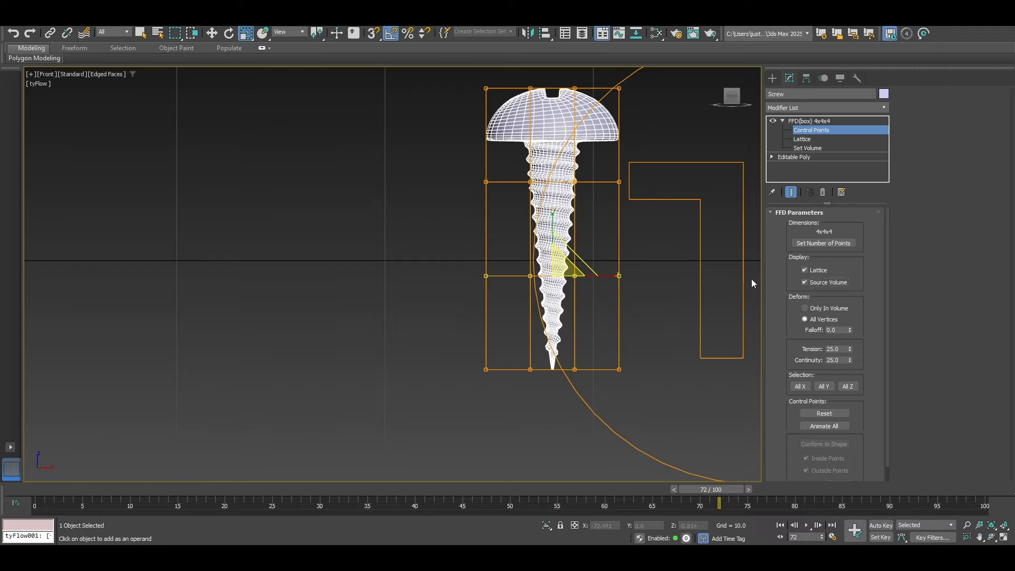
Toggle the lattice display off and on, and delete the FFD(box) modifier from the screw.
click(807, 269)
click(806, 269)
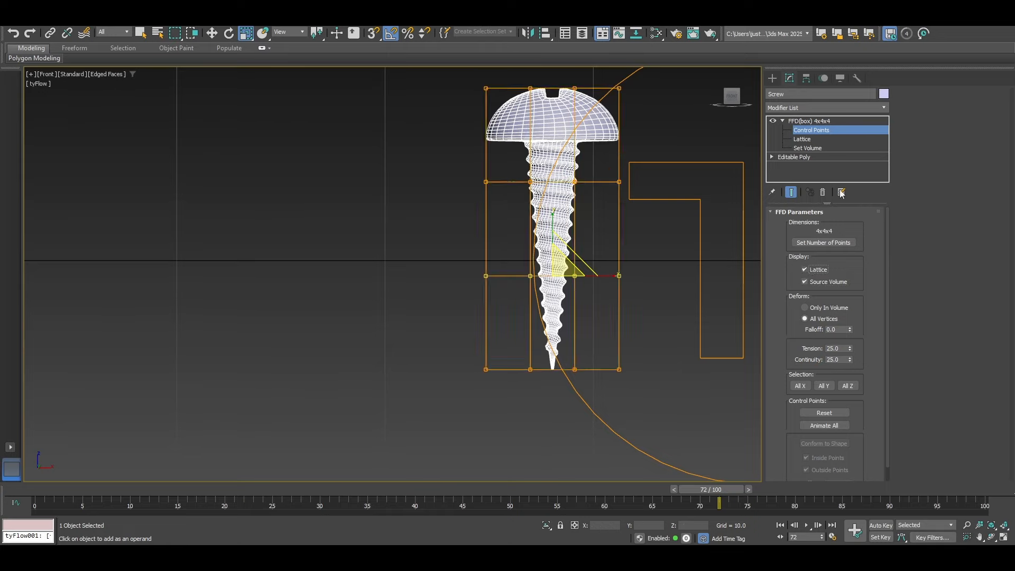
click(823, 192)
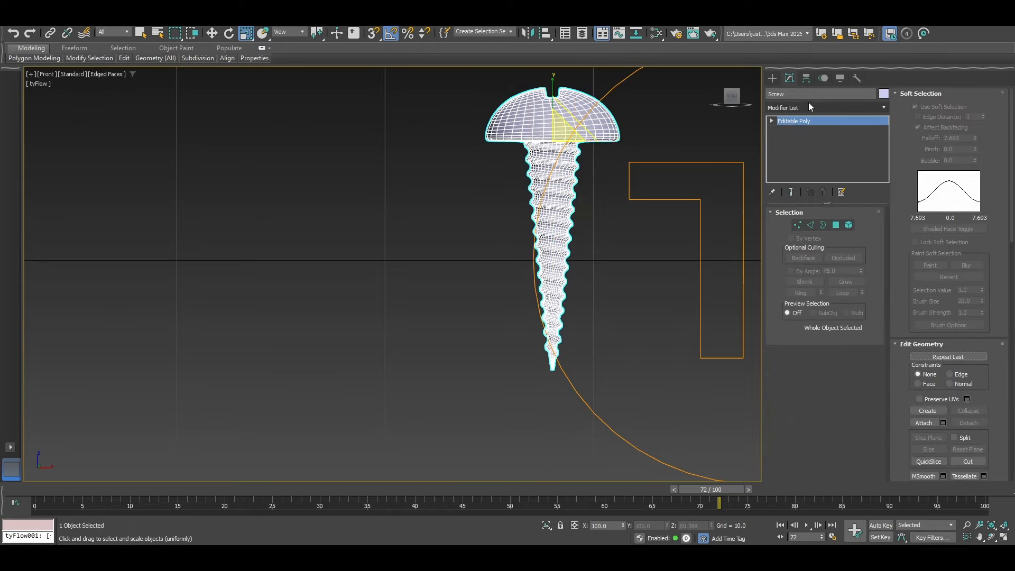
click(799, 226)
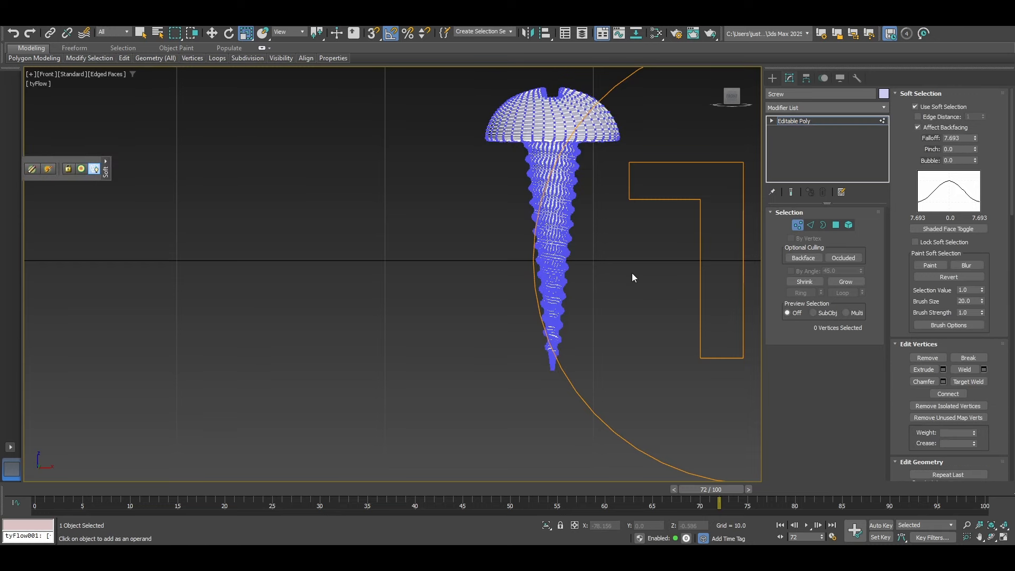
scroll(555, 255, up, 3)
scroll(614, 243, down, 2)
click(797, 225)
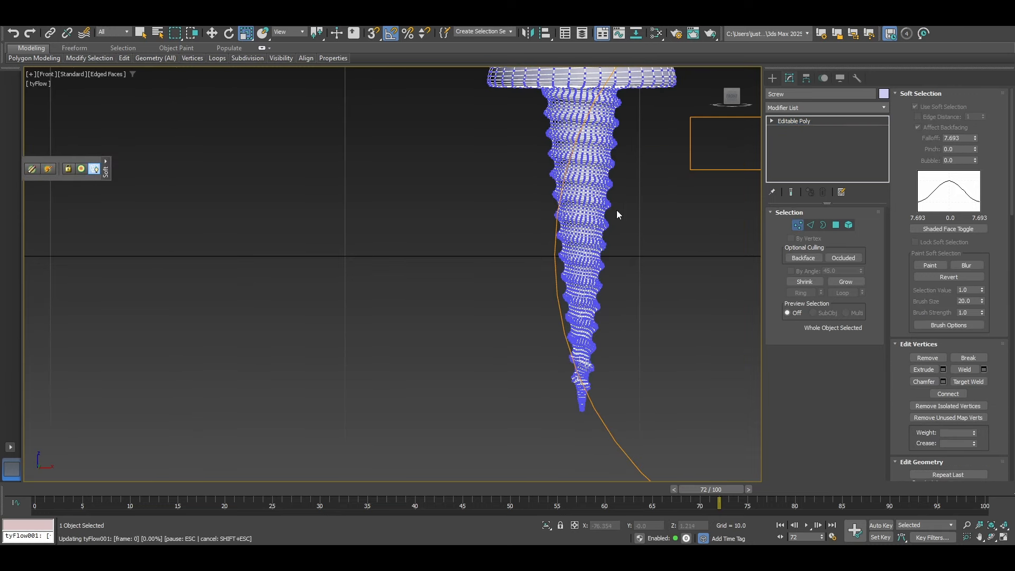
click(617, 216)
click(597, 218)
Add a Spherify modifier to the screw and set its percent to 3.0.
click(820, 108)
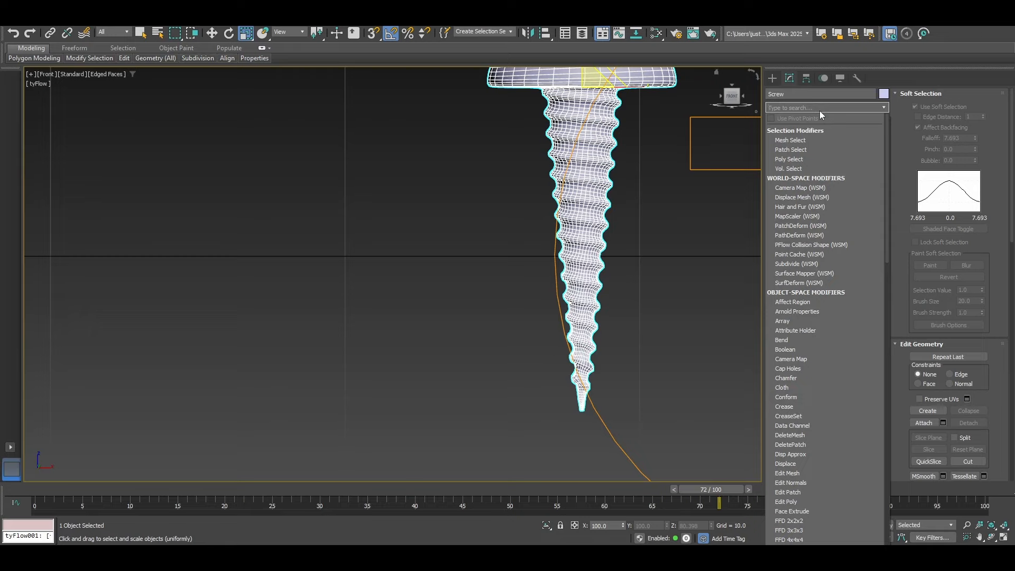
text(e)
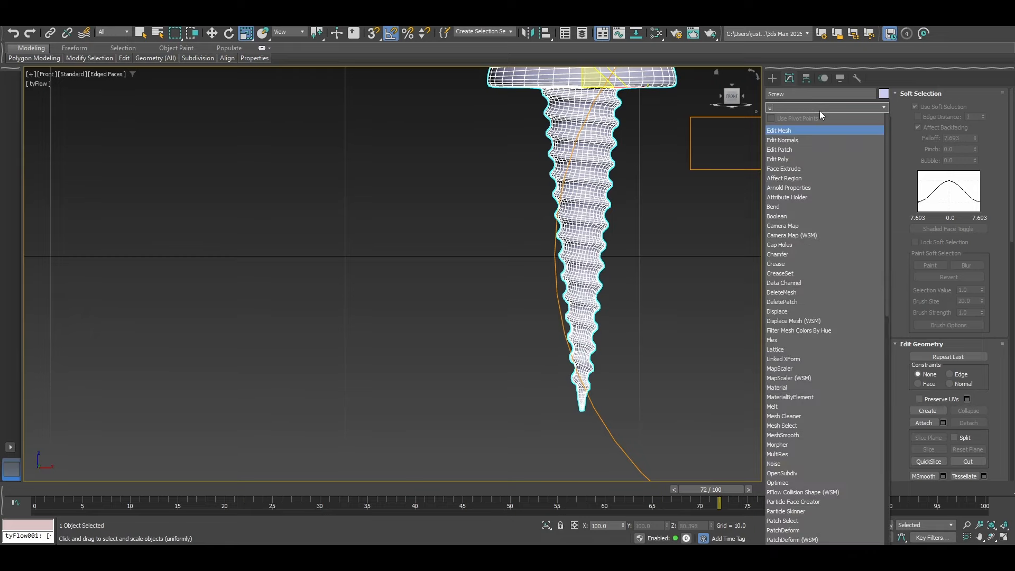
key(BackSpace)
text(sp)
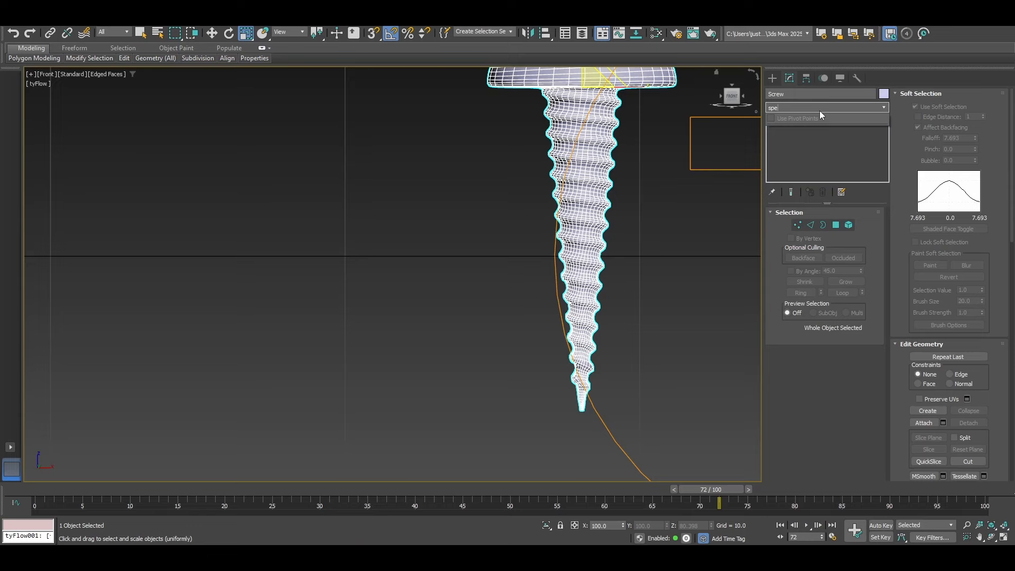
text(he)
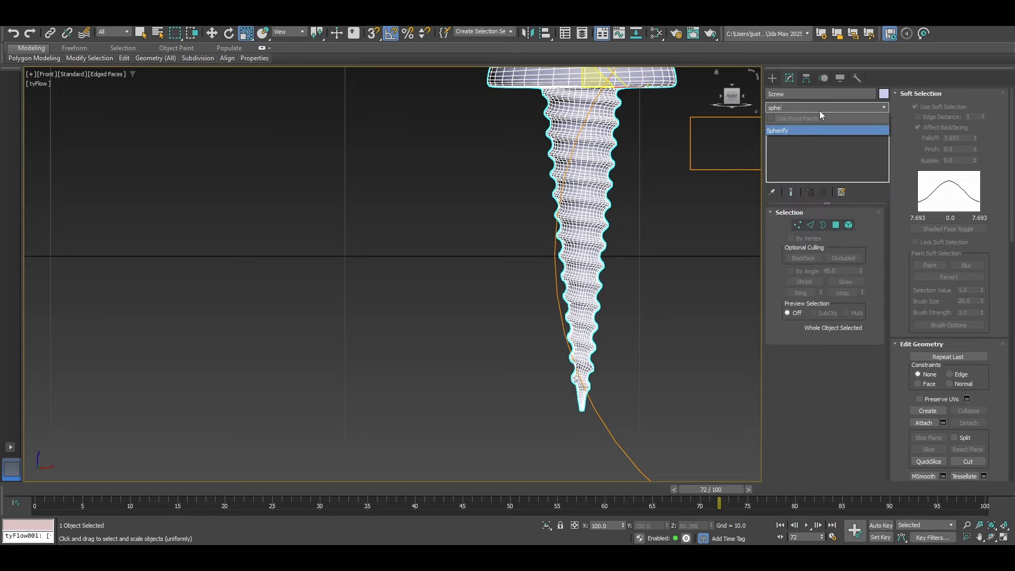
click(787, 132)
scroll(649, 216, down, 5)
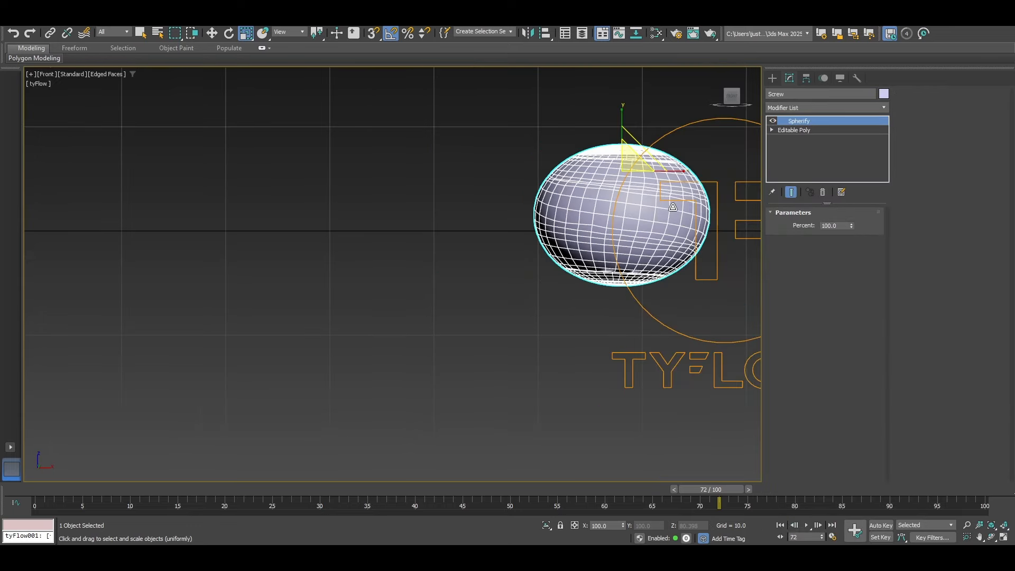
middle_drag(649, 216, 613, 231)
drag(851, 226, 848, 279)
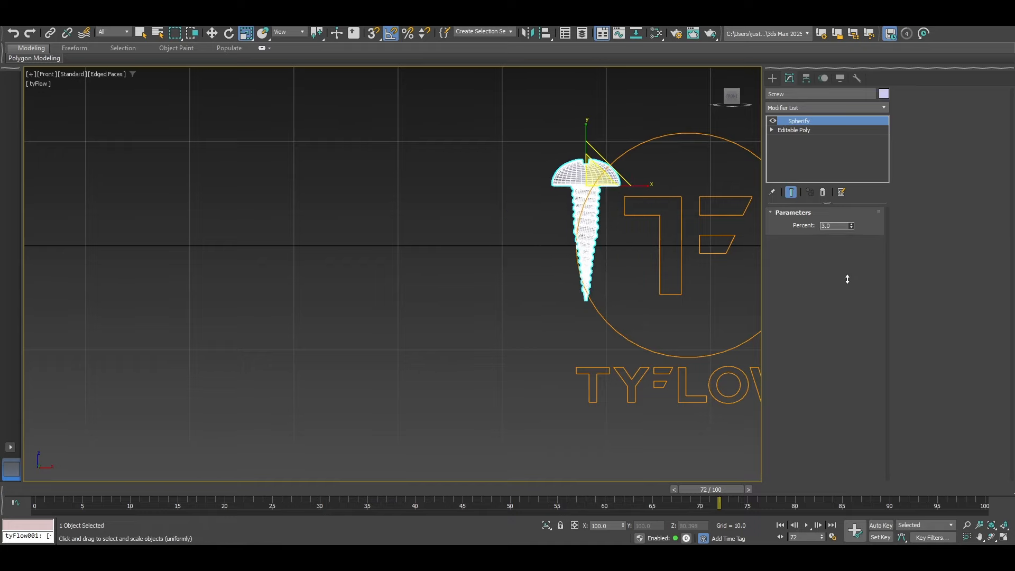
Turn off the edged-faces display of the screw and switch to the Move tool.
key(z)
key(F4)
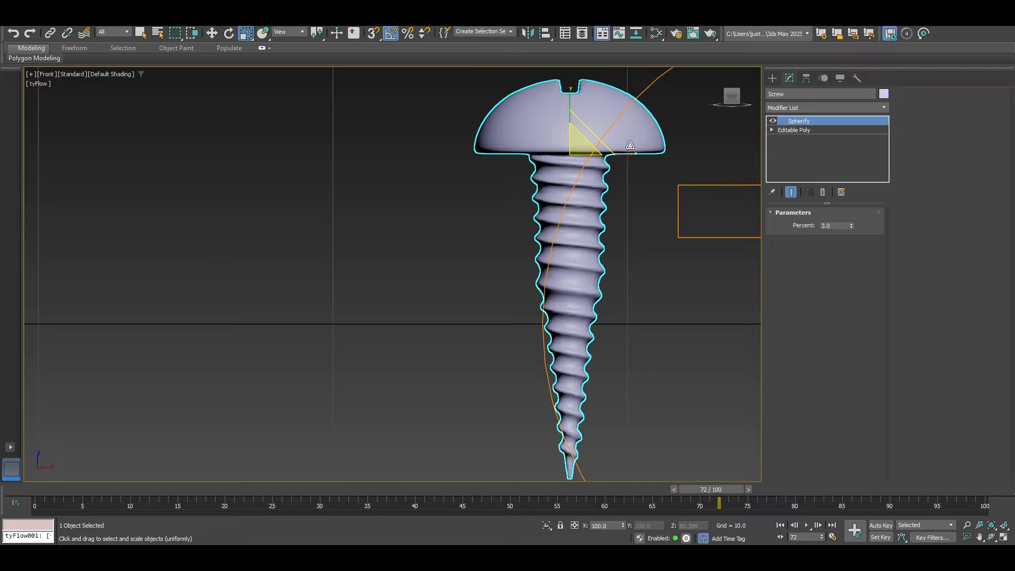
key(w)
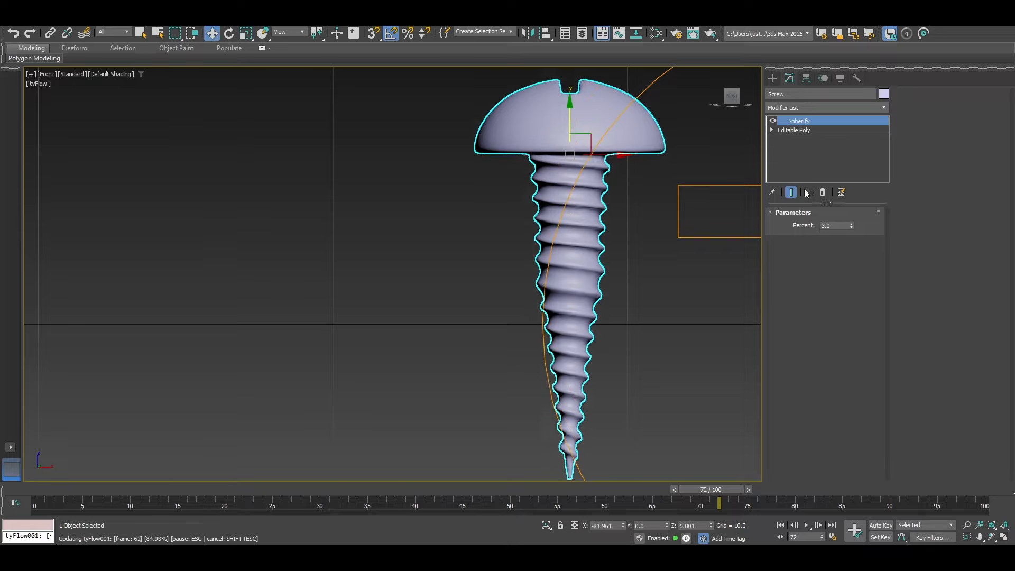
Remove the Spherify modifier, try a Taper modifier on the screw, and delete it as well.
mouse_move(851, 226)
mouse_down()
mouse_move(852, 236)
mouse_move(851, 226)
mouse_up()
key(ctrl+z)
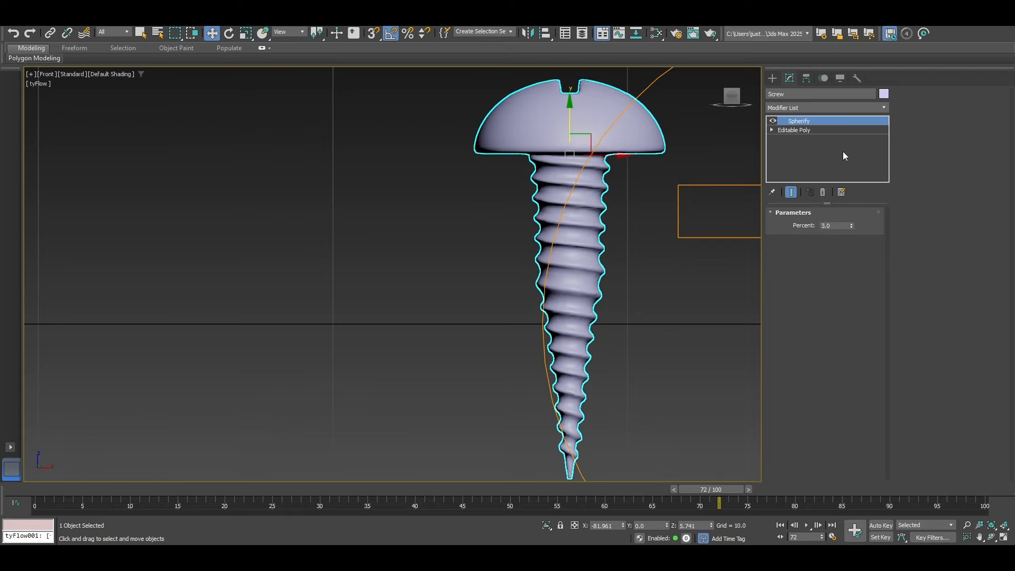
click(798, 108)
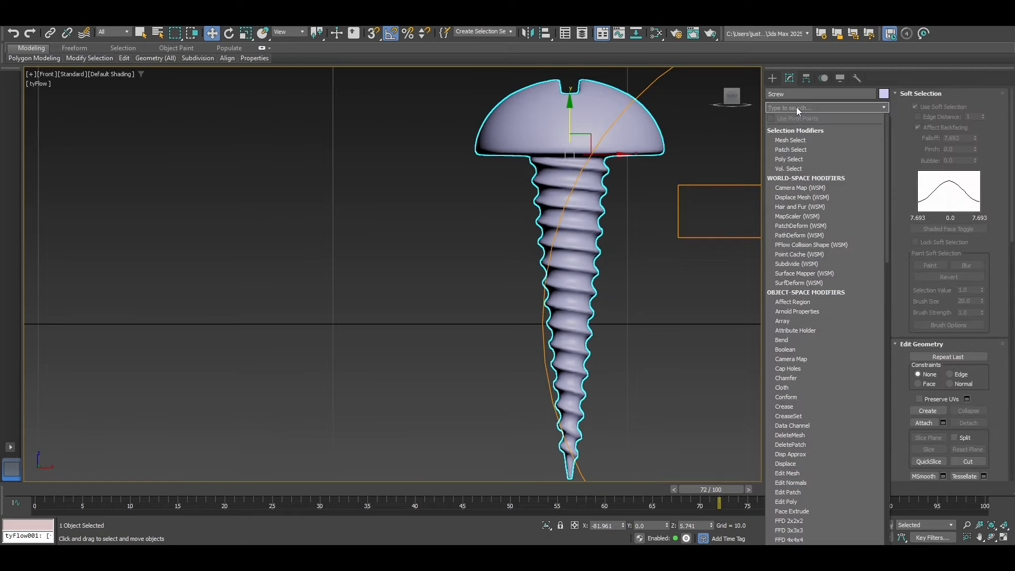
text(t)
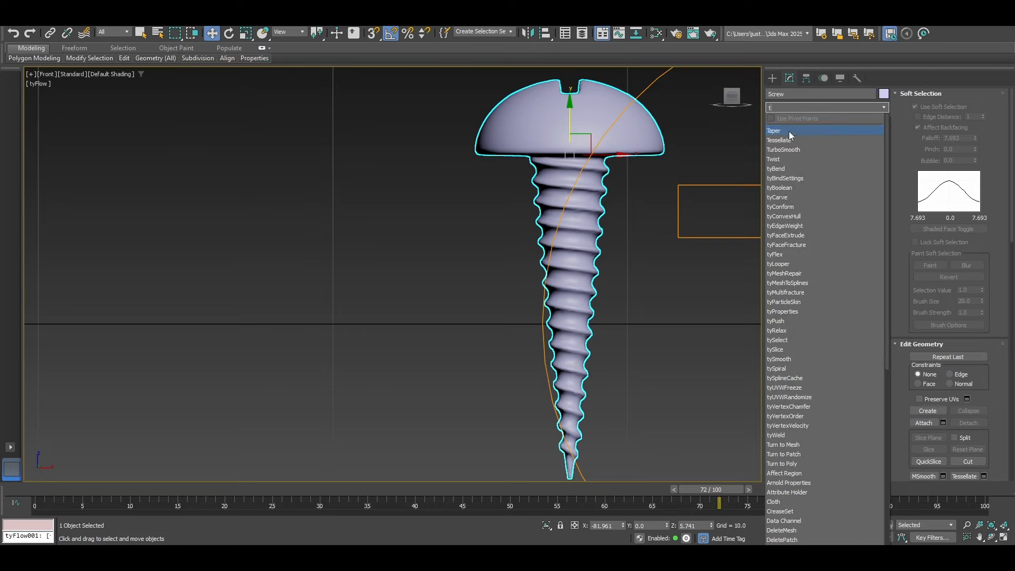
click(788, 131)
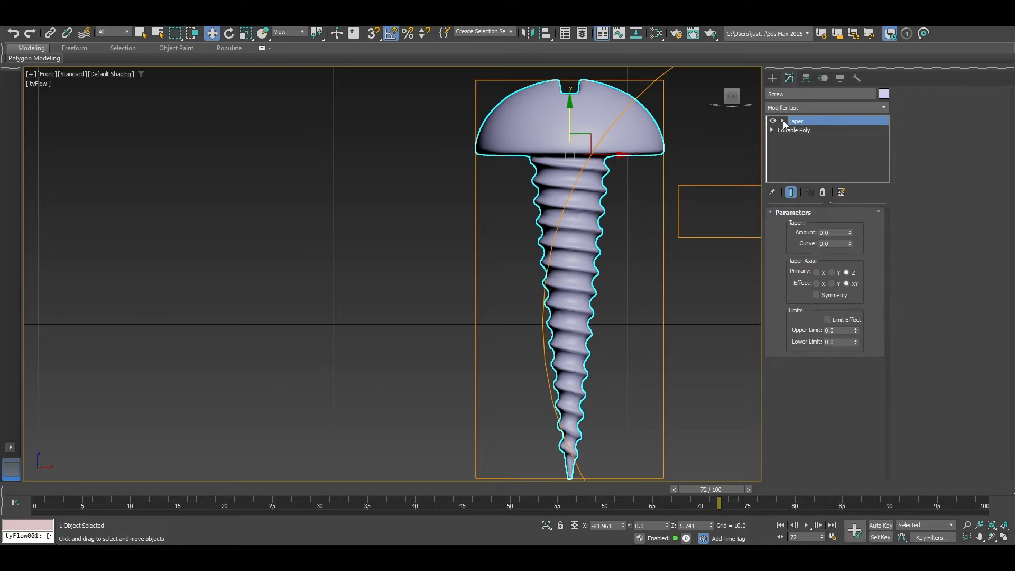
click(823, 192)
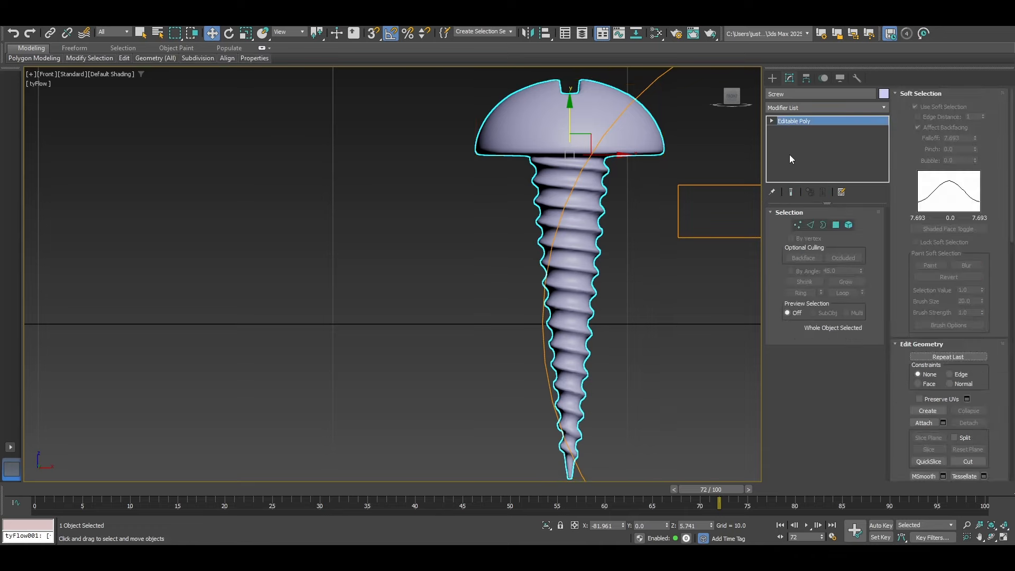
Select the screw's vertices from the tip up to the upper part of the shaft, and turn off soft selection.
click(798, 225)
middle_drag(465, 256, 462, 235)
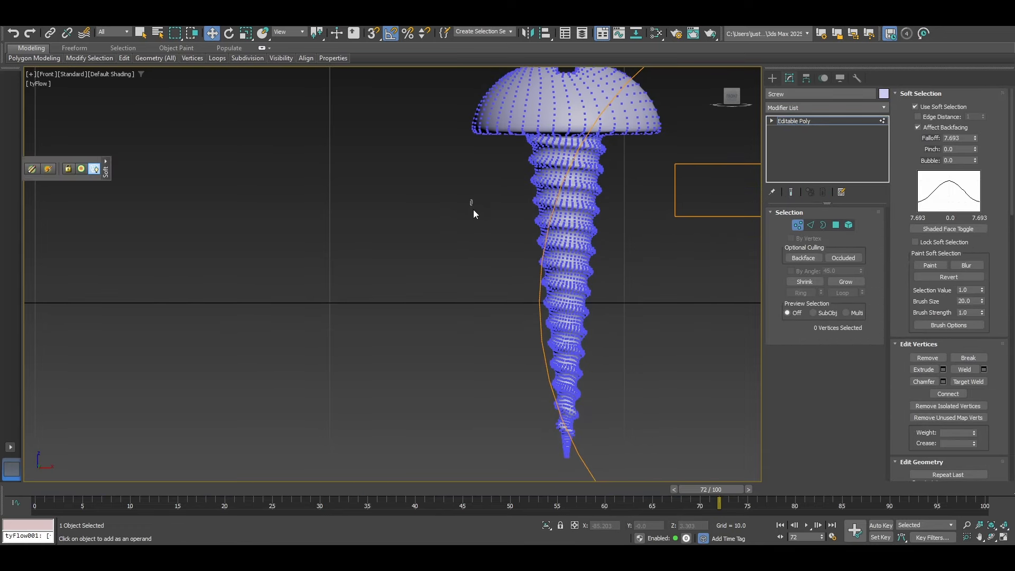
drag(657, 435, 677, 478)
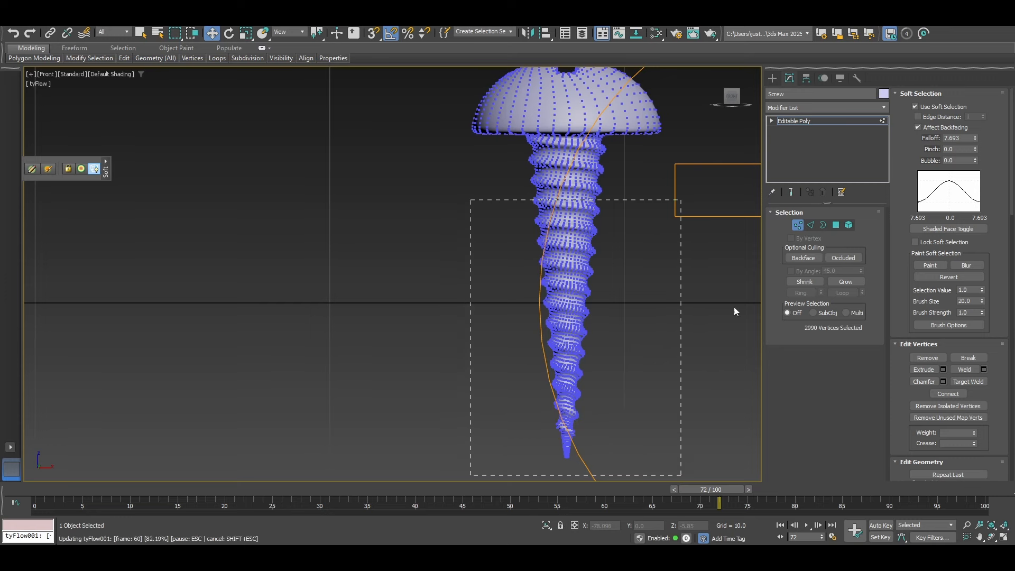
click(916, 106)
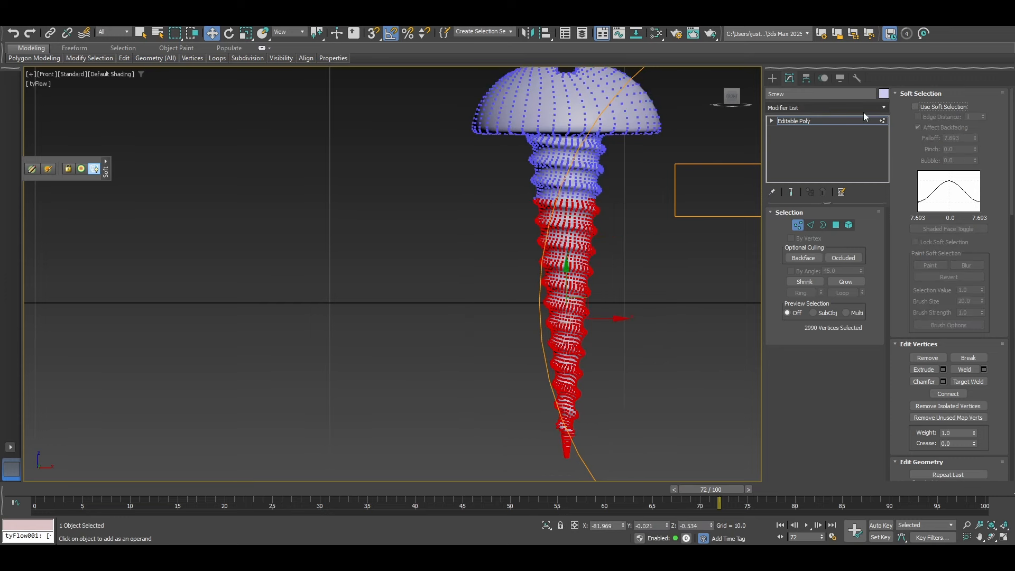
Add an FFD(box) modifier to the selected shaft vertices and enter its Control Points level.
click(840, 109)
text(f)
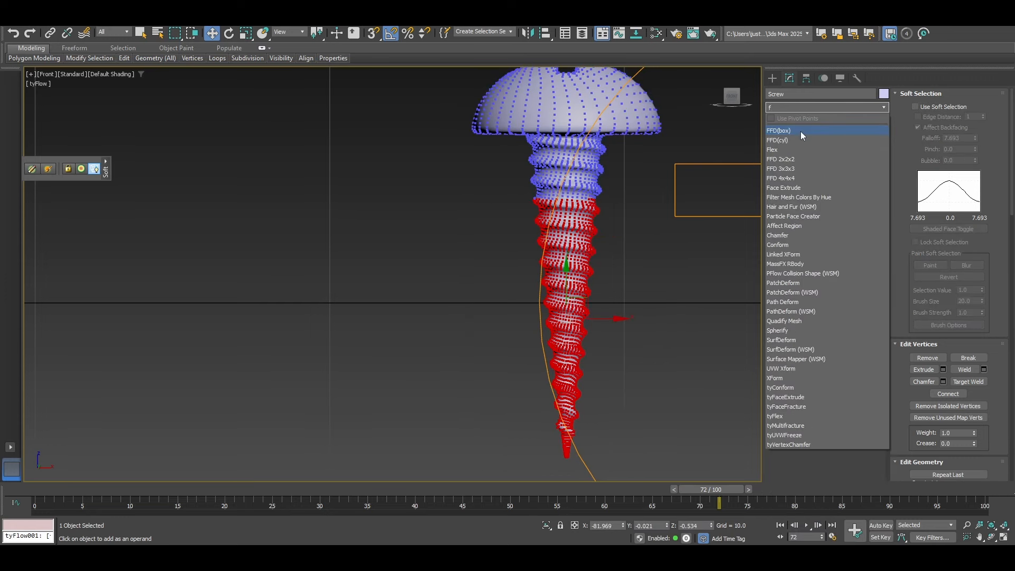
click(796, 131)
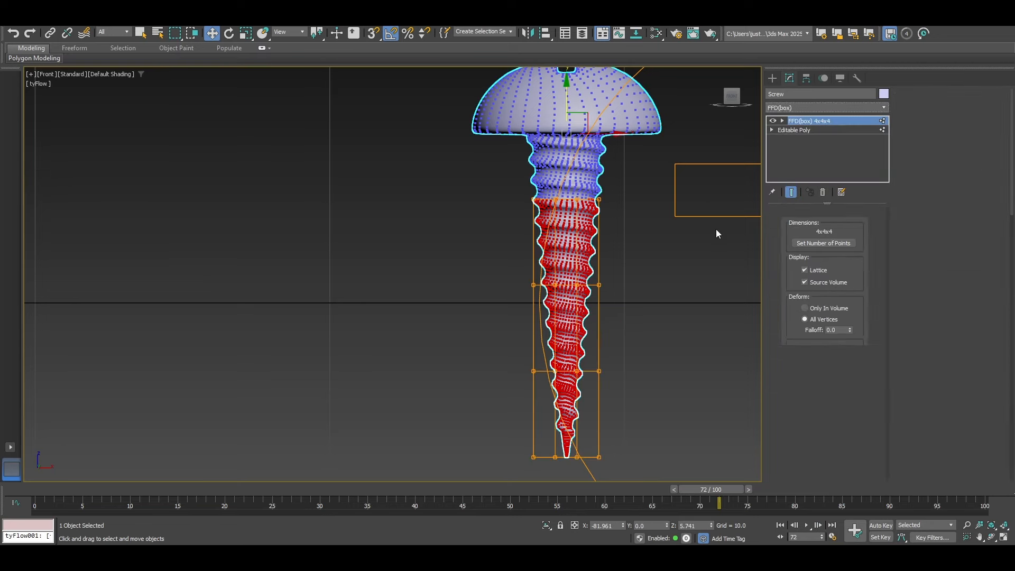
click(783, 121)
click(804, 130)
Scale up the lattice's second row of control points below the head, select the third row, and leave control-point editing with the screw deselected.
drag(663, 312, 481, 252)
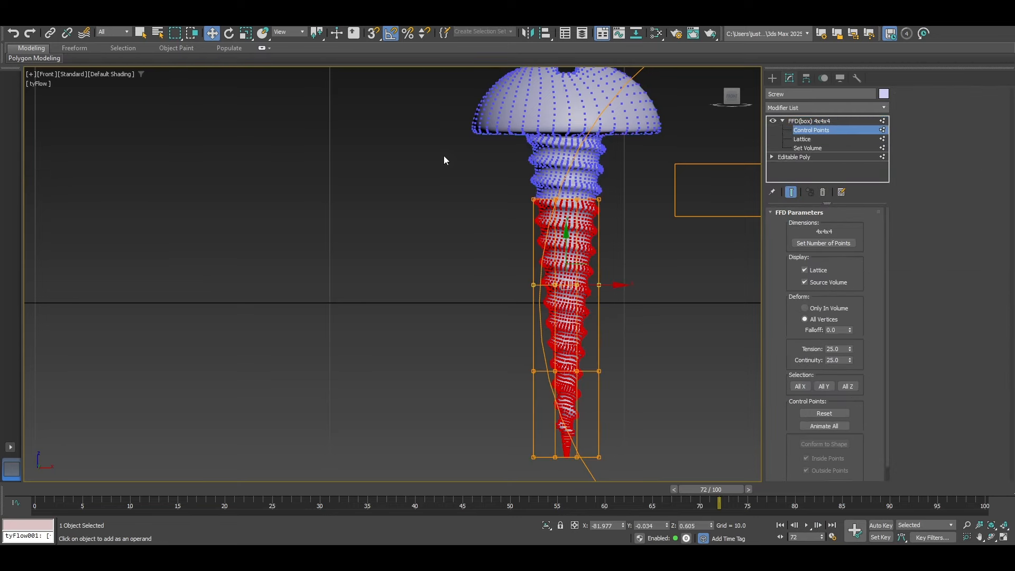
key(r)
drag(578, 280, 580, 264)
drag(507, 353, 654, 406)
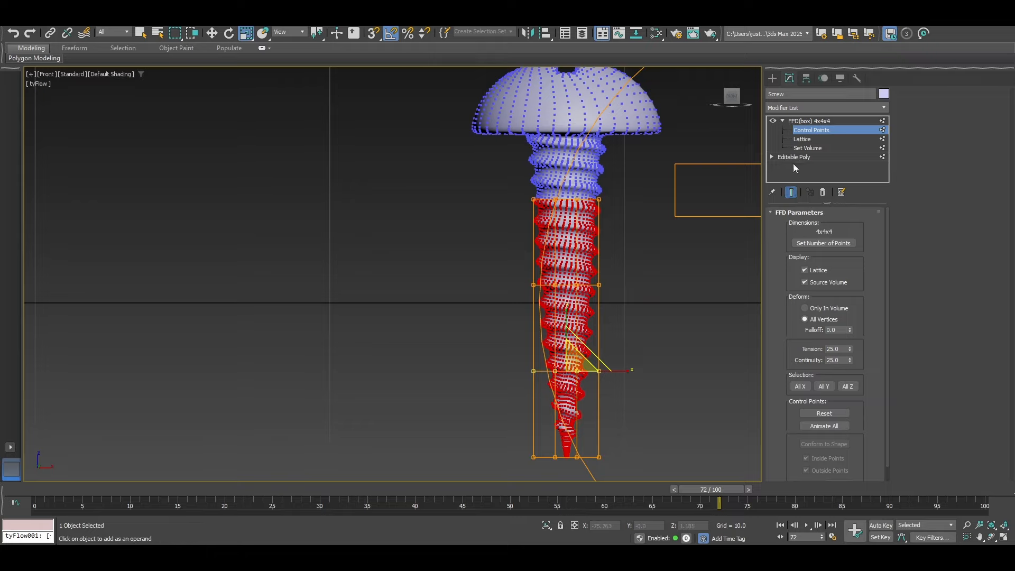
click(809, 120)
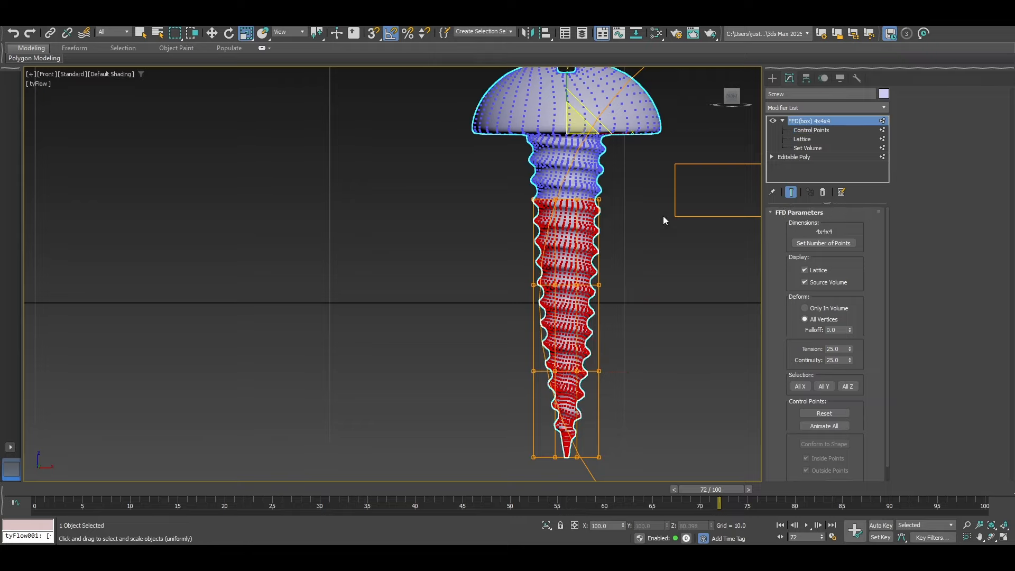
click(662, 216)
Switch to the perspective view and examine the reshaped screw copies scattered in the tray.
scroll(654, 246, down, 5)
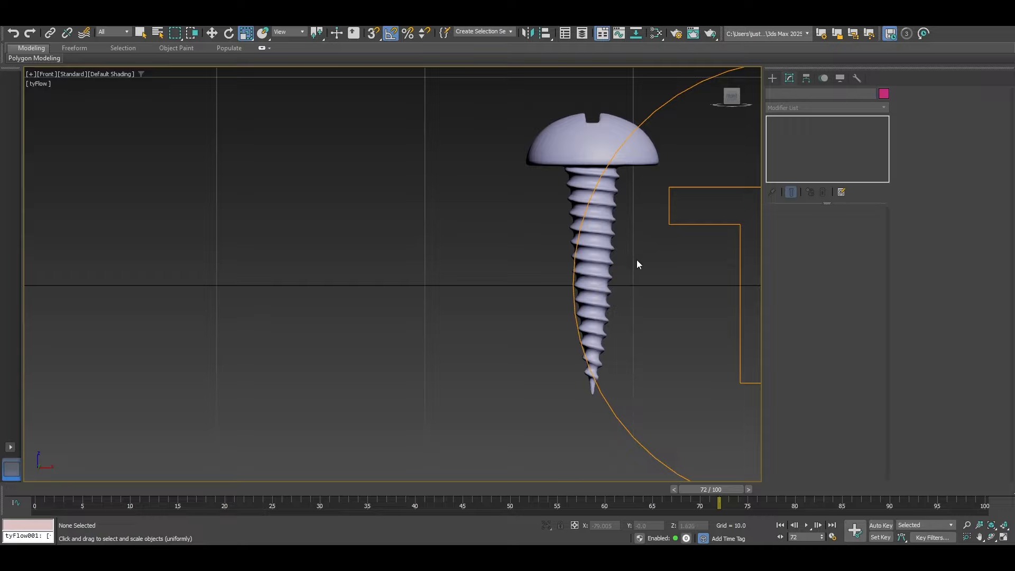
key(p)
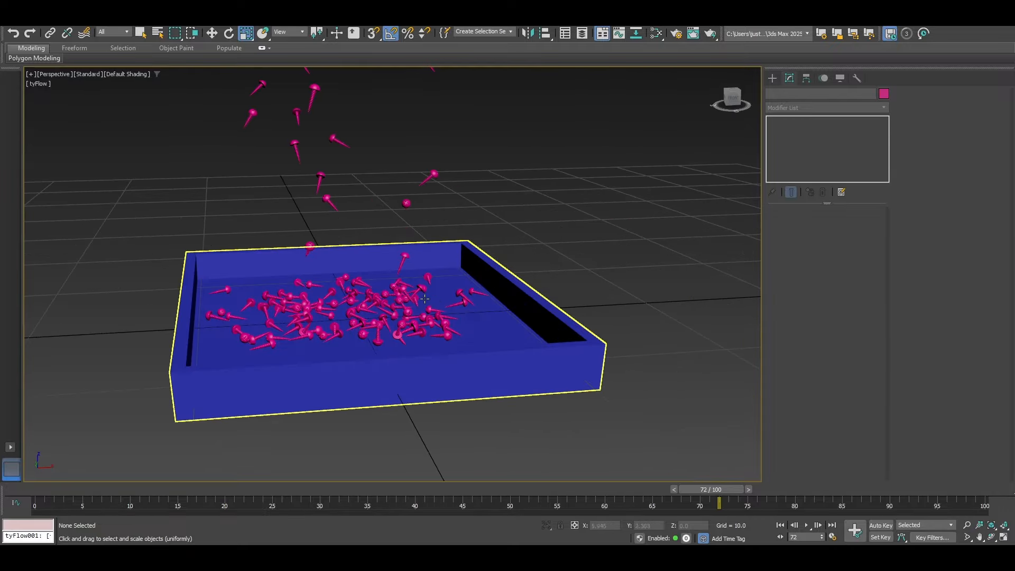
click(425, 299)
scroll(535, 302, up, 8)
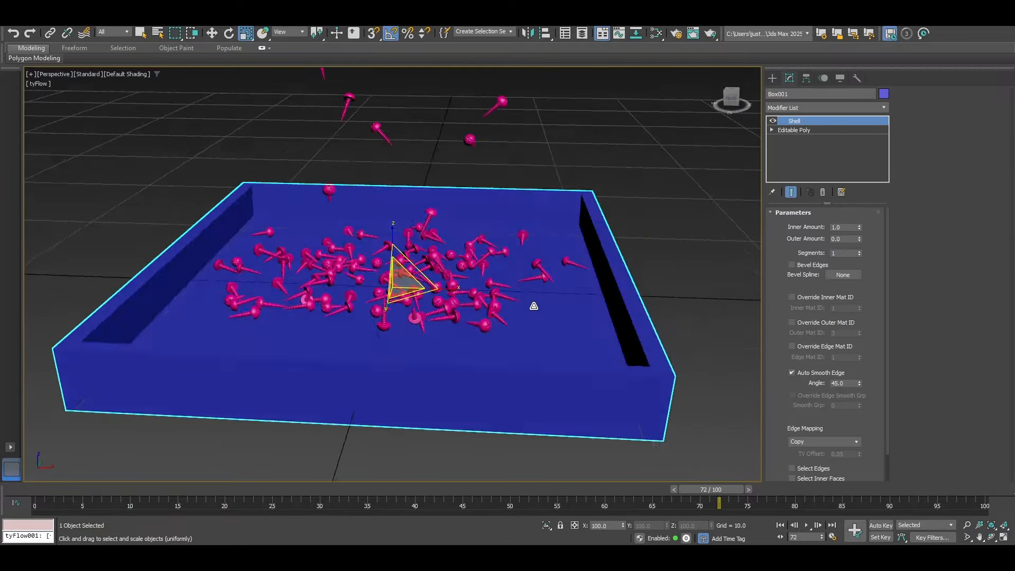
alt+middle_drag(581, 298, 566, 303)
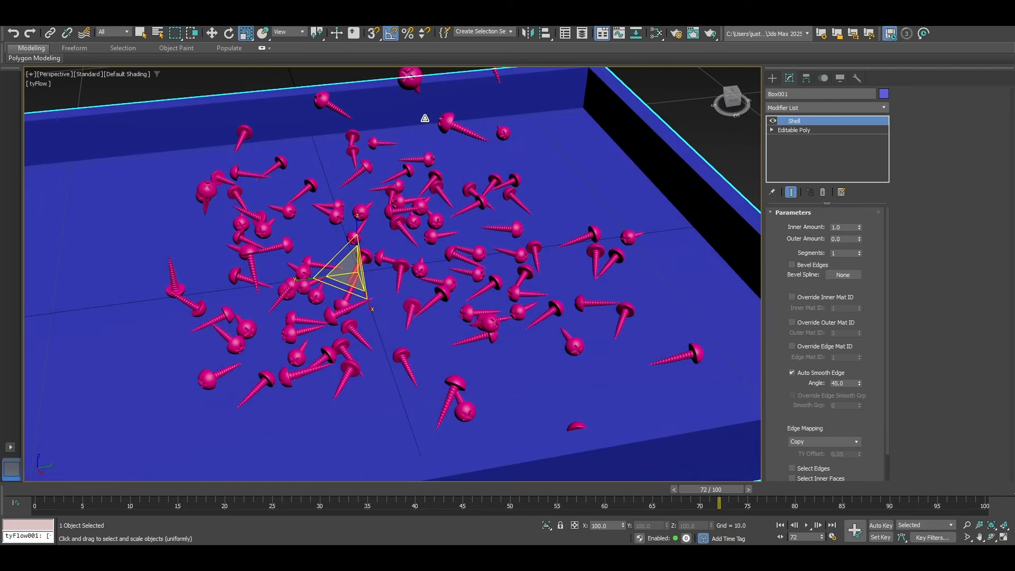
scroll(425, 118, up, 5)
scroll(524, 167, down, 10)
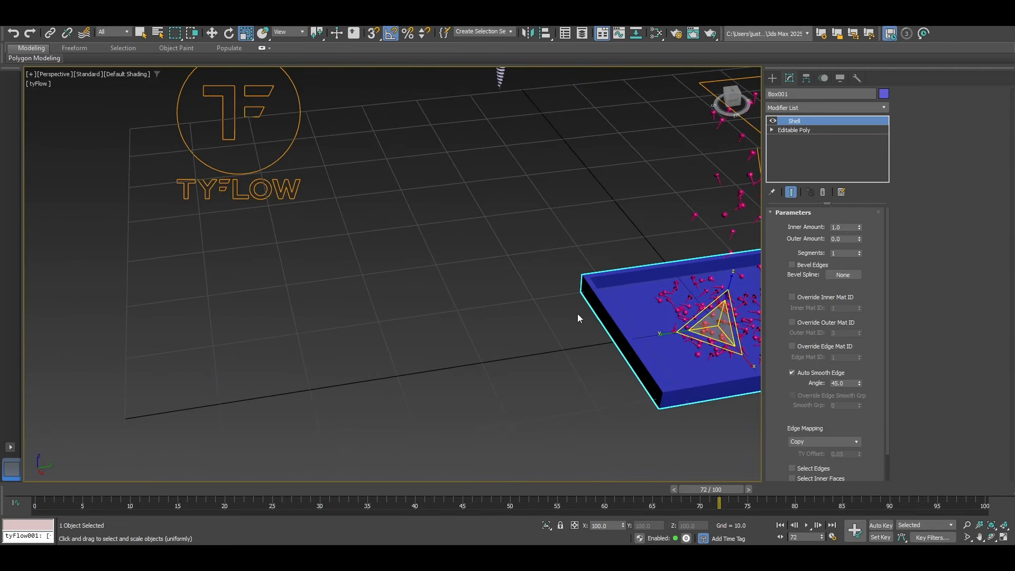
Select the source screw and return the timeline to frame 0.
click(506, 97)
click(464, 157)
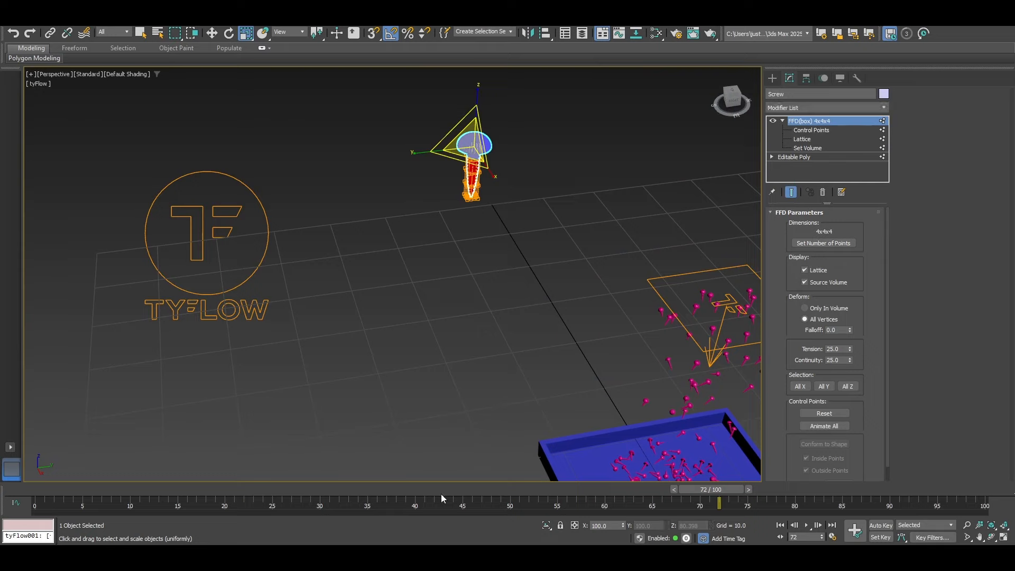
drag(678, 488, 10, 489)
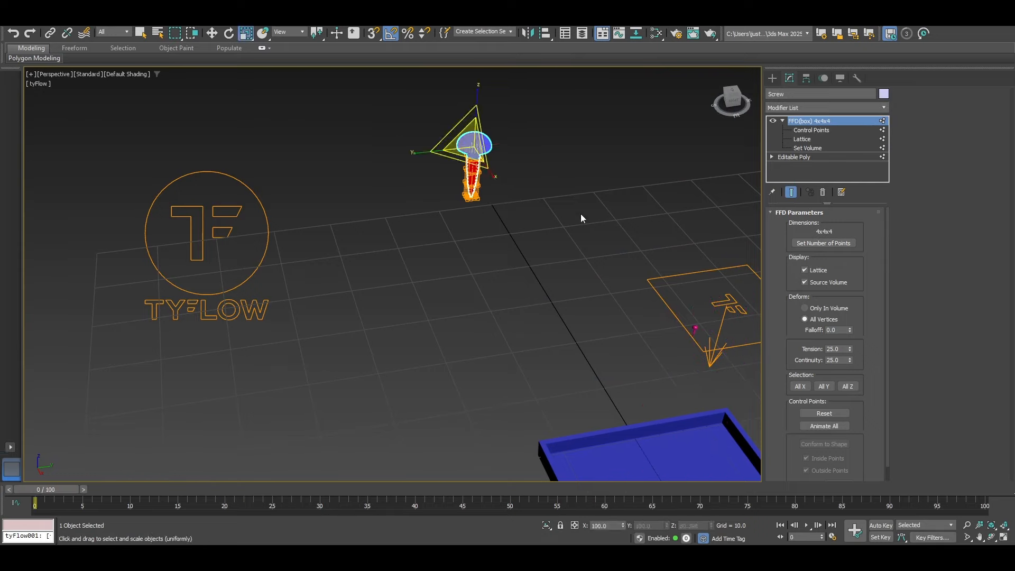
Select the tyFlow object and open its editor with the Shape operator's settings shown.
click(732, 300)
middle_drag(733, 300, 607, 285)
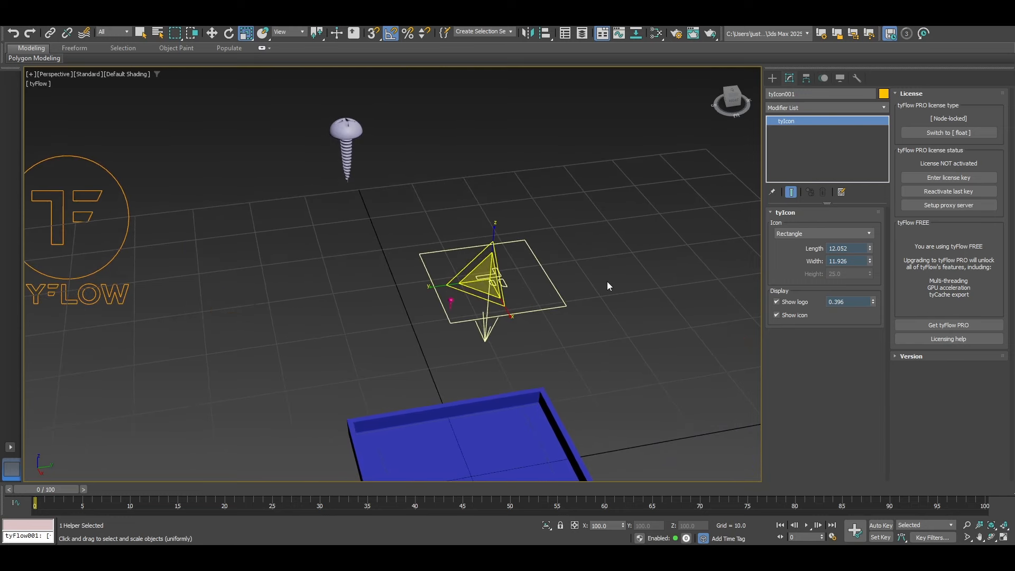
click(76, 217)
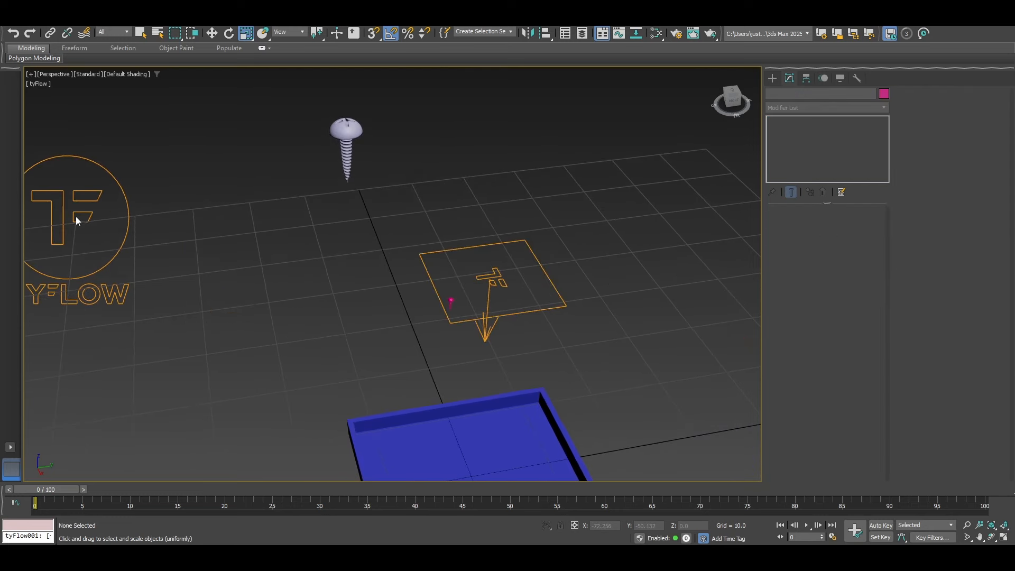
click(831, 234)
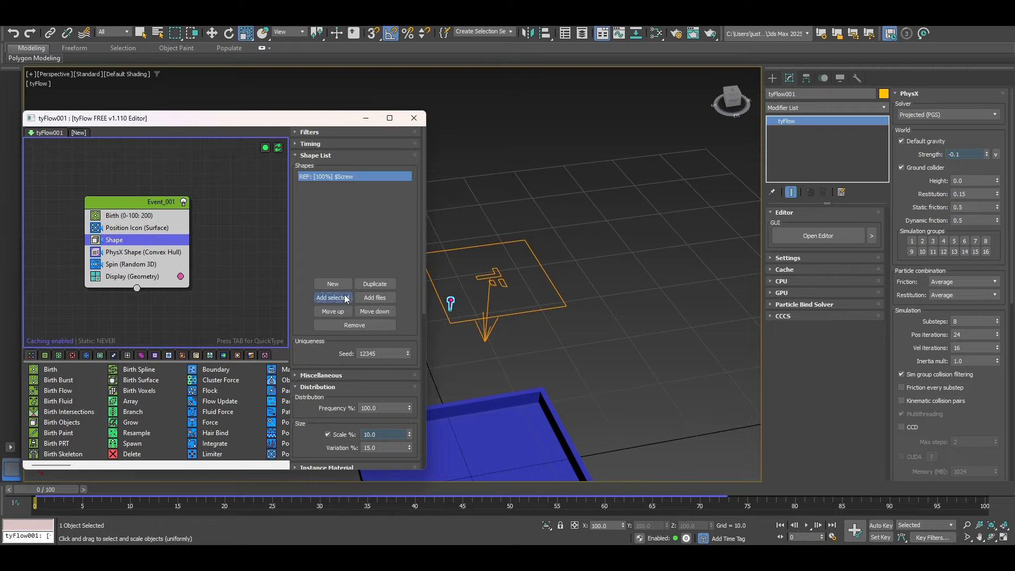
Examine the emitted screw copy close up and compare its shape with the source screw.
scroll(578, 303, up, 3)
alt+middle_drag(537, 307, 537, 229)
scroll(537, 230, up, 5)
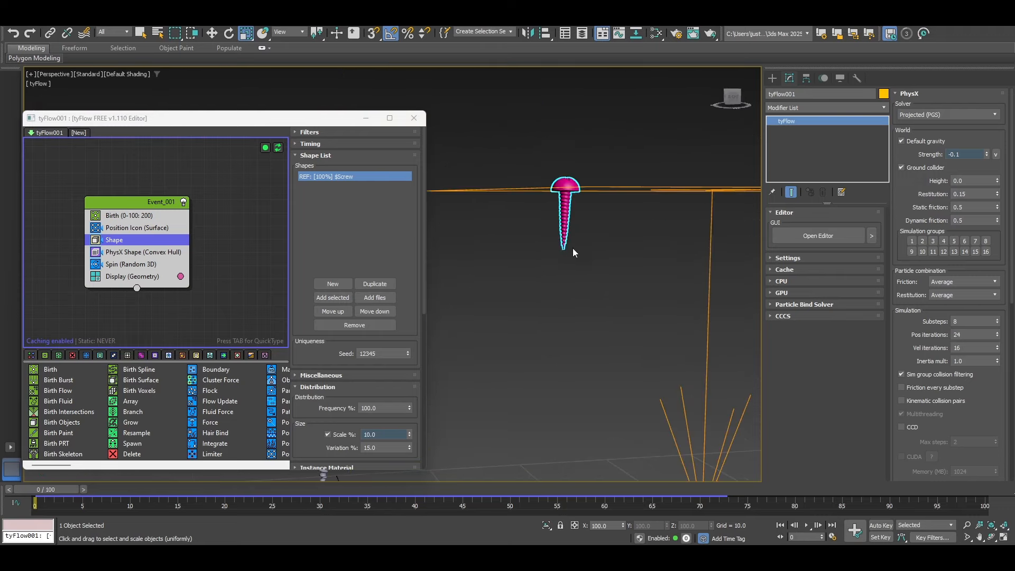
middle_drag(571, 357, 553, 270)
scroll(538, 105, up, 5)
scroll(535, 176, down, 2)
scroll(536, 175, down, 4)
middle_drag(536, 175, 664, 243)
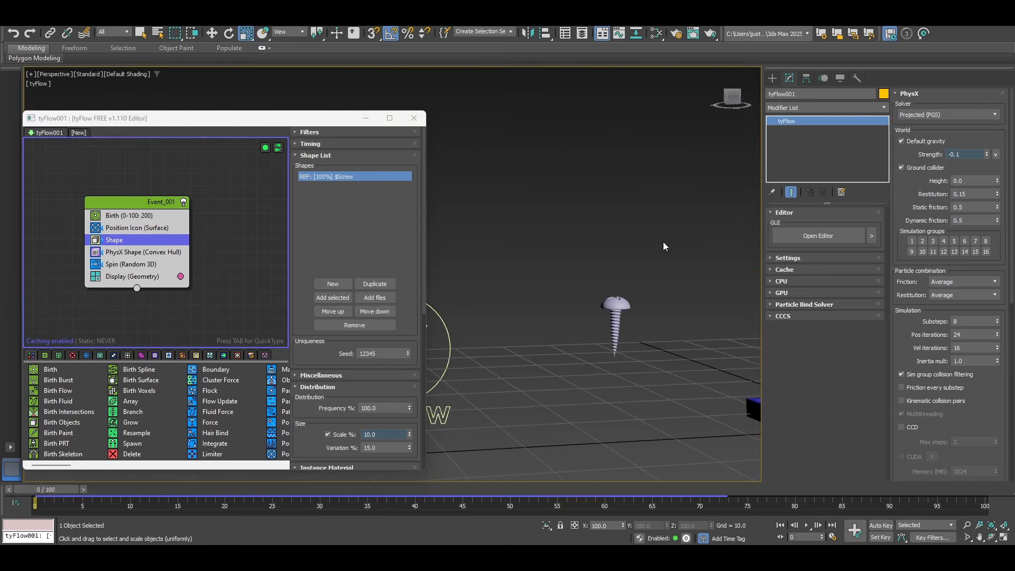
scroll(613, 330, up, 5)
scroll(612, 331, down, 4)
middle_drag(612, 330, 525, 267)
scroll(524, 271, down, 3)
middle_drag(637, 320, 512, 327)
Scrub and play the simulation, examining the screws as they fall and land in the tray.
drag(51, 495, 234, 493)
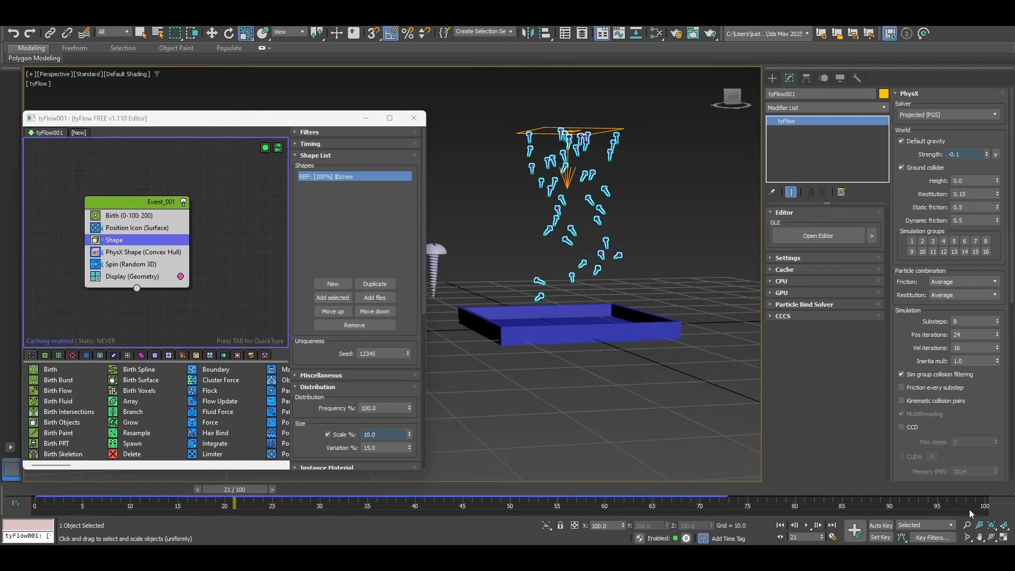
click(807, 525)
scroll(550, 297, up, 5)
alt+middle_drag(550, 297, 614, 411)
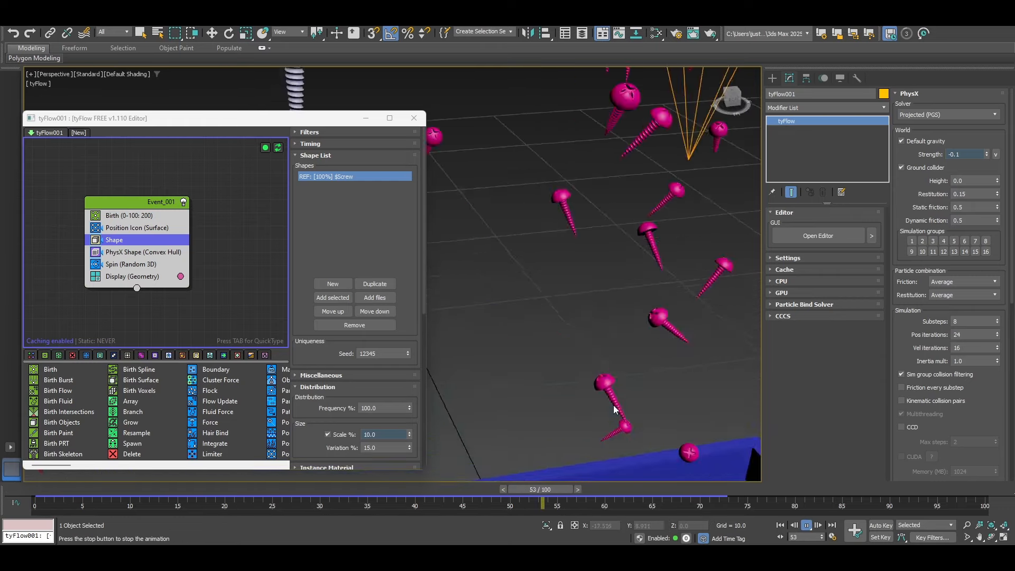
scroll(625, 456, down, 6)
middle_drag(625, 456, 600, 333)
scroll(579, 356, up, 6)
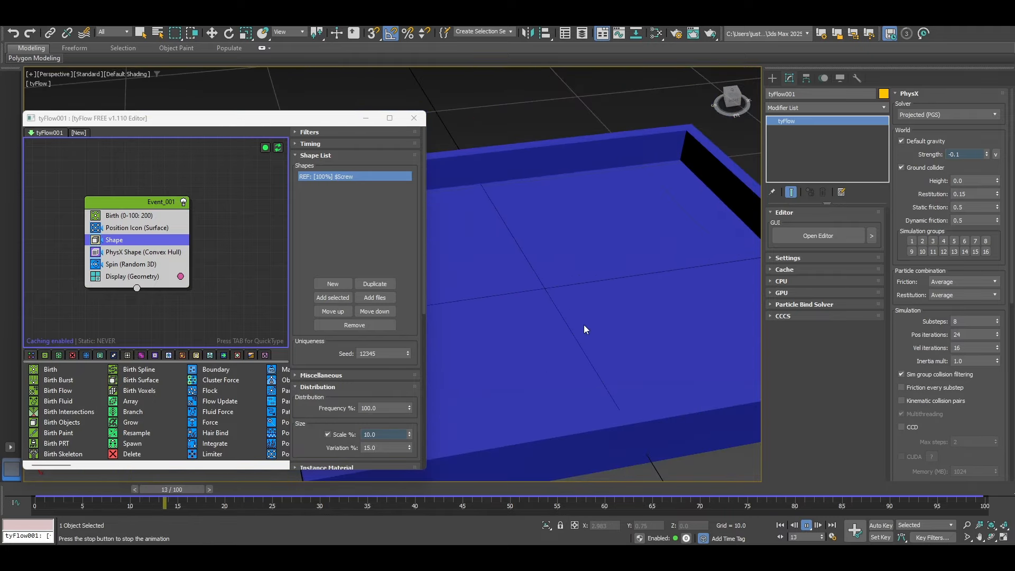
scroll(584, 329, down, 2)
scroll(578, 335, up, 6)
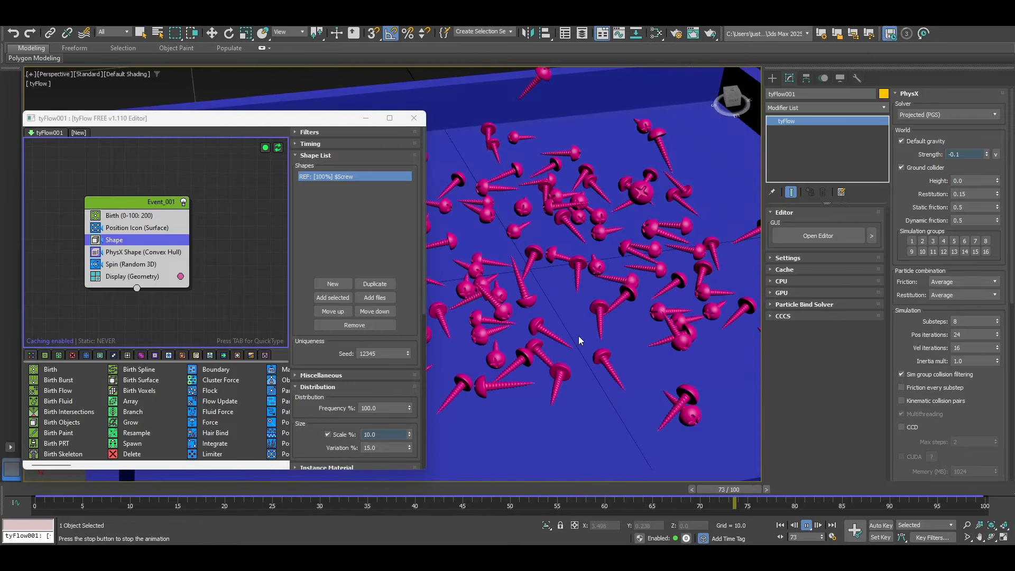
scroll(575, 327, down, 6)
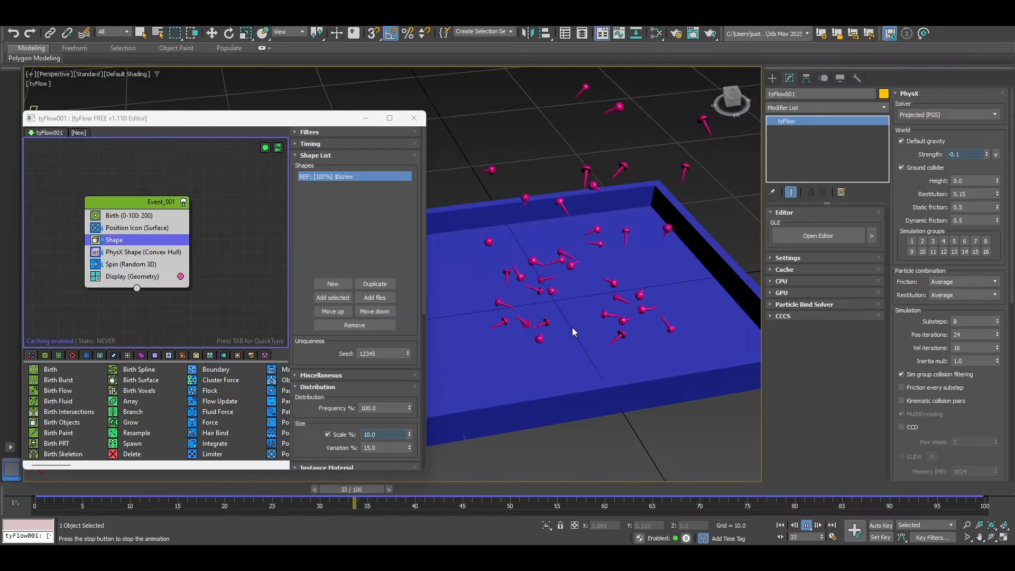
scroll(626, 316, up, 5)
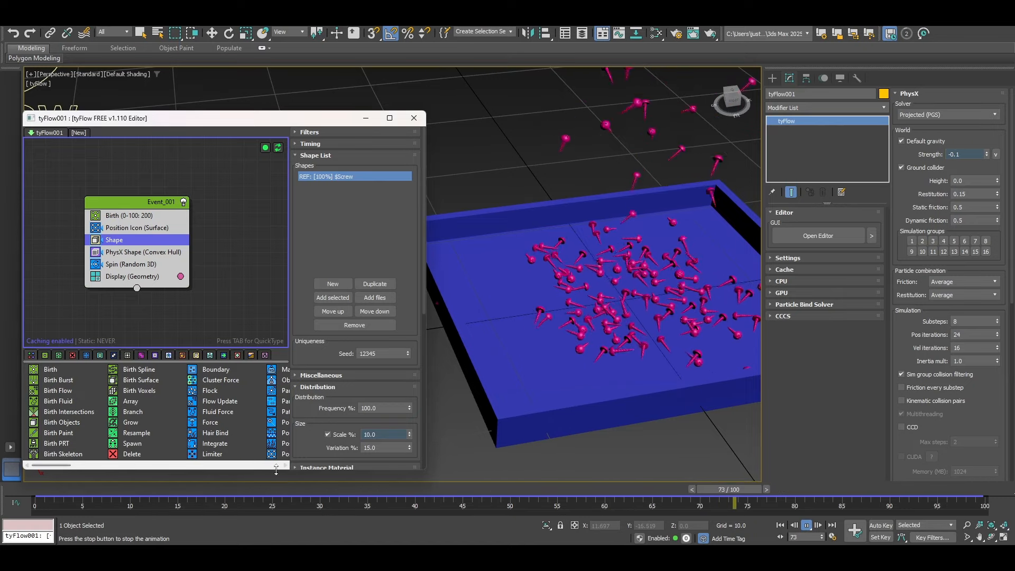
Add a PhysX Collision operator below Spin in Event_001 and set its hull type to Mesh.
mouse_move(781, 493)
mouse_down()
mouse_move(61, 483)
mouse_move(799, 488)
mouse_up()
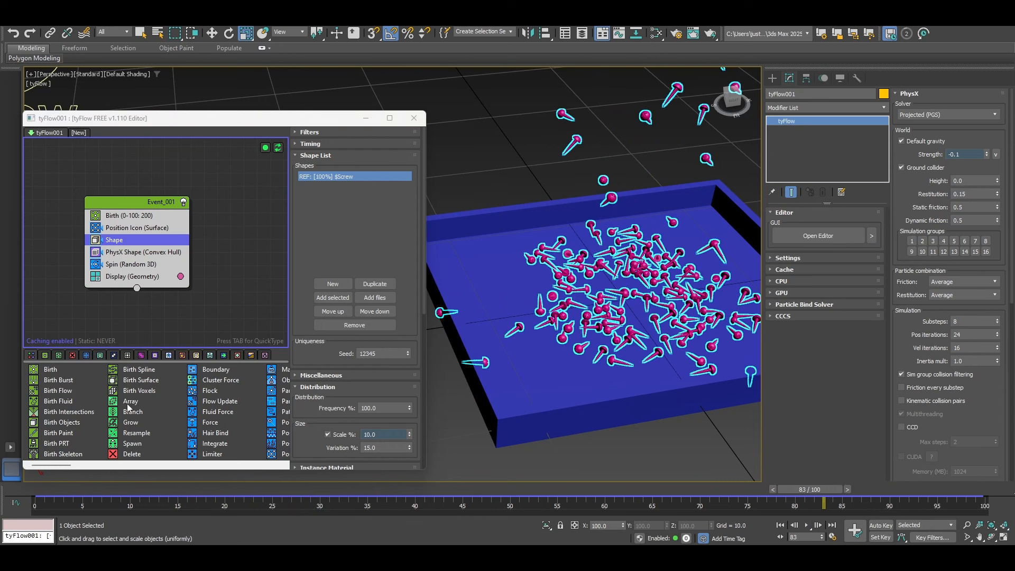
scroll(169, 405, down, 5)
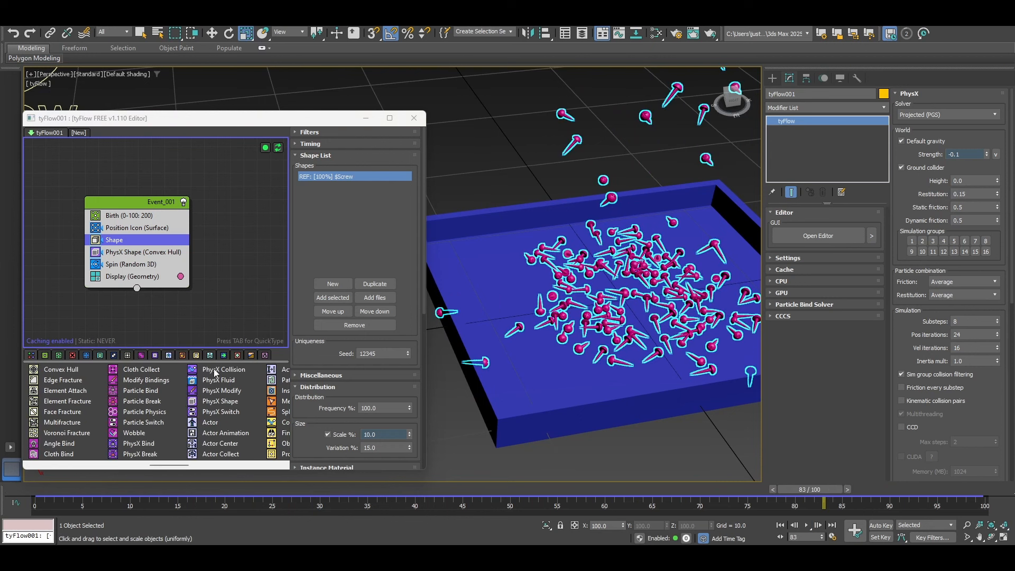
drag(216, 373, 123, 273)
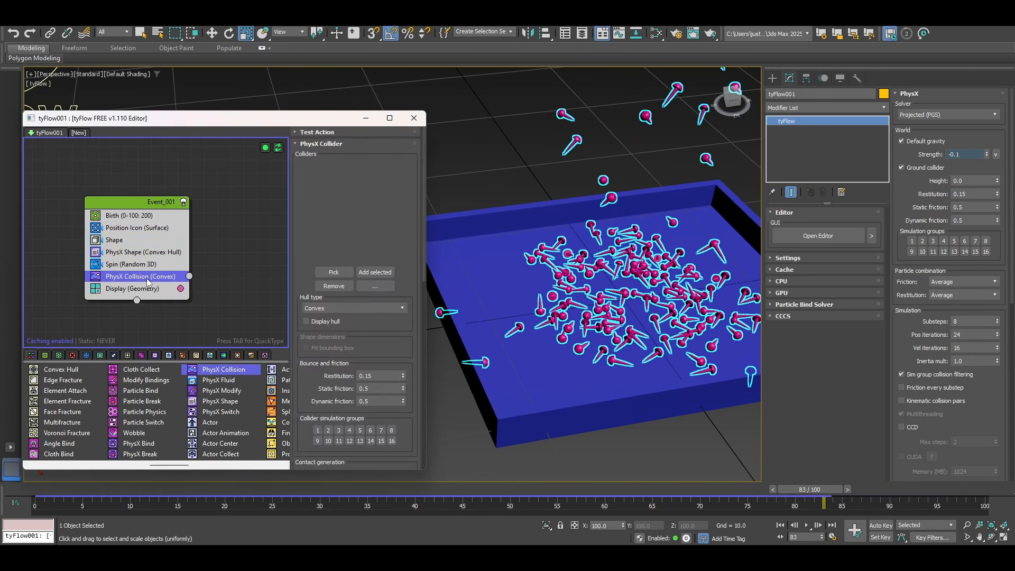
click(328, 306)
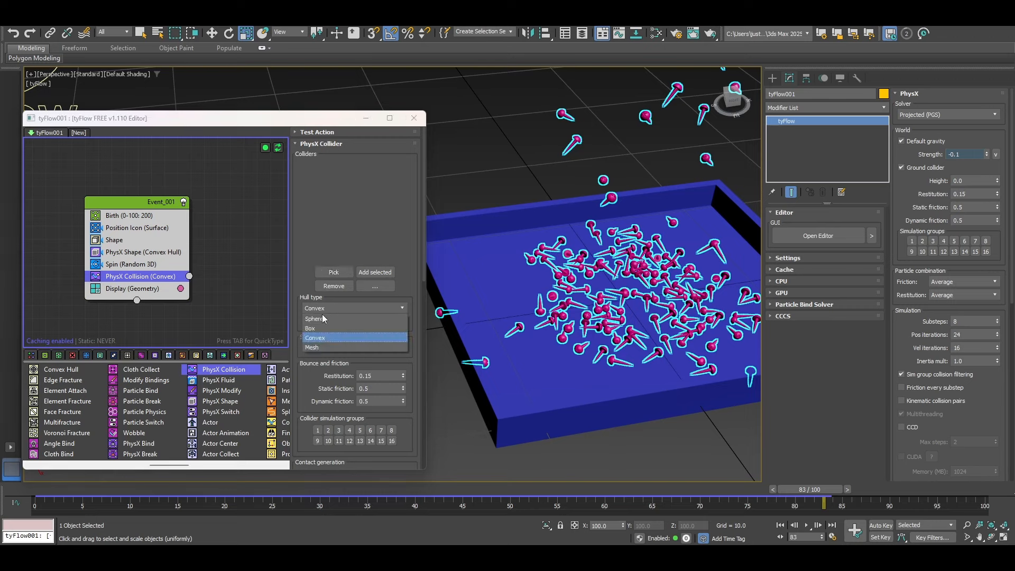
click(324, 347)
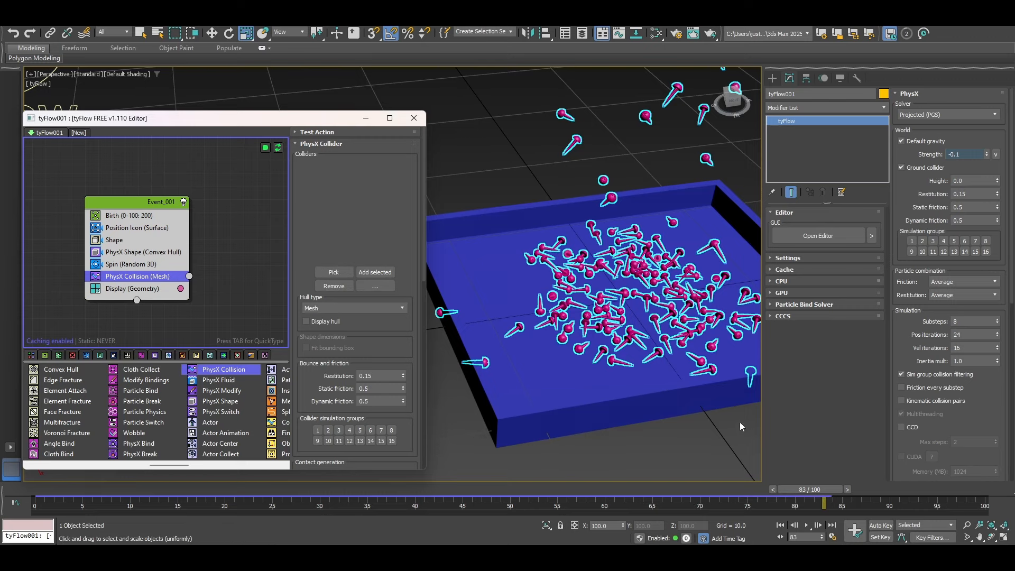
Assign the tray as the PhysX collider and return the timeline to frame 0.
click(641, 450)
drag(806, 492, 729, 463)
key(r)
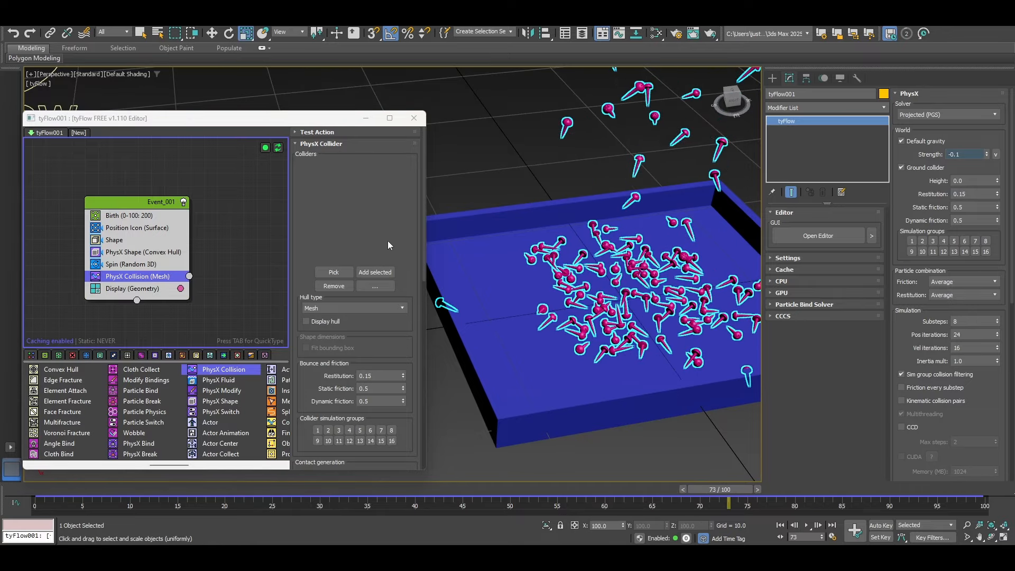
click(342, 272)
click(467, 273)
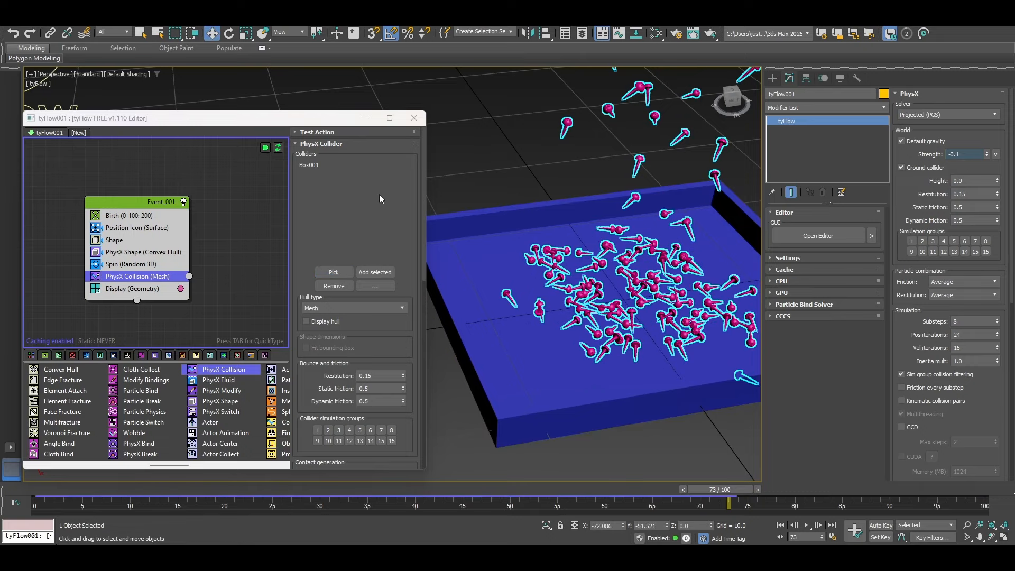
drag(721, 490, 1, 457)
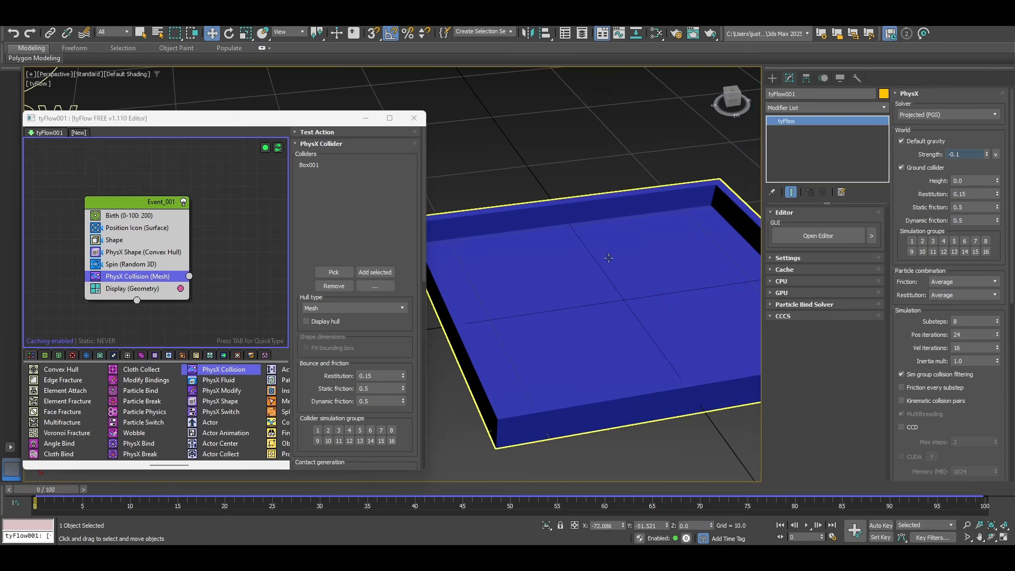
Set the Birth operator's total particle count to 1000.
click(127, 215)
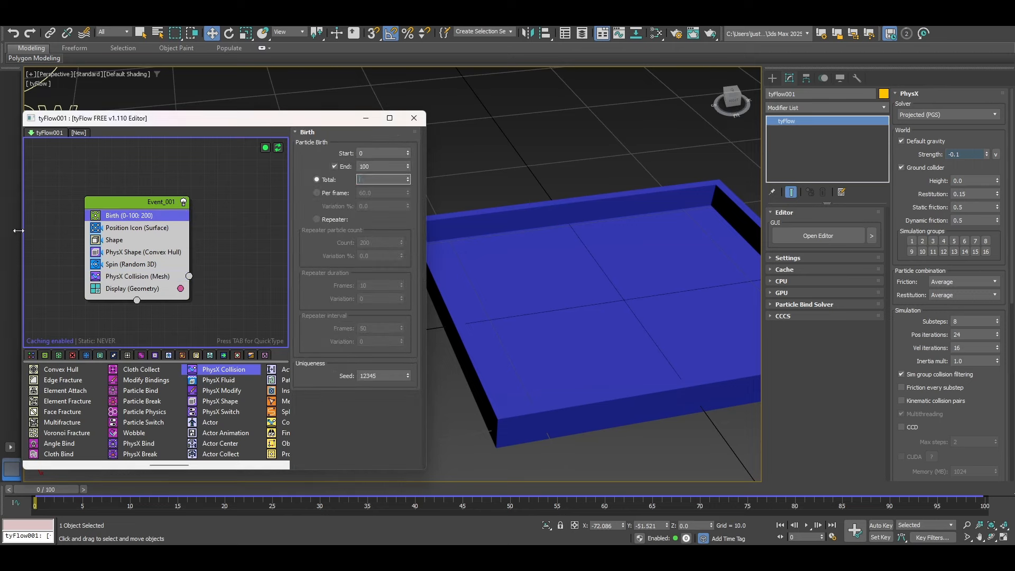
text(000)
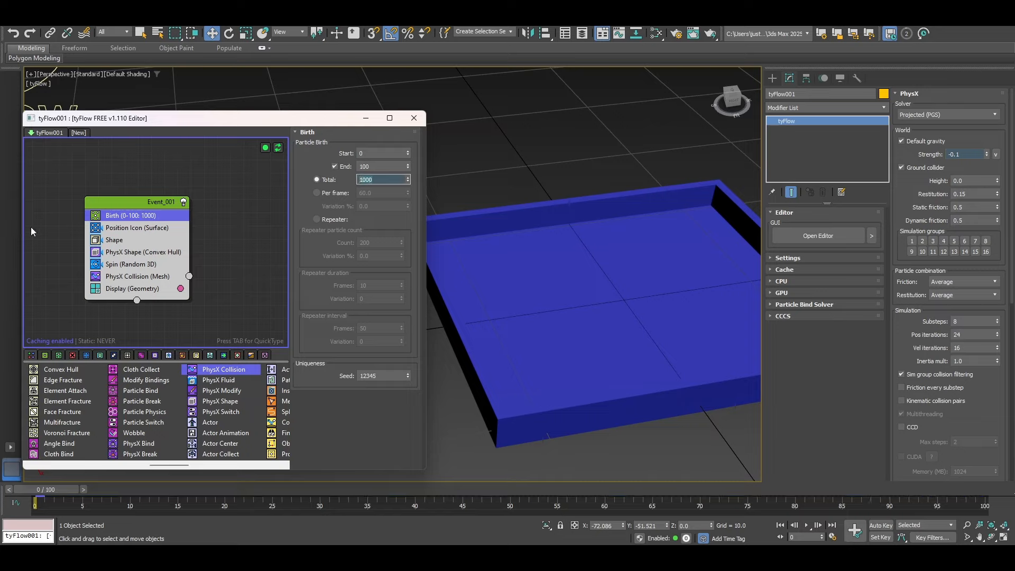
key(shift+Tab)
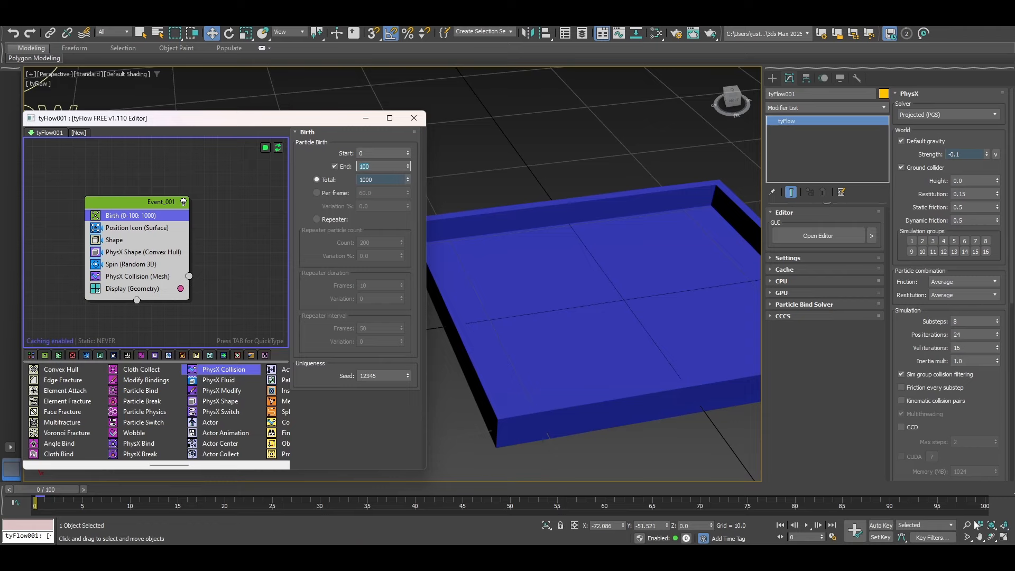
Play the simulation and examine the screws piling up in the tray through frame 100.
click(807, 526)
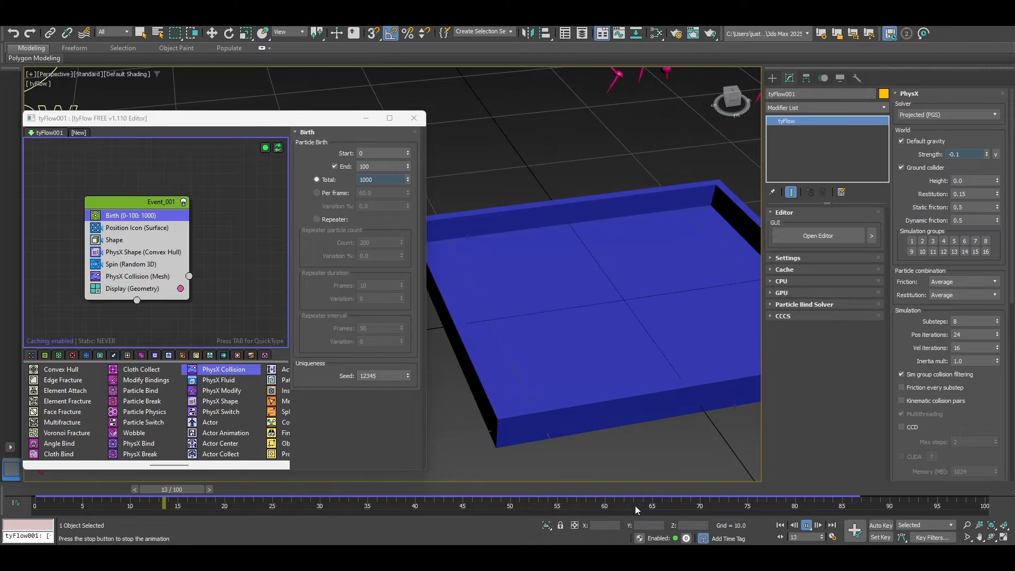
scroll(532, 338, up, 5)
middle_drag(534, 339, 597, 348)
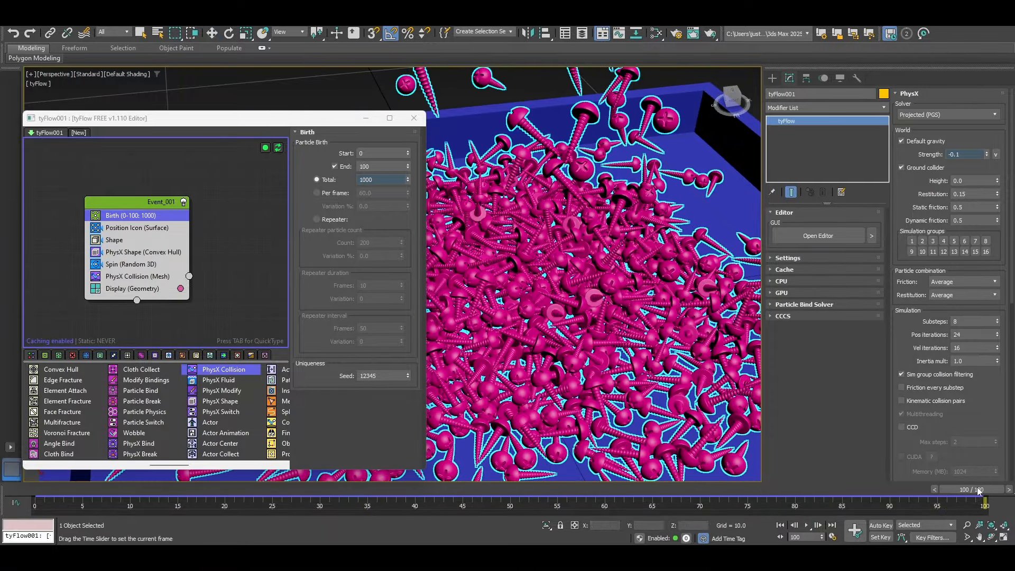
mouse_move(971, 491)
mouse_down()
mouse_move(775, 491)
mouse_move(985, 492)
mouse_up()
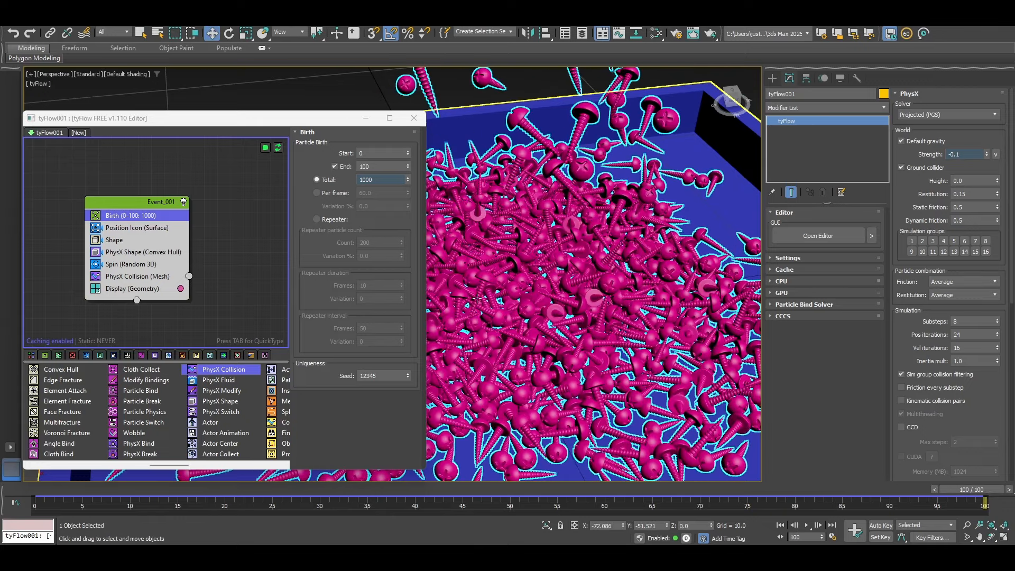
Set both the Birth operator's end frame and the animation's end time to 200, and play the simulation.
click(391, 167)
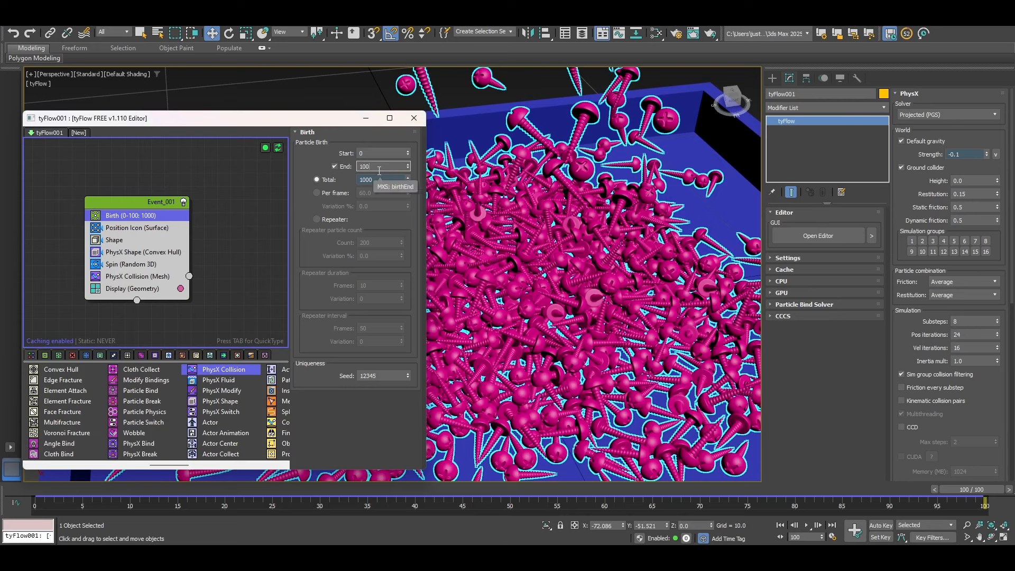
text(200)
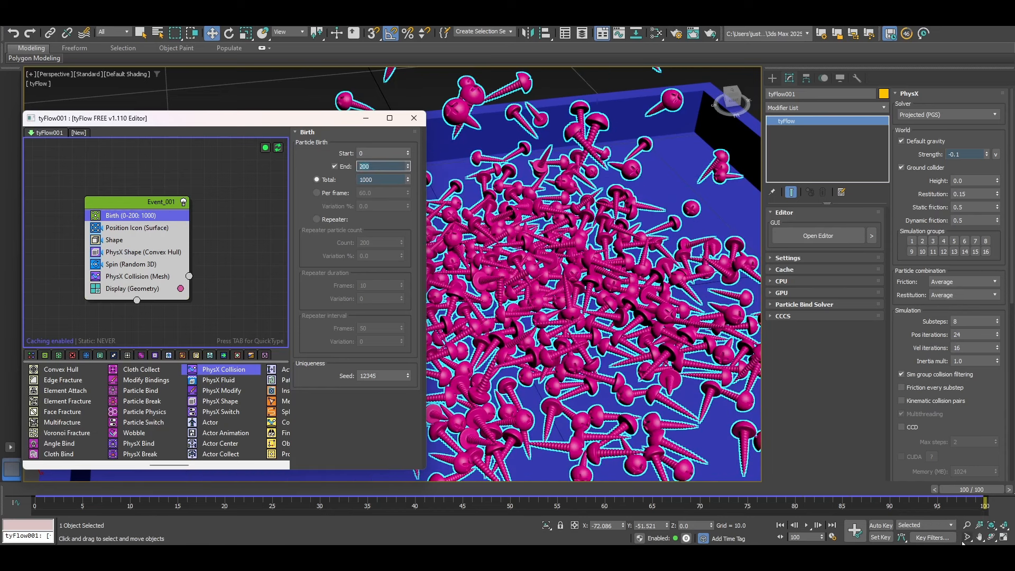
click(834, 537)
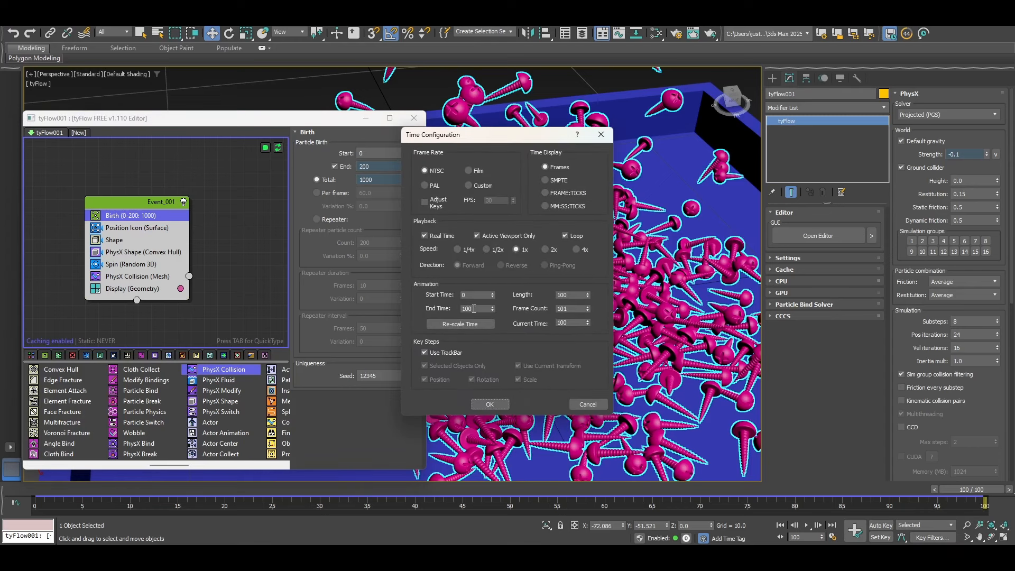
text(200)
key(Return)
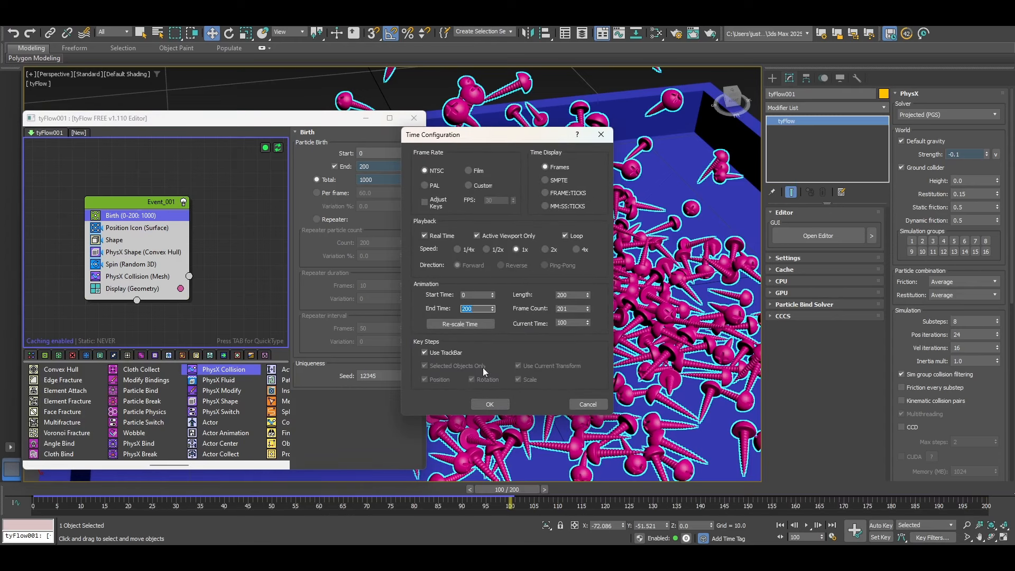
click(490, 404)
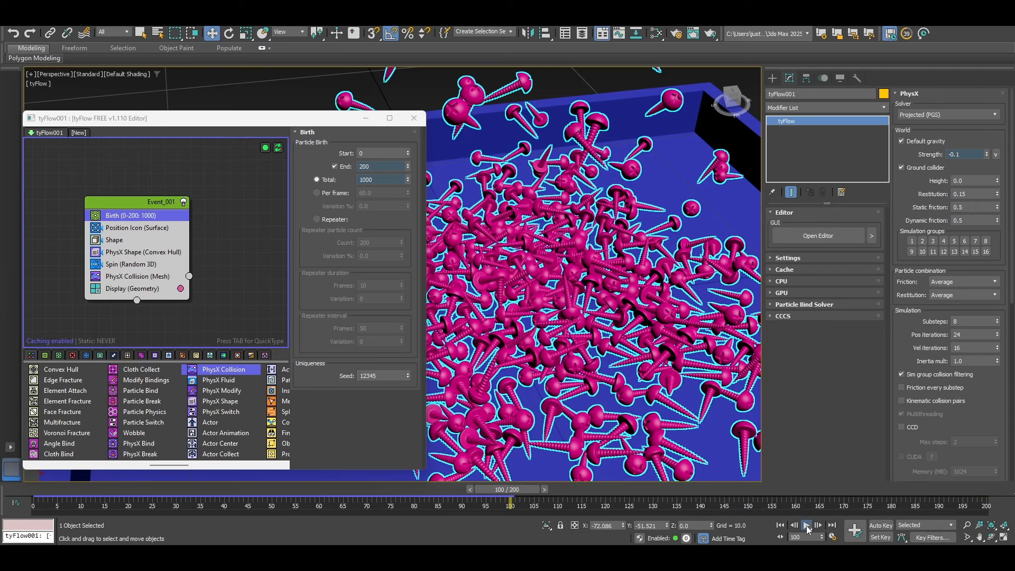
click(807, 525)
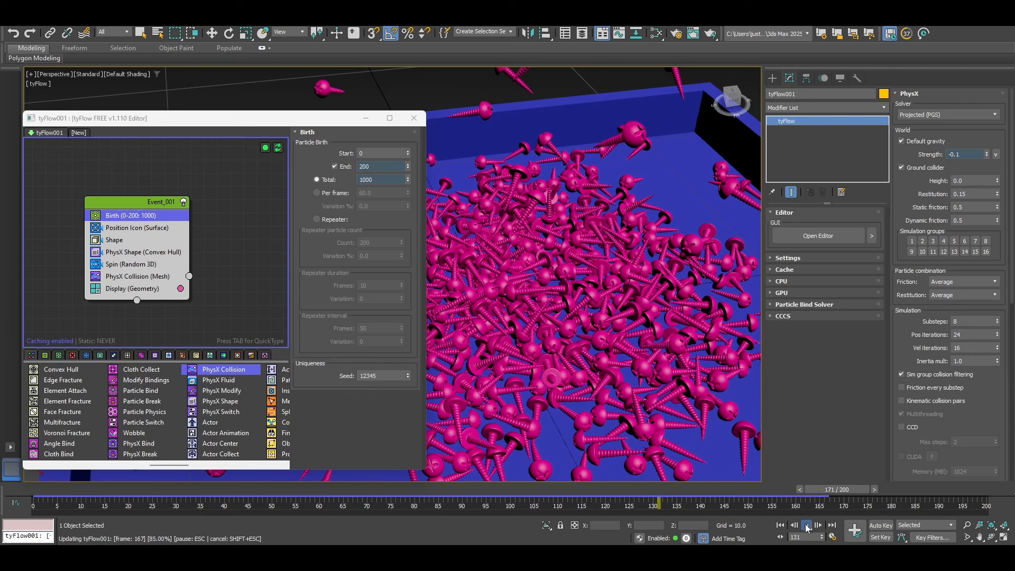
Keep the Birth end frame at 200, extend the animation's end time to 250, and run the simulation through frame 250.
double_click(381, 166)
text(1)
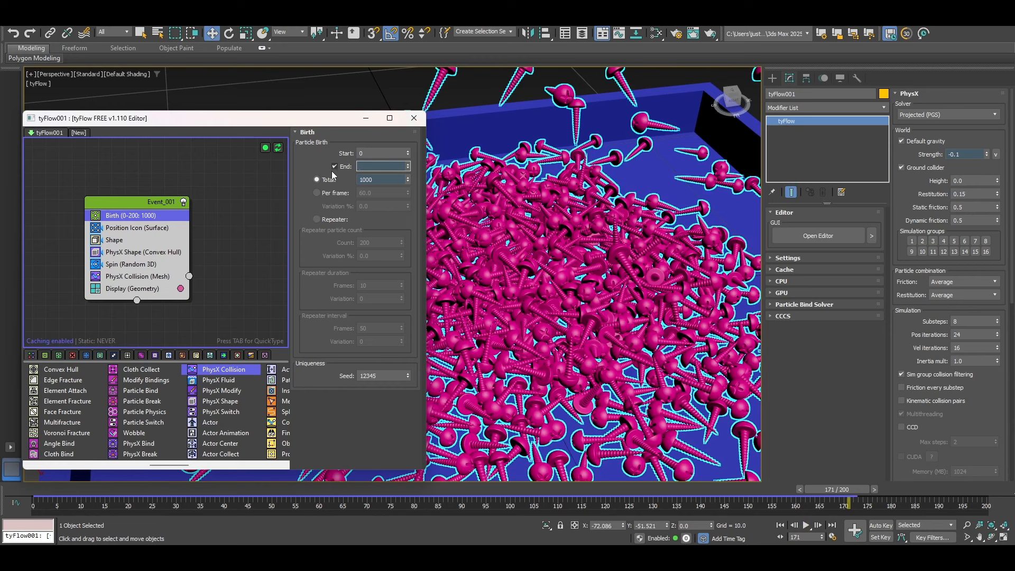
text(200)
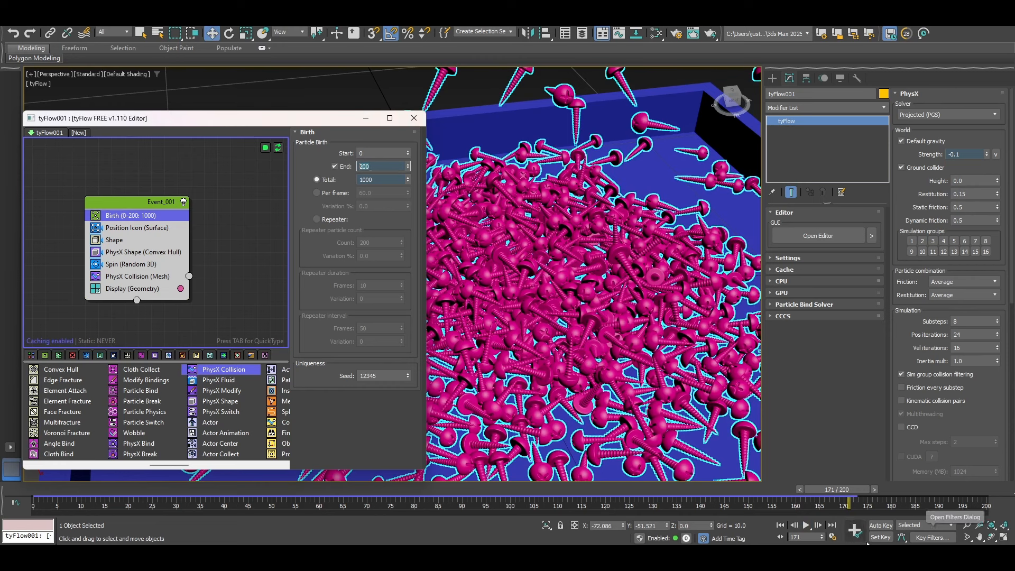
click(833, 537)
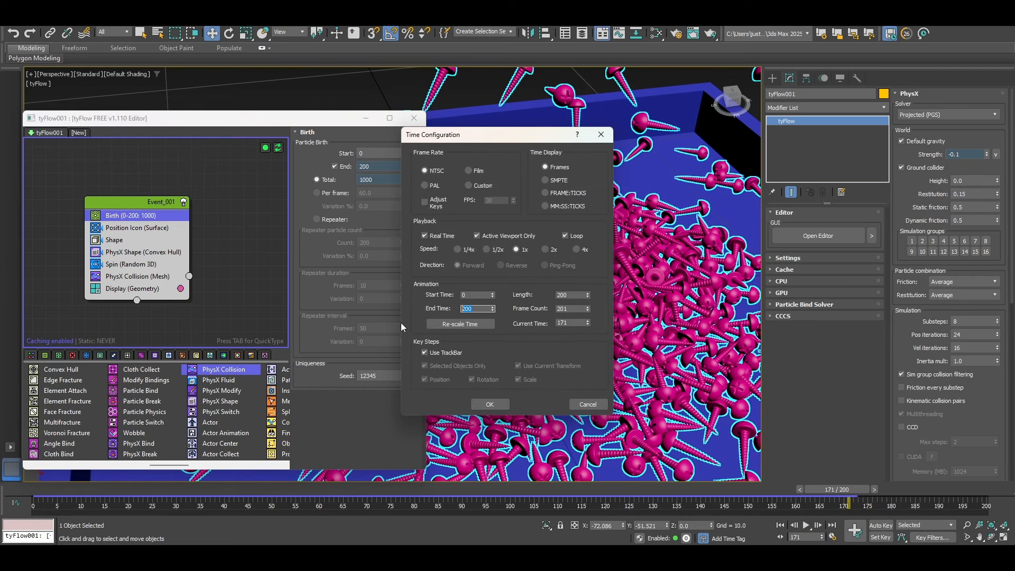
text(250)
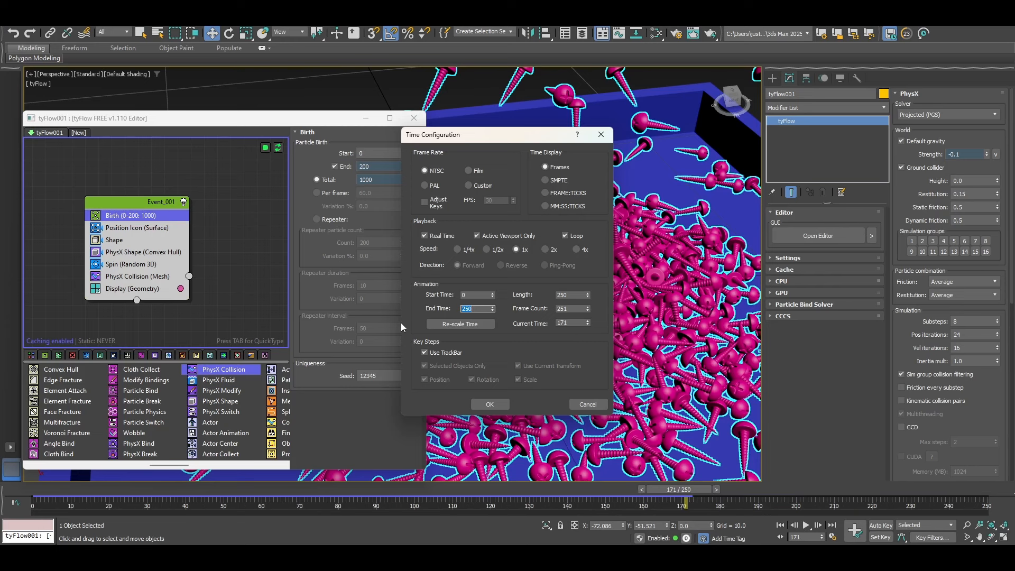
click(490, 403)
click(811, 525)
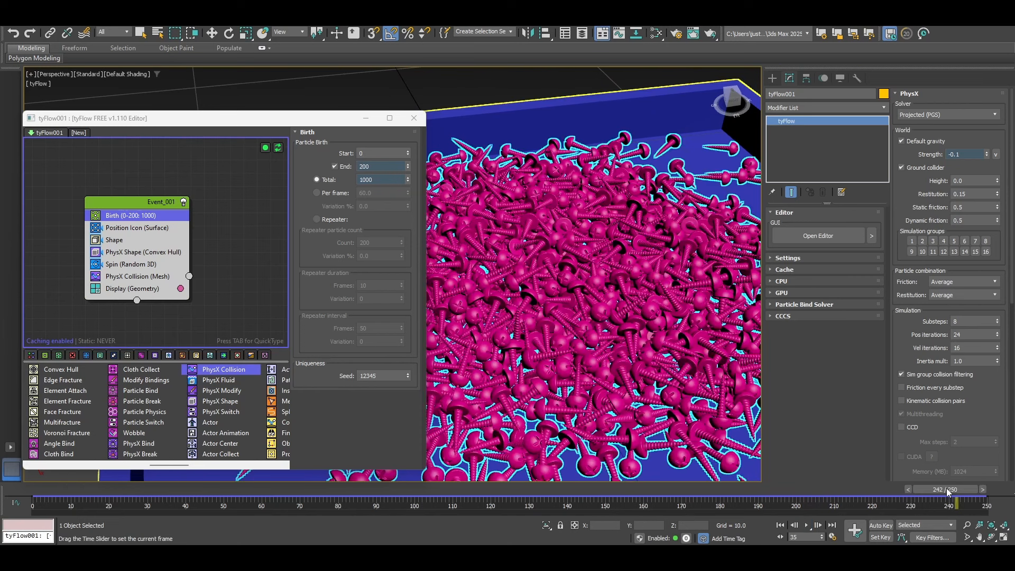
drag(955, 495, 989, 490)
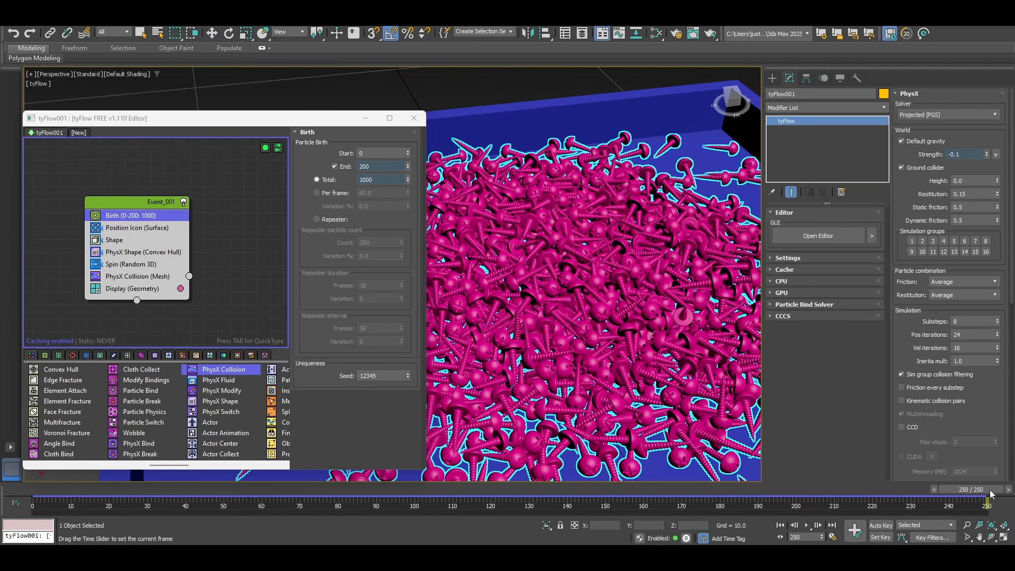
Hide the blue tray so only the pile of simulated screws is left.
scroll(624, 317, down, 5)
alt+middle_drag(624, 286, 592, 317)
click(584, 260)
middle_drag(641, 338, 675, 368)
scroll(675, 368, up, 2)
middle_drag(553, 308, 507, 371)
scroll(611, 356, down, 4)
scroll(456, 388, up, 6)
scroll(565, 395, down, 3)
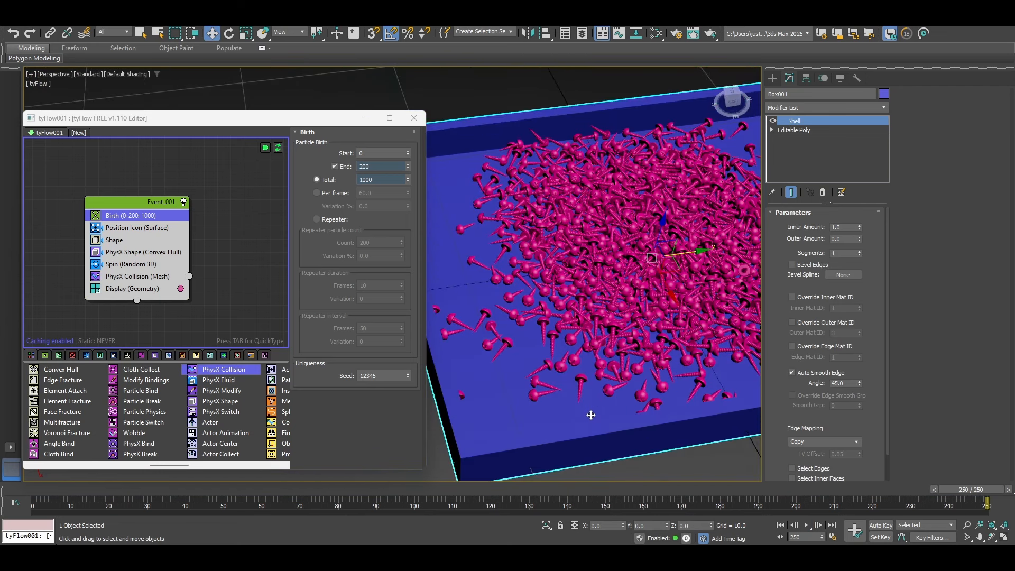
right_click(589, 370)
click(608, 362)
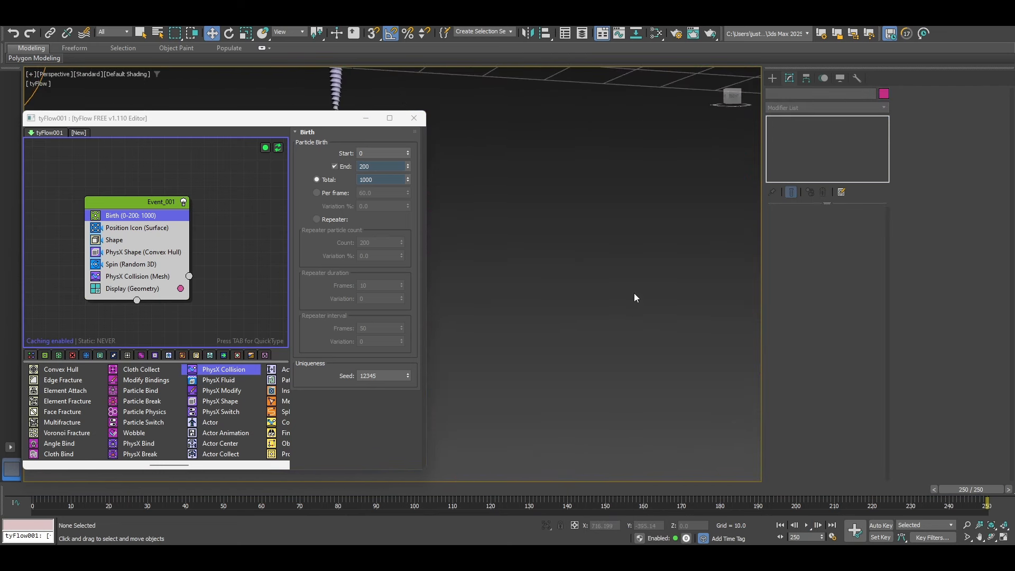
Close the tyFlow editor and hide the original source screw standing beside the emitter.
scroll(601, 394, down, 5)
scroll(600, 394, up, 4)
scroll(558, 355, down, 3)
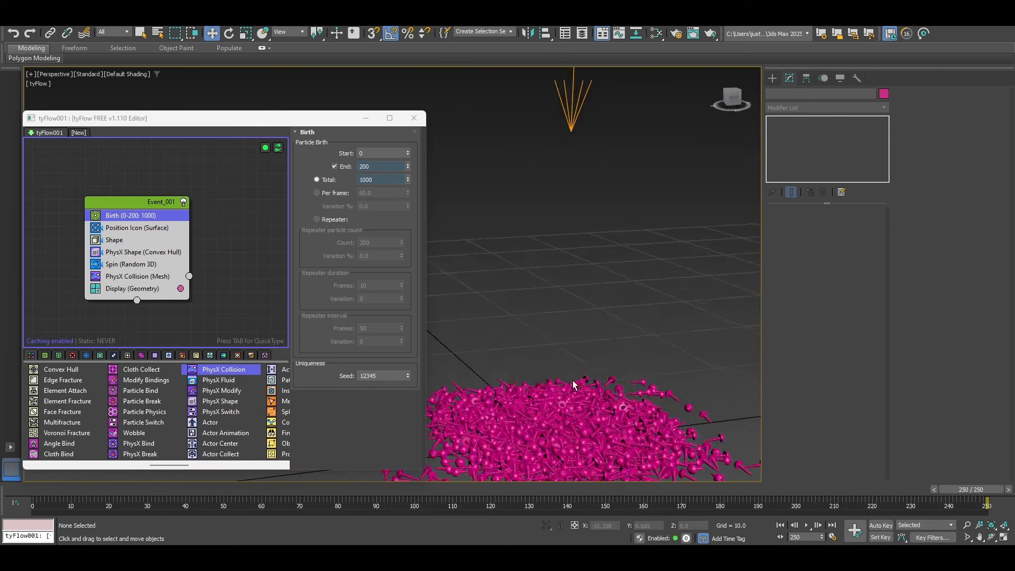
alt+middle_drag(572, 380, 560, 380)
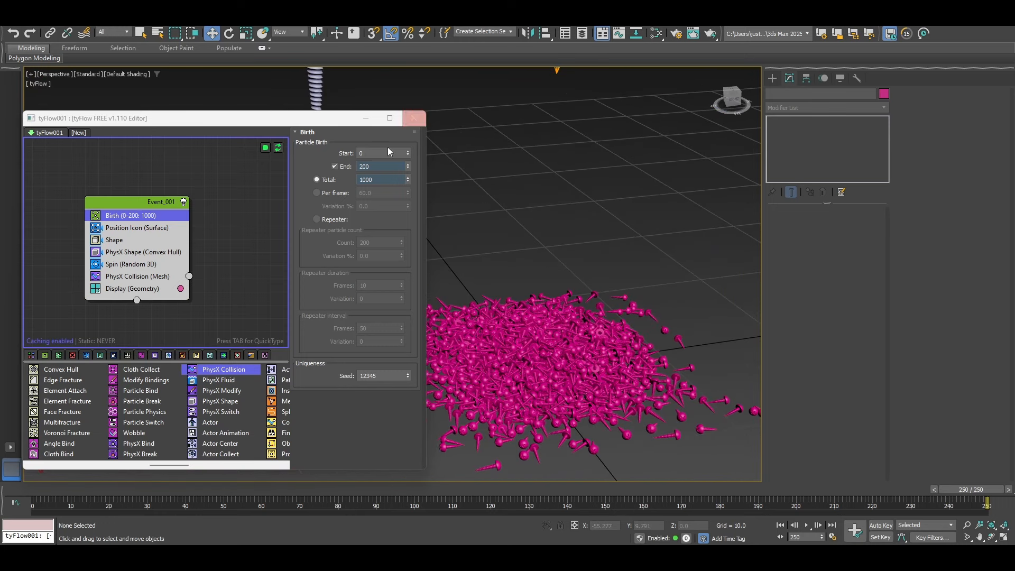
click(414, 118)
scroll(313, 110, up, 2)
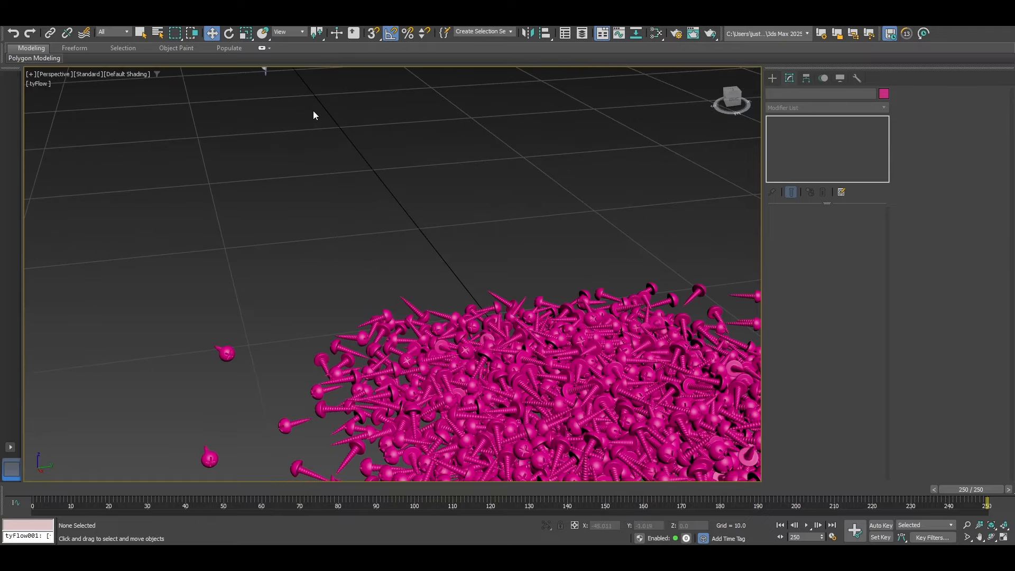
scroll(327, 152, down, 4)
middle_drag(327, 152, 360, 275)
drag(266, 116, 342, 233)
right_click(311, 181)
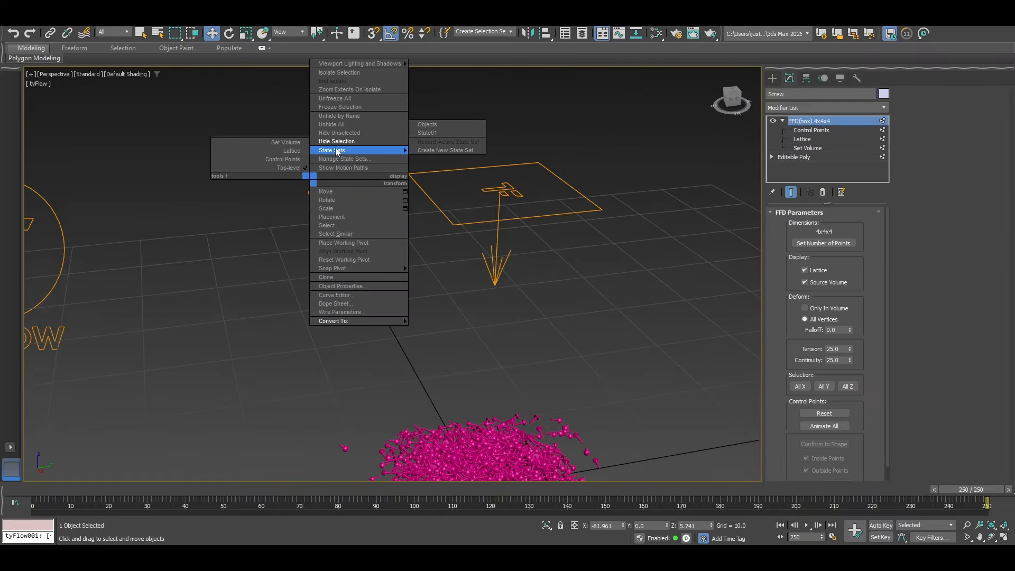
click(340, 150)
Examine the pile of screws up close and from several angles.
middle_drag(472, 411, 431, 321)
scroll(432, 323, up, 2)
alt+middle_drag(433, 375, 434, 282)
scroll(435, 281, up, 4)
scroll(439, 387, up, 3)
middle_drag(437, 437, 431, 311)
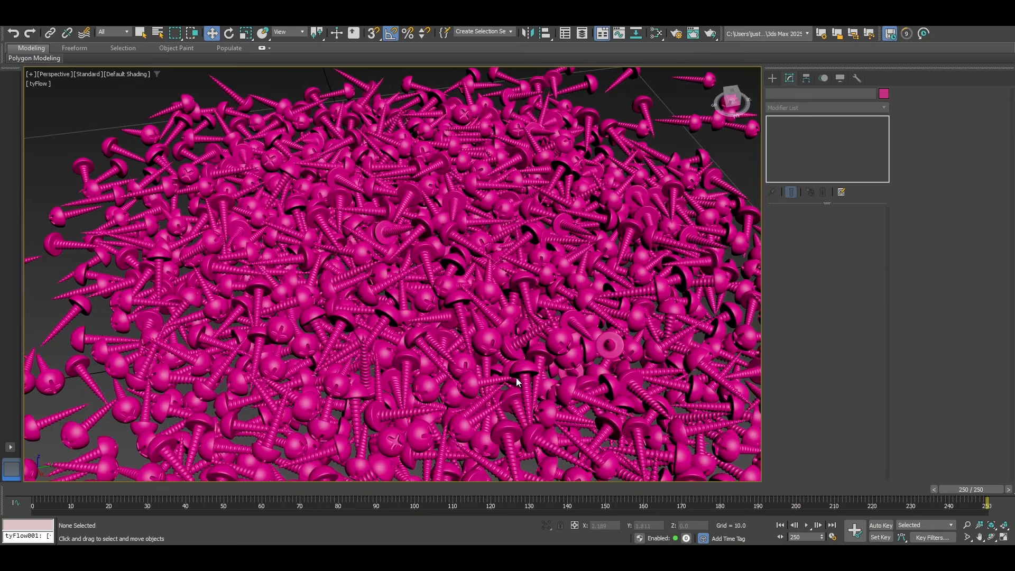
middle_drag(520, 339, 492, 259)
scroll(487, 371, down, 5)
alt+middle_drag(487, 374, 338, 364)
scroll(379, 268, up, 5)
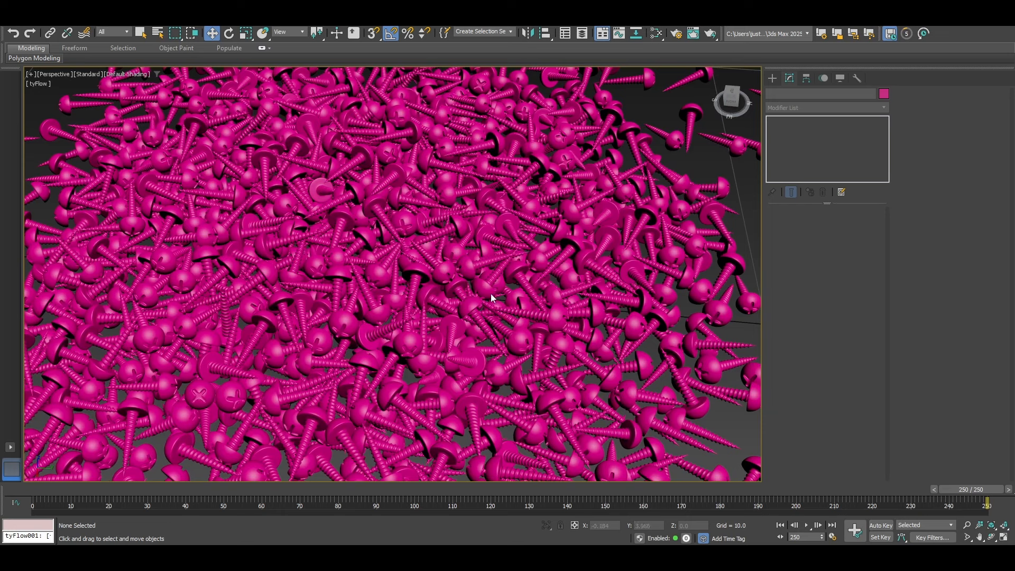
scroll(388, 233, down, 8)
middle_drag(384, 355, 374, 311)
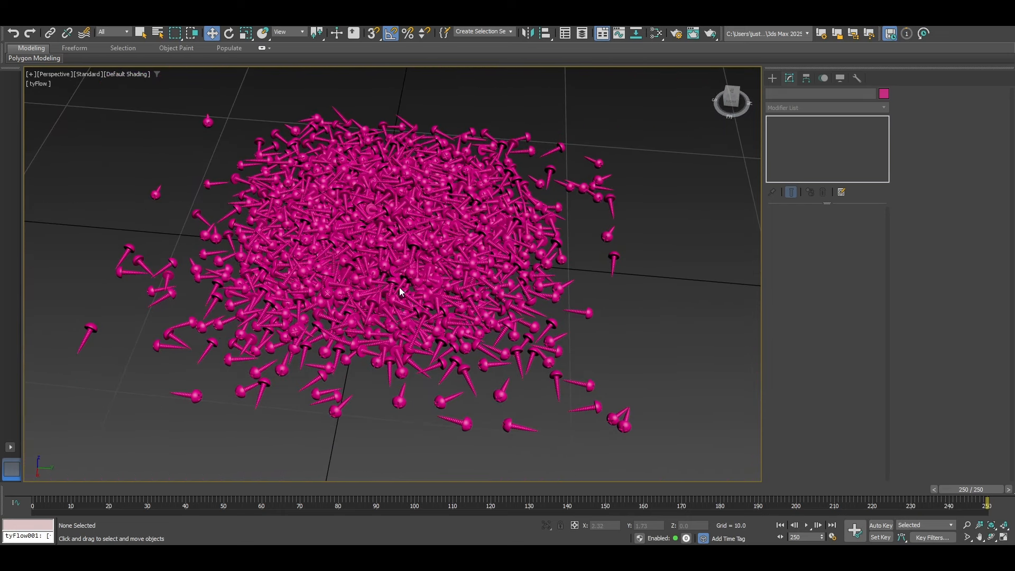
Draw a Standard Primitives plane beneath the screw pile in the top view, spanning about four grid squares each way.
key(t)
scroll(397, 271, down, 5)
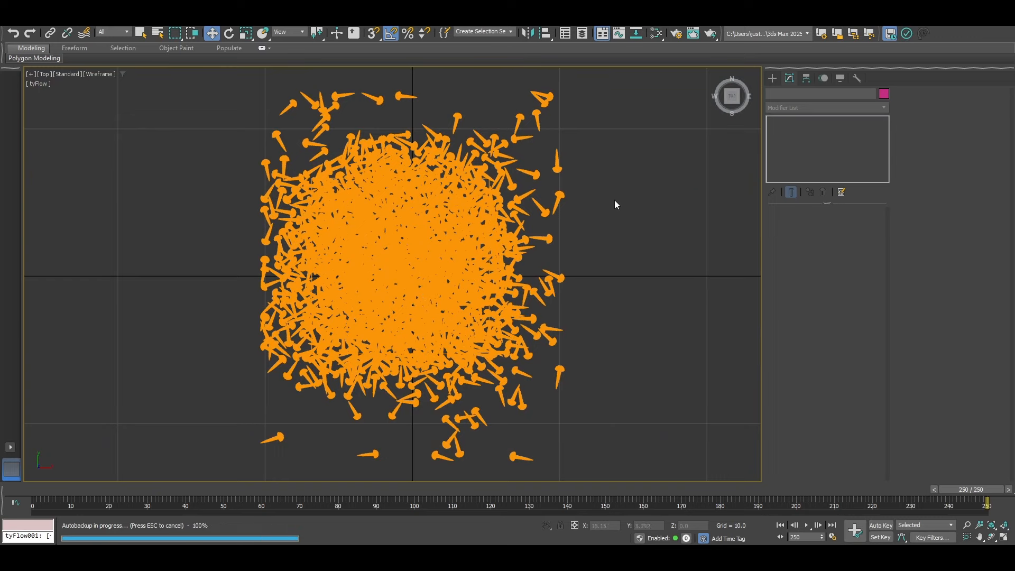
middle_drag(614, 205, 621, 215)
click(772, 77)
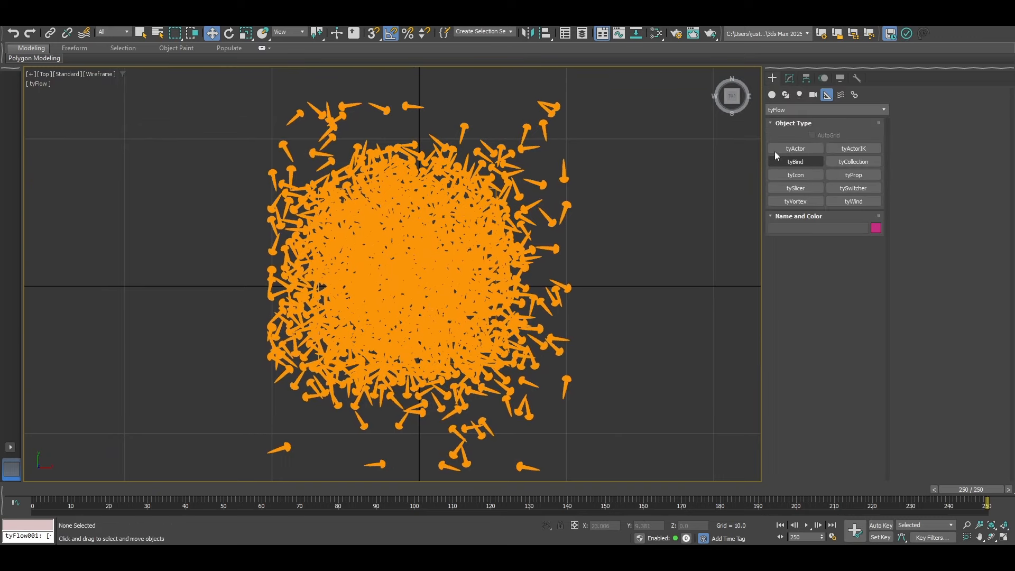
click(772, 94)
click(774, 110)
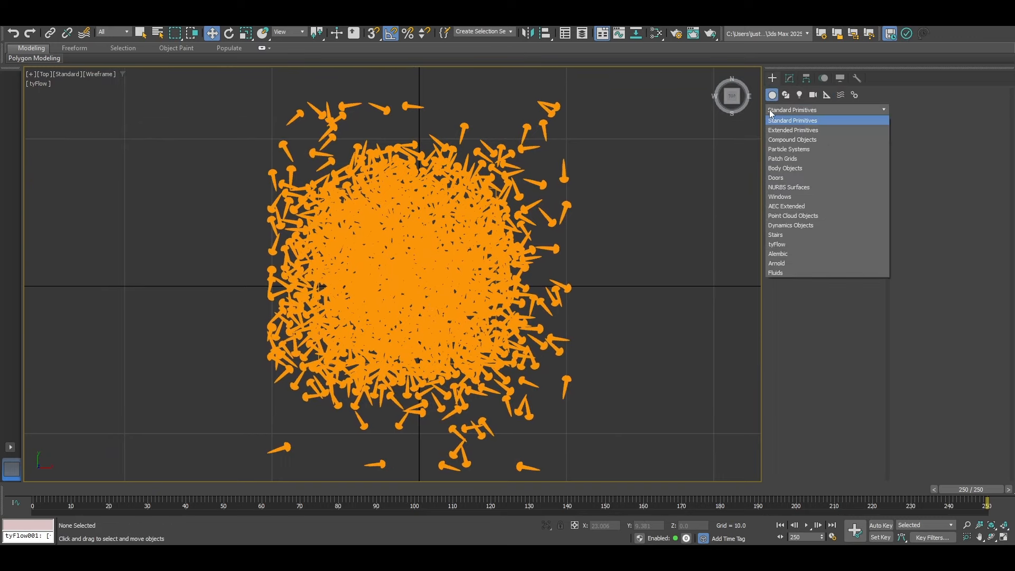
click(773, 117)
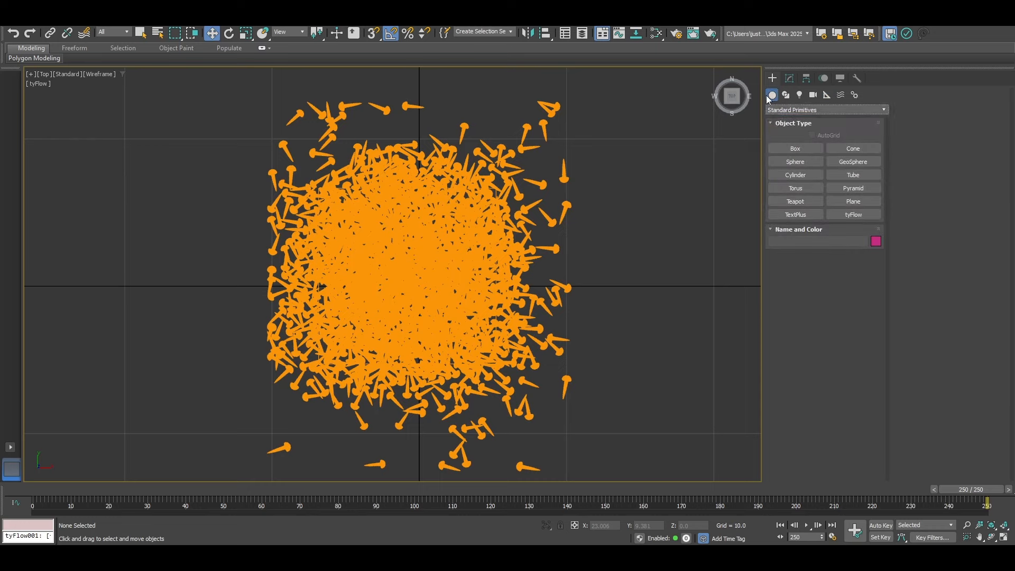
click(858, 201)
scroll(610, 252, down, 5)
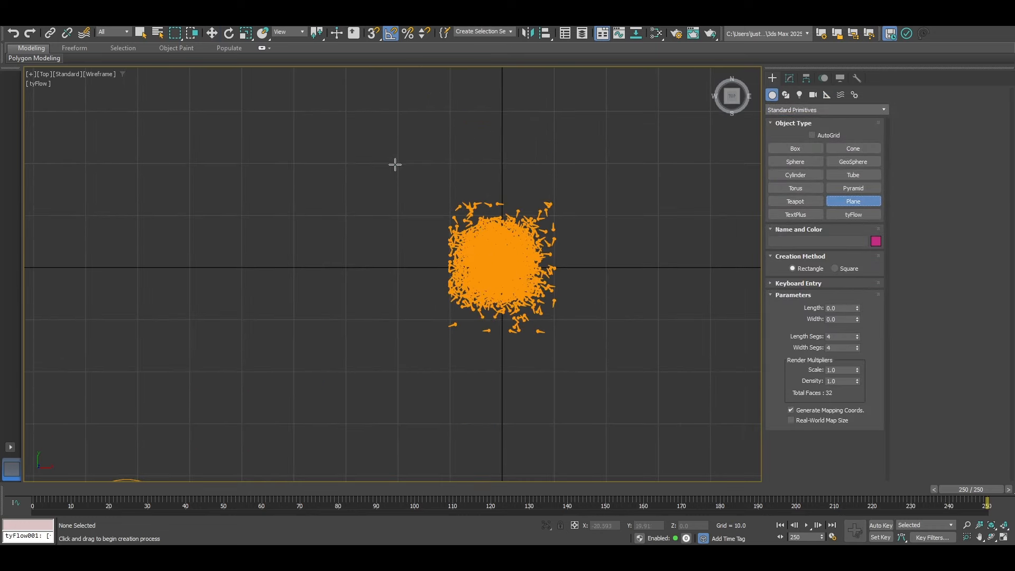
drag(395, 165, 607, 371)
right_click(666, 268)
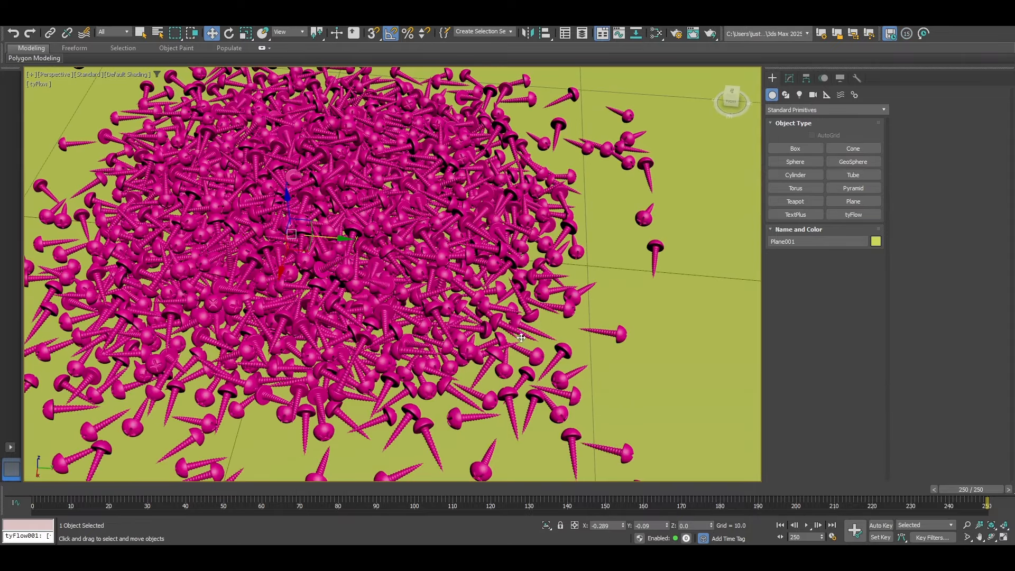
Inspect how the screws rest on the new plane in perspective, and return to the top view.
alt+middle_drag(521, 337, 480, 263)
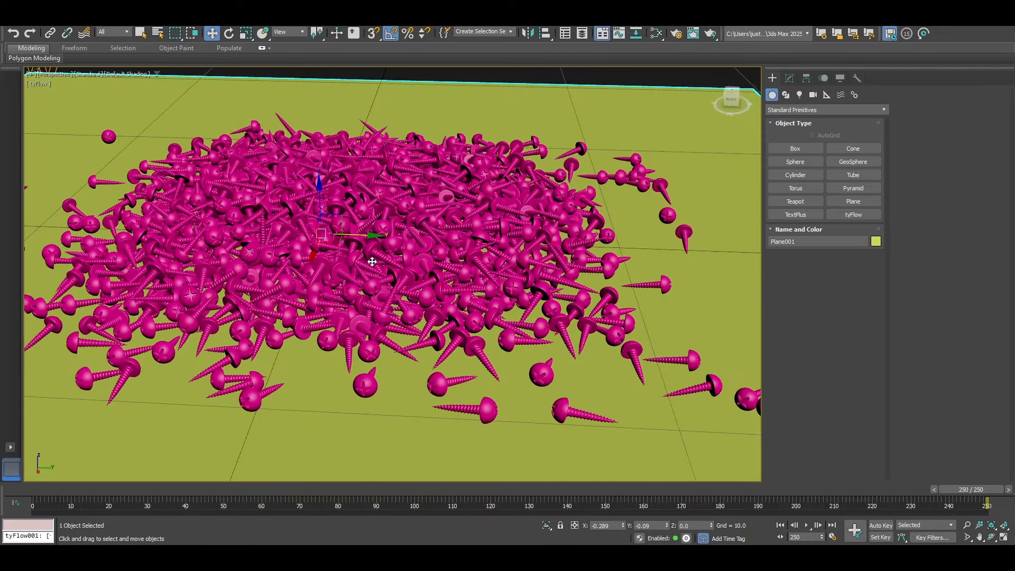
alt+middle_drag(372, 261, 365, 284)
middle_drag(337, 239, 367, 302)
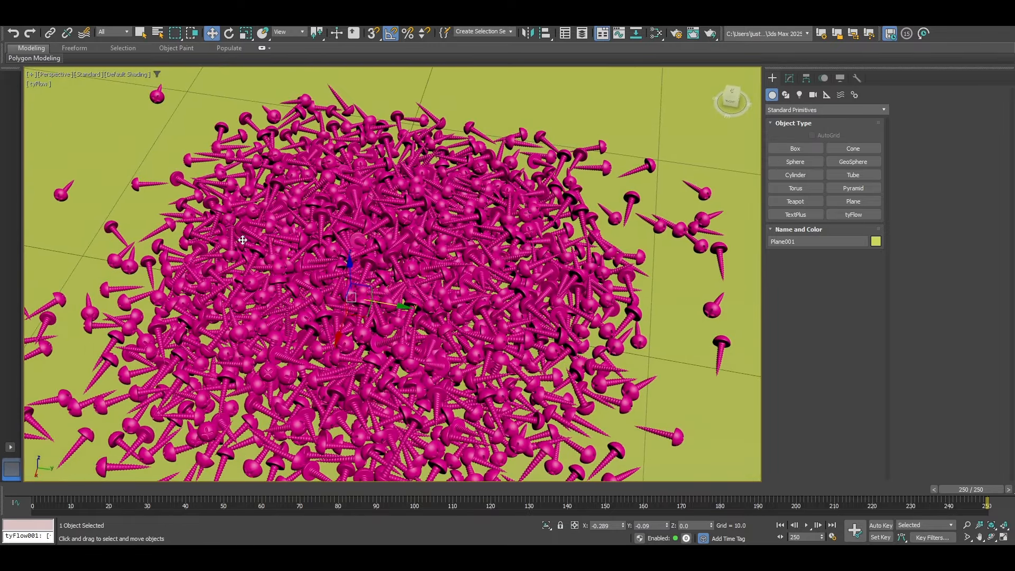
alt+middle_drag(390, 238, 416, 285)
scroll(416, 284, down, 5)
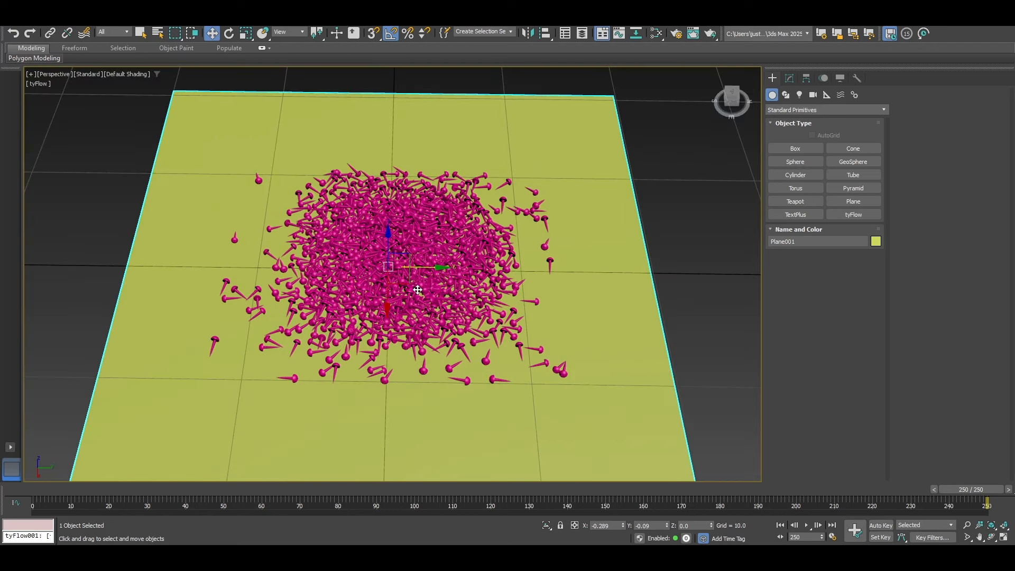
key(t)
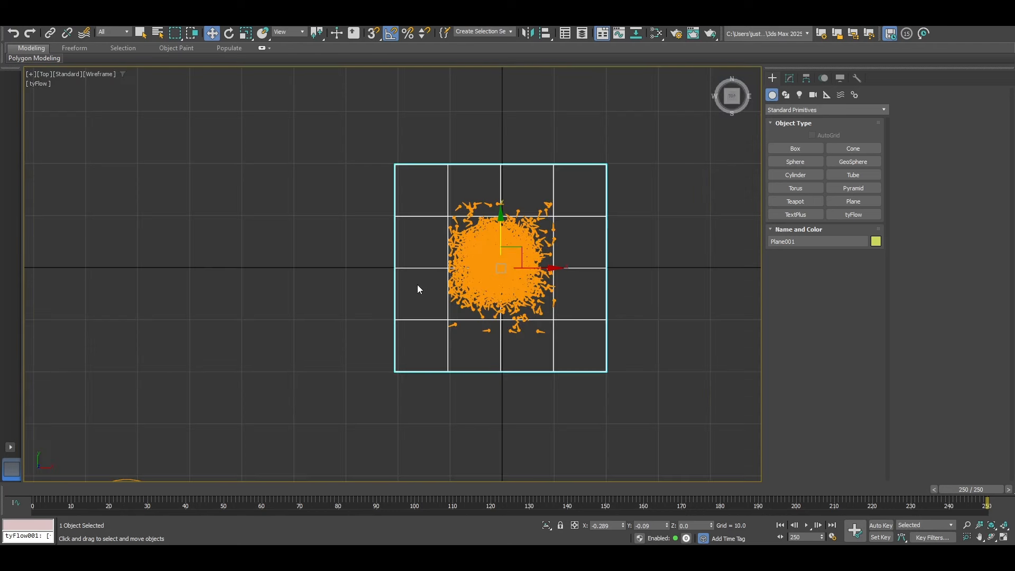
Reduce the ground plane's length and width segments to 1 each.
click(789, 78)
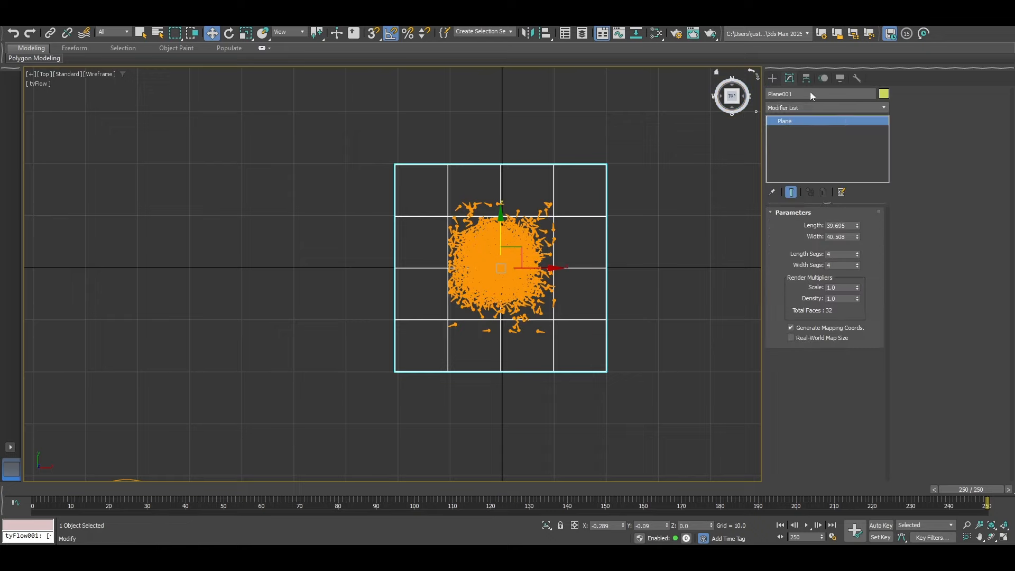
right_click(843, 240)
click(734, 240)
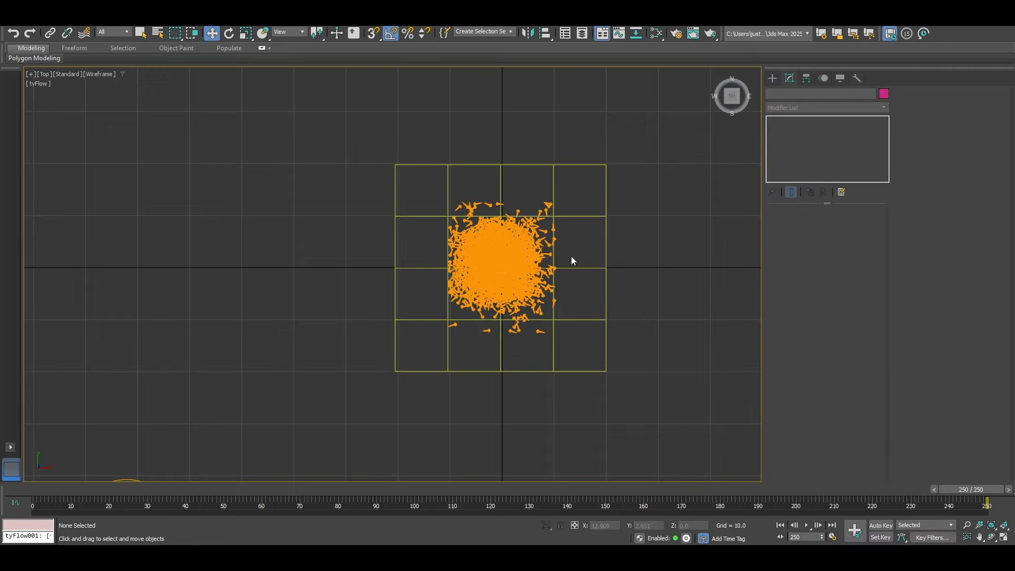
click(571, 256)
right_click(857, 255)
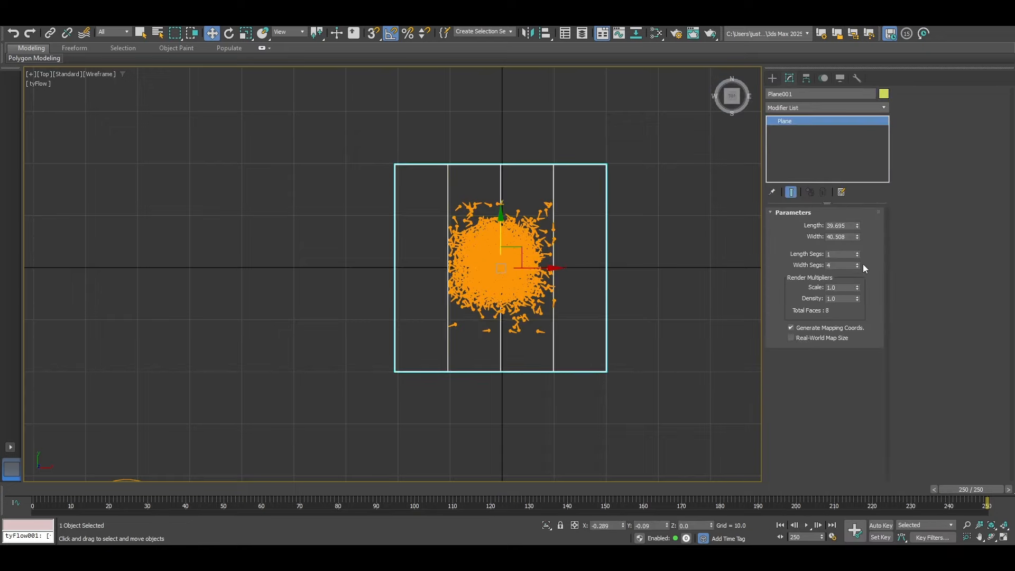
right_click(857, 266)
click(646, 235)
Rename the ground plane as Floor.
click(608, 251)
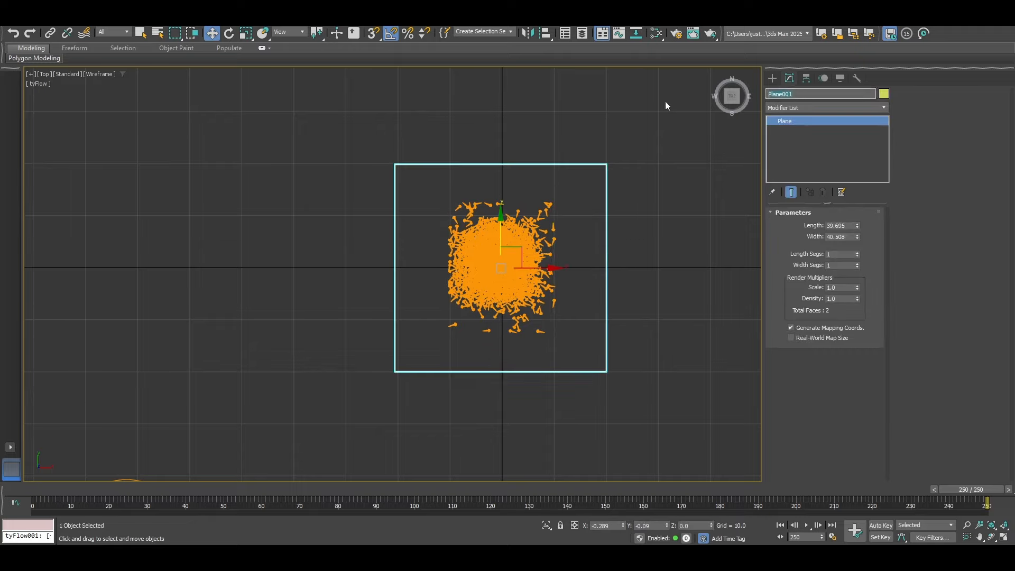
text(Floor)
key(Return)
click(654, 194)
Create a physical camera aimed at the centre of the screw pile and look through it.
click(774, 79)
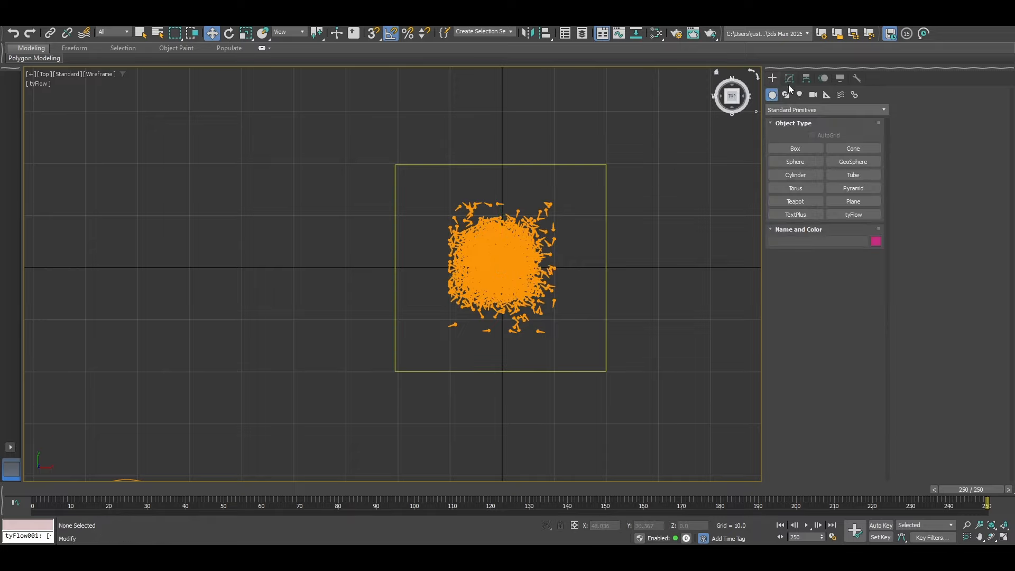
click(813, 95)
click(795, 149)
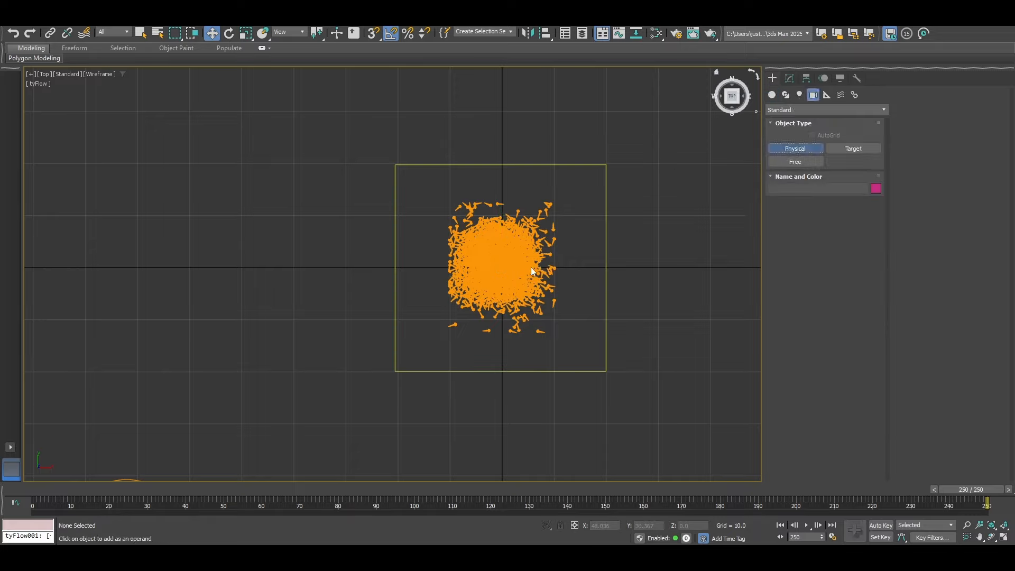
drag(507, 380, 502, 268)
key(c)
middle_drag(542, 312, 549, 304)
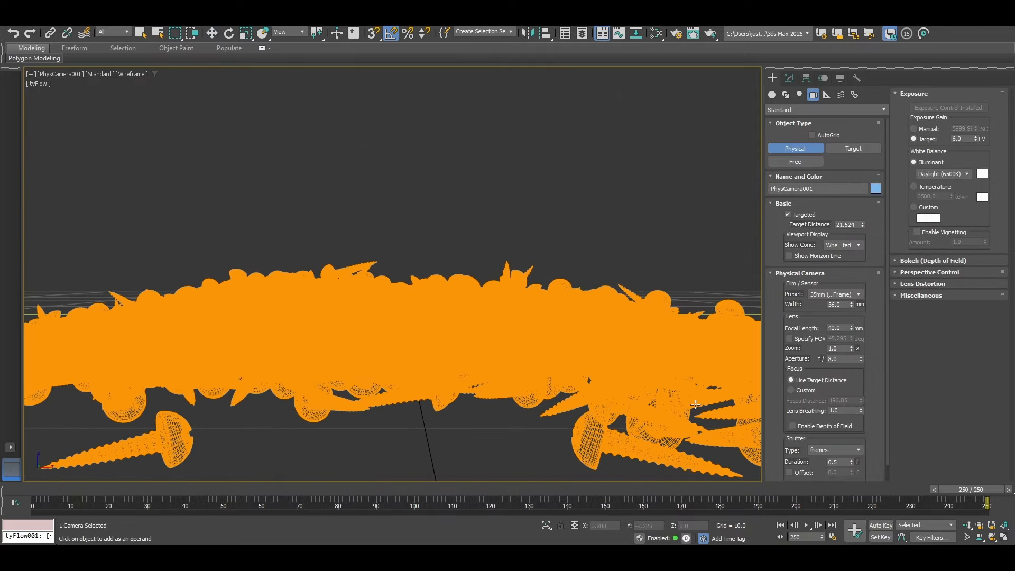
Orbit the camera to look down on the screw pile and show its view in default shading.
click(992, 537)
drag(551, 259, 554, 346)
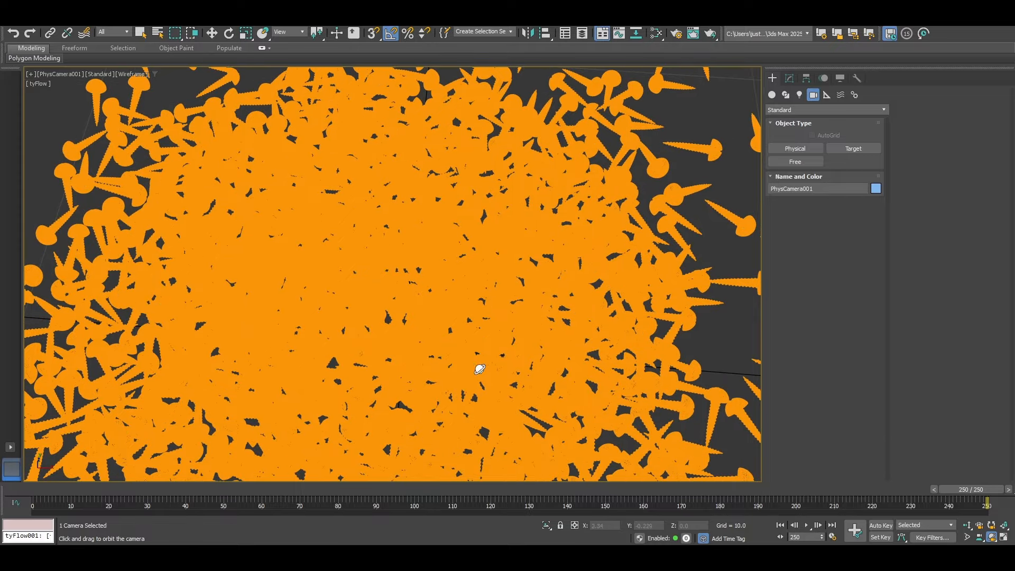
mouse_move(480, 369)
middle_down()
mouse_move(468, 310)
mouse_move(441, 321)
middle_up()
key(F3)
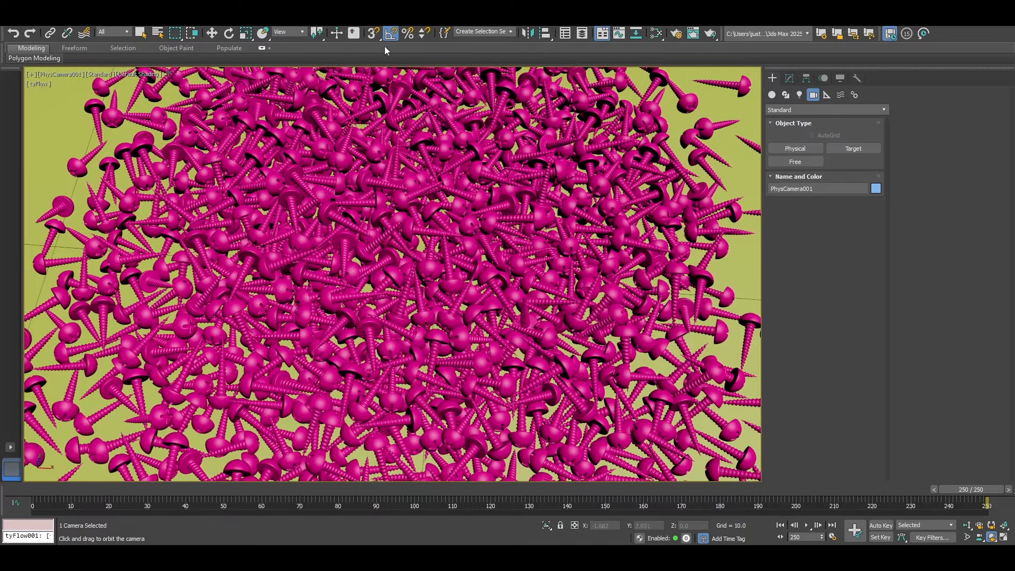
drag(390, 187, 439, 272)
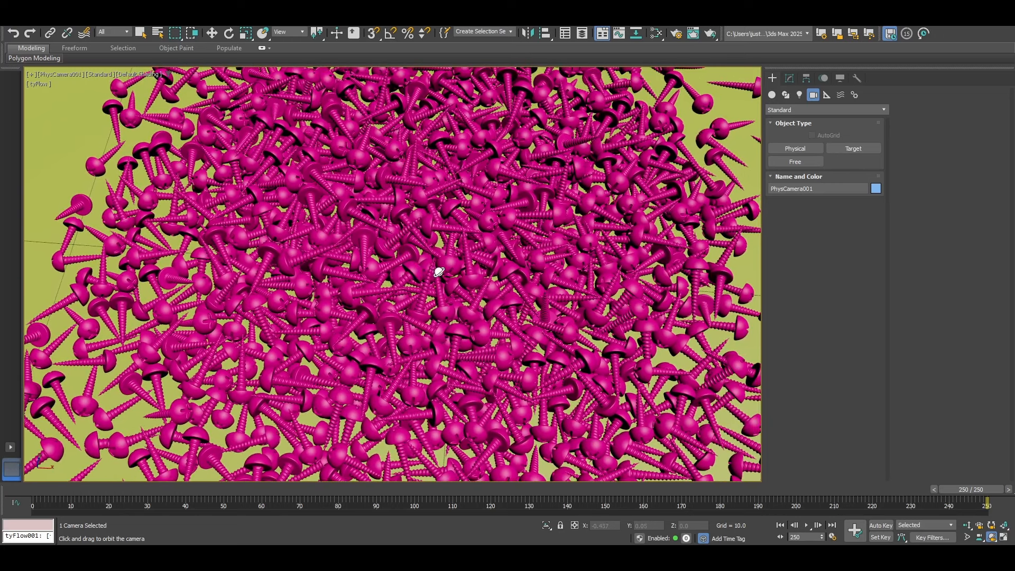
drag(524, 230, 547, 244)
Dolly the camera in and reframe it so the screws fill the view.
click(967, 527)
drag(561, 365, 561, 319)
middle_drag(560, 320, 469, 332)
drag(466, 341, 433, 326)
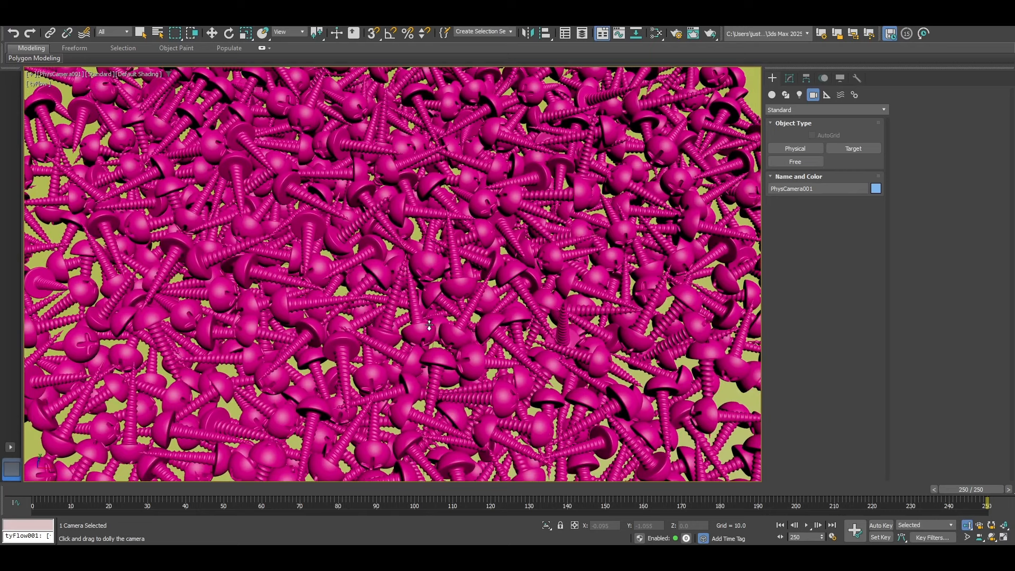
Switch to the perspective view and frame the floor, screw pile and camera together.
key(f)
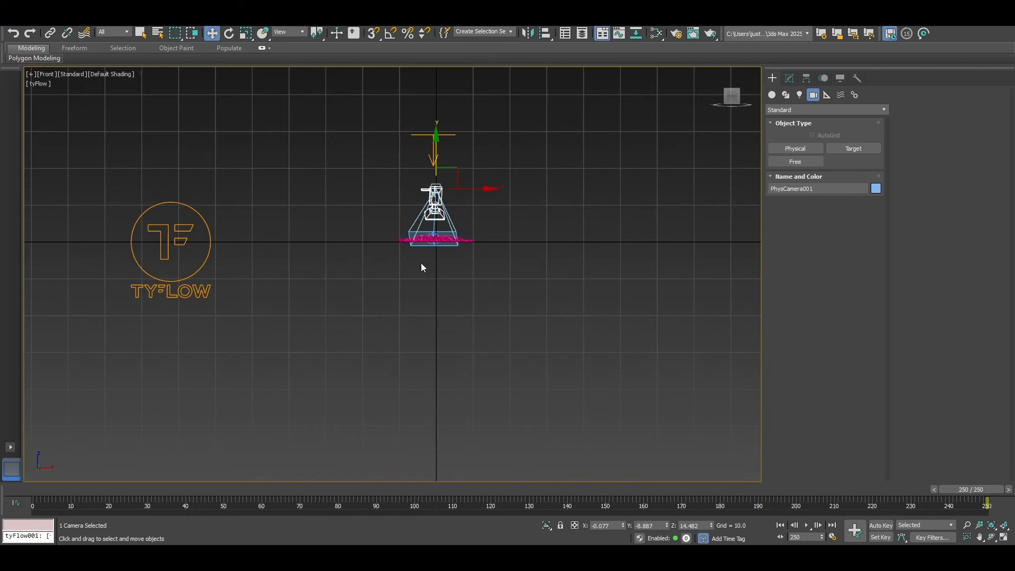
key(p)
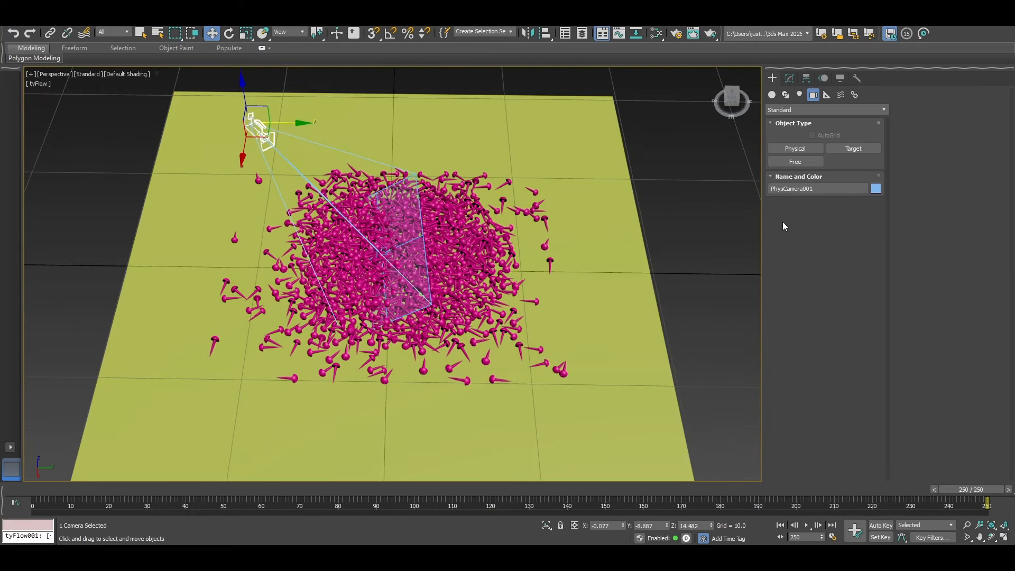
alt+middle_drag(274, 275, 227, 210)
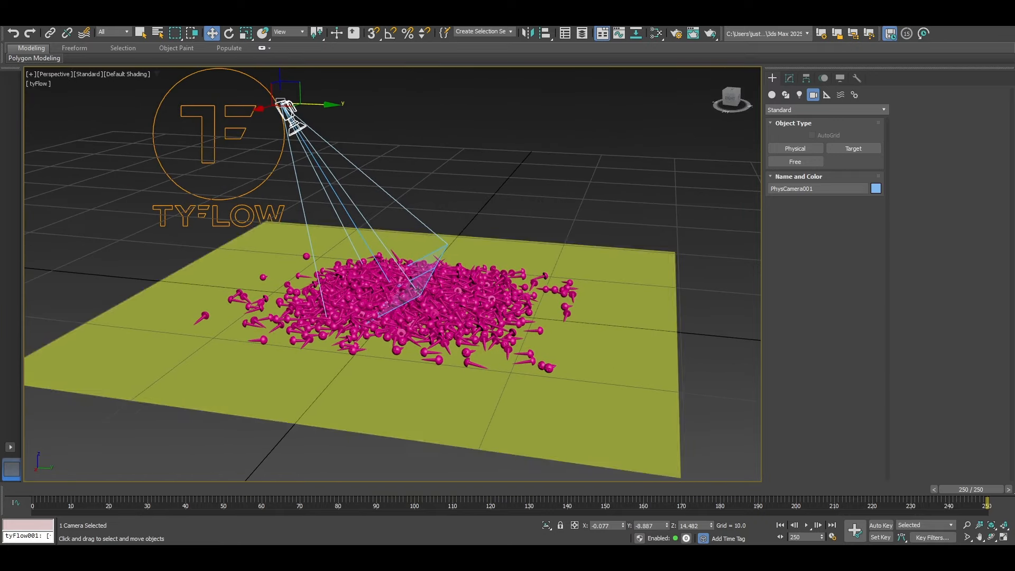
alt+middle_drag(417, 290, 496, 361)
middle_drag(451, 274, 451, 290)
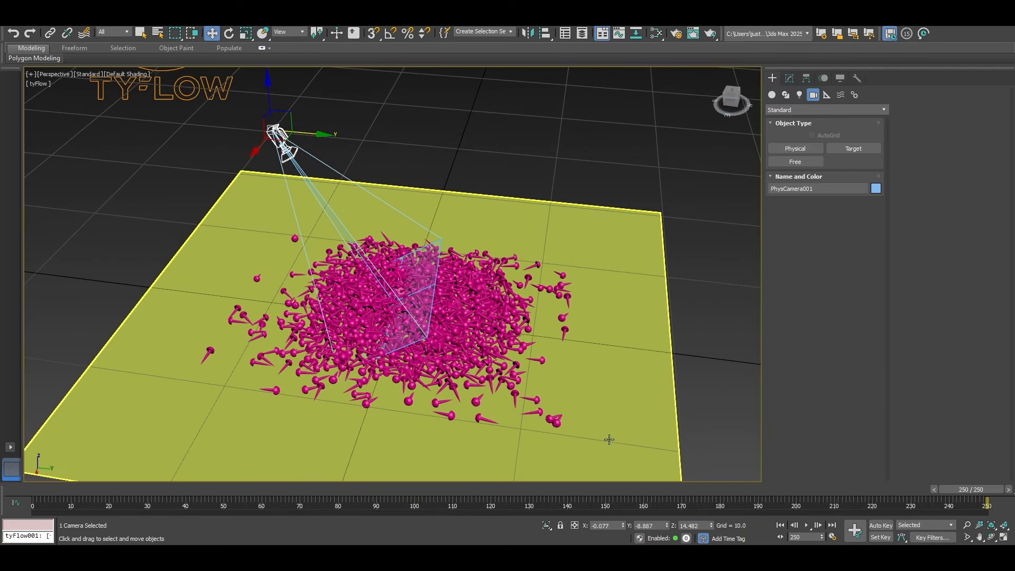
scroll(608, 318, down, 6)
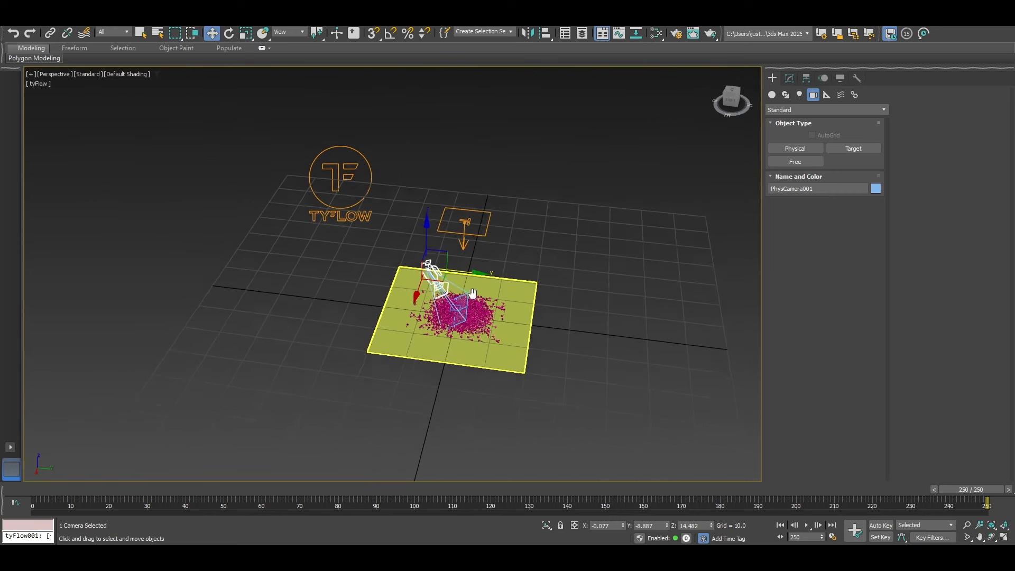
scroll(443, 330, up, 3)
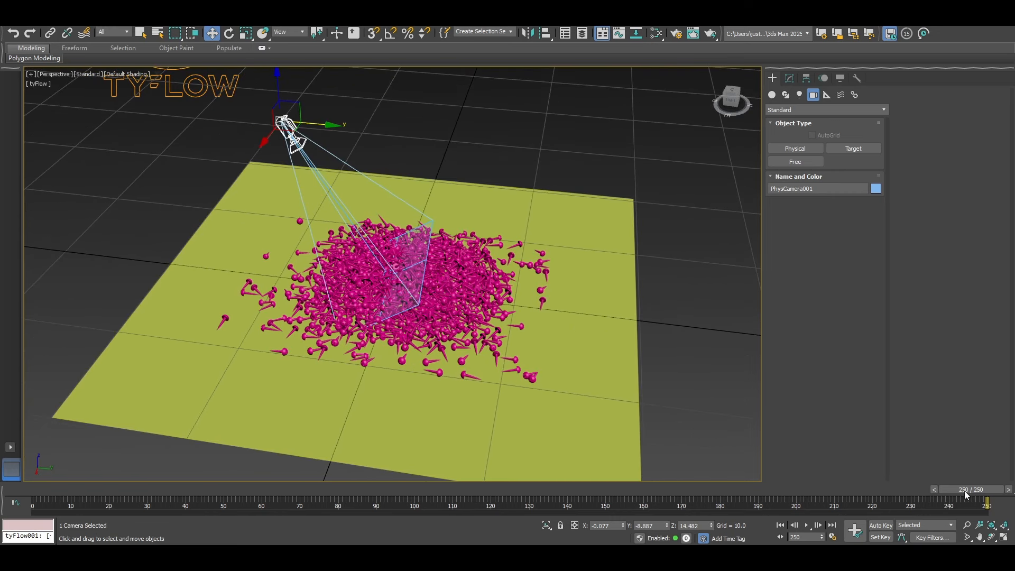
Select the floor and examine the screw pile up close in wireframe and shaded display.
click(526, 289)
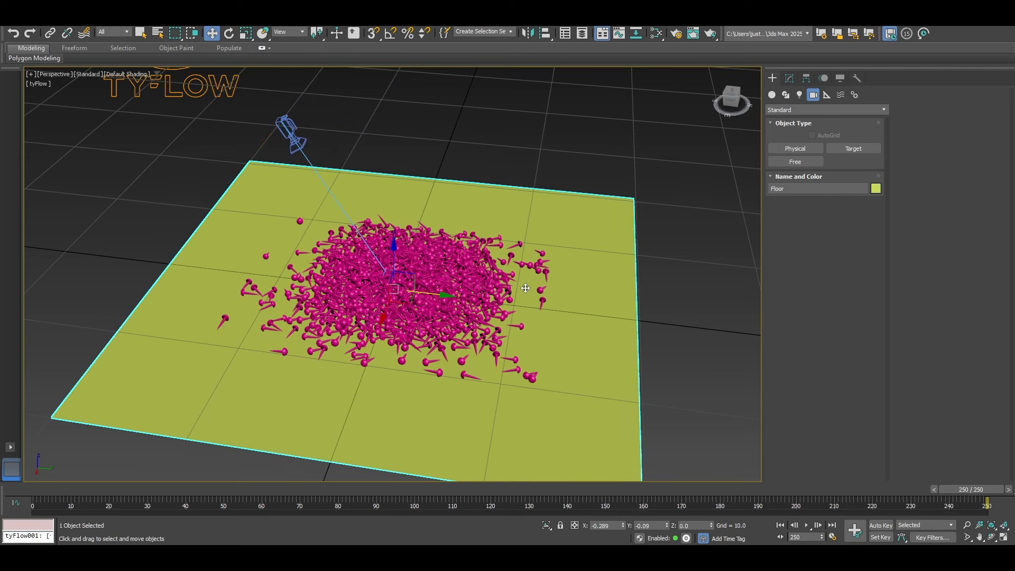
key(F3)
scroll(460, 291, up, 5)
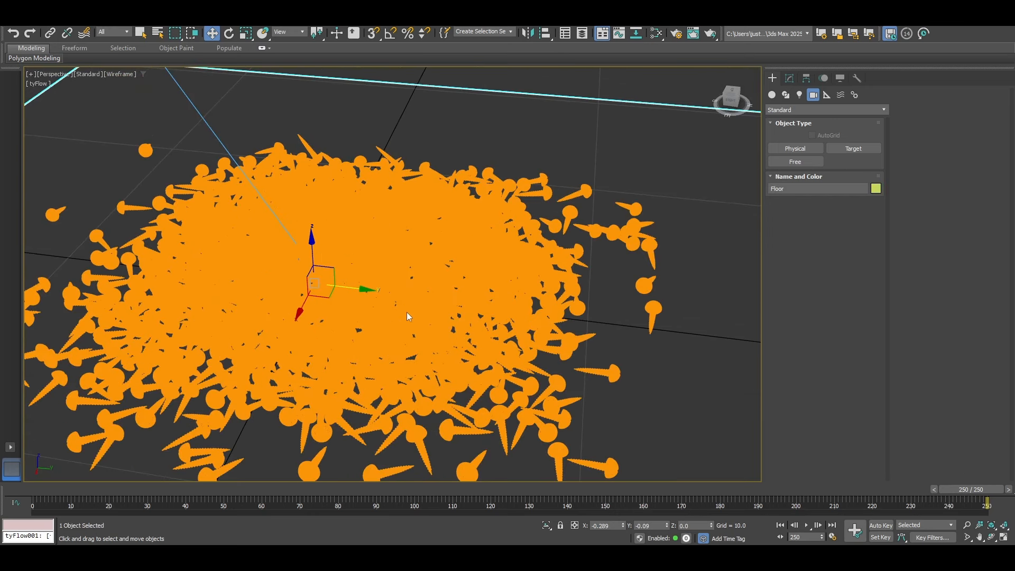
key(F3)
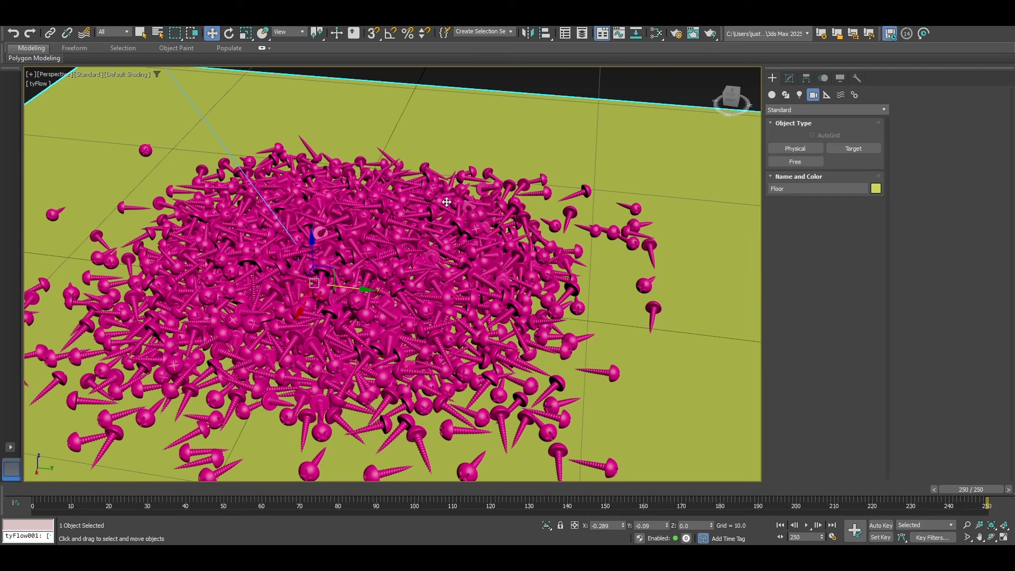
scroll(355, 330, down, 5)
middle_drag(302, 373, 331, 352)
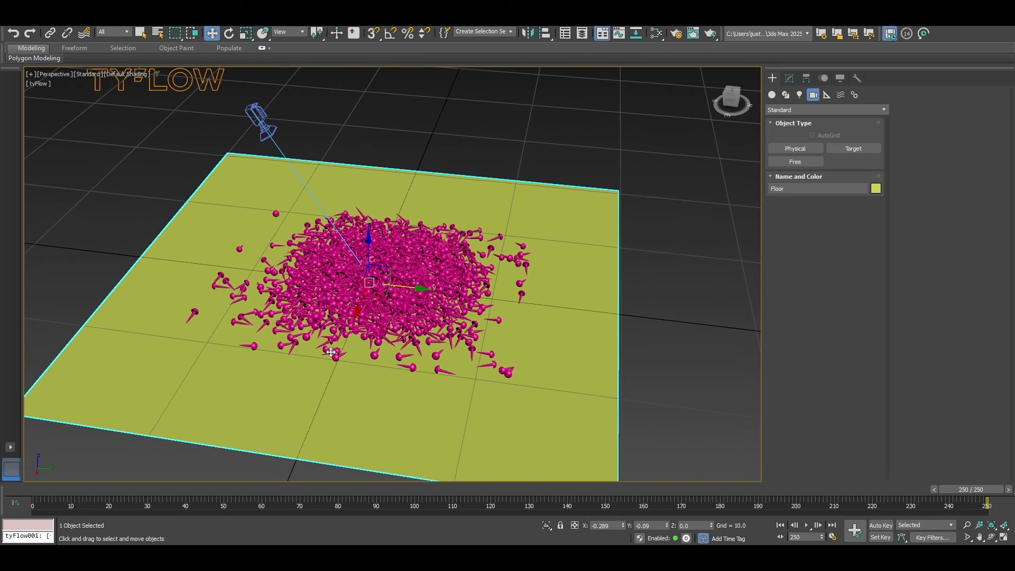
Open an interactive render view beside the perspective viewport, widen it to about half, and check the scene from several angles.
click(319, 20)
click(321, 20)
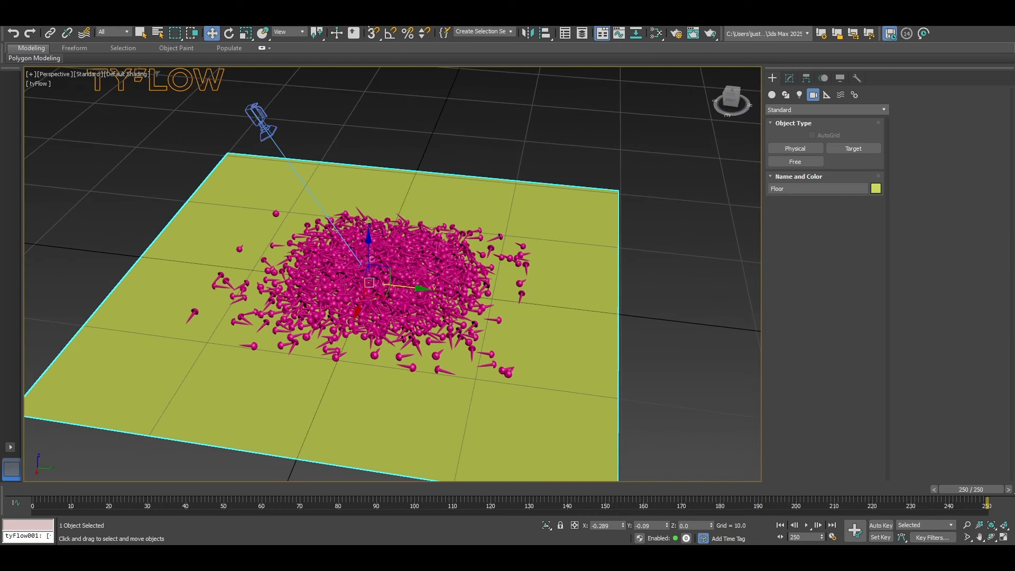
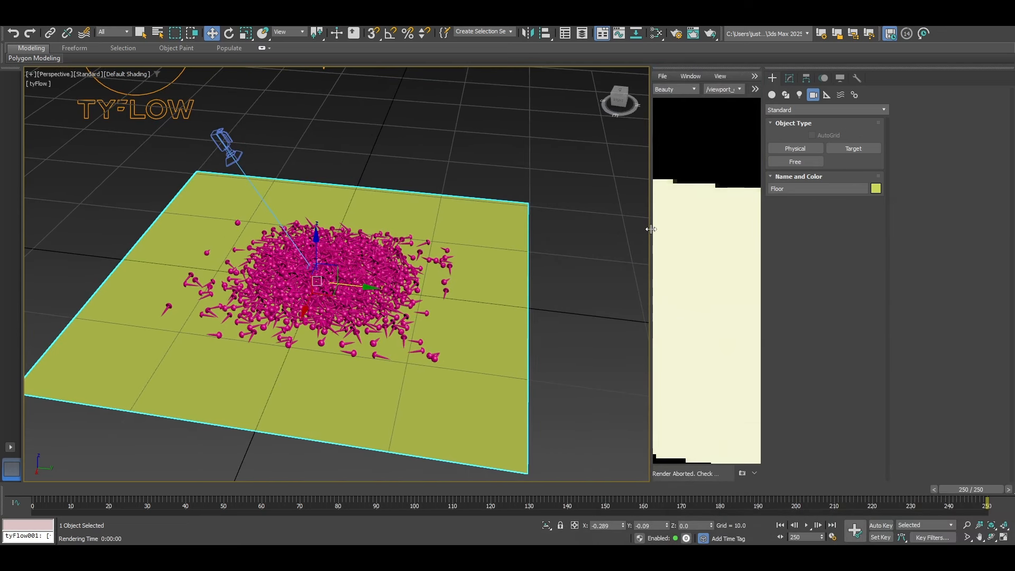
drag(651, 229, 395, 241)
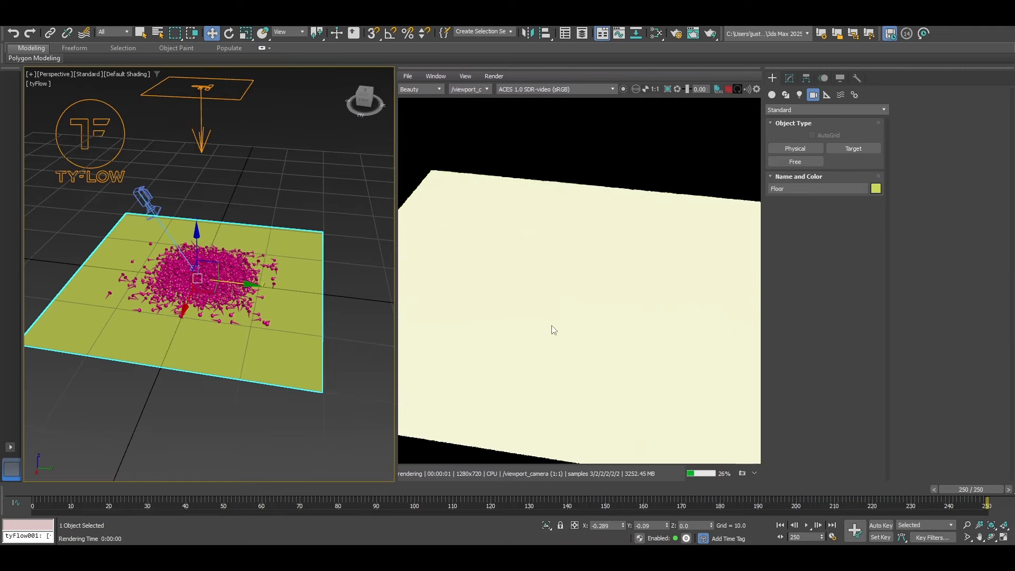
alt+middle_drag(278, 312, 365, 290)
scroll(275, 281, up, 3)
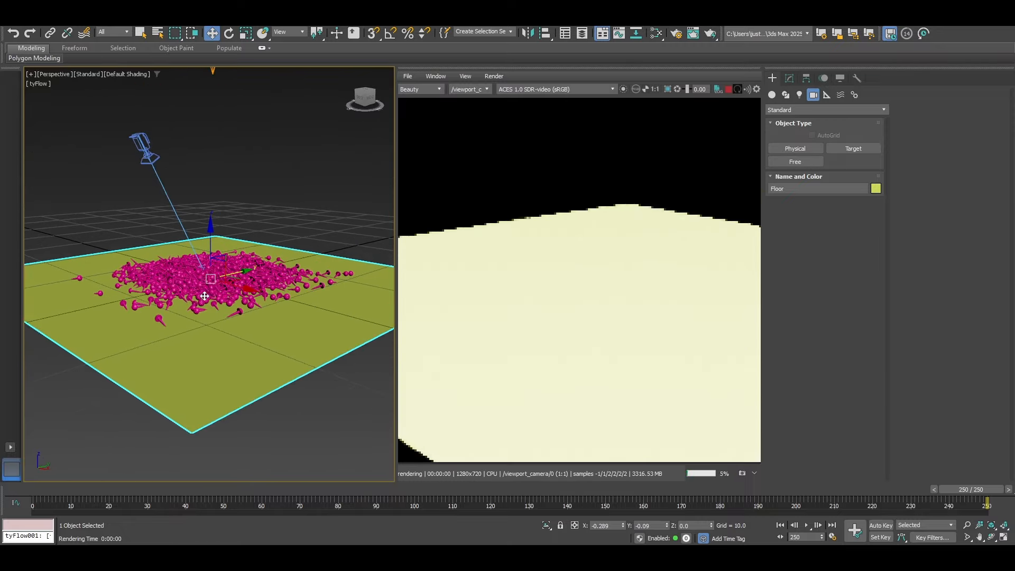
alt+middle_drag(256, 271, 217, 290)
scroll(217, 304, down, 3)
key(m)
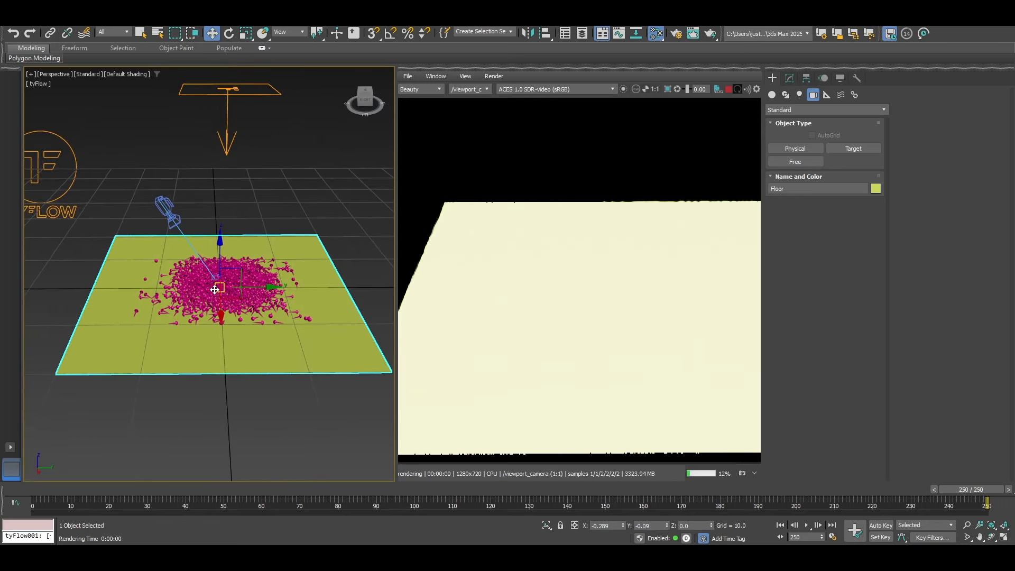
right_click(127, 196)
click(870, 213)
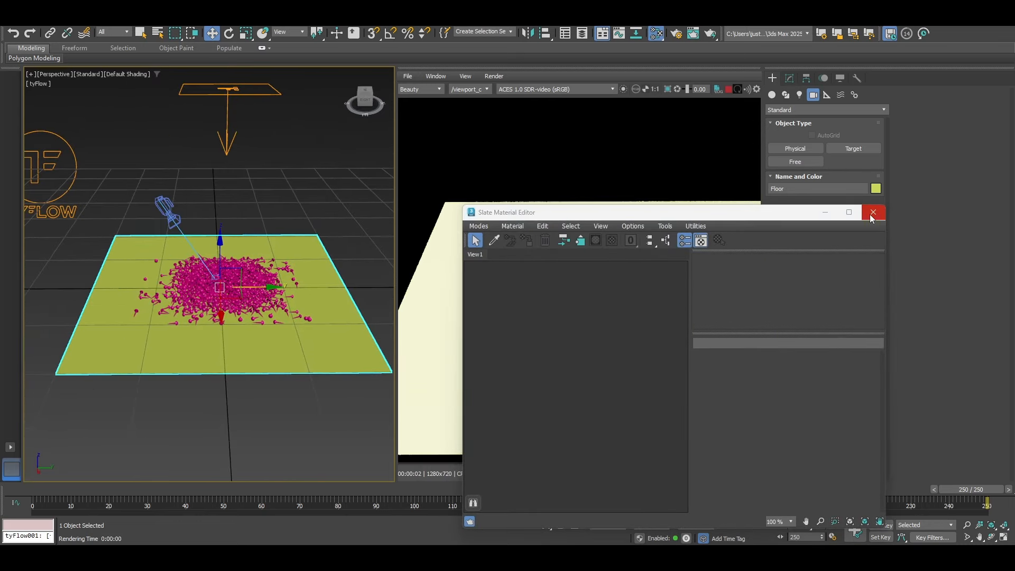
click(873, 212)
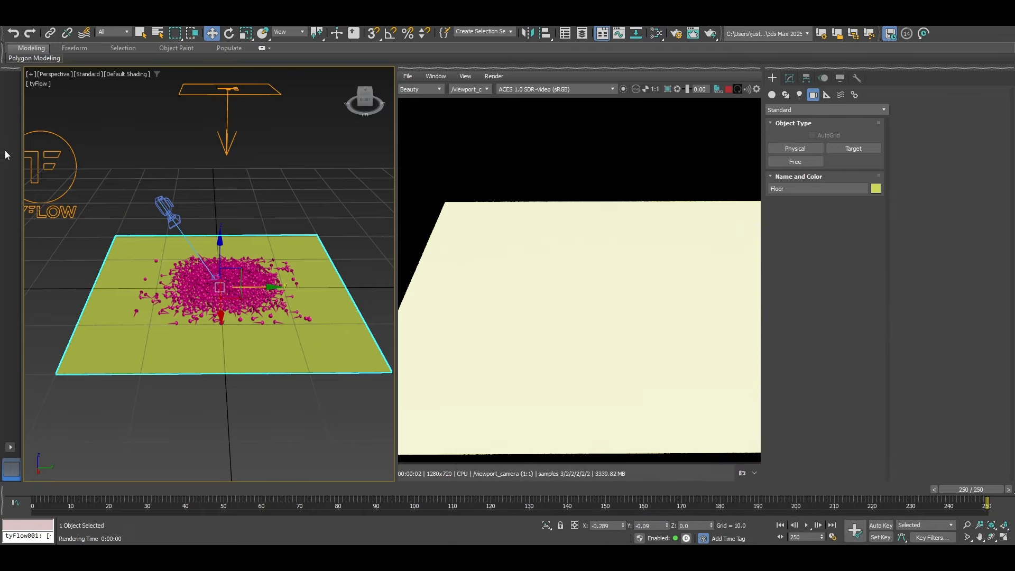
Select the tyFlow screw pile and open its flow editor.
click(249, 277)
middle_drag(252, 263, 312, 269)
scroll(312, 270, up, 5)
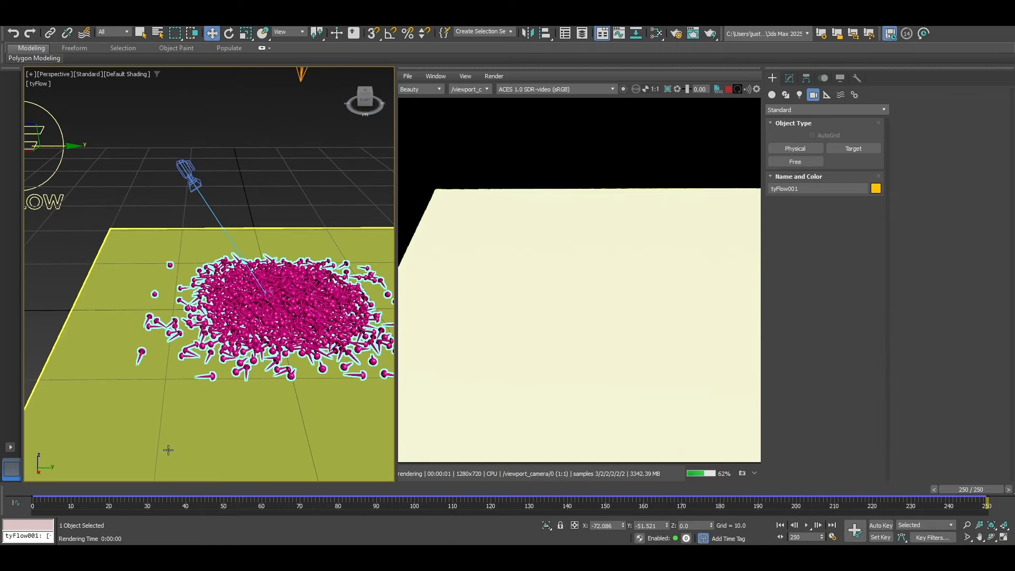
scroll(283, 279, up, 5)
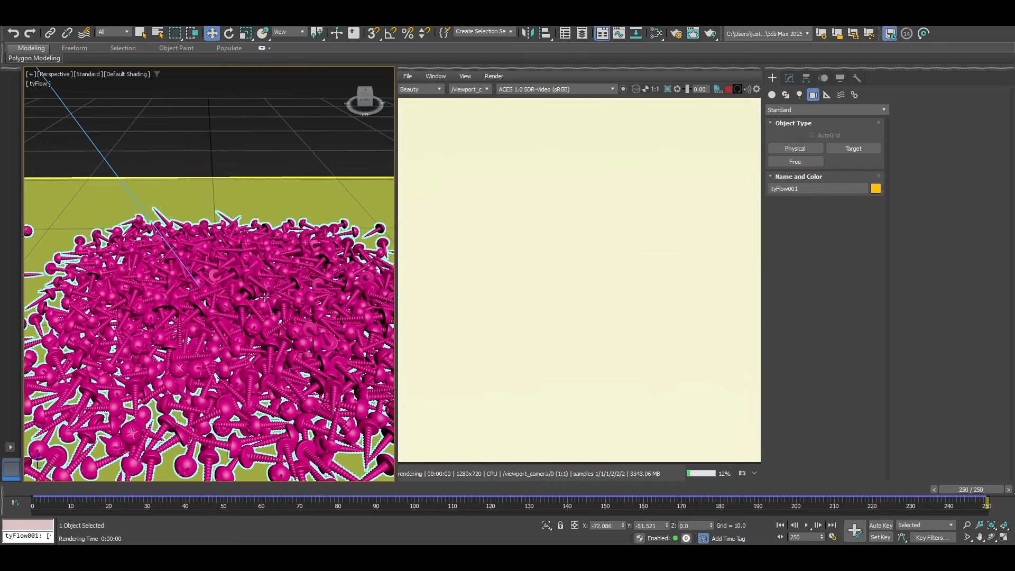
scroll(282, 279, down, 6)
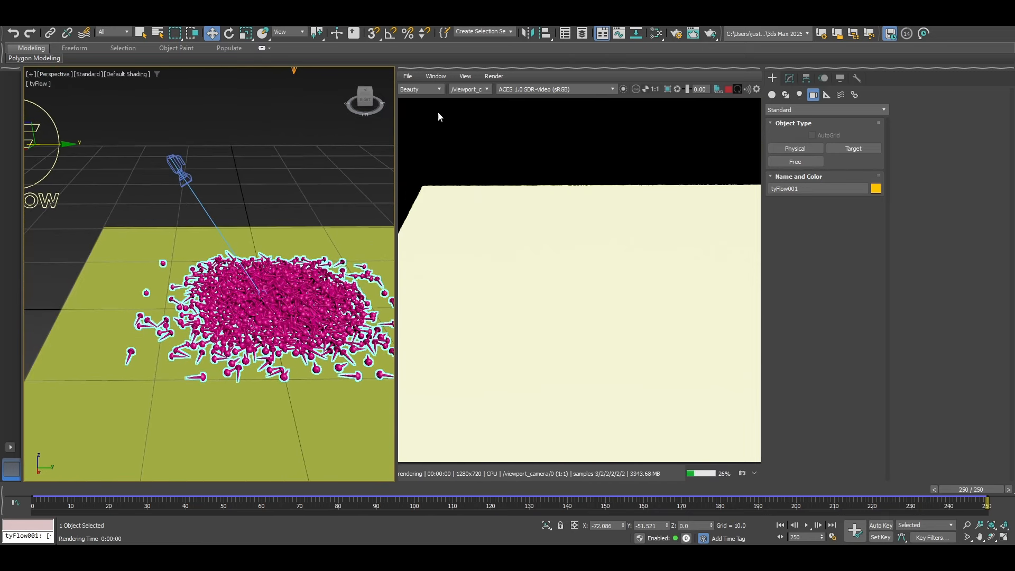
click(789, 78)
click(813, 238)
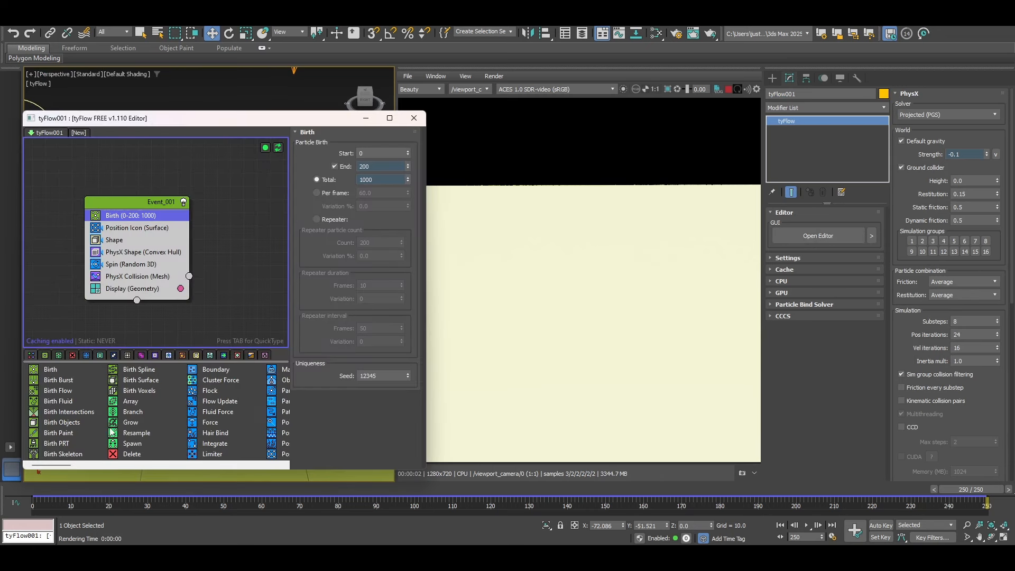
Add a Mesh operator to Event_001 between PhysX Collision and Display, and stop the interactive render.
drag(62, 464, 213, 480)
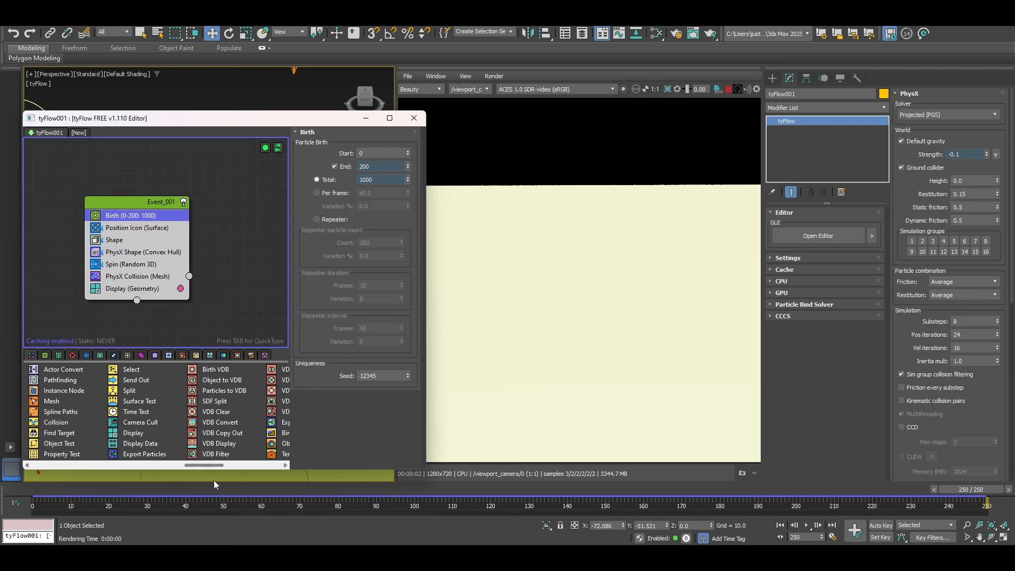
drag(51, 401, 133, 289)
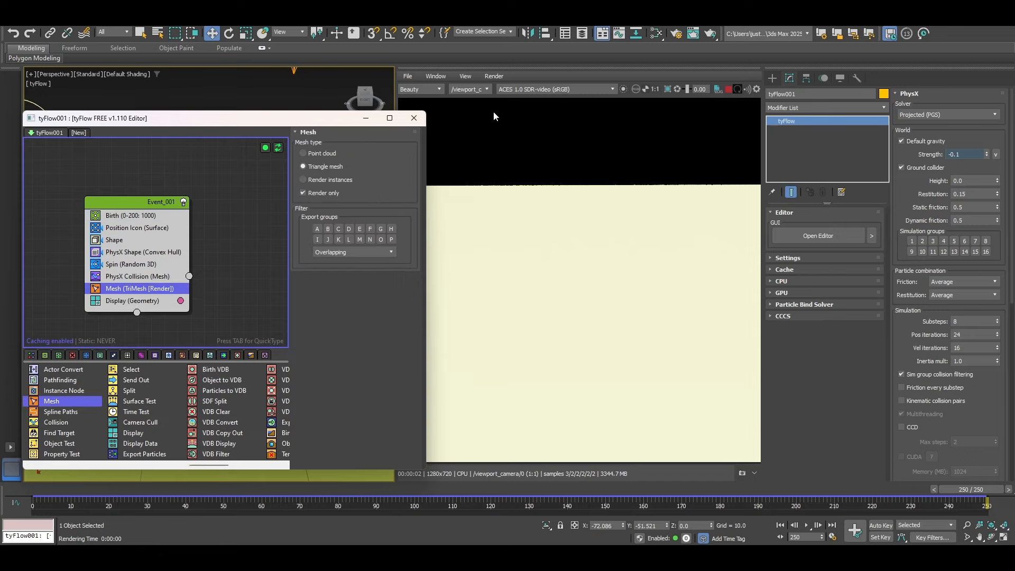
click(723, 89)
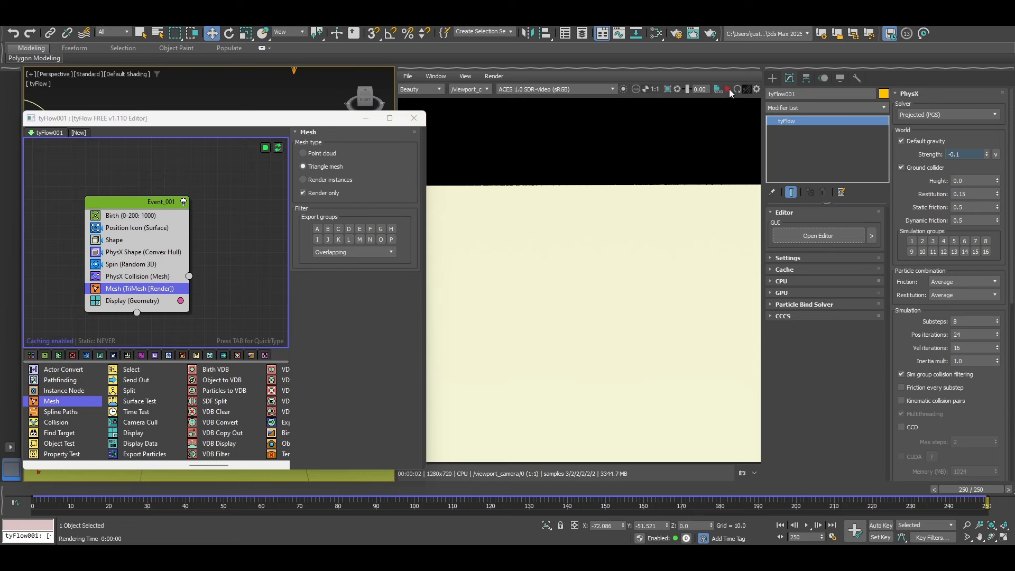
Close the flow editor and inspect the meshed screw pile in the interactive render from a higher, closer angle.
click(414, 117)
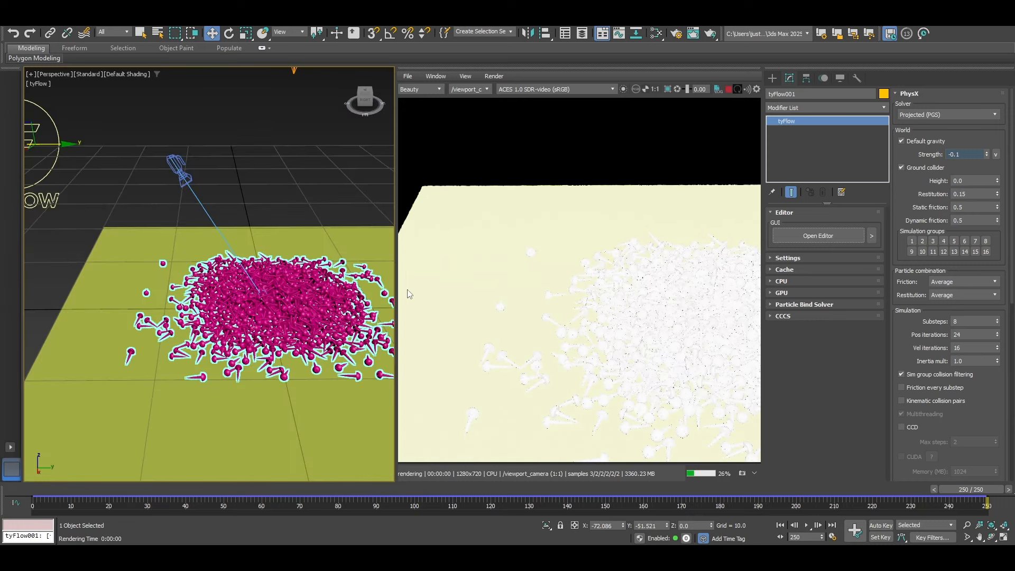
scroll(188, 278, down, 3)
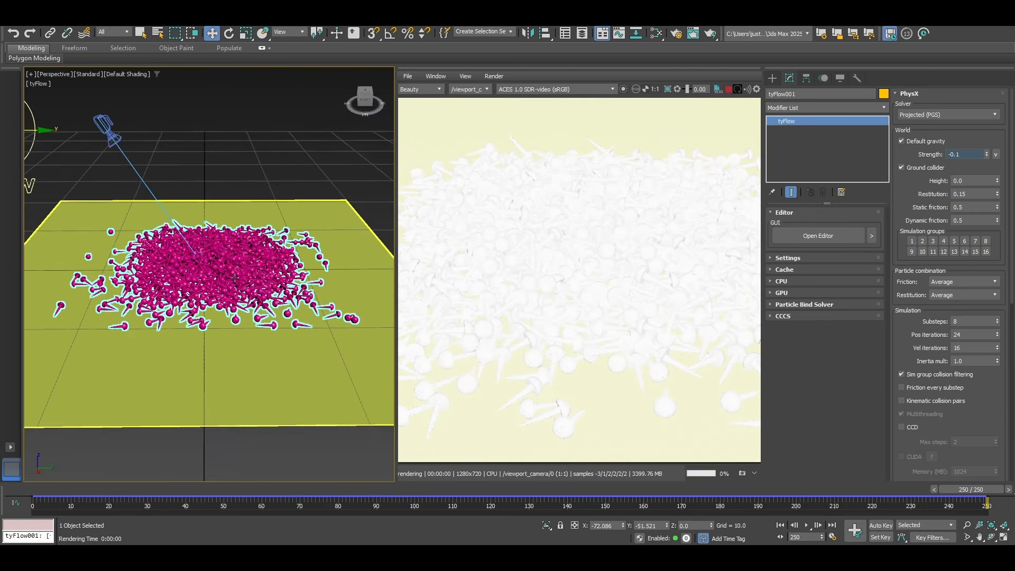
alt+middle_drag(249, 272, 257, 293)
scroll(255, 280, up, 4)
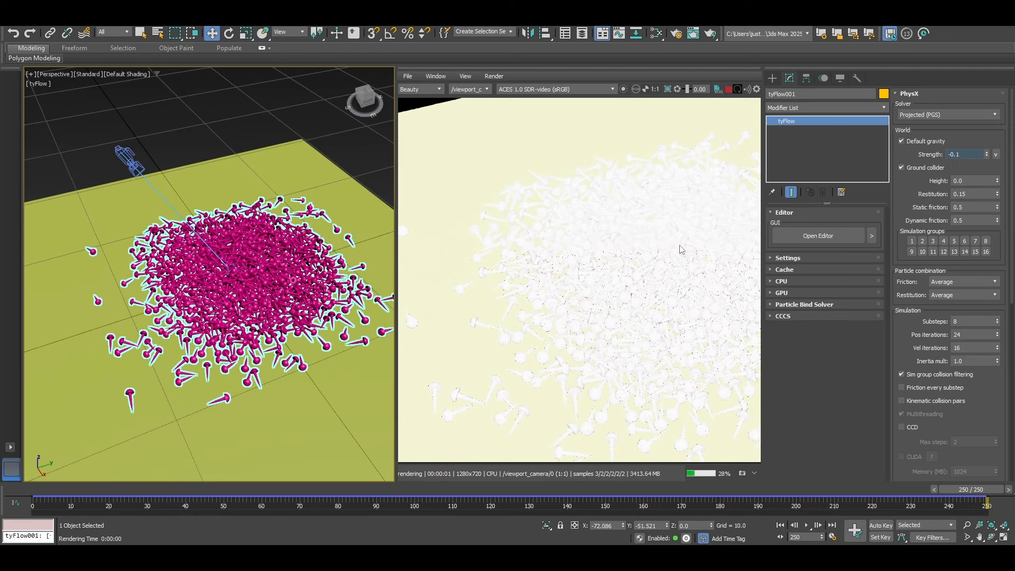
middle_drag(299, 296, 254, 289)
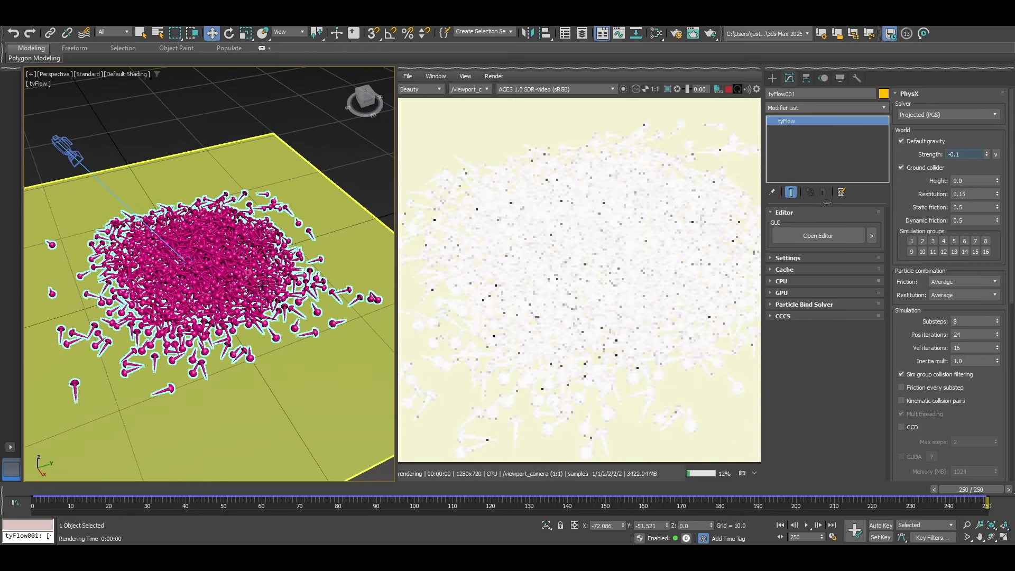
Create an Arnold light of type Skydome on the floor behind the screw pile, and end light creation.
click(772, 78)
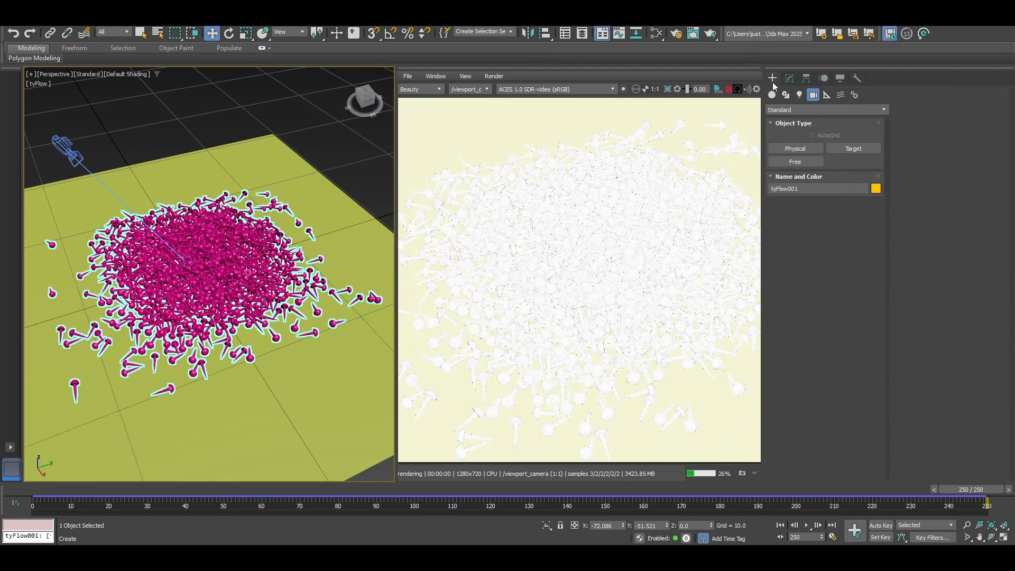
click(799, 95)
click(790, 110)
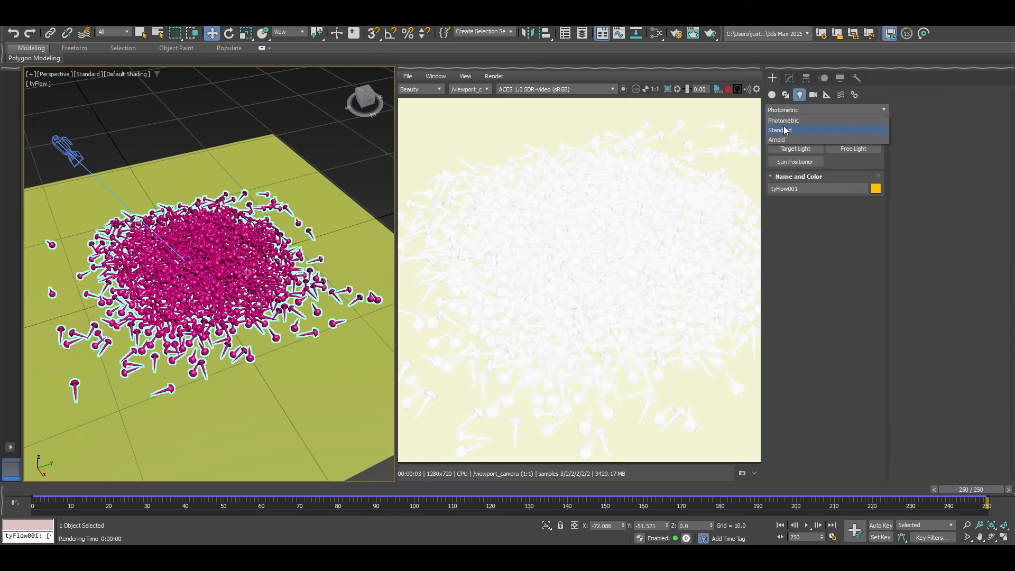
click(785, 139)
click(823, 149)
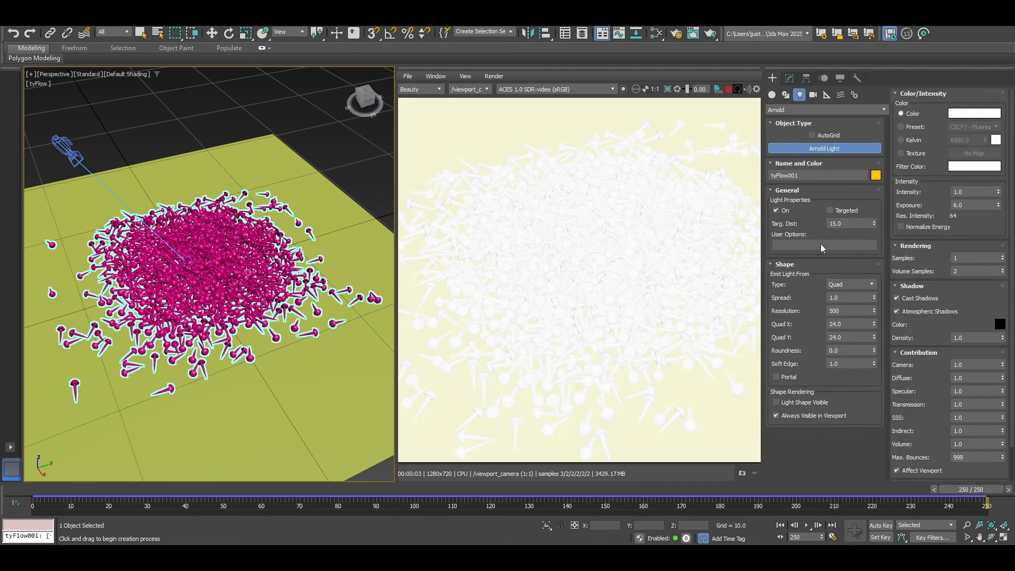
click(850, 285)
click(841, 352)
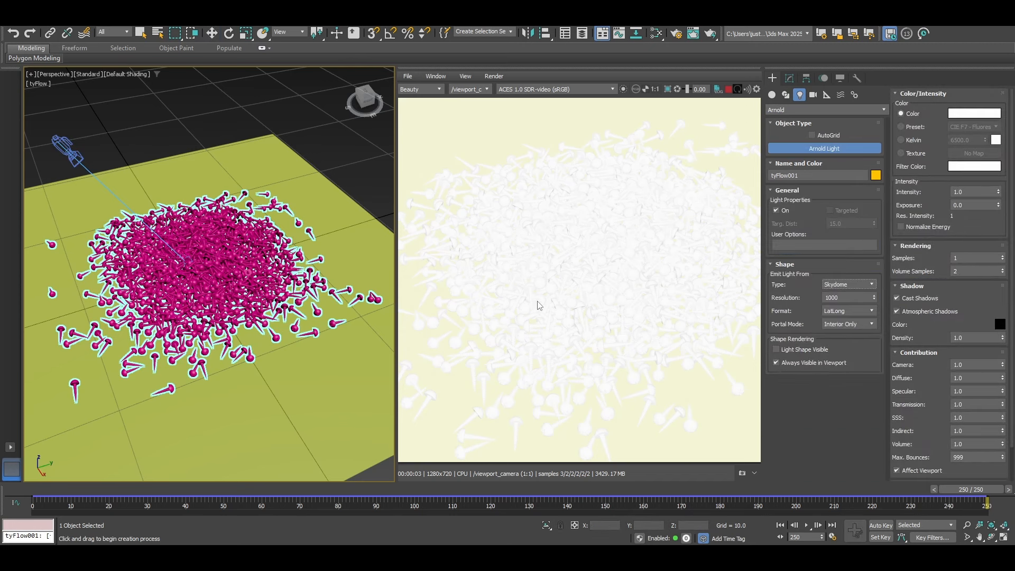
middle_drag(256, 150, 233, 197)
click(233, 197)
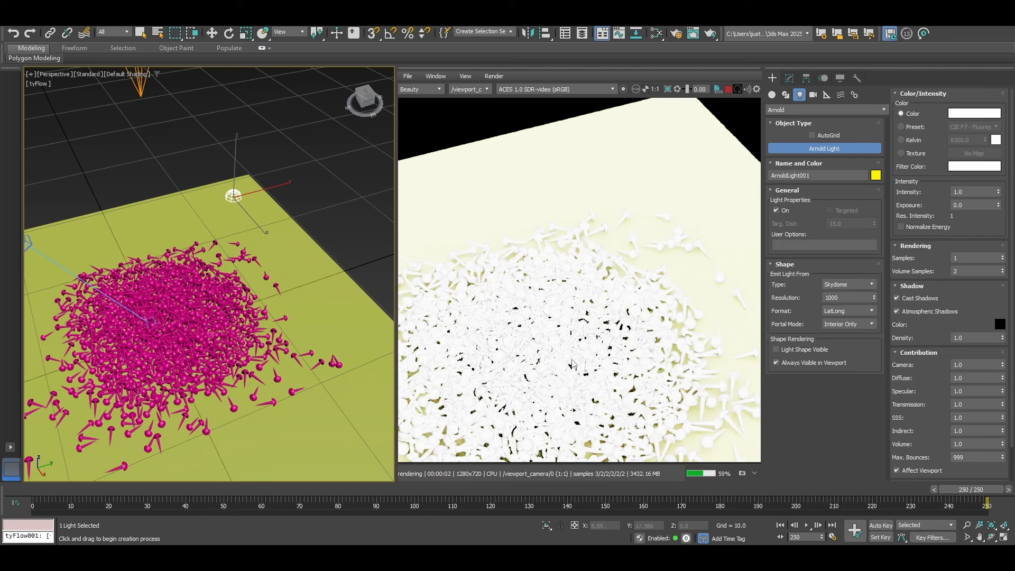
scroll(664, 308, up, 1)
scroll(651, 293, up, 1)
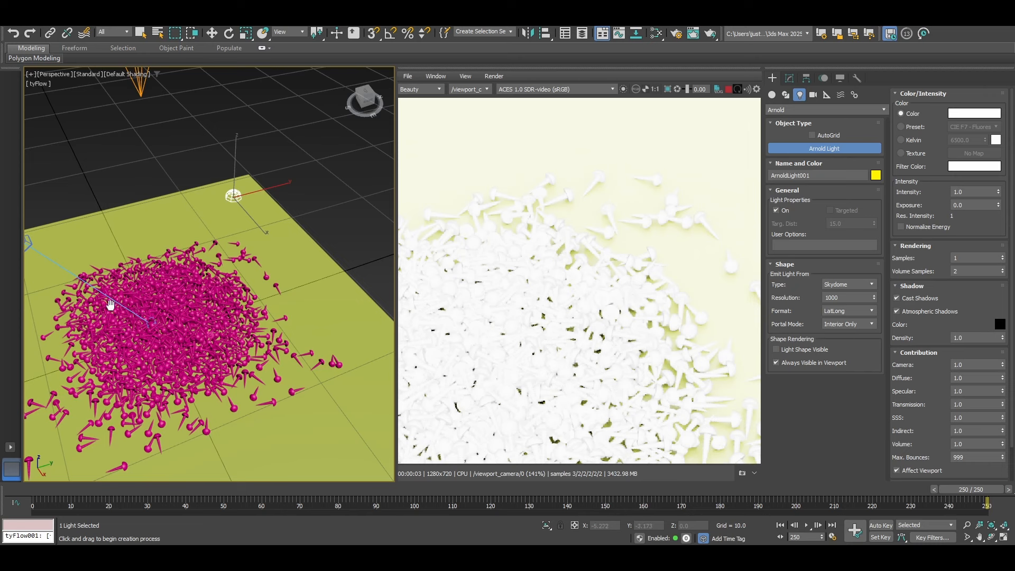
middle_drag(111, 304, 151, 289)
key(w)
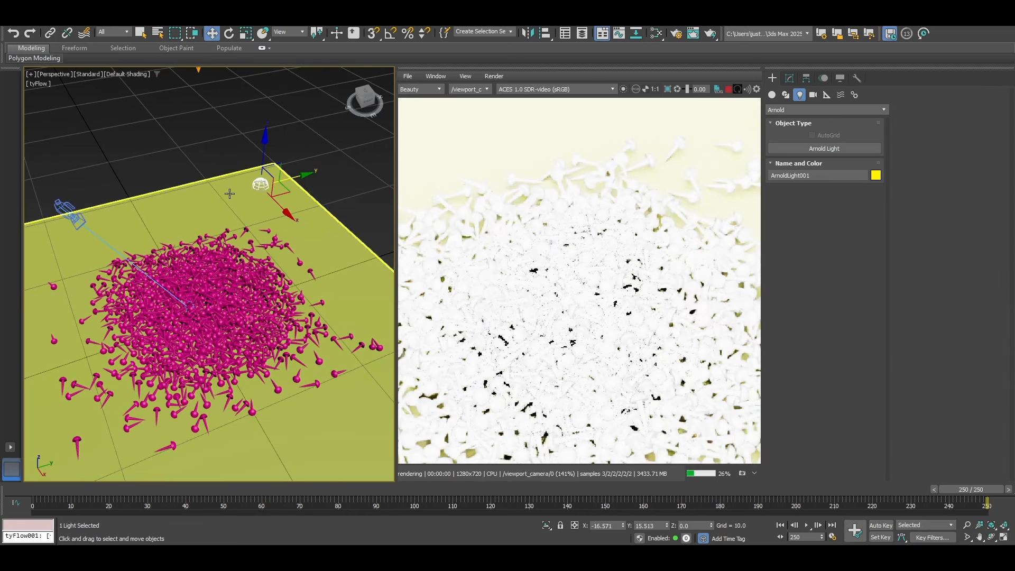
Open the Slate Material Editor clear of the light settings and show the skydome light's editable parameters.
key(m)
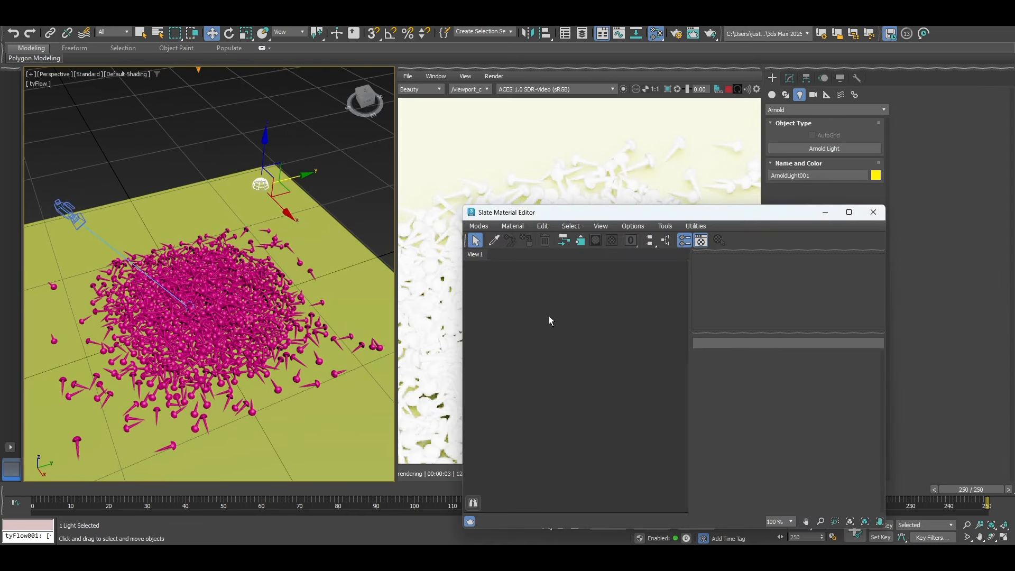
drag(624, 215, 200, 226)
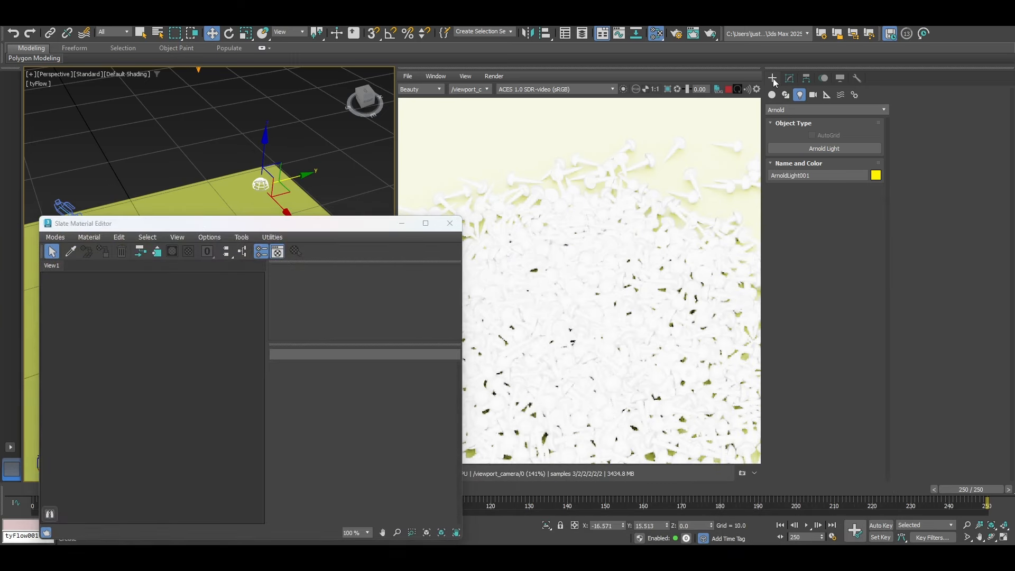
click(272, 183)
click(790, 78)
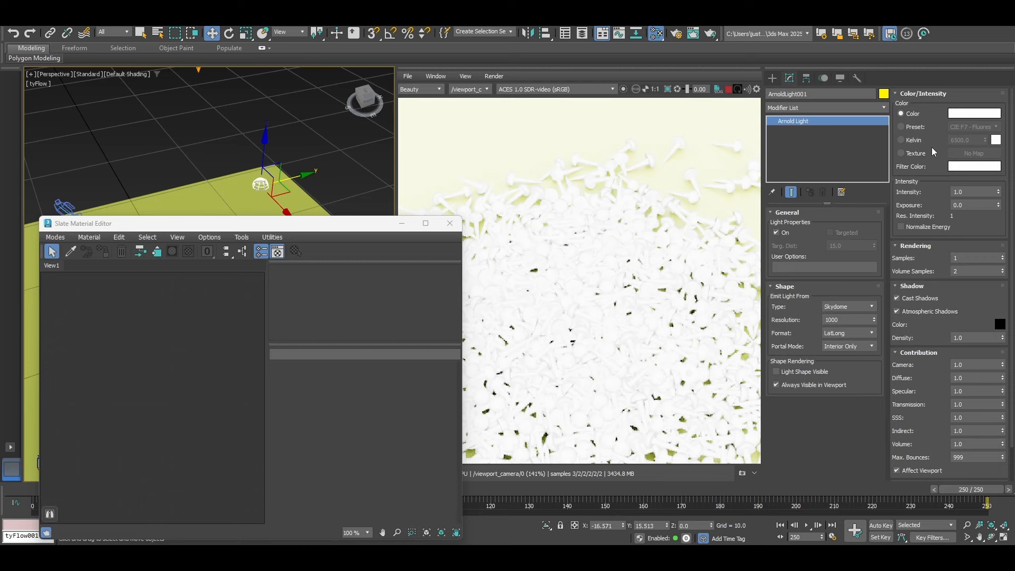
Switch the skydome light's color source to Texture and assign an OSL HDRI Environment map to it.
click(921, 154)
click(974, 154)
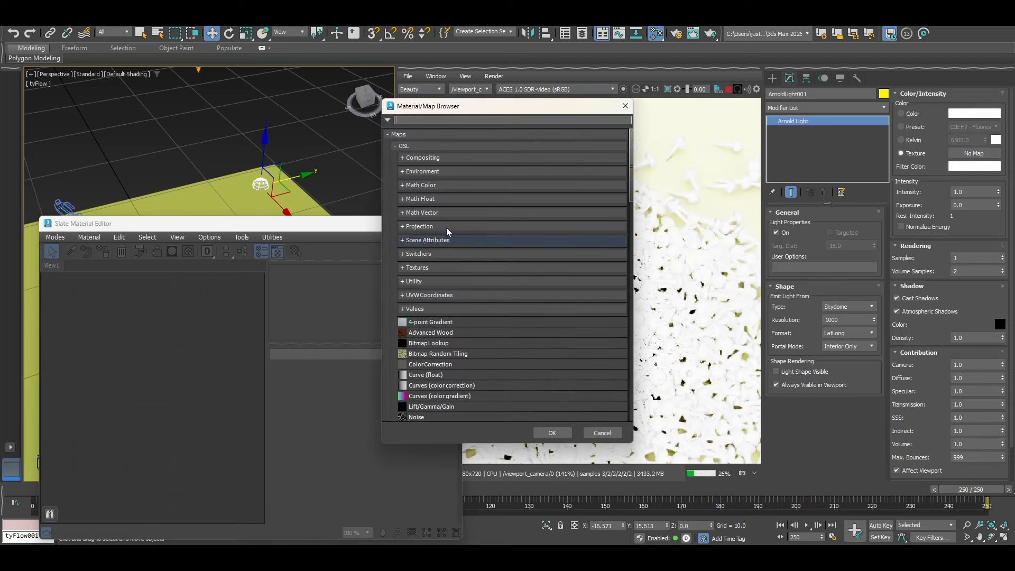
click(405, 147)
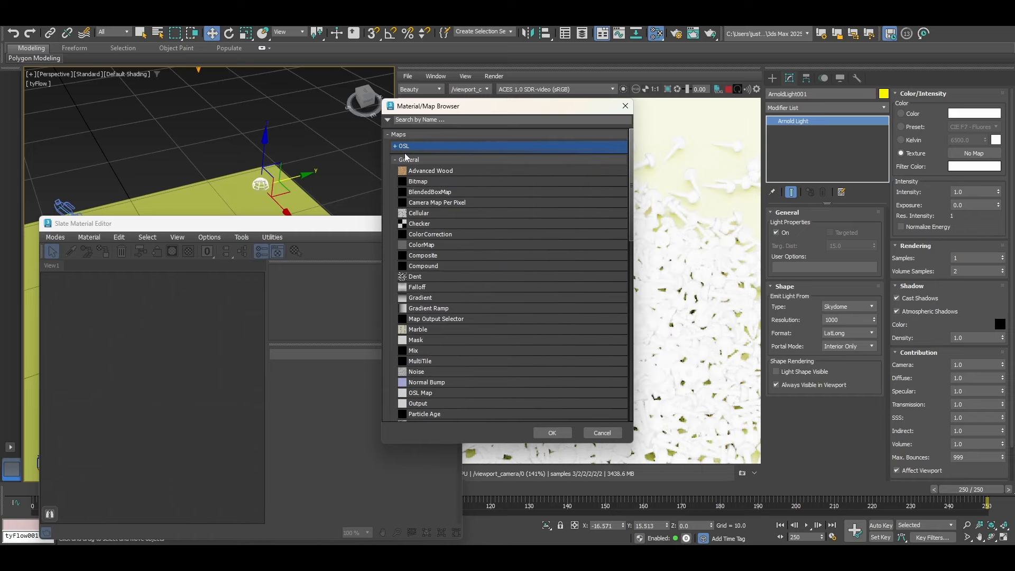
click(397, 160)
click(395, 148)
click(401, 171)
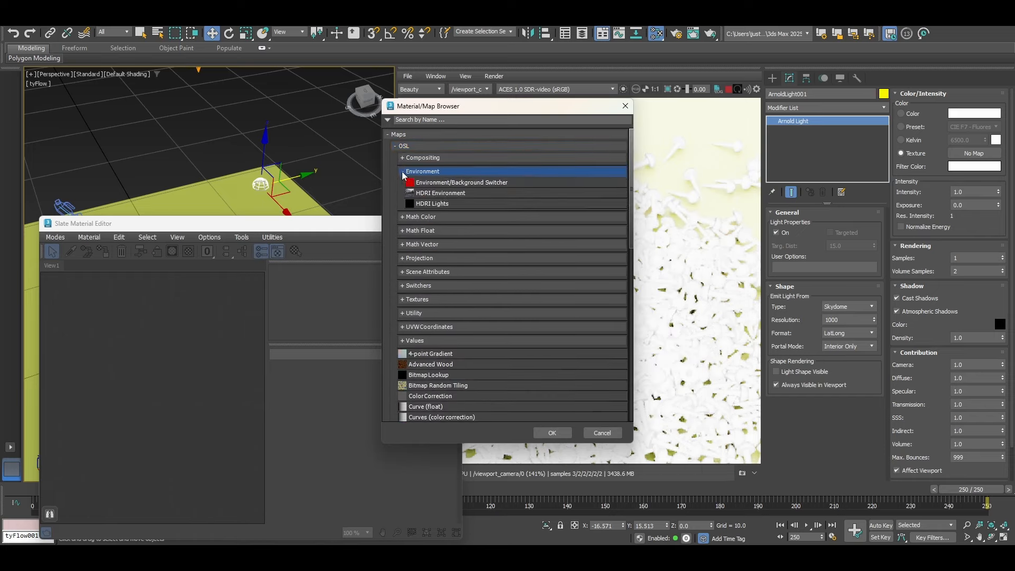
double_click(421, 192)
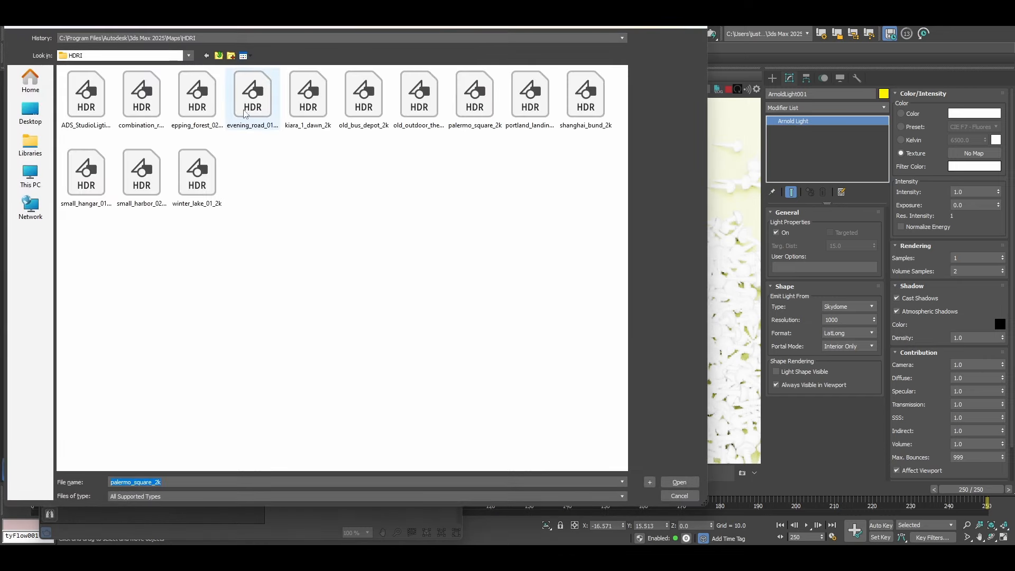
Load small_hangar_01_2k from the 3ds Max HDRI maps folder as the environment image.
click(248, 112)
click(298, 102)
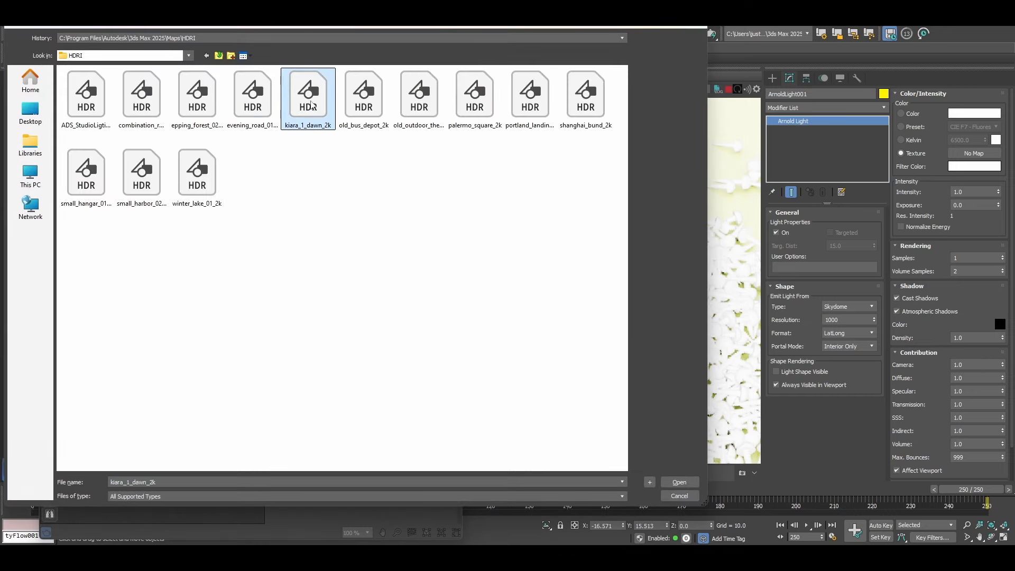
click(364, 111)
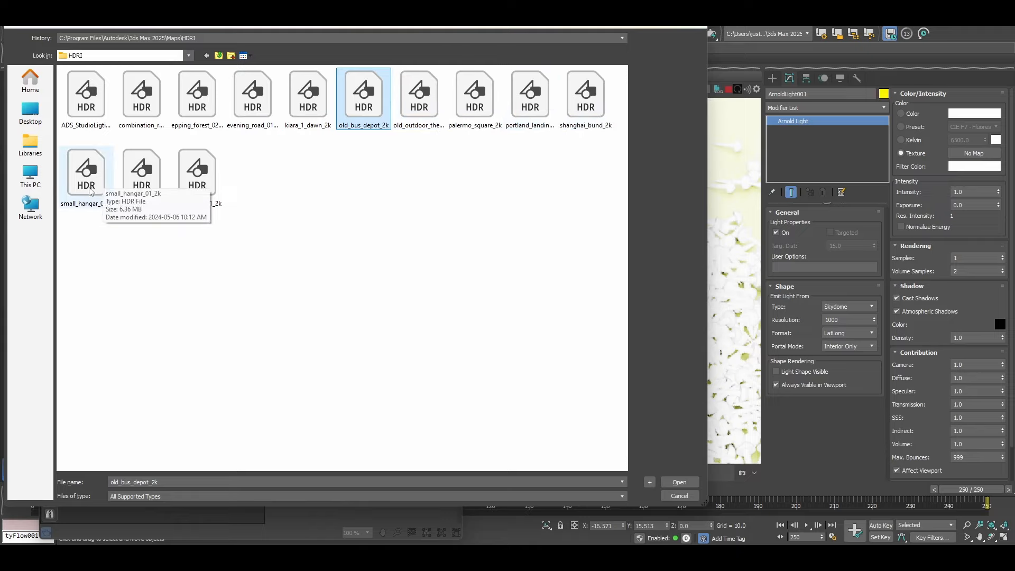
click(94, 182)
double_click(93, 184)
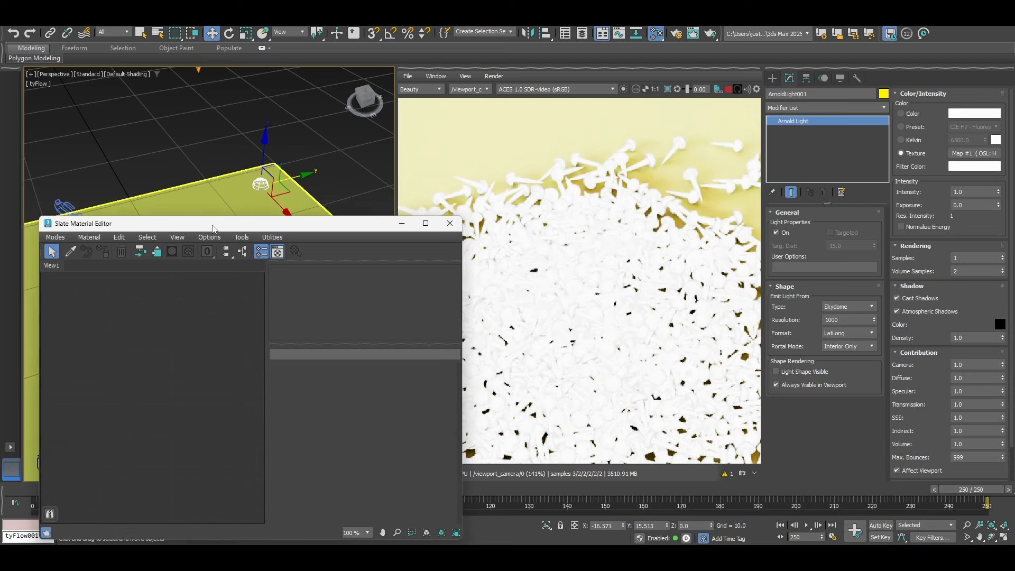
Place the light's HDRI map in the Slate Material Editor as an instance and enlarge its node preview.
drag(213, 228, 303, 159)
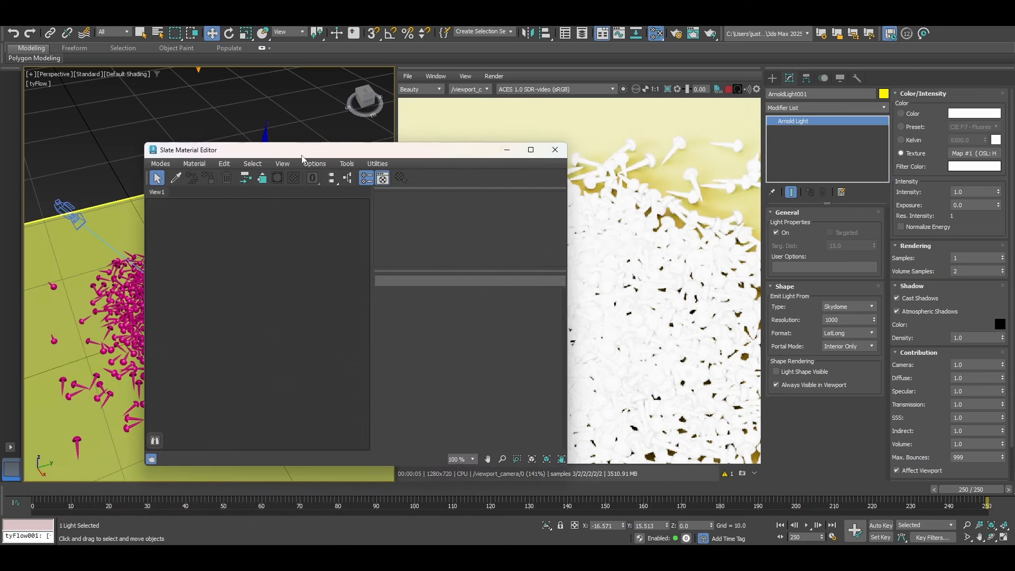
click(962, 155)
drag(976, 154, 328, 241)
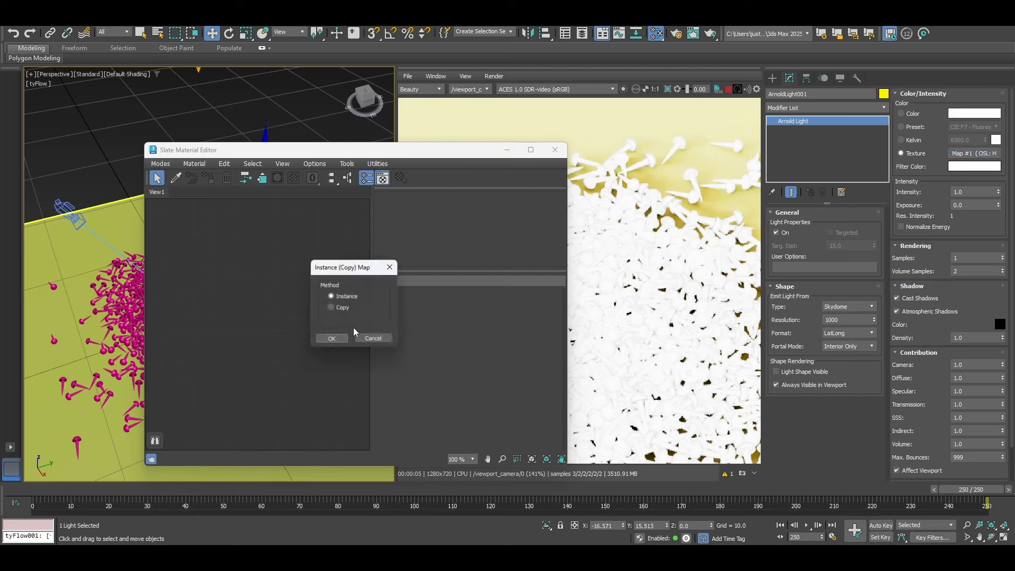
click(333, 341)
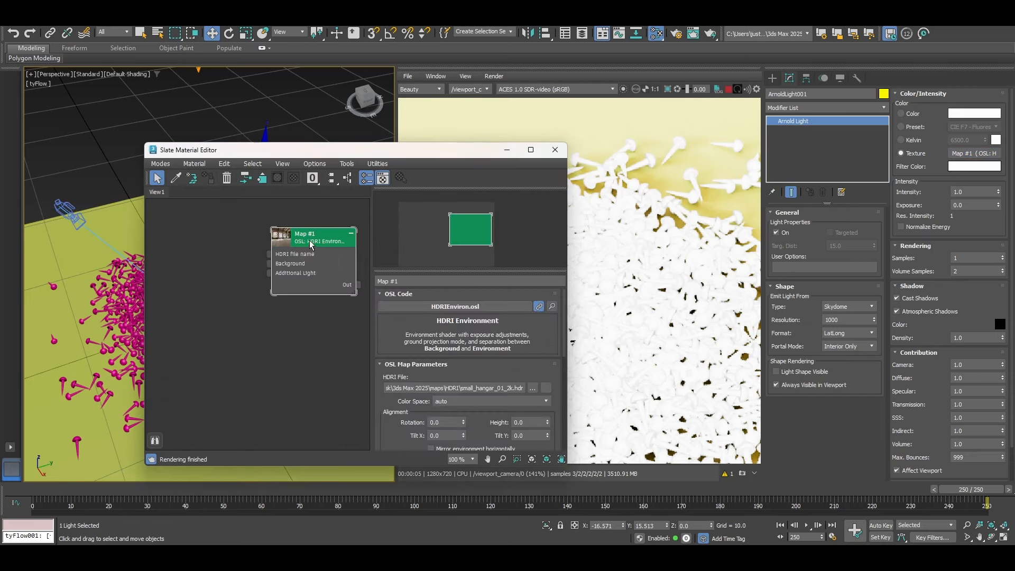
double_click(229, 250)
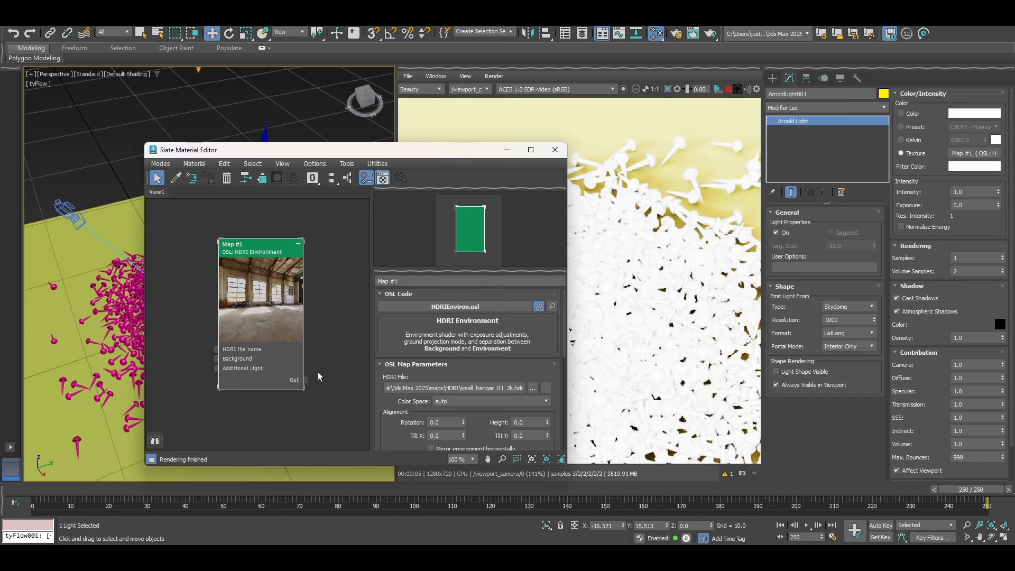
drag(388, 155, 374, 92)
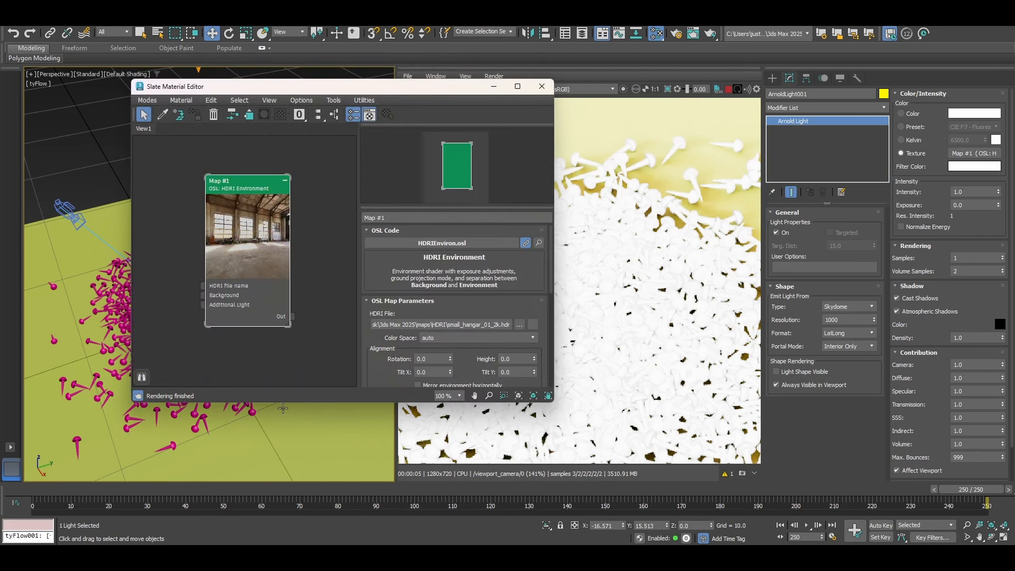
Disable Auto-convert Textures to TX and Use Existing TX Textures in the Arnold render settings, and close Render Setup.
click(722, 476)
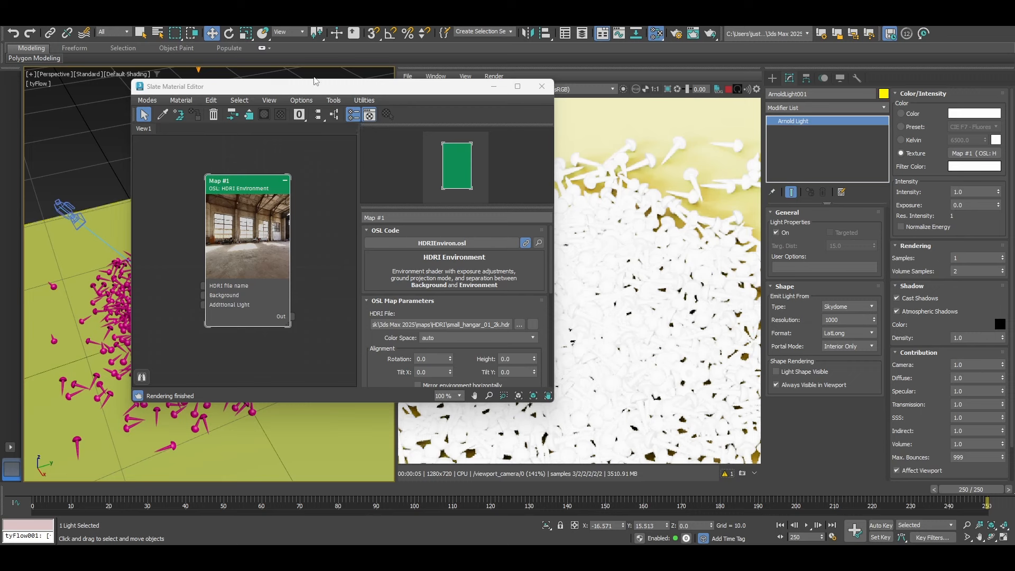
click(321, 21)
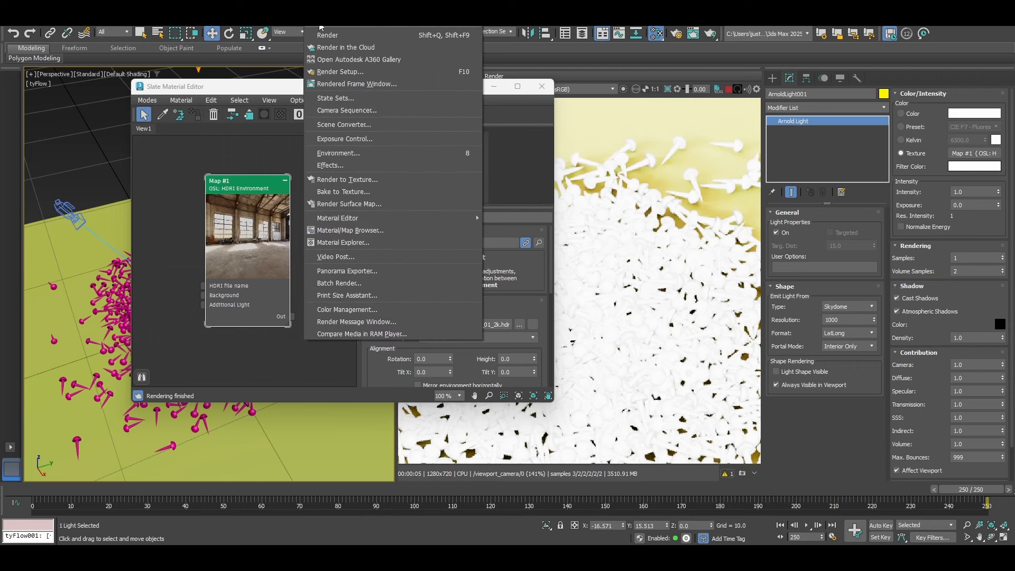
click(327, 71)
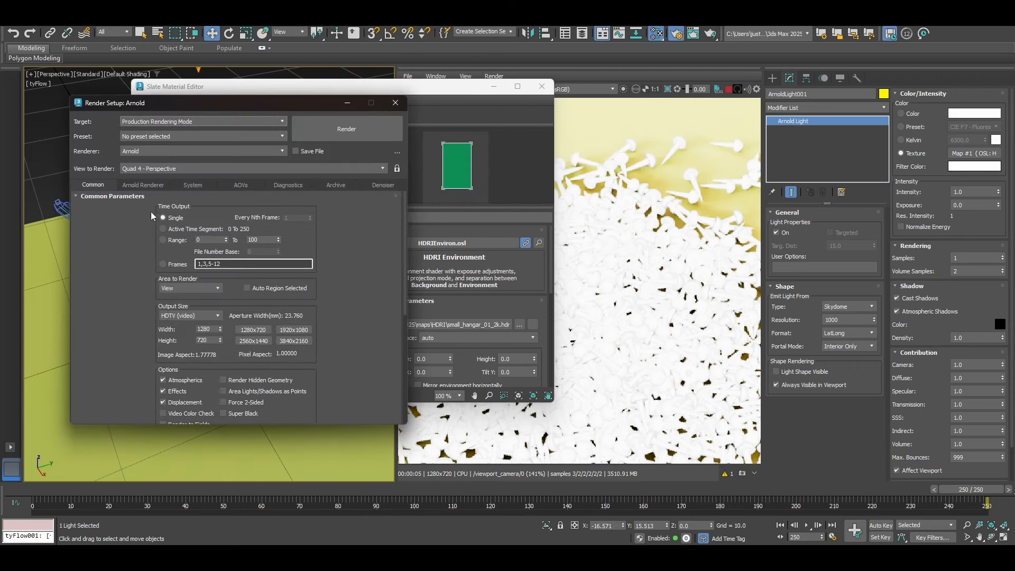
click(150, 185)
scroll(81, 389, down, 8)
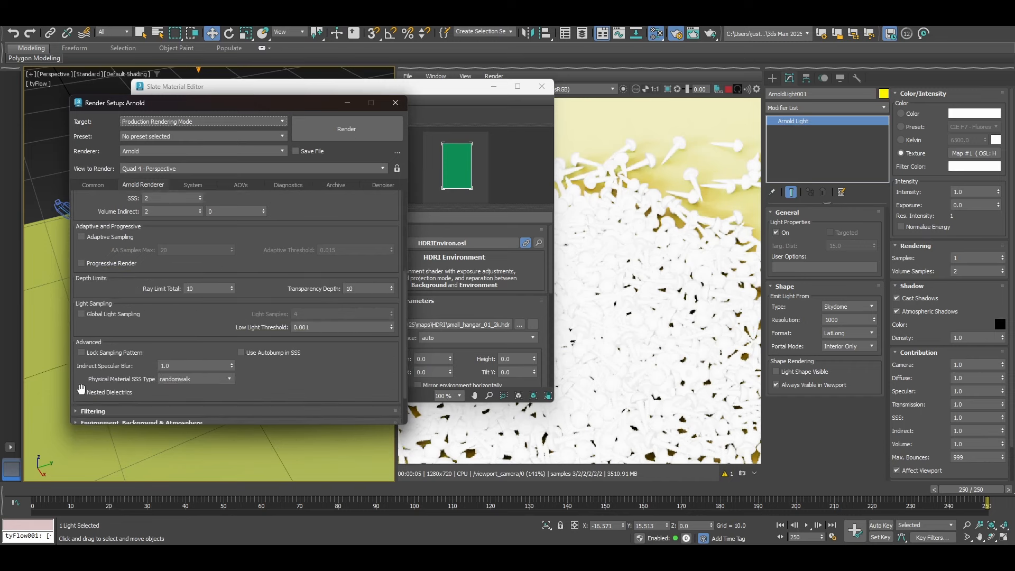
scroll(81, 389, down, 3)
click(81, 408)
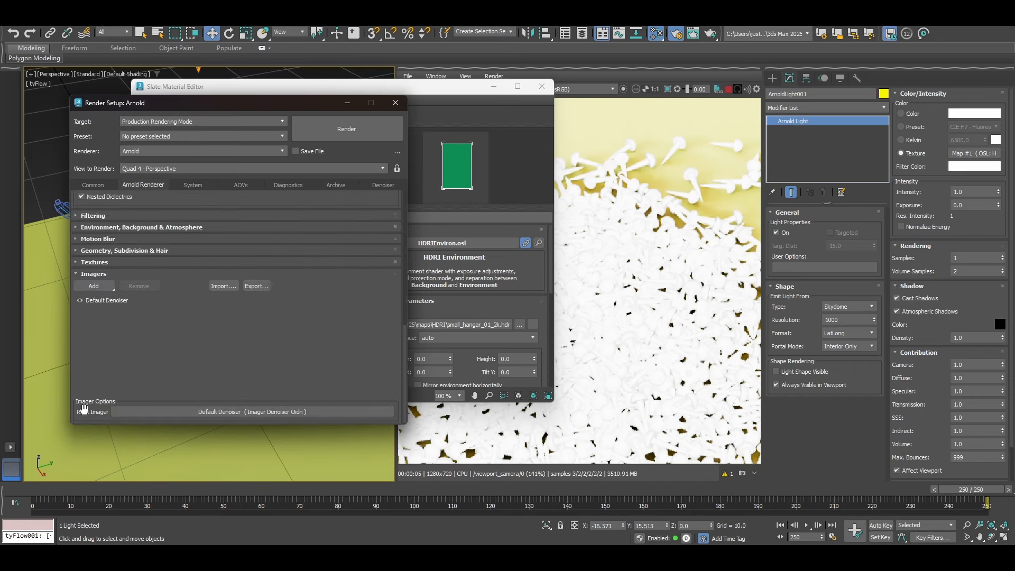
click(93, 275)
click(94, 407)
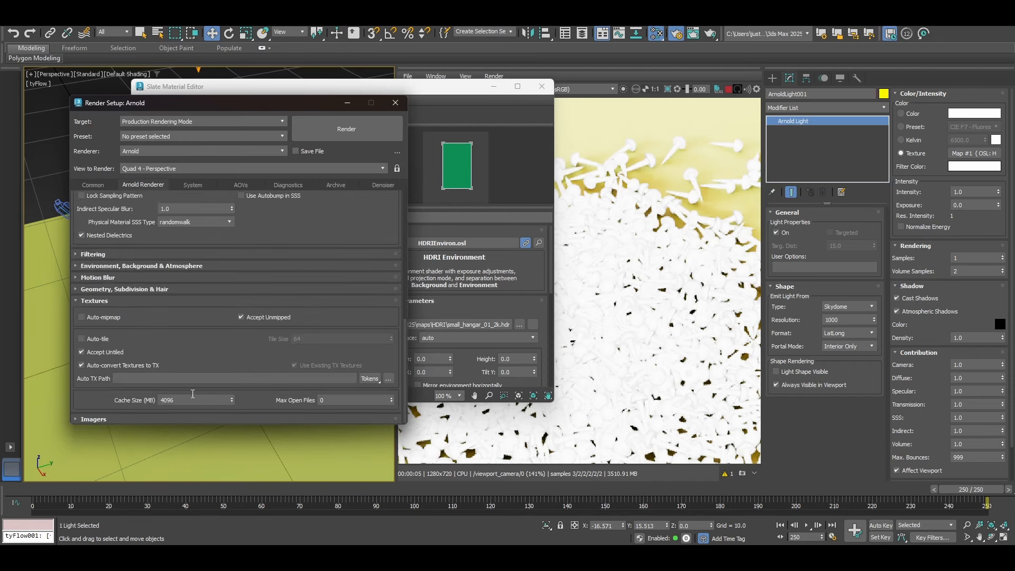
click(81, 364)
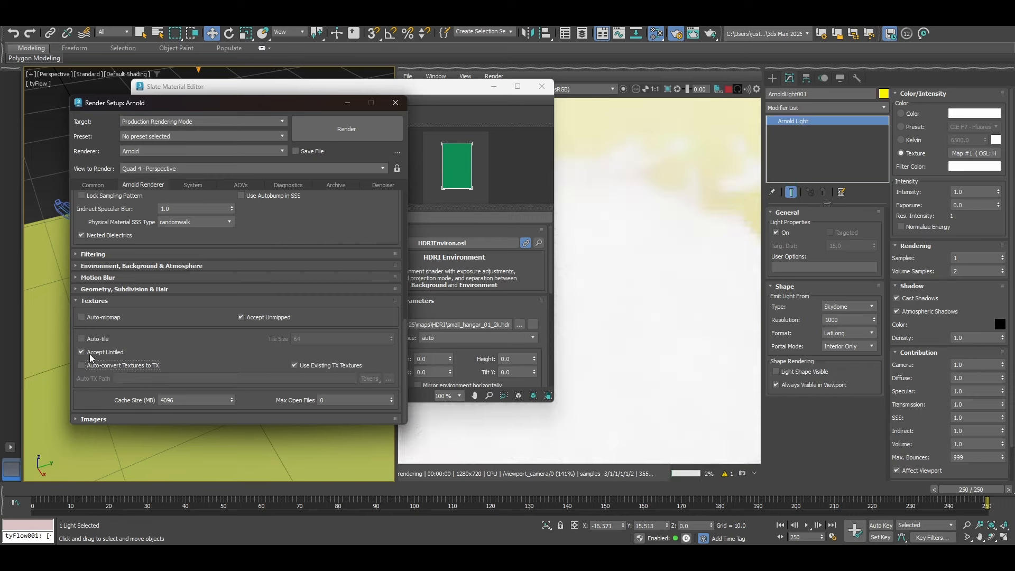
click(295, 365)
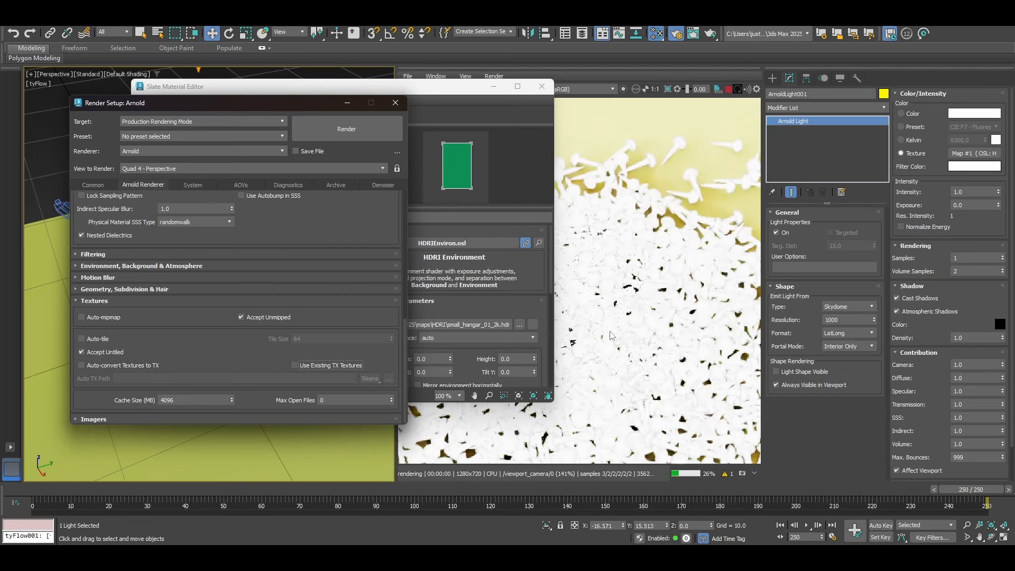
key(F10)
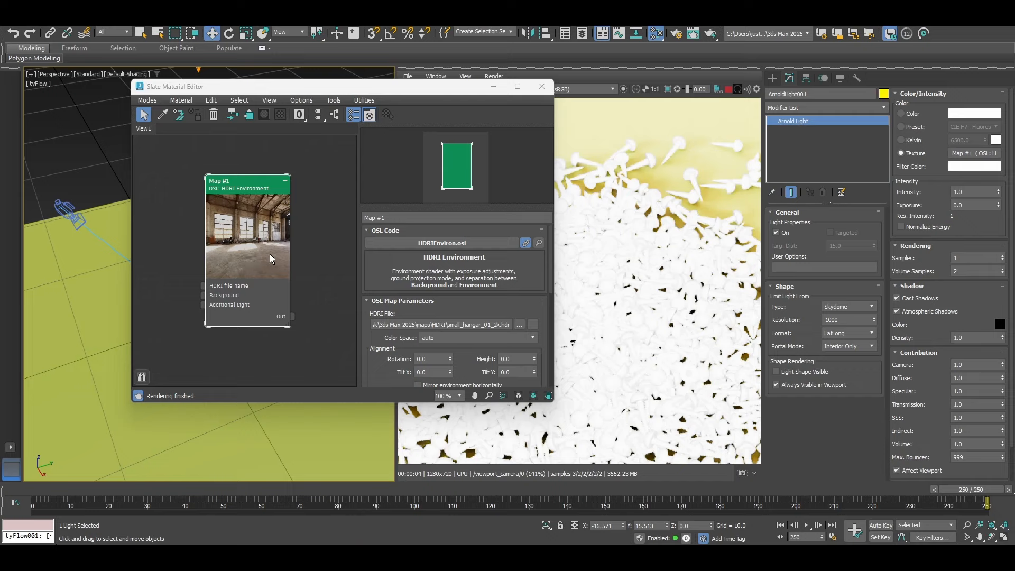
Create an Arnold Standard Surface material beside the HDRI map in the Slate Material Editor.
right_click(316, 208)
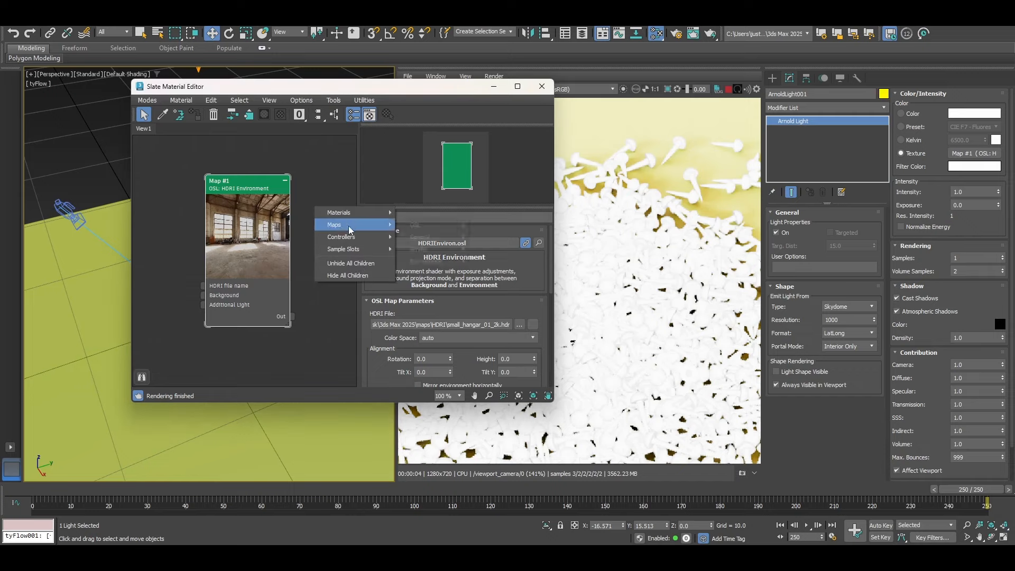
mouse_move(343, 212)
mouse_move(423, 225)
mouse_move(491, 261)
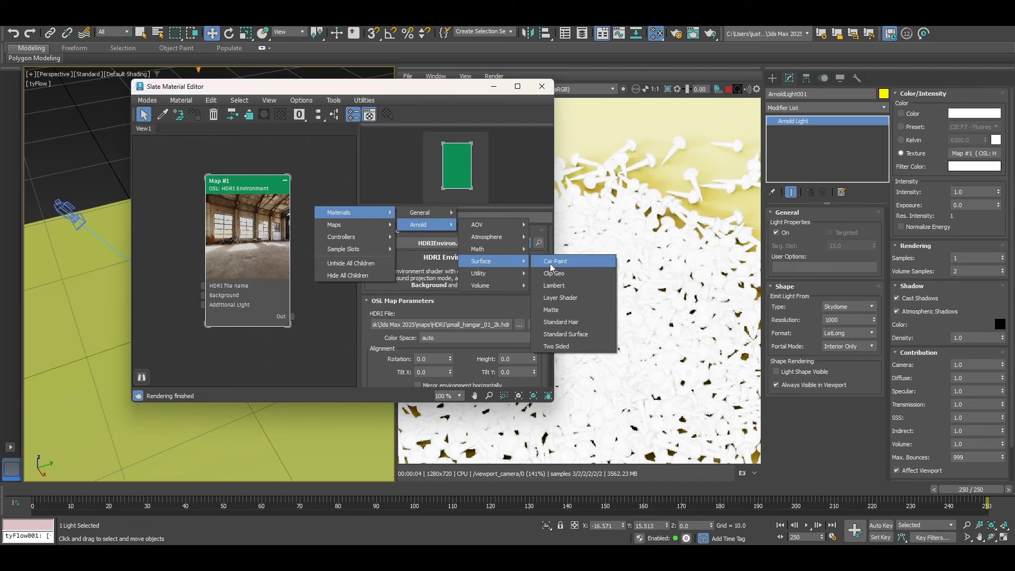
click(566, 334)
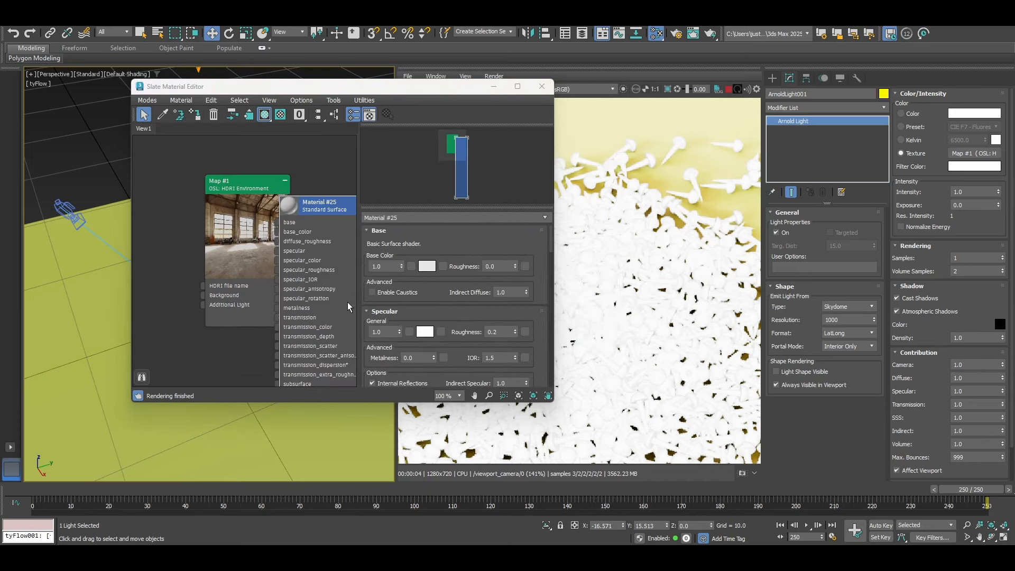
scroll(255, 331, down, 3)
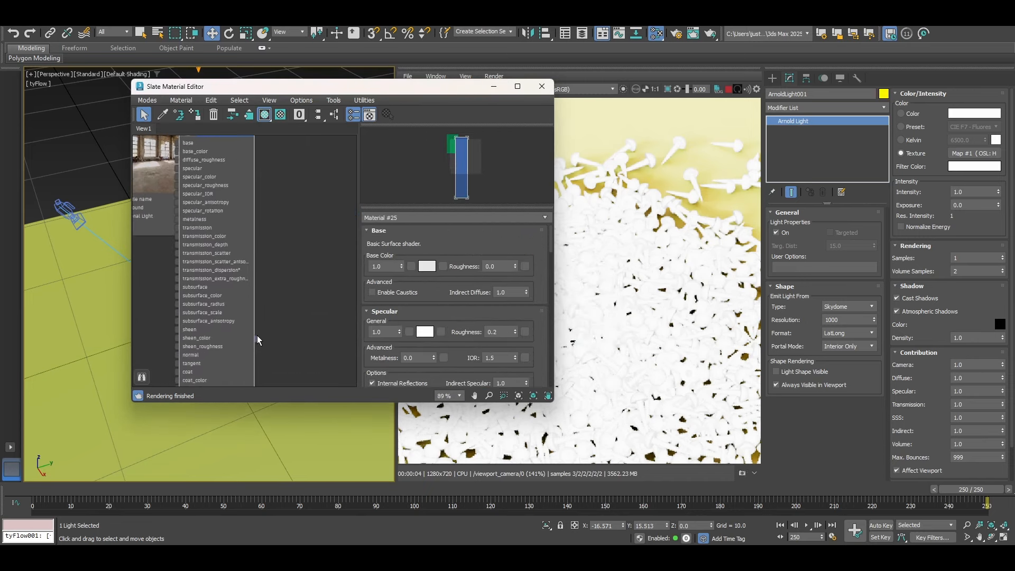
drag(279, 303, 63, 341)
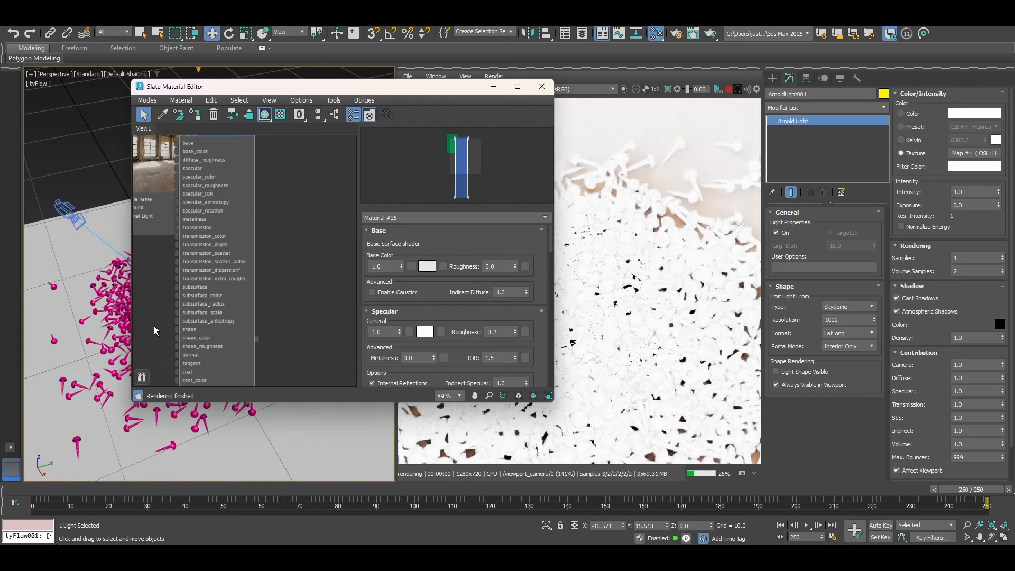
key(ctrl+z)
Assign the new Standard Surface material to the tyFlow object in the viewport.
drag(256, 338, 110, 181)
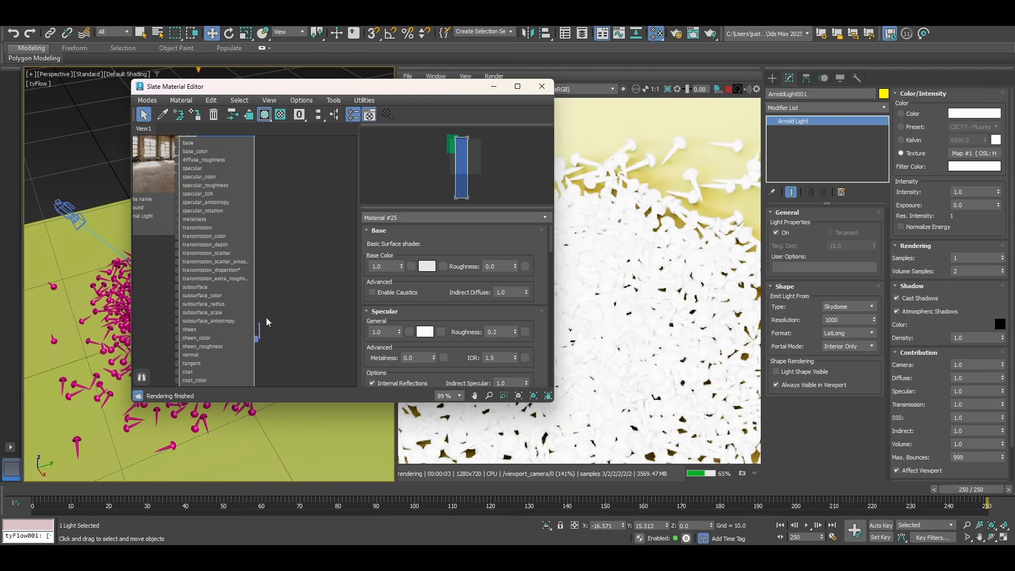
scroll(263, 324, down, 2)
scroll(92, 250, down, 4)
middle_drag(102, 254, 1011, 306)
middle_drag(96, 352, 77, 319)
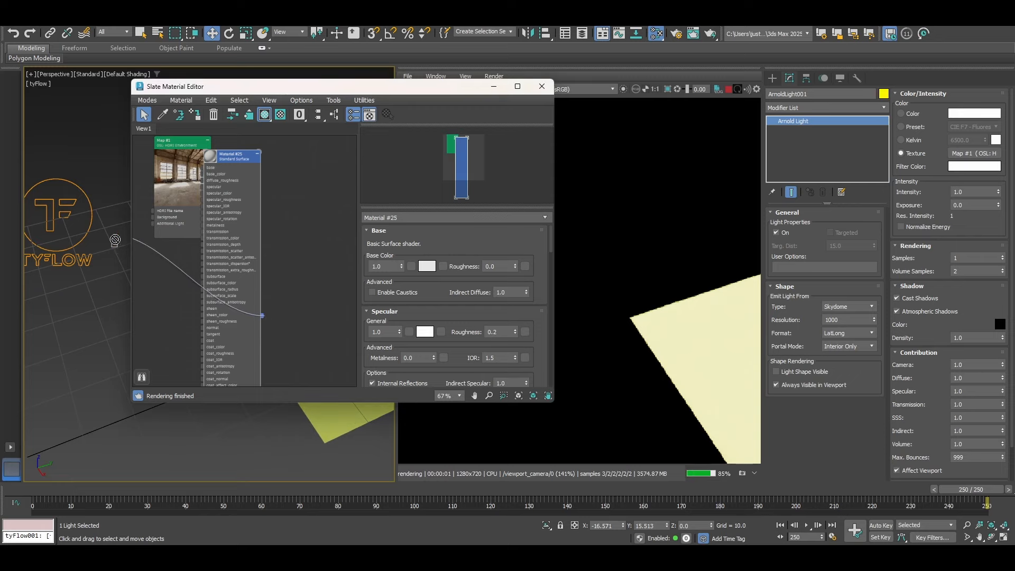
drag(56, 217, 66, 221)
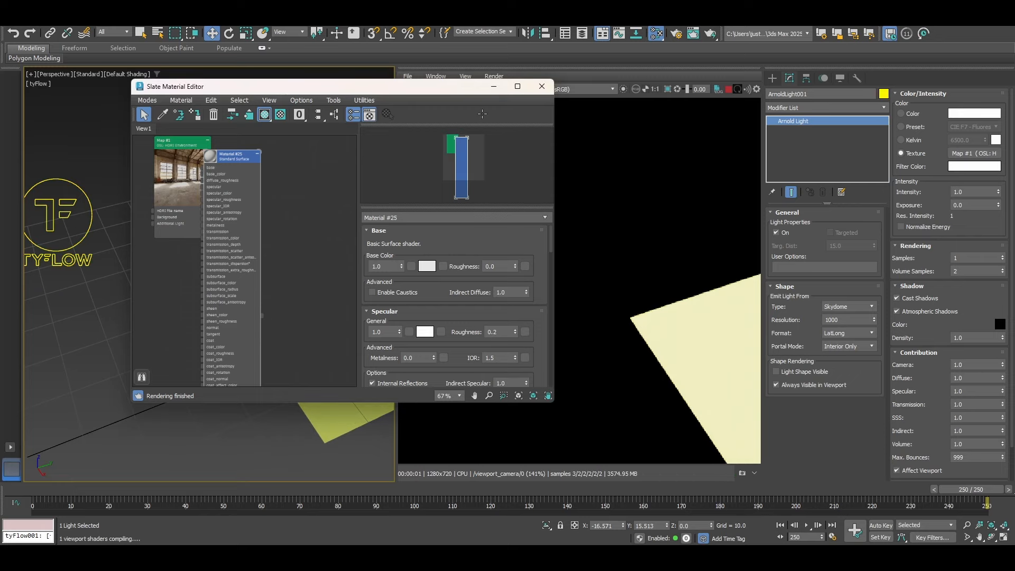
Move the material editor clear of the render and darken the screw material's base color to grey 6D6D6D.
drag(437, 84, 656, 104)
middle_drag(279, 331, 267, 328)
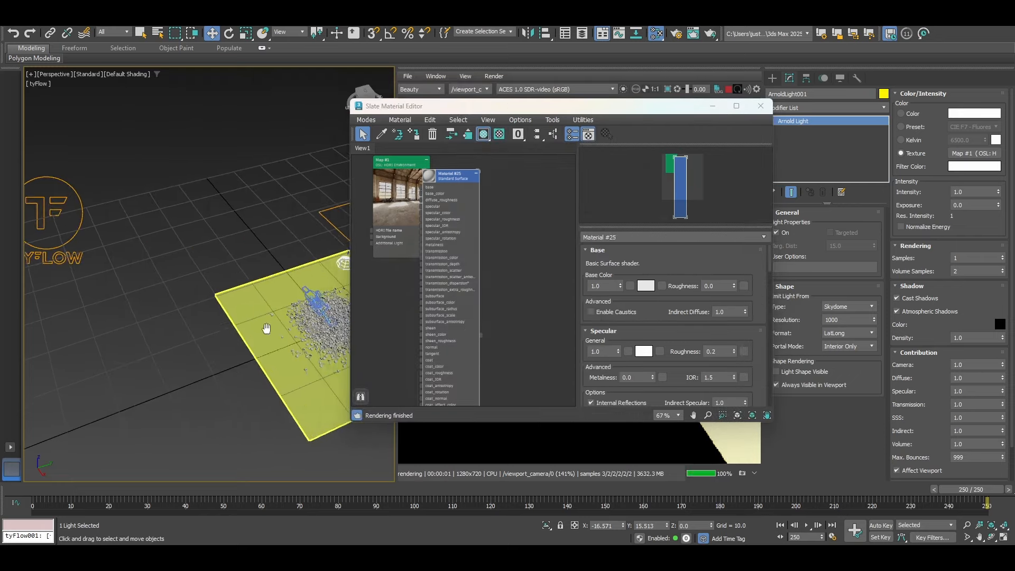
scroll(266, 328, up, 5)
drag(660, 113, 254, 90)
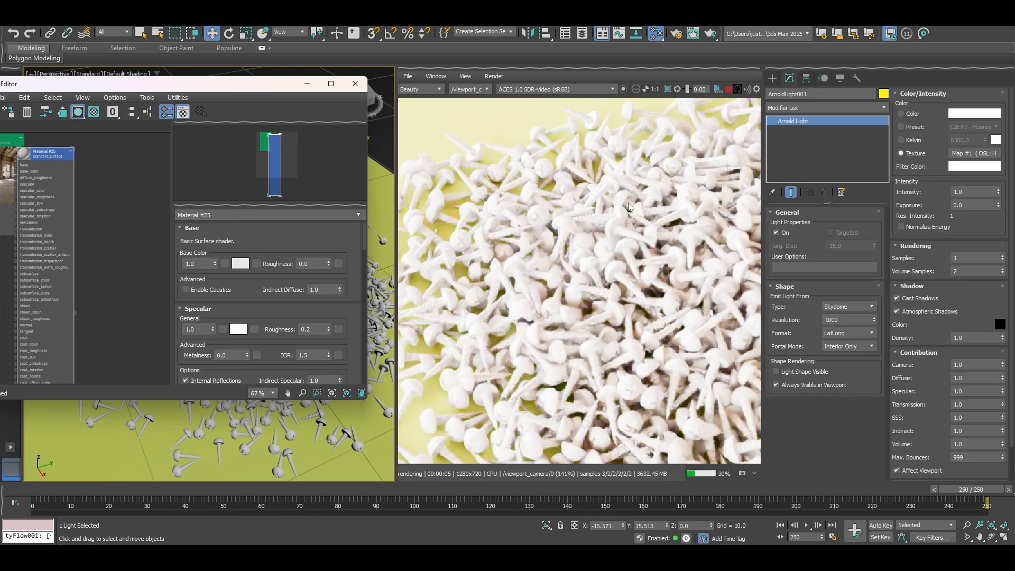
scroll(629, 272, down, 3)
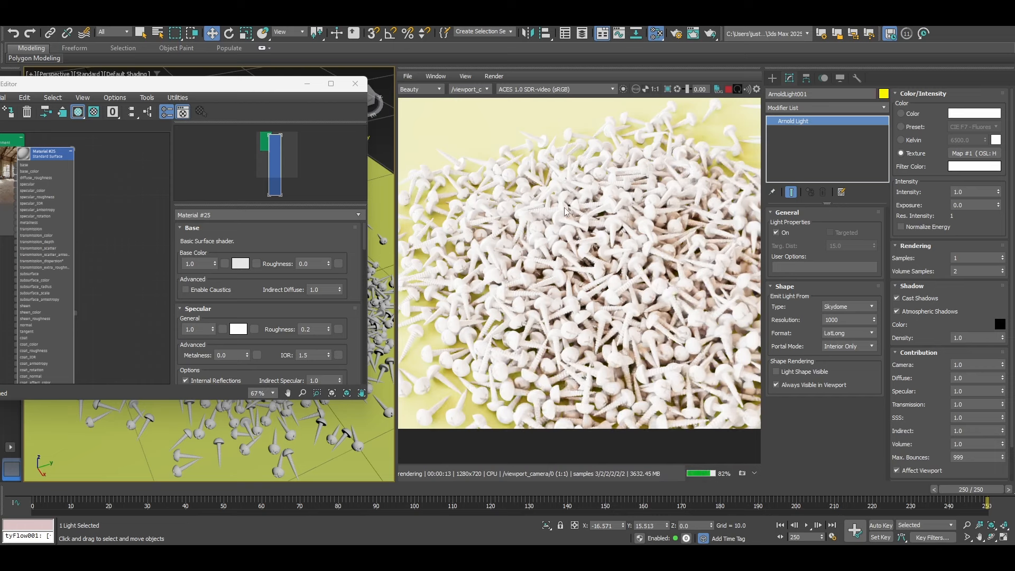
click(241, 260)
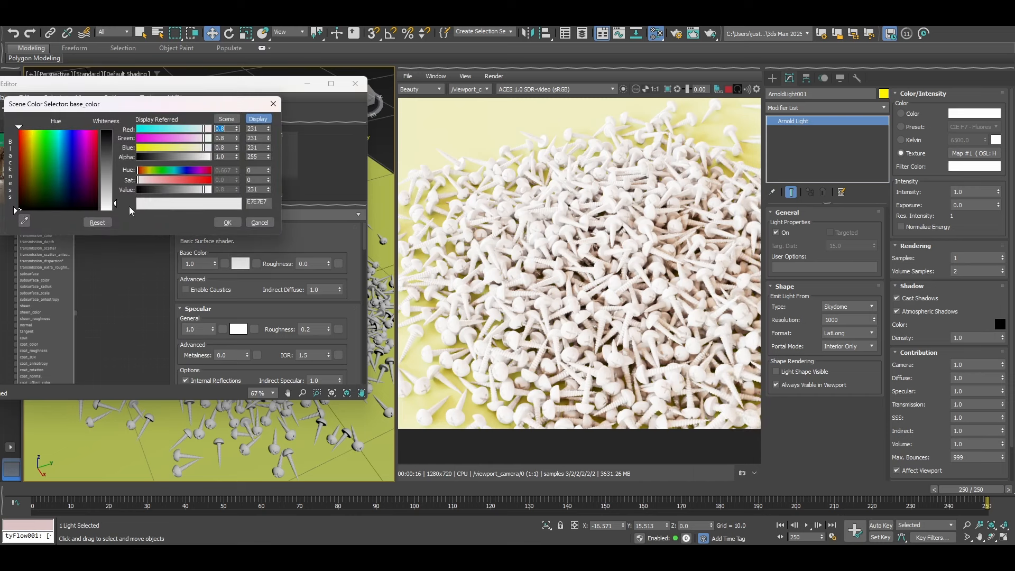
drag(109, 189, 110, 165)
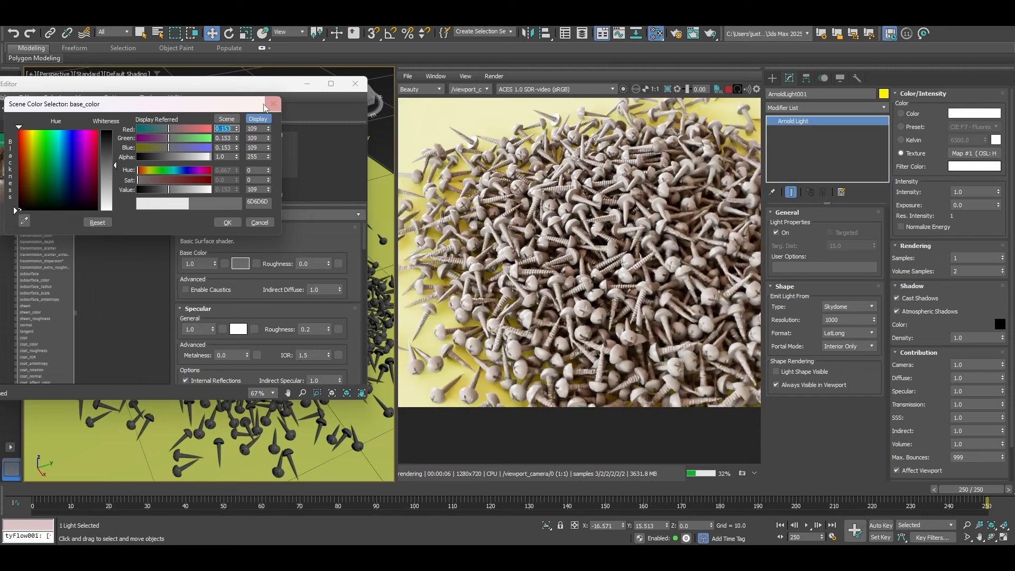
click(222, 221)
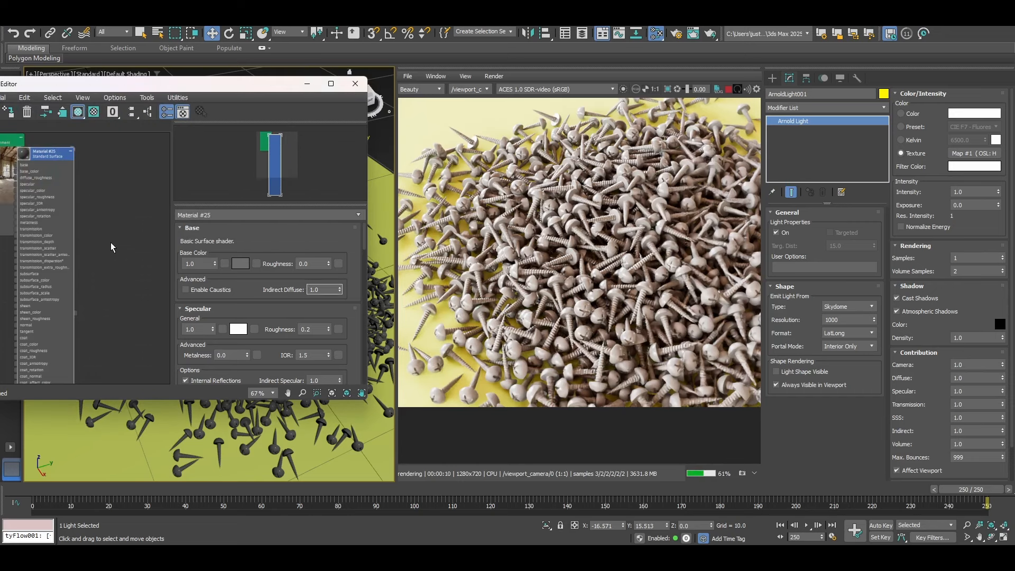
Separate the screw material's node from the HDRI map node and rename the material Screw.
middle_drag(35, 170, 74, 221)
drag(106, 209, 141, 210)
click(215, 215)
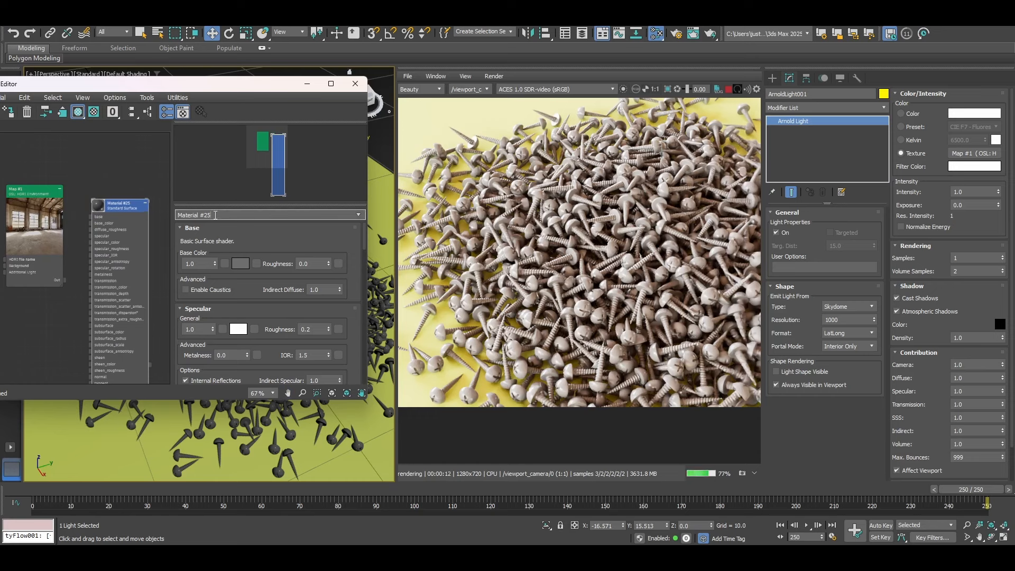
text(Screwwq)
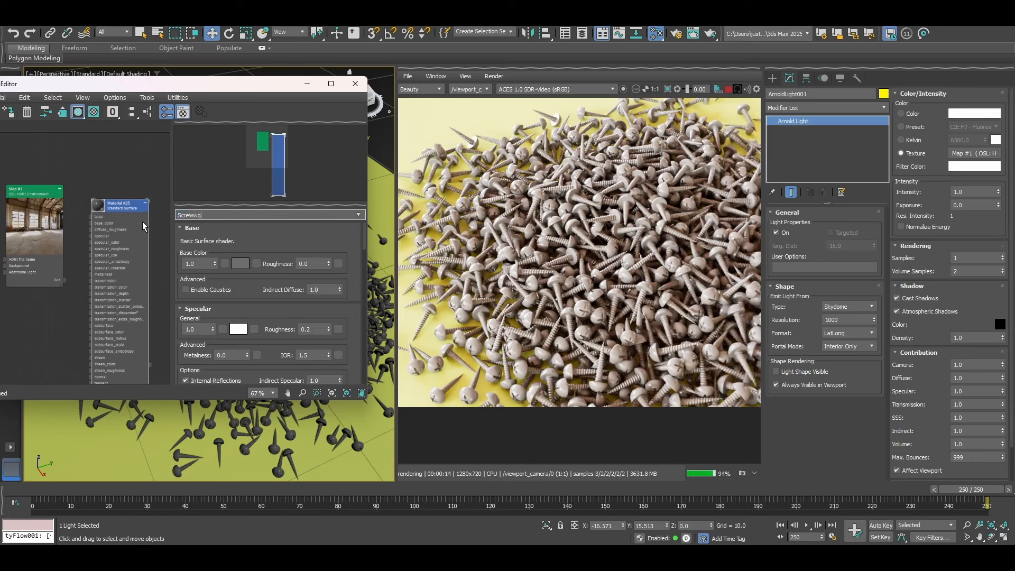
key(BackSpace)
key(BackSpace)
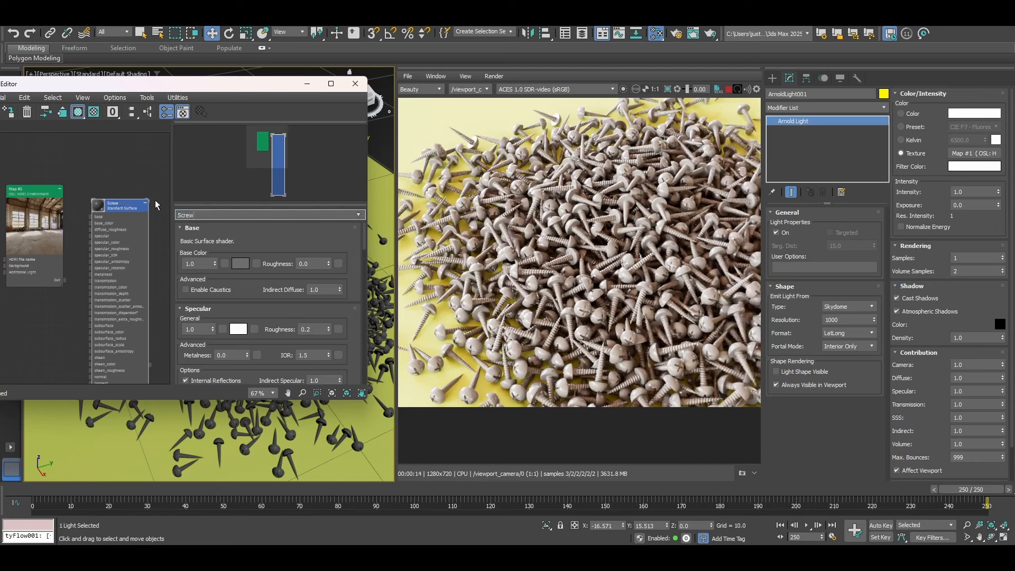
Collapse and duplicate the Screw material node, assigning the copy to the floor plane.
click(146, 204)
middle_drag(150, 236, 142, 222)
shift+drag(119, 192, 119, 237)
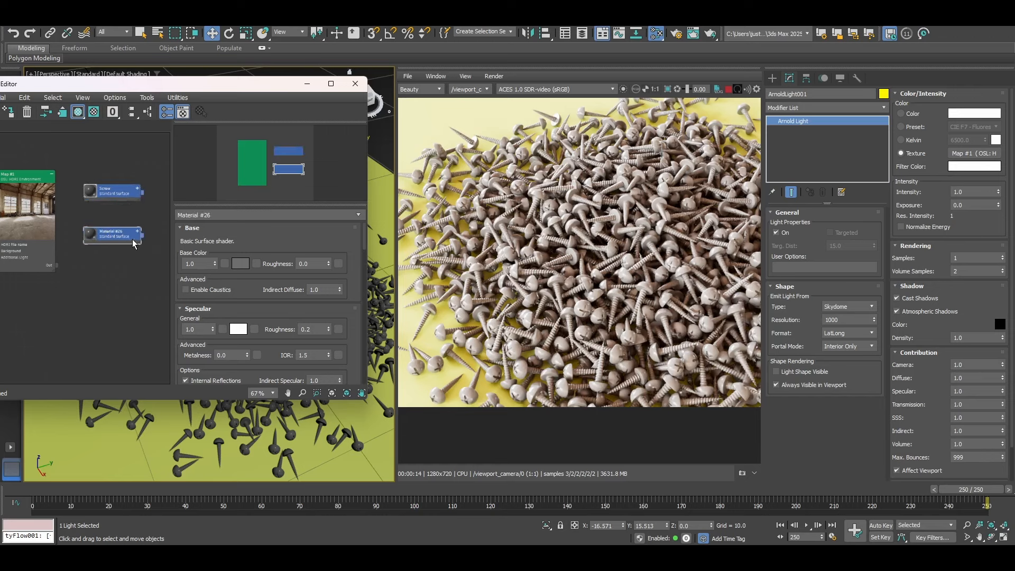
drag(142, 235, 94, 449)
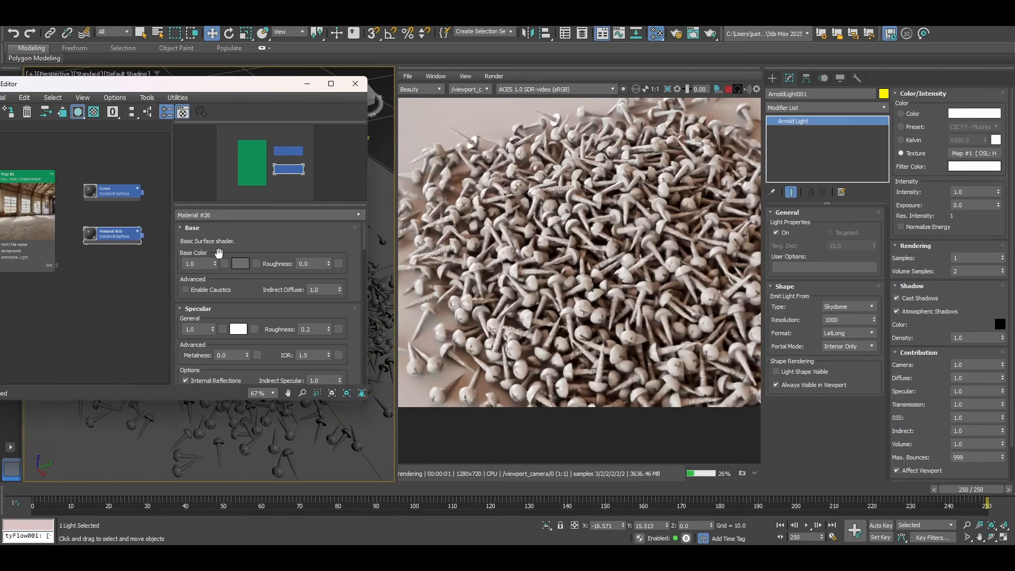
Darken the floor material's base color to a near-black grey.
click(240, 263)
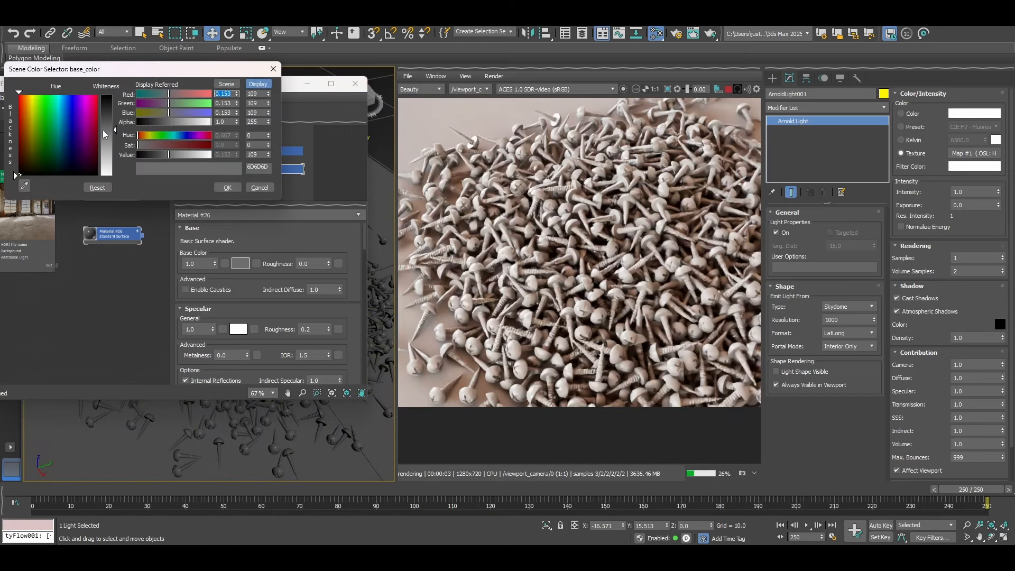
drag(103, 129, 106, 105)
click(227, 187)
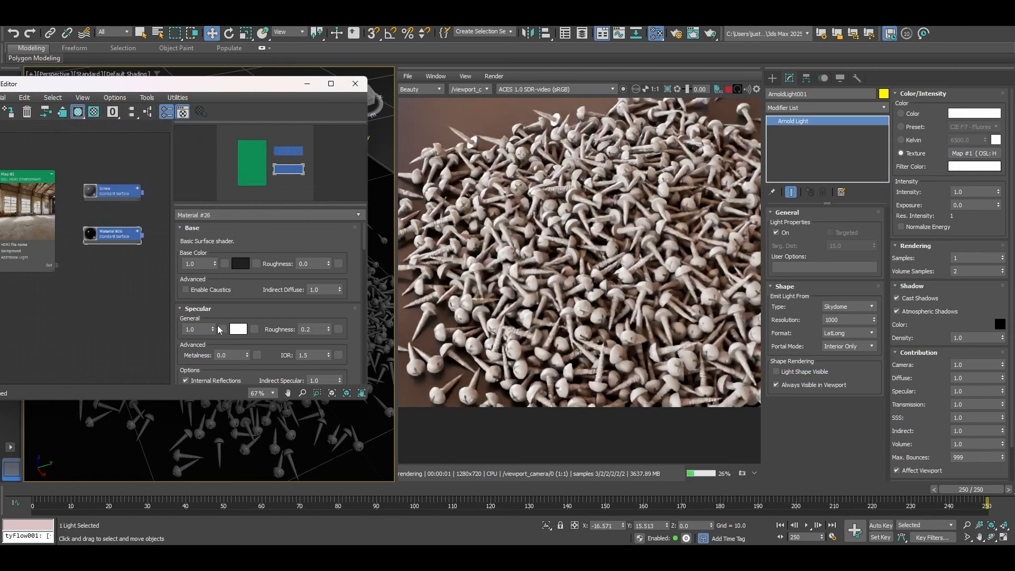
Set the floor material's specular weight to 0.99 and specular roughness to 0.65, and close the Slate Material Editor.
click(212, 332)
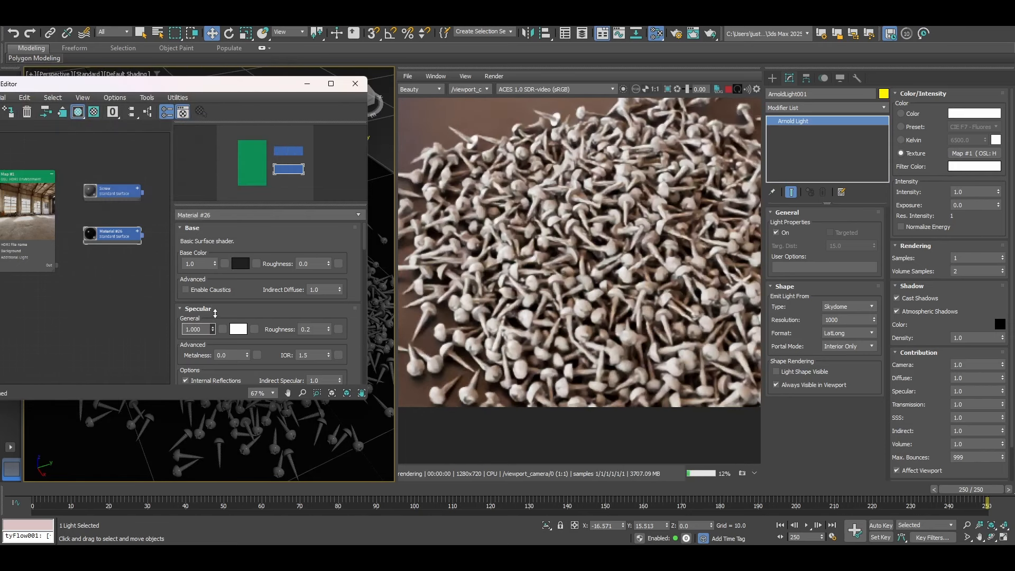
drag(332, 327, 334, 310)
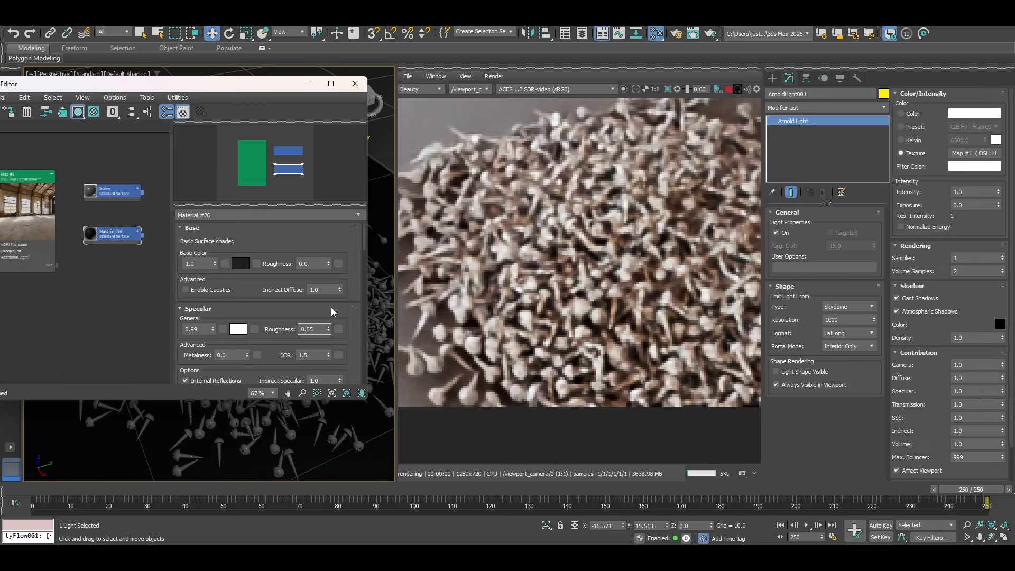
click(356, 83)
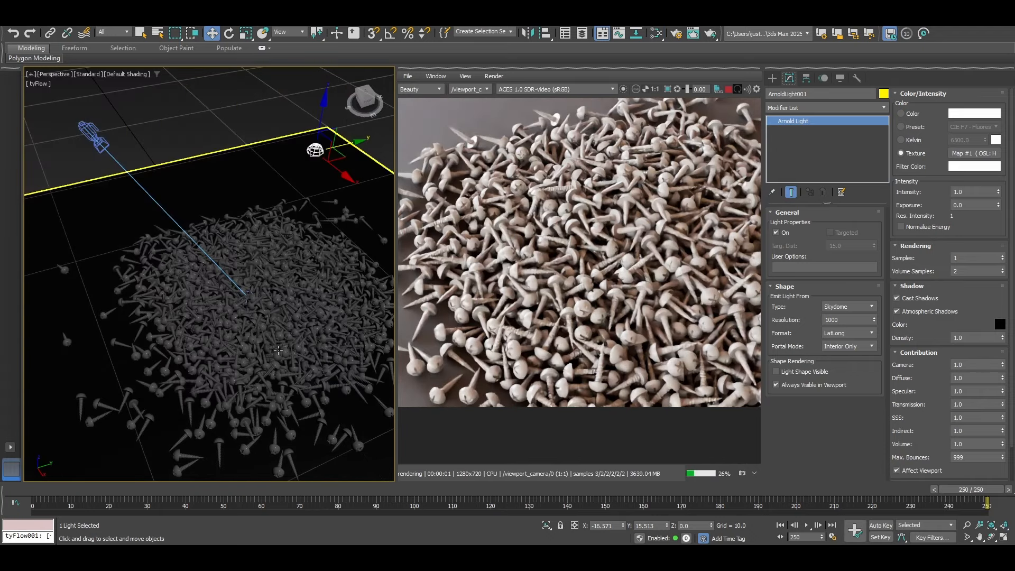
Switch the viewport to the PhysCamera001 view and show its safe frames.
key(c)
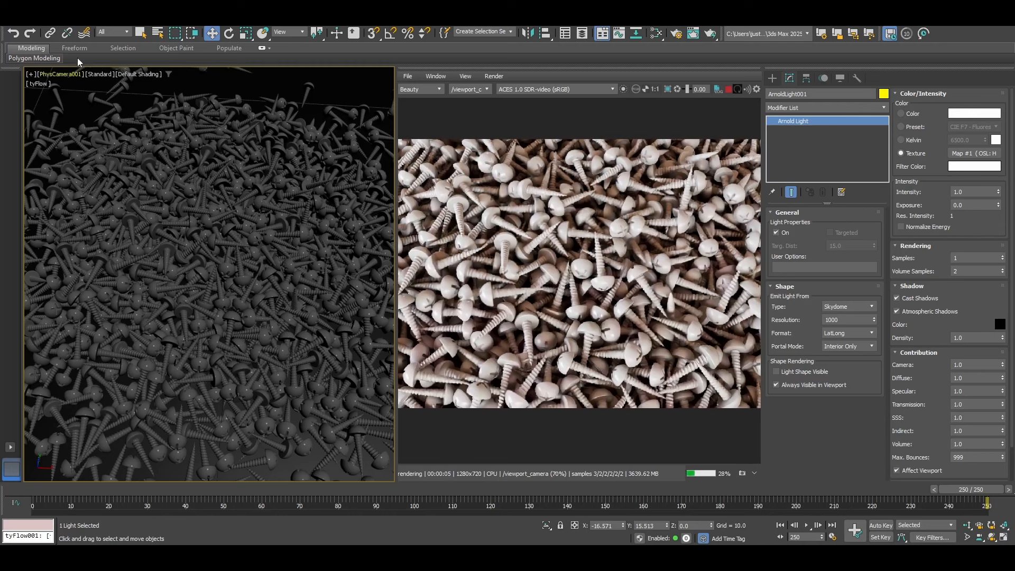
click(61, 73)
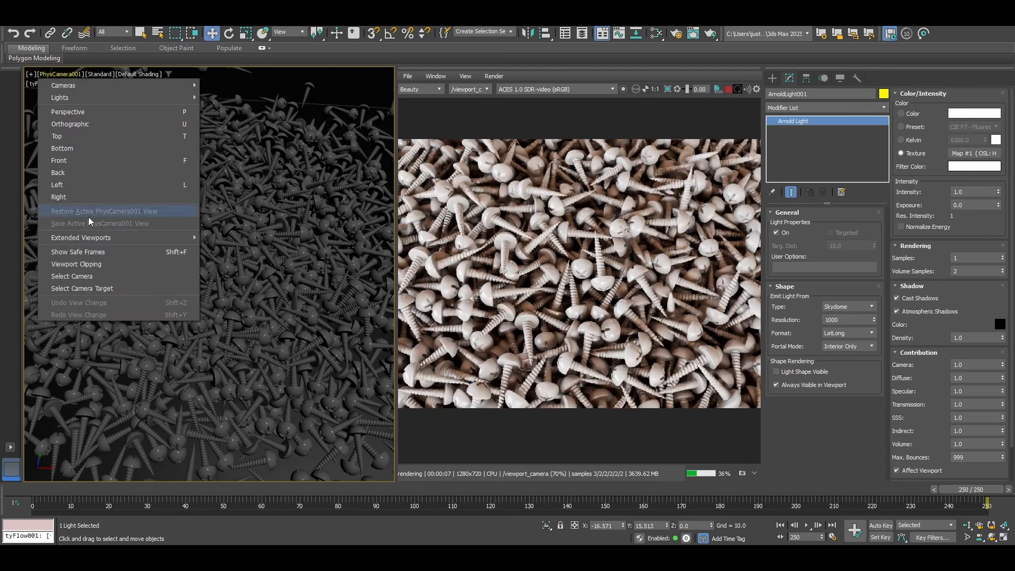
click(90, 252)
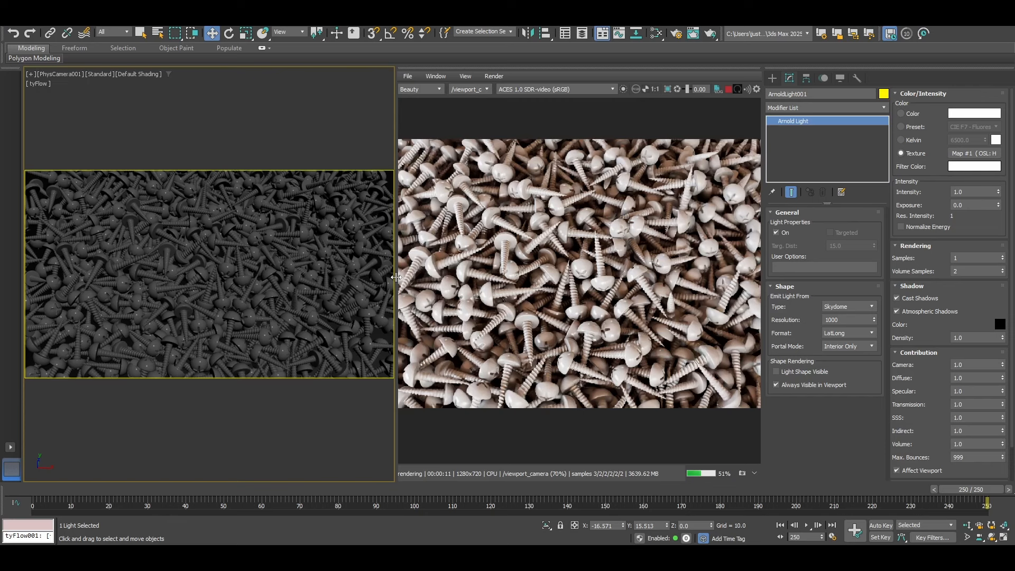
Temporarily widen the render view to examine the shading of the screws up close, and restore the viewport split.
drag(396, 277, 217, 277)
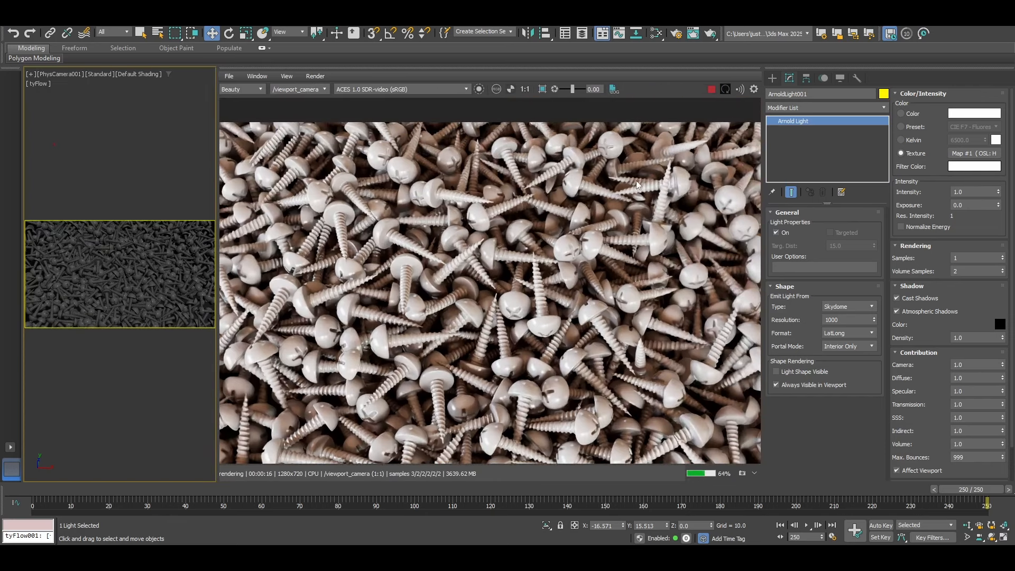
scroll(587, 277, down, 1)
scroll(453, 263, up, 1)
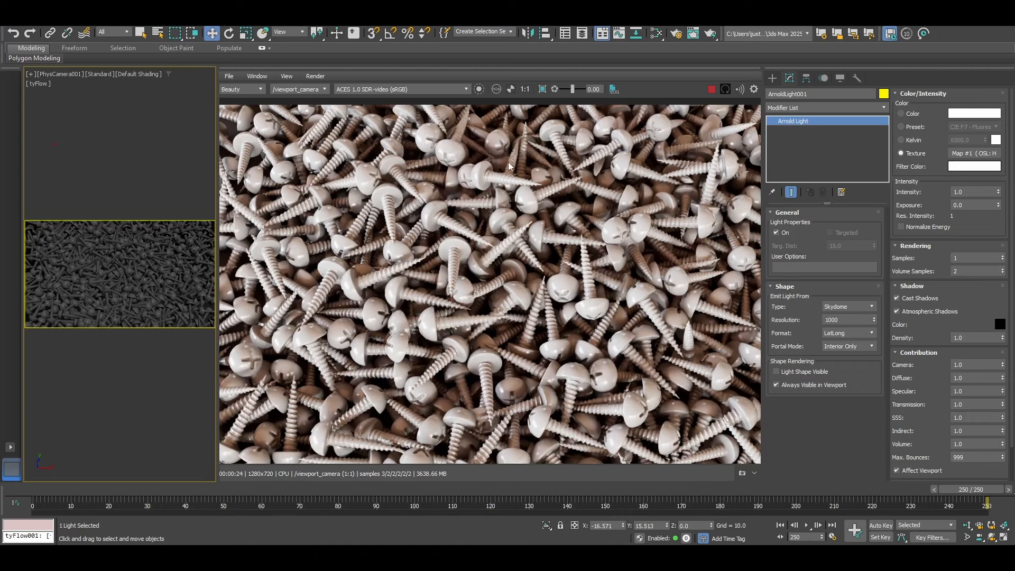
scroll(592, 202, down, 2)
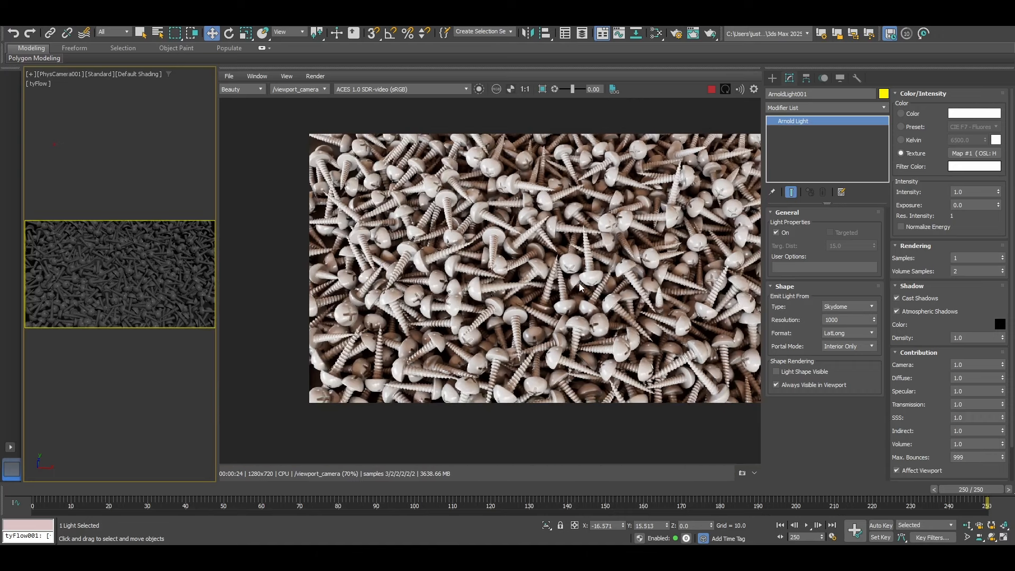
scroll(433, 256, up, 2)
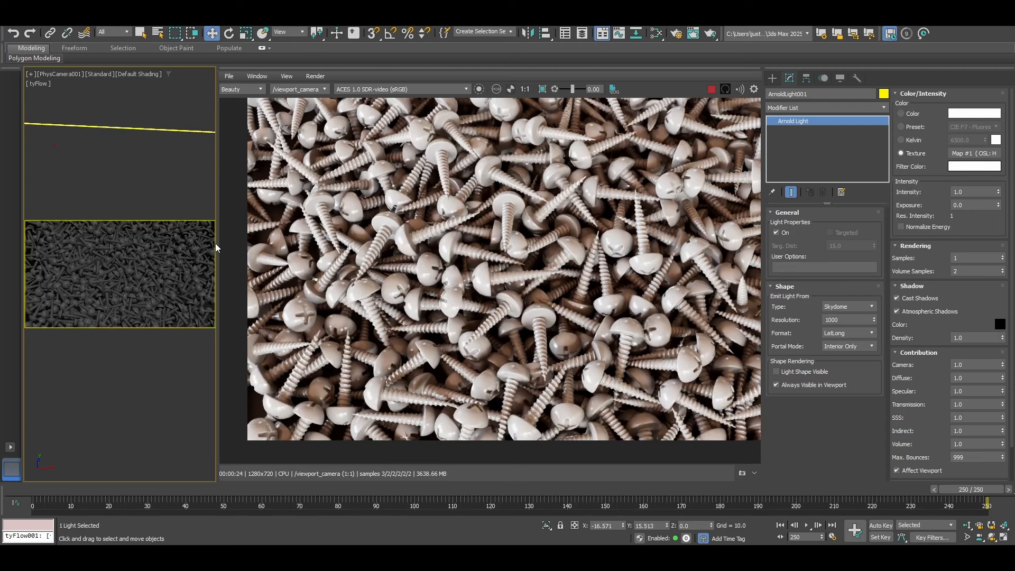
drag(216, 247, 393, 248)
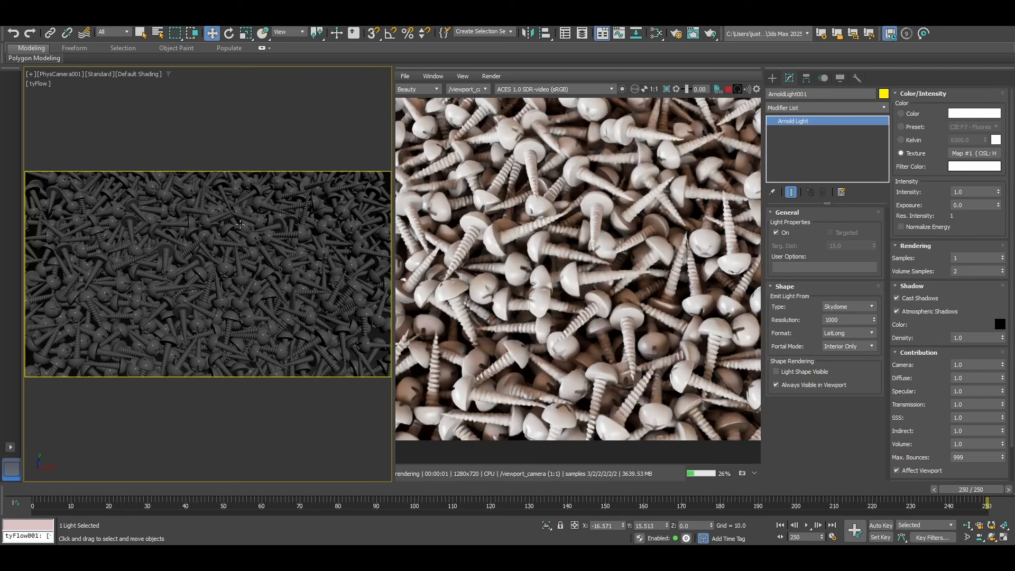
scroll(694, 222, down, 3)
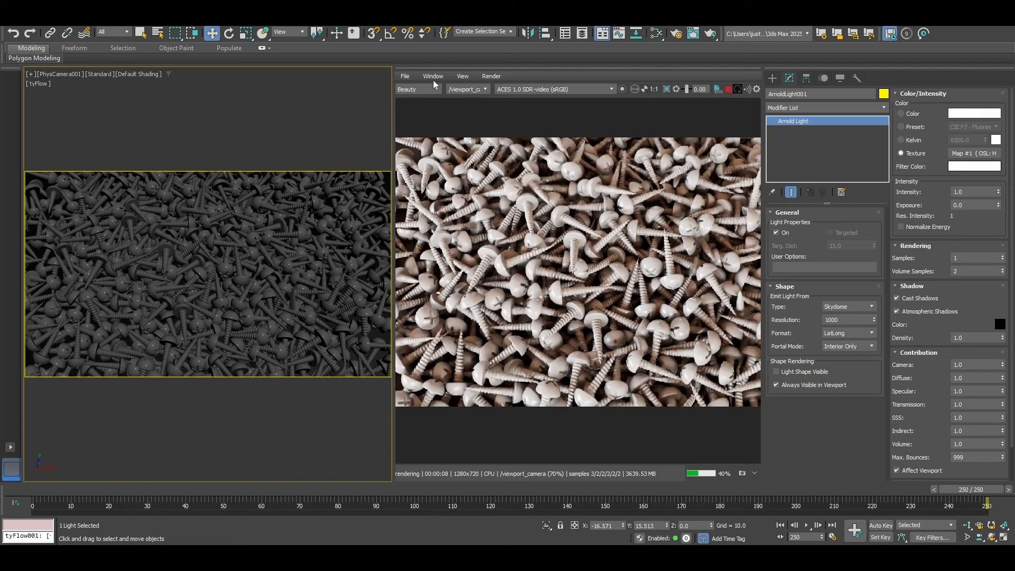
Lock the live render to PhysCamera001 and return the working viewport to Perspective with the whole floor in view.
click(468, 88)
click(467, 108)
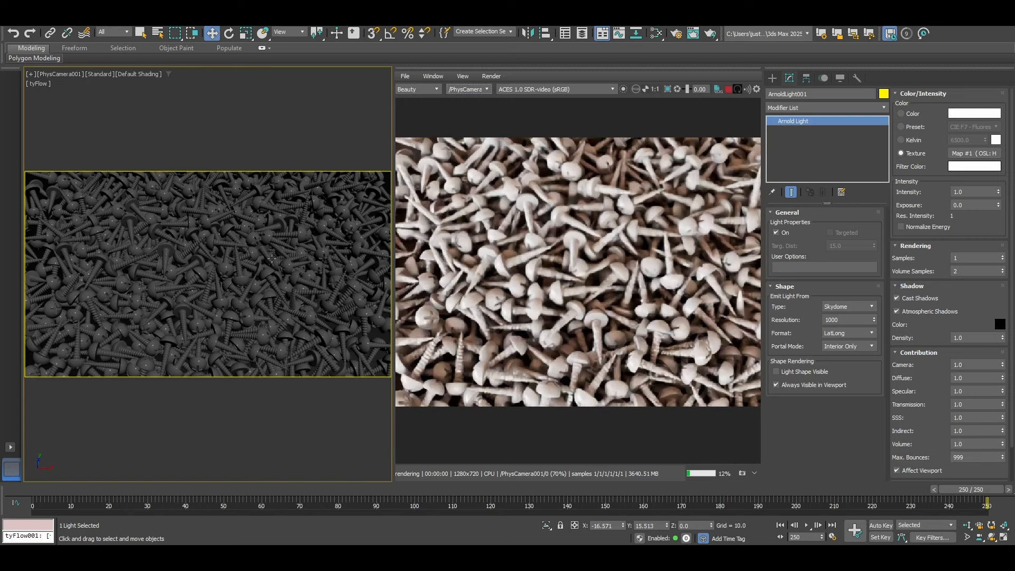
key(p)
scroll(270, 258, down, 10)
mouse_move(246, 236)
middle_down()
mouse_move(246, 252)
mouse_move(237, 230)
middle_up()
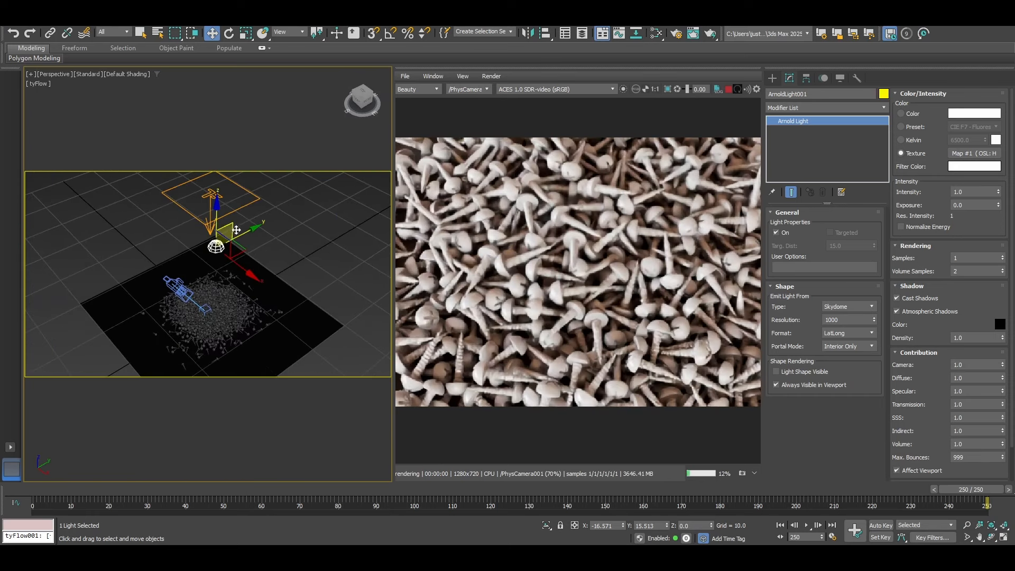
Set the skydome light's diffuse contribution to 0.2 and its specular contribution to 0.5.
scroll(213, 249, up, 5)
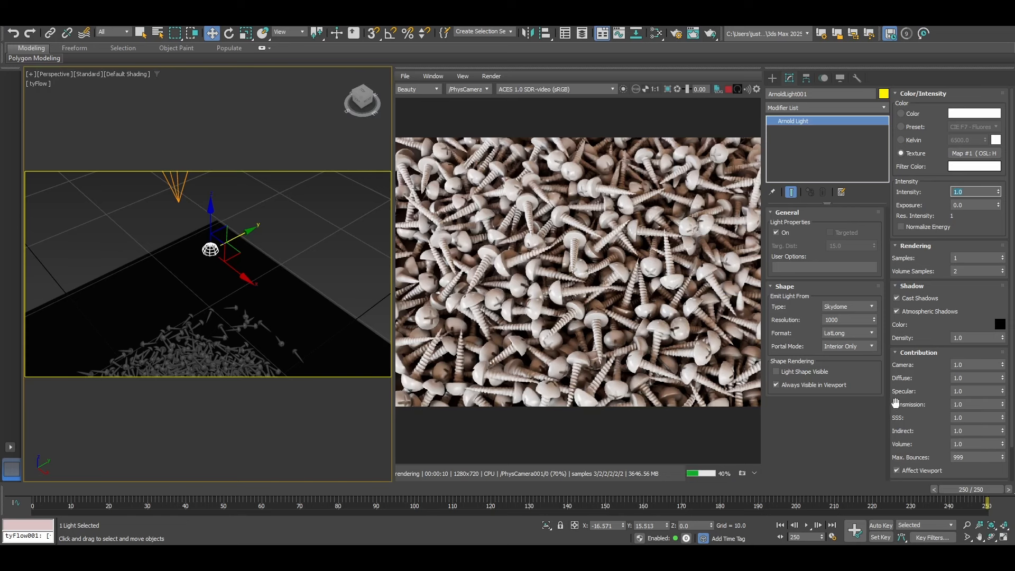
click(968, 374)
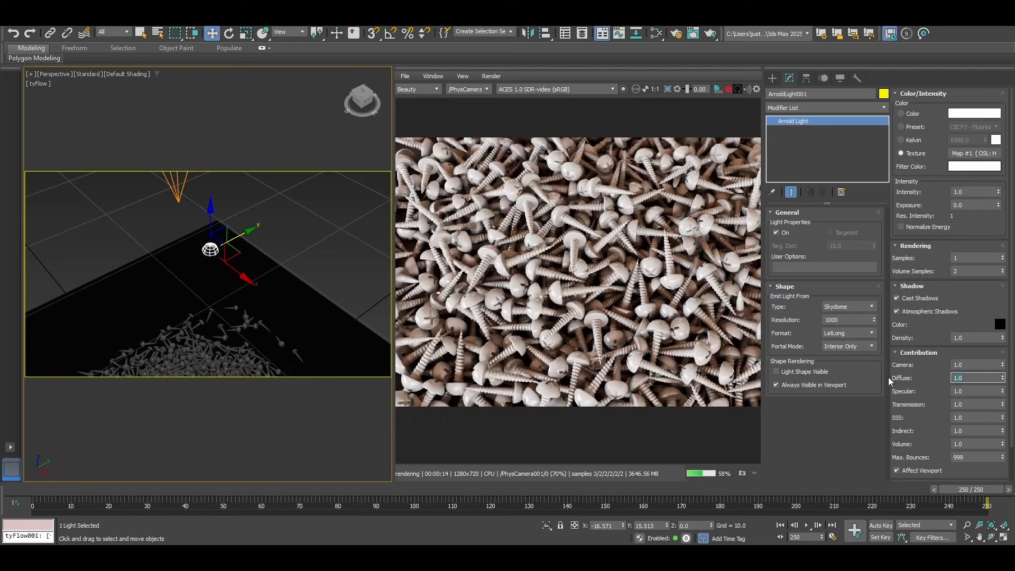
text(0.2)
key(Return)
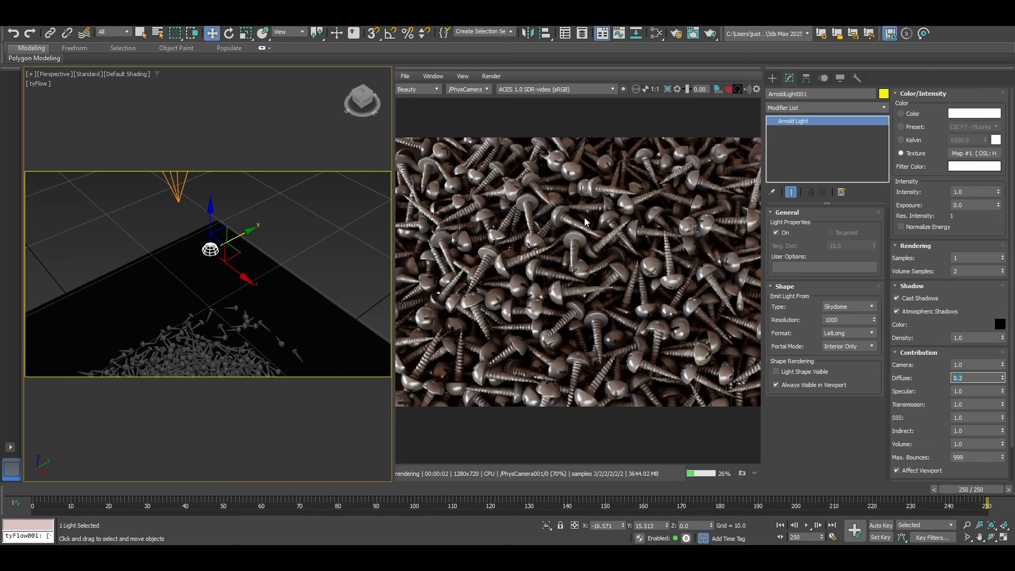
key(Tab)
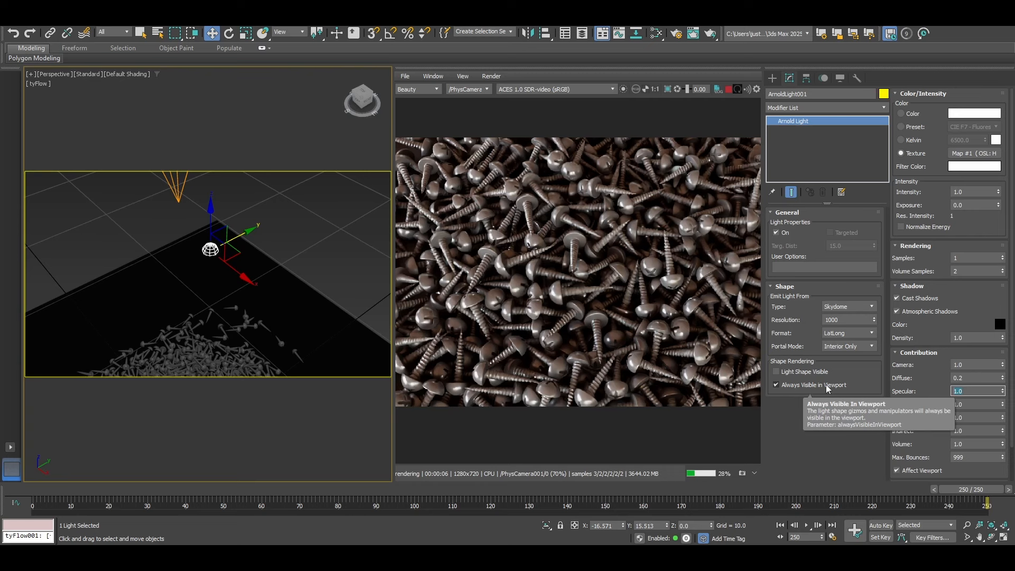
text(0.5)
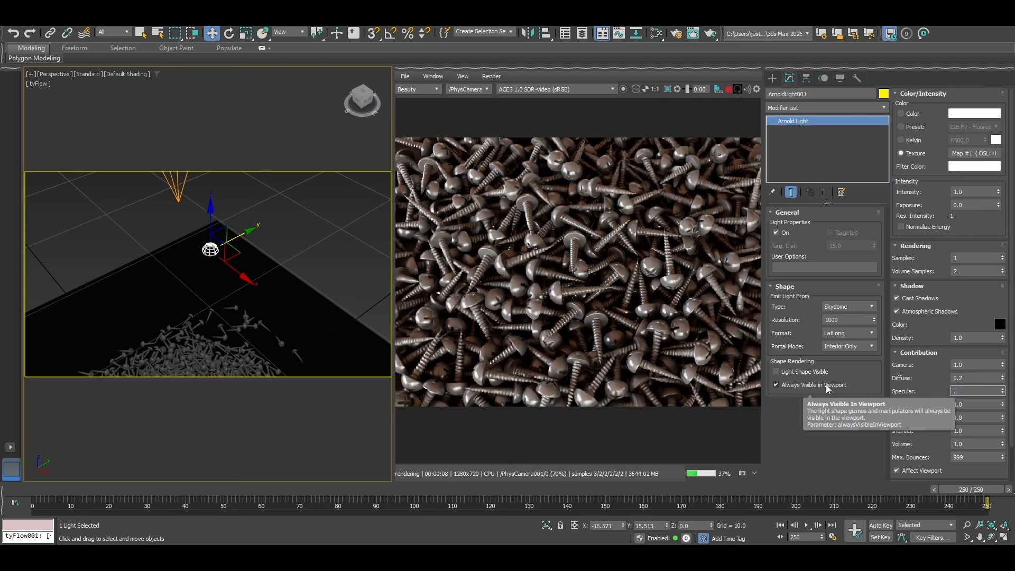
key(Return)
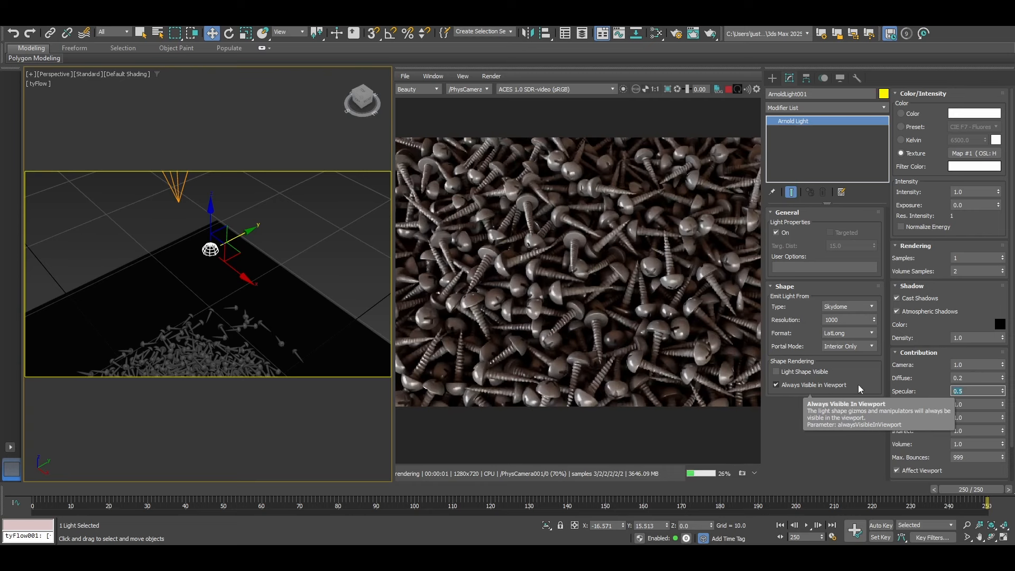
Restrict the live render to a rectangular crop region over the screws near the middle of the image.
scroll(625, 284, up, 5)
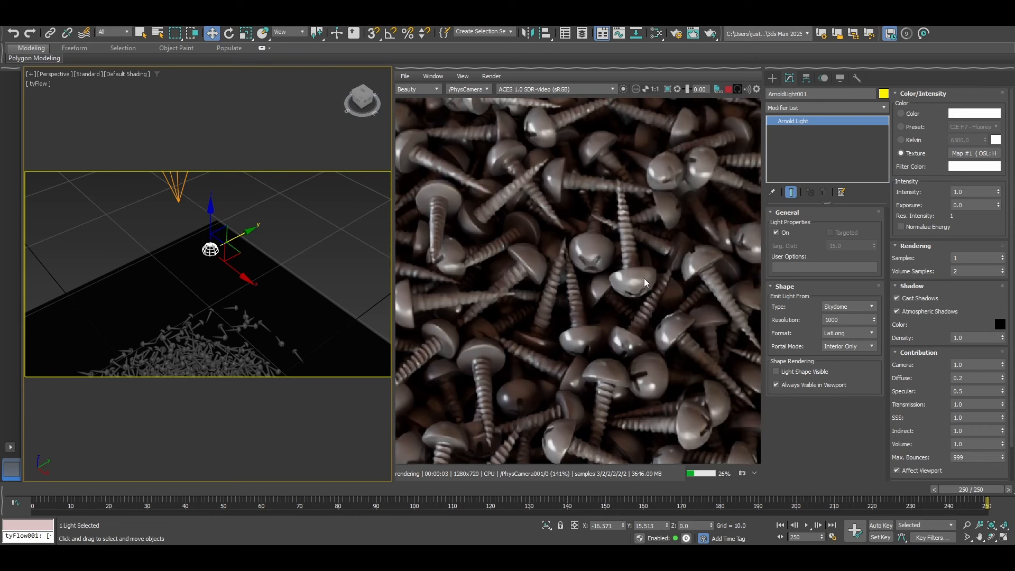
scroll(644, 278, down, 5)
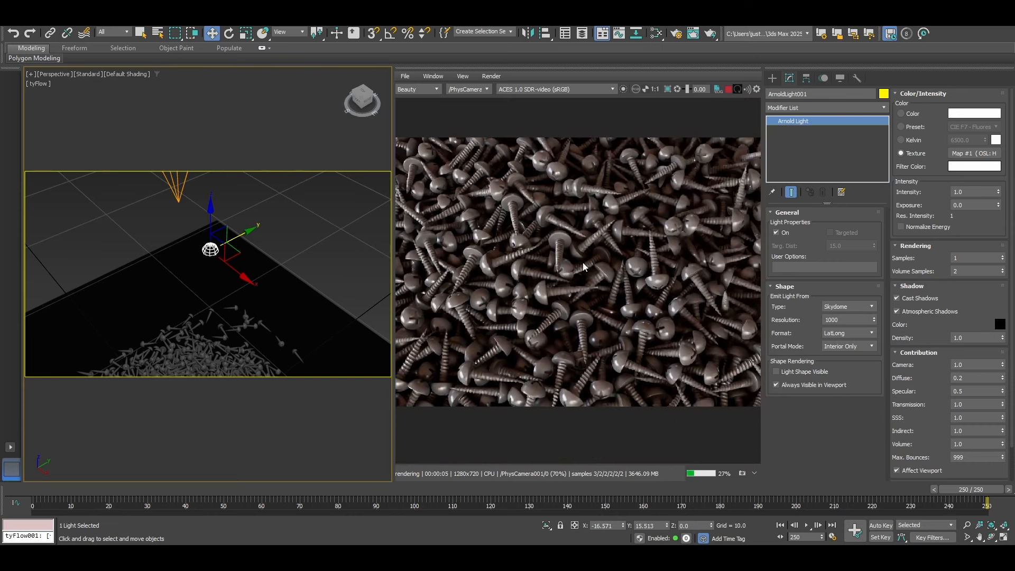
scroll(582, 263, down, 2)
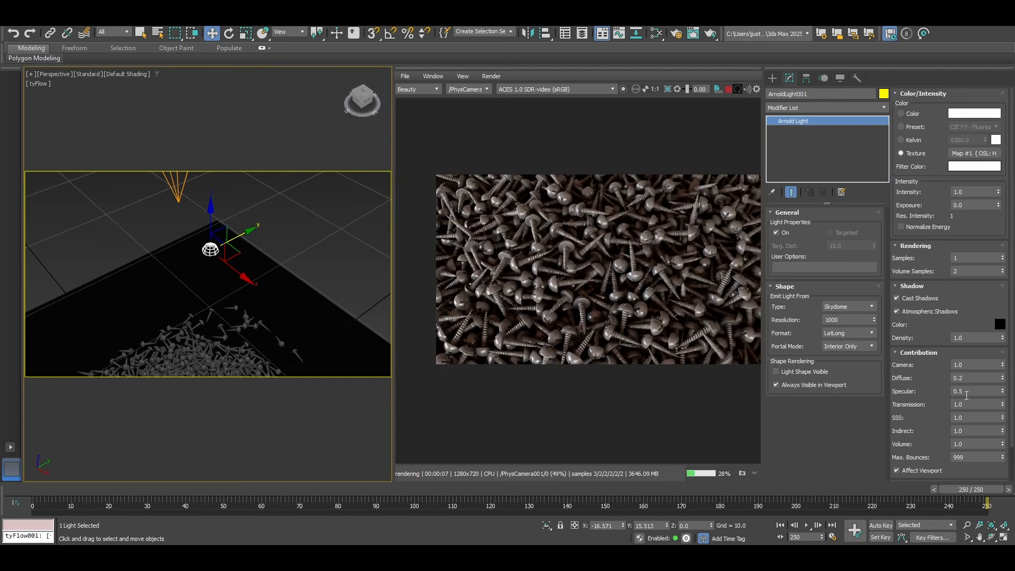
scroll(544, 285, up, 5)
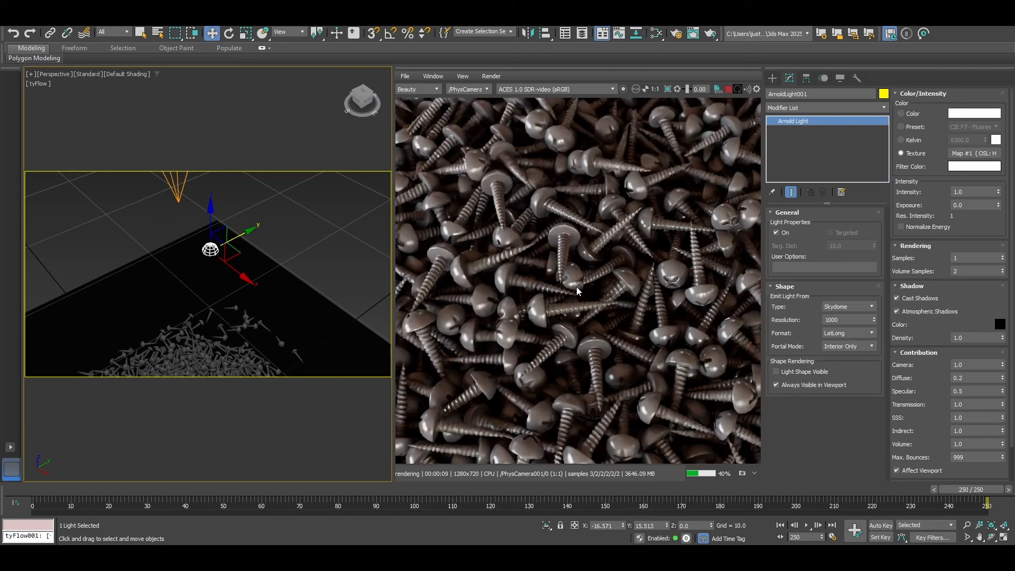
middle_drag(651, 322, 587, 285)
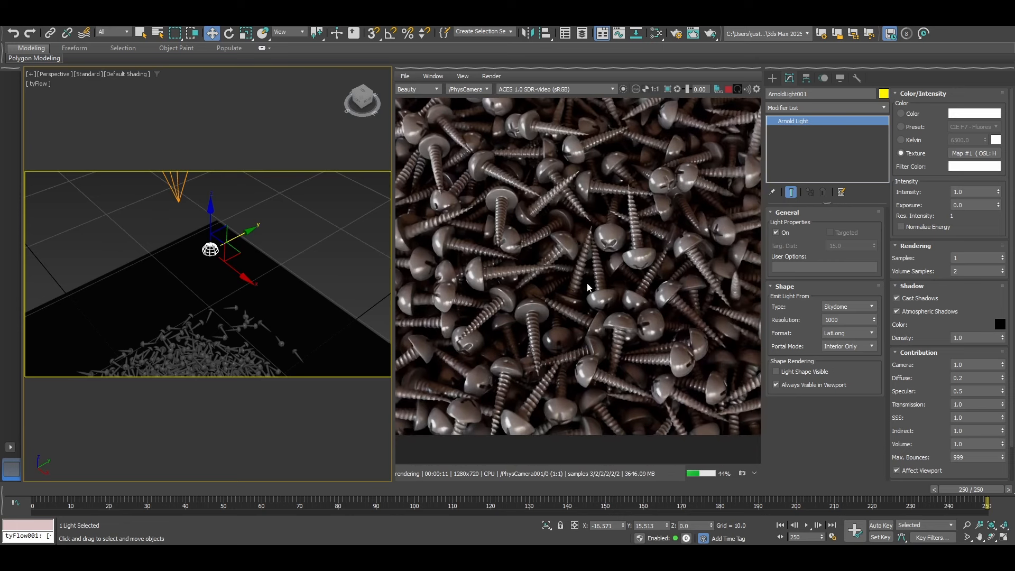
click(668, 89)
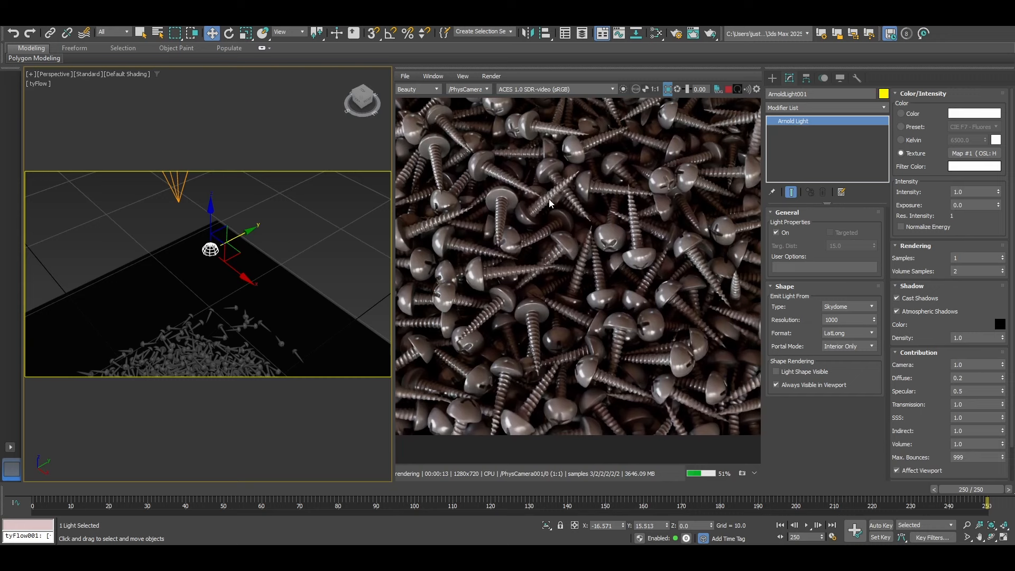
mouse_move(490, 137)
mouse_down()
mouse_move(661, 360)
mouse_move(664, 349)
mouse_up()
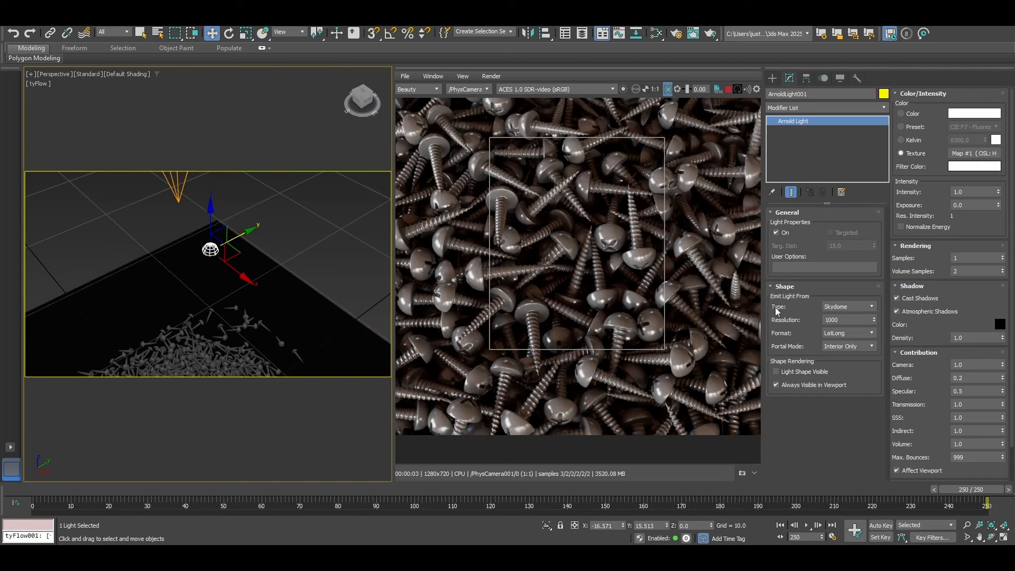
Open the Screw material in the Slate Material Editor and set its metalness to 1.0 and specular roughness to 0.4.
middle_drag(230, 319, 234, 219)
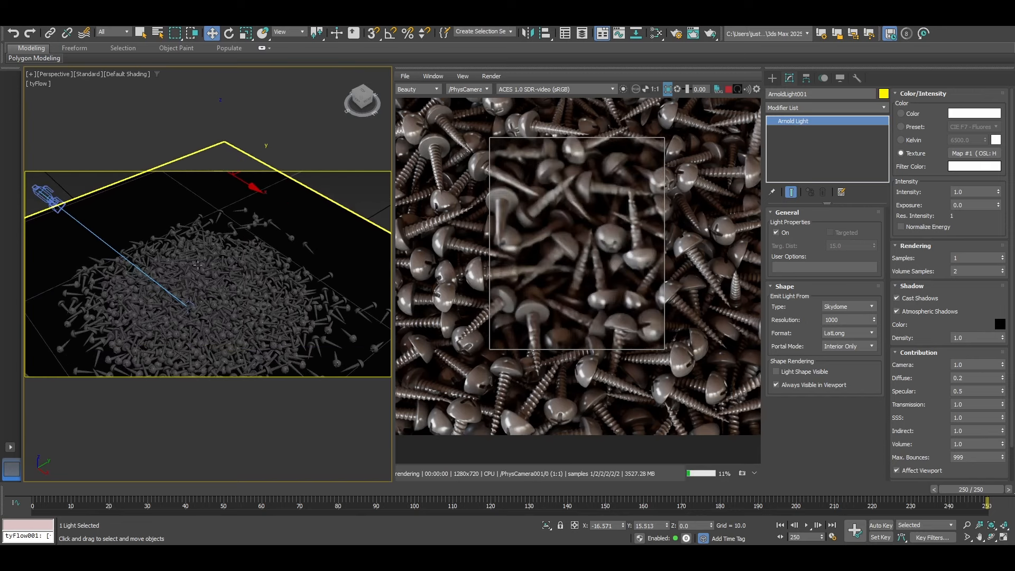
key(m)
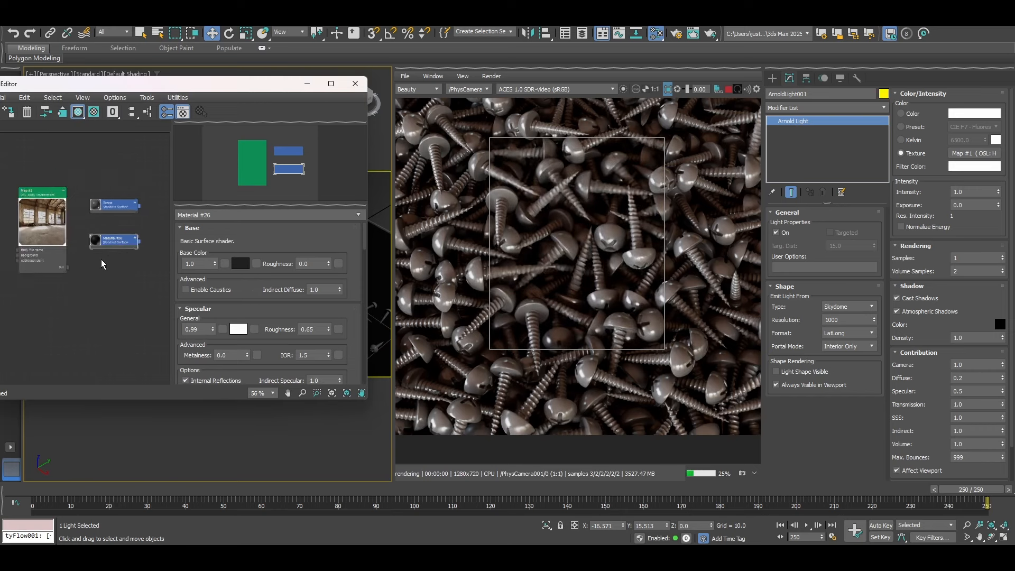
scroll(88, 233, up, 2)
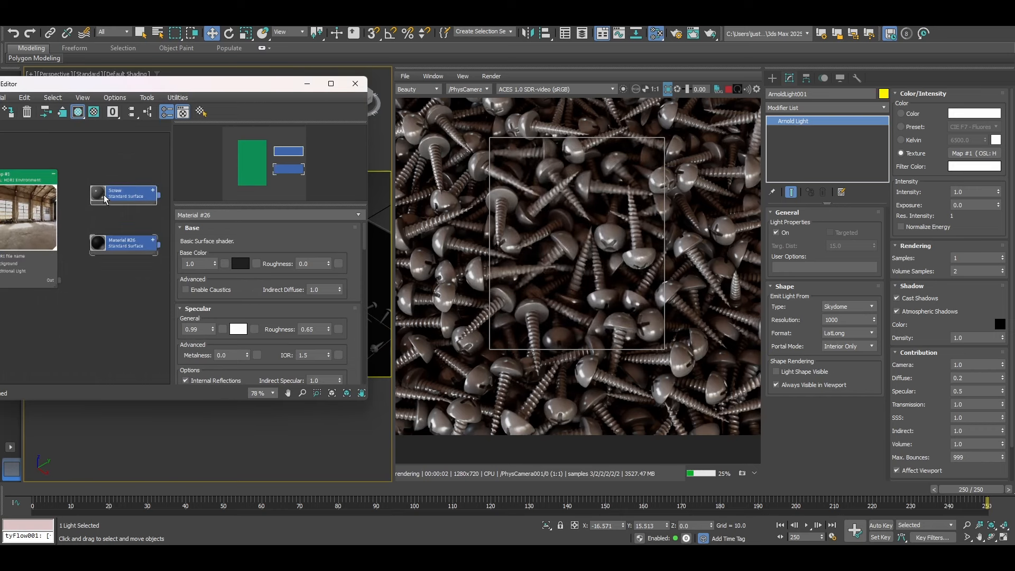
double_click(104, 199)
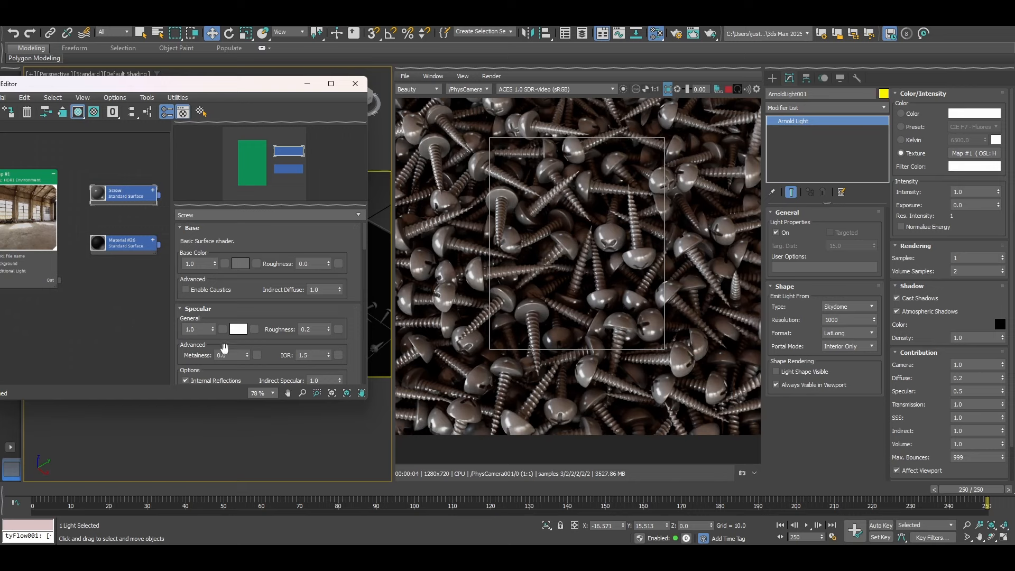
click(247, 351)
text(0.31)
key(Return)
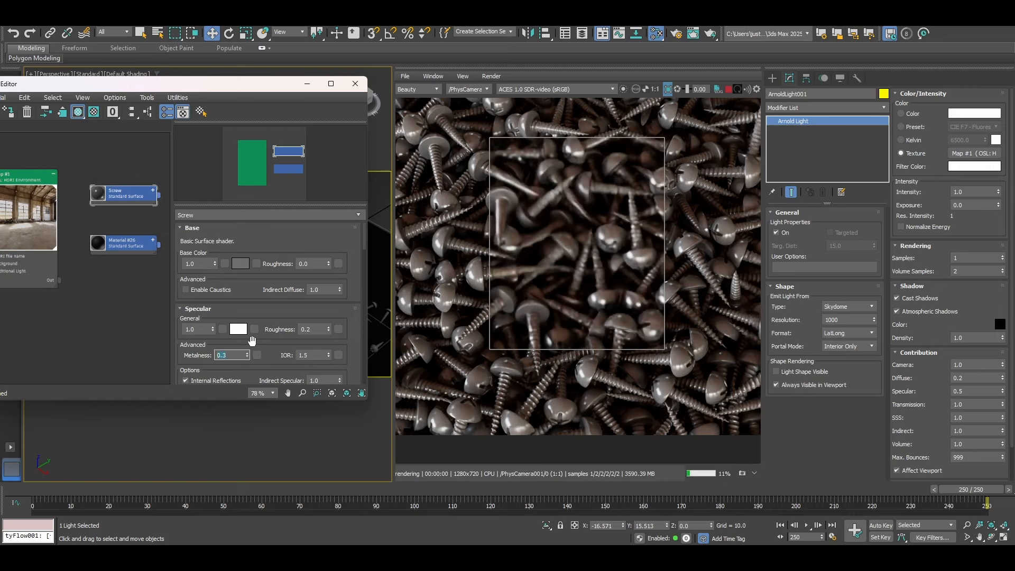
drag(246, 354, 237, 311)
scroll(544, 238, up, 3)
scroll(635, 243, down, 2)
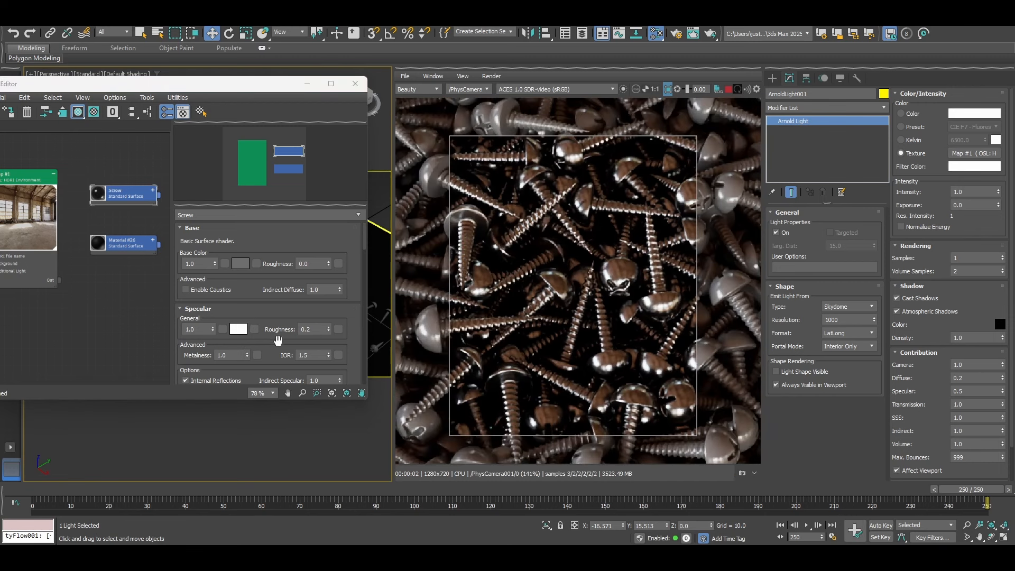
drag(328, 327, 332, 315)
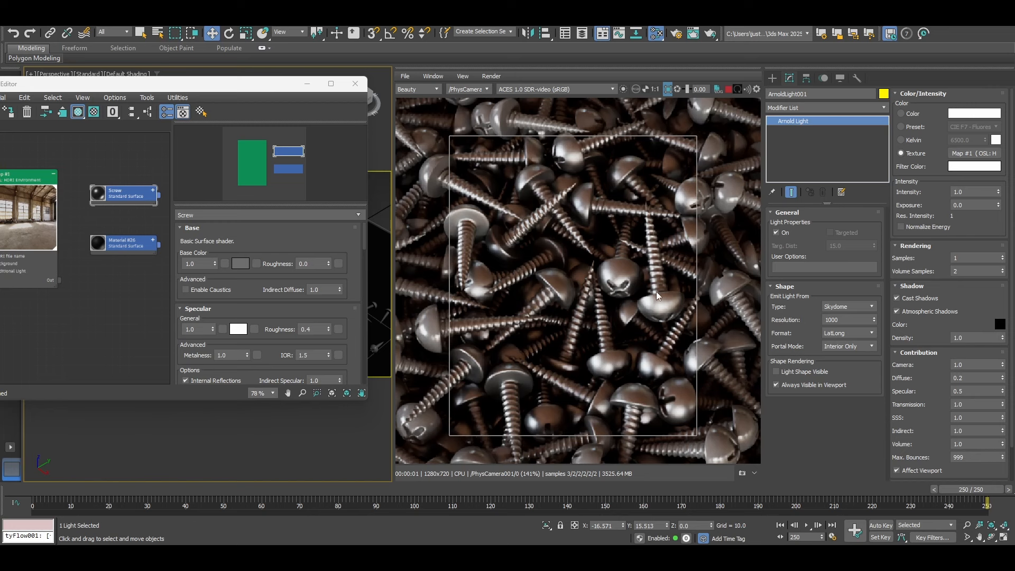
scroll(657, 295, down, 1)
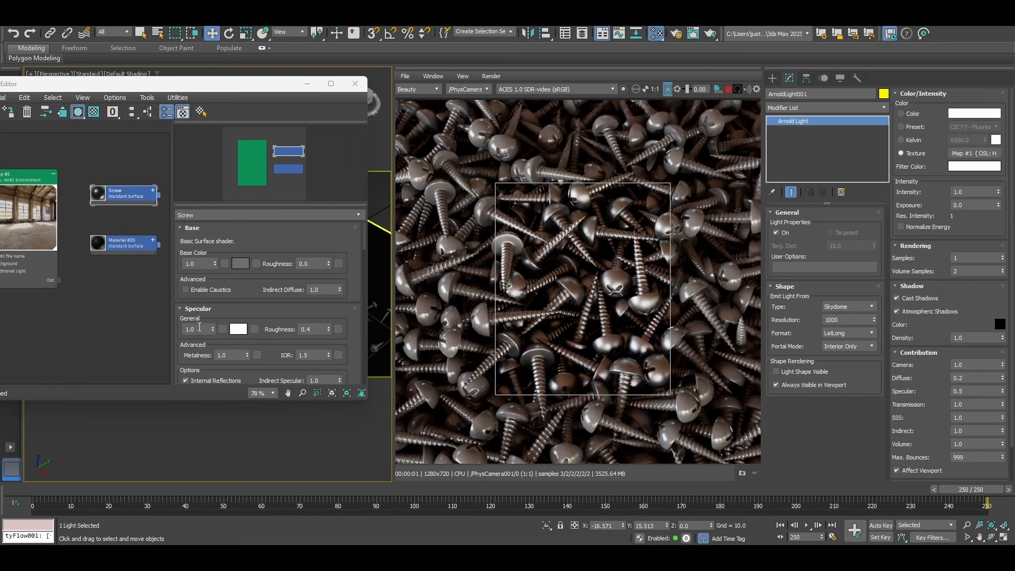
Set the Screw material's specular anisotropy to 0.3 and anisotropy rotation to 0.7.
scroll(185, 353, down, 2)
scroll(185, 353, down, 1)
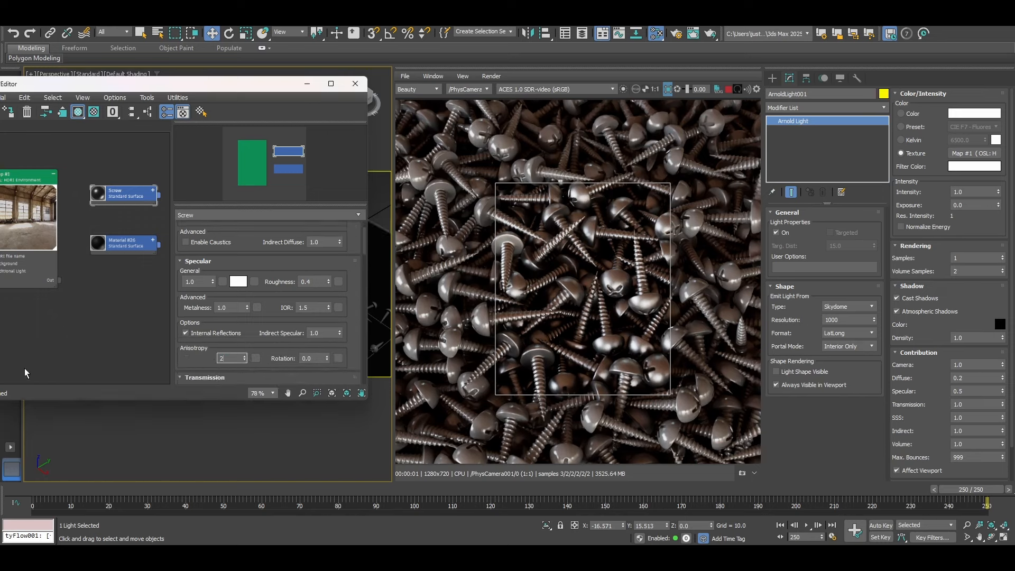
text(3)
key(Return)
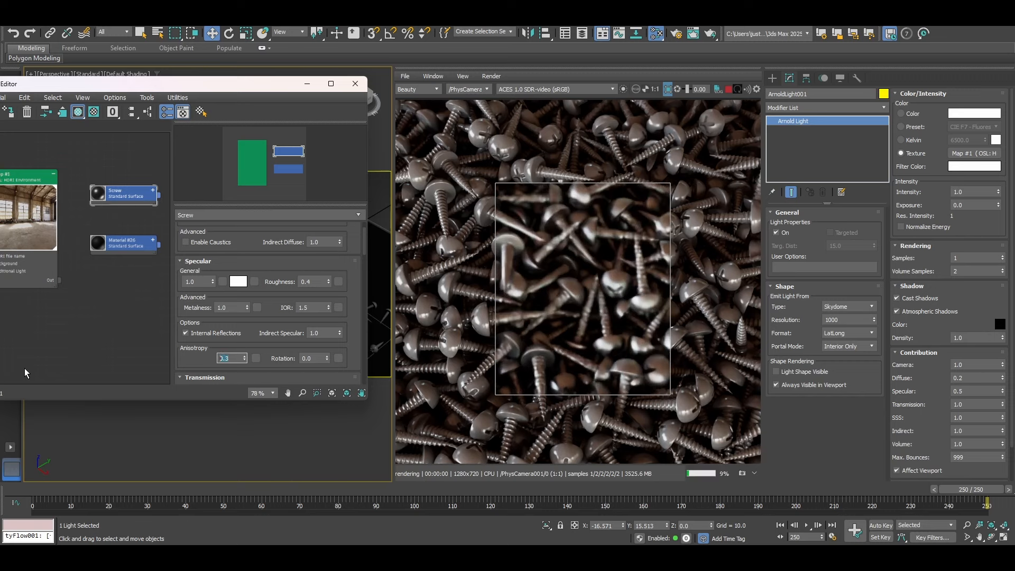
click(315, 358)
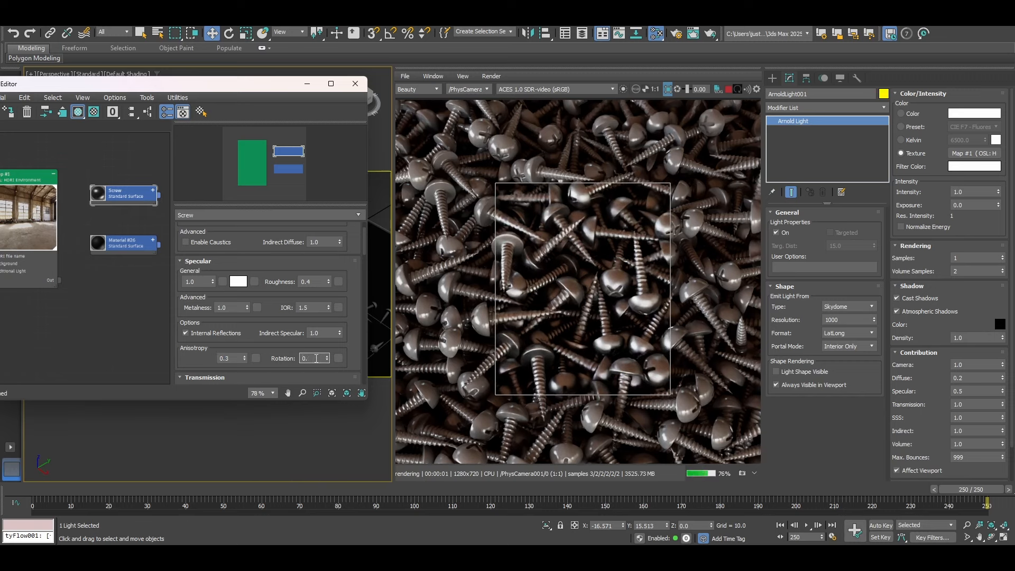
text(.7)
key(Return)
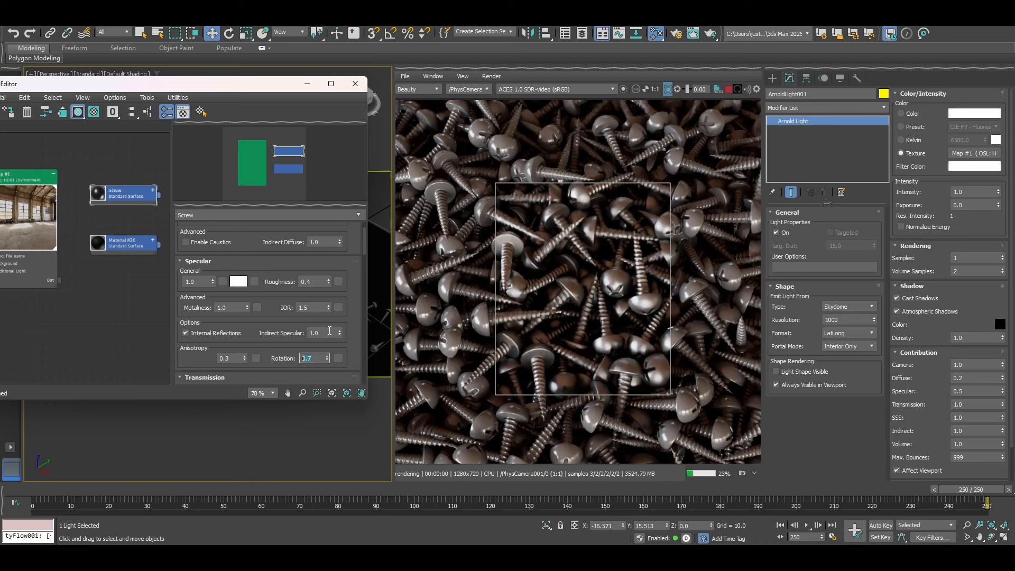
Enlarge the Screw material's node preview and set its anisotropy to 1.0.
click(89, 190)
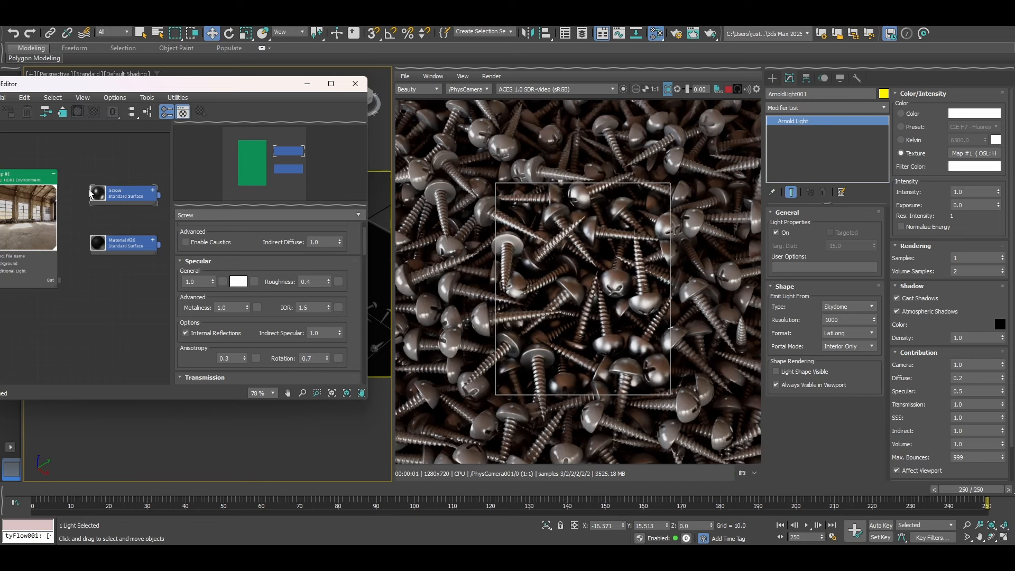
double_click(97, 193)
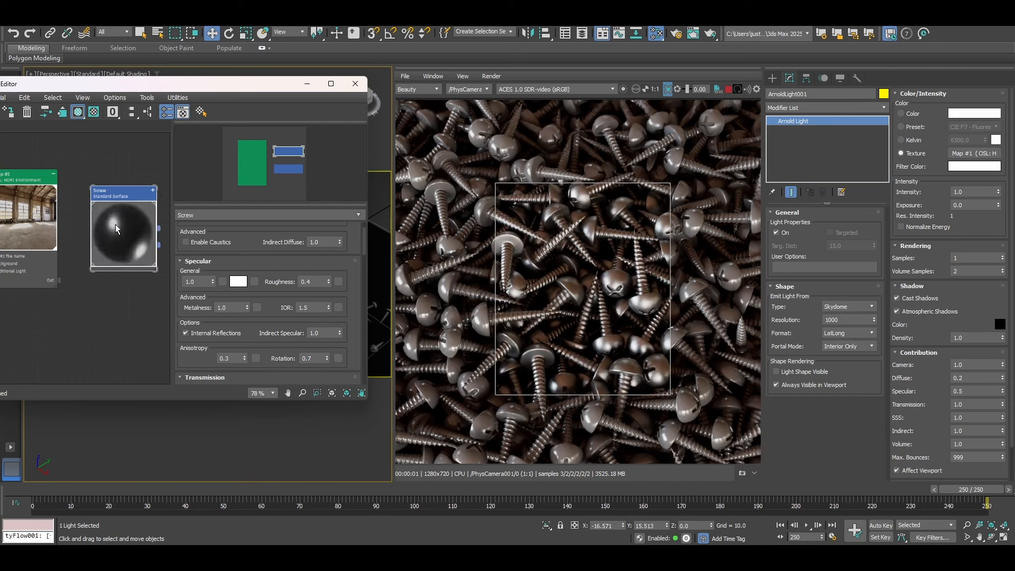
double_click(236, 359)
text(1)
key(Return)
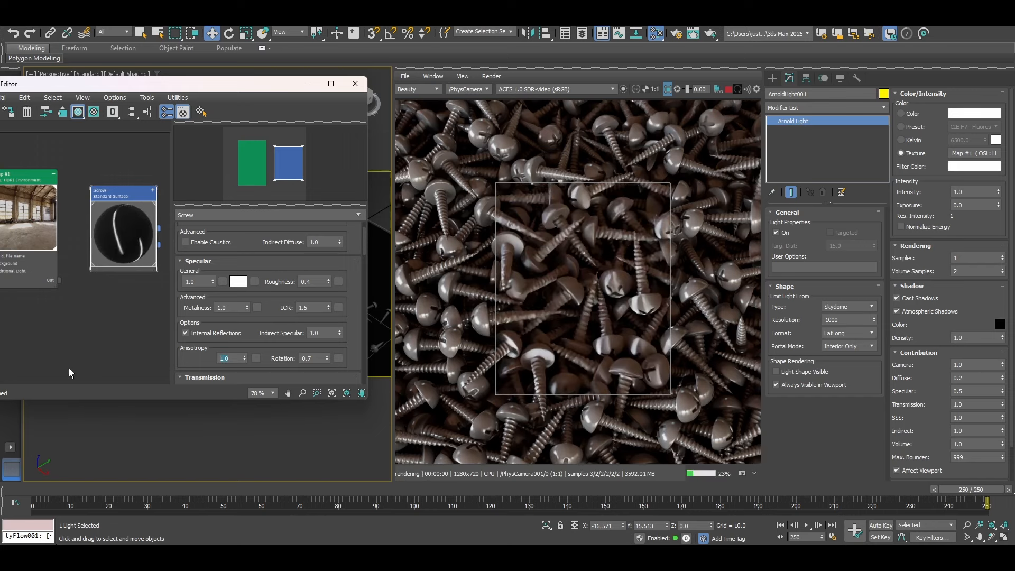
Switch the Screw material's internal reflections off and back on to compare the shading up close.
scroll(653, 315, up, 2)
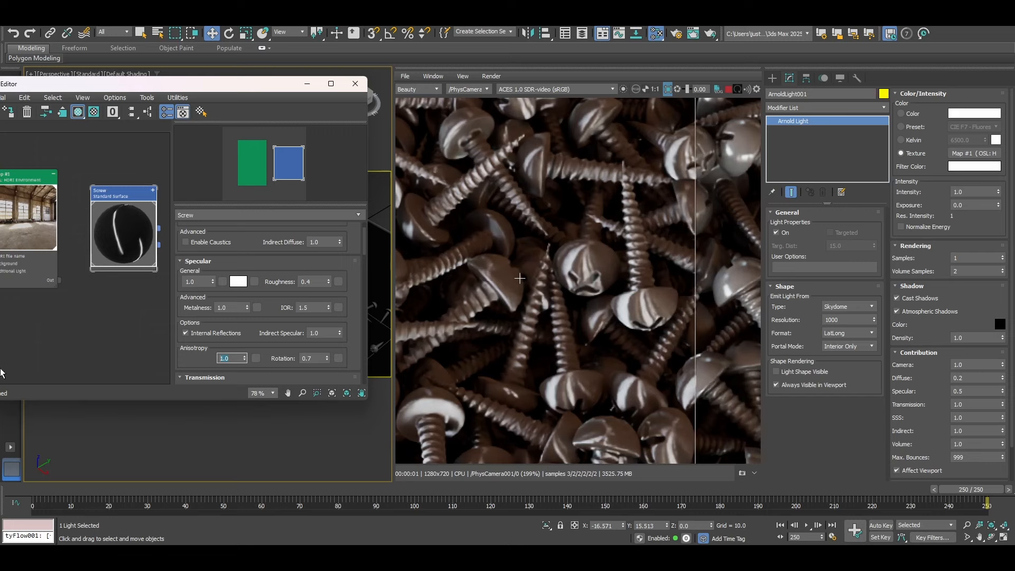
click(191, 340)
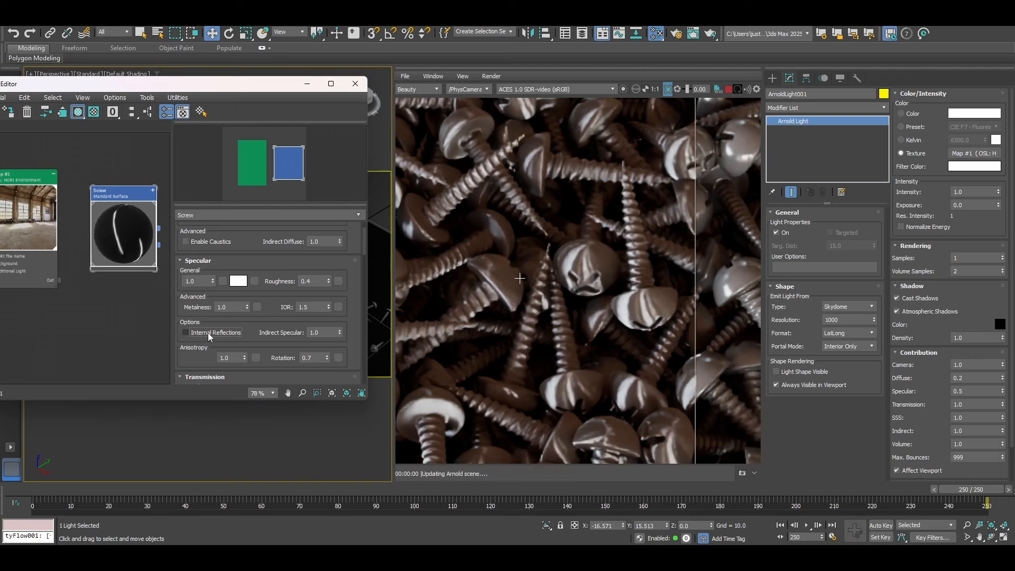
click(68, 354)
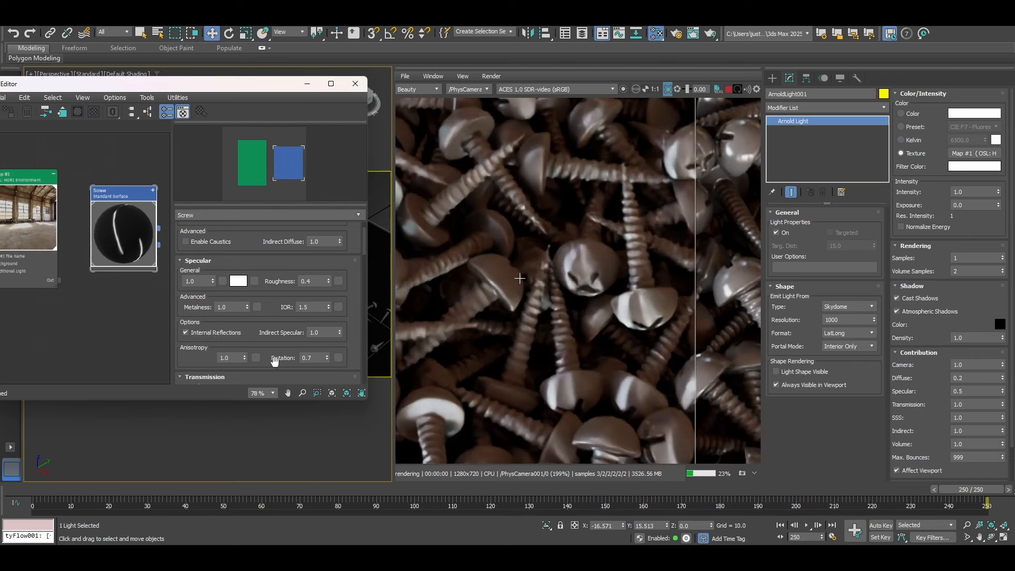
Set the Screw material's anisotropy to 0.5 and inspect the highlights in the cropped render.
click(244, 359)
text(0.5)
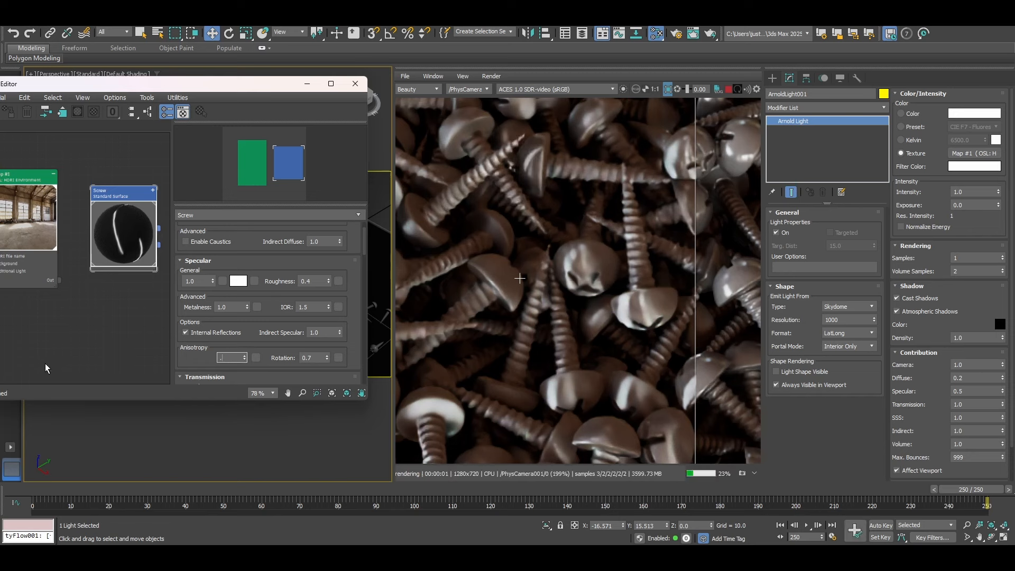
key(Return)
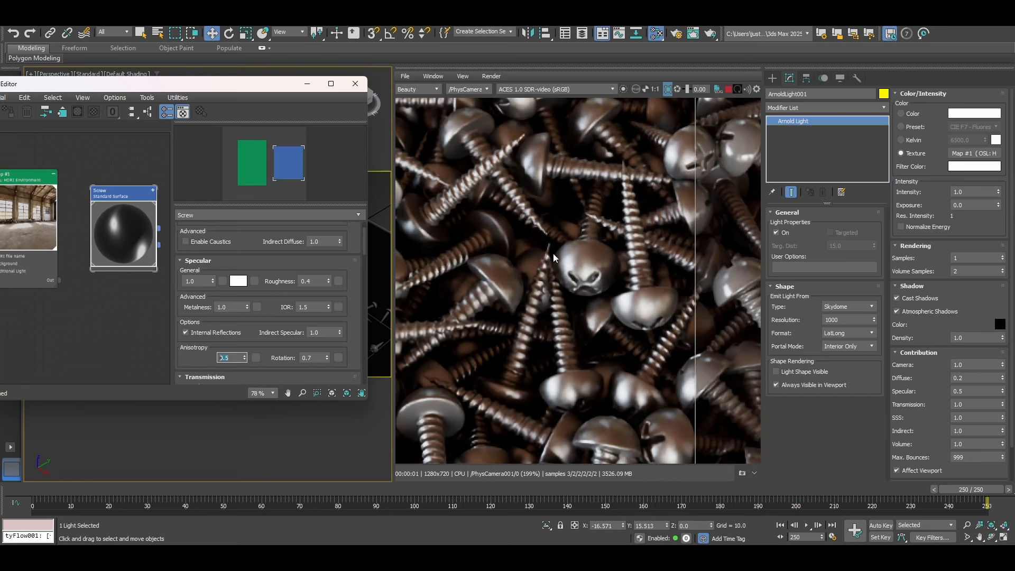
scroll(553, 253, down, 2)
middle_drag(452, 289, 498, 295)
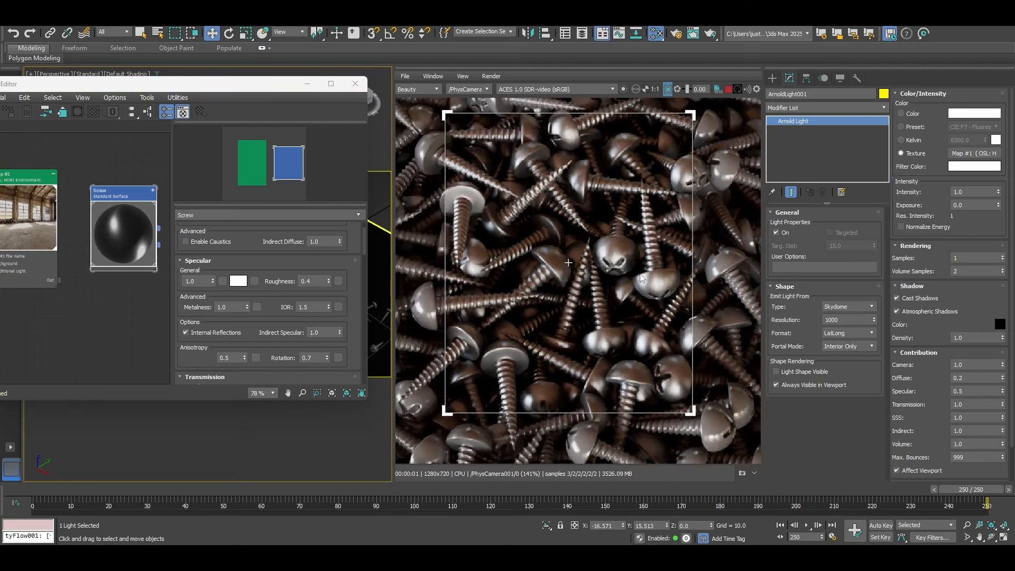
scroll(641, 276, down, 2)
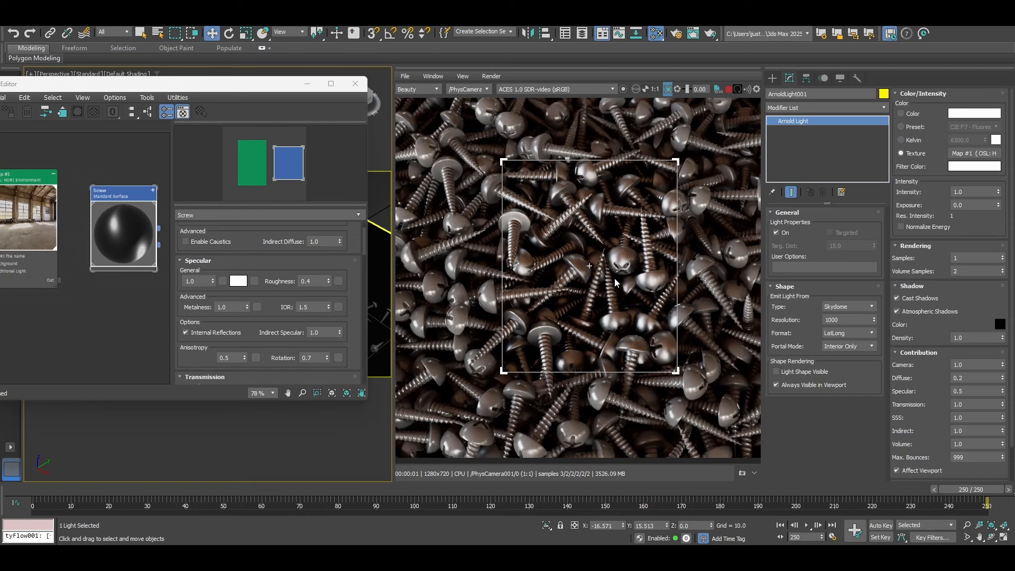
Darken the Screw material's base color to the neutral gray 525252.
middle_drag(562, 342, 575, 317)
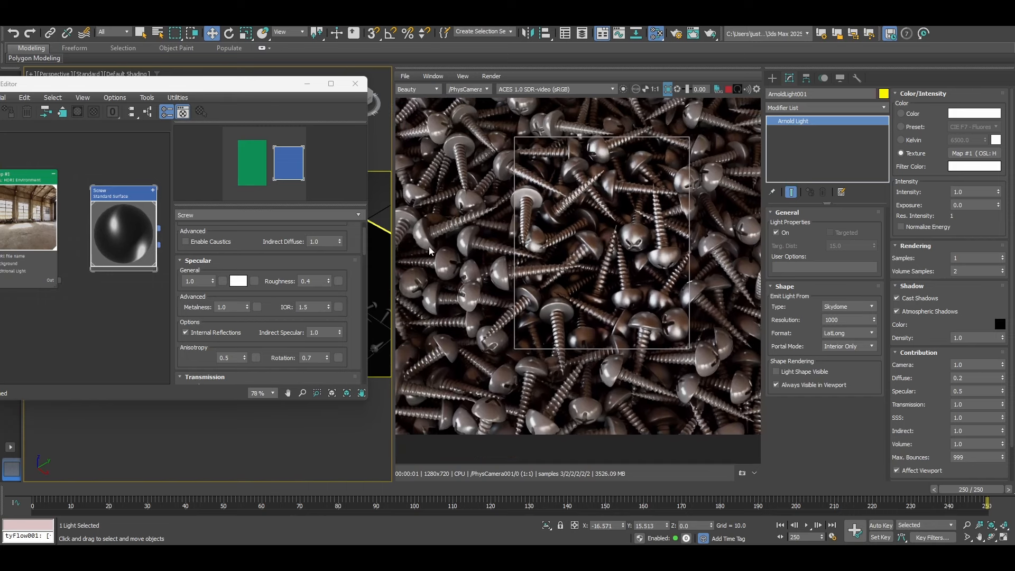
scroll(216, 270, up, 3)
click(243, 263)
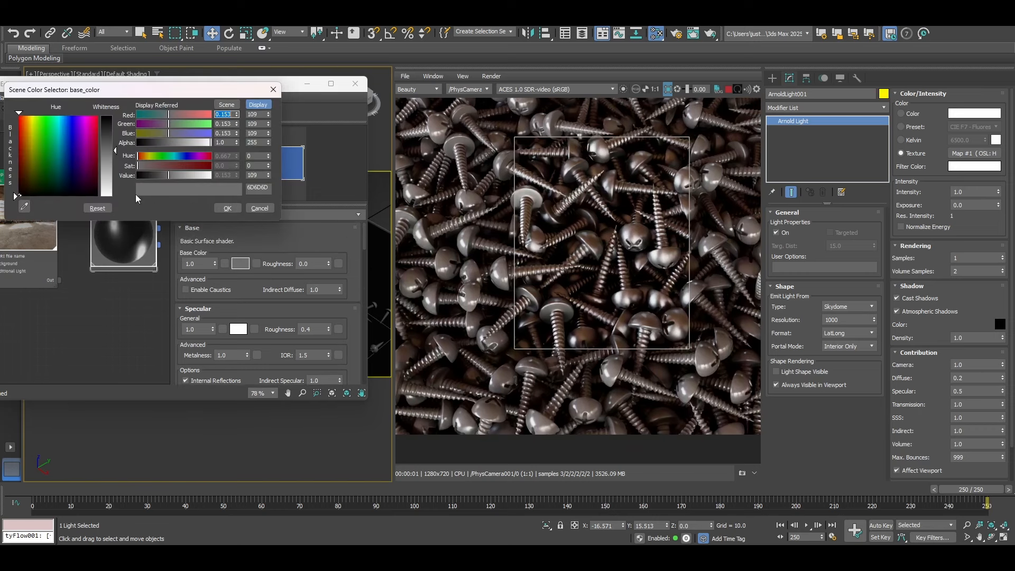
drag(115, 150, 115, 141)
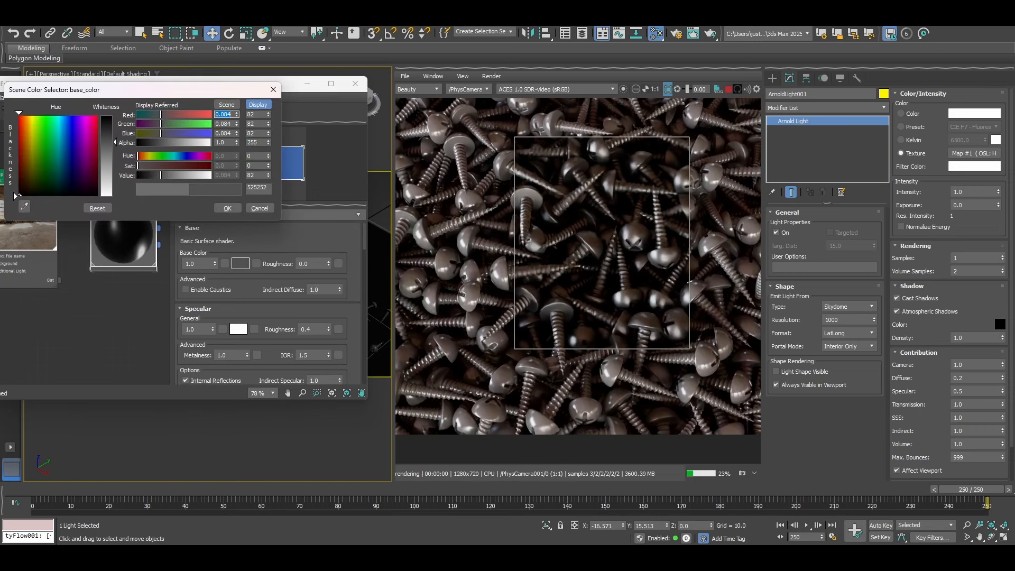
click(231, 209)
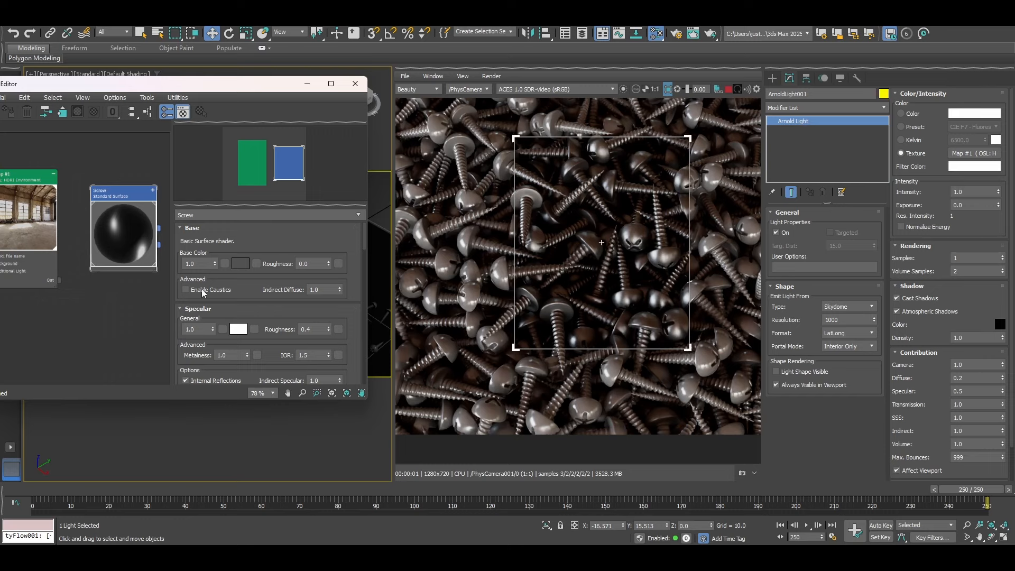
Expand the Screw material's node inputs and connect a new Arnold Noise map to specular_roughness.
drag(121, 204, 107, 295)
scroll(106, 295, up, 6)
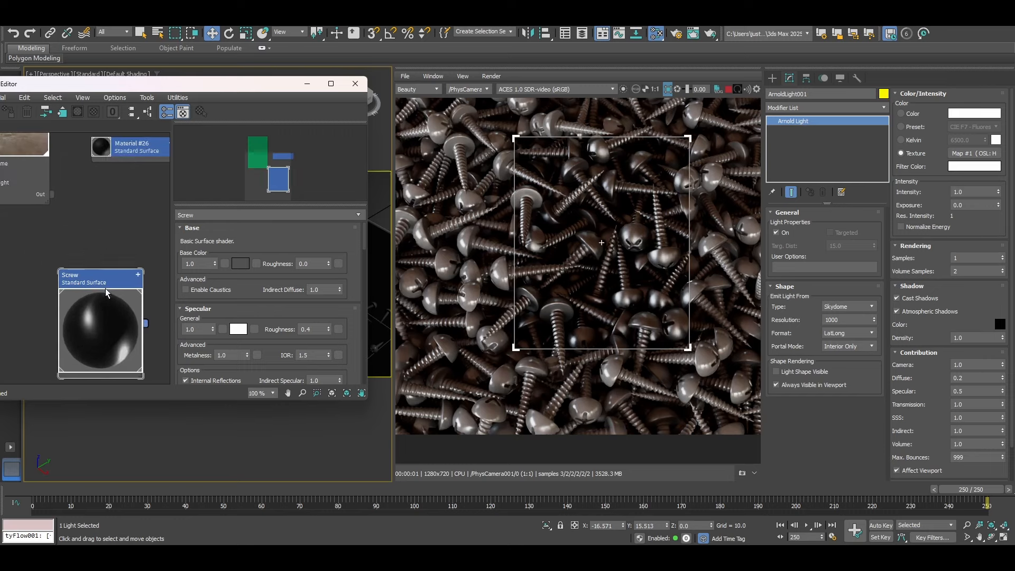
scroll(90, 317, down, 4)
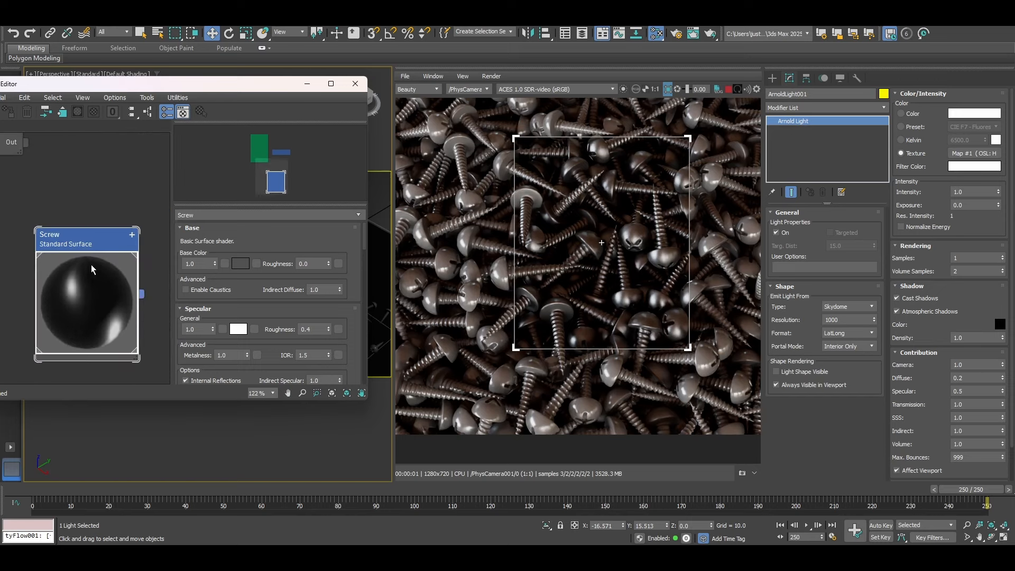
click(132, 234)
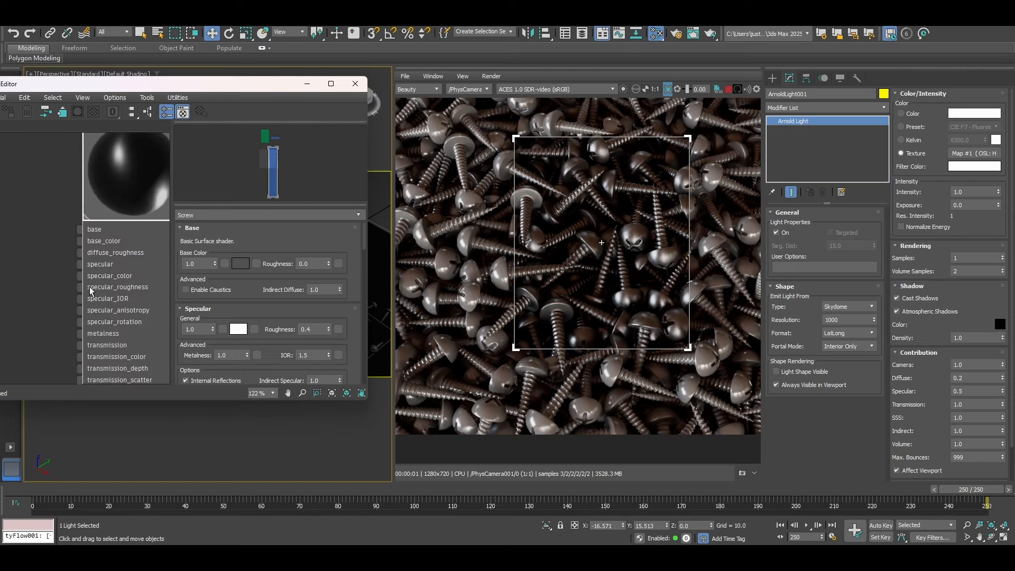
drag(80, 287, 15, 284)
mouse_move(60, 317)
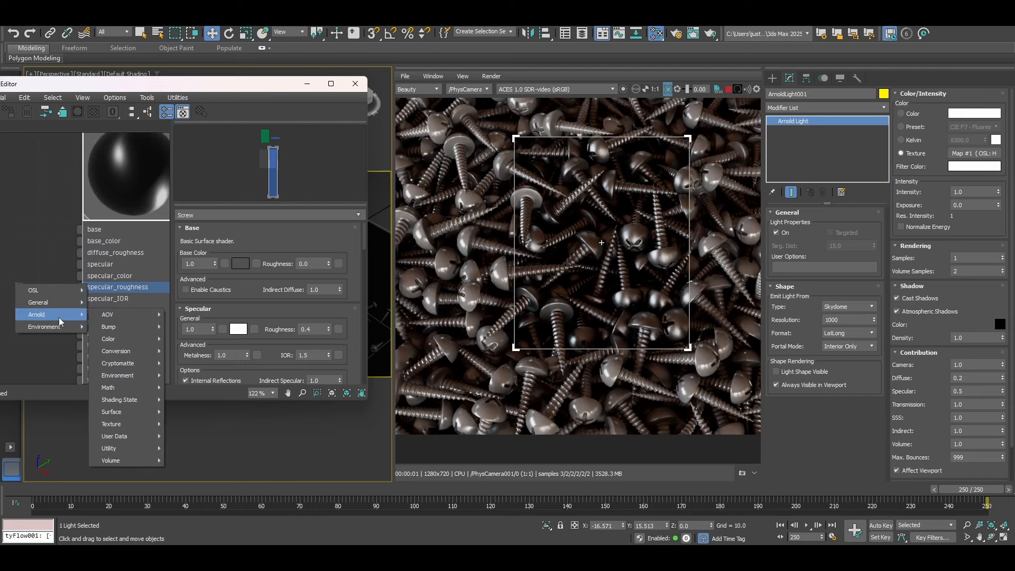
mouse_move(119, 424)
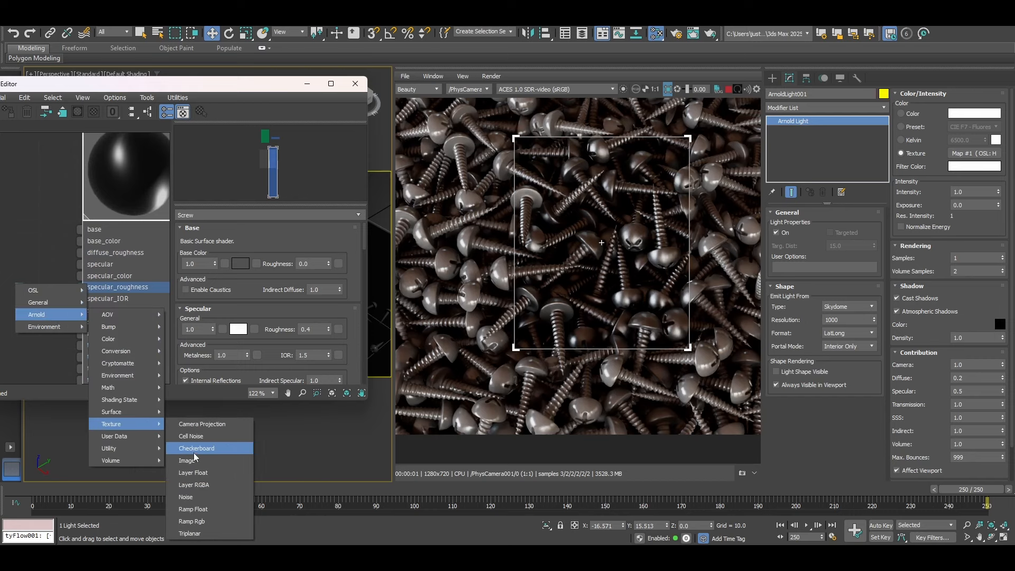
click(196, 497)
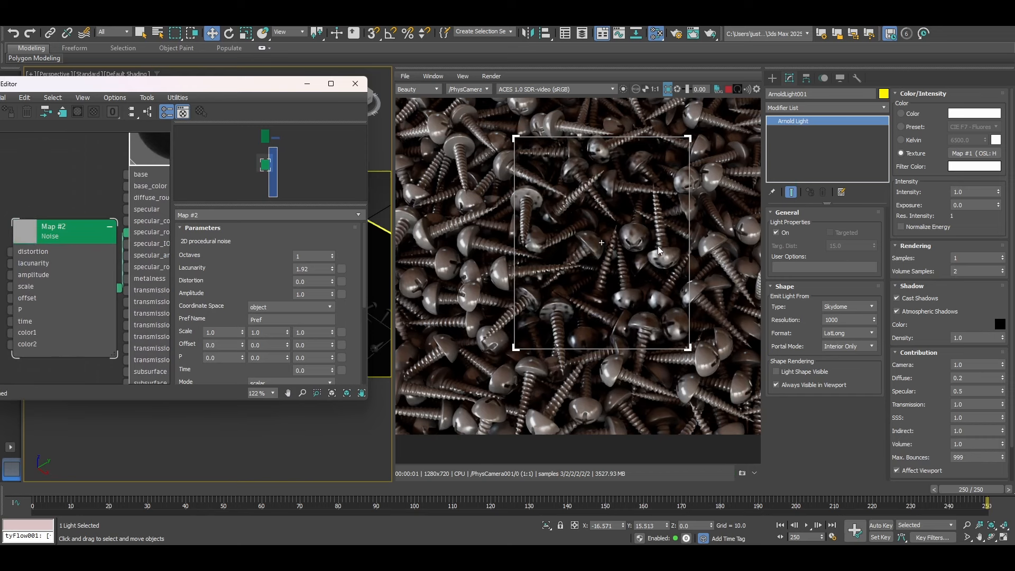
Try a scale of 0.2, 0.2 and 2.0 on the roughness Noise map and check the screws up close.
scroll(664, 242, up, 2)
scroll(595, 231, down, 2)
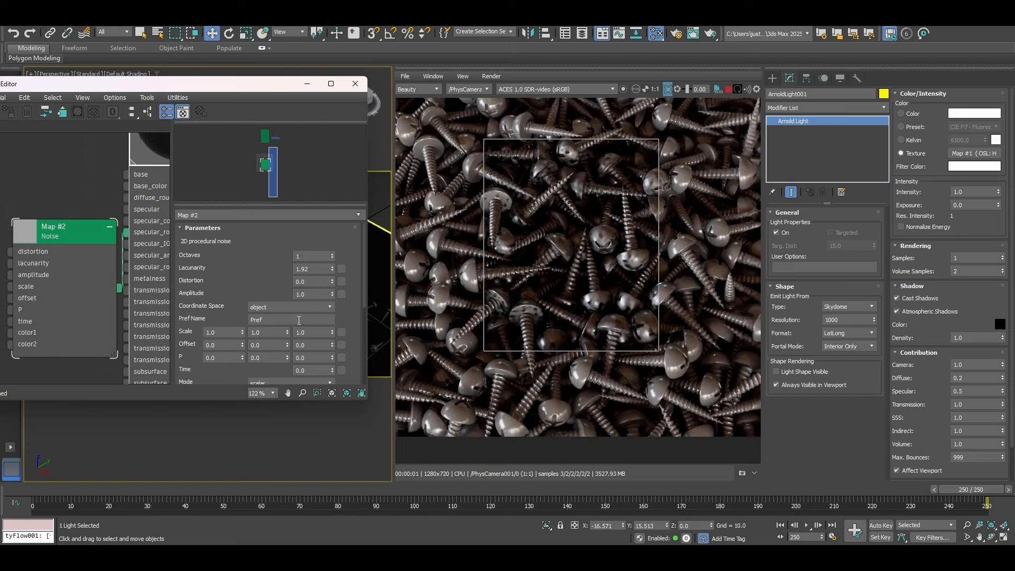
double_click(234, 332)
text(0.2)
key(Tab)
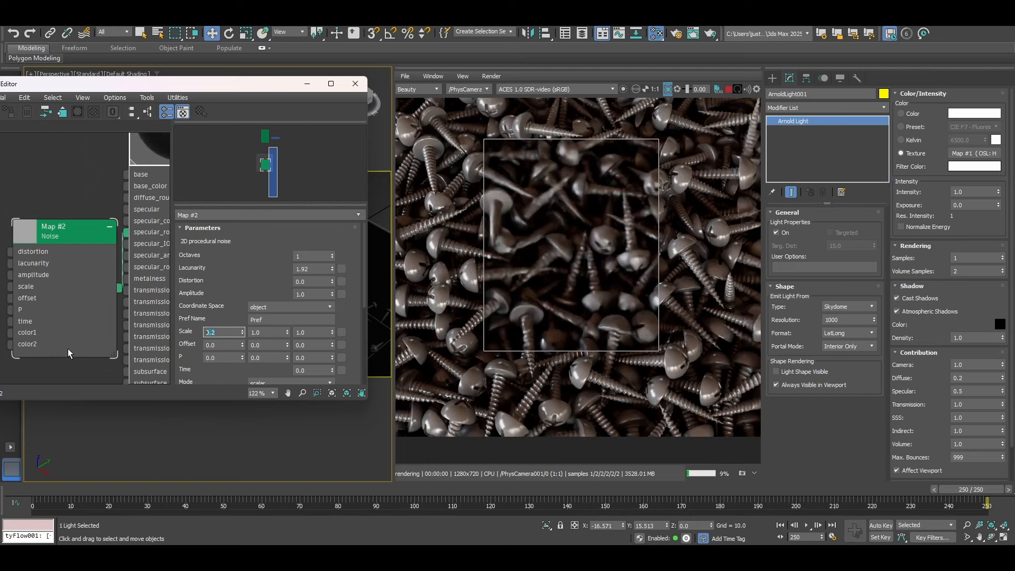
text(.2)
key(Return)
key(Tab)
text(2)
key(Return)
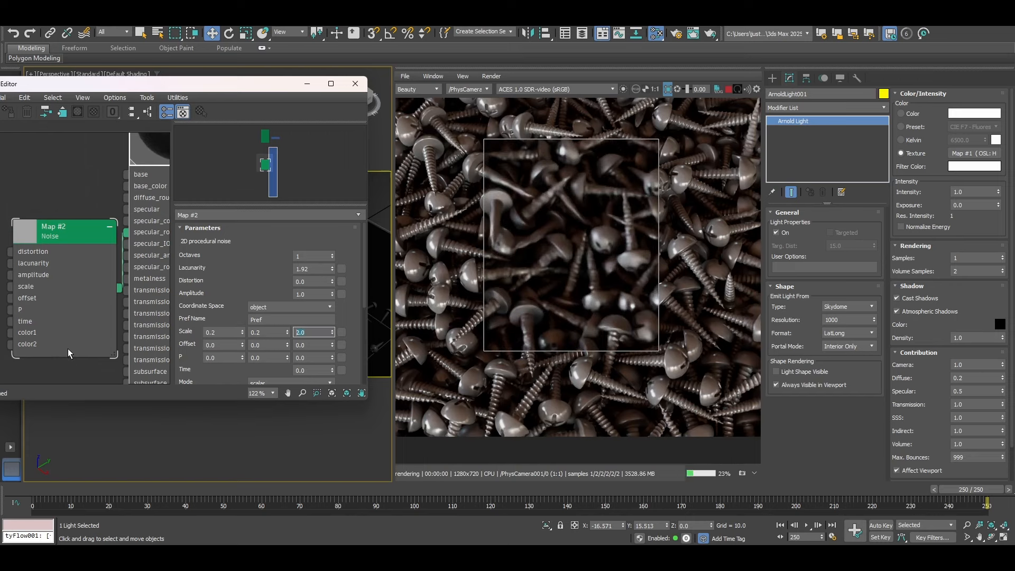
scroll(643, 270, up, 2)
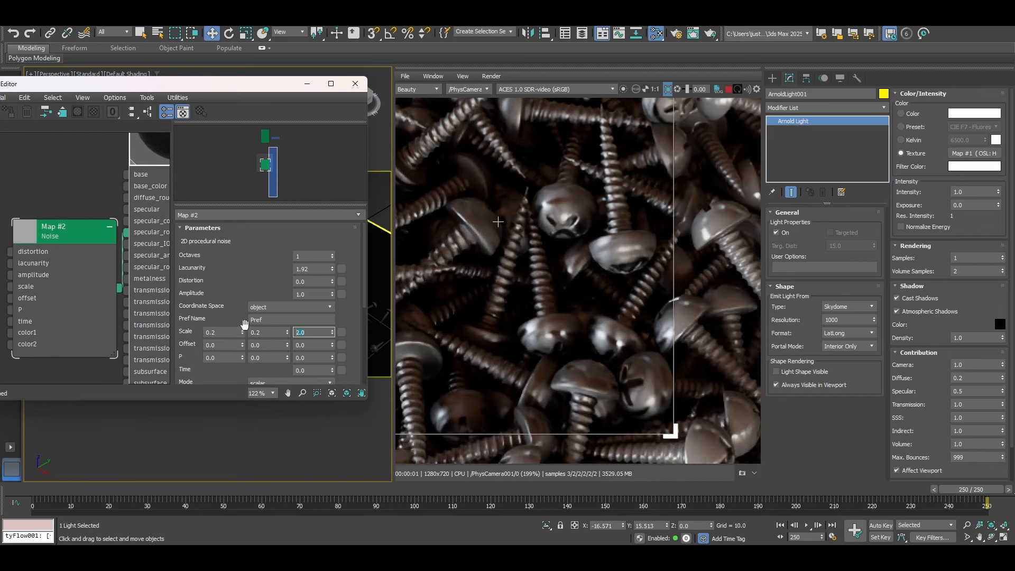
Try a scale of 10, 10 and 1 on the roughness Noise map.
click(230, 333)
text(10)
key(Return)
key(Tab)
text(10)
key(Return)
key(Tab)
text(1)
key(Return)
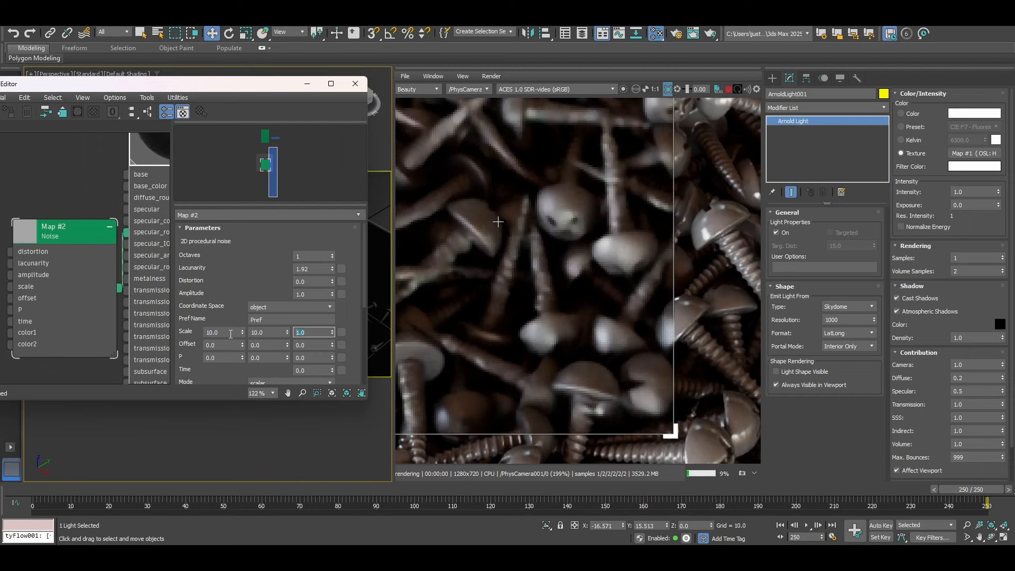
Try a uniform scale of 3.0 on all three axes of the roughness Noise map.
double_click(225, 335)
text(32)
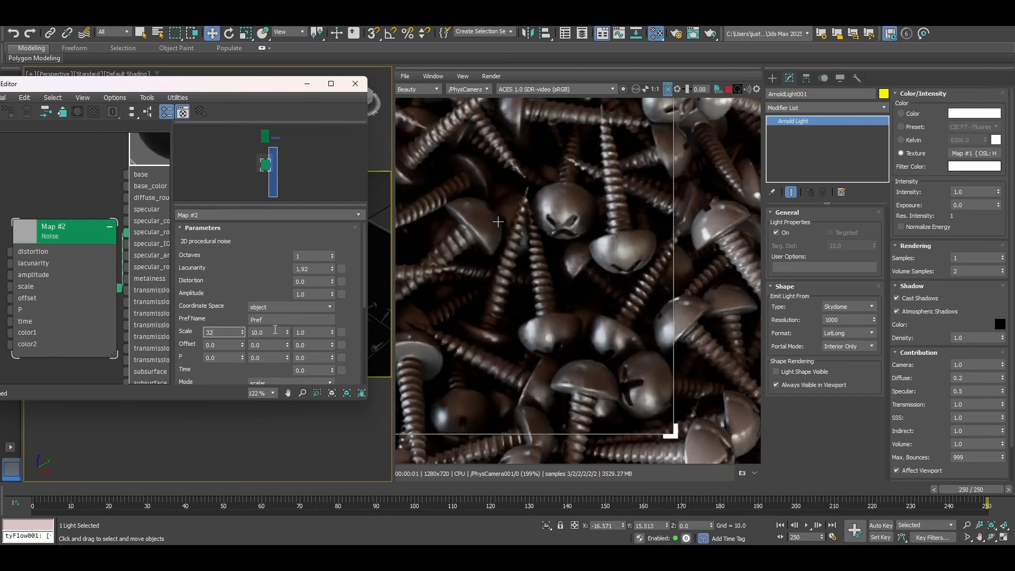
key(Return)
key(Tab)
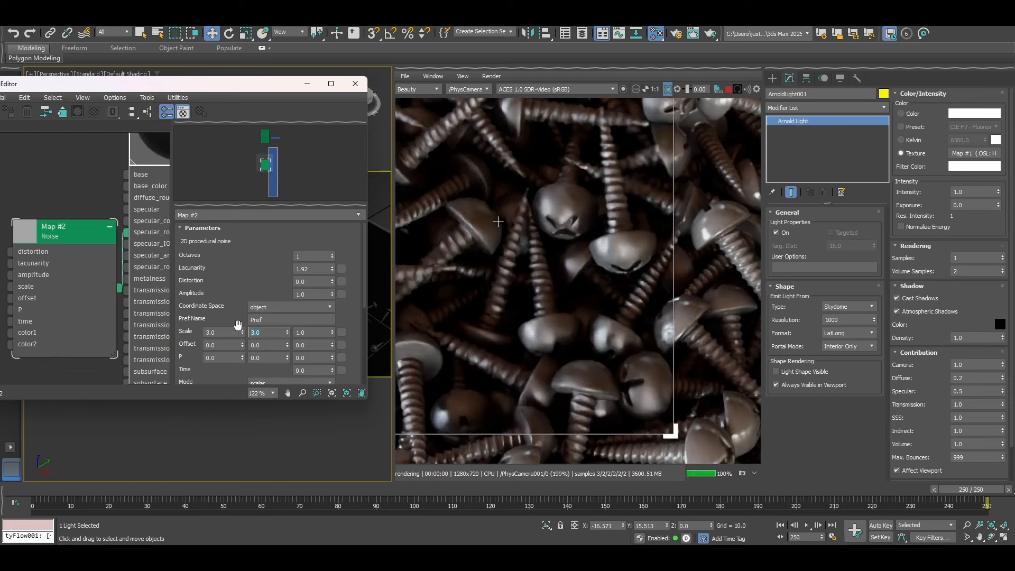
text(3)
key(Return)
key(Tab)
text(3)
key(Return)
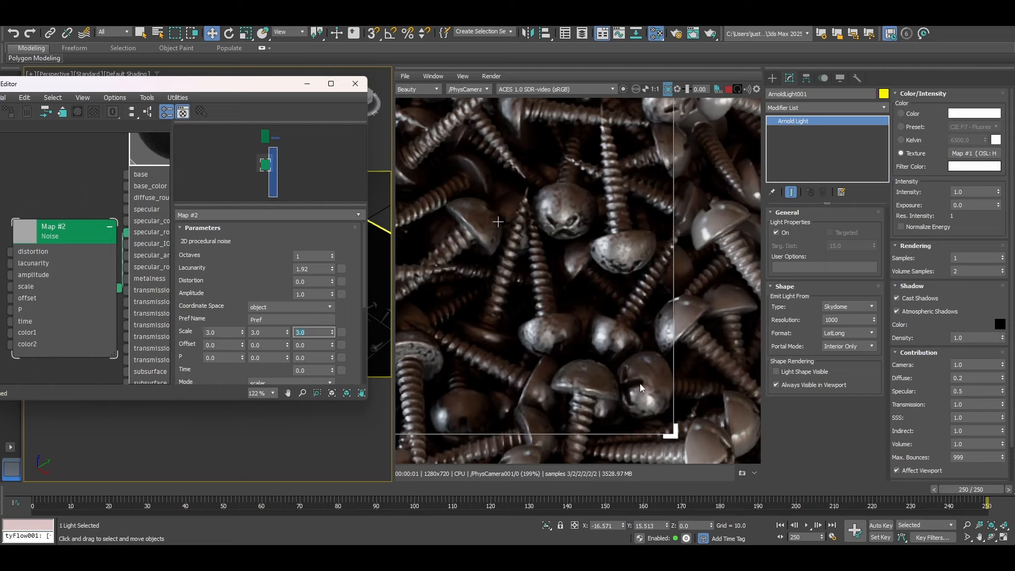
Set the roughness Noise map's octaves to 4 and its lacunarity to 2.22.
click(334, 254)
click(334, 253)
click(334, 254)
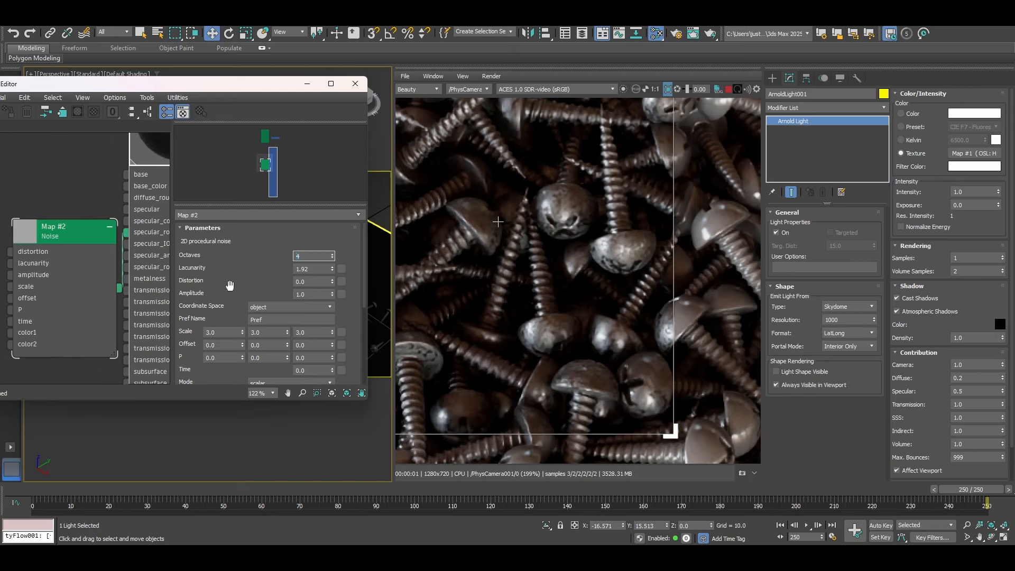
drag(333, 269, 333, 267)
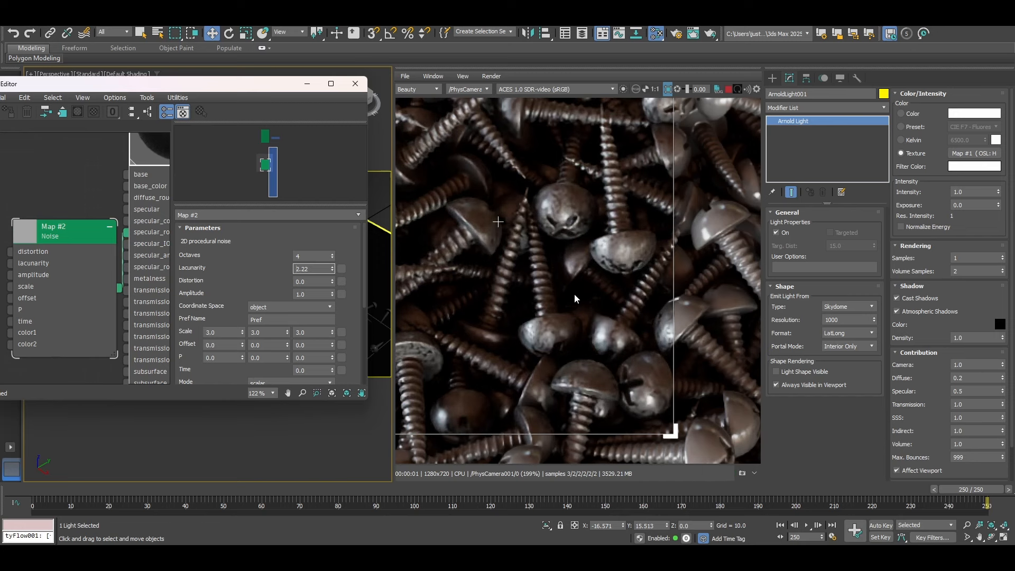
Set the roughness Noise map's scale to 5.0 on all three axes and inspect the screws in the cropped render.
click(221, 334)
text(5)
key(Tab)
text(5)
key(Tab)
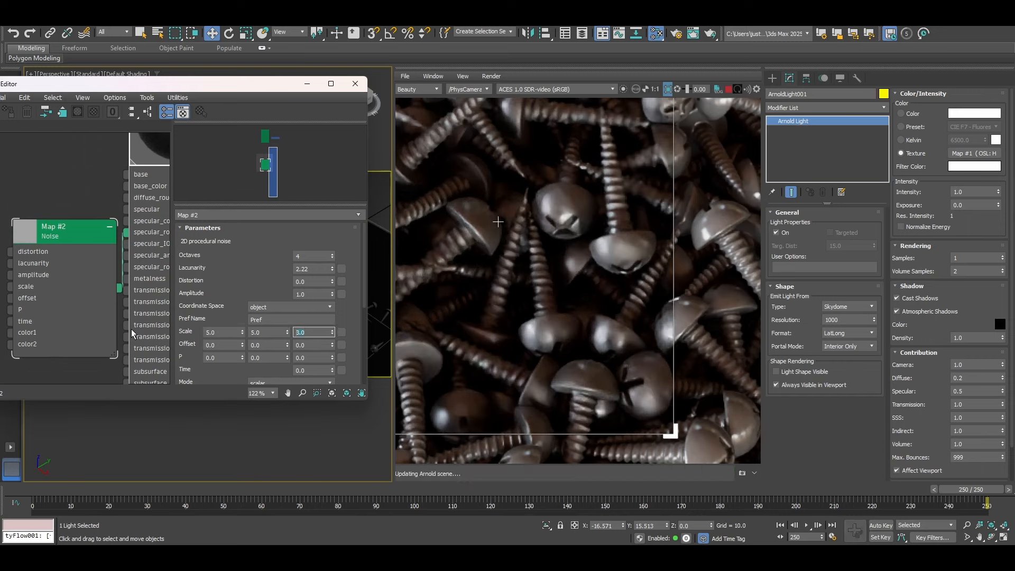
text(5)
key(Return)
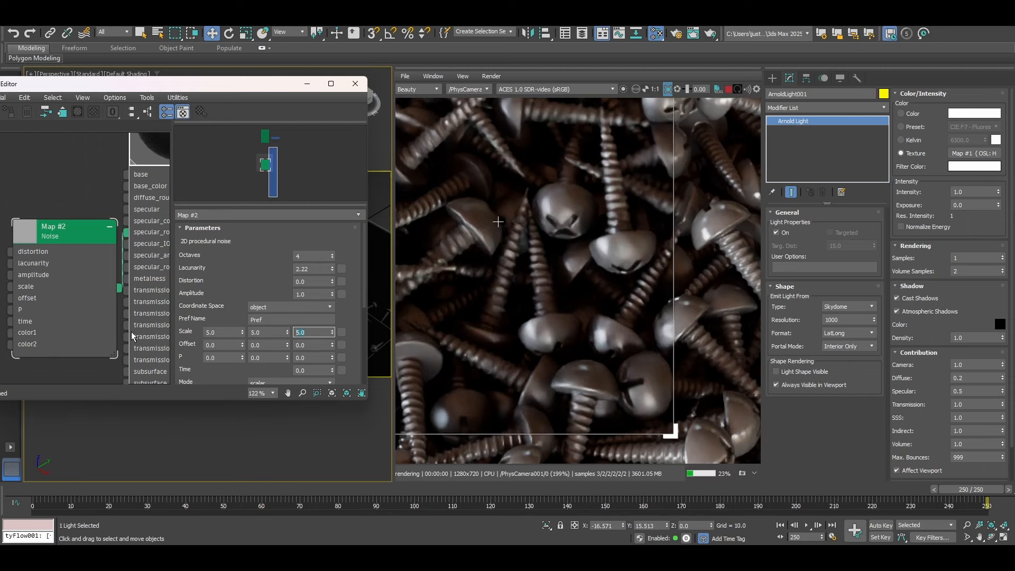
click(264, 247)
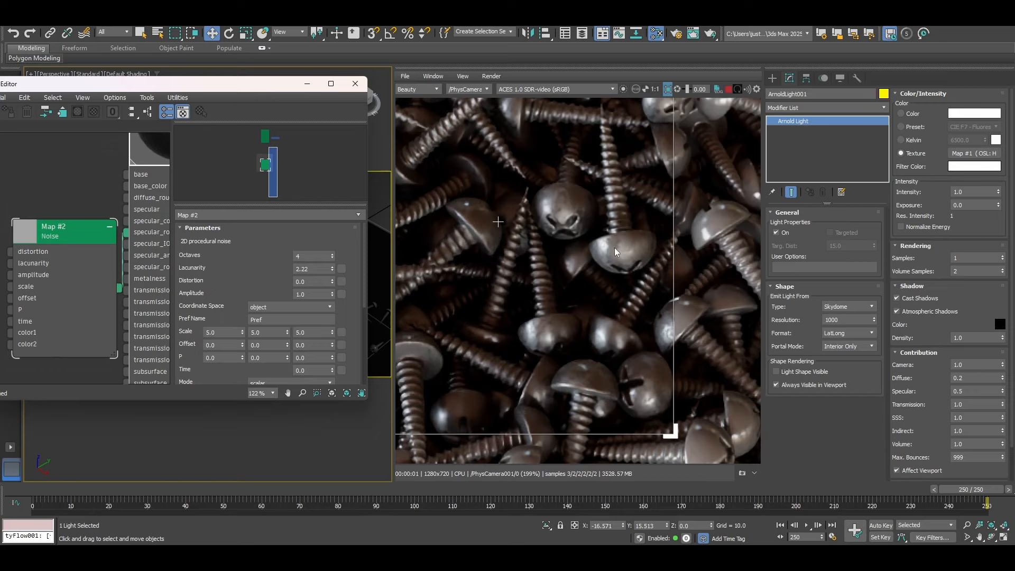
scroll(634, 249, down, 2)
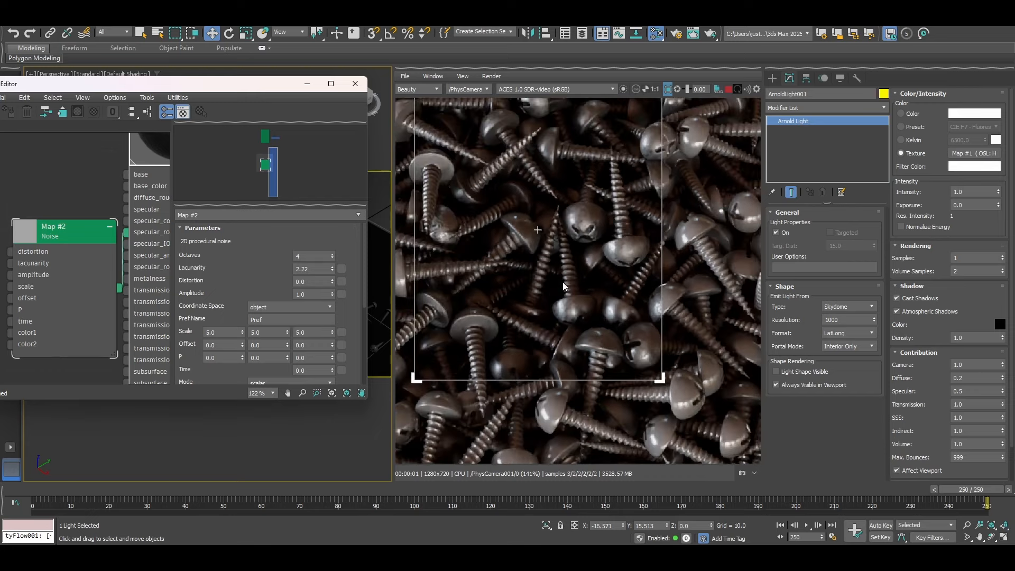
scroll(585, 244, up, 1)
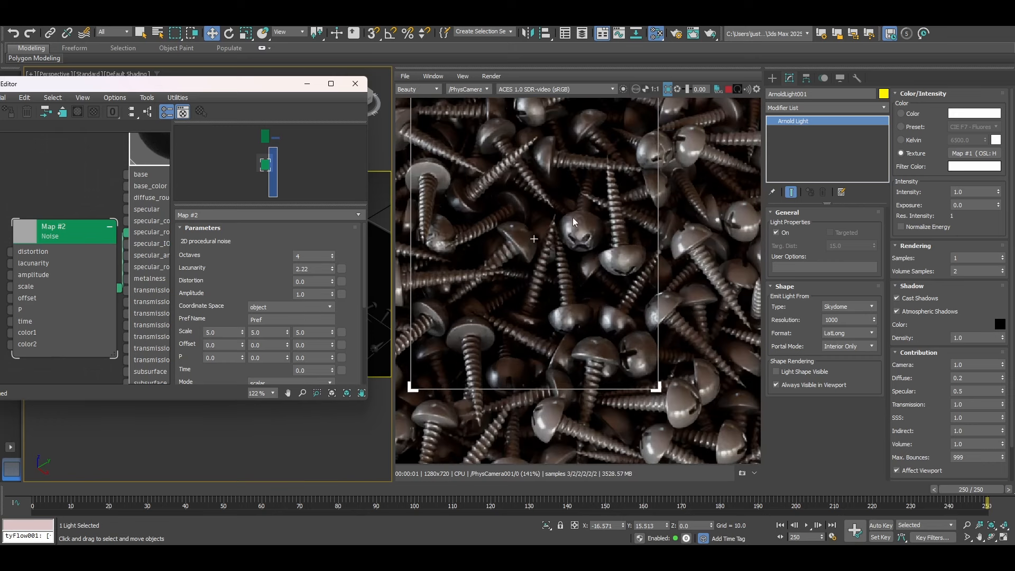
scroll(582, 227, down, 1)
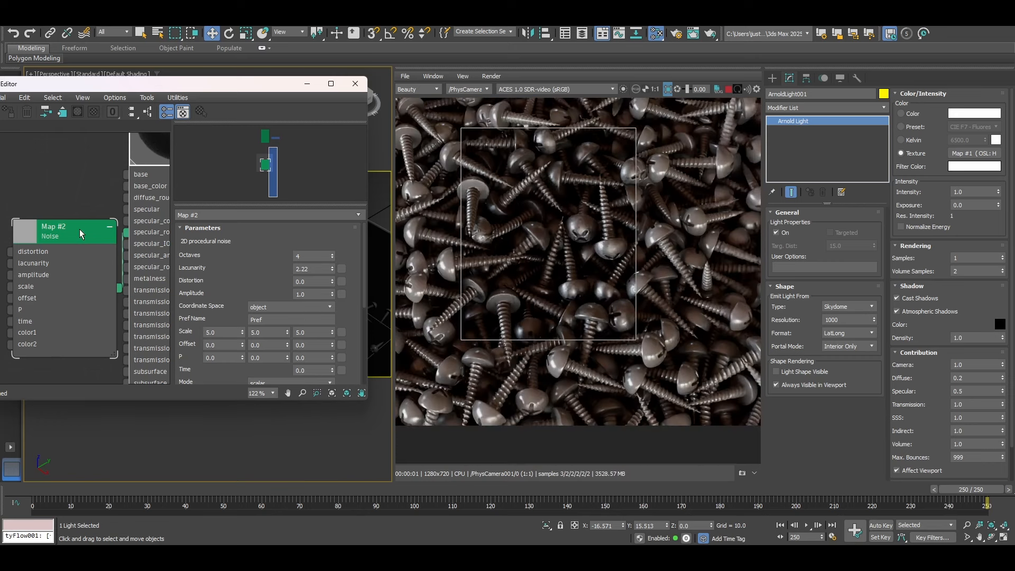
Duplicate the roughness Noise node and place the copy below the original beside the Screw material.
scroll(79, 230, down, 2)
middle_drag(7, 325, 32, 300)
drag(90, 236, 49, 215)
mouse_move(99, 204)
middle_down()
mouse_move(131, 170)
mouse_move(126, 237)
middle_up()
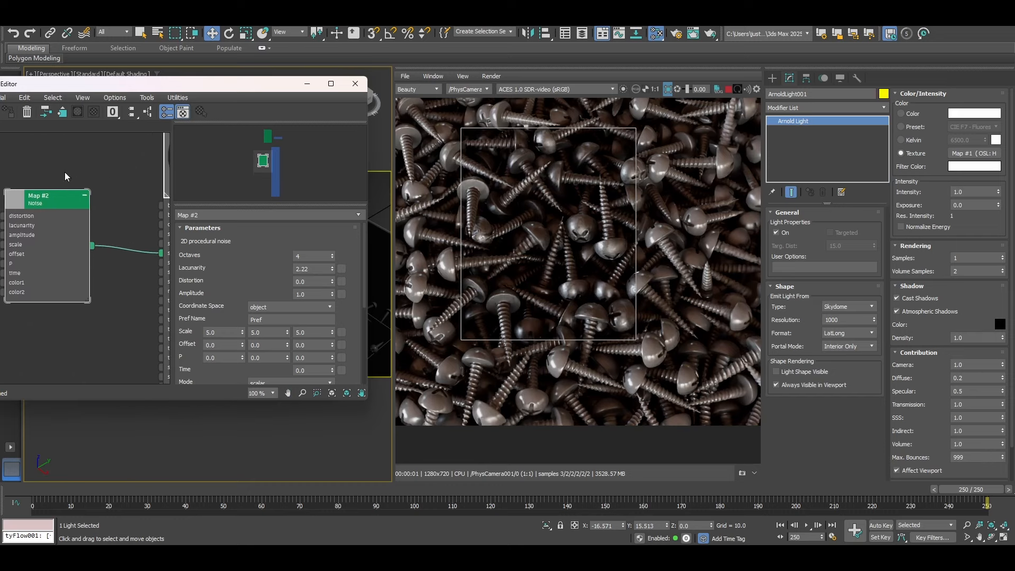
shift+drag(57, 205, 68, 332)
middle_drag(78, 307, 33, 204)
drag(34, 220, 13, 262)
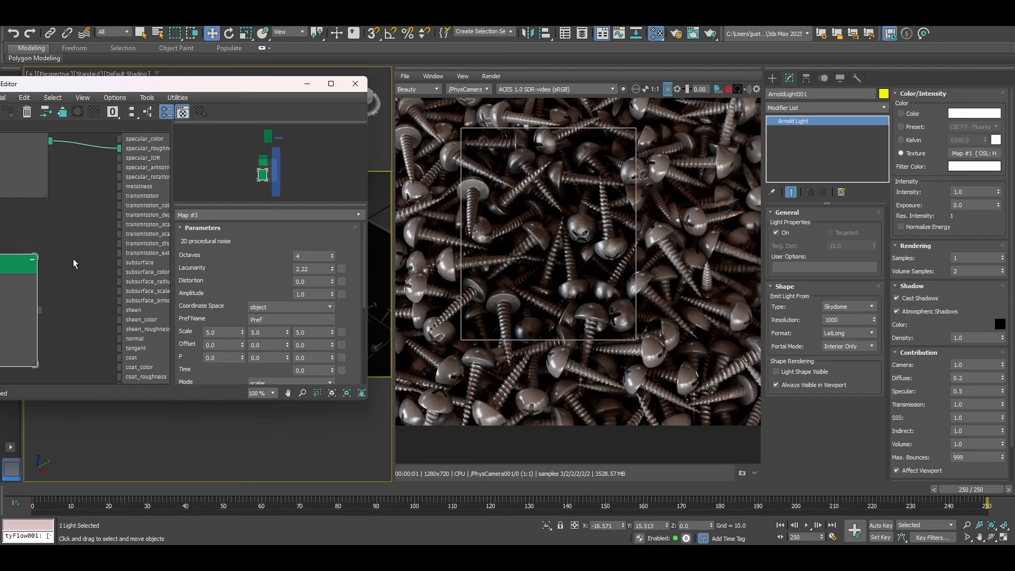
Connect a new Arnold Bump 3D map to the Screw material's normal input.
middle_drag(74, 259, 66, 201)
scroll(80, 222, up, 1)
drag(113, 292, 76, 319)
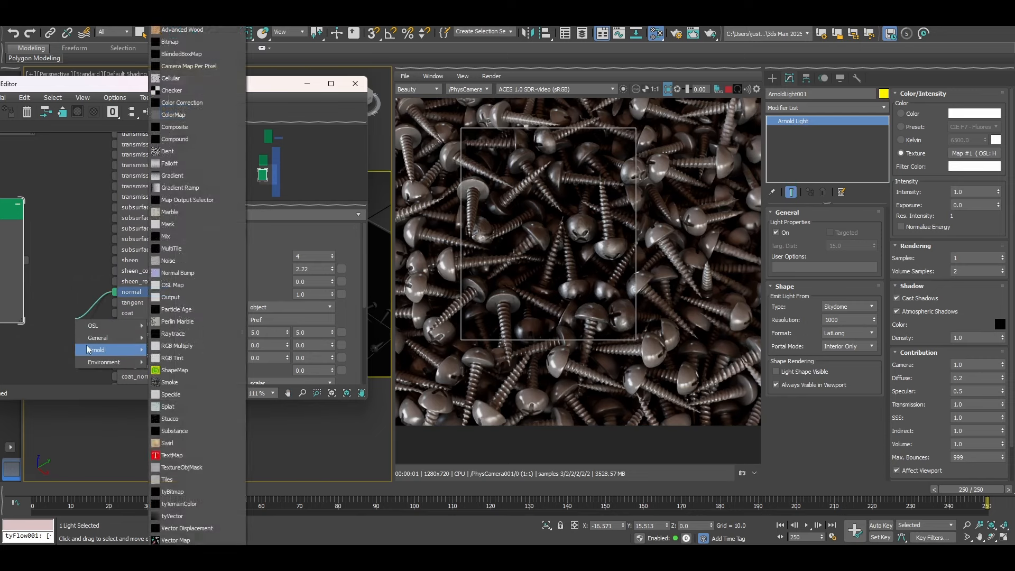
mouse_move(113, 350)
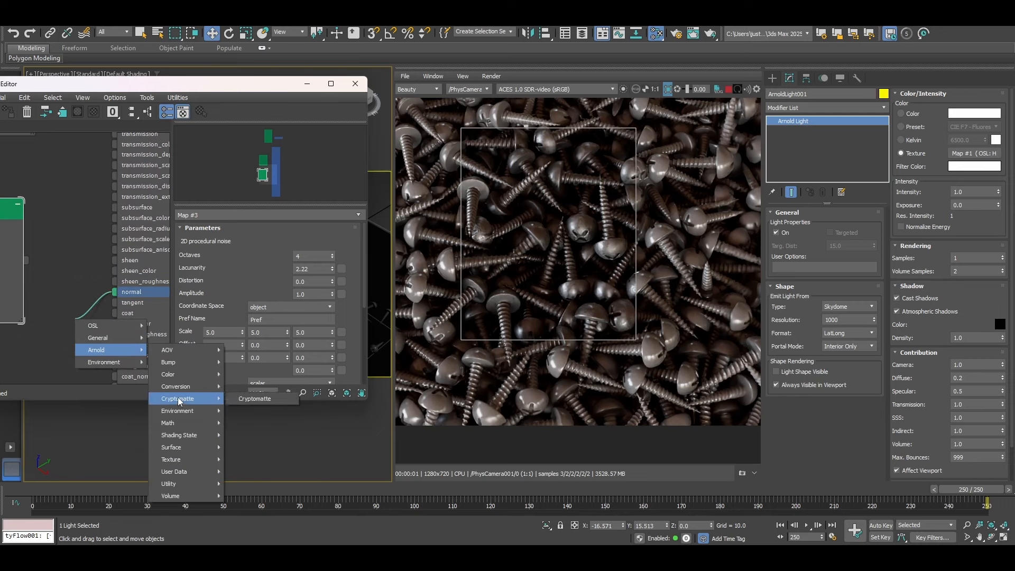
mouse_move(178, 459)
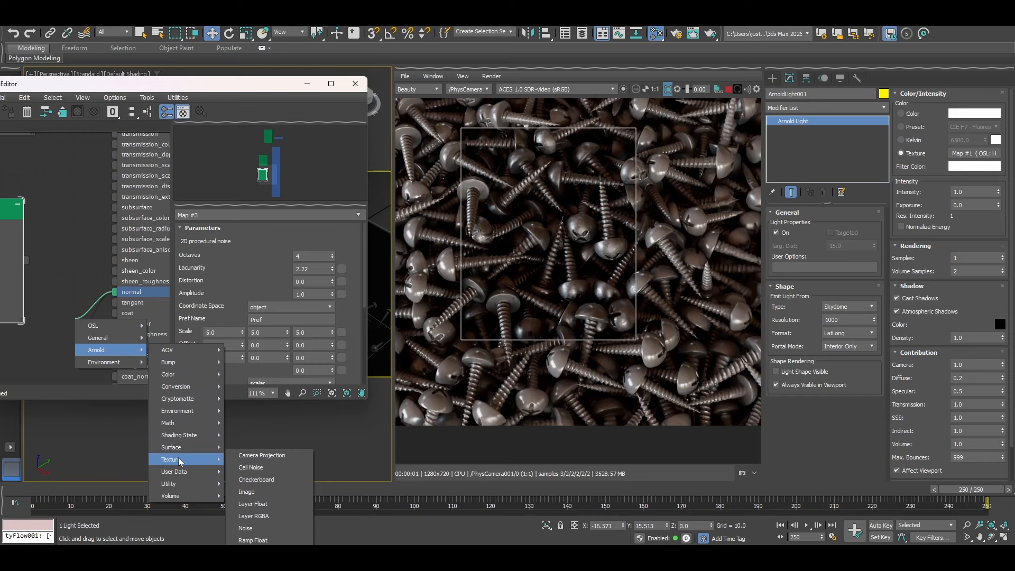
mouse_move(188, 363)
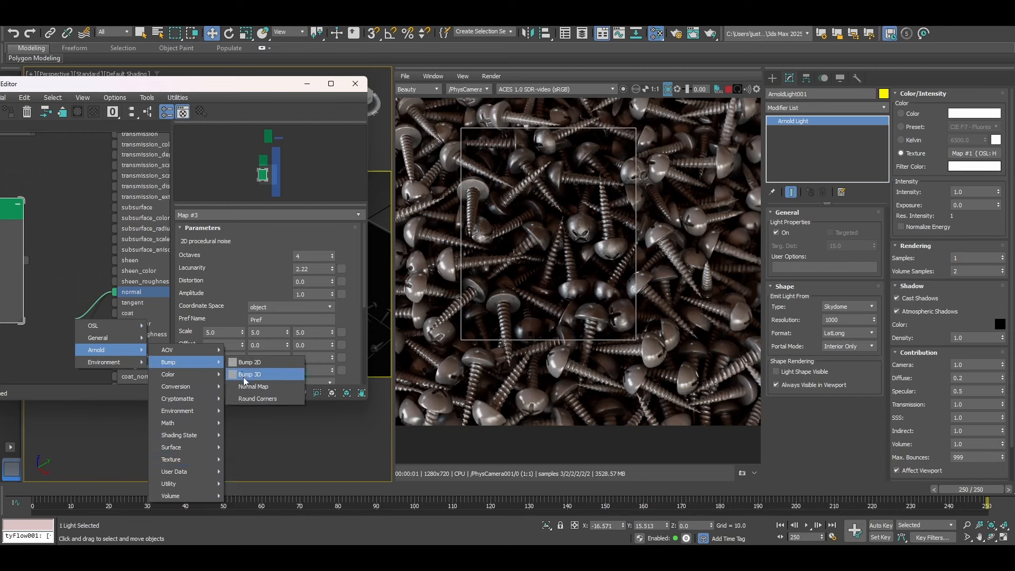
click(244, 378)
Connect the duplicated Noise map to the Bump 3D node's bump_map input and inspect the bumpy screws in the render.
drag(55, 324, 64, 332)
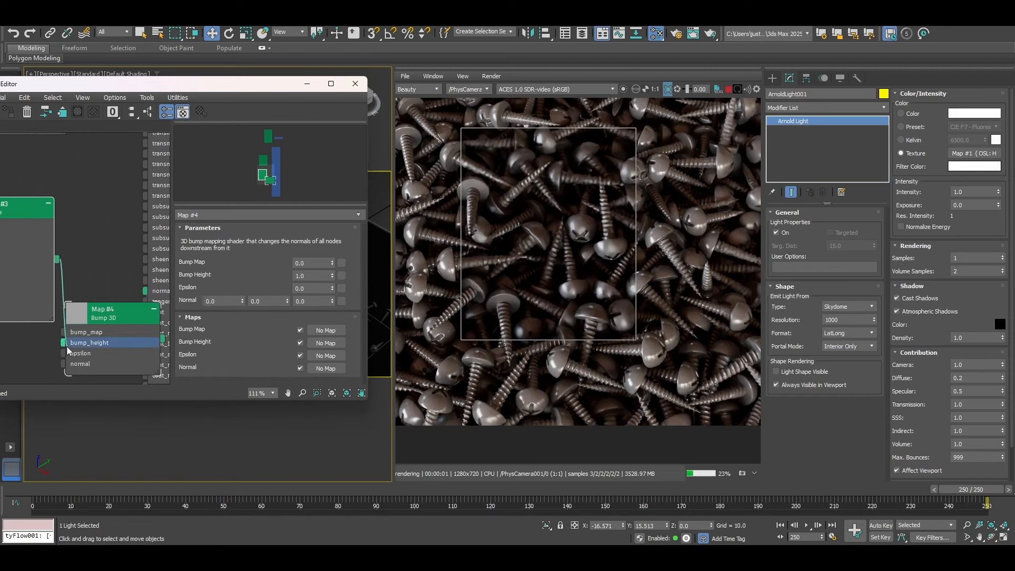
drag(116, 309, 90, 251)
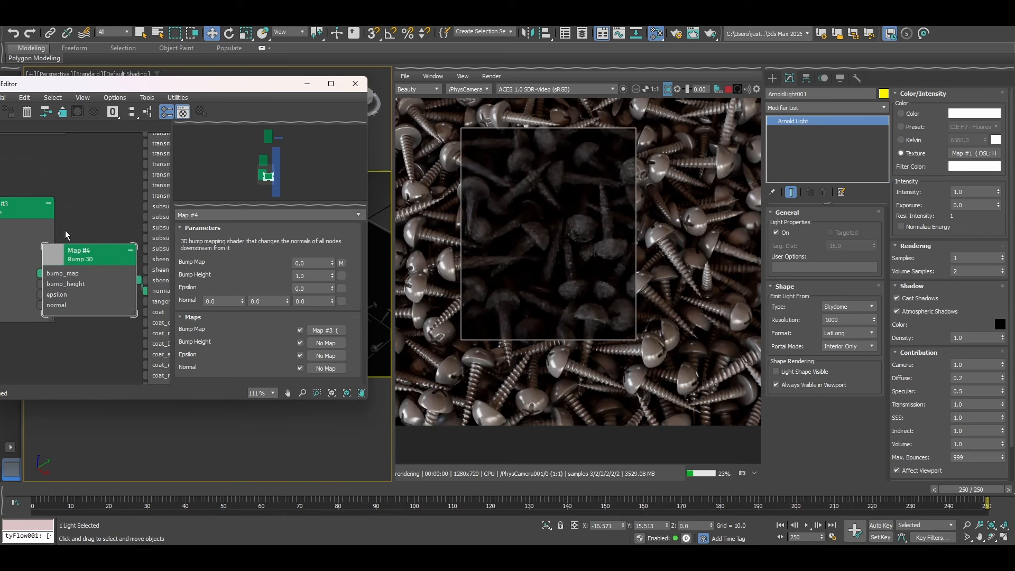
middle_drag(66, 232, 101, 238)
scroll(570, 170, up, 2)
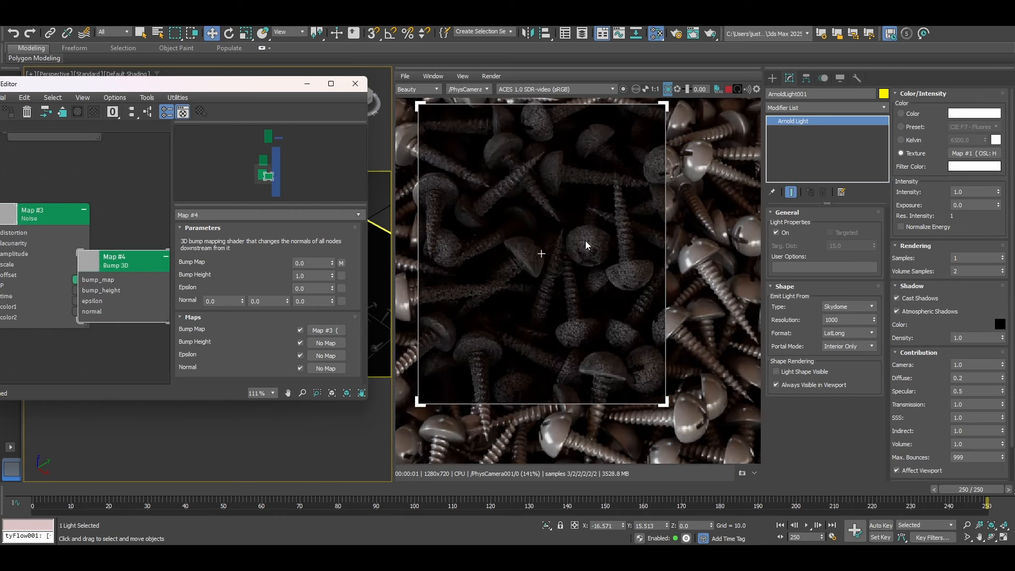
Move the duplicated Noise node clear of the overlapping Bump 3D node in the material graph.
middle_drag(138, 271, 139, 272)
middle_drag(97, 234, 120, 234)
drag(73, 223, 15, 236)
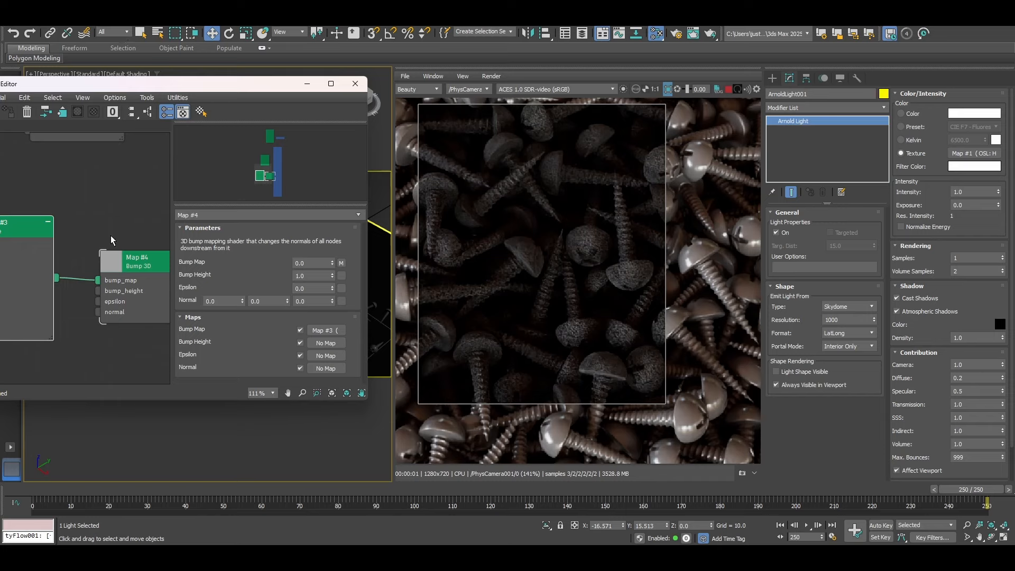
Set the Bump 3D map's bump height to 0.01.
click(122, 285)
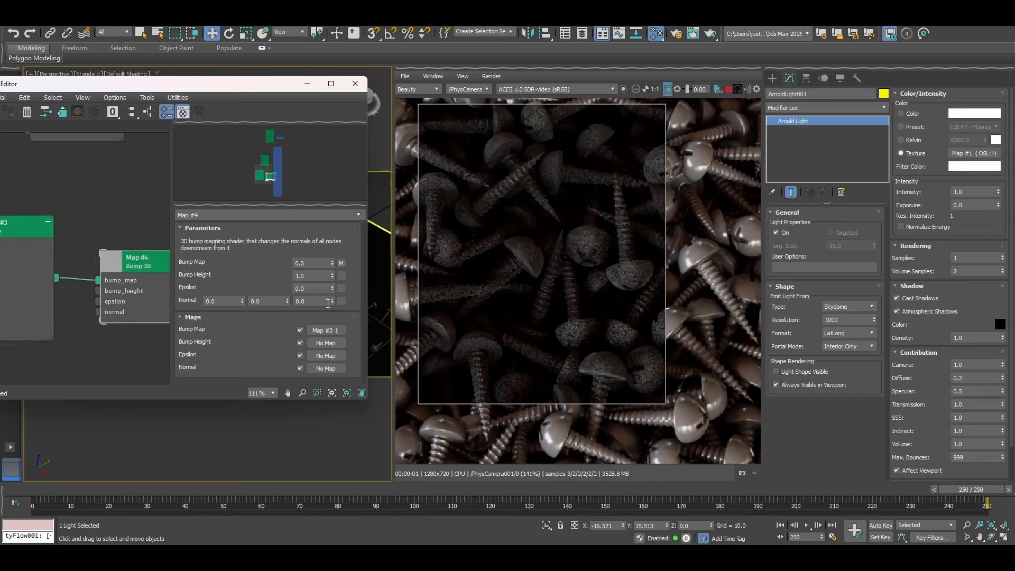
click(315, 274)
text(1)
key(Return)
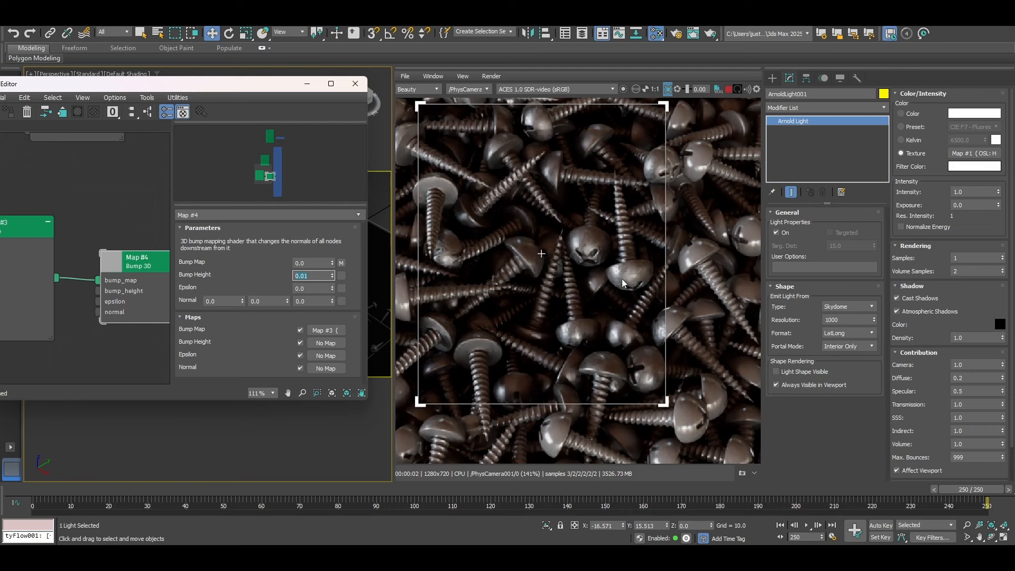
Examine the bump detail on the screw heads and threads in the cropped render, close up and from farther out.
scroll(622, 279, up, 2)
scroll(515, 201, down, 1)
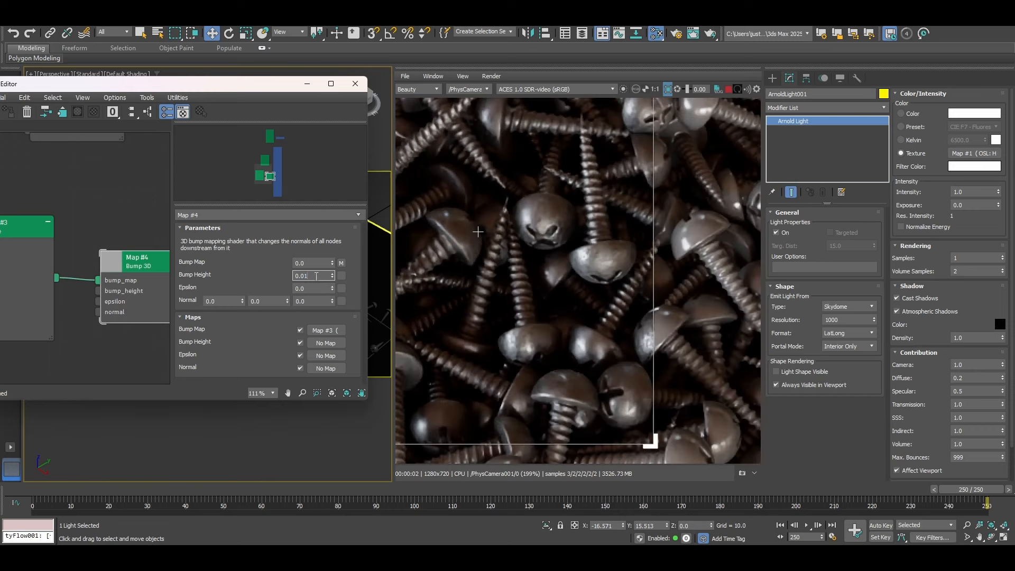
scroll(521, 293, down, 2)
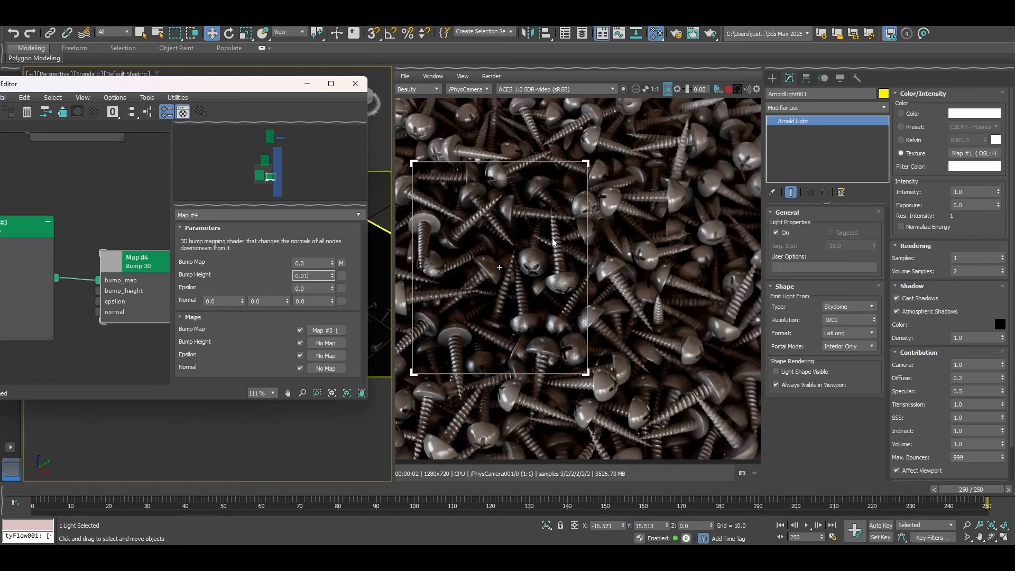
scroll(476, 243, up, 3)
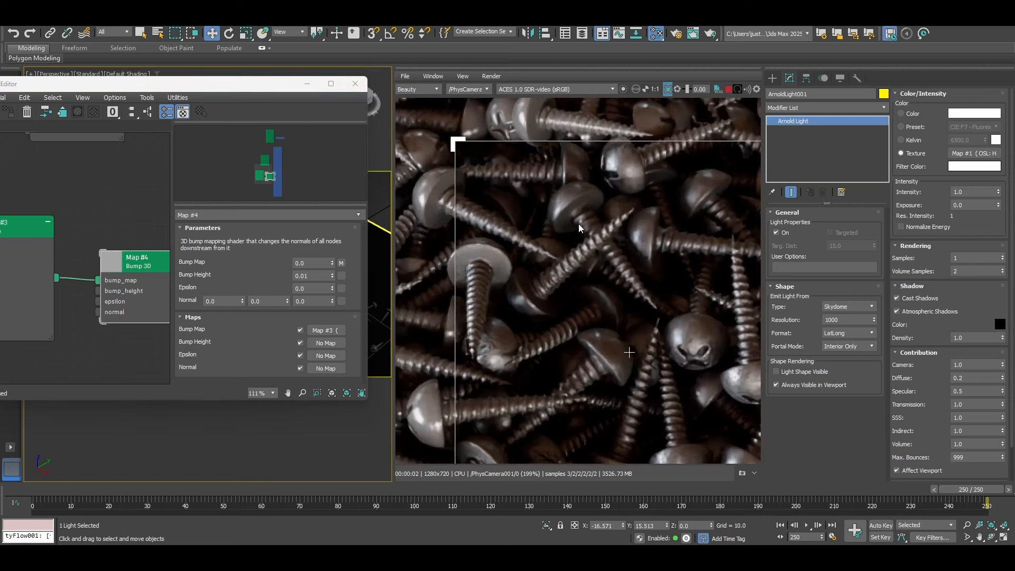
scroll(499, 268, down, 2)
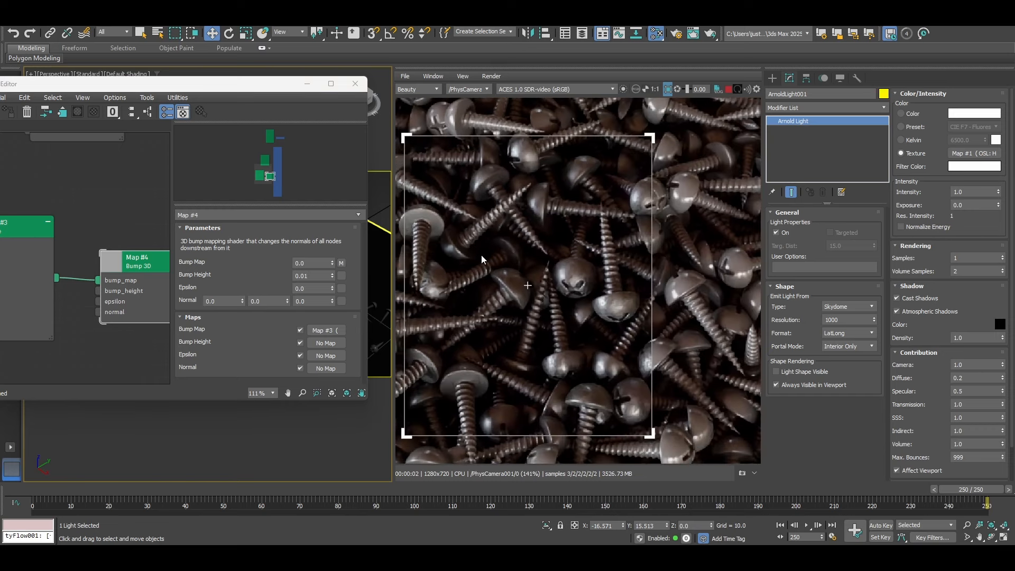
middle_drag(56, 336, 35, 278)
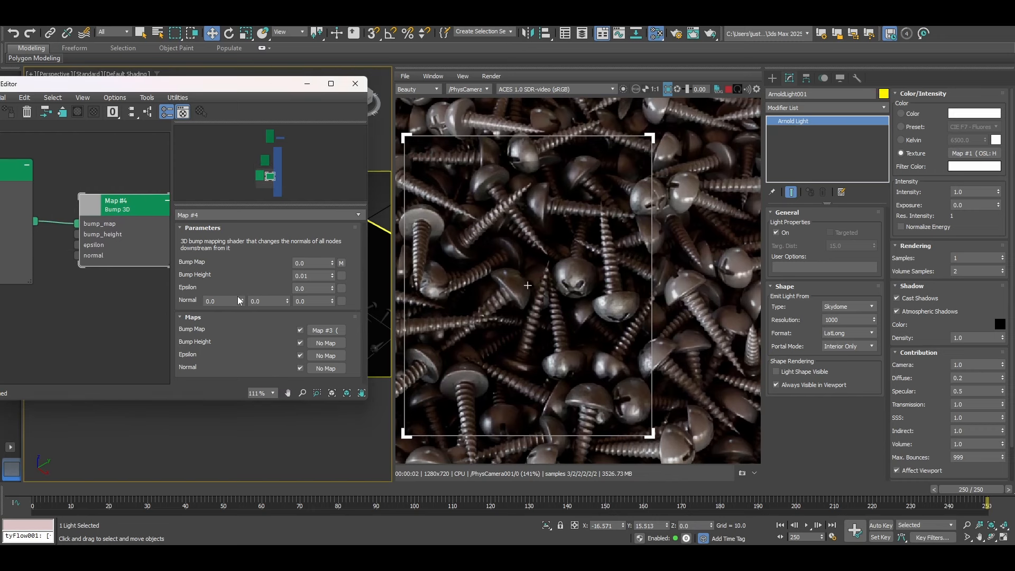
scroll(611, 275, down, 2)
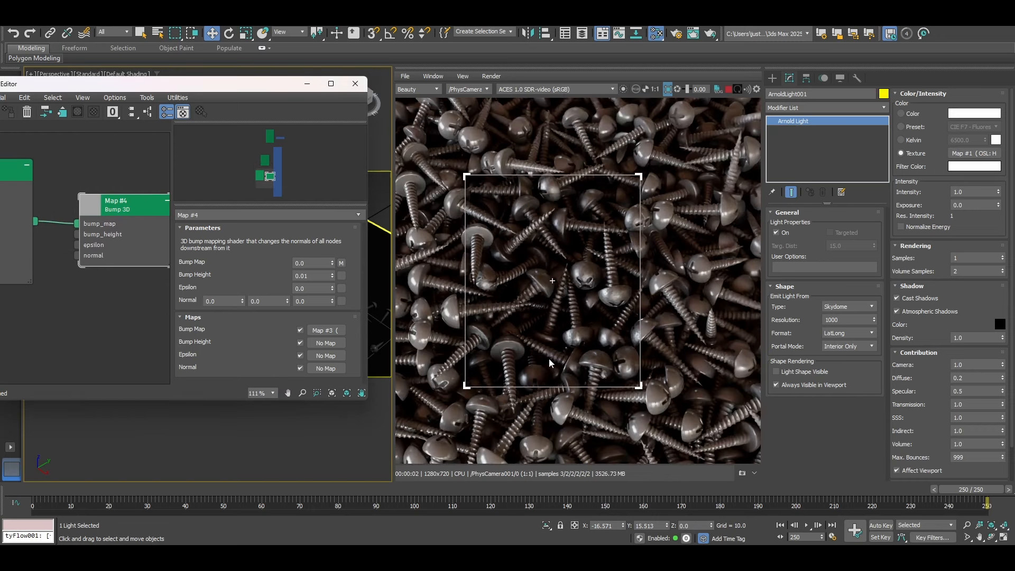
scroll(652, 373, up, 1)
scroll(655, 373, up, 1)
scroll(655, 372, down, 1)
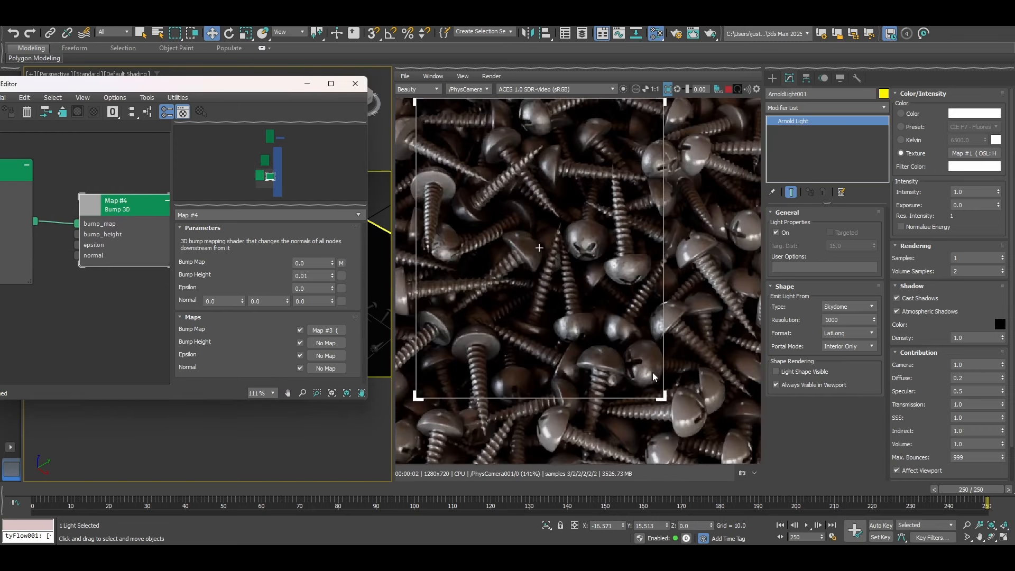
middle_drag(636, 357, 666, 409)
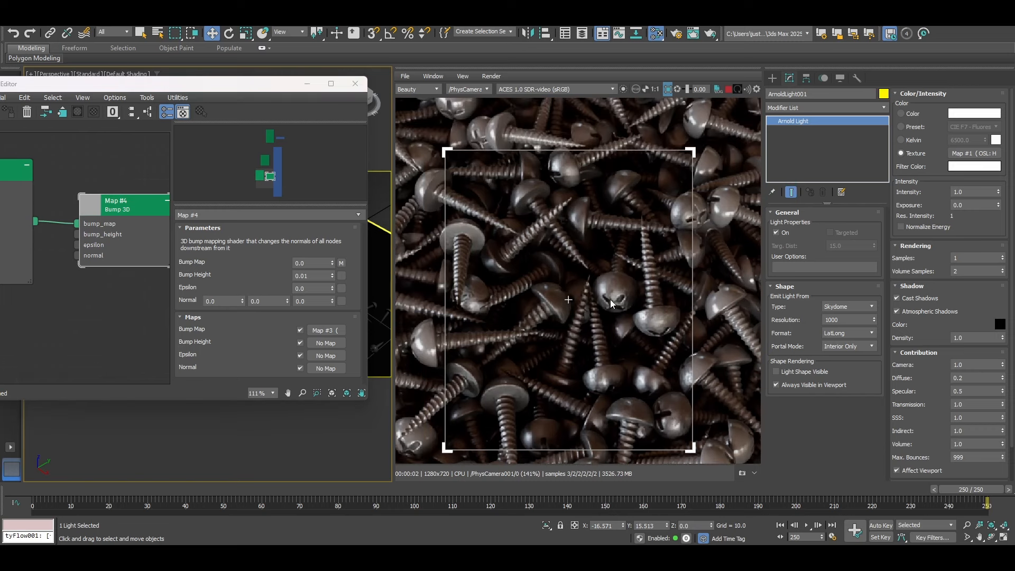
middle_drag(522, 221, 572, 281)
scroll(585, 280, up, 1)
middle_drag(512, 324, 561, 297)
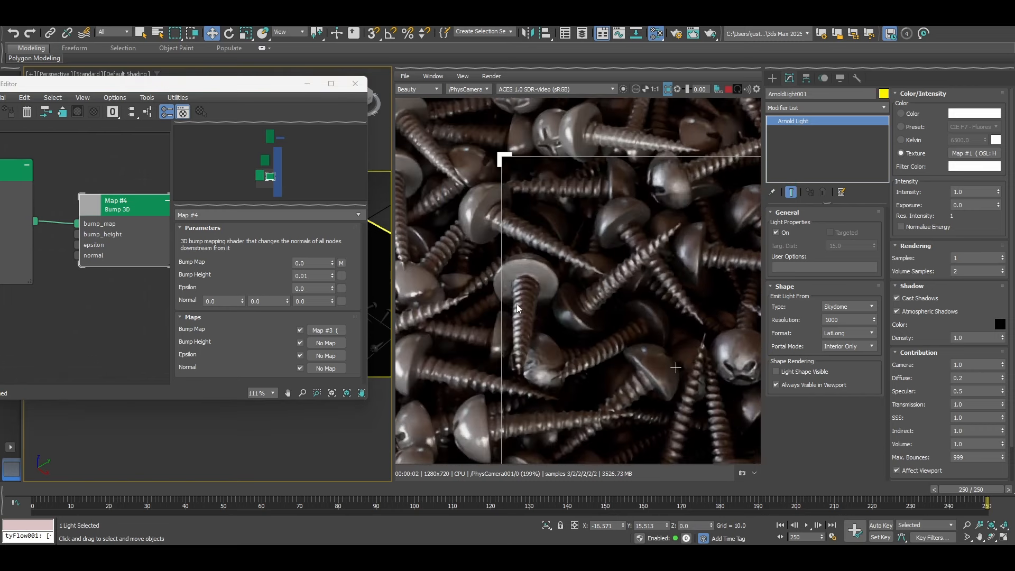
scroll(555, 299, down, 3)
scroll(576, 345, down, 1)
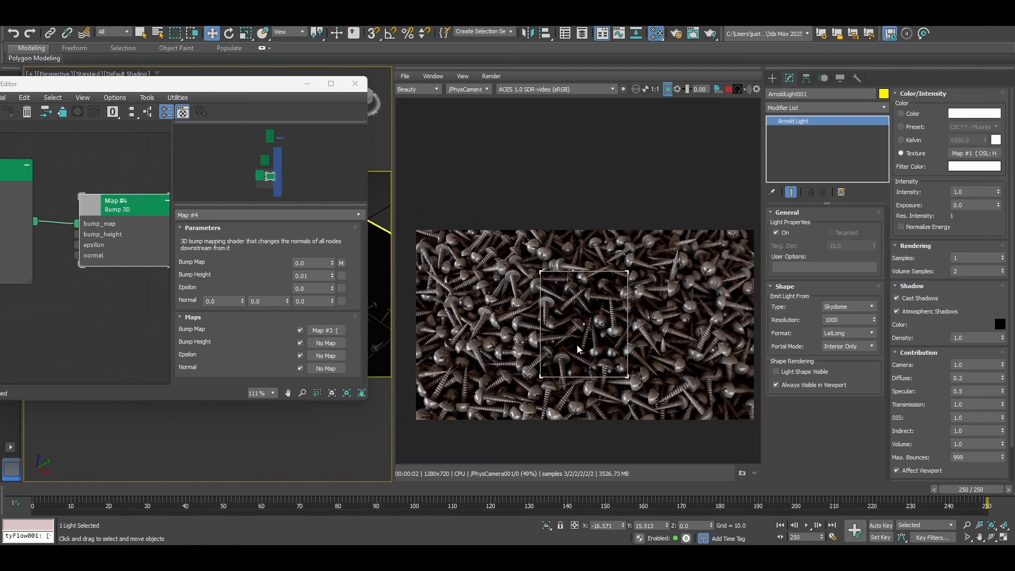
scroll(576, 345, up, 1)
scroll(618, 328, up, 2)
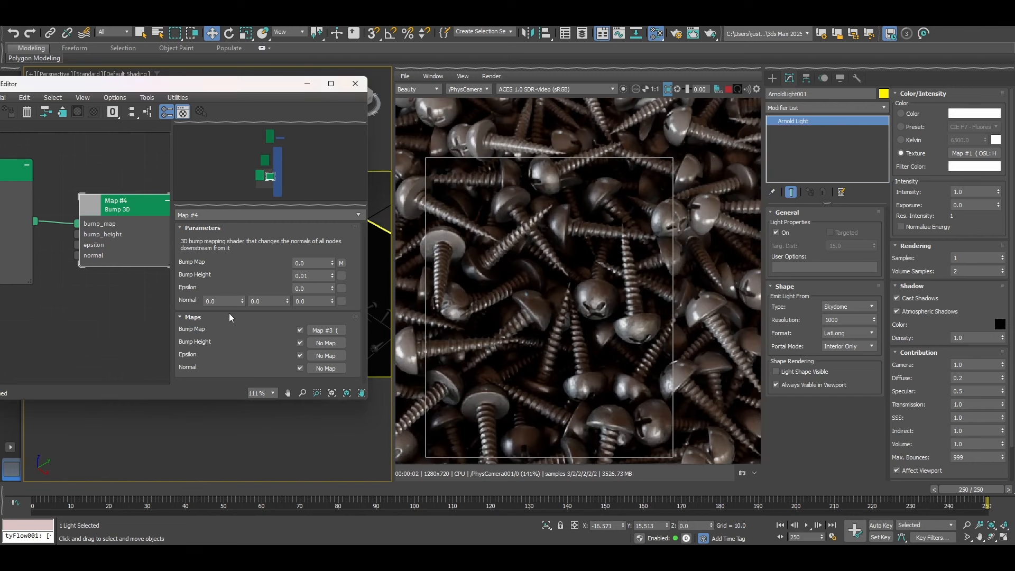
scroll(540, 310, down, 1)
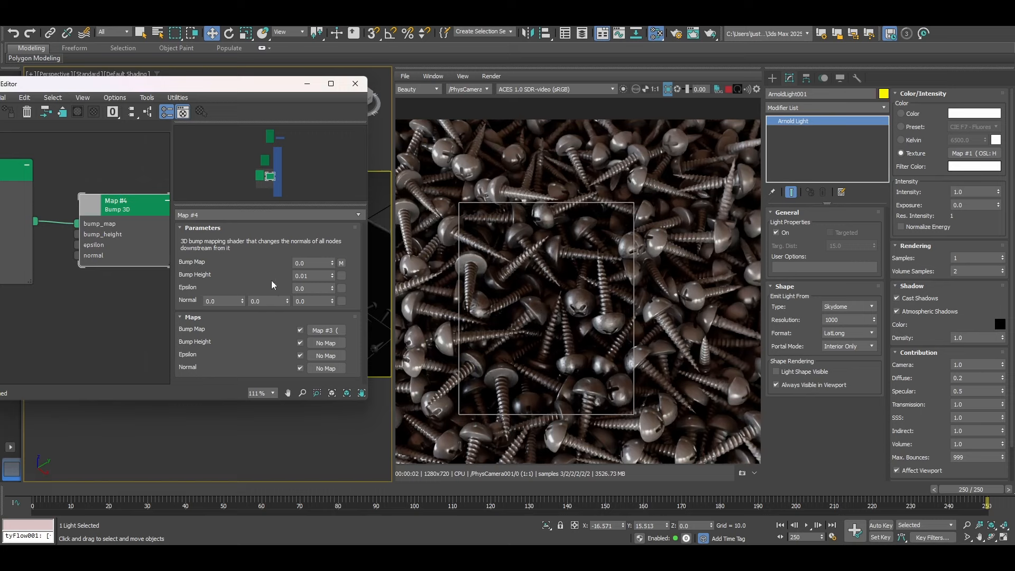
Turn off the crop region and review the full-frame render of the screw pile.
click(669, 90)
scroll(639, 280, down, 2)
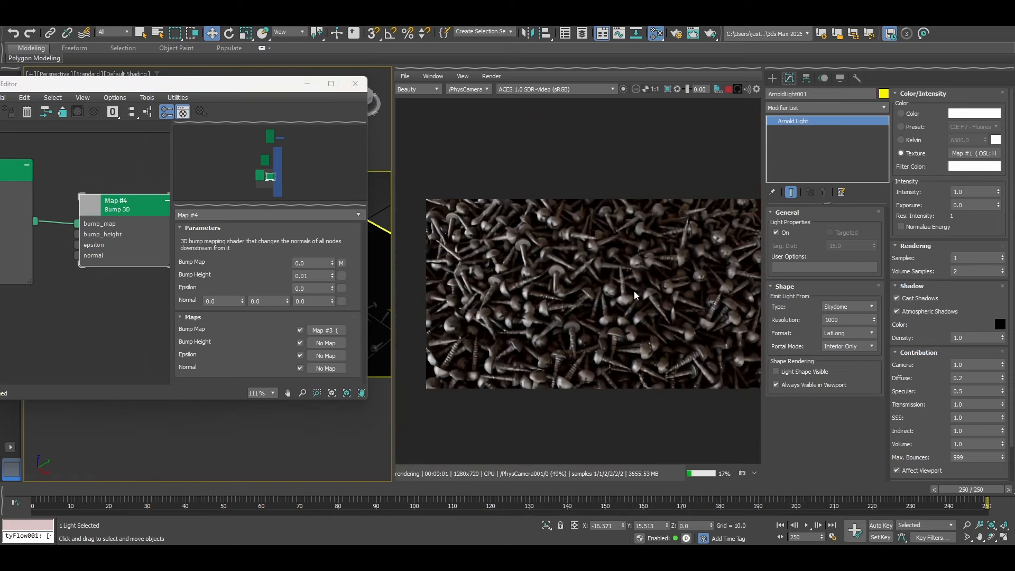
middle_drag(635, 292, 592, 286)
scroll(684, 239, up, 2)
scroll(627, 258, down, 2)
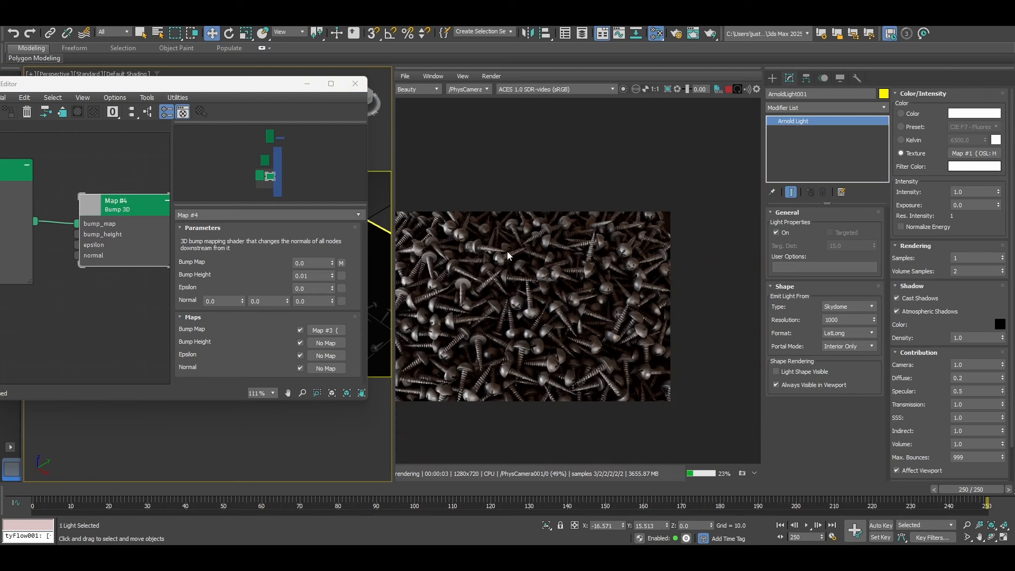
middle_drag(532, 324, 651, 302)
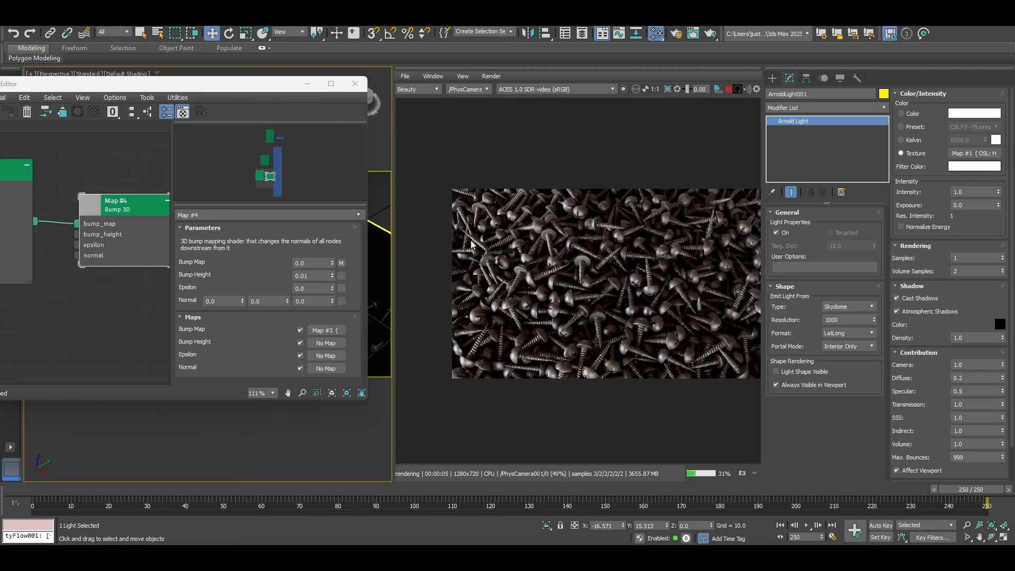
middle_drag(478, 245, 422, 252)
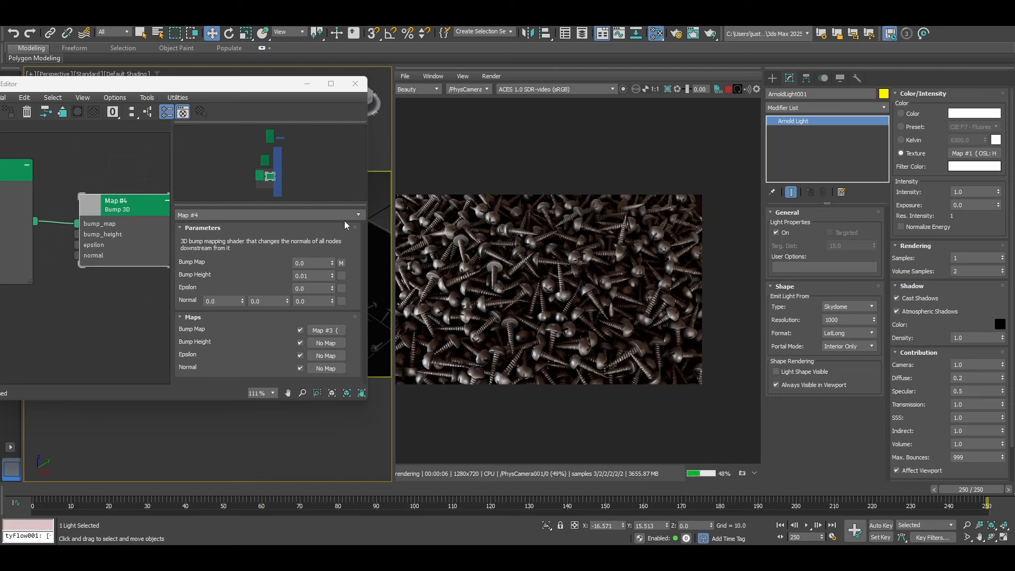
Display the parameters of the HDRI Environment map in the material graph.
scroll(67, 244, down, 6)
middle_drag(89, 253, 50, 287)
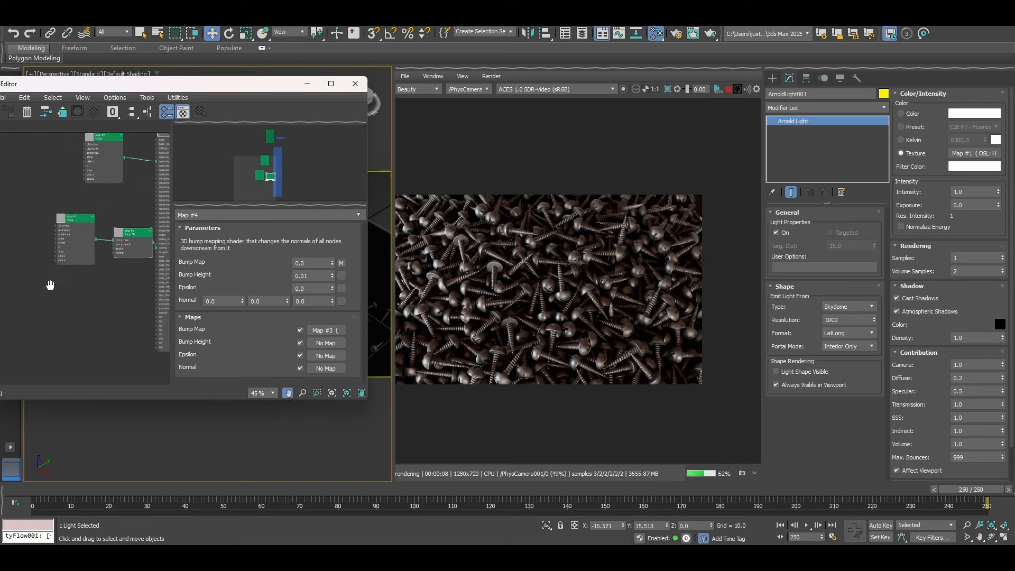
middle_drag(157, 216, 140, 265)
scroll(151, 236, down, 3)
scroll(121, 209, up, 3)
double_click(122, 216)
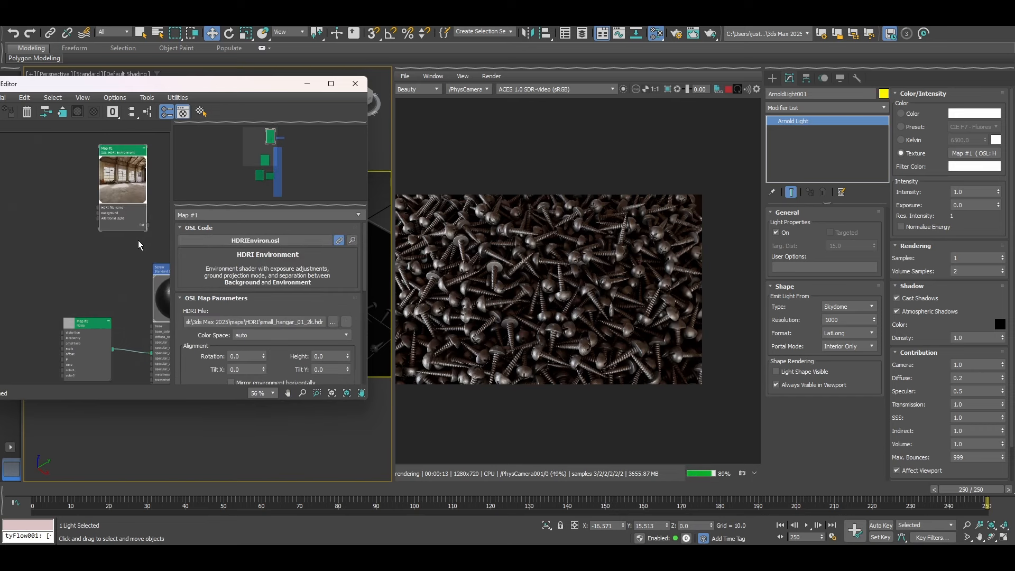
scroll(138, 240, up, 3)
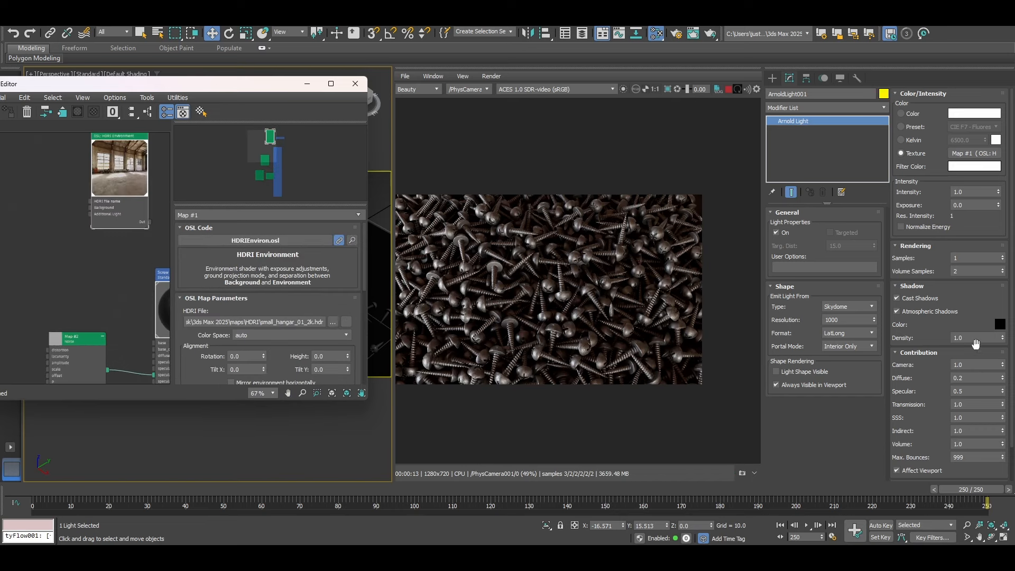
Set the skydome light's diffuse contribution to 0.0 and specular to 0.13, and check the screws in the render.
right_click(1004, 380)
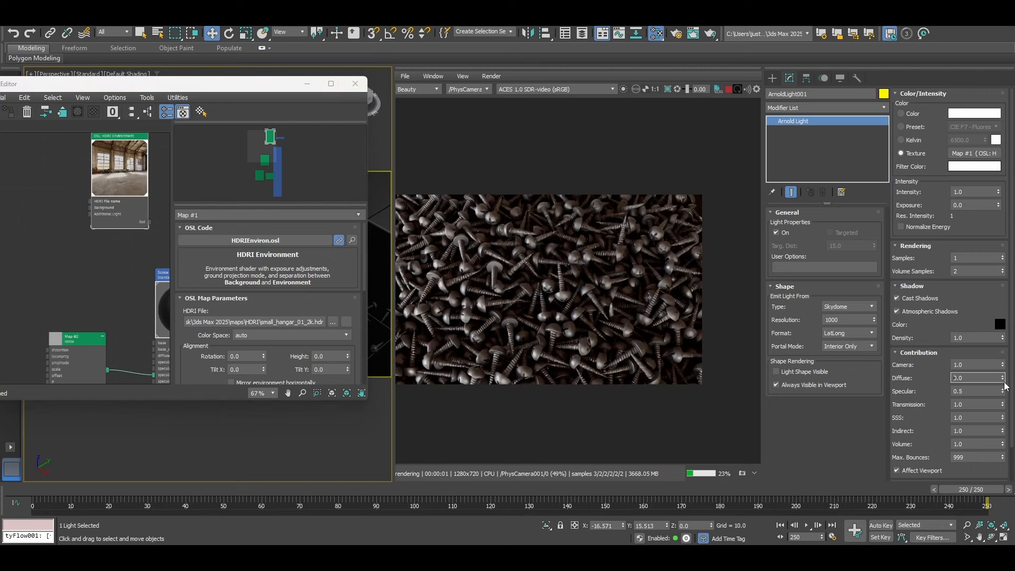
drag(1006, 391, 9, 448)
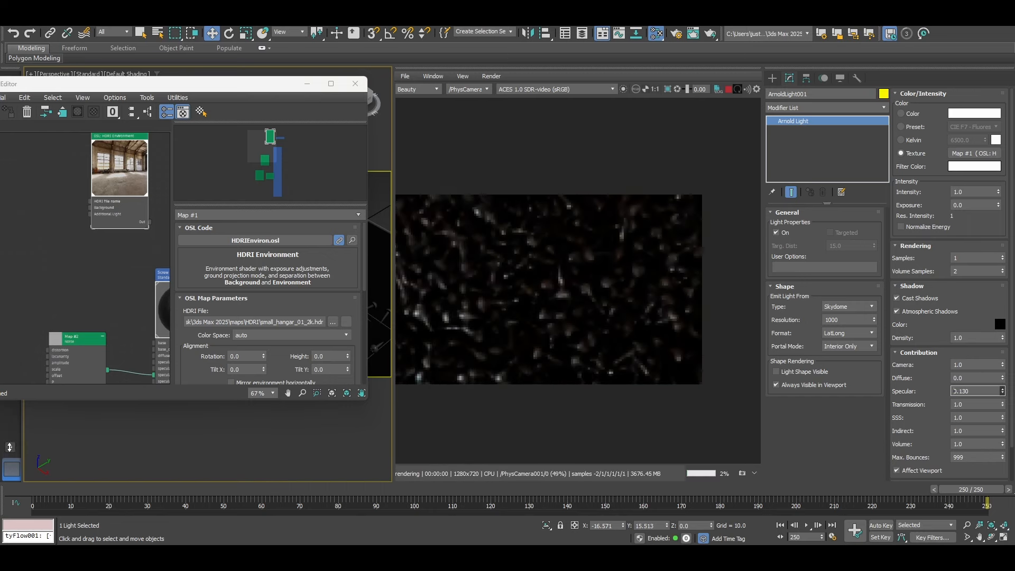
scroll(468, 299, up, 4)
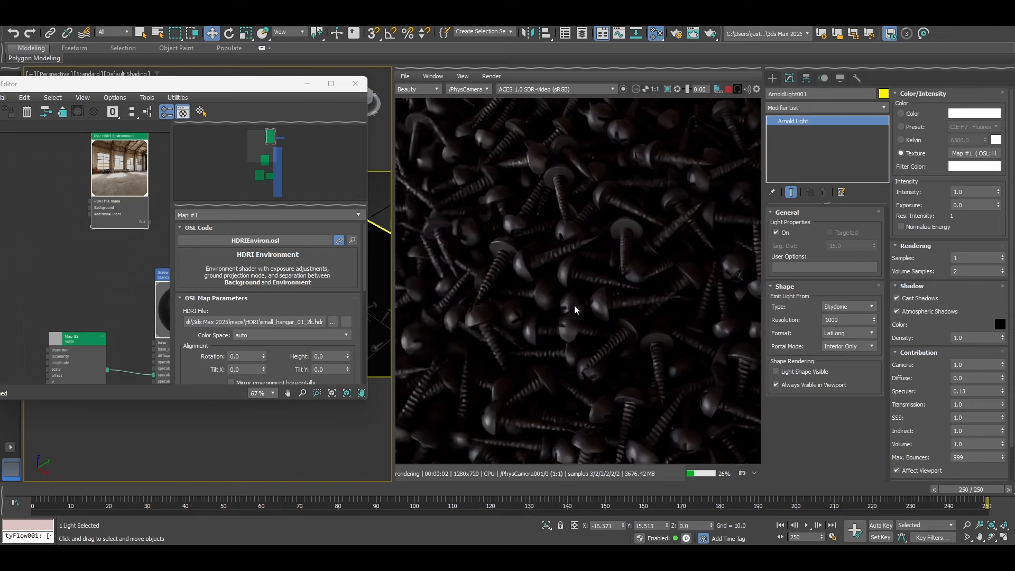
scroll(529, 296, up, 2)
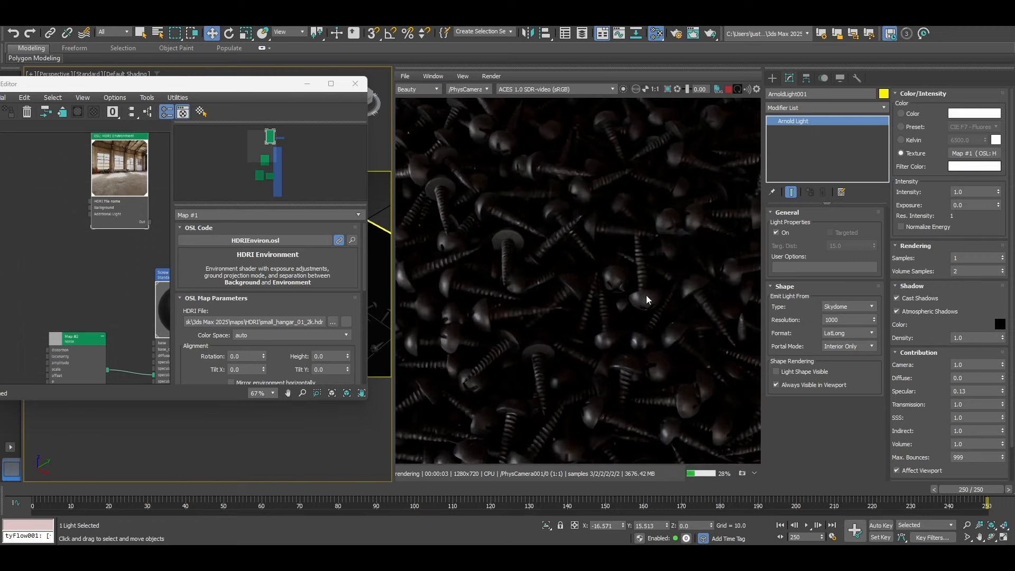
scroll(637, 304, down, 3)
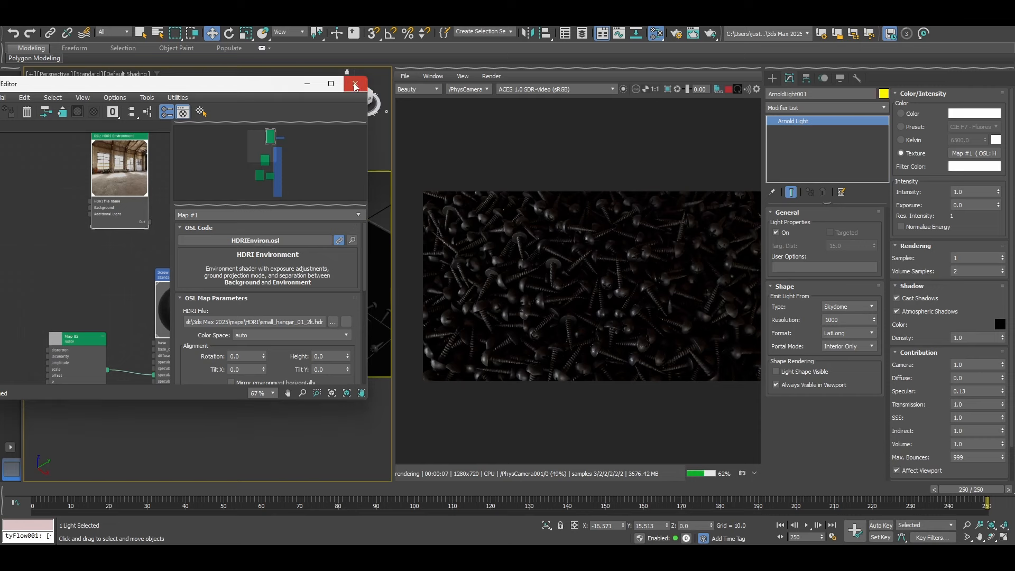
Close the material editor and switch the viewport to an angled orthographic view of the screw pile, camera and ground plane.
click(355, 84)
key(t)
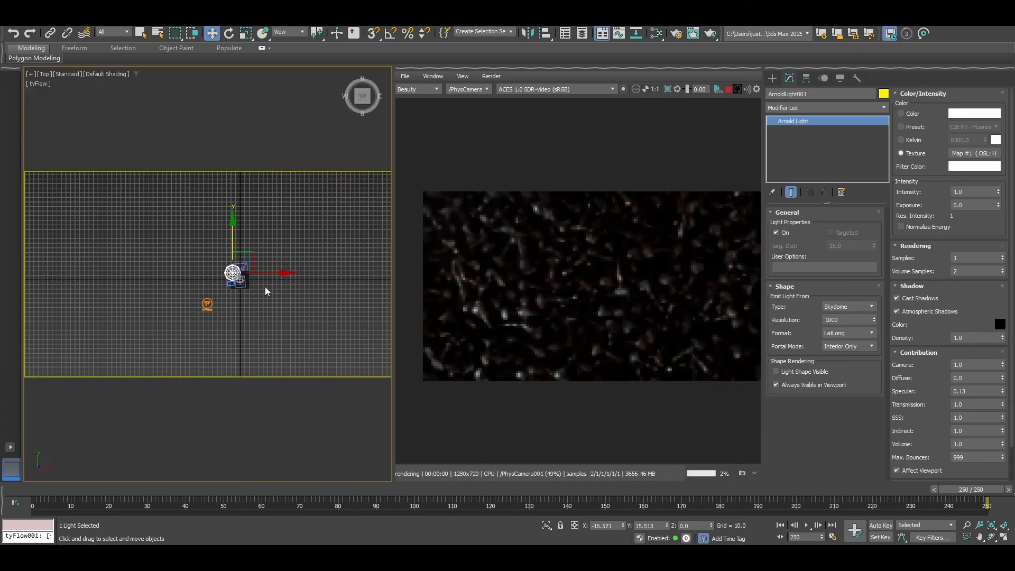
scroll(265, 286, up, 6)
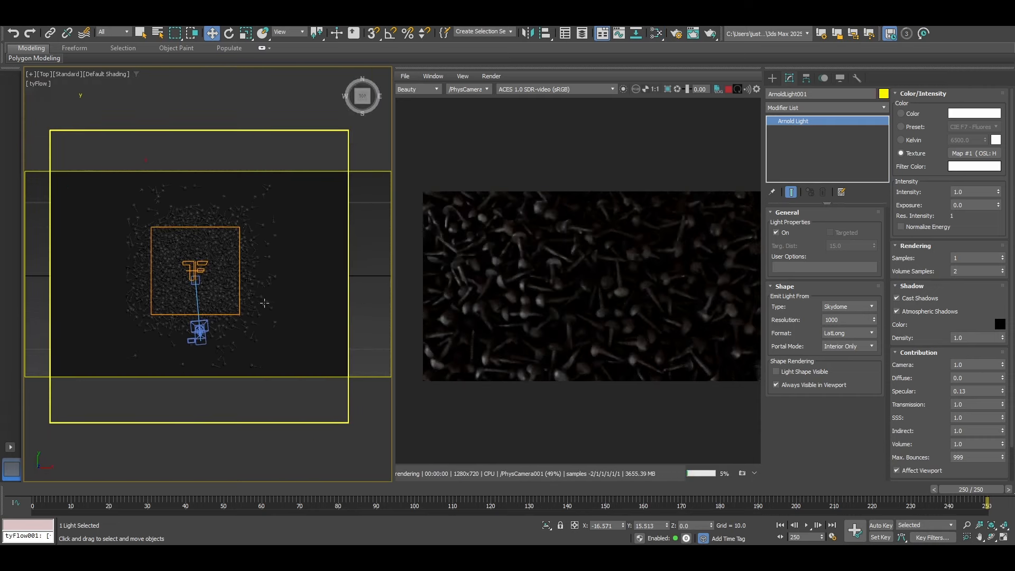
alt+middle_drag(265, 297, 255, 317)
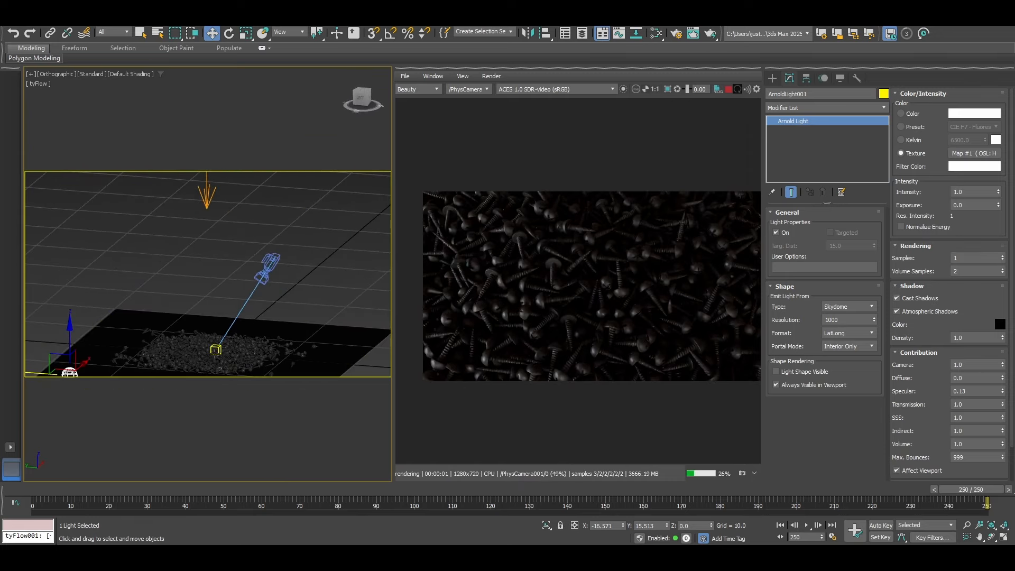
alt+middle_drag(216, 350, 259, 210)
scroll(218, 346, down, 3)
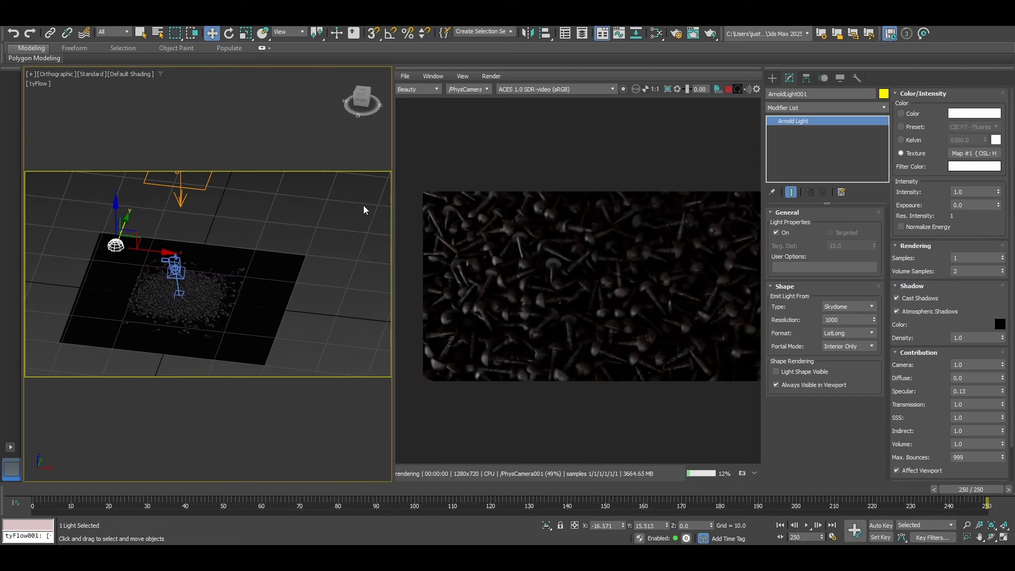
alt+middle_drag(363, 205, 324, 235)
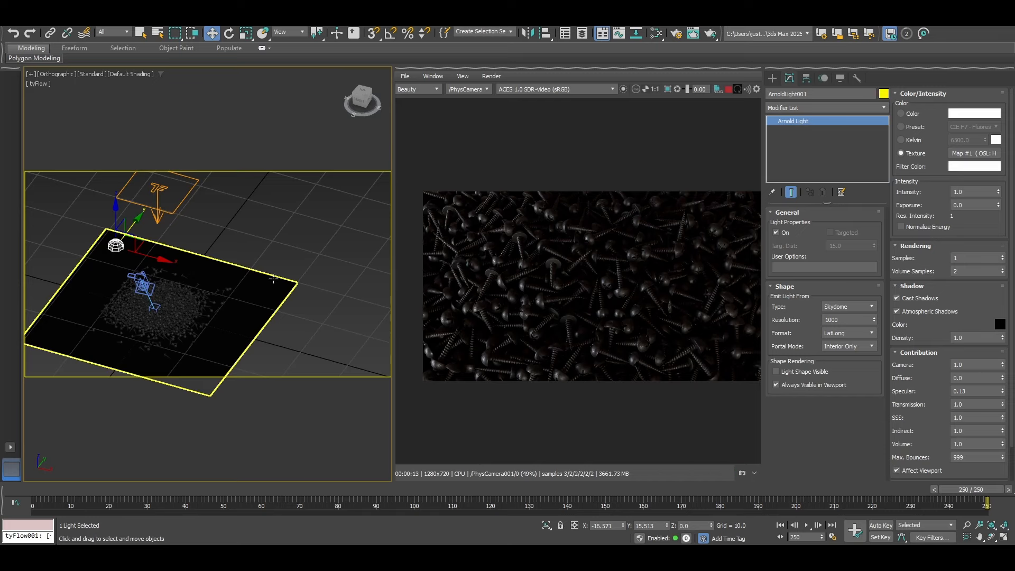
Create a Quad-type Arnold light beside the screw pile, with its target aimed at the pile.
click(772, 78)
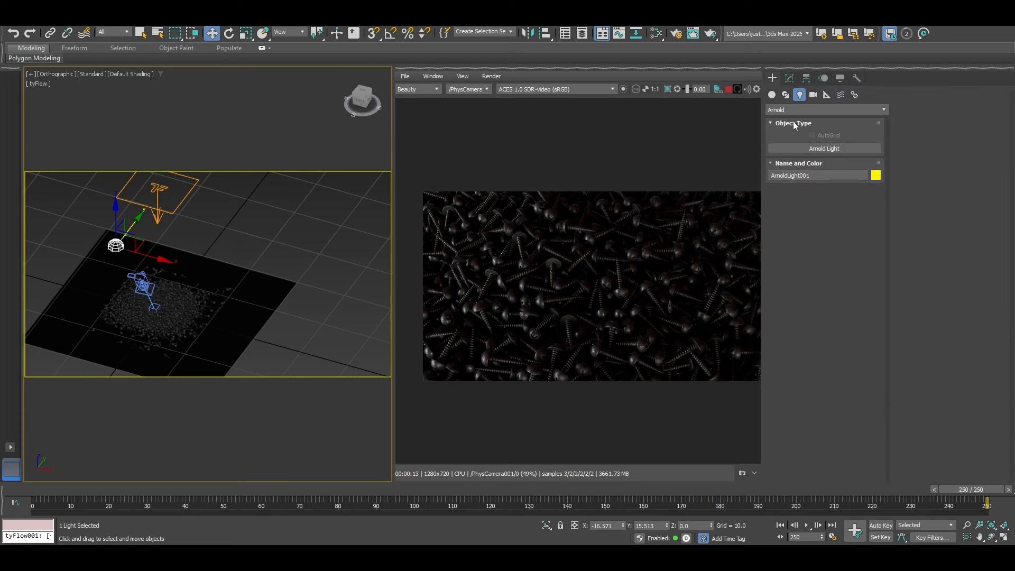
click(804, 149)
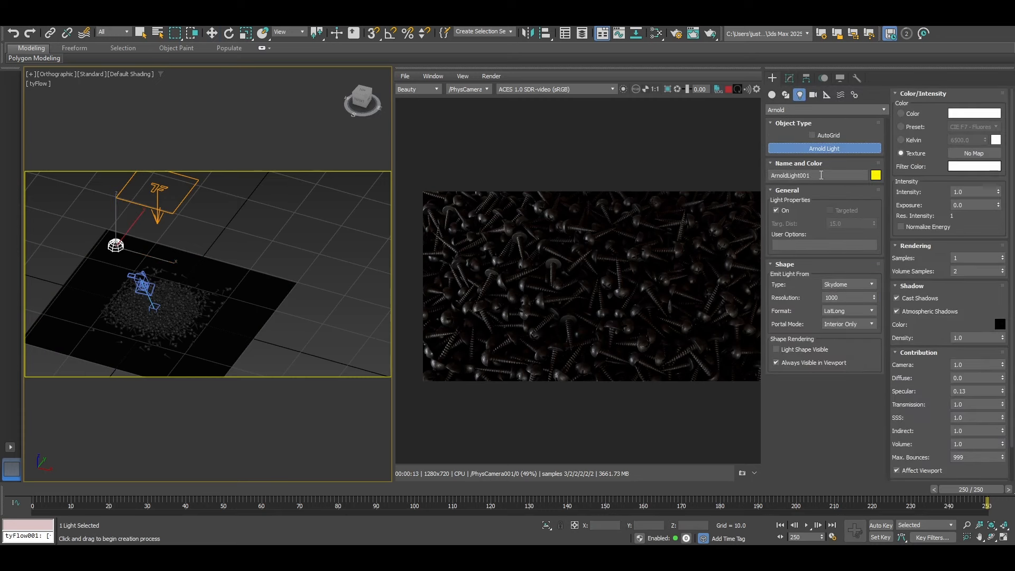
click(844, 286)
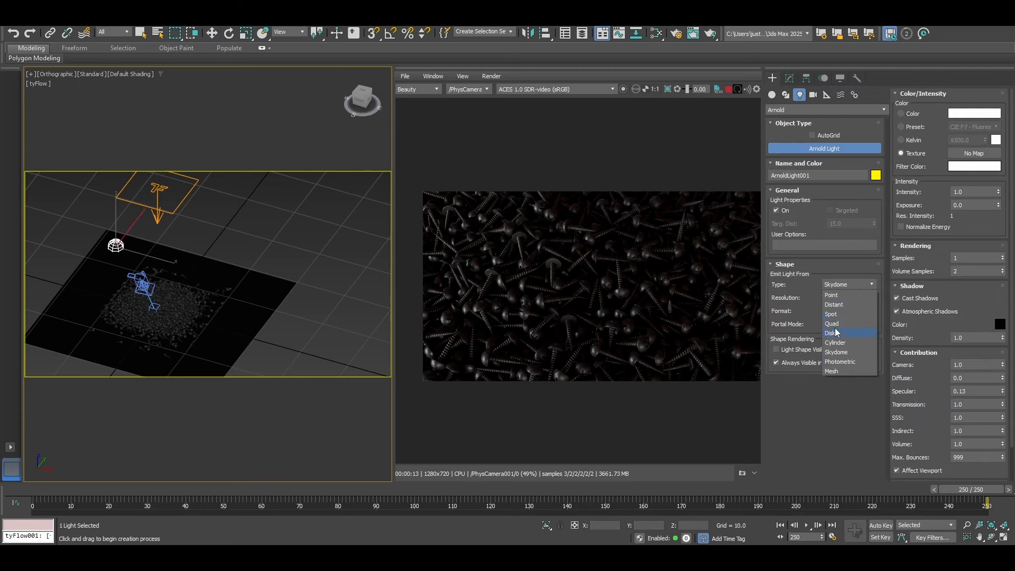
click(834, 324)
alt+middle_drag(193, 227, 252, 244)
drag(295, 221, 231, 292)
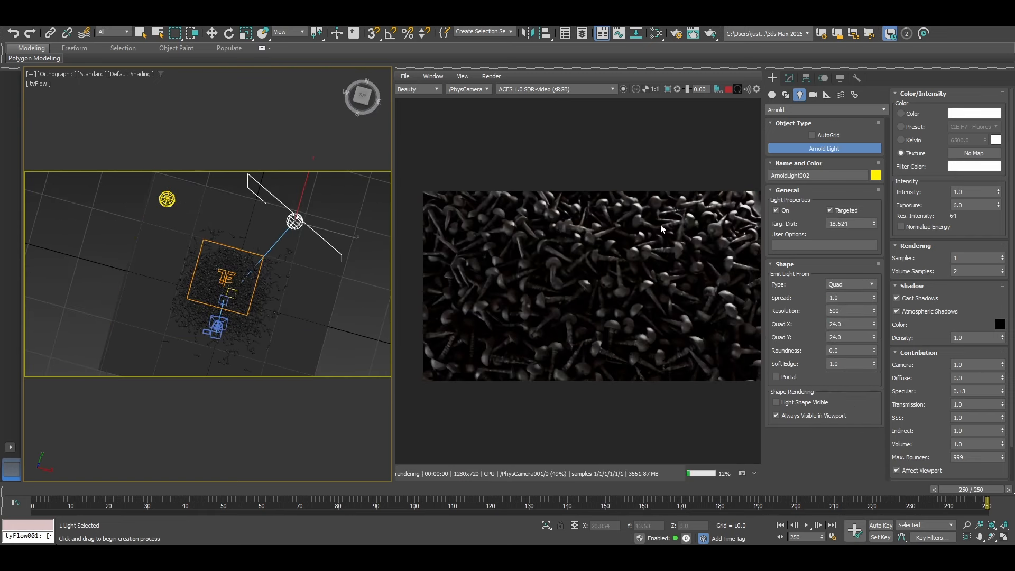
Move the new quad light out and above the ground plane to about X 11.4, Y 18.9, Z 4.5.
alt+middle_drag(286, 264, 273, 298)
key(w)
drag(277, 295, 293, 297)
middle_drag(220, 328, 308, 251)
drag(321, 238, 329, 216)
alt+middle_drag(329, 215, 339, 233)
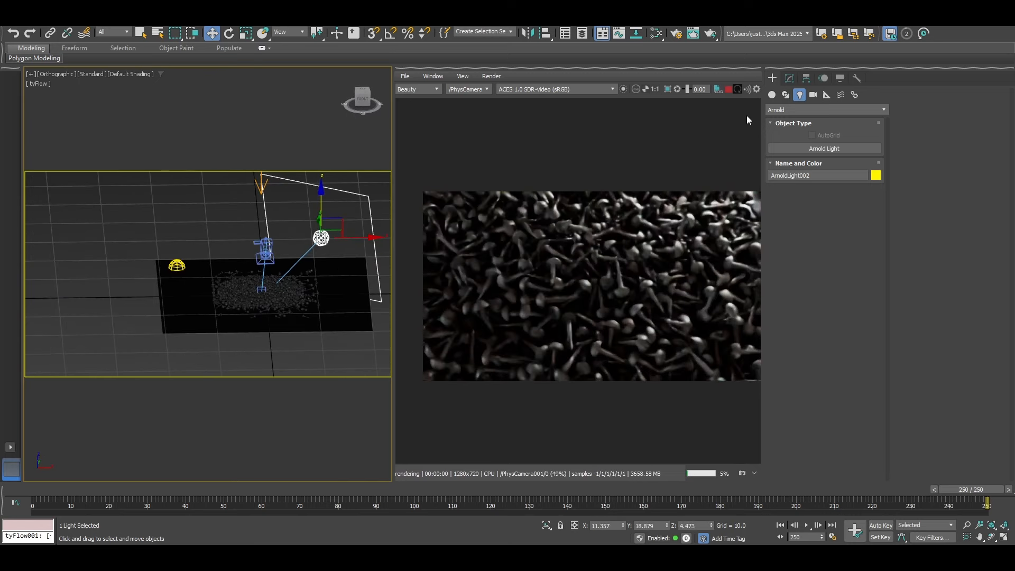
Set the quad light's Quad X and Quad Y sizes to 10.
click(789, 78)
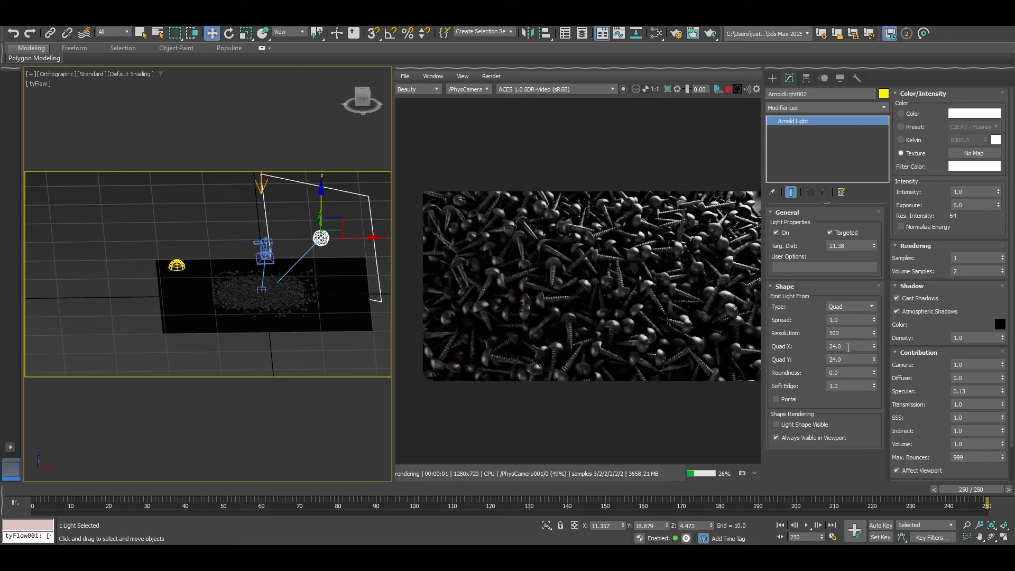
drag(847, 347, 626, 366)
text(10)
key(Tab)
text(10)
key(Return)
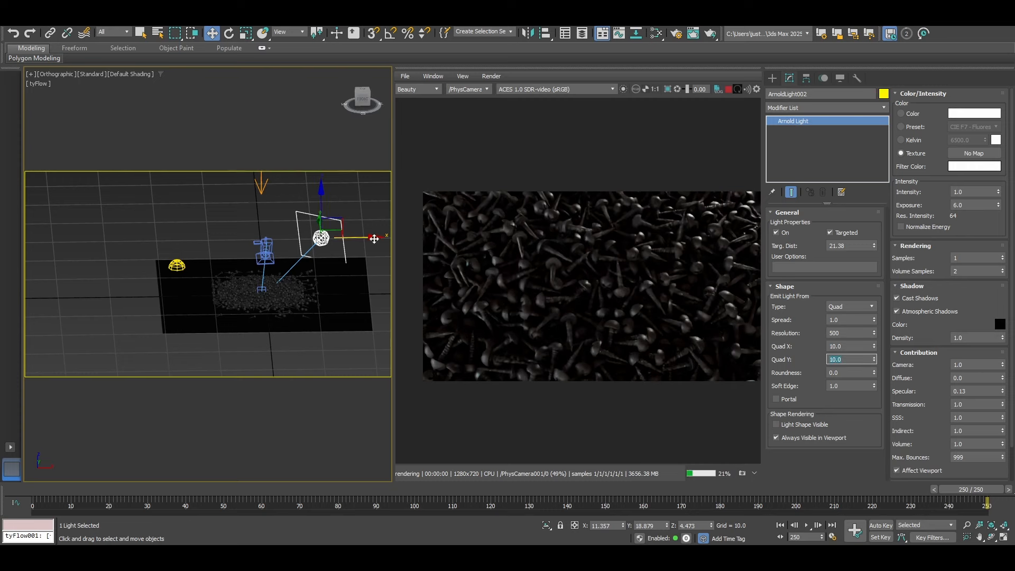
Shift the quad light slightly to about X 11.6, Y 19.4 and reduce its spread to 0.12.
alt+middle_drag(212, 286, 273, 272)
drag(347, 218, 350, 217)
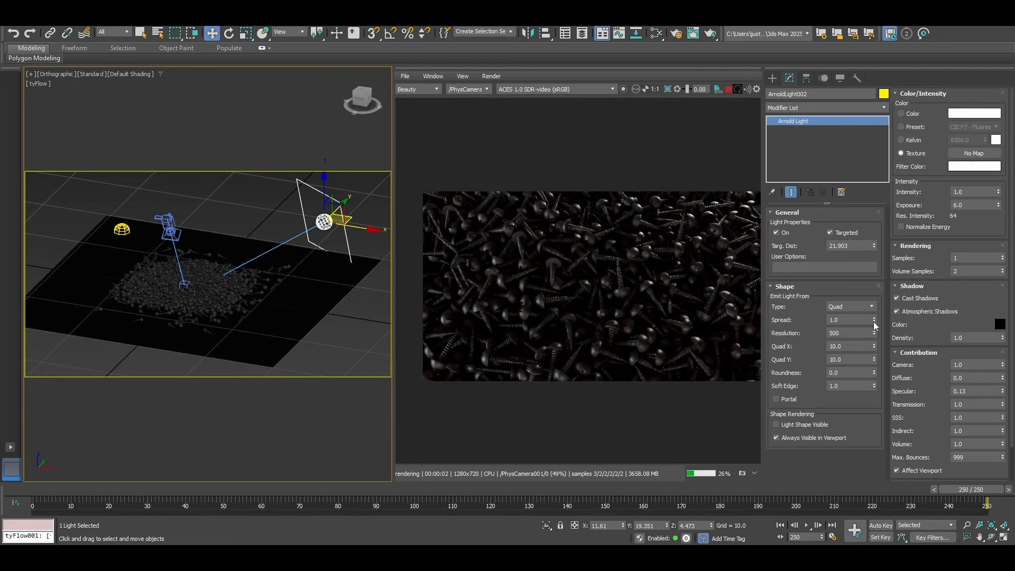
drag(874, 320, 869, 340)
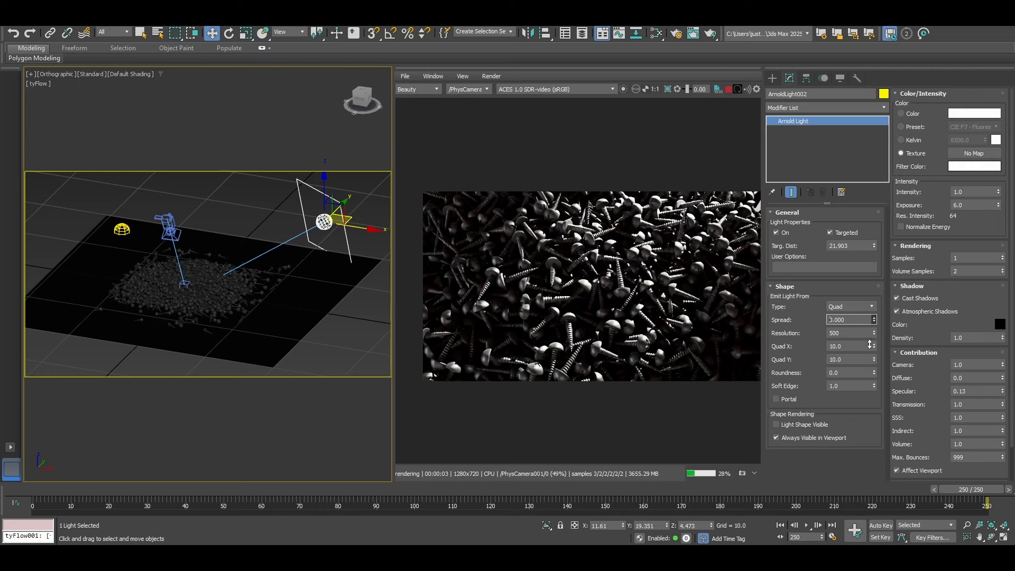
drag(869, 344, 875, 342)
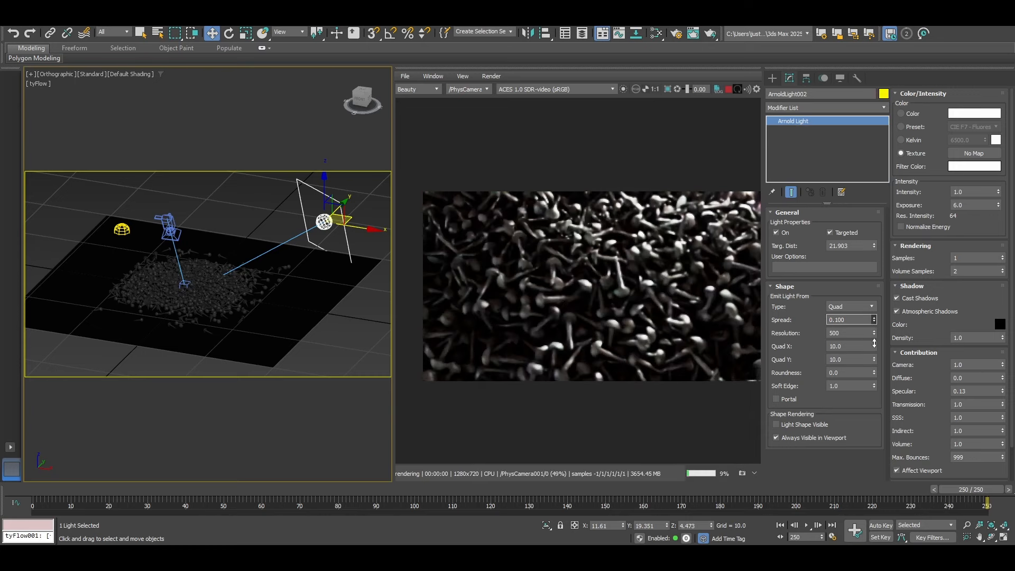
Reposition the quad light over the ground plane to about X 10.5, Y 19.2.
alt+middle_drag(311, 265, 339, 282)
drag(341, 213, 345, 235)
alt+middle_drag(330, 266, 314, 235)
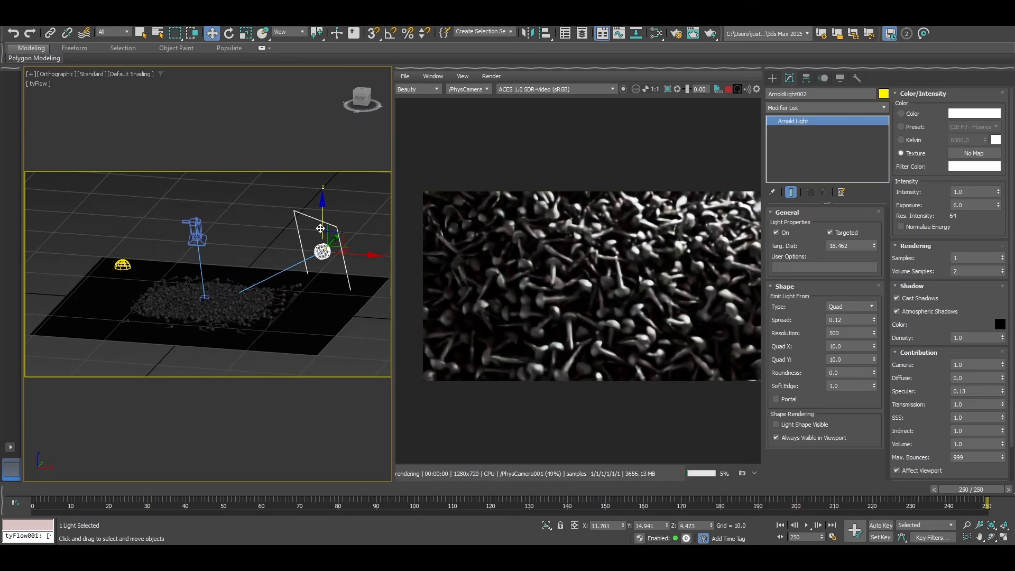
drag(328, 222, 327, 213)
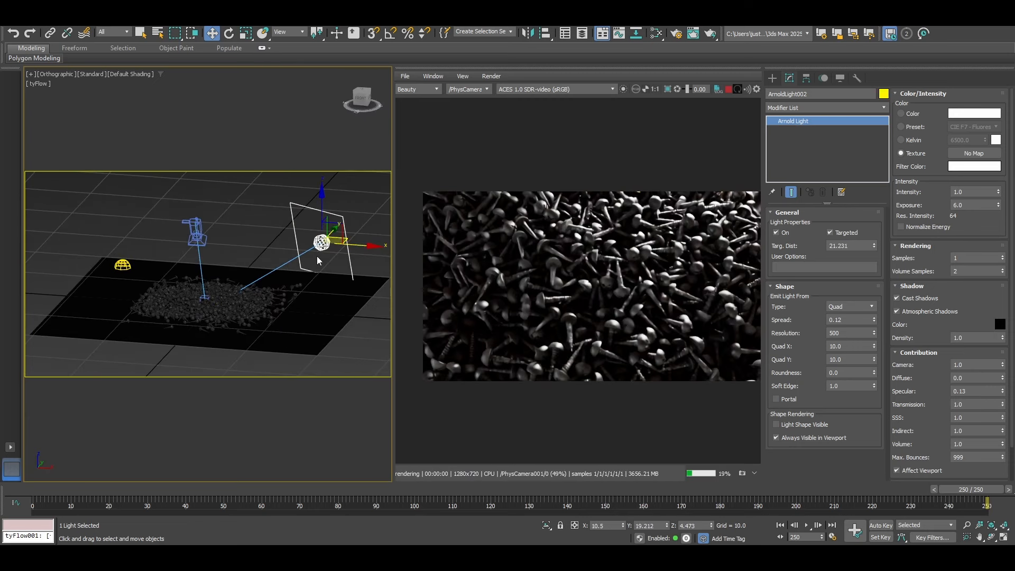
Set the quad light's Quad X and Quad Y sizes to 5.
alt+middle_drag(319, 260, 228, 284)
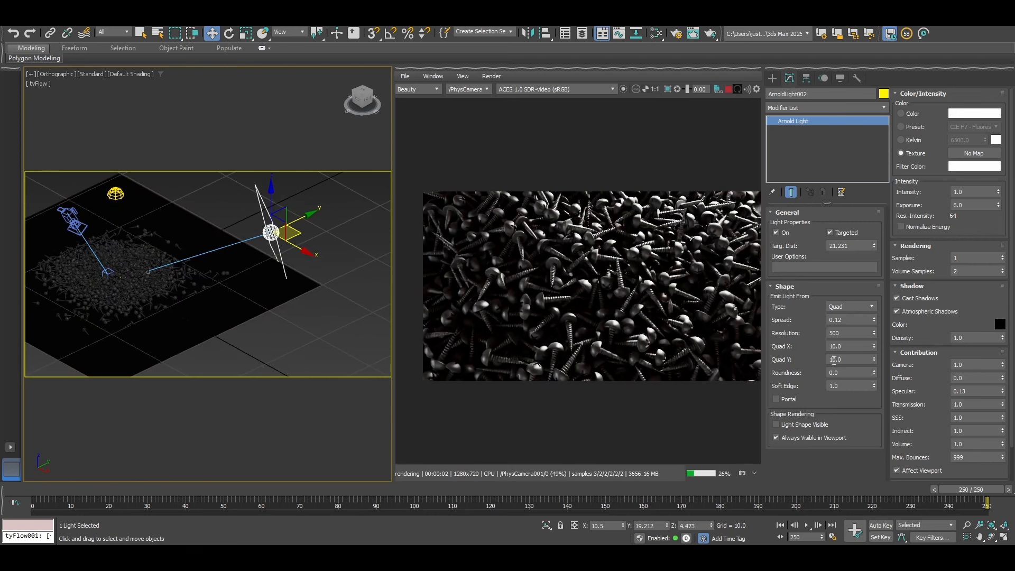
drag(845, 347, 744, 350)
text(5)
key(Tab)
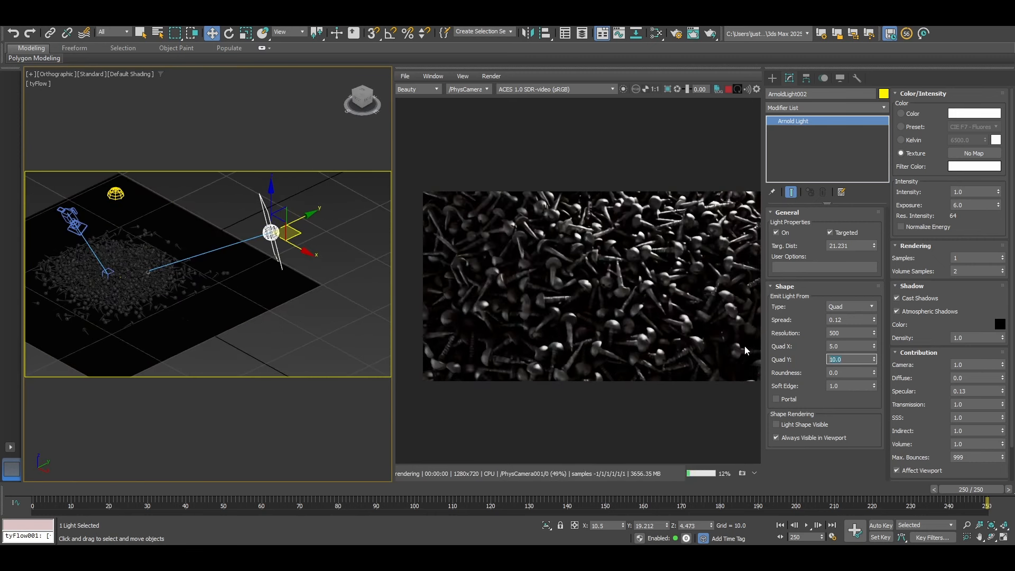
key(BackSpace)
text(5)
key(Return)
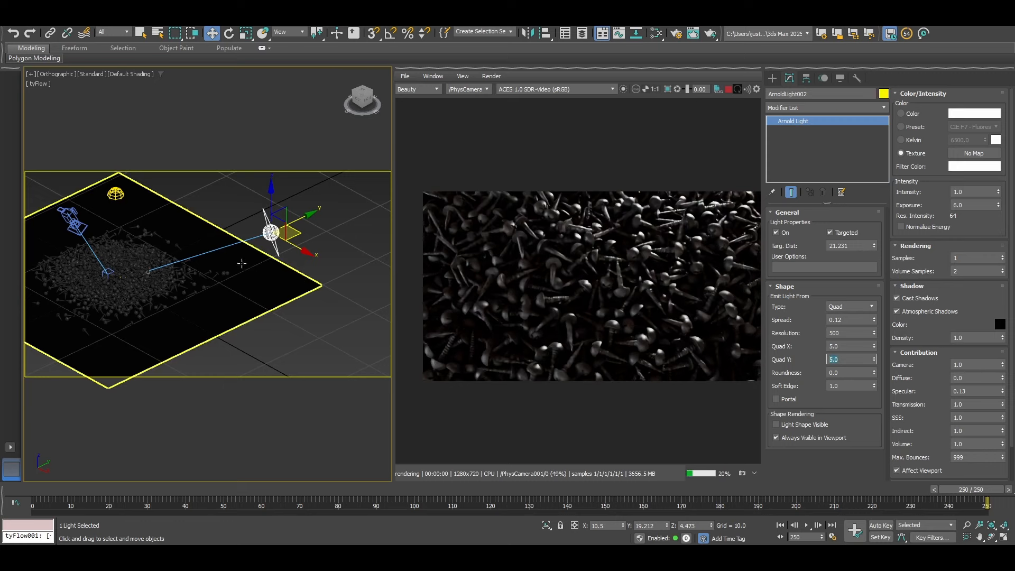
Adjust the quad light's height to about Z 4.42 and return the viewport to the PhysCamera001 view.
alt+middle_drag(242, 264, 303, 241)
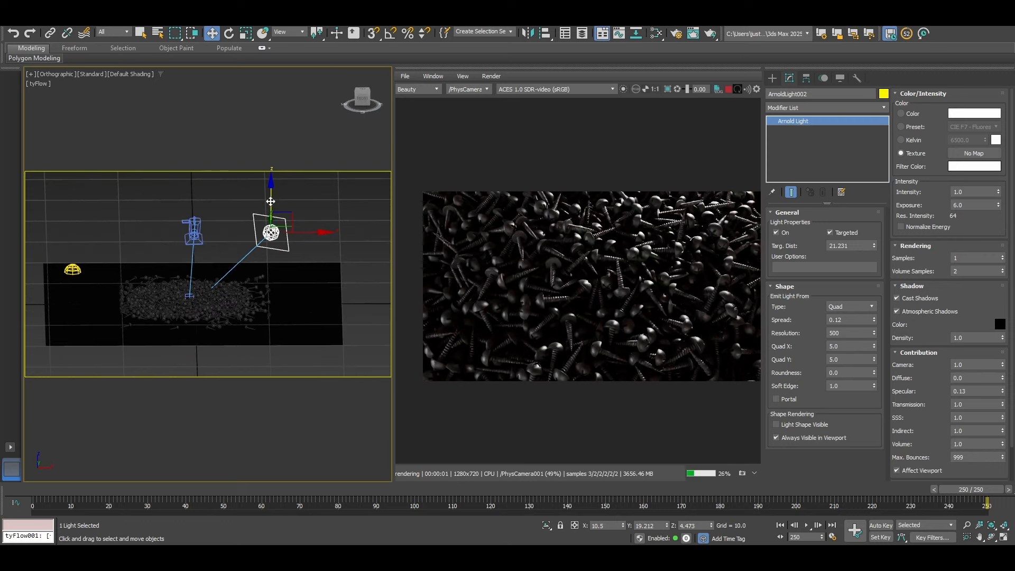
drag(271, 199, 273, 215)
alt+middle_drag(273, 216, 304, 198)
drag(300, 196, 300, 181)
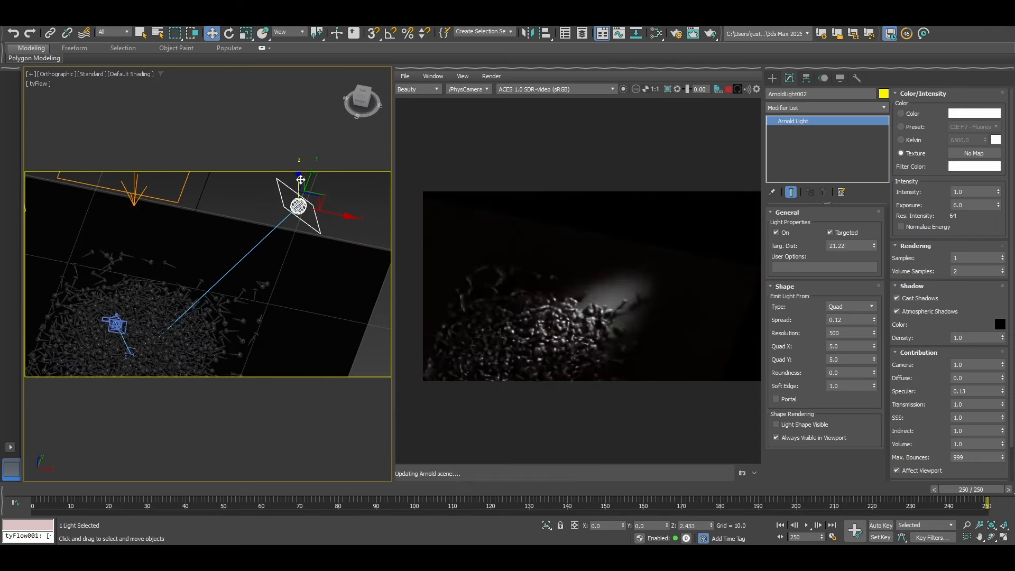
middle_drag(177, 337, 243, 281)
key(c)
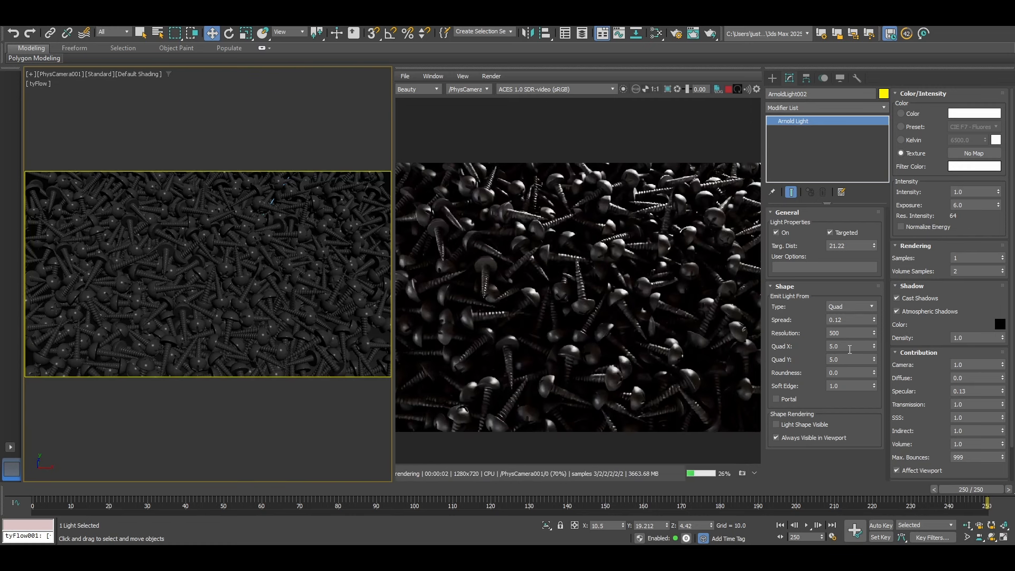
Set the quad light's spread to 0.03 and exposure to 6.9, and check the light falloff across the screw pile.
drag(874, 320, 874, 324)
drag(874, 324, 873, 323)
drag(999, 205, 999, 204)
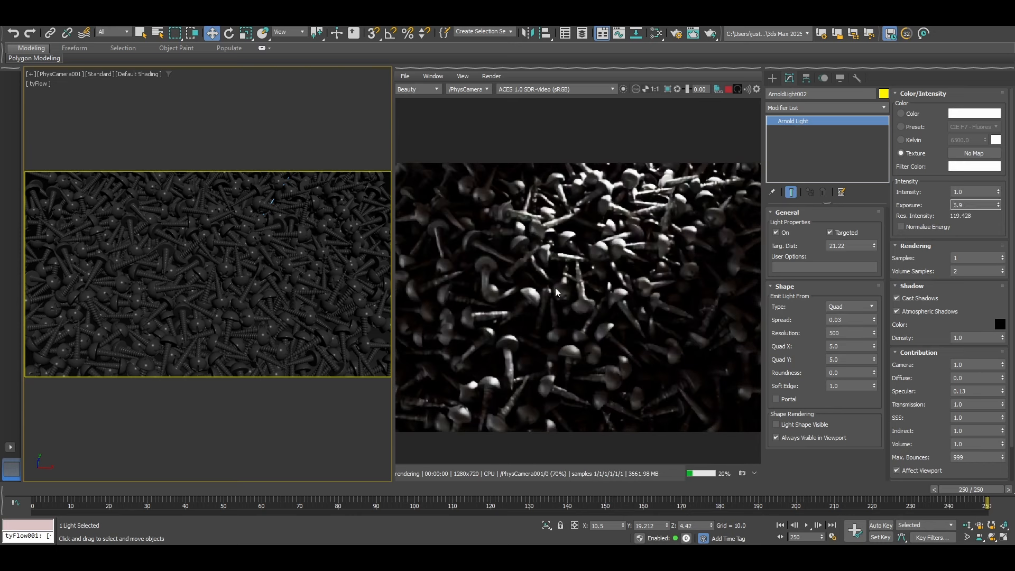
scroll(623, 256, down, 2)
middle_drag(569, 281, 660, 272)
middle_drag(196, 270, 63, 294)
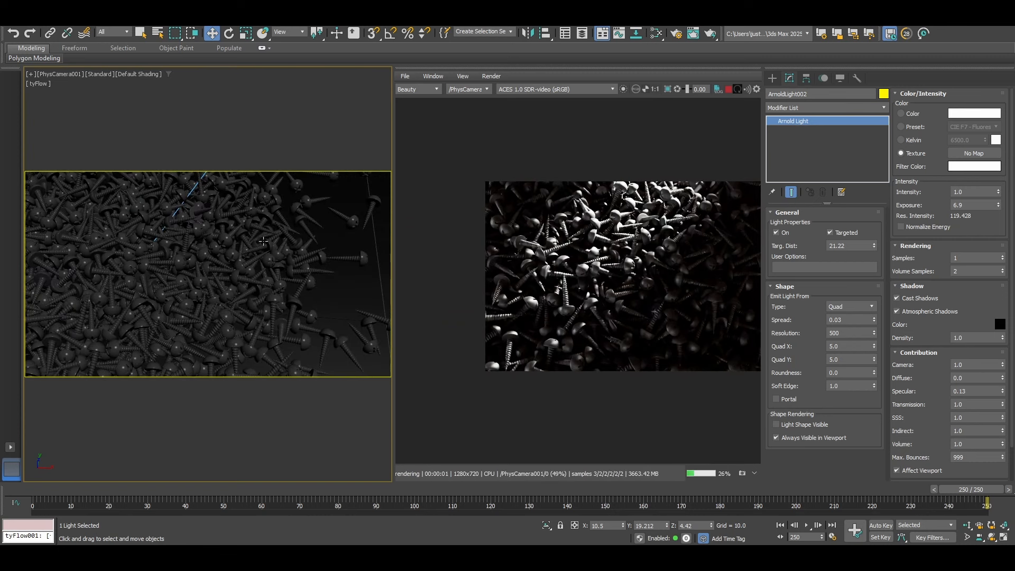
middle_drag(264, 241, 233, 241)
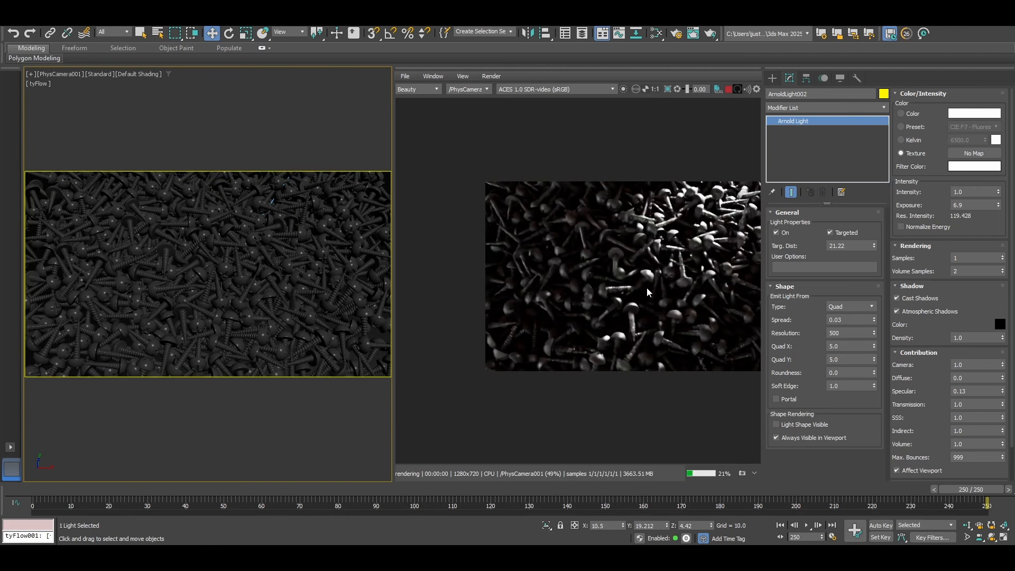
middle_drag(649, 292, 579, 308)
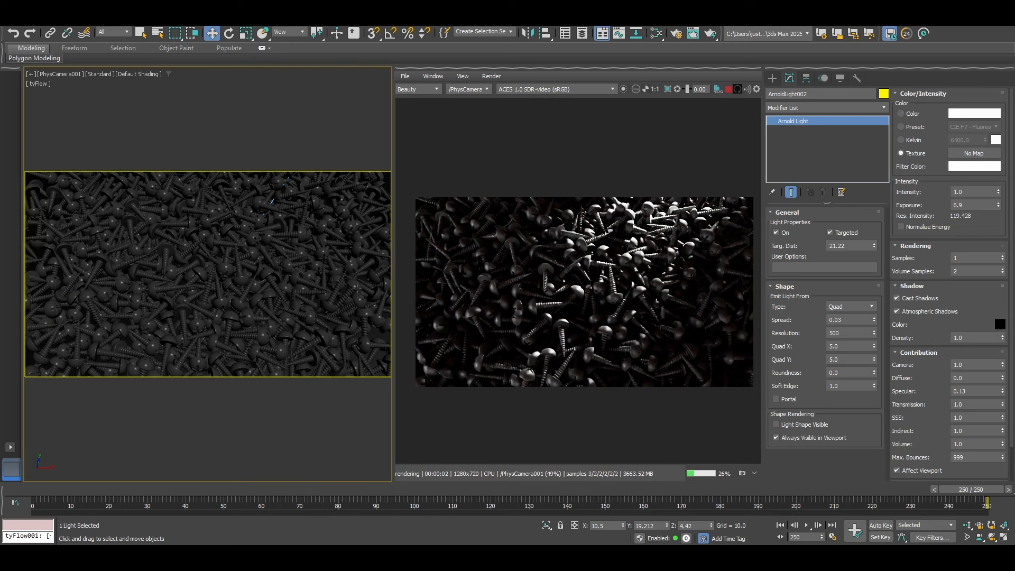
Show the four-viewport layout, set the light's Quad X and Quad Y to 8, and inspect the rendered screws up close.
key(alt+w)
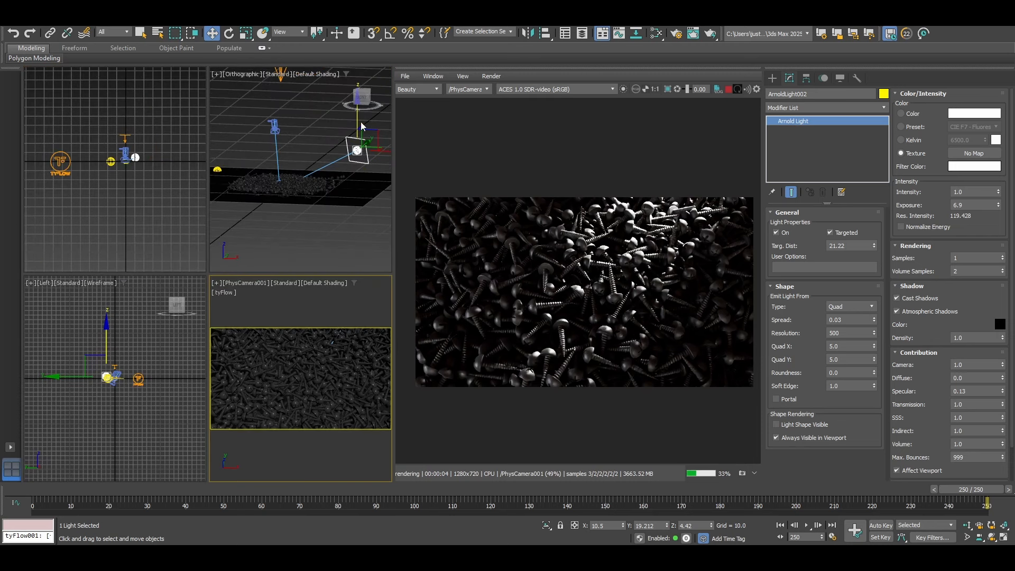
double_click(864, 346)
text(8)
key(Tab)
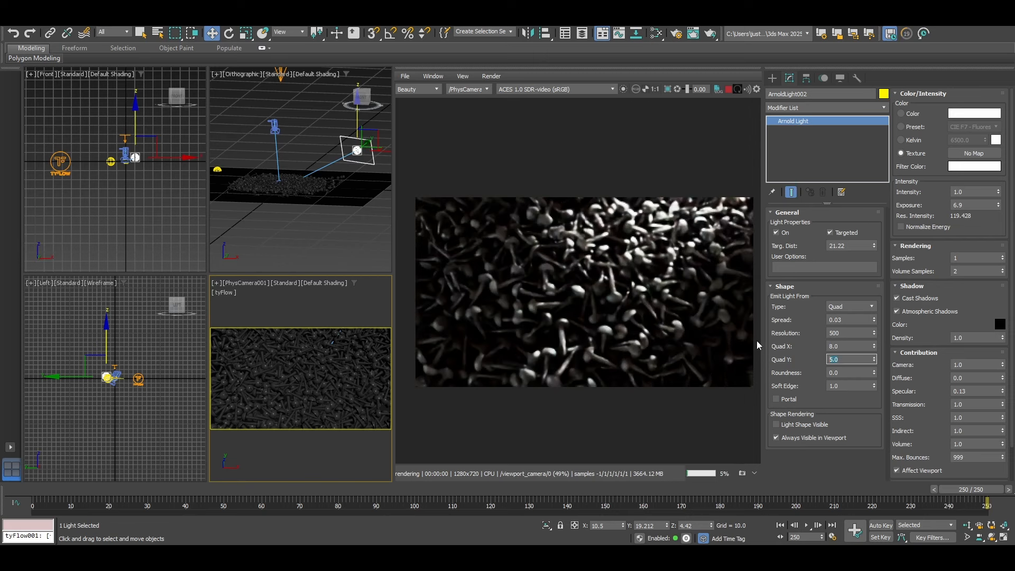
text(8)
key(Return)
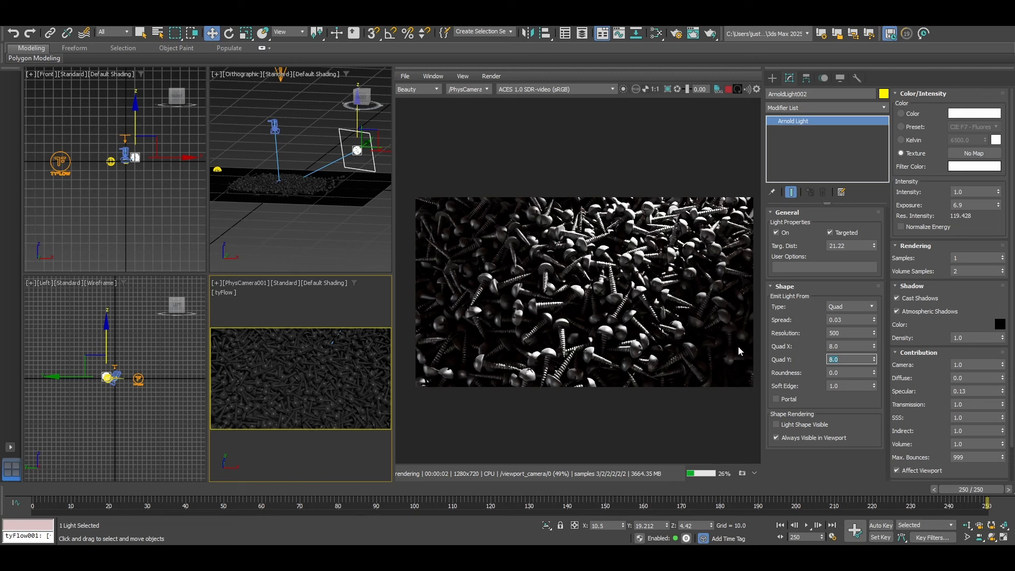
scroll(628, 266, up, 2)
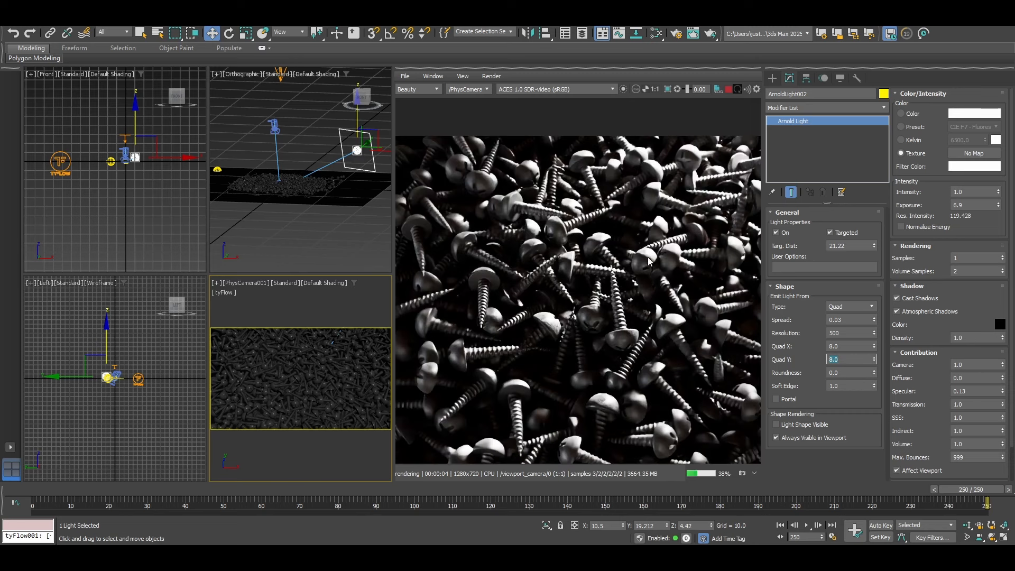
scroll(589, 285, up, 2)
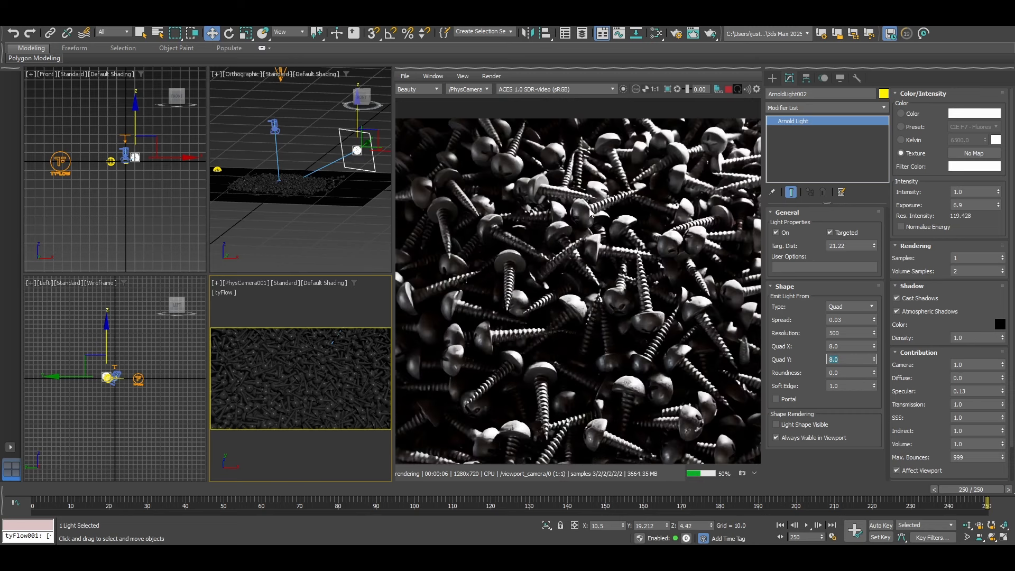
scroll(596, 299, down, 1)
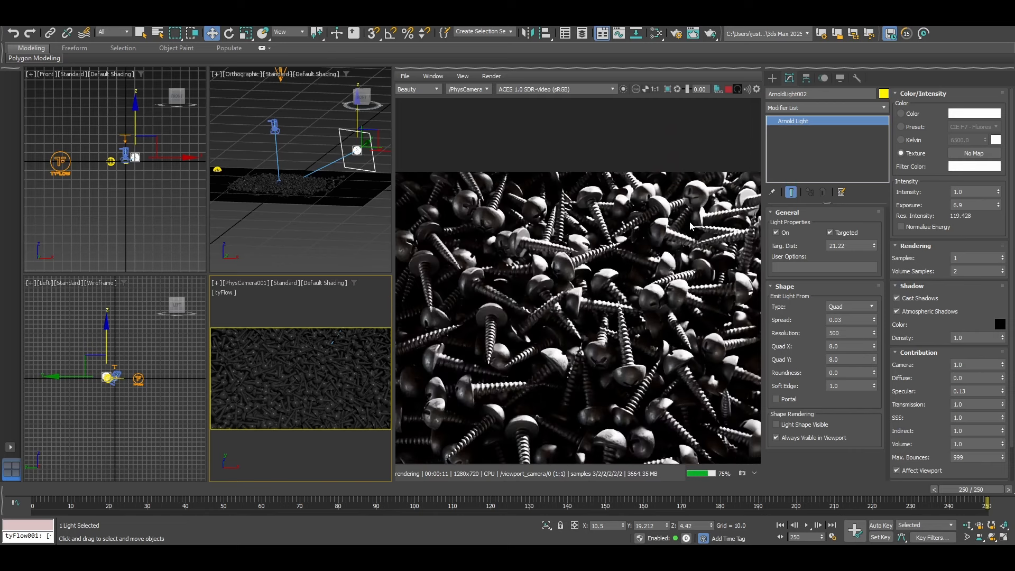
scroll(513, 277, up, 1)
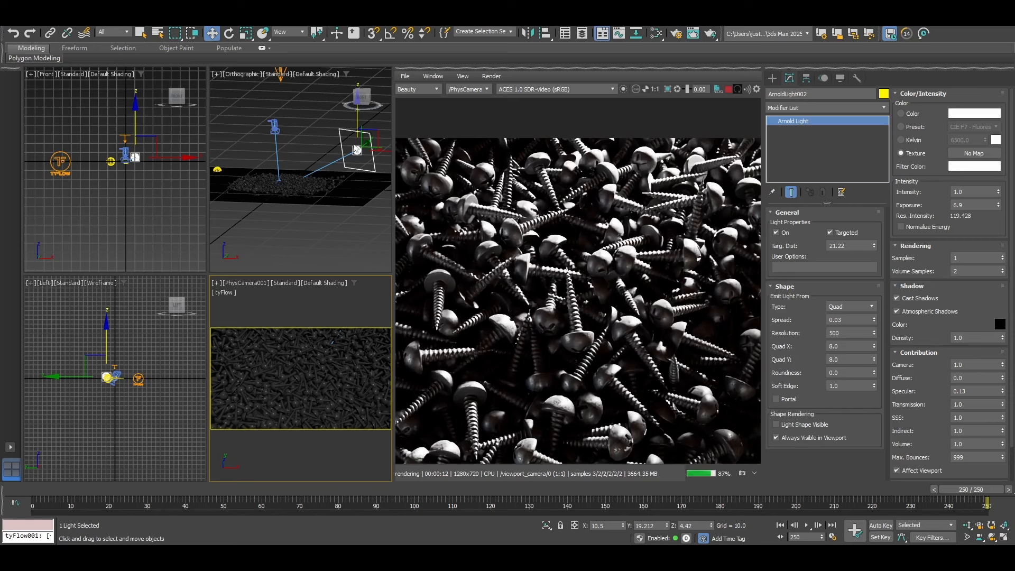
Set the quad light's exposure to 3.0.
click(356, 149)
drag(971, 206, 804, 199)
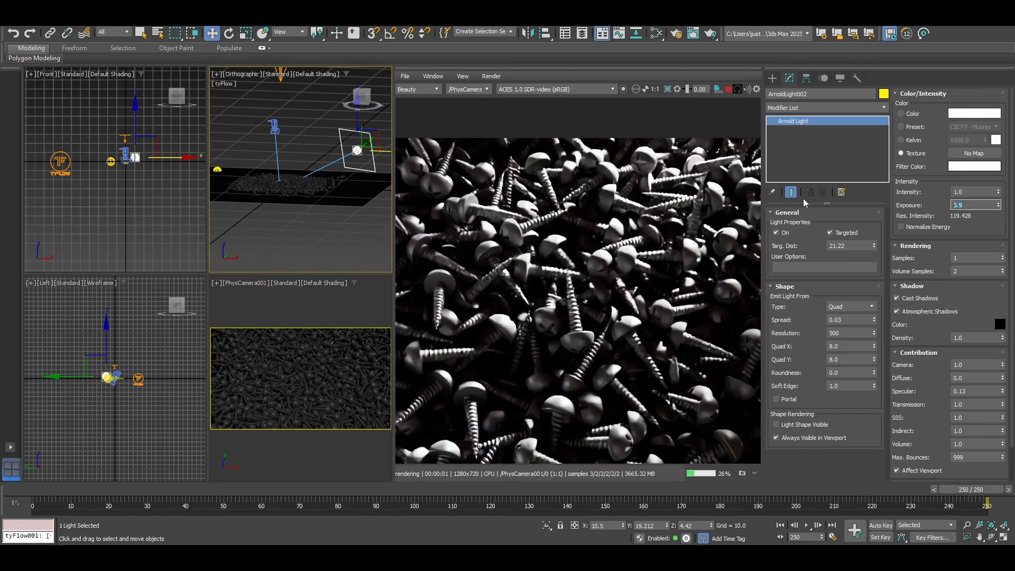
text(3)
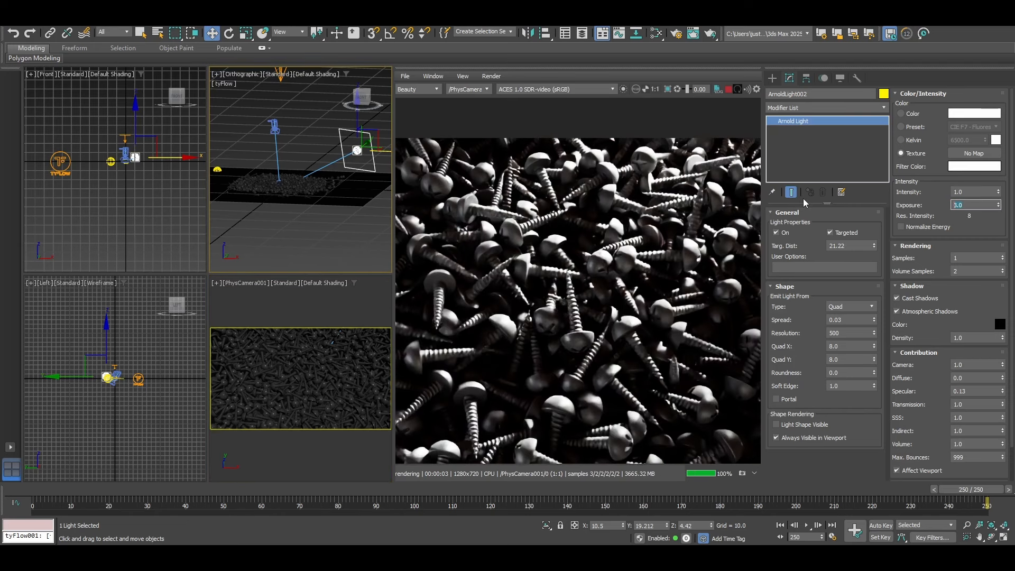
key(Return)
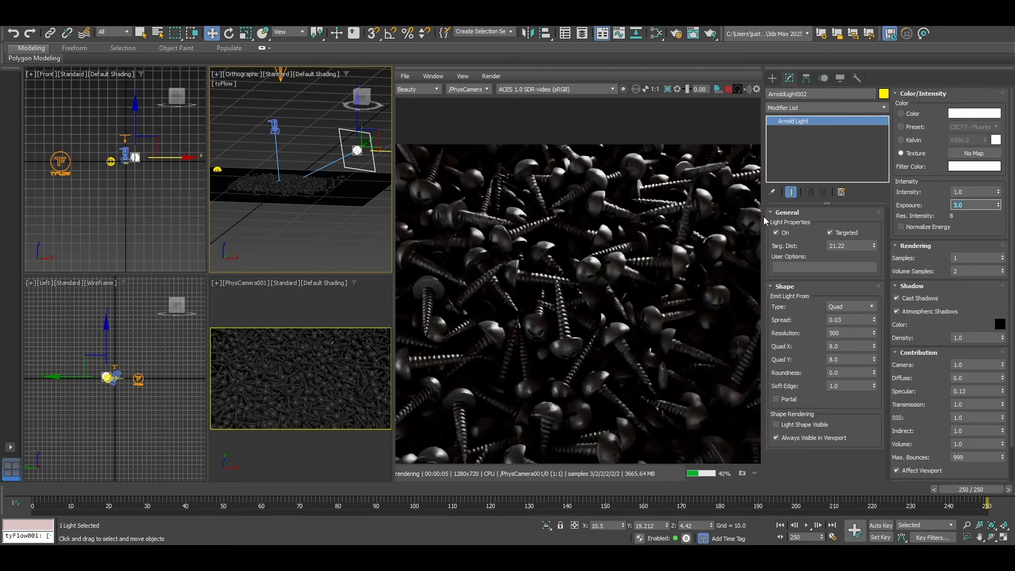
Enable Normalize Energy for the quad light and raise its intensity to 40.1.
click(901, 227)
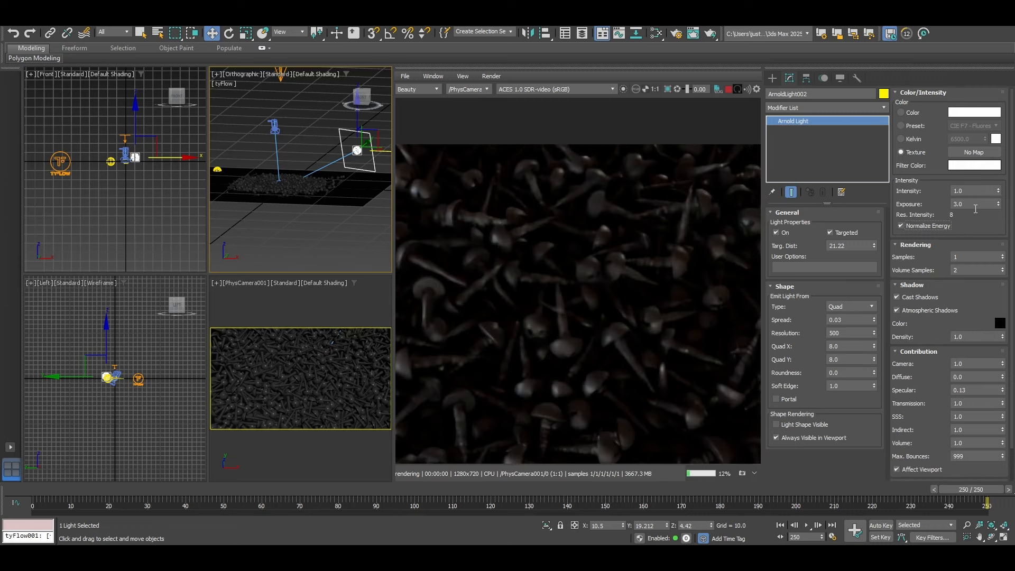
text(1)
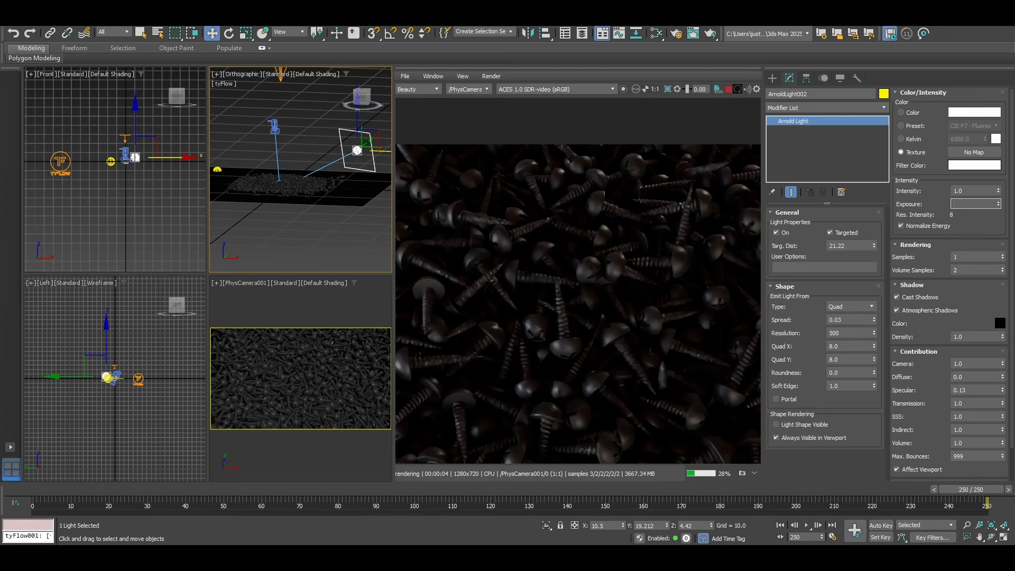
drag(998, 191, 19, 95)
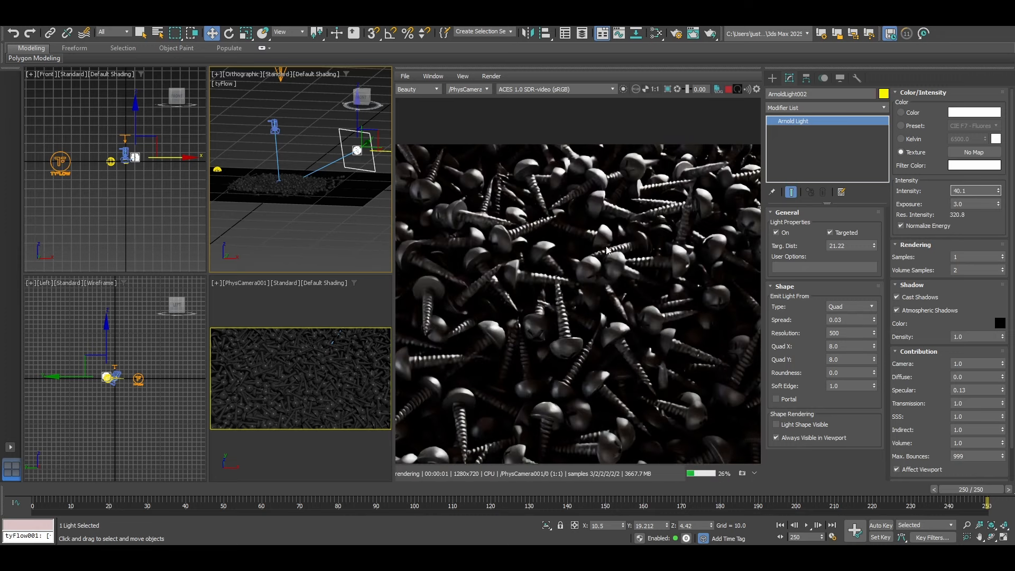
Raise the quad light higher above the screw pile, to a Z position of about 7.06.
scroll(585, 287, down, 3)
scroll(584, 271, up, 3)
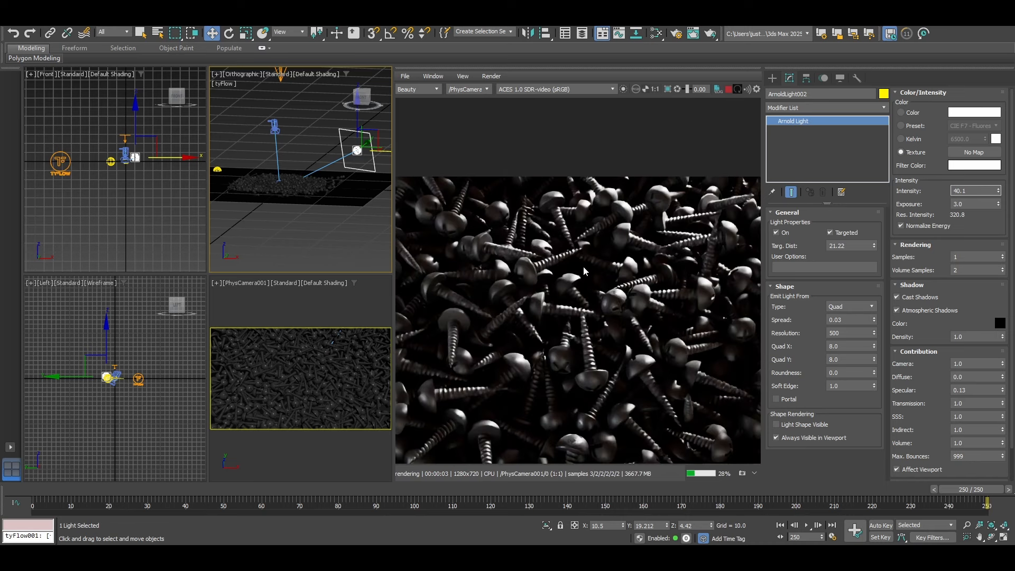
drag(360, 124, 362, 110)
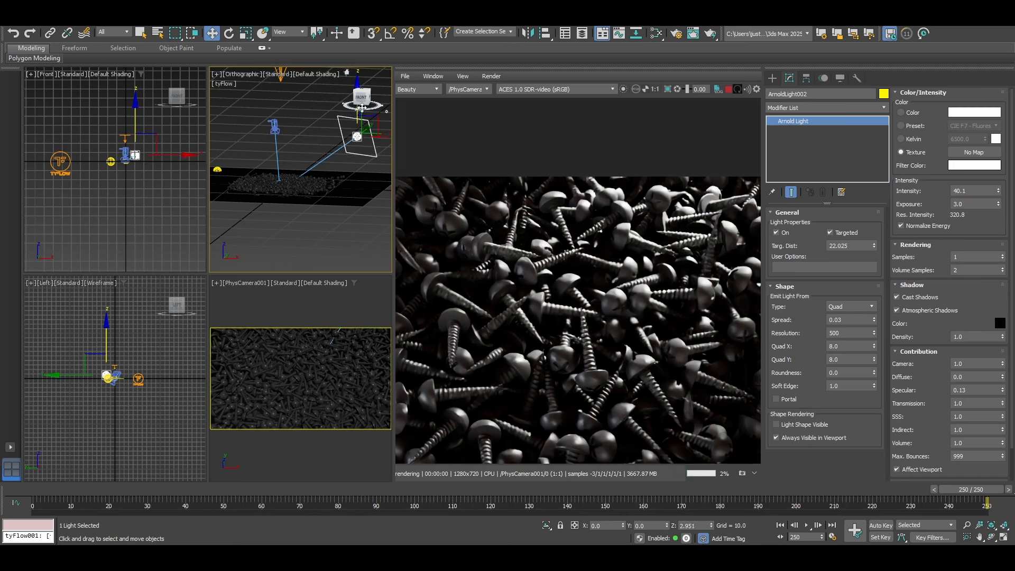
Set the quad light's intensity to 1.0.
drag(987, 191, 836, 206)
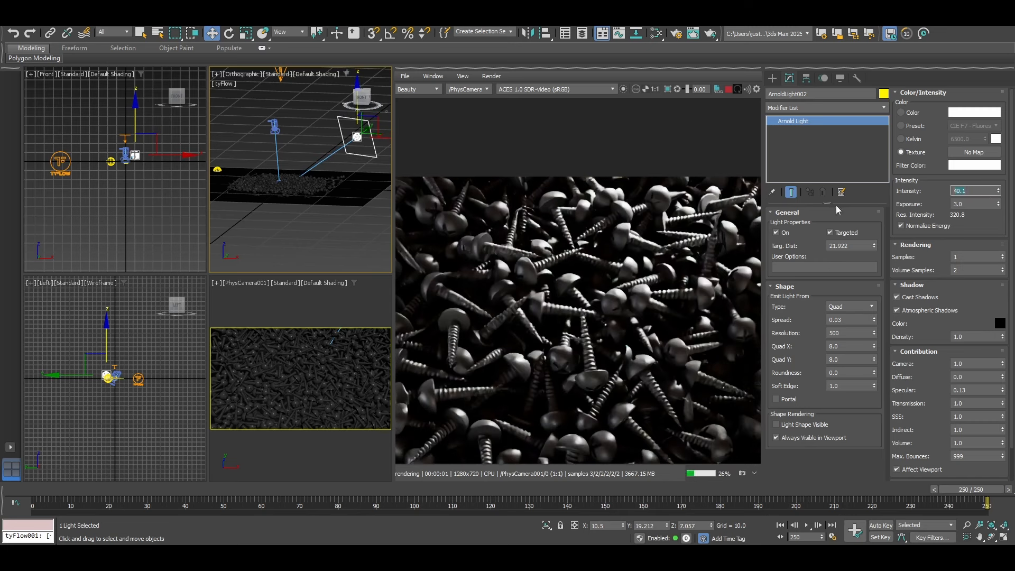
key(BackSpace)
text(1)
key(Return)
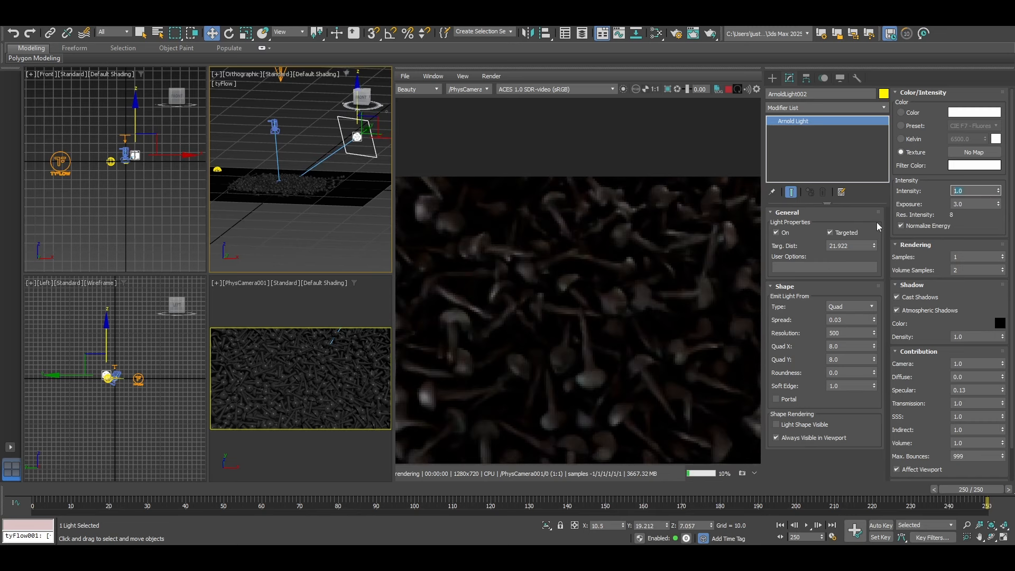
Turn off Normalize Energy for the quad light and set its exposure to 5.0.
click(901, 226)
drag(972, 204, 848, 213)
text(5)
key(Return)
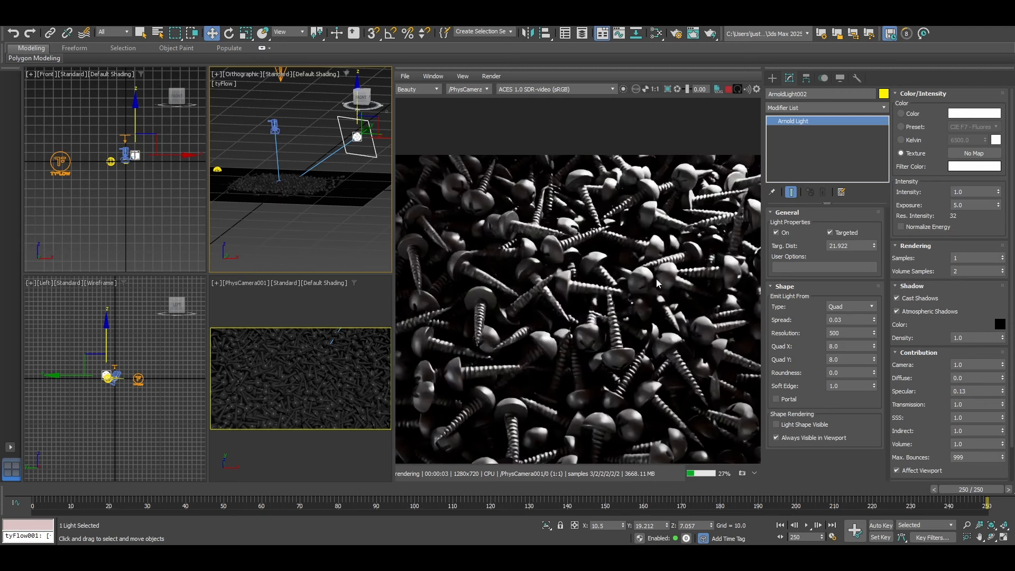
scroll(655, 278, down, 2)
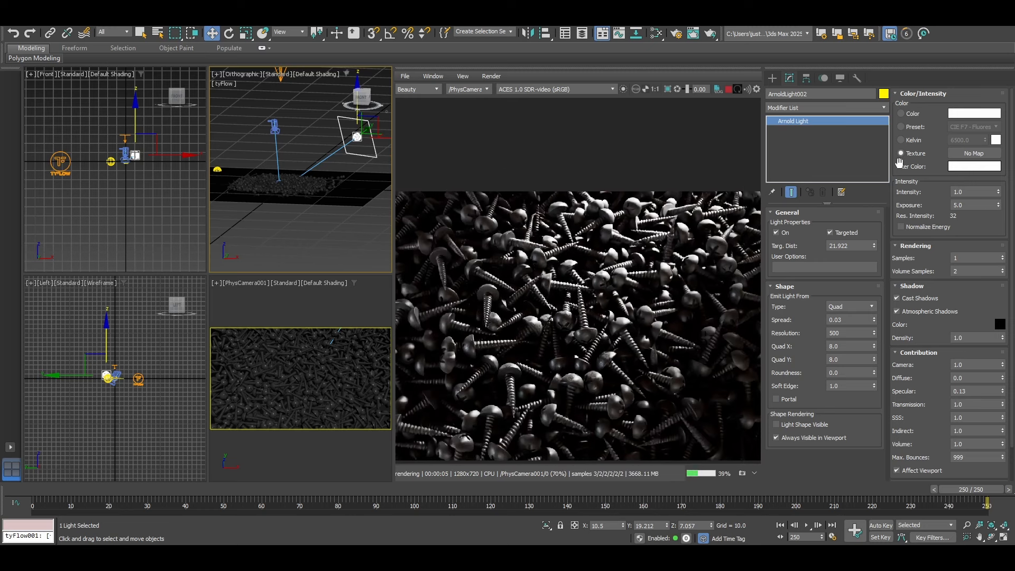
Switch the quad light's color to Kelvin temperature and set it to 5000.
click(901, 140)
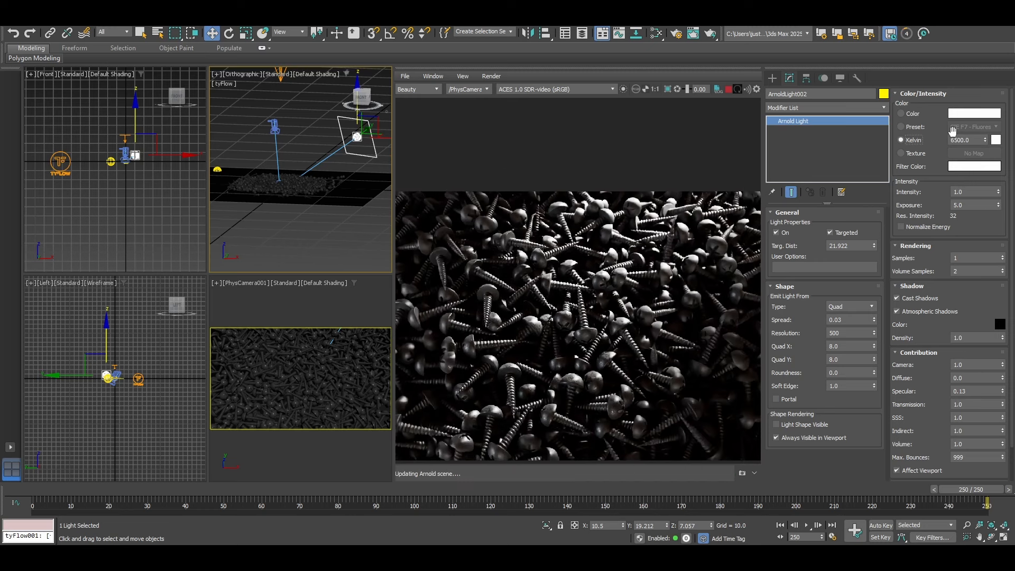
text(5000)
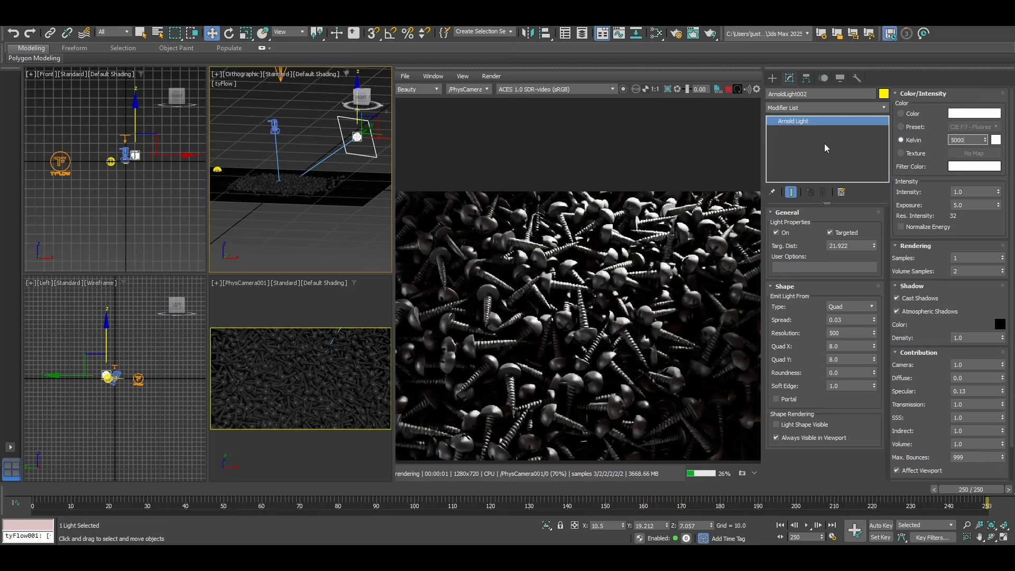
key(Return)
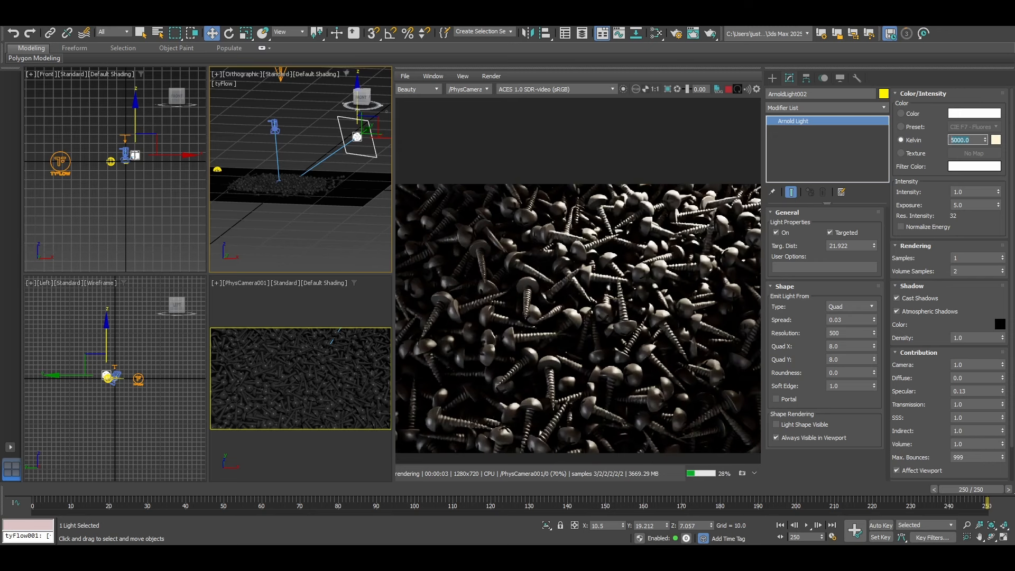
key(Escape)
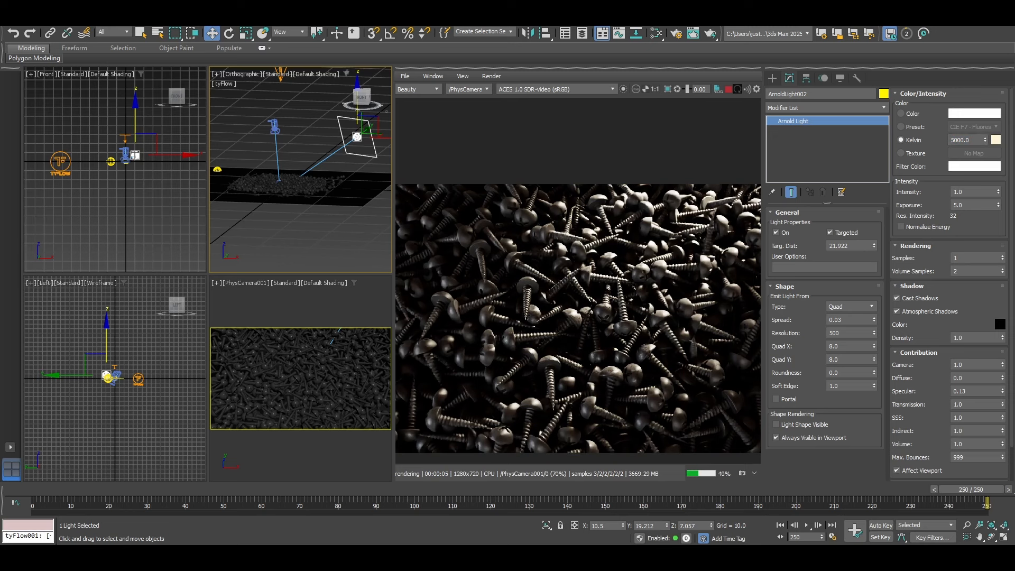
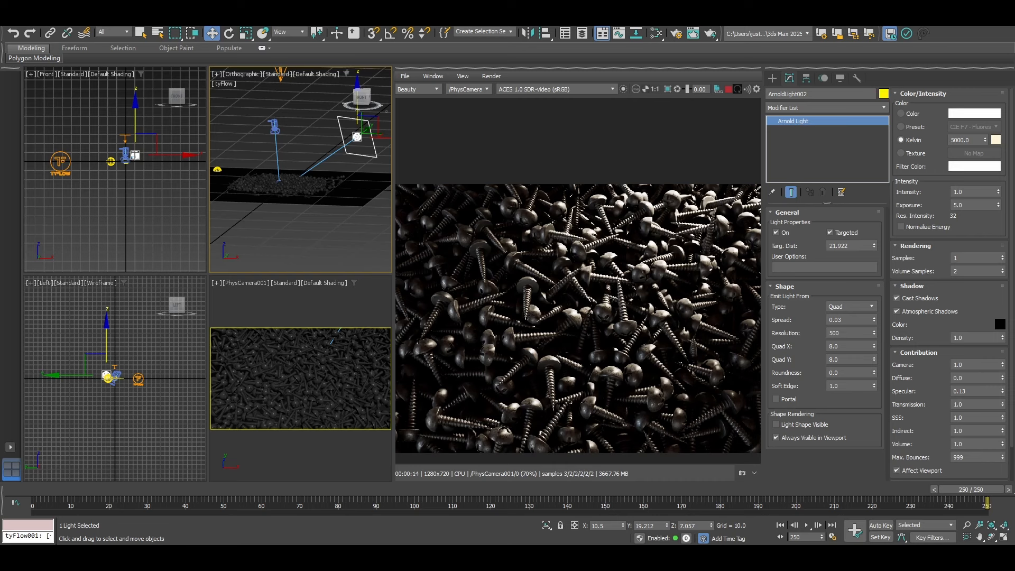
Examine the warmer light's color and highlights on the rendered screws, both close up and across the pile.
scroll(608, 306, up, 2)
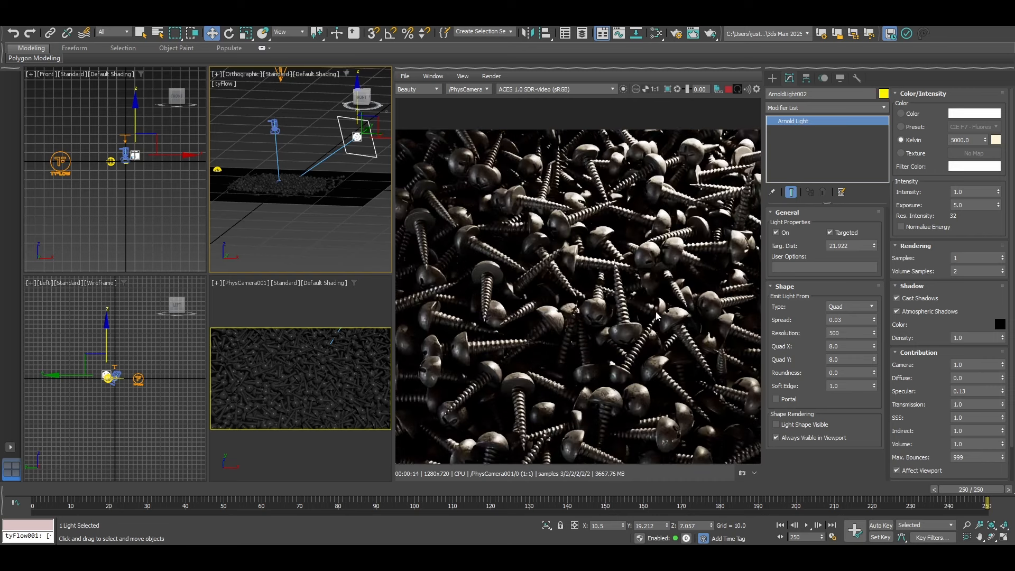
scroll(567, 315, up, 2)
scroll(567, 315, down, 4)
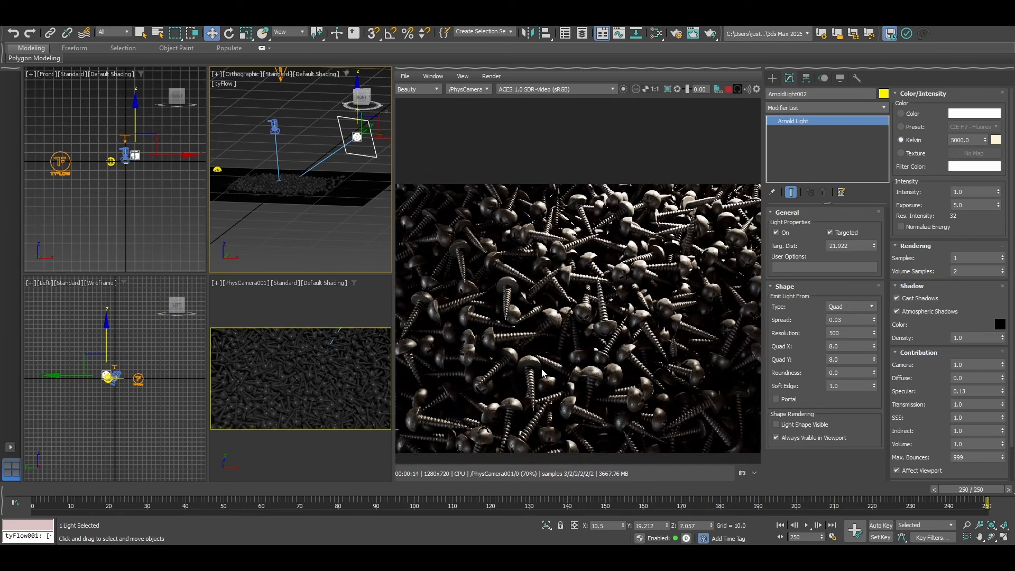
scroll(541, 373, up, 1)
middle_drag(718, 321, 628, 430)
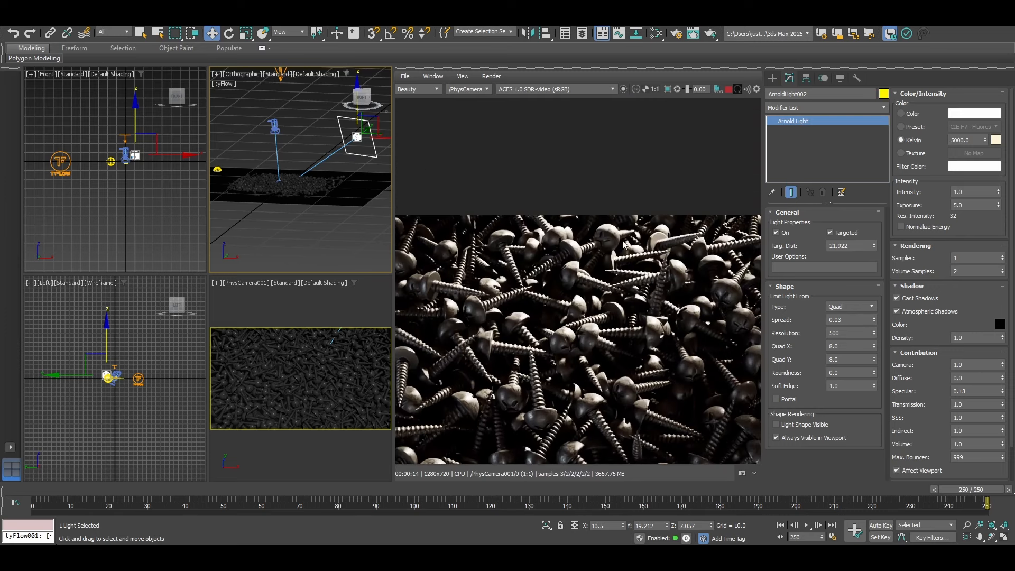
scroll(626, 243, up, 1)
scroll(601, 265, down, 1)
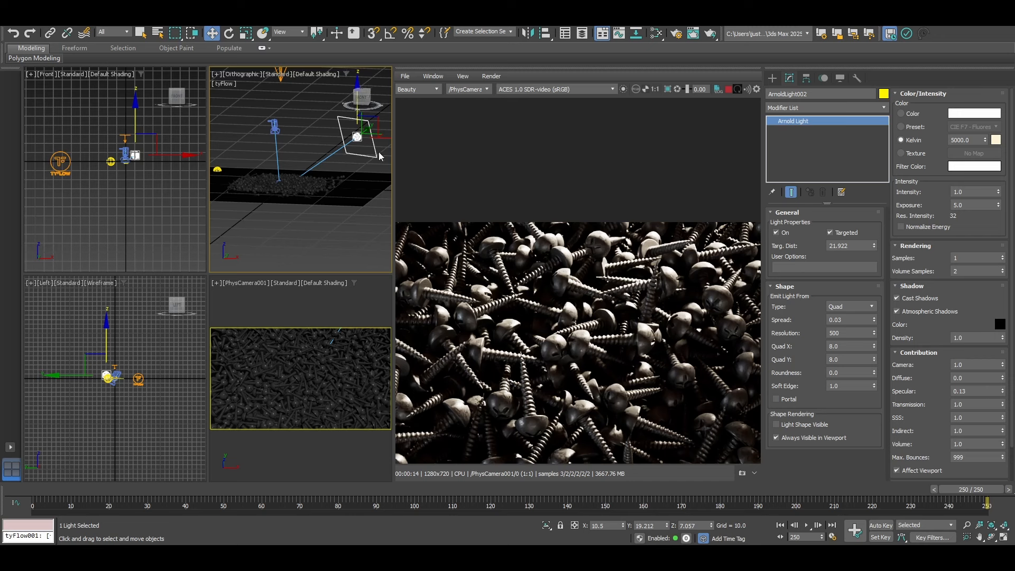
Set the quad light's Diffuse contribution to 1.0 and check the shading on the rendered screws.
click(364, 143)
click(343, 140)
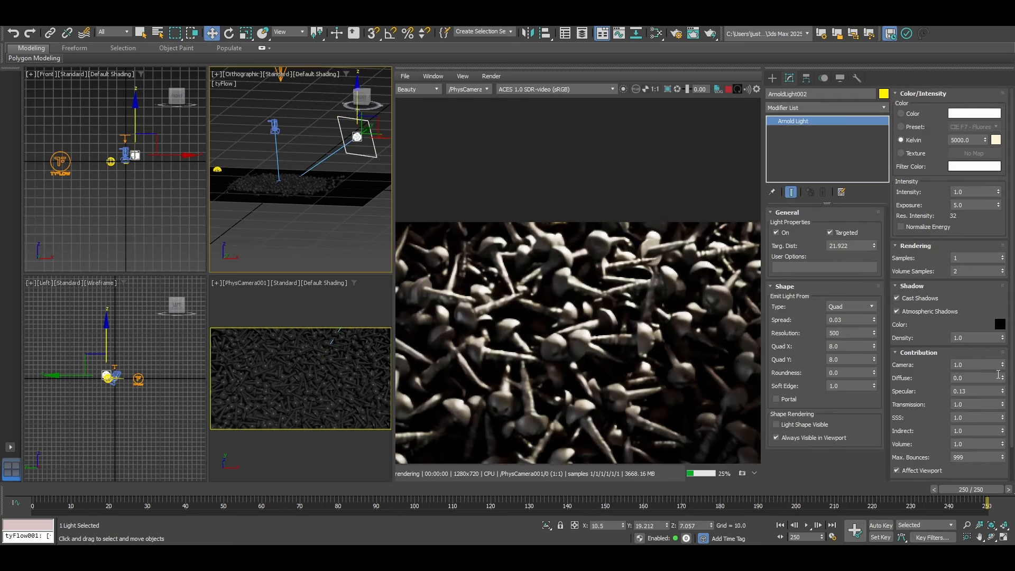
drag(1002, 377, 23, 280)
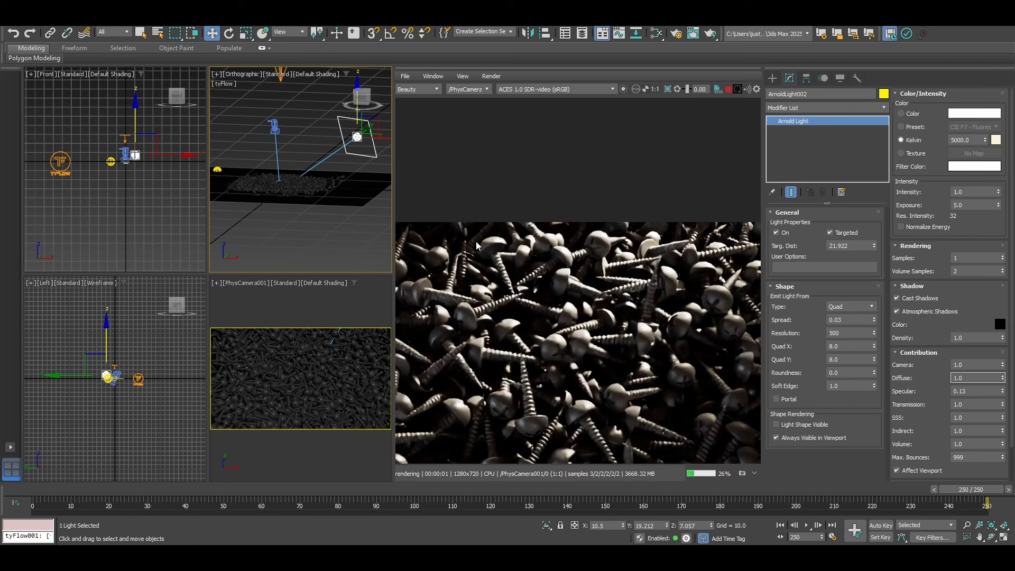
scroll(605, 308, up, 3)
scroll(635, 354, down, 3)
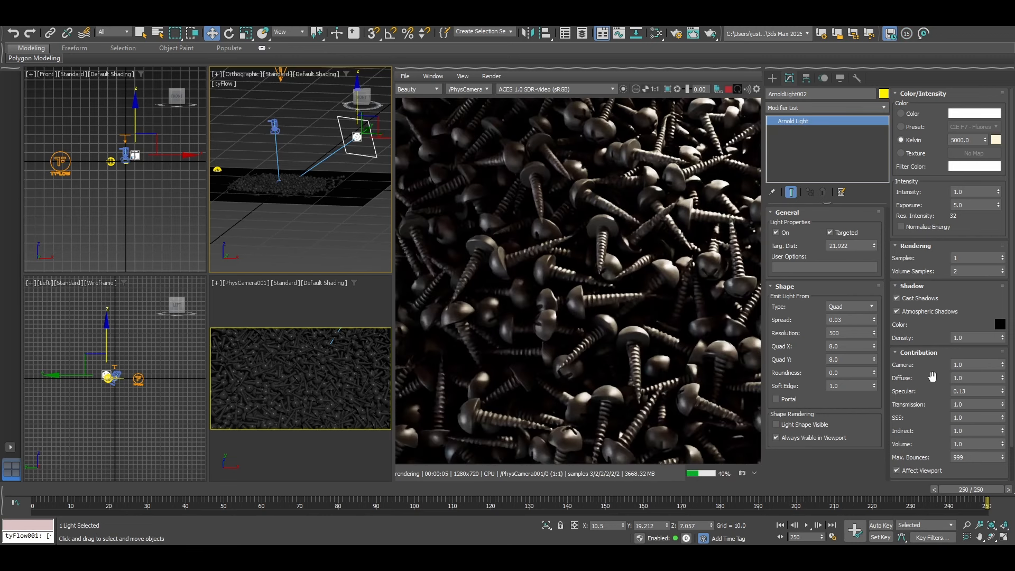
Set the quad light's Specular contribution to 0.3 and inspect the highlights on the screw heads and threads.
drag(1002, 391, 15, 351)
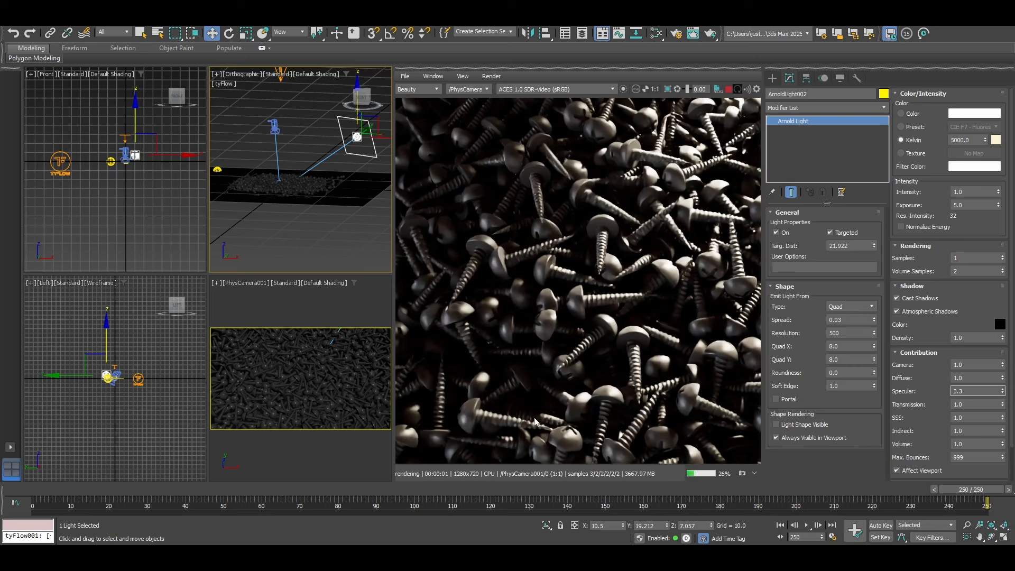
scroll(575, 283, down, 2)
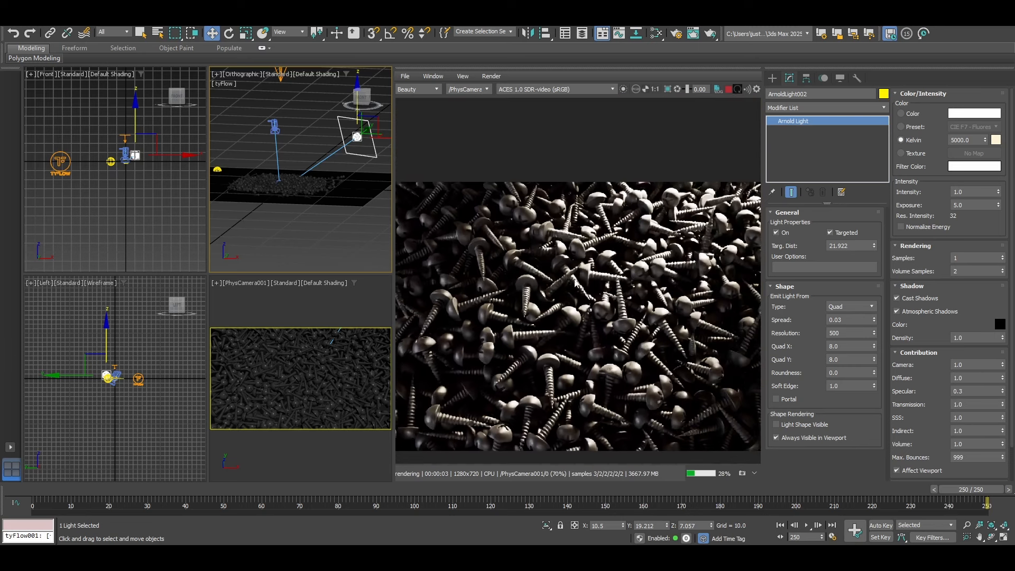
scroll(576, 284, up, 2)
scroll(661, 186, up, 4)
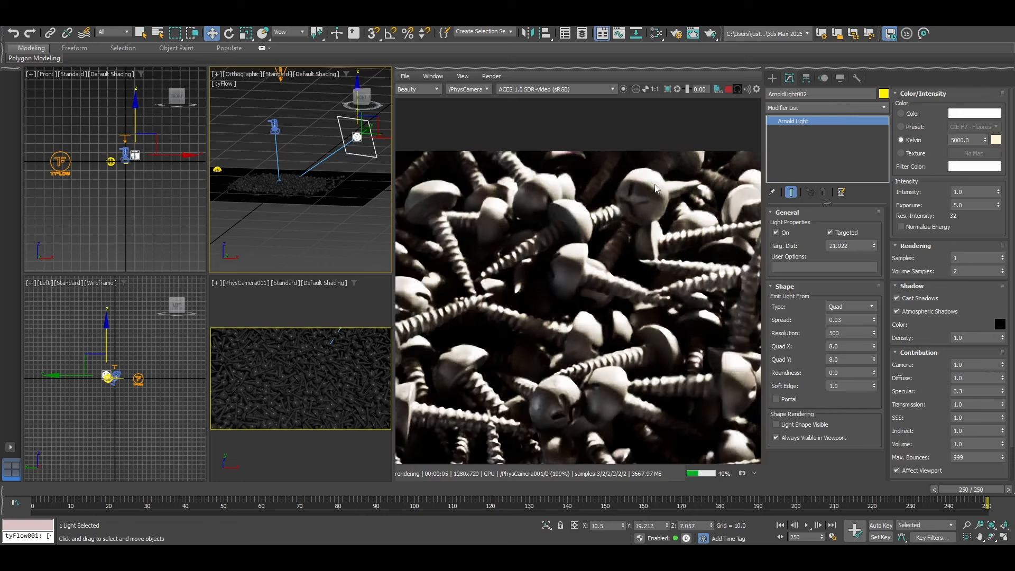
scroll(635, 188, down, 4)
scroll(593, 313, down, 2)
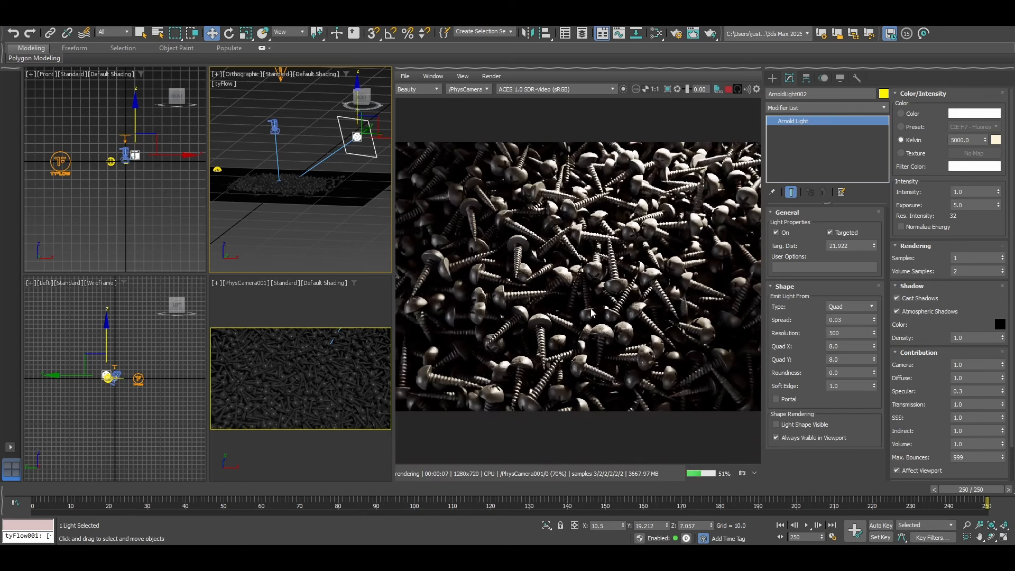
scroll(506, 261, up, 2)
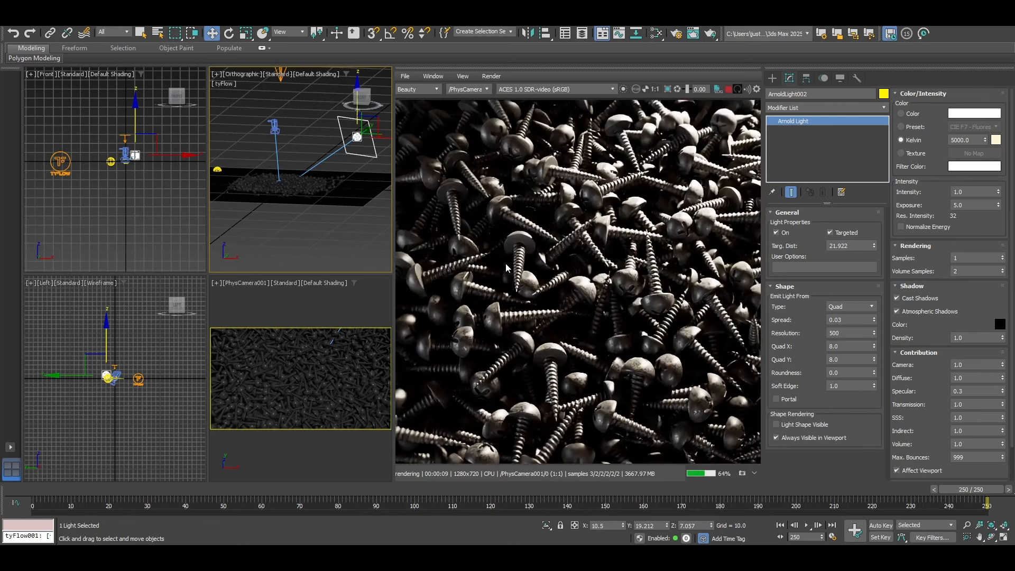
scroll(550, 327, up, 2)
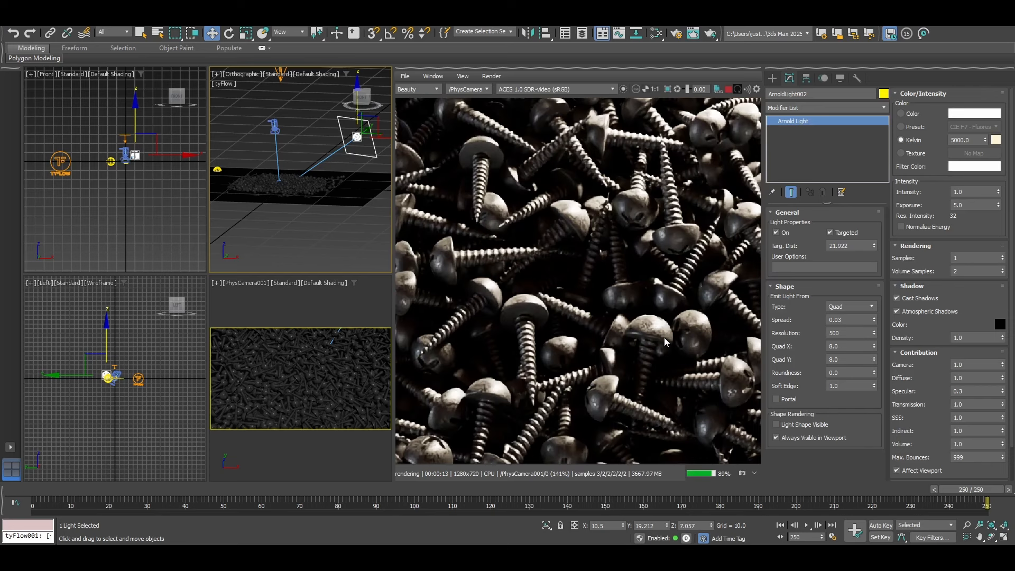
scroll(613, 405, down, 2)
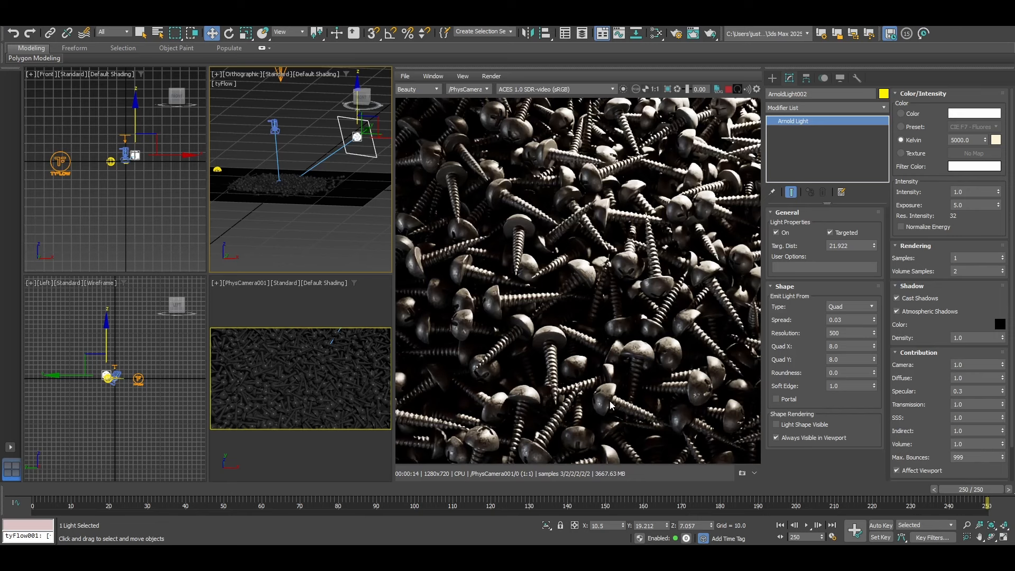
scroll(614, 370, down, 2)
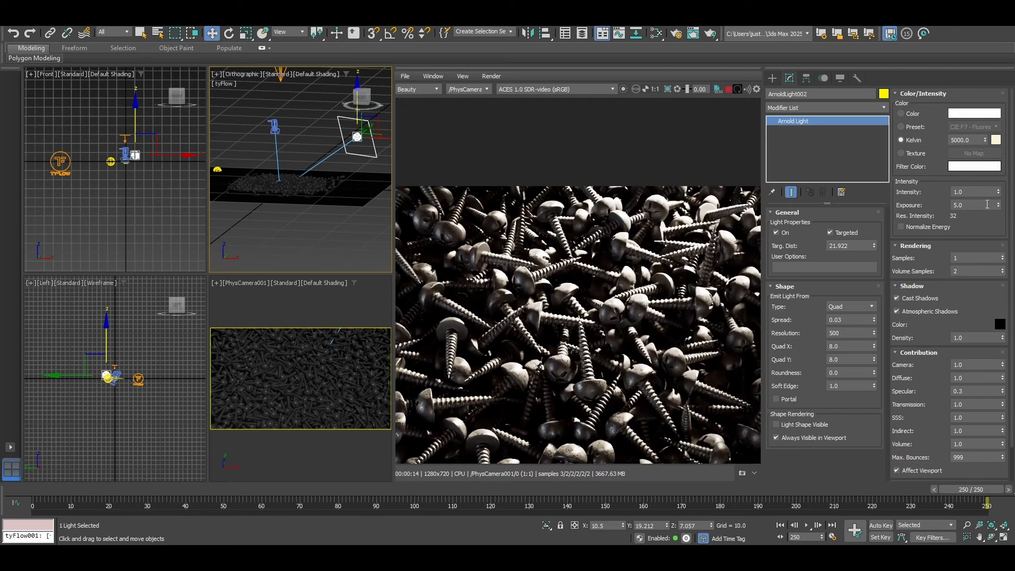
Set the quad light's spread to 0.11.
double_click(973, 377)
click(952, 392)
drag(875, 322, 875, 317)
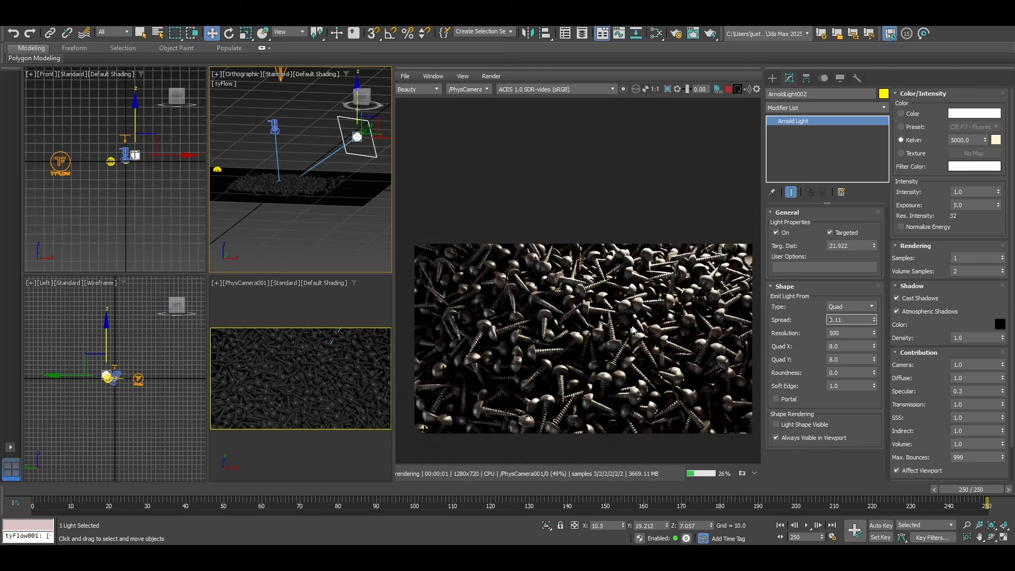
Examine the shadow softness and surface detail of the rendered screws up close across the pile.
scroll(650, 317, up, 2)
middle_drag(662, 325, 572, 327)
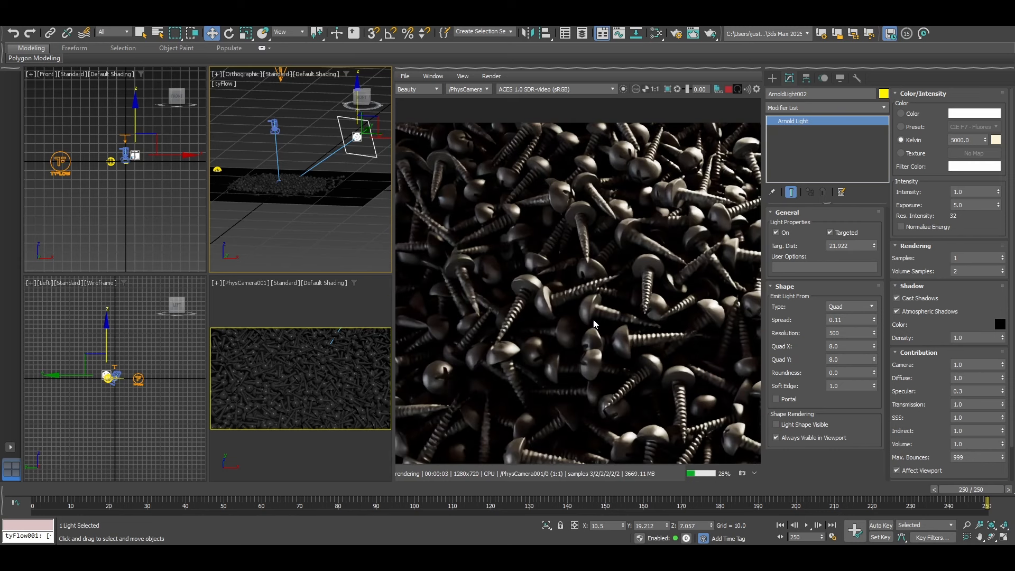
middle_drag(573, 250, 513, 331)
scroll(697, 233, up, 1)
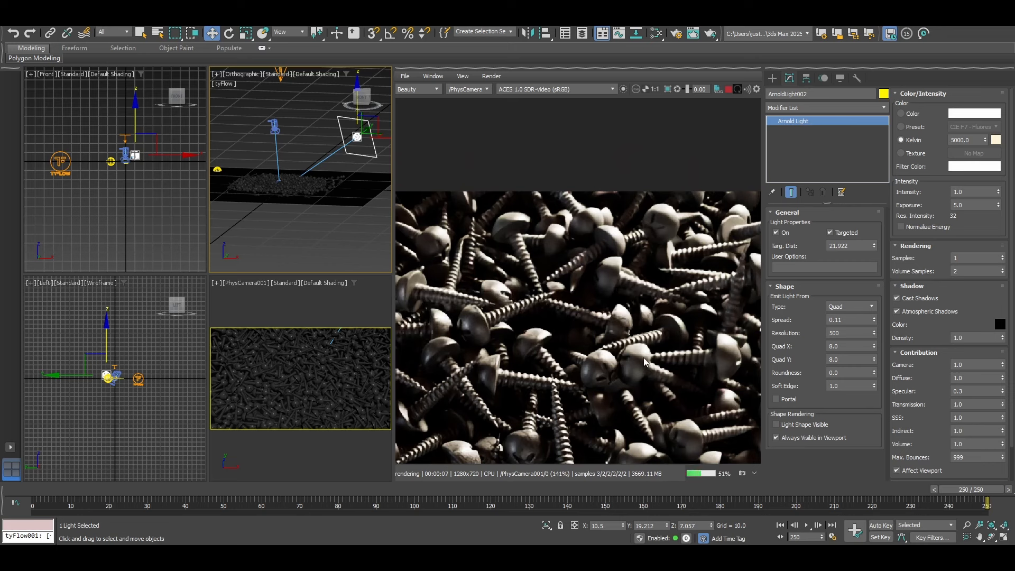
scroll(642, 358, up, 2)
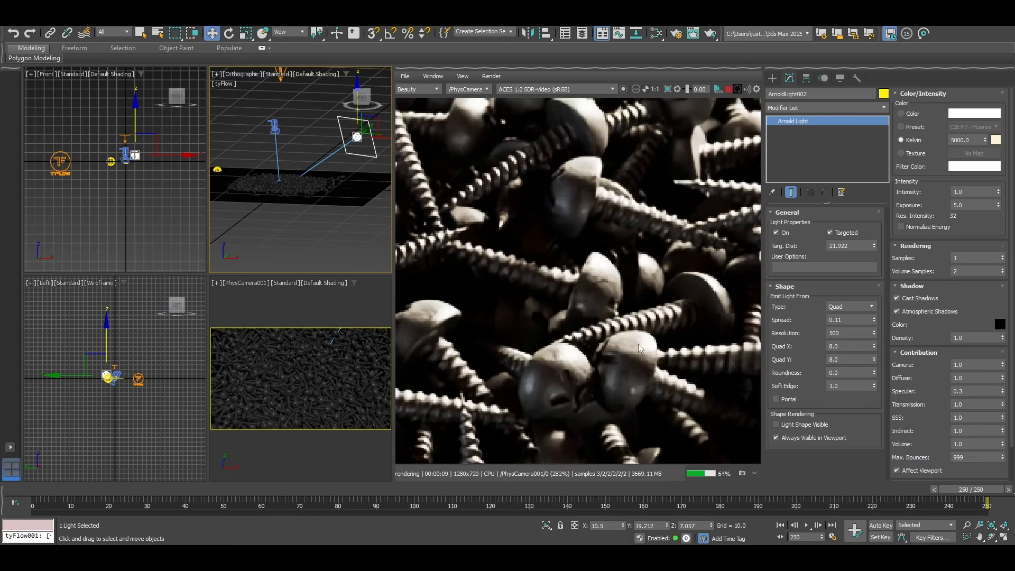
scroll(520, 306, down, 1)
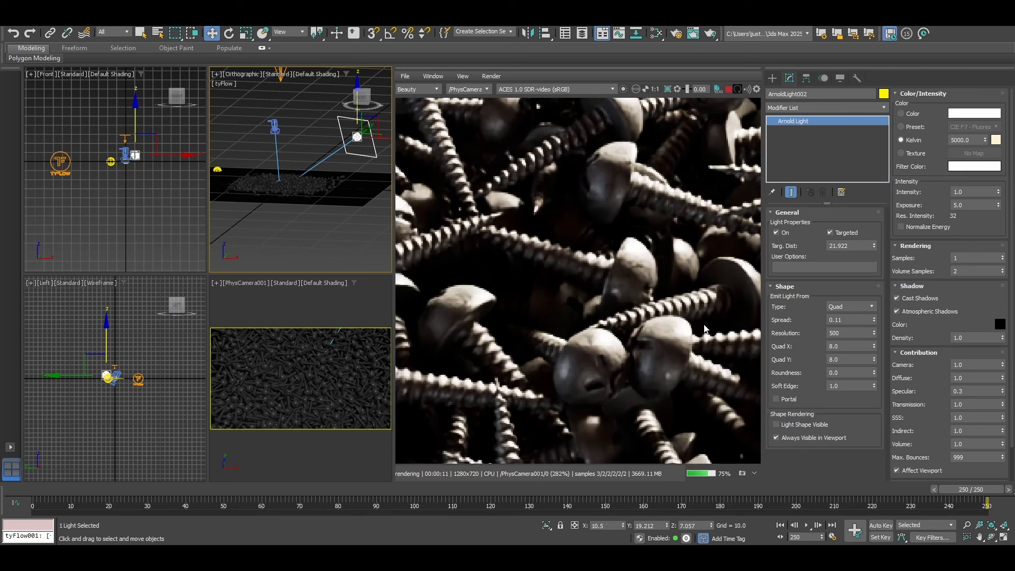
middle_drag(500, 180, 519, 287)
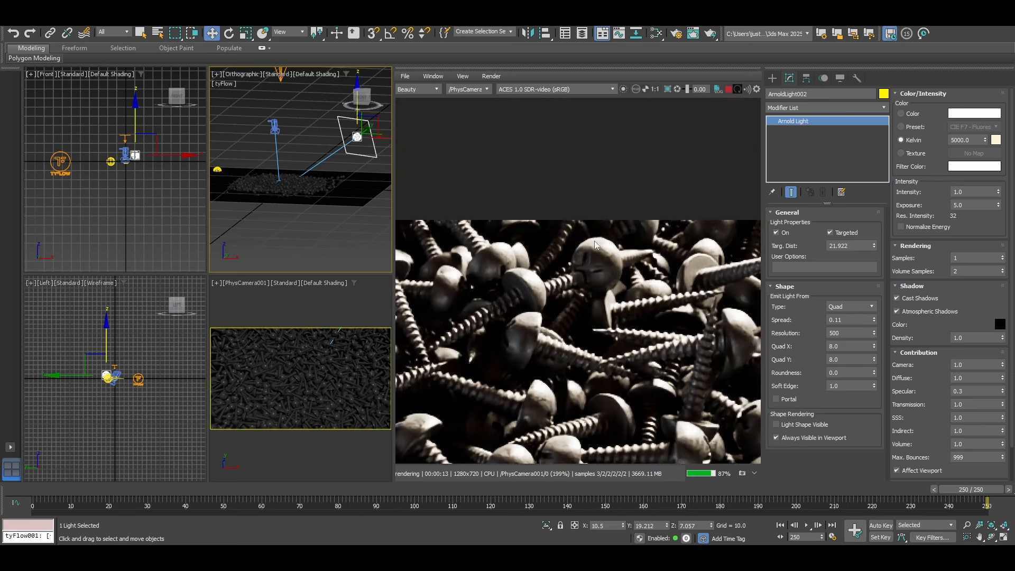
middle_drag(679, 295, 507, 272)
middle_drag(653, 284, 582, 280)
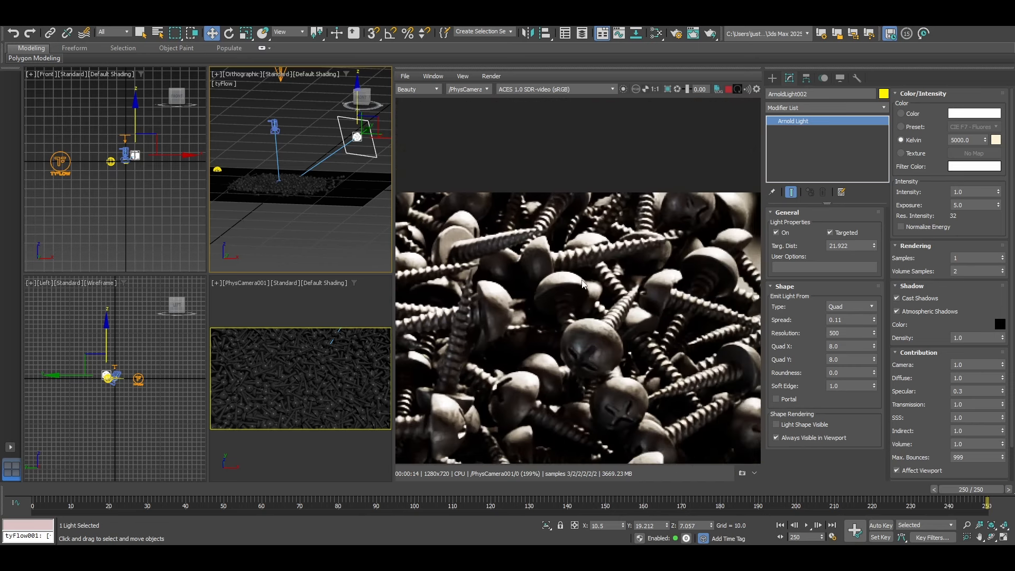
scroll(627, 290, down, 1)
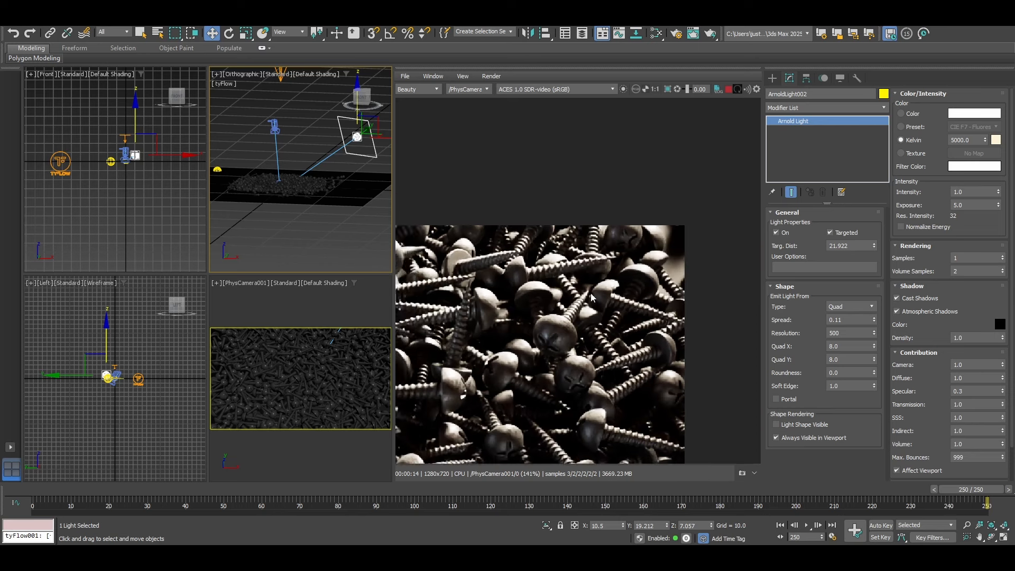
scroll(592, 298, up, 1)
scroll(606, 316, up, 1)
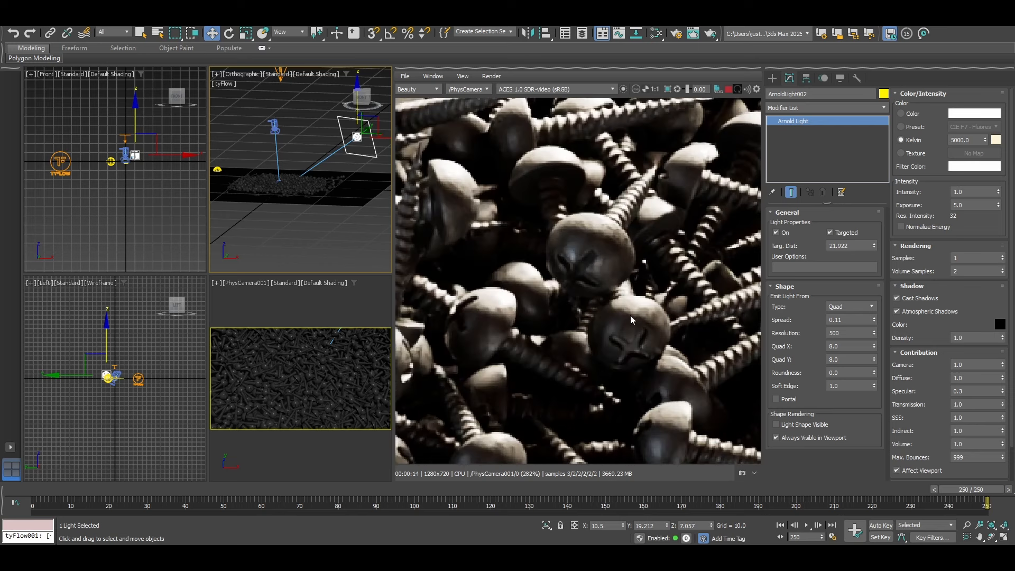
Review the overall framing and lighting contrast of the rendered screw pile at several magnifications.
scroll(631, 317, down, 4)
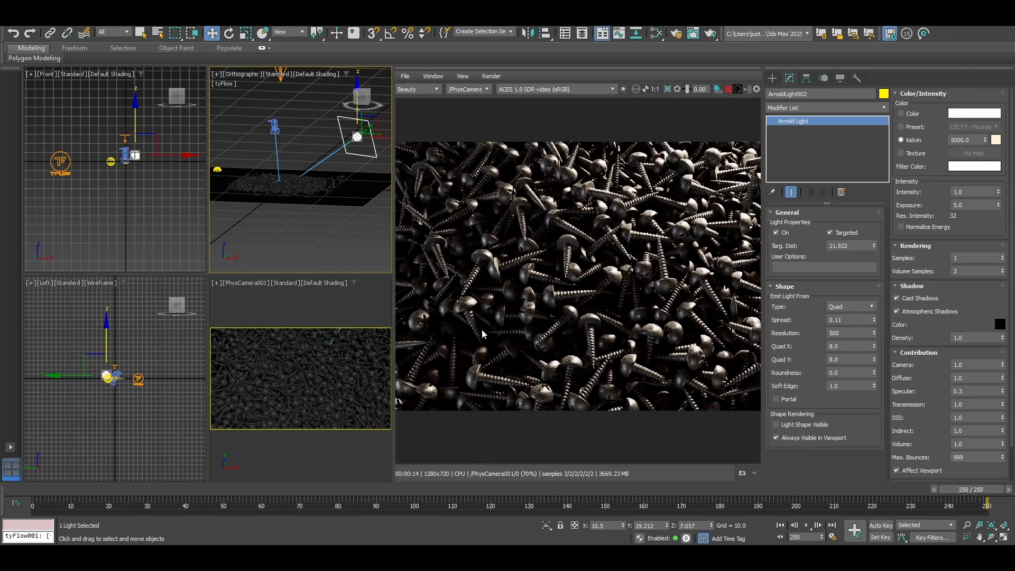
scroll(481, 329, up, 2)
scroll(591, 318, down, 1)
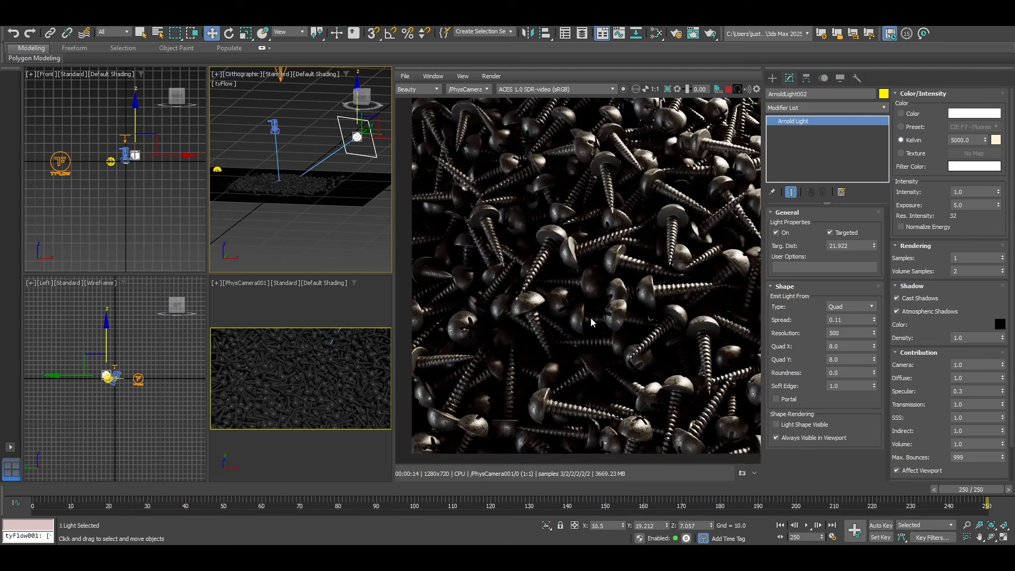
scroll(613, 316, down, 1)
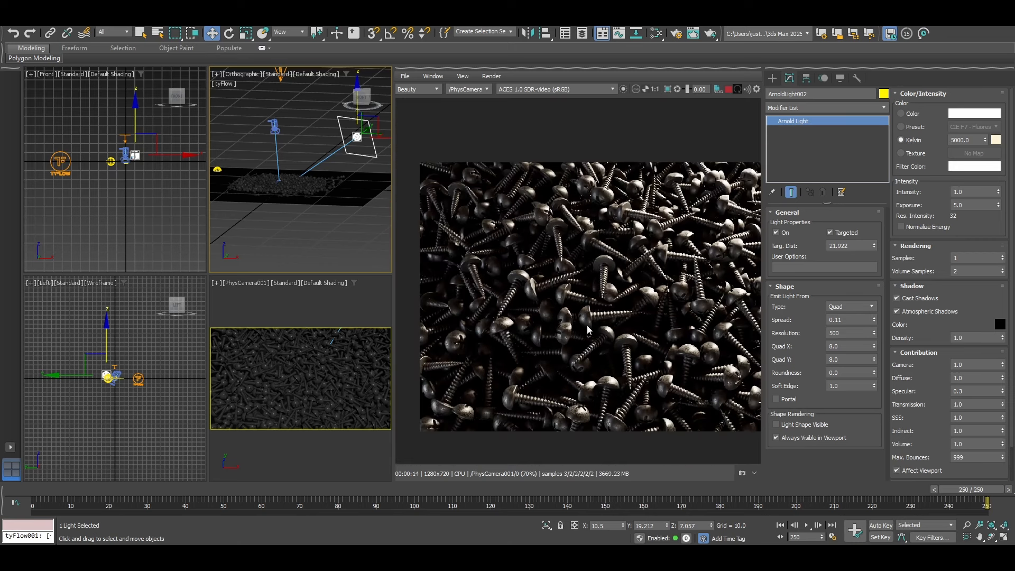
scroll(587, 325, down, 1)
scroll(600, 320, up, 2)
middle_drag(509, 326, 524, 319)
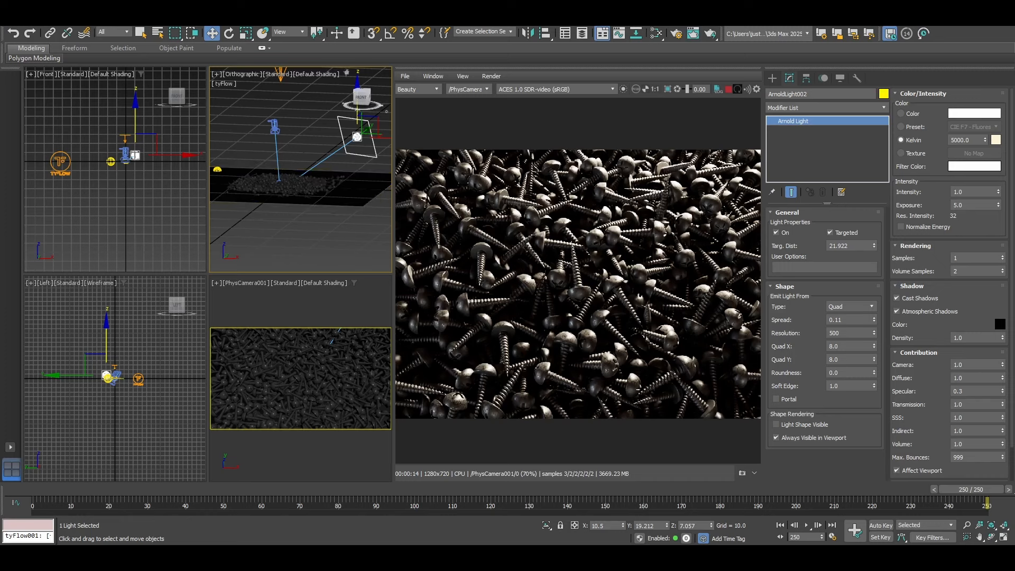
Open the Arnold render settings and expand the Environment, Background & Atmosphere options.
click(312, 18)
click(329, 68)
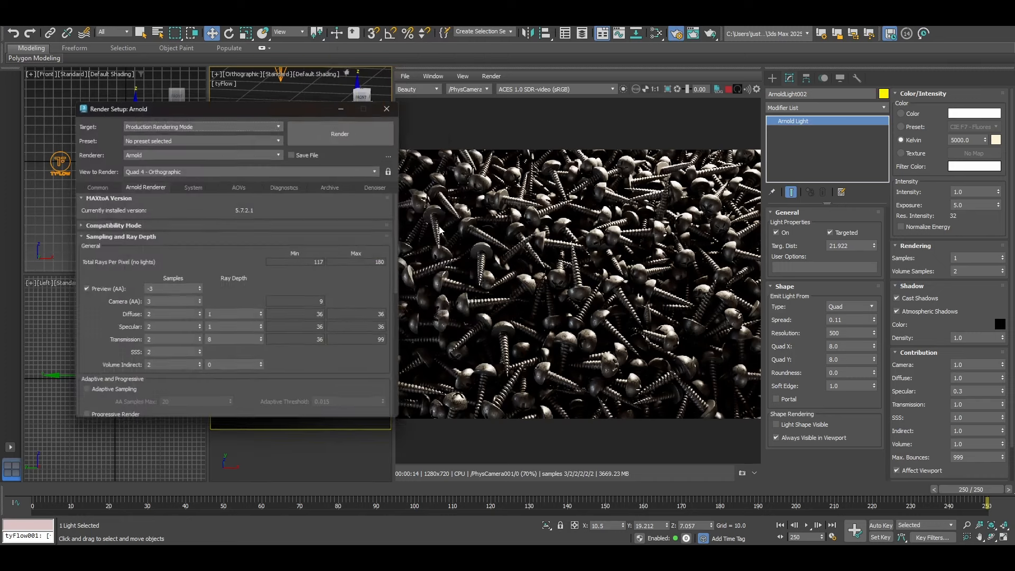
click(200, 187)
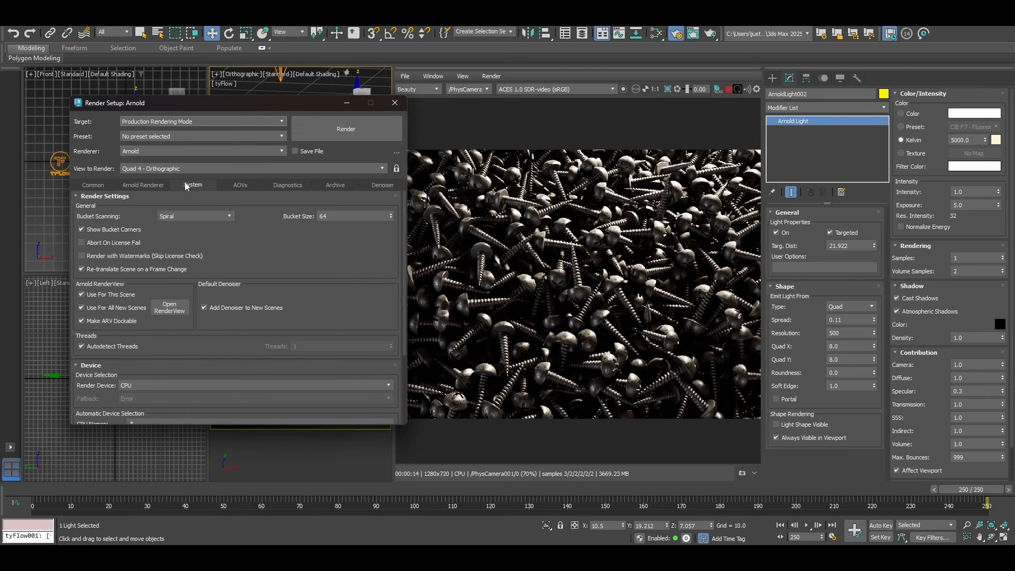
click(142, 185)
scroll(82, 364, down, 10)
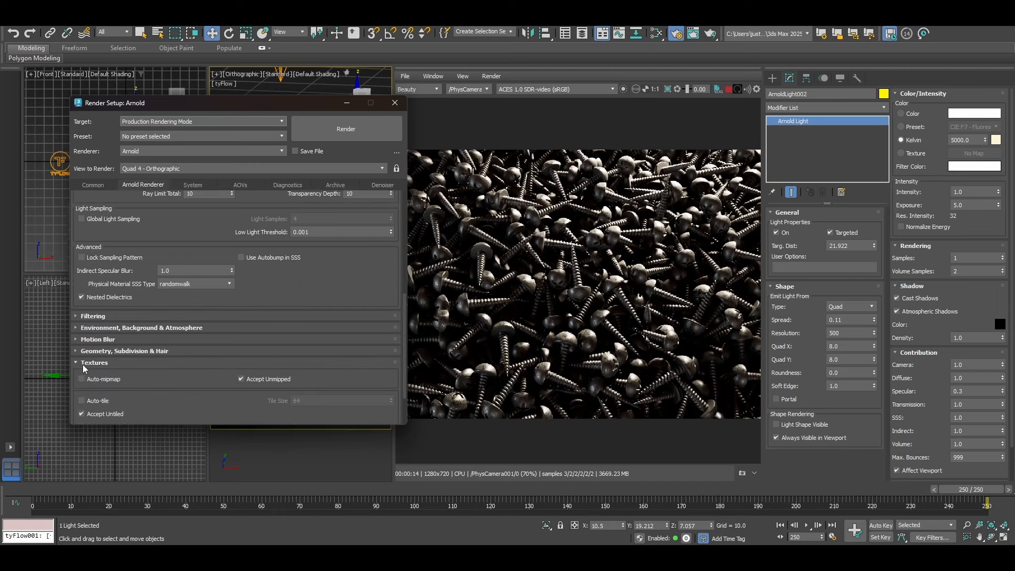
scroll(83, 364, down, 3)
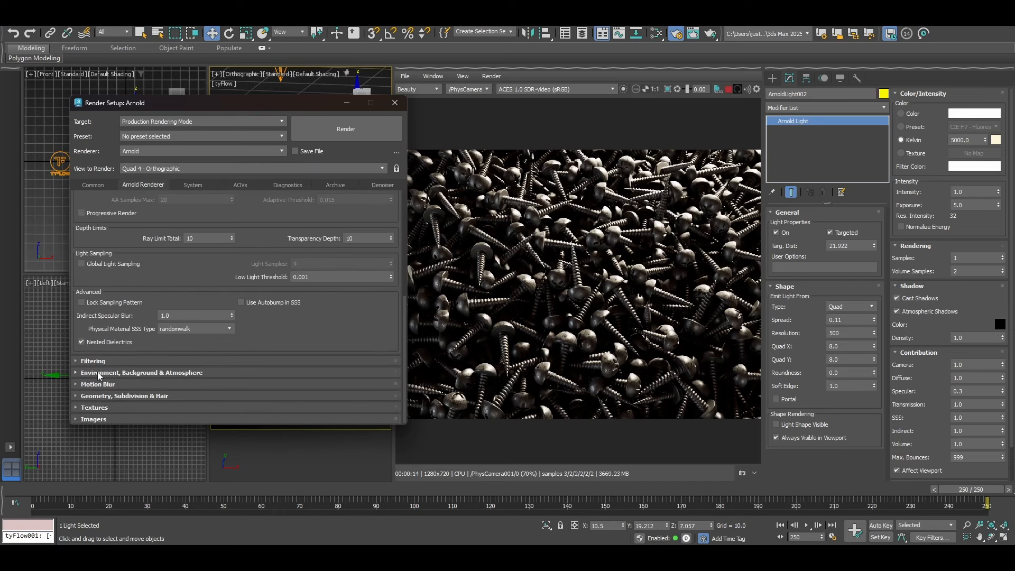
click(127, 372)
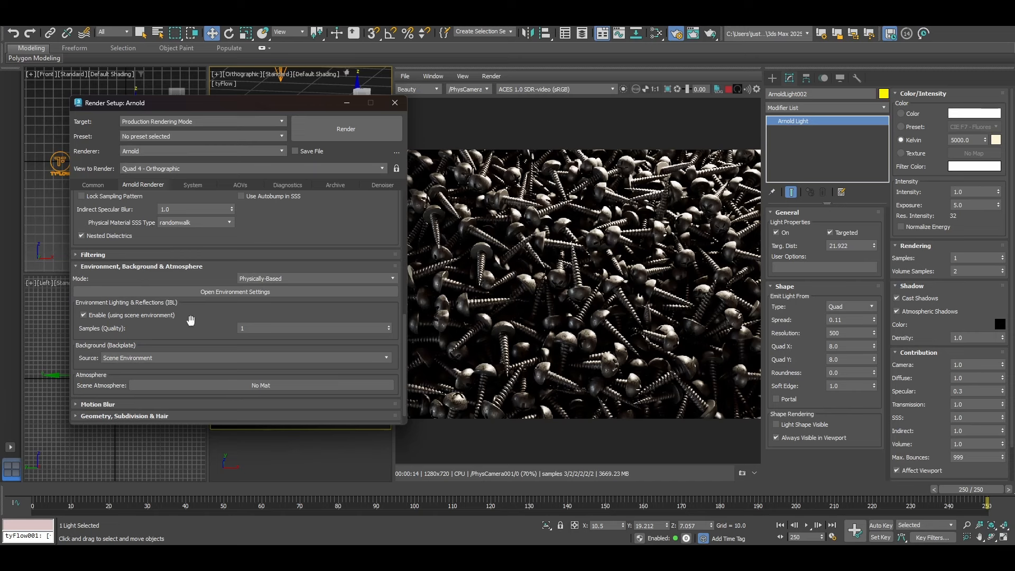
scroll(183, 330, down, 2)
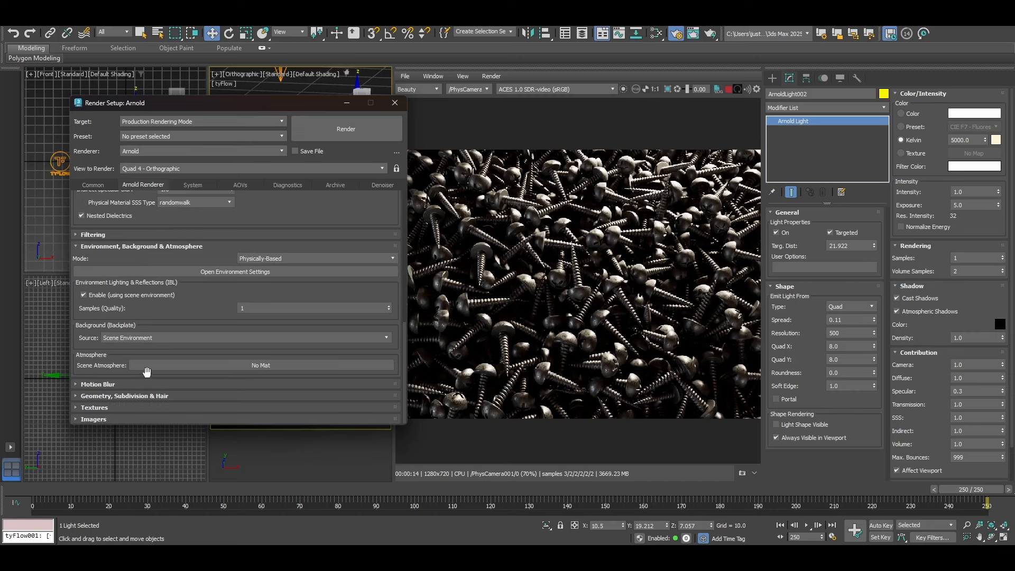
Assign an Arnold Atmosphere Volume shader as the scene atmosphere.
click(215, 366)
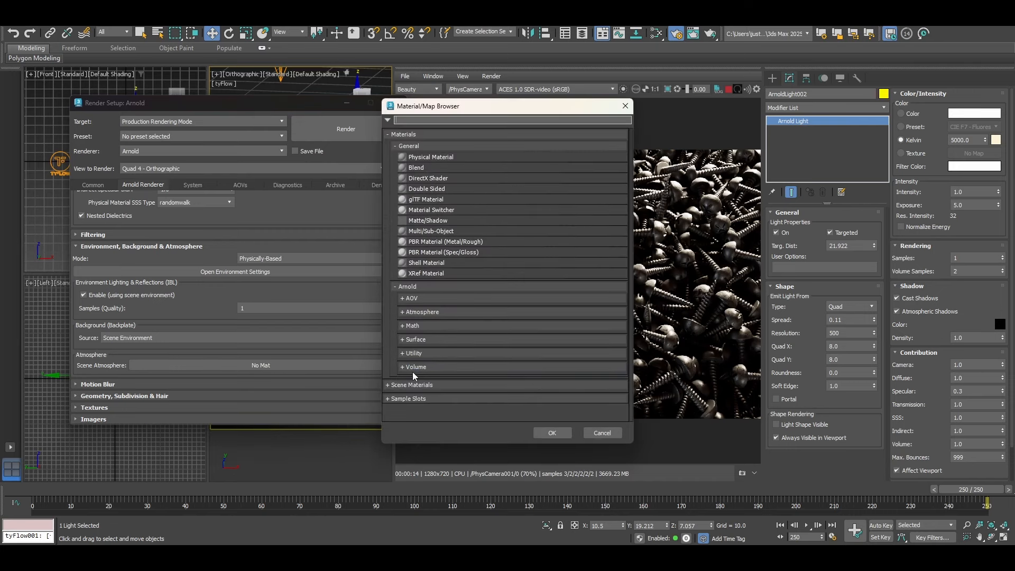
click(403, 340)
click(402, 340)
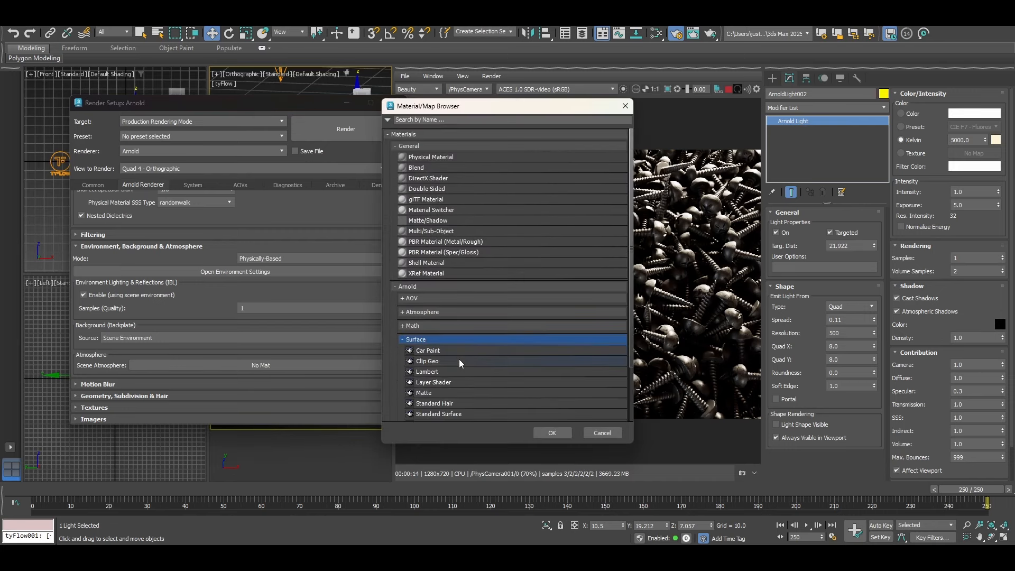
click(406, 312)
double_click(439, 323)
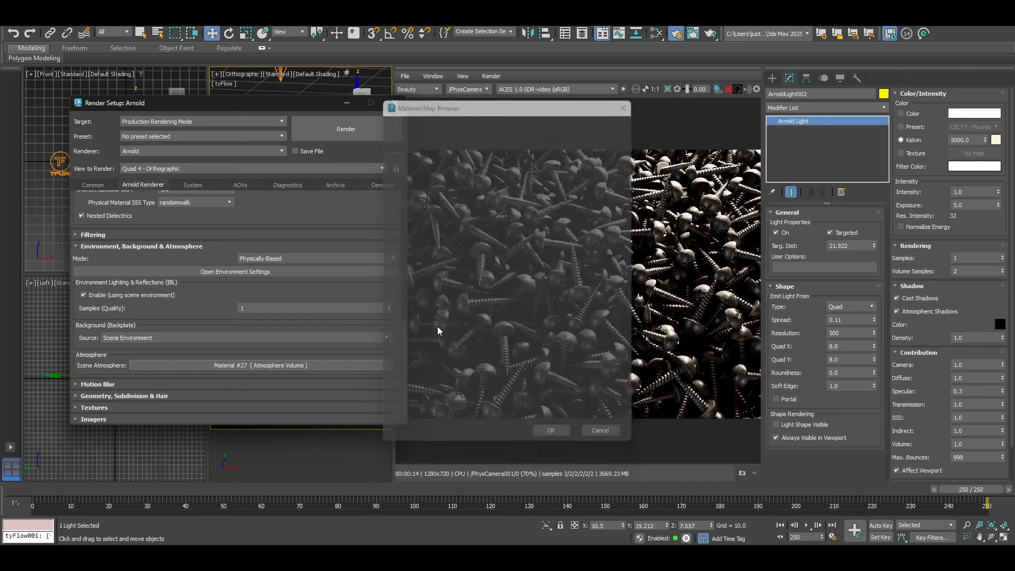
Bring the scene atmosphere shader into the Slate Material Editor as an instance and place its node in clear space.
key(m)
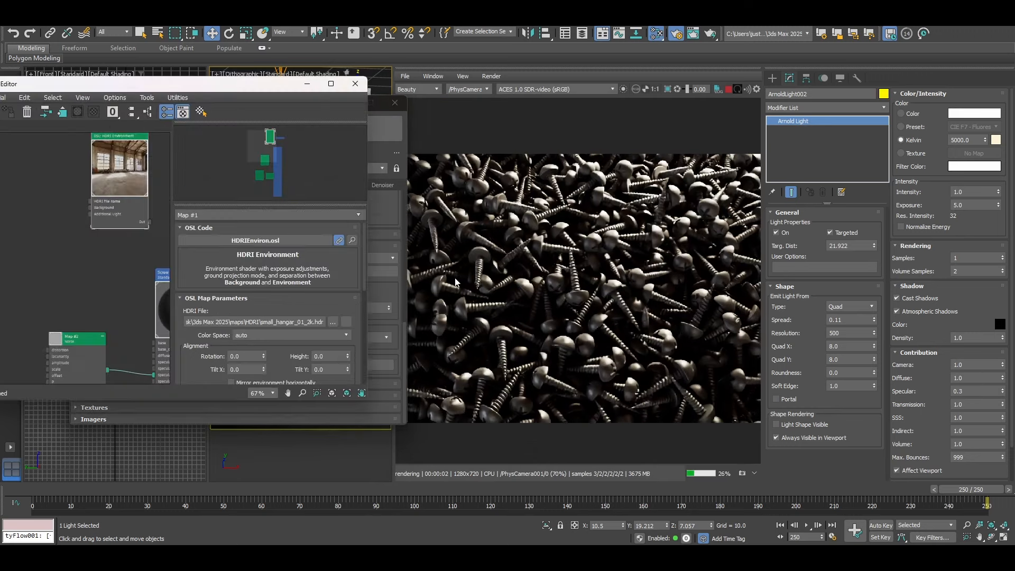
drag(218, 85, 718, 103)
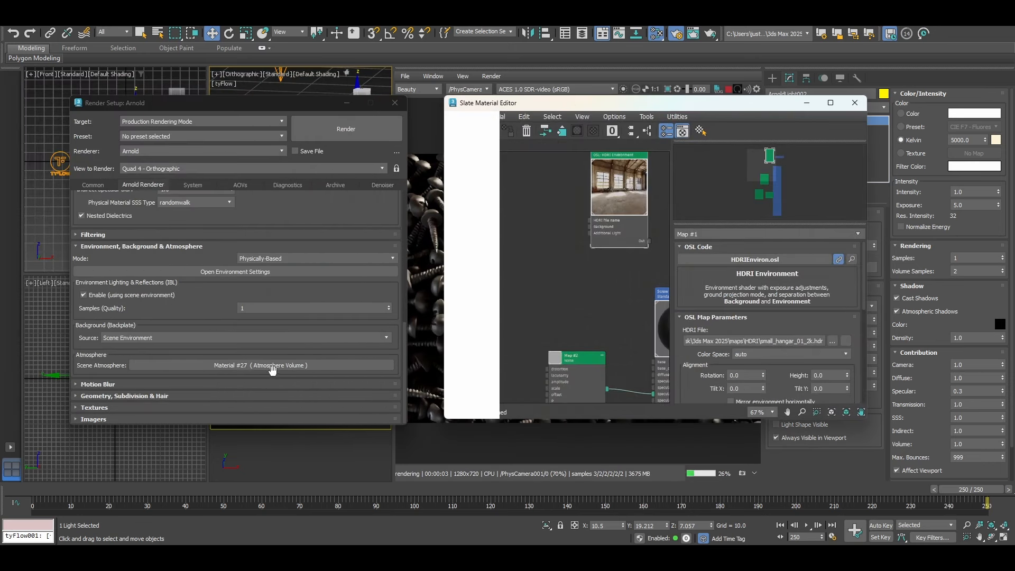
scroll(380, 340, up, 2)
scroll(380, 339, down, 3)
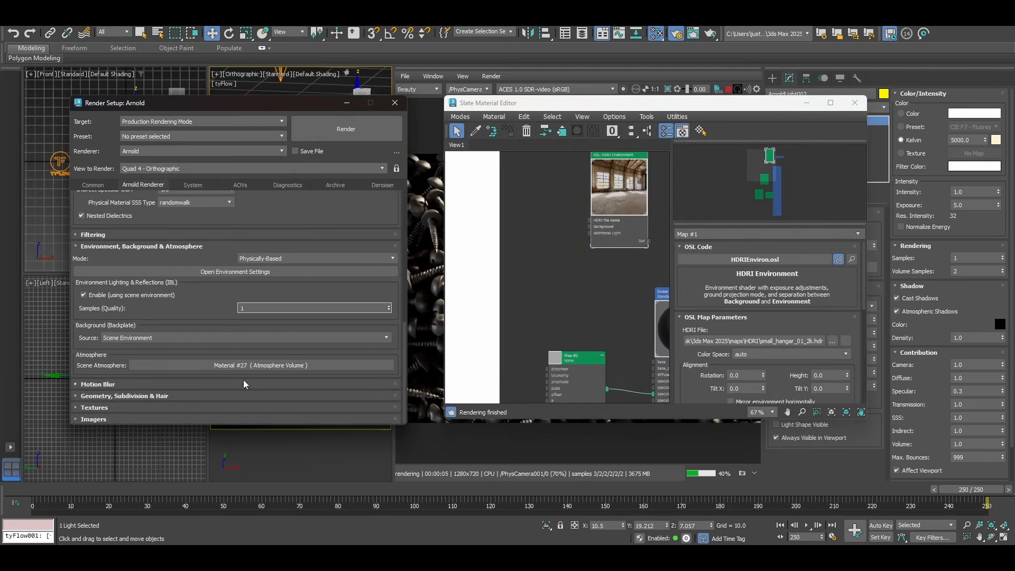
drag(440, 325, 548, 341)
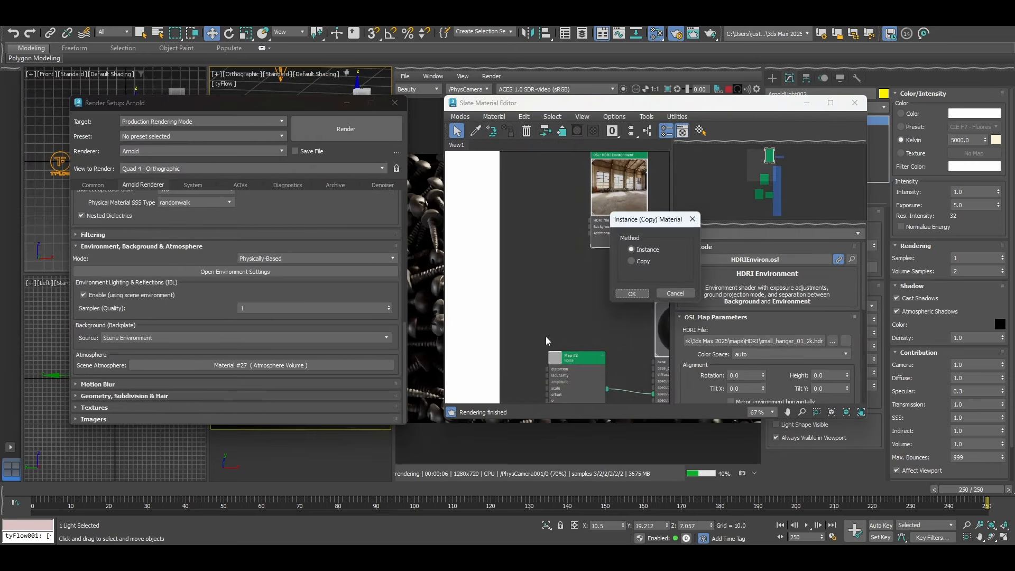
click(634, 294)
scroll(539, 262, down, 3)
scroll(538, 262, up, 5)
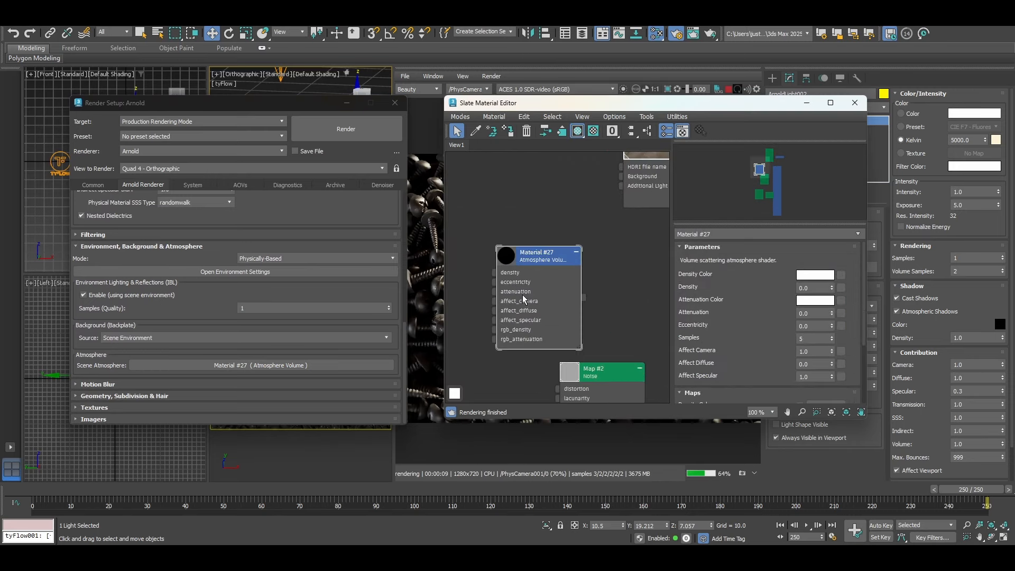
drag(541, 257, 509, 255)
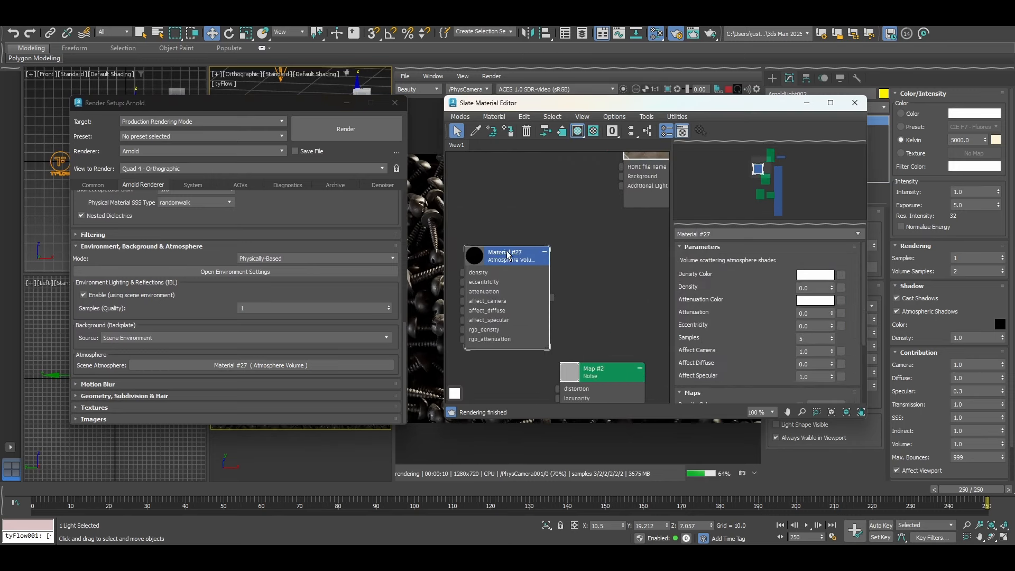
Set the Atmosphere Volume's density to 0.5.
click(815, 290)
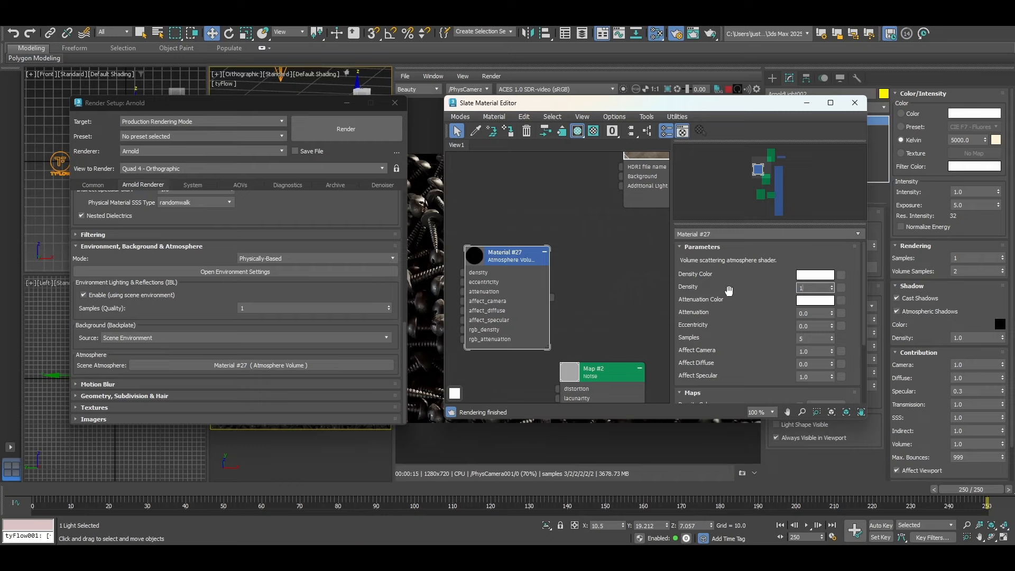
text(1)
key(Return)
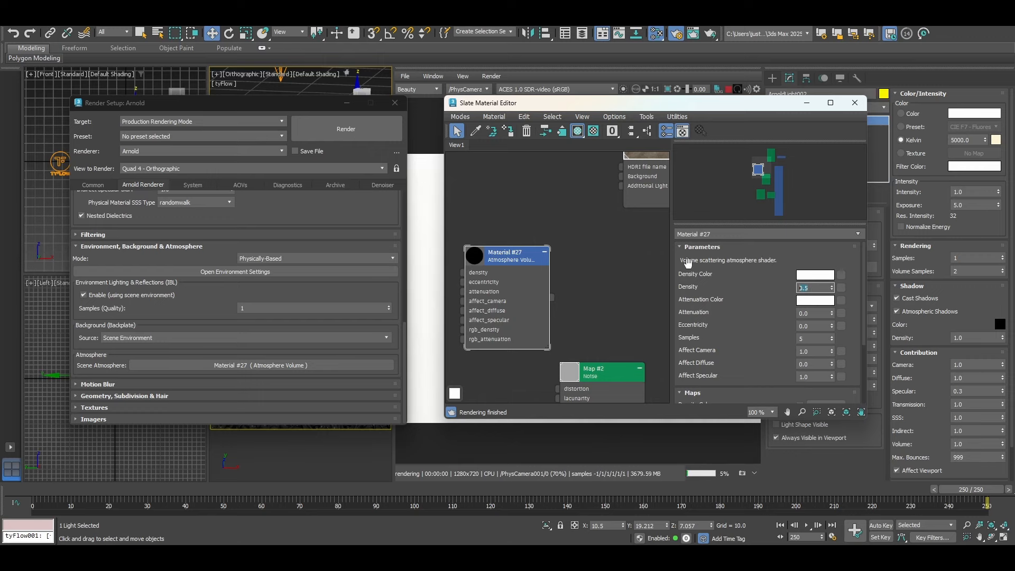
key(Return)
Close the render settings, clear the material editor off the lights, and set the skydome light's Volume contribution to 0.
drag(733, 108, 267, 114)
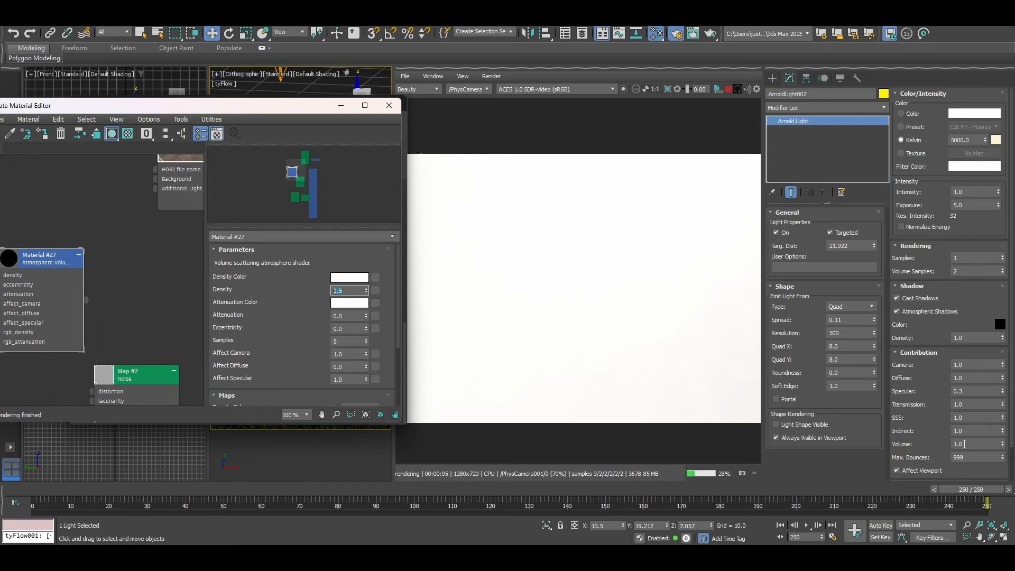
drag(238, 109, 269, 285)
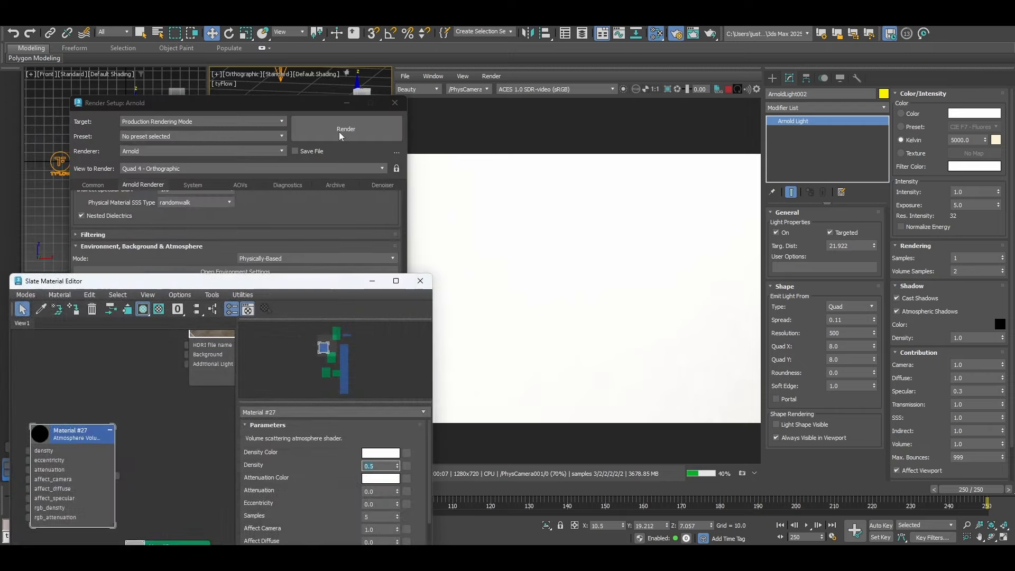
click(395, 105)
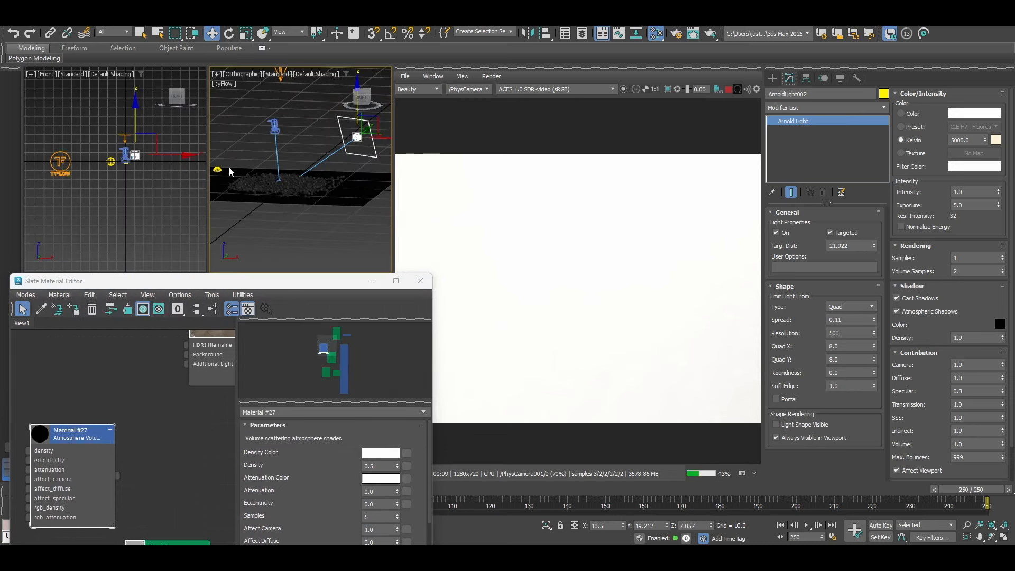
click(218, 170)
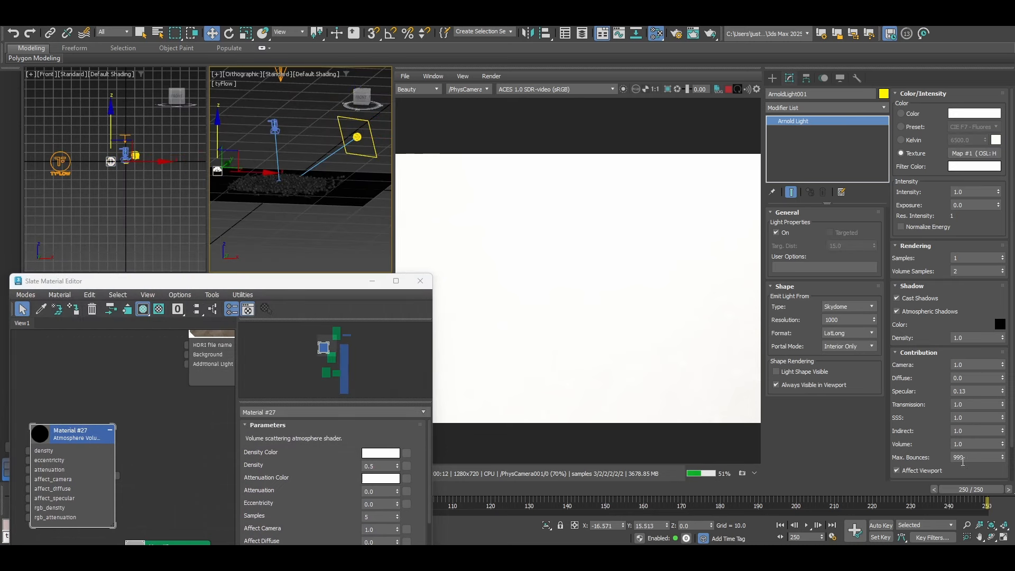
right_click(1006, 447)
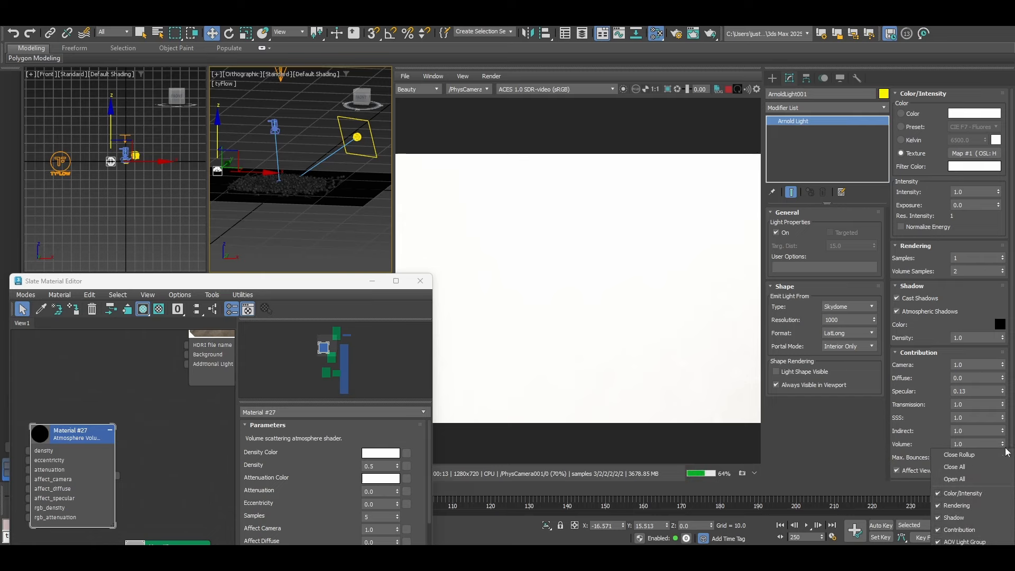
right_click(1003, 444)
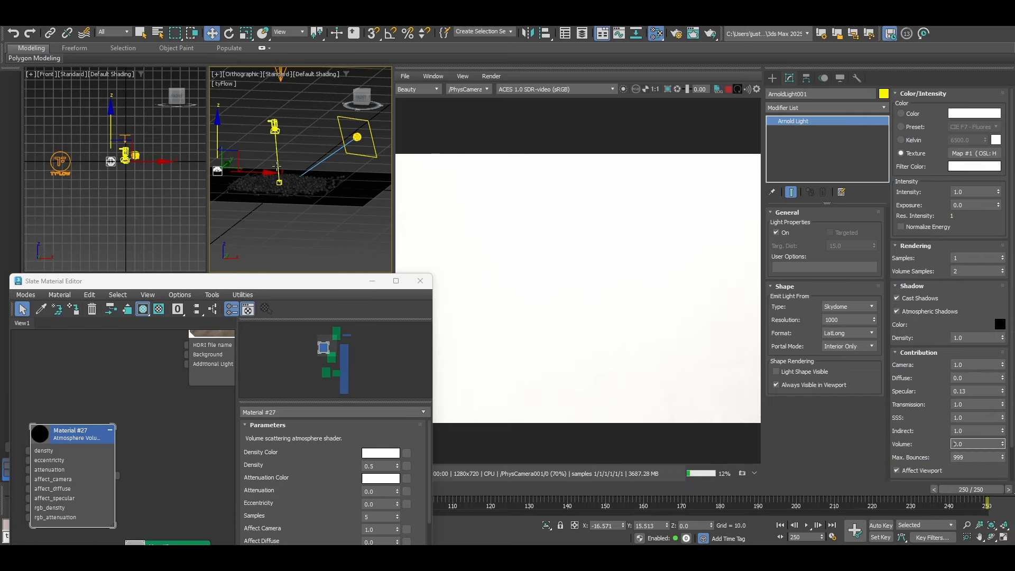
Set the quad light's Volume contribution to 0.01 and check the haze across the whole render.
click(359, 137)
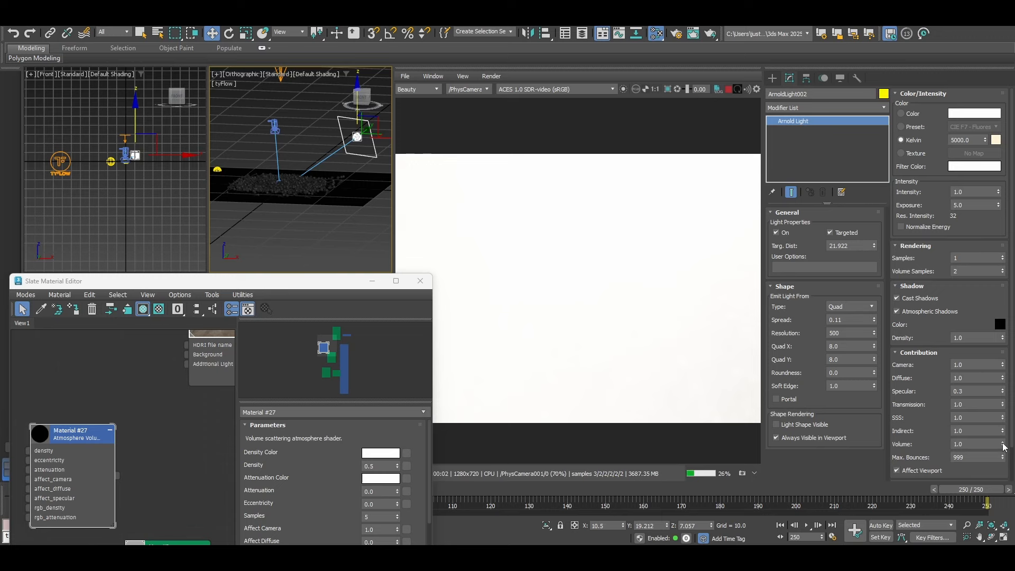
drag(1003, 444, 1004, 458)
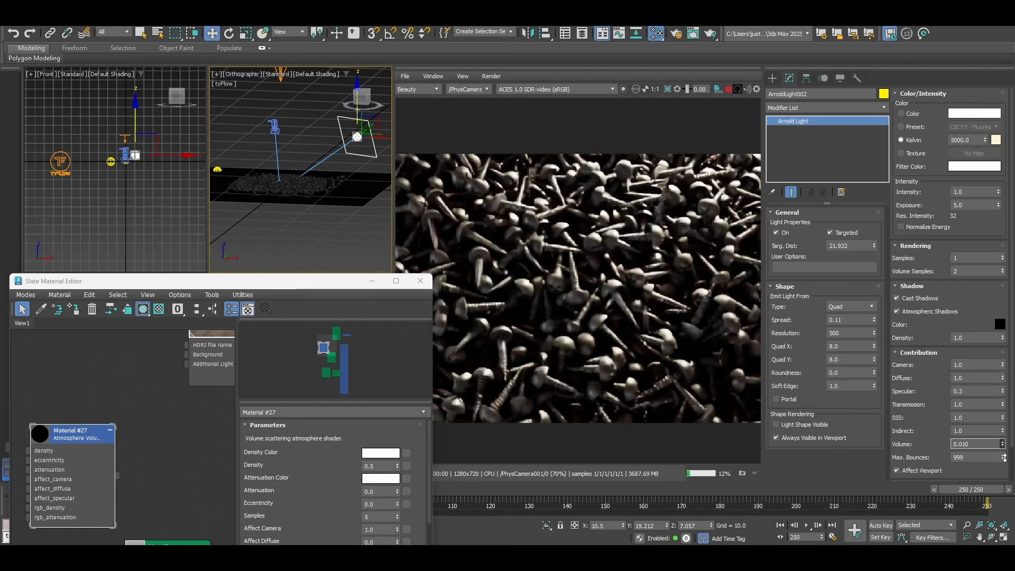
scroll(564, 275, down, 3)
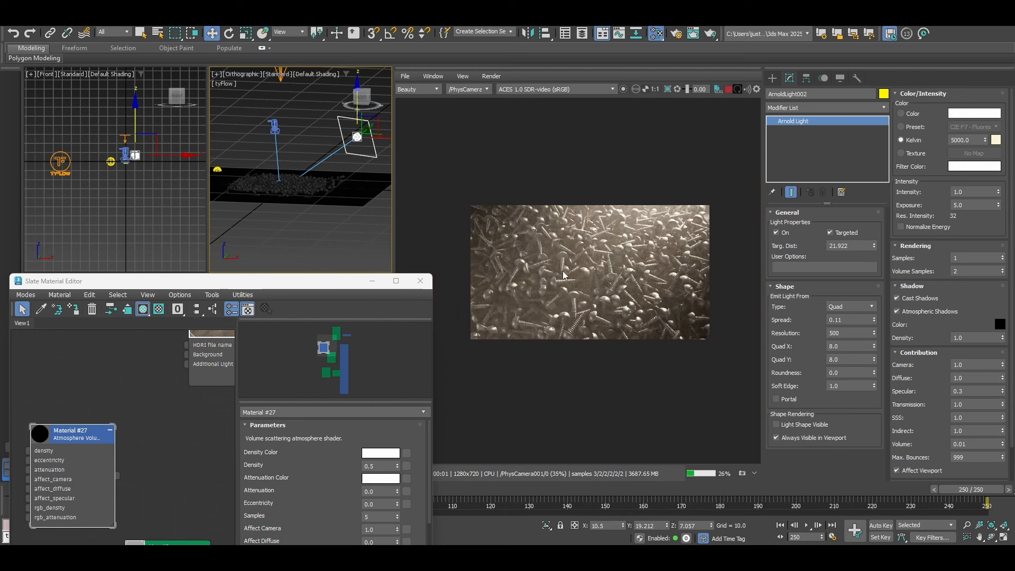
scroll(563, 275, up, 2)
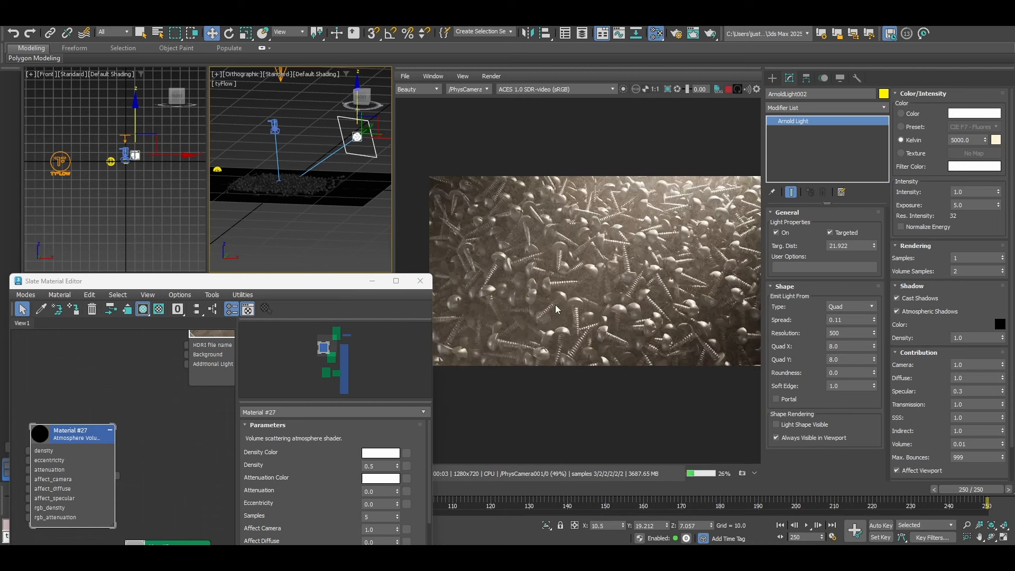
Set the Atmosphere Volume's attenuation to 0.06 and inspect the haze around the screws up close.
drag(259, 286, 278, 228)
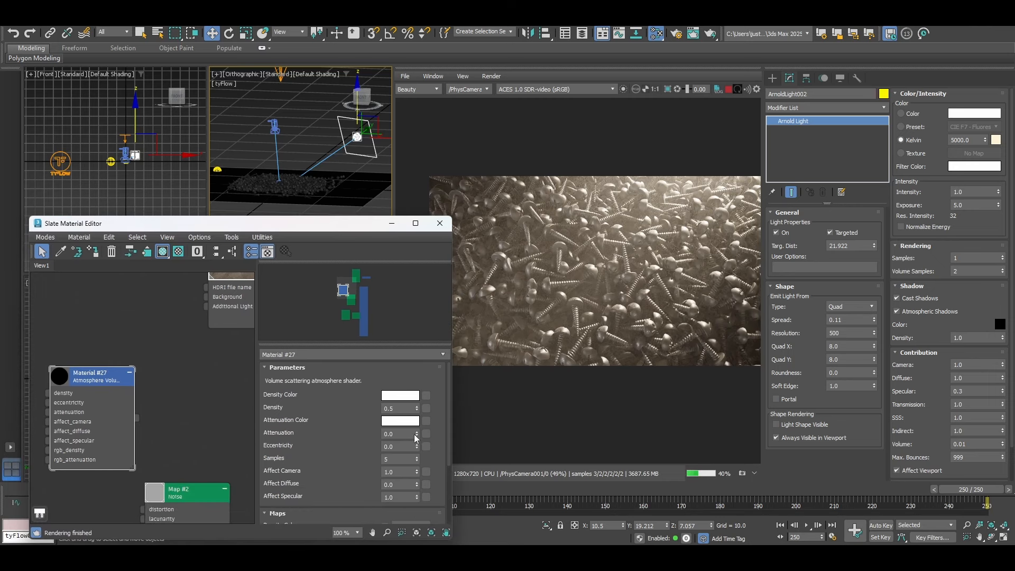
drag(416, 437, 416, 434)
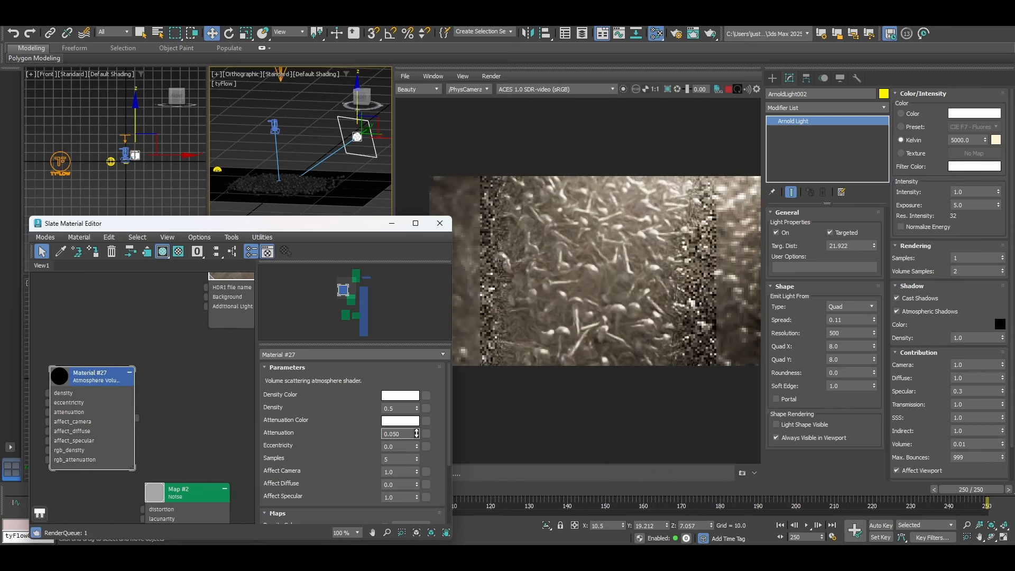
click(416, 433)
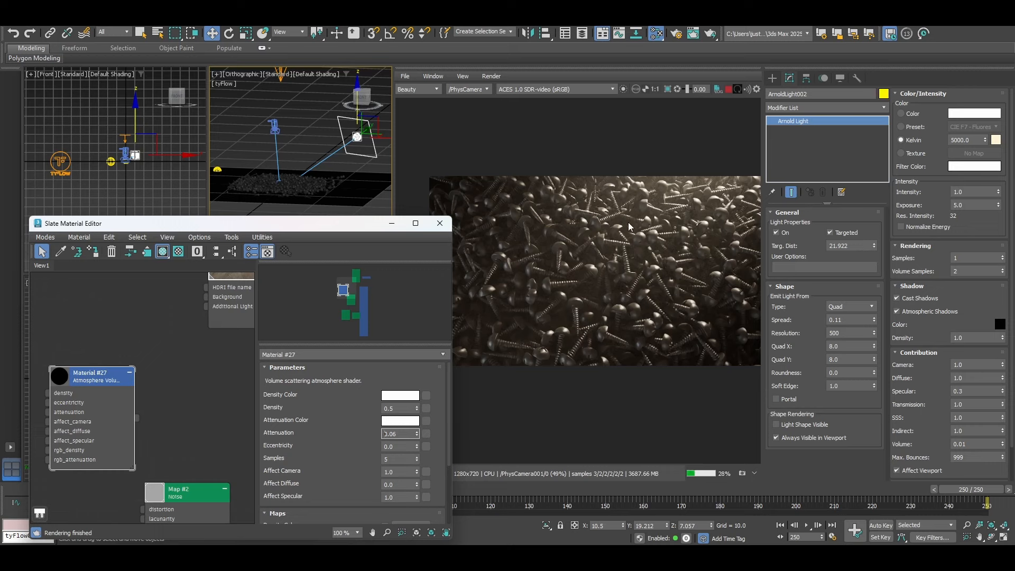
scroll(628, 226, up, 3)
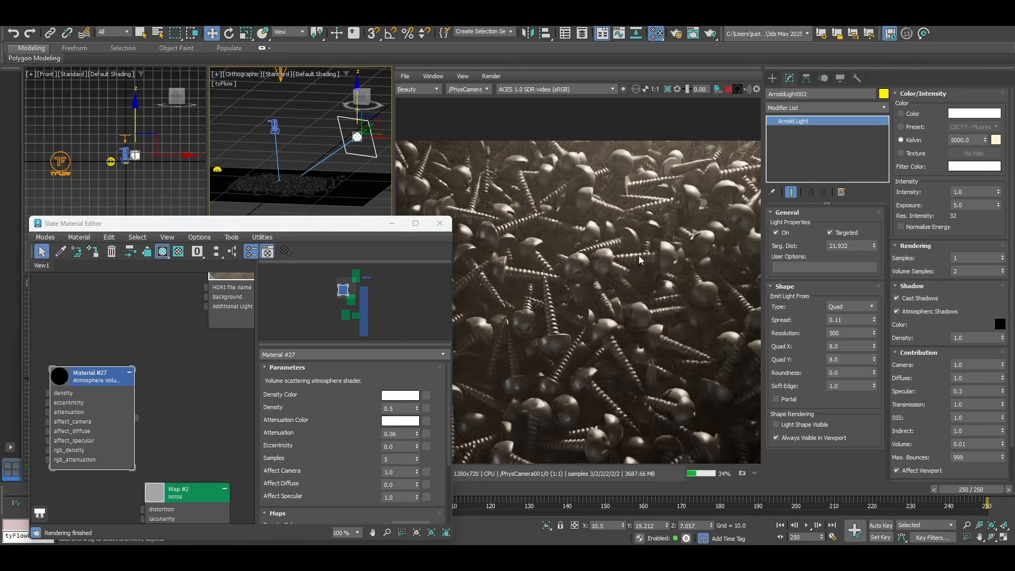
Raise the Atmosphere Volume's density to 0.512, check the whole render, and close the material editor.
drag(415, 409, 423, 397)
scroll(637, 283, down, 3)
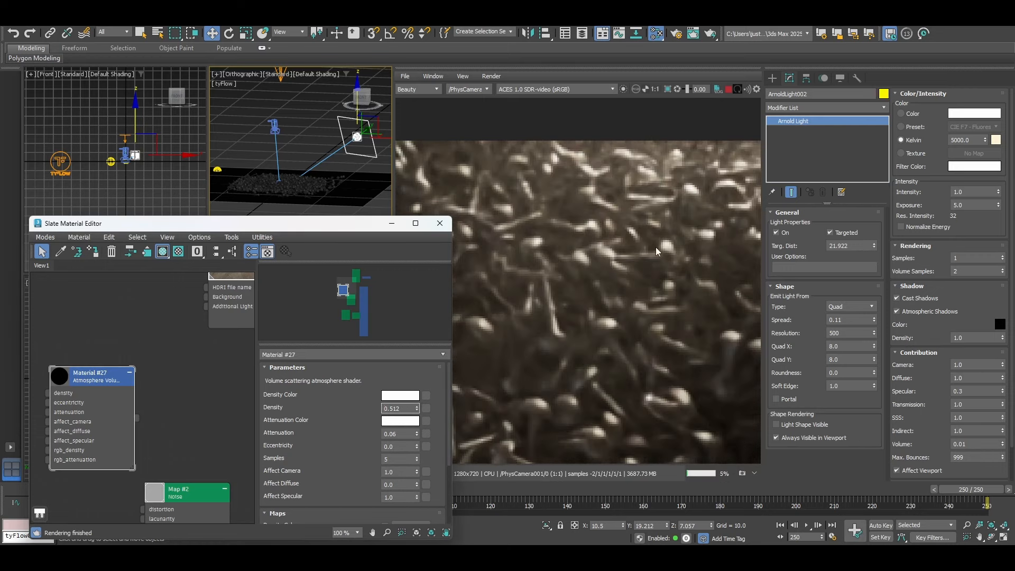
middle_drag(644, 251, 593, 265)
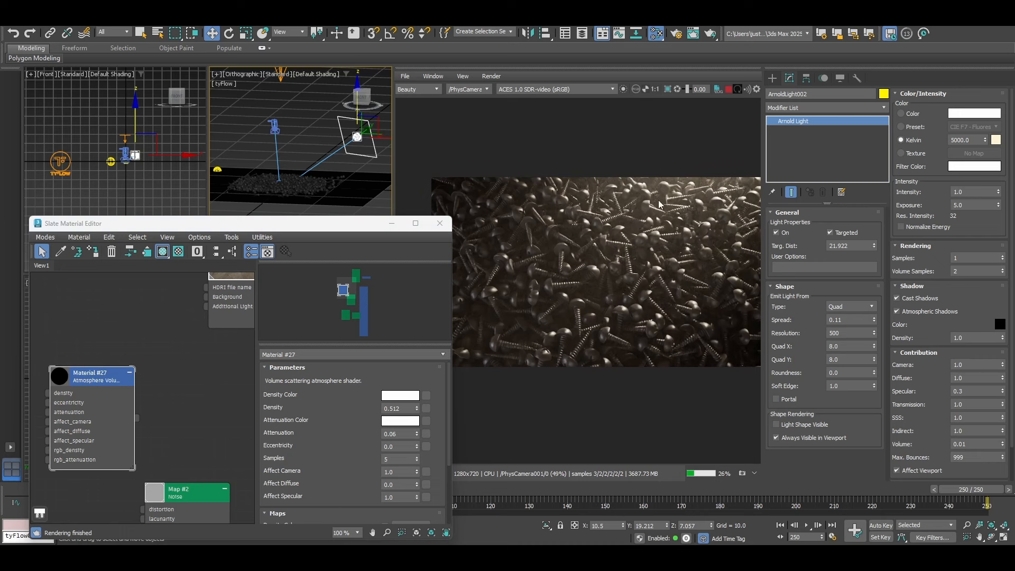
click(440, 222)
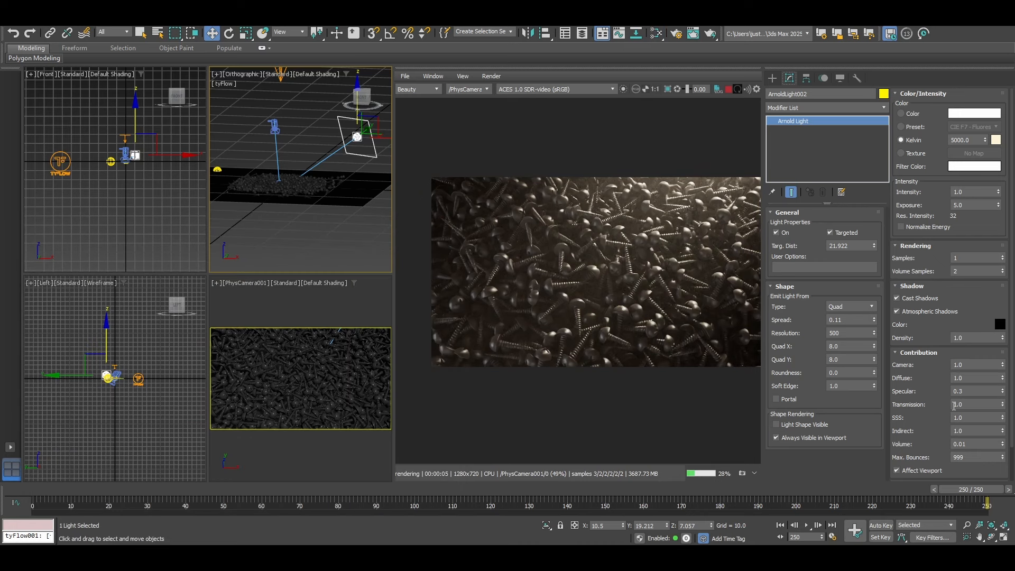
Examine the quad light's haze over the screws in the render, both up close and across the full frame.
click(970, 443)
scroll(667, 189, up, 2)
scroll(521, 275, down, 2)
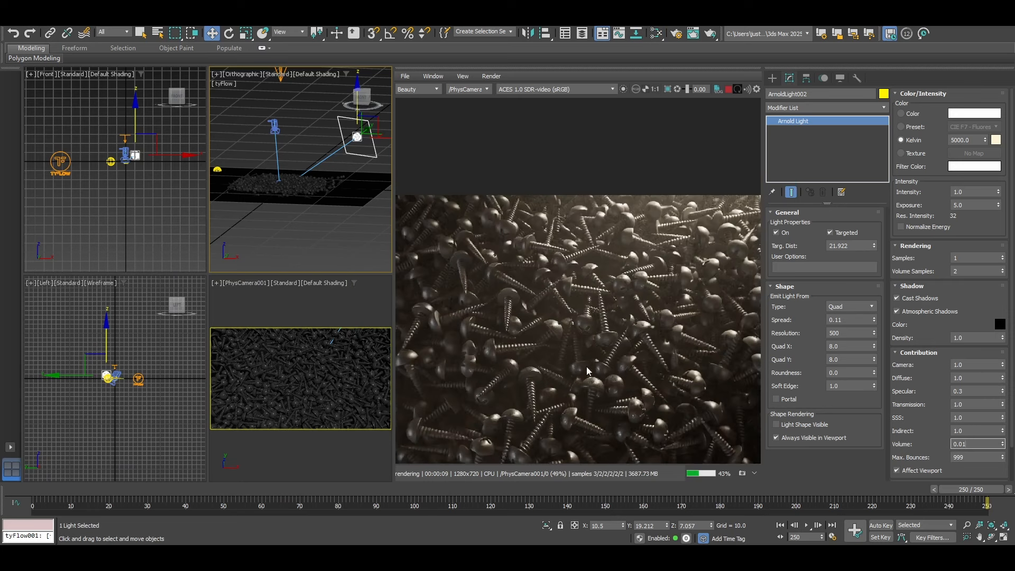
scroll(617, 243, down, 1)
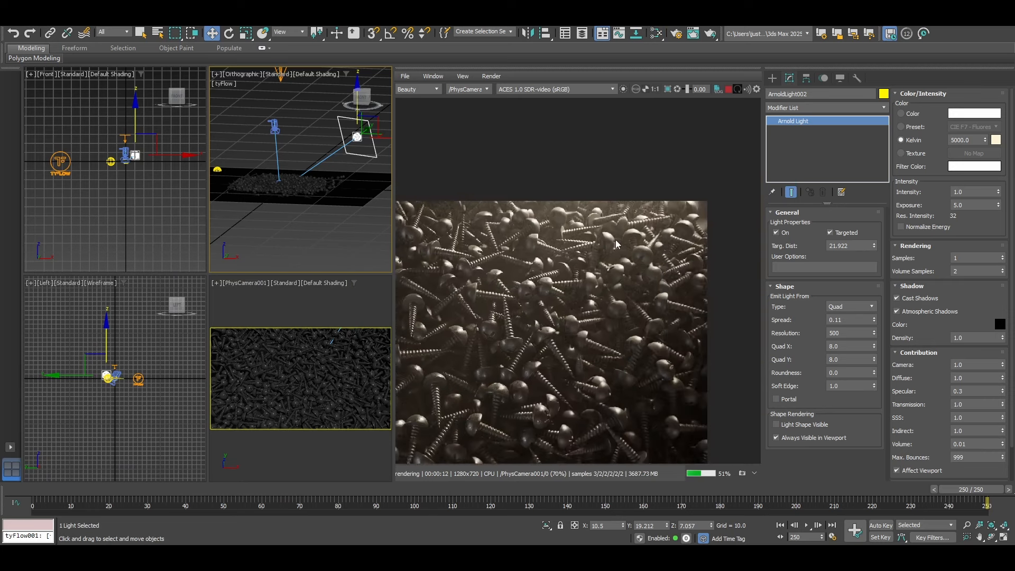
scroll(561, 296, down, 2)
middle_drag(552, 309, 580, 288)
scroll(624, 301, up, 2)
scroll(621, 284, down, 1)
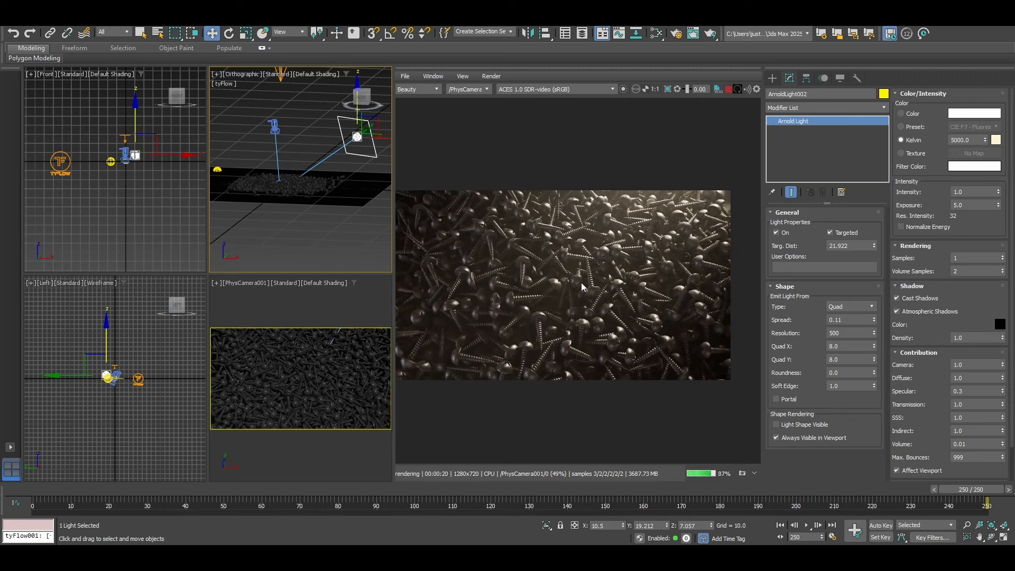
scroll(582, 287, up, 1)
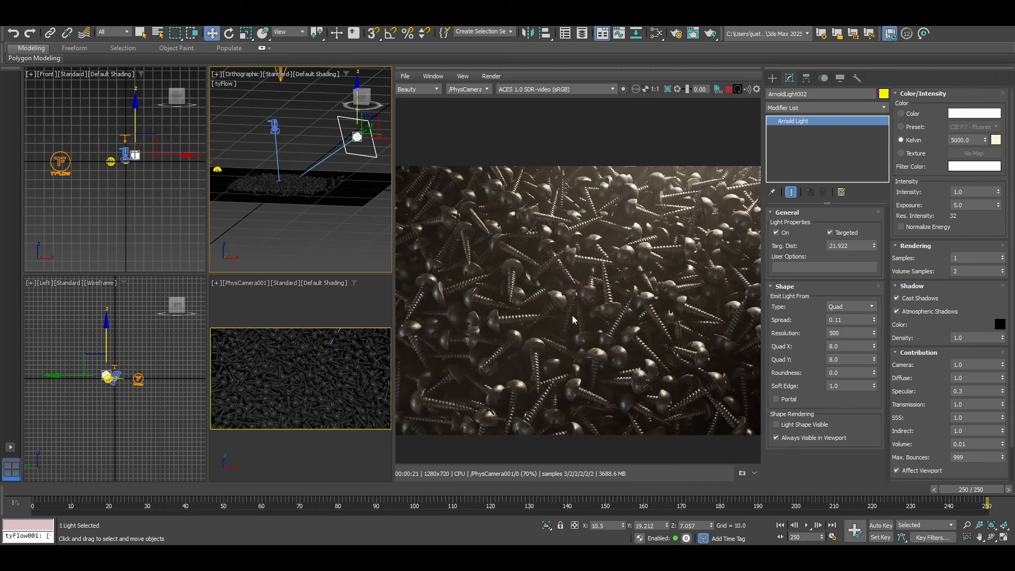
middle_drag(458, 286, 532, 285)
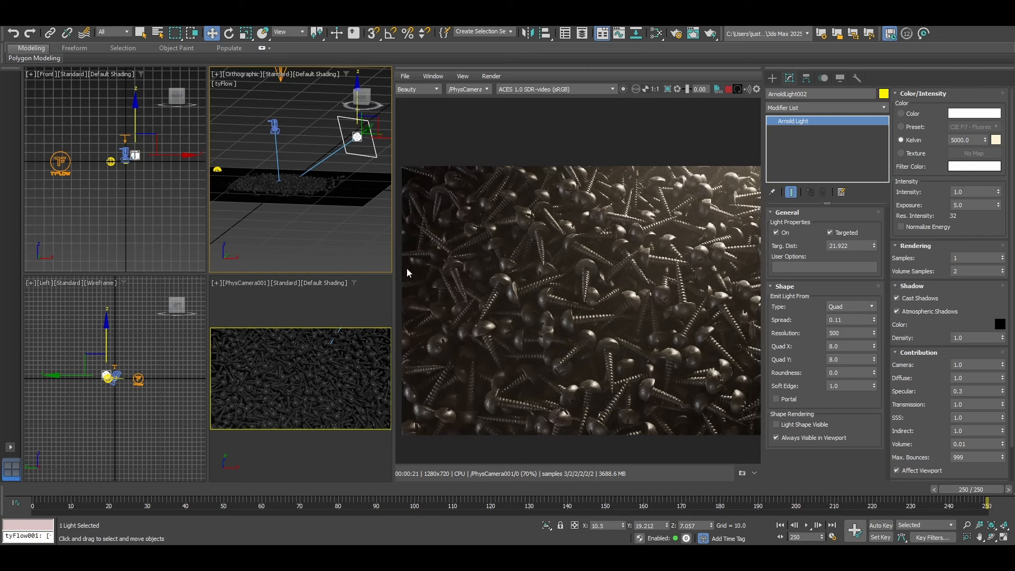
Select the physical camera in the Front view and maximize the orthographic viewport.
click(162, 182)
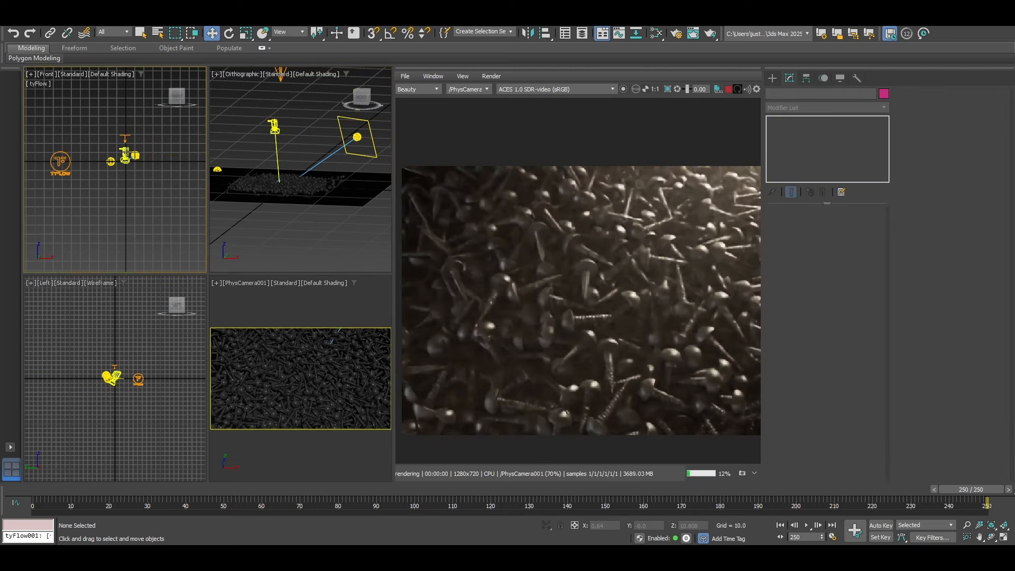
click(125, 154)
click(171, 206)
scroll(141, 154, up, 3)
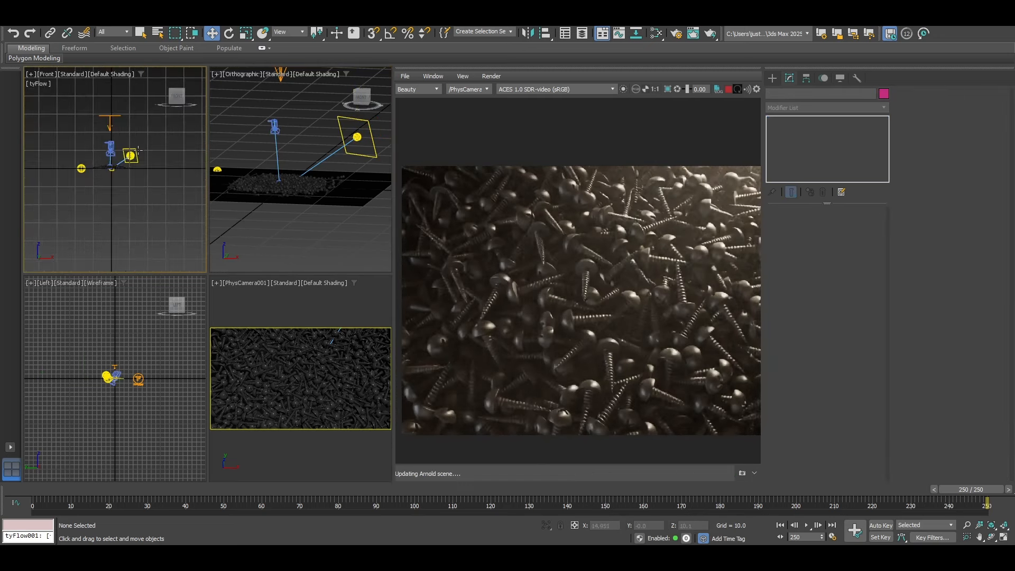
click(111, 146)
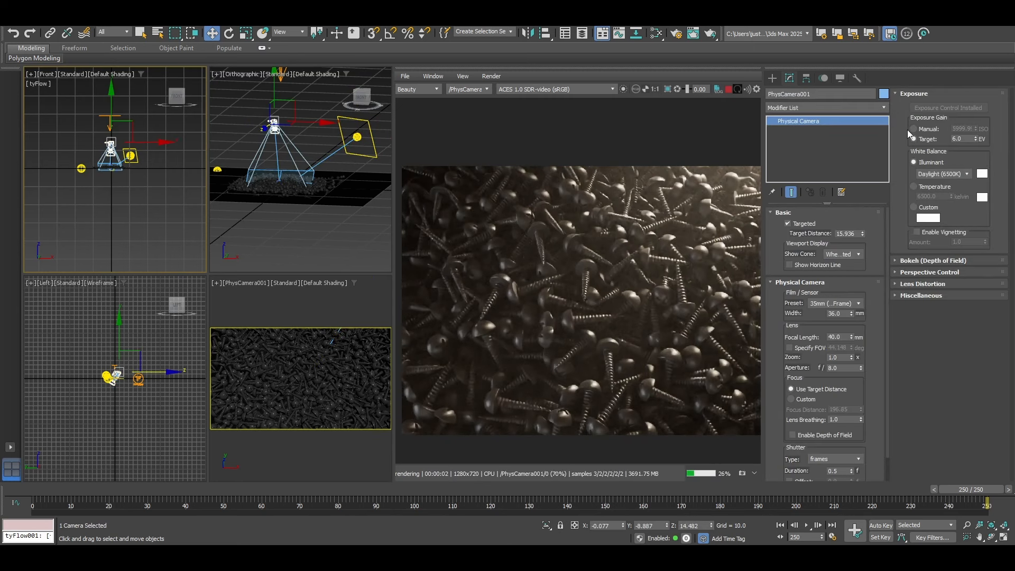
key(alt+w)
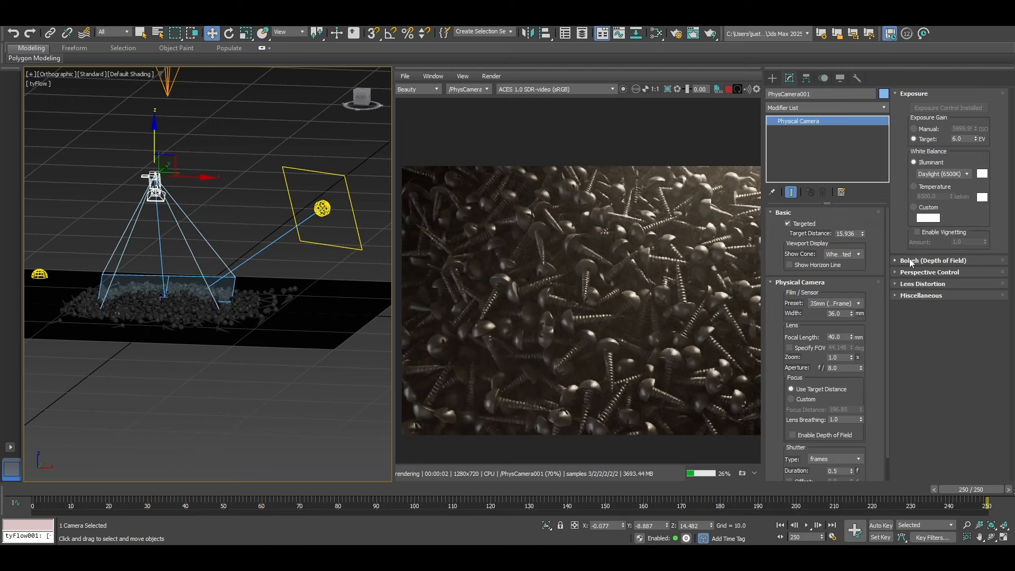
Enable depth of field on the physical camera.
click(905, 273)
click(906, 273)
click(906, 284)
click(903, 286)
scroll(881, 389, down, 2)
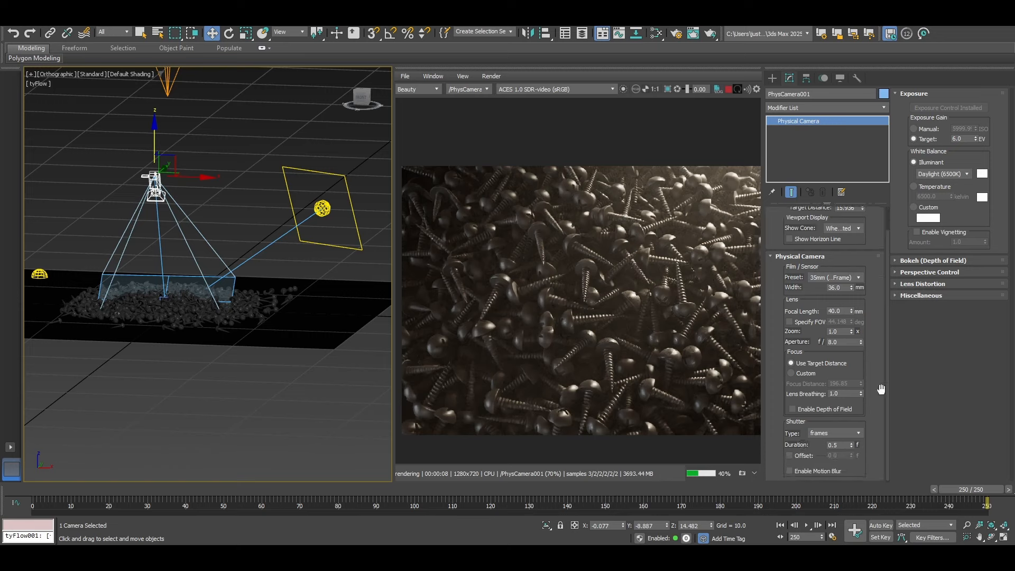
click(809, 410)
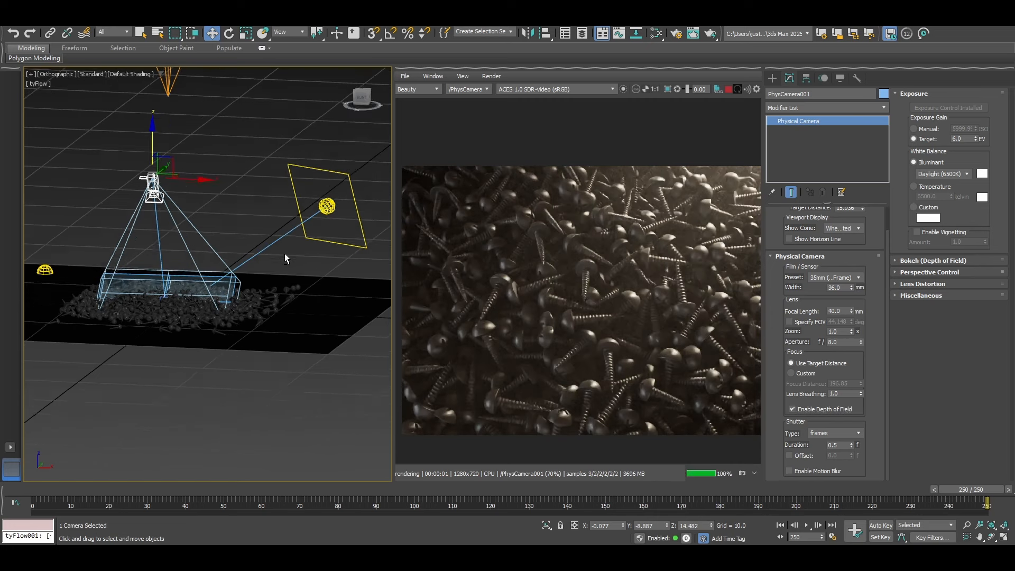
Set the camera's aperture to f/4 and inspect the focus planes over the screw pile and the blur in the render.
alt+middle_drag(284, 258, 199, 261)
scroll(269, 305, up, 4)
alt+middle_drag(269, 305, 269, 283)
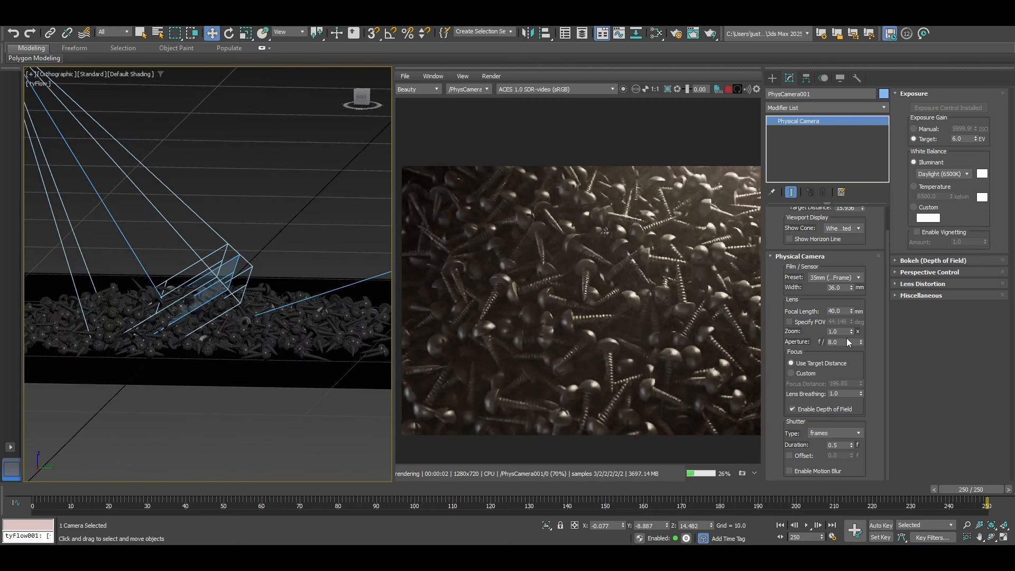
double_click(846, 341)
text(4)
key(Return)
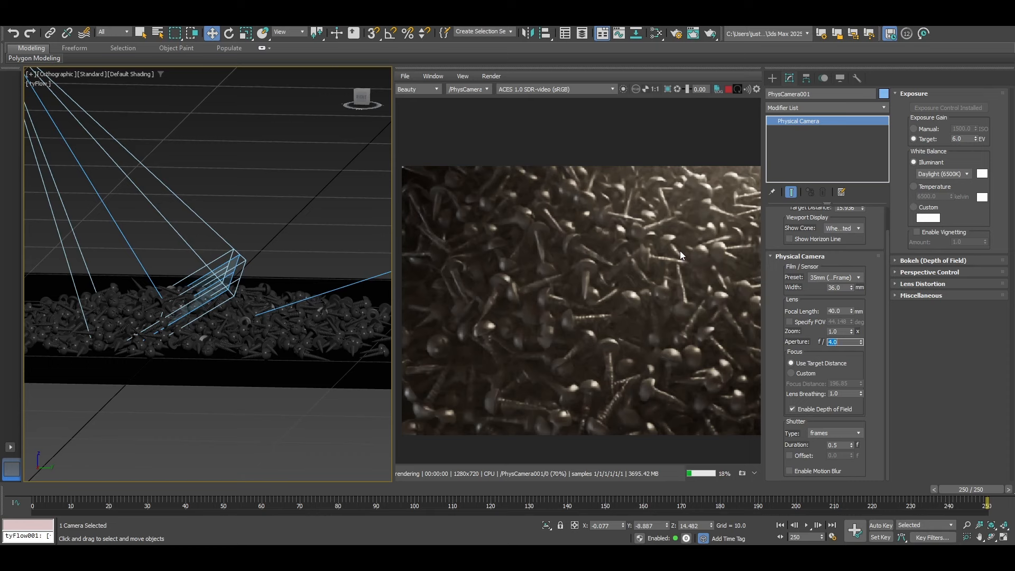
scroll(685, 194, up, 3)
scroll(667, 271, down, 3)
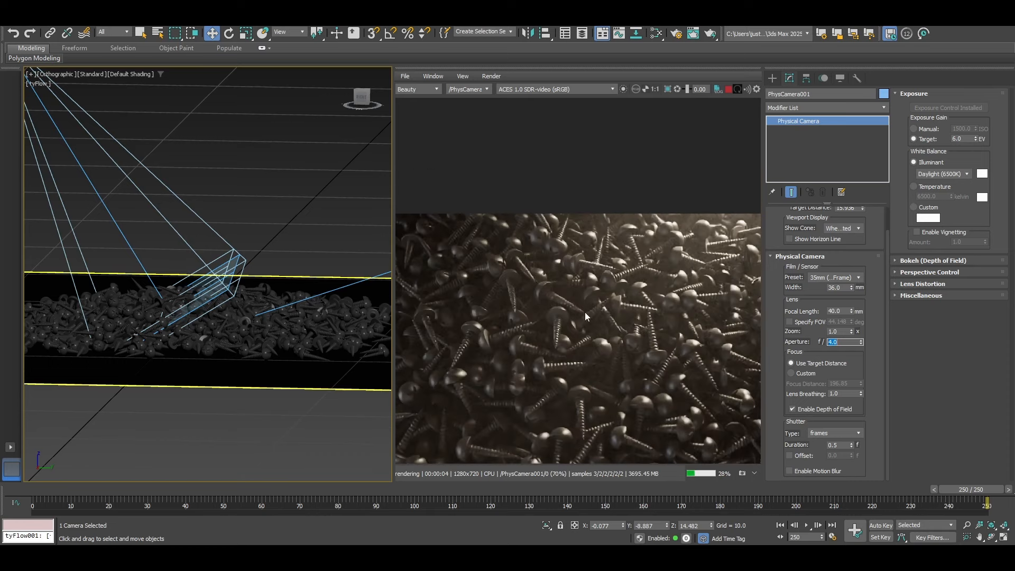
scroll(732, 281, up, 3)
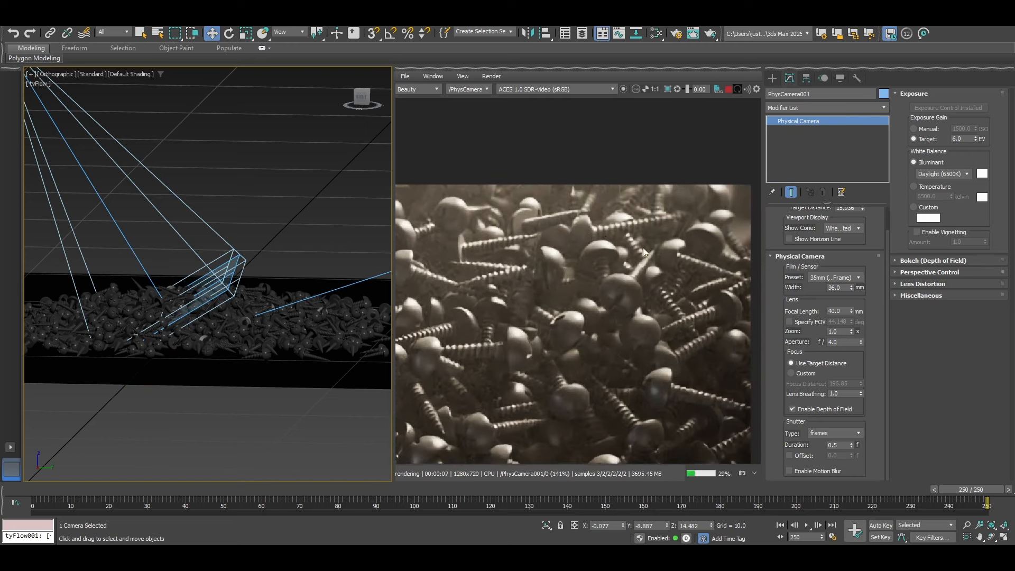
Set the camera's aperture to f/2 and check the depth-of-field blur in the render.
double_click(843, 343)
text(2)
key(Return)
scroll(606, 307, down, 3)
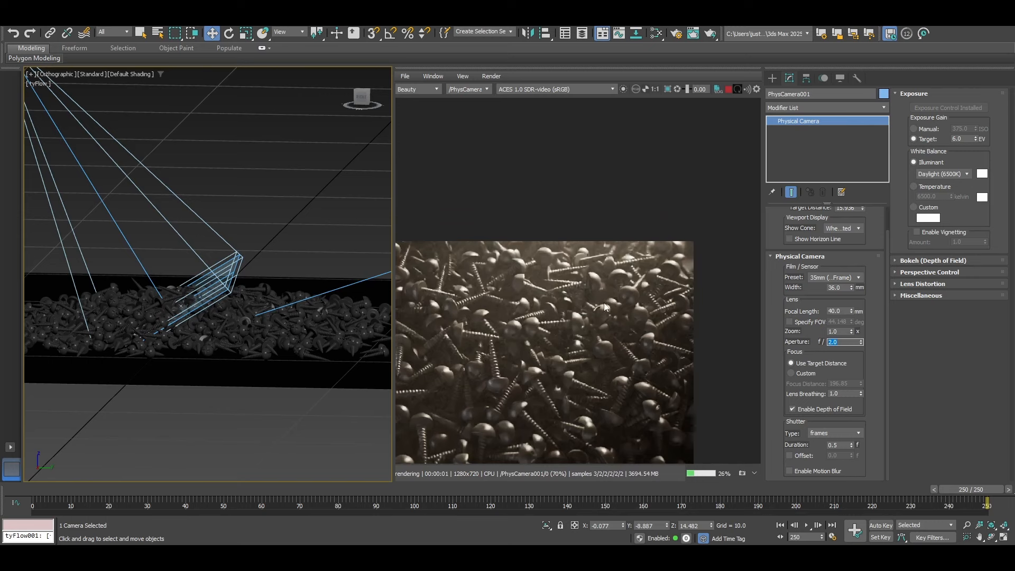
scroll(606, 307, up, 2)
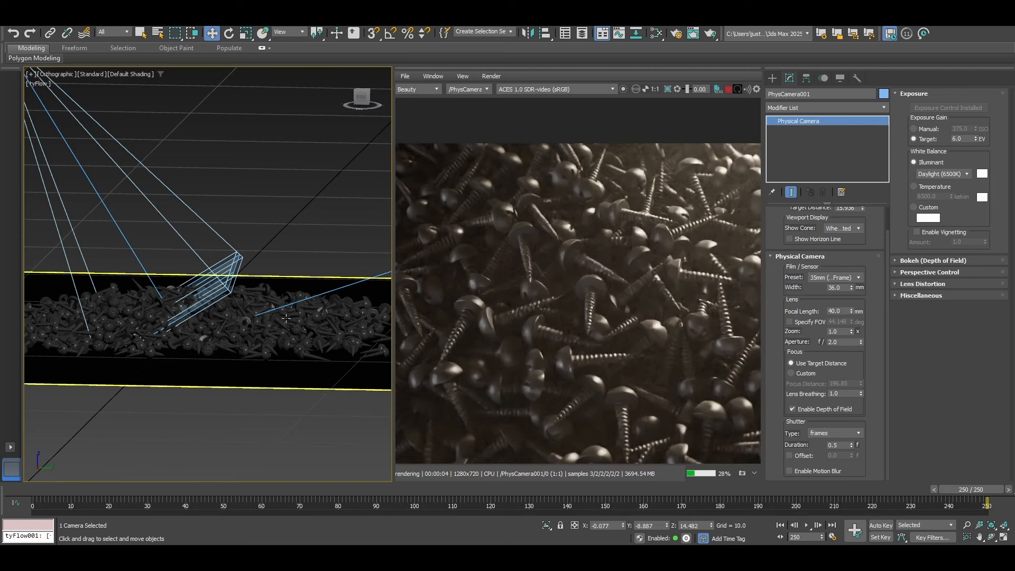
Shorten the camera's target distance to 15.267 to place the focal plane through the screw pile, and check the focus in the render.
scroll(254, 319, up, 5)
alt+middle_drag(254, 319, 288, 310)
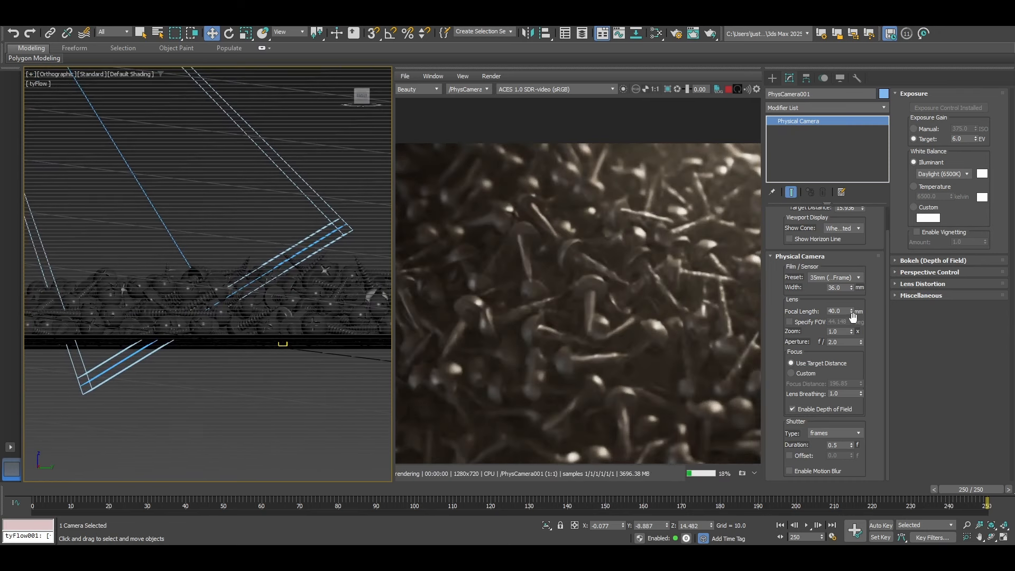
scroll(861, 238, up, 1)
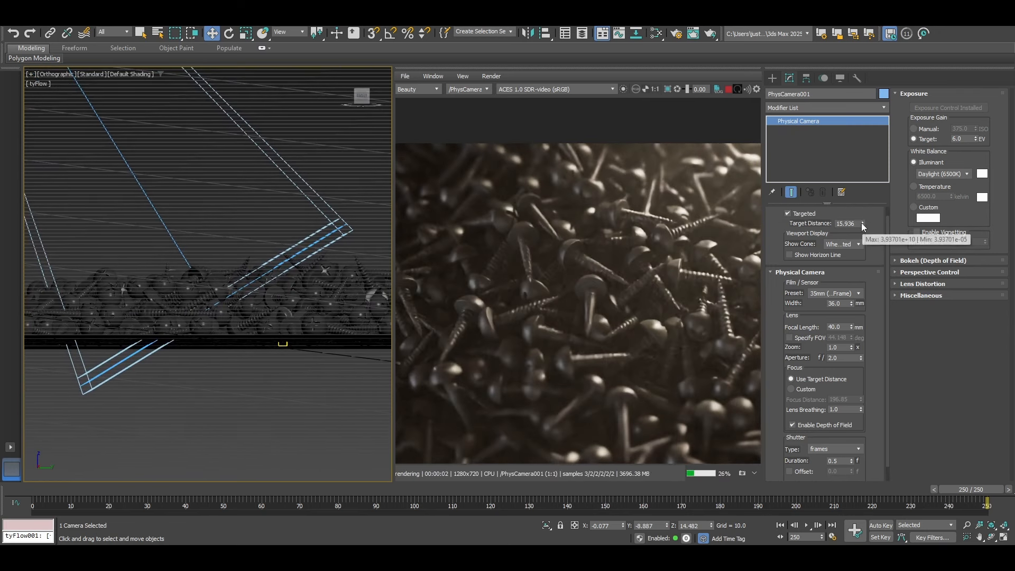
drag(862, 226, 862, 245)
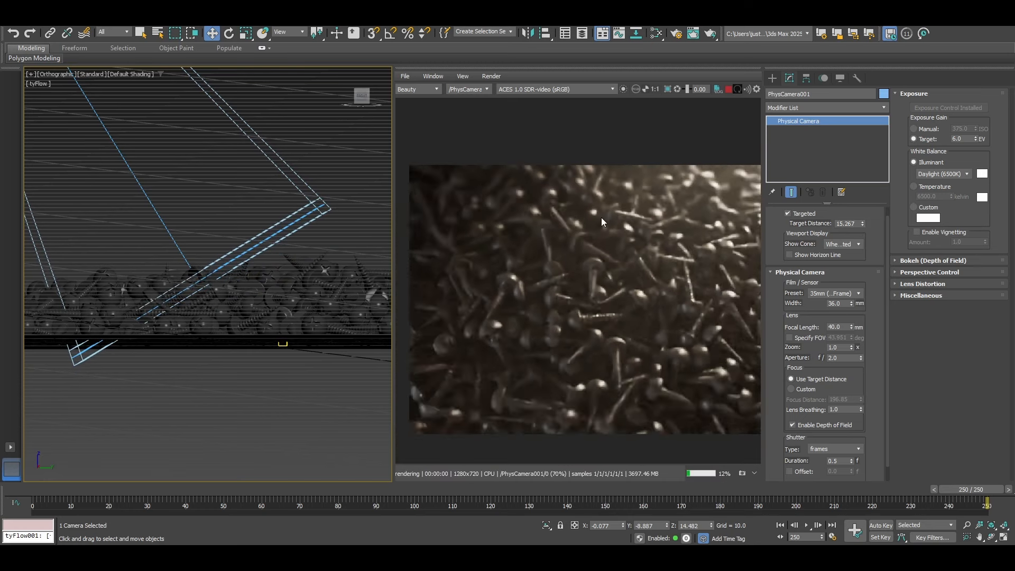
scroll(614, 265, up, 1)
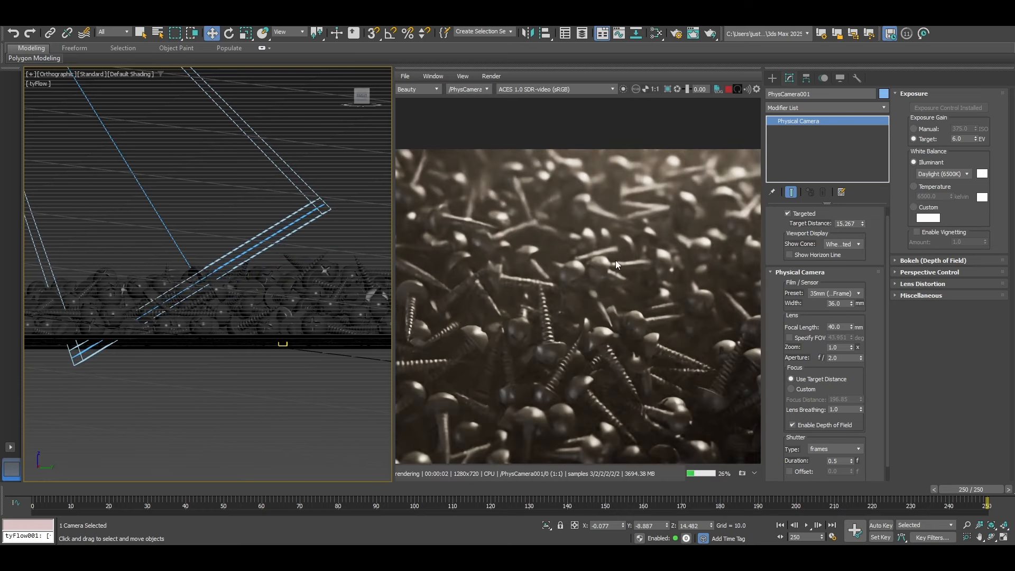
scroll(572, 299, down, 1)
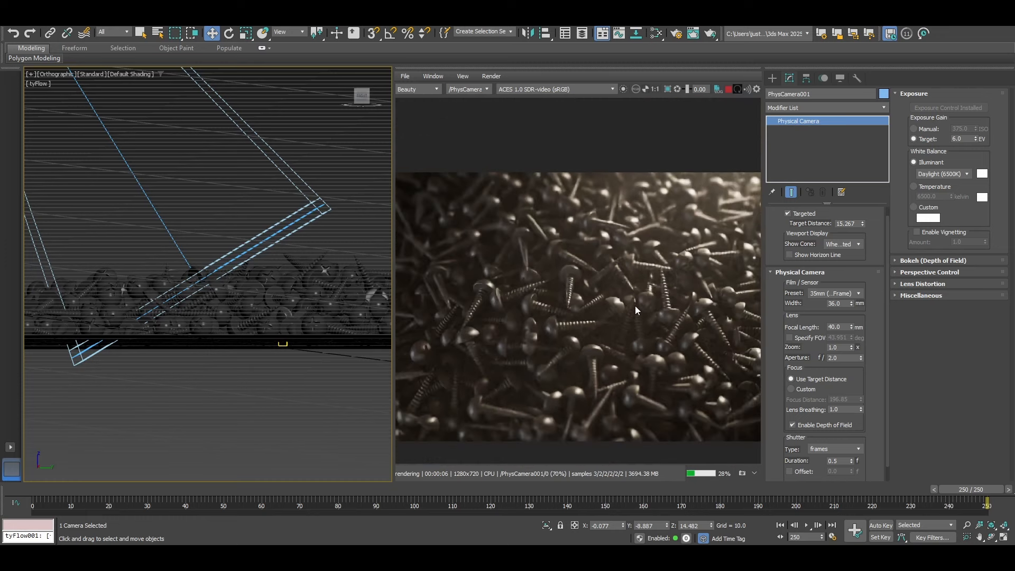
Examine the sharpness and background blur of the screws across different areas of the render.
middle_drag(635, 306, 523, 306)
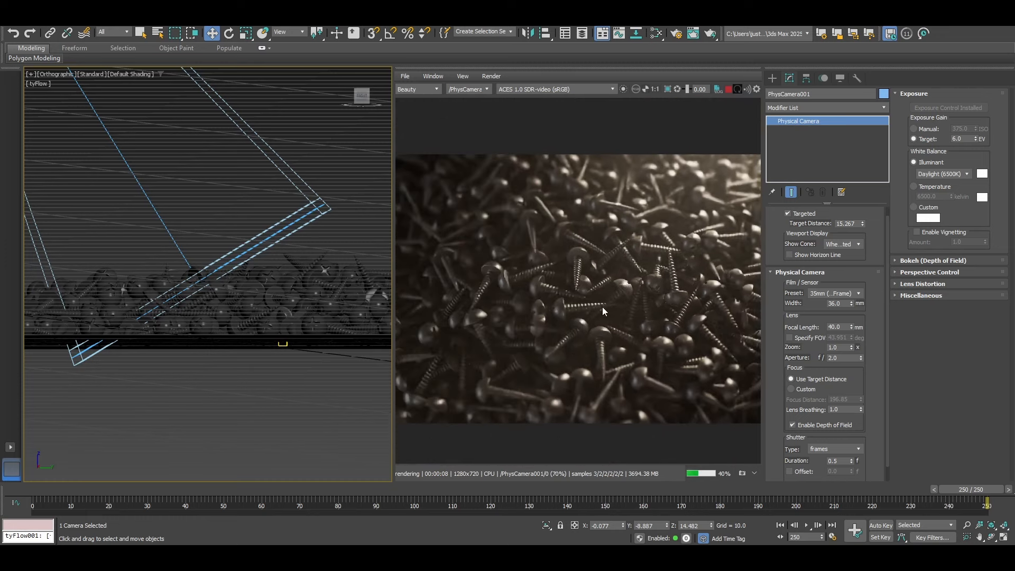
scroll(584, 267, up, 1)
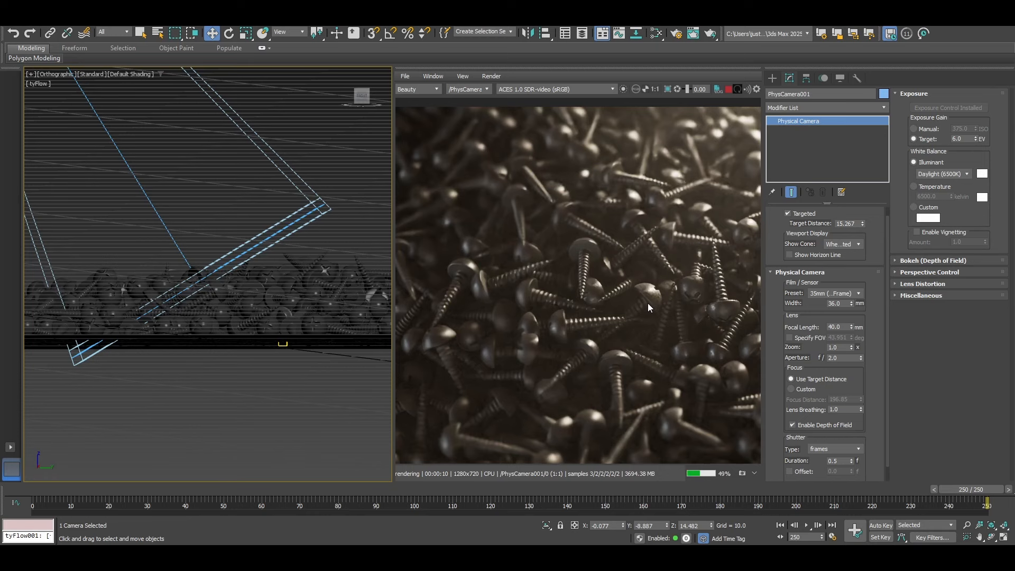
scroll(649, 304, up, 1)
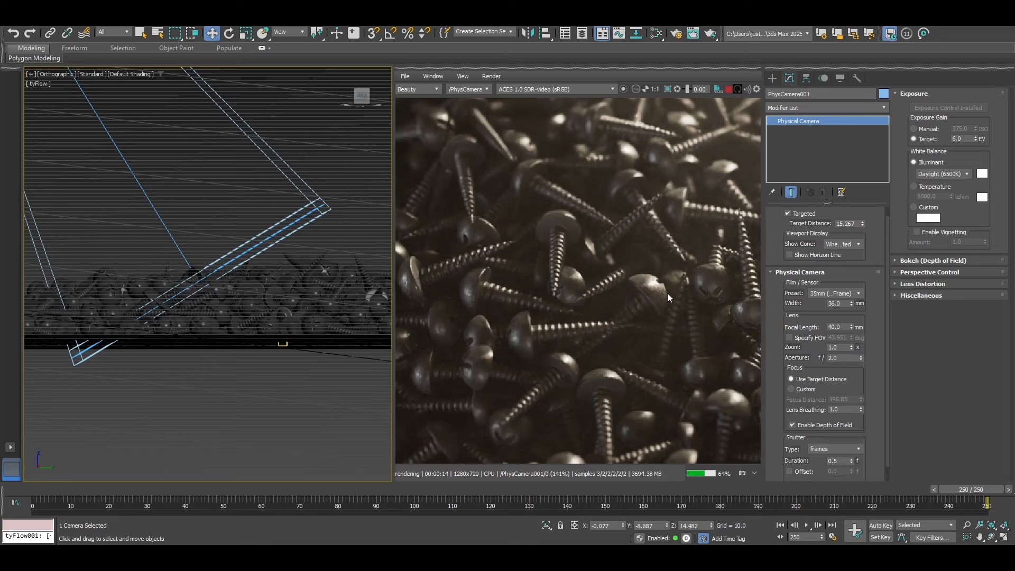
middle_drag(687, 295, 609, 297)
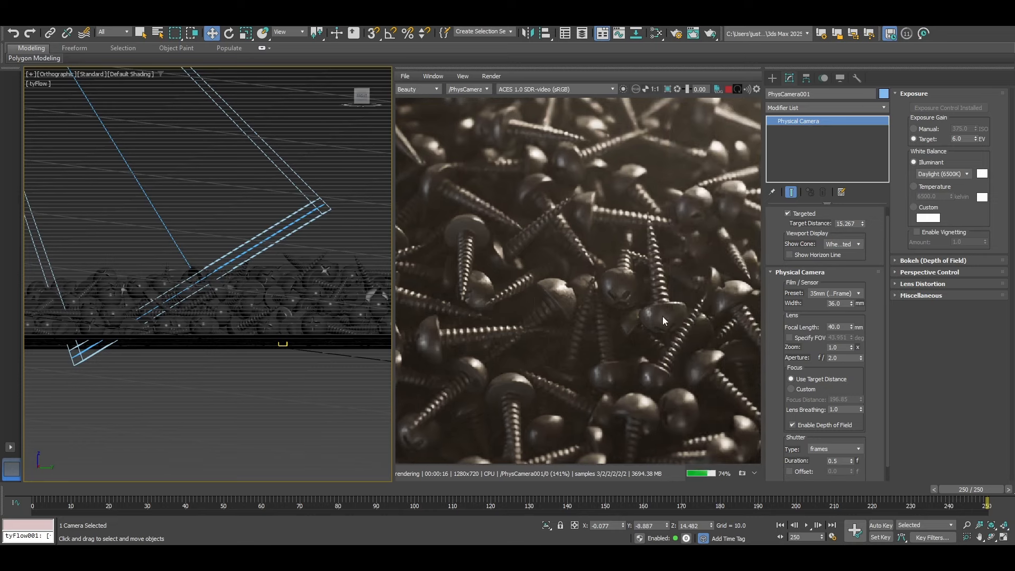
middle_drag(447, 302, 504, 320)
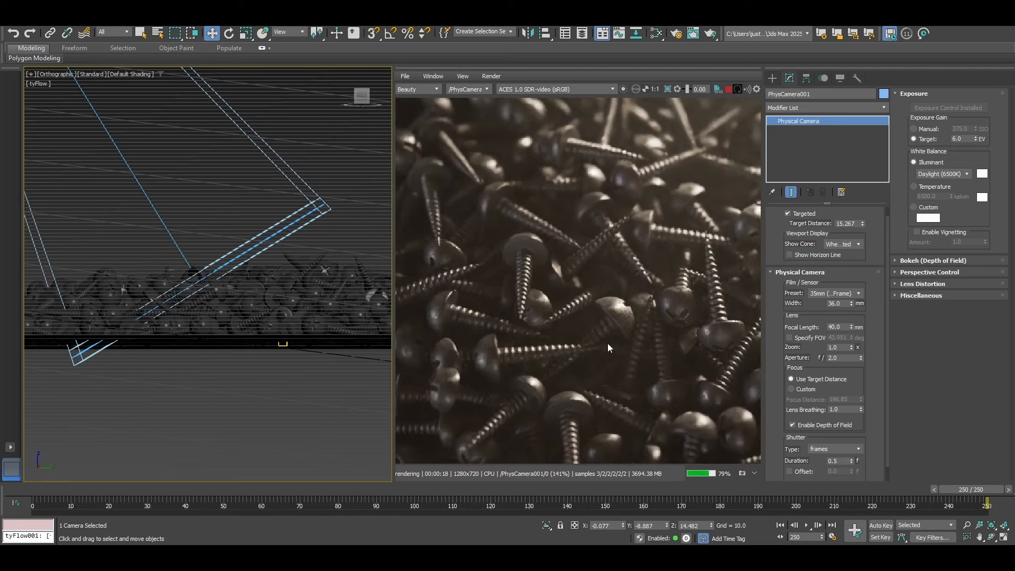
scroll(633, 312, down, 1)
middle_drag(681, 316, 646, 312)
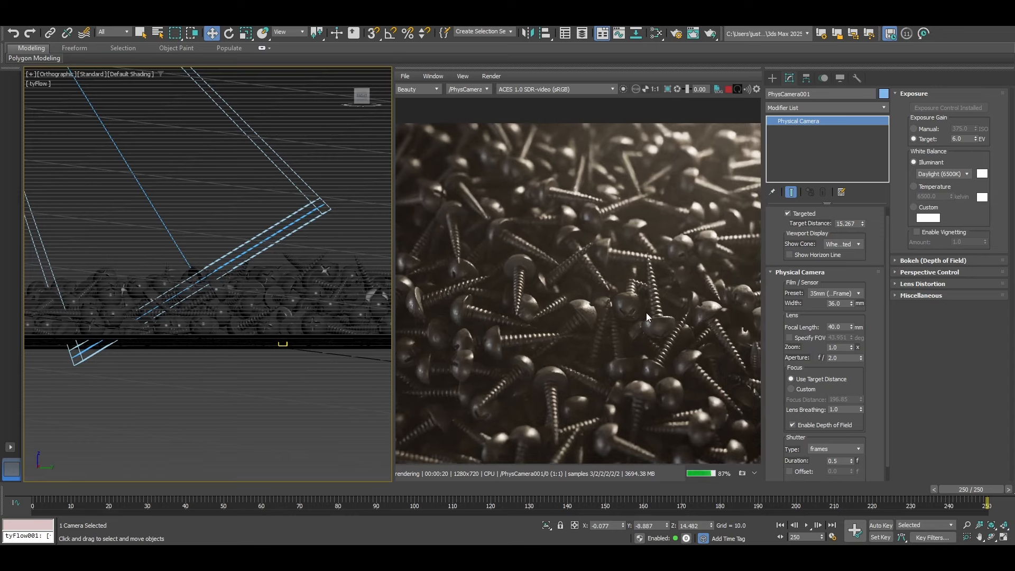
middle_drag(696, 341, 692, 295)
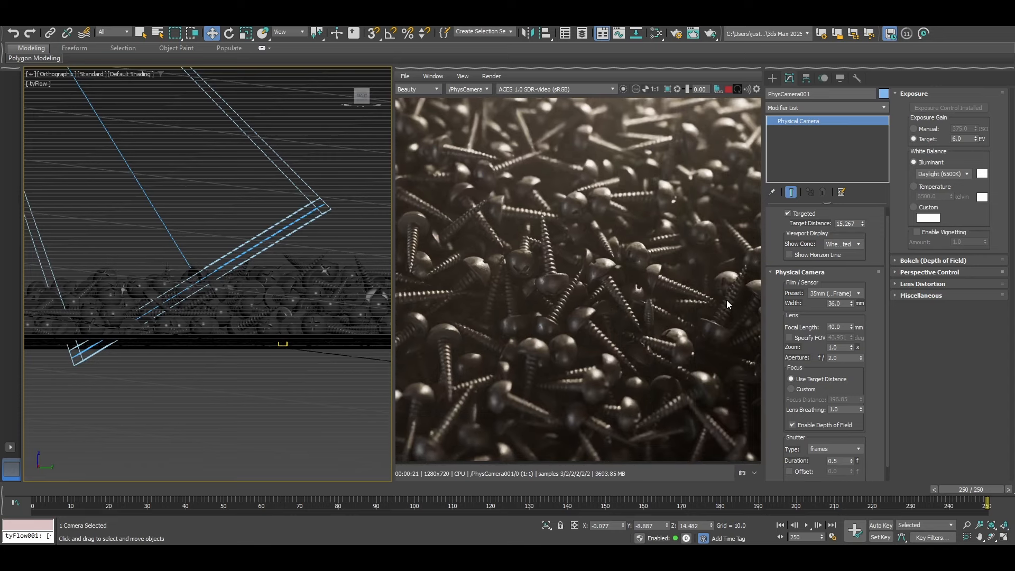
middle_drag(585, 275, 462, 291)
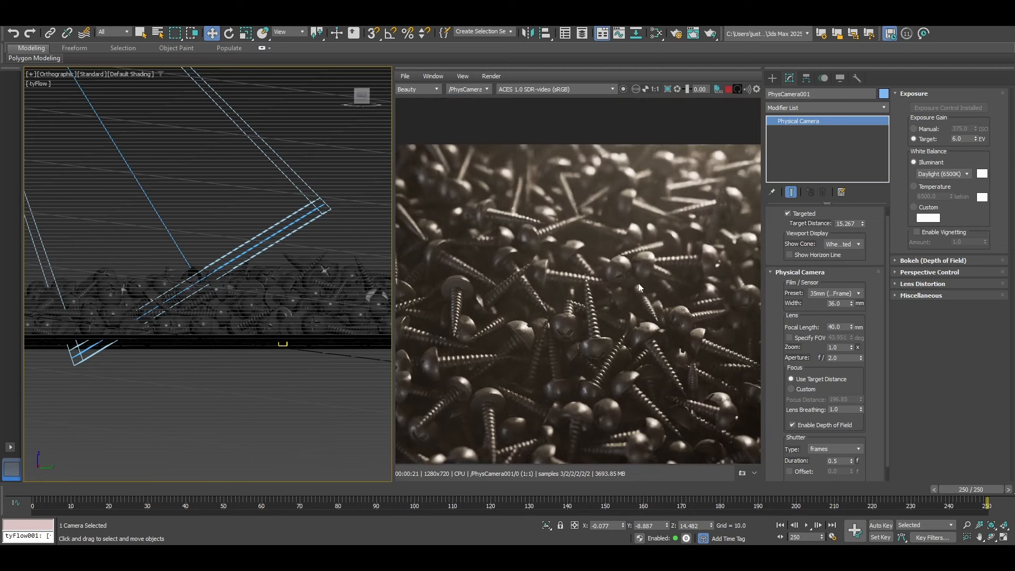
scroll(614, 303, down, 2)
scroll(479, 325, up, 2)
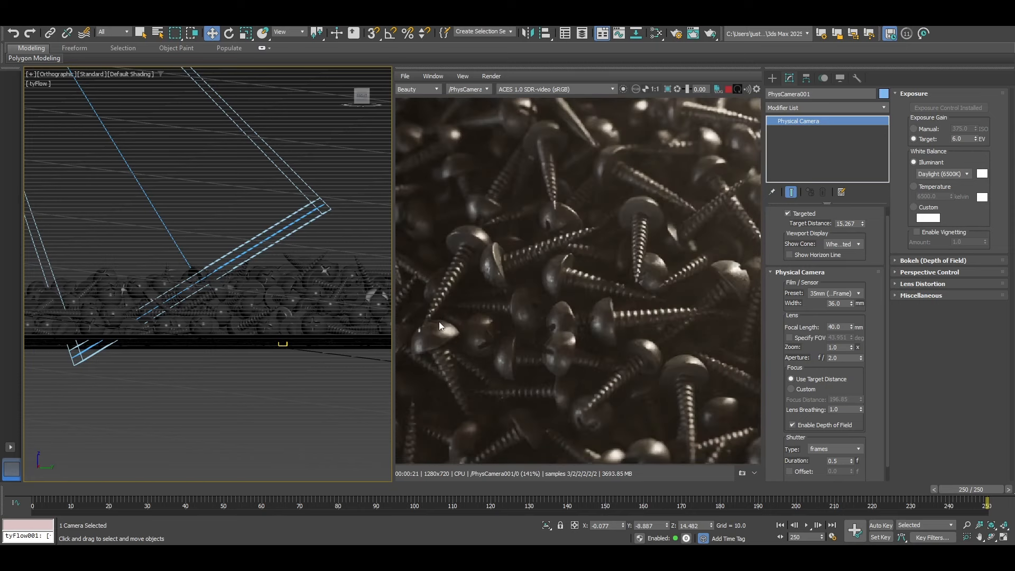
middle_drag(439, 322, 550, 318)
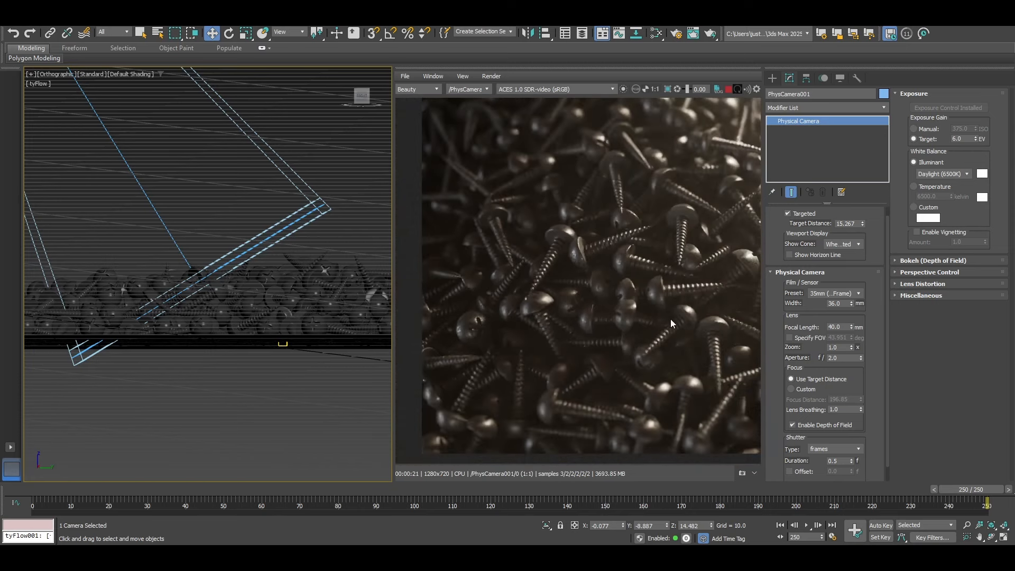
Examine the screws across the render and widen the render view to show the full frame.
middle_drag(671, 319, 474, 348)
scroll(687, 250, down, 2)
middle_drag(689, 253, 625, 261)
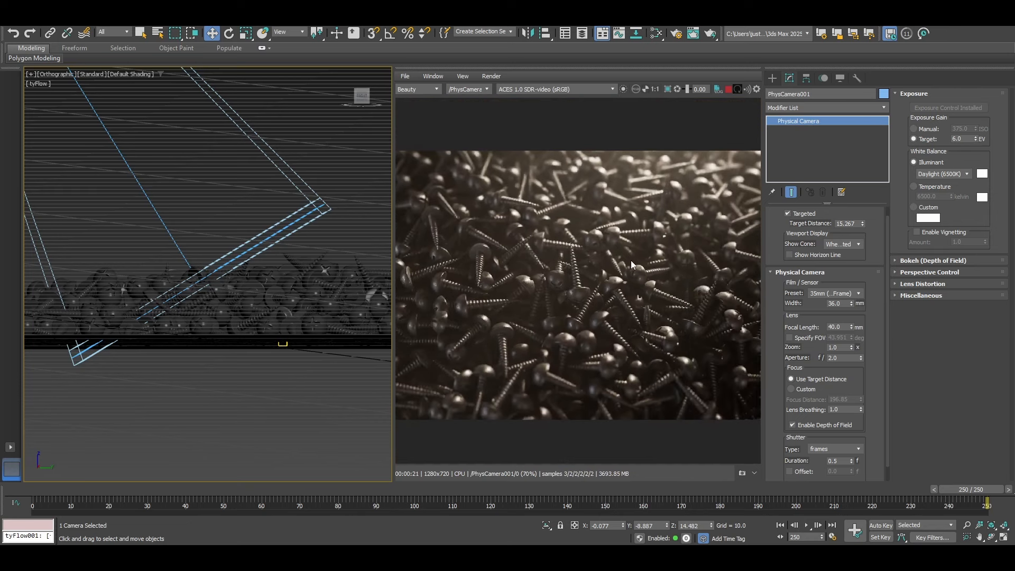
scroll(597, 277, down, 1)
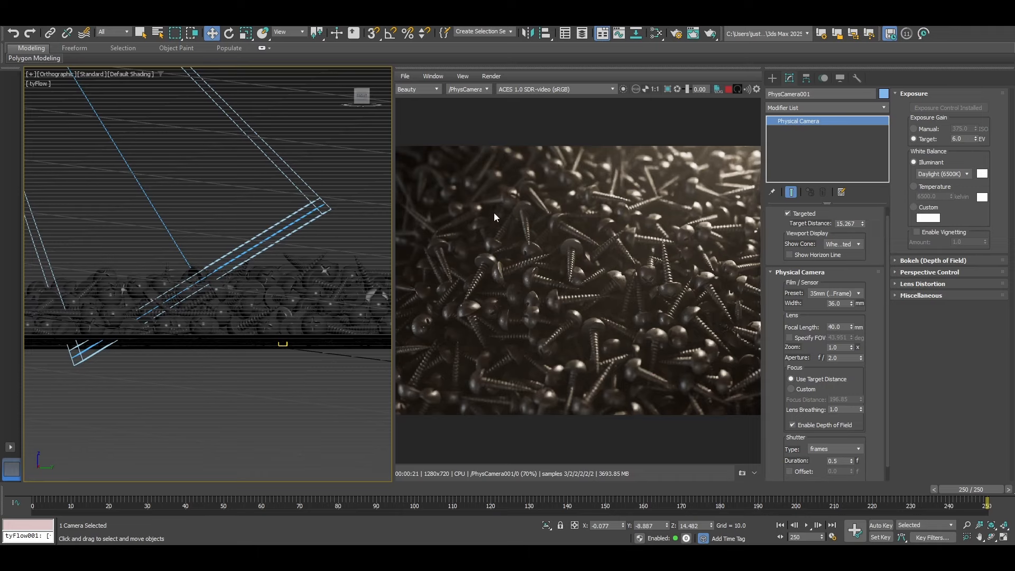
middle_drag(673, 292, 608, 280)
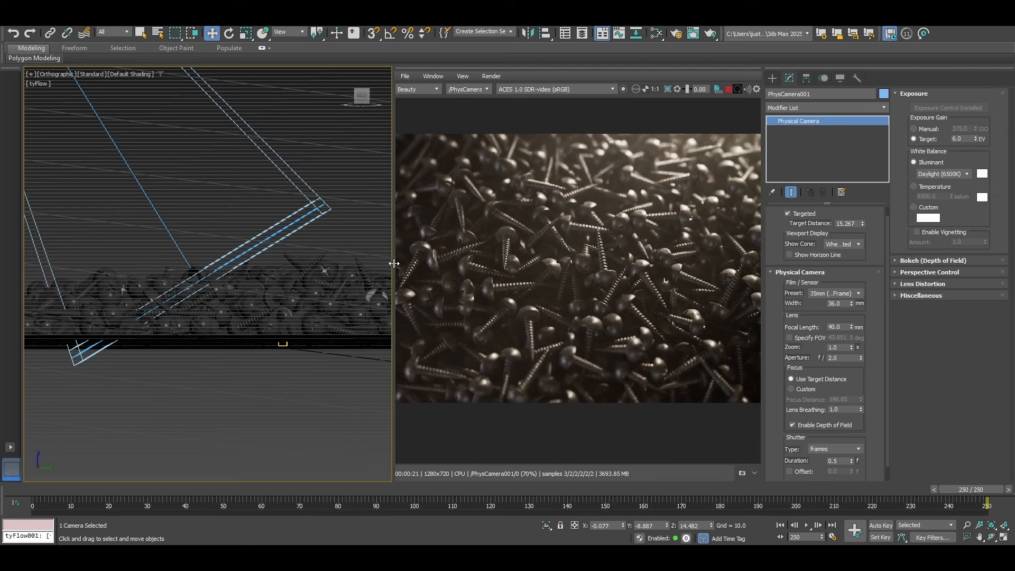
drag(393, 264, 219, 263)
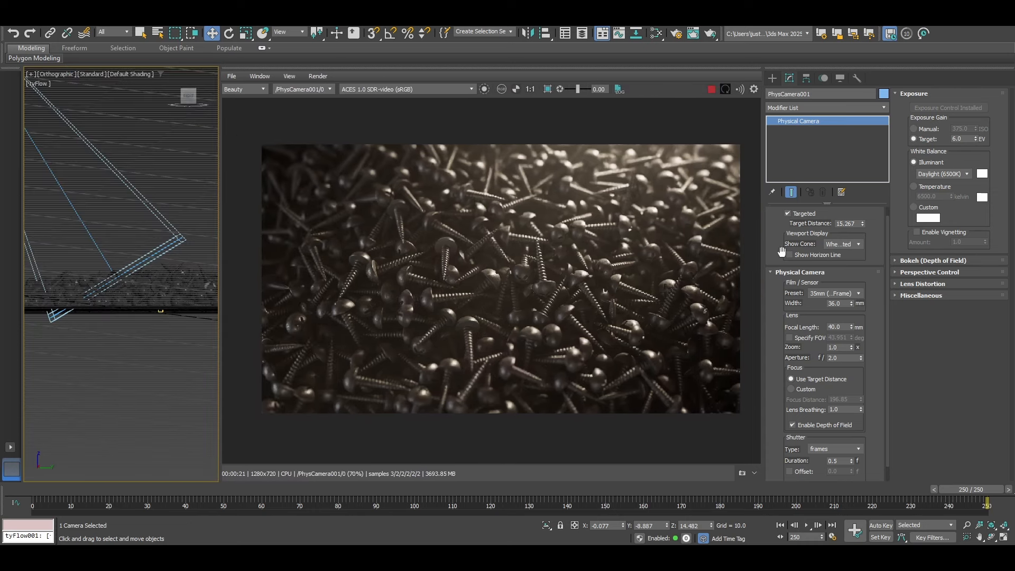
Add an Exposure imager to the render's post-processing stack and set its exposure to 0.9.
click(754, 89)
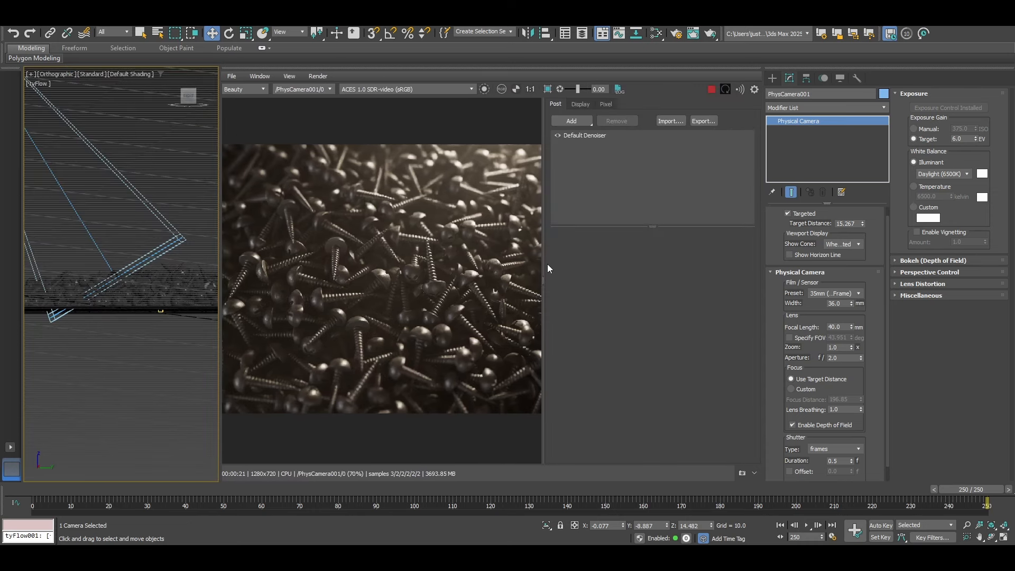
mouse_move(545, 281)
mouse_down()
mouse_move(755, 281)
mouse_move(535, 280)
mouse_up()
click(570, 136)
click(571, 122)
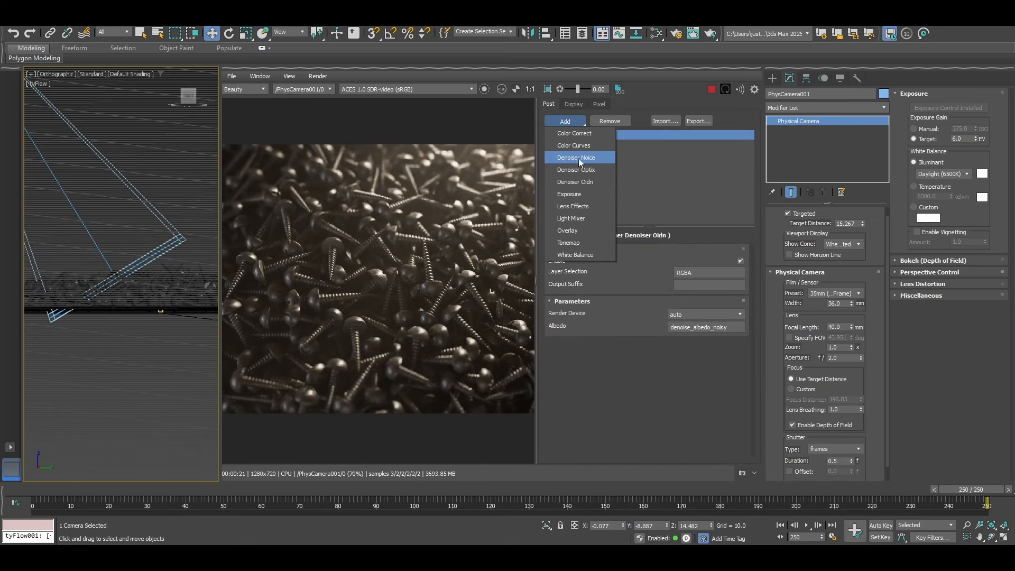
click(574, 201)
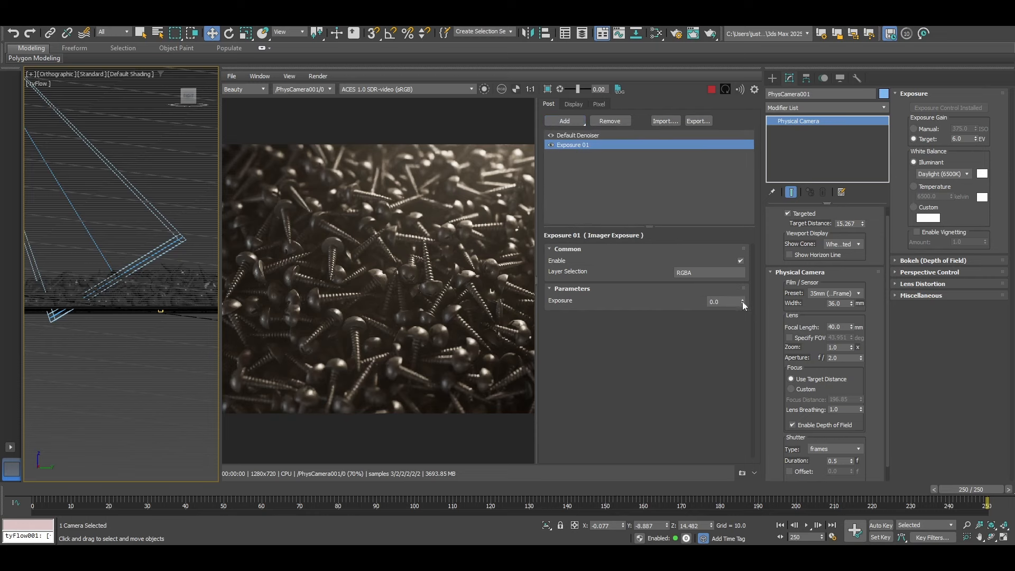
click(743, 303)
drag(743, 297, 745, 299)
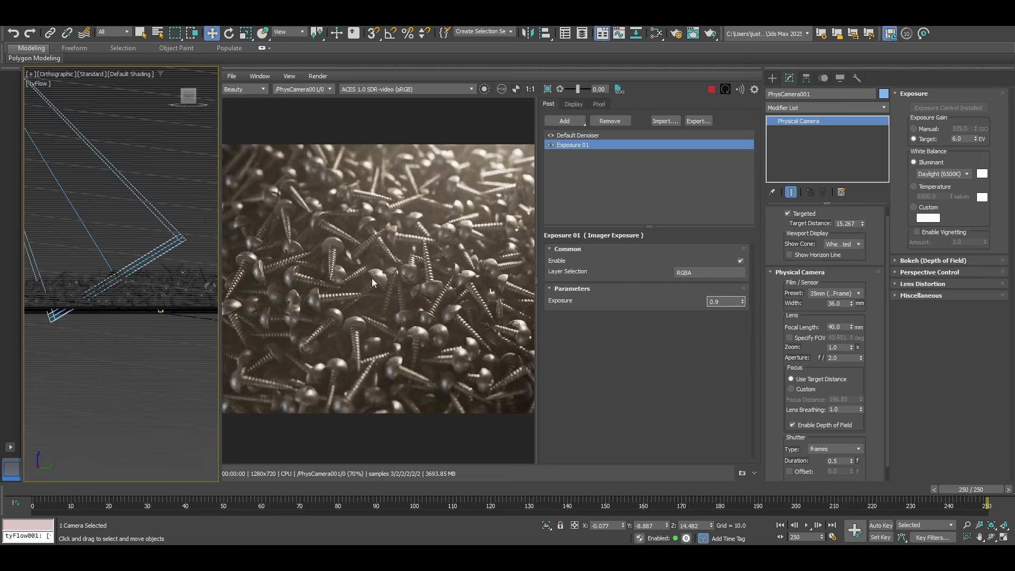
scroll(364, 283, up, 1)
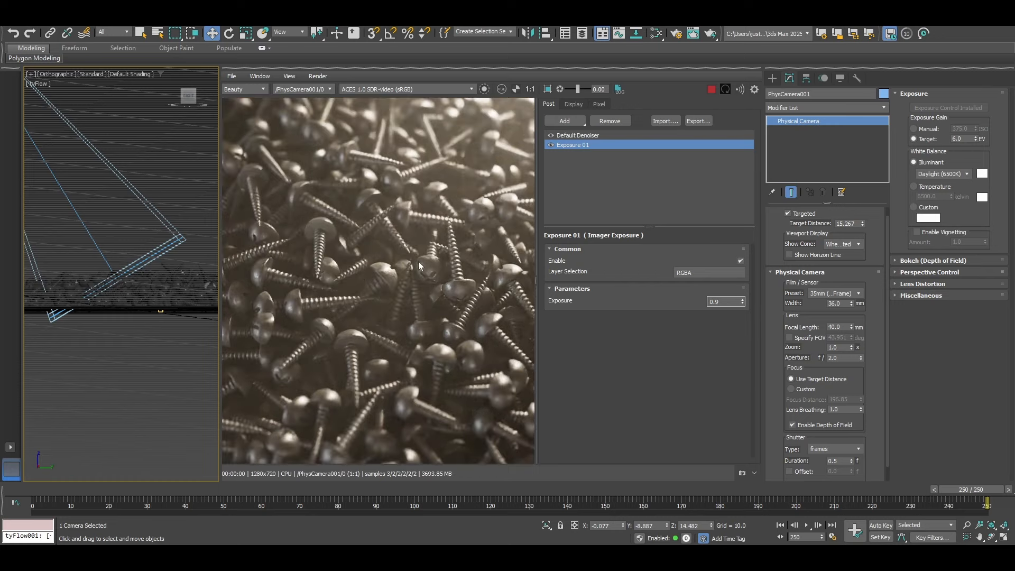
middle_drag(450, 221, 411, 259)
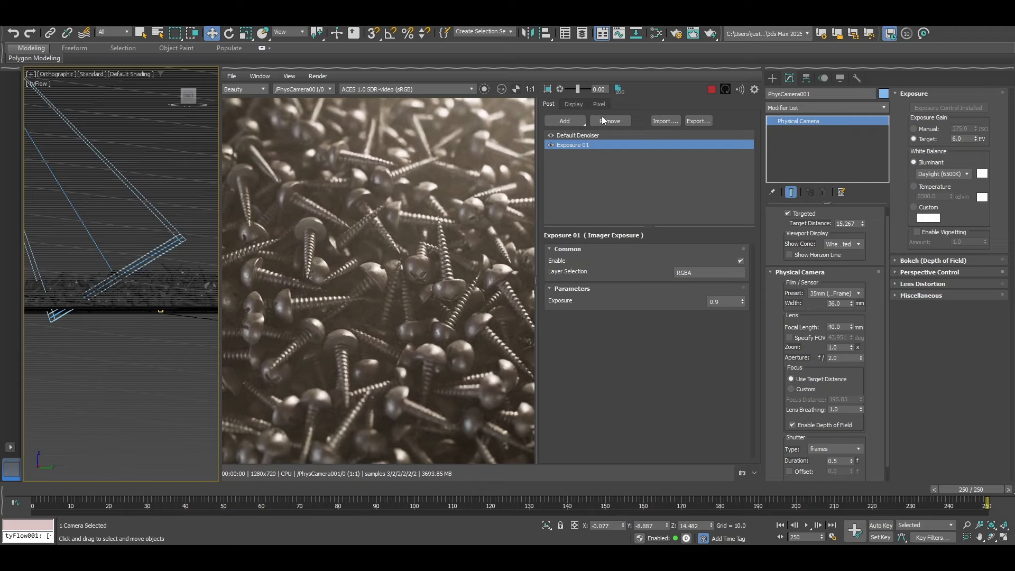
Add a White Balance imager to the post-processing stack after the exposure imager.
click(565, 121)
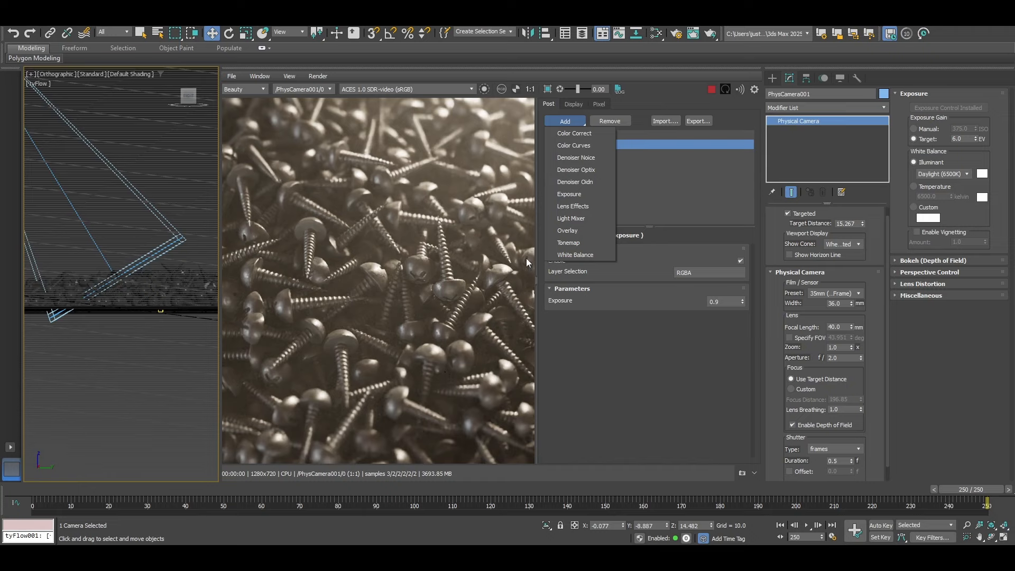
scroll(383, 343, down, 1)
click(406, 337)
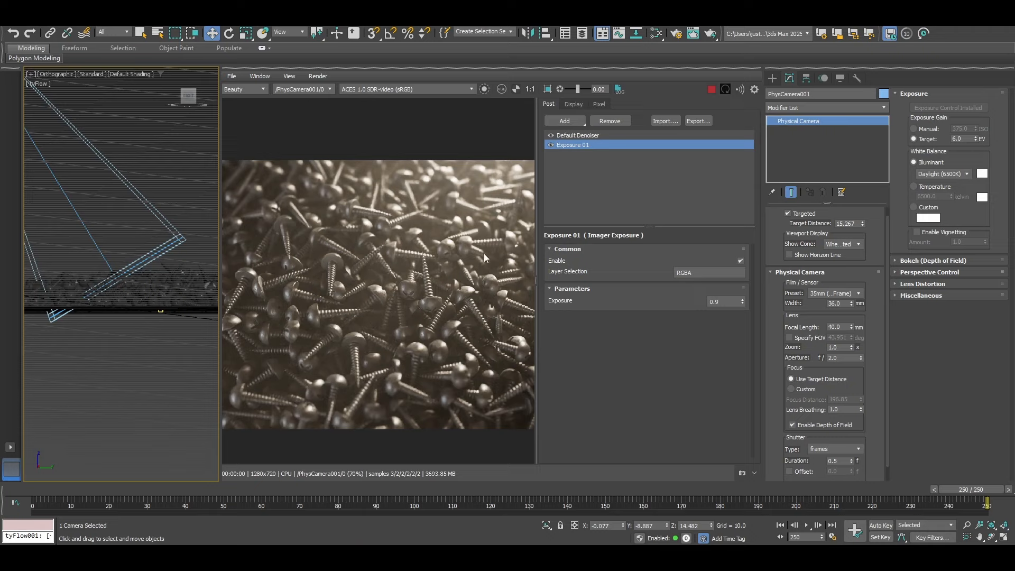
click(567, 122)
click(400, 309)
click(558, 121)
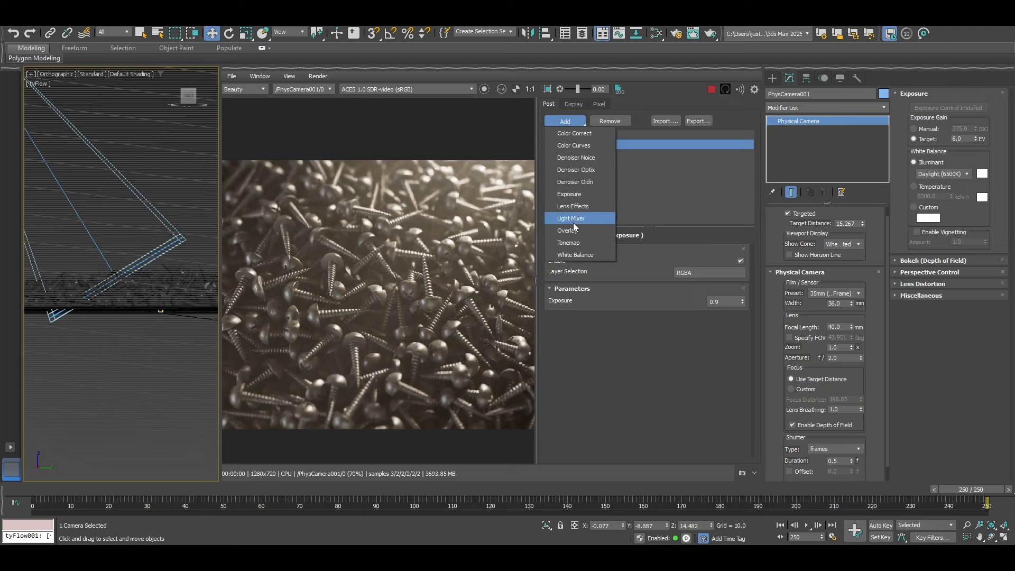
click(575, 254)
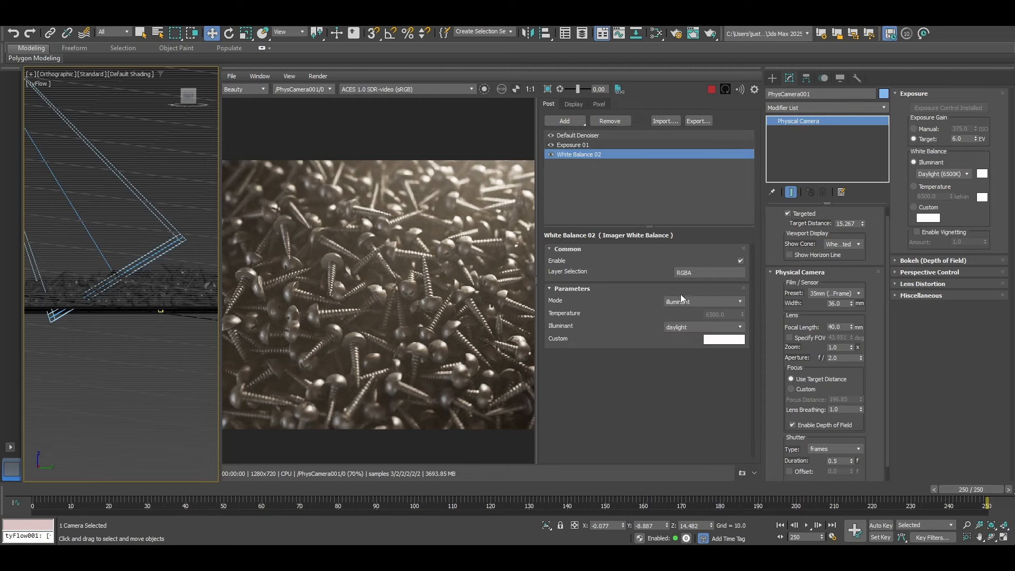
Try a series of illuminant presets on the White Balance imager, including halogen_basic and quartz_halide_cool.
click(740, 327)
click(711, 357)
key(Down)
key(Down)
key(Down)
key(Down)
key(Down)
key(Down)
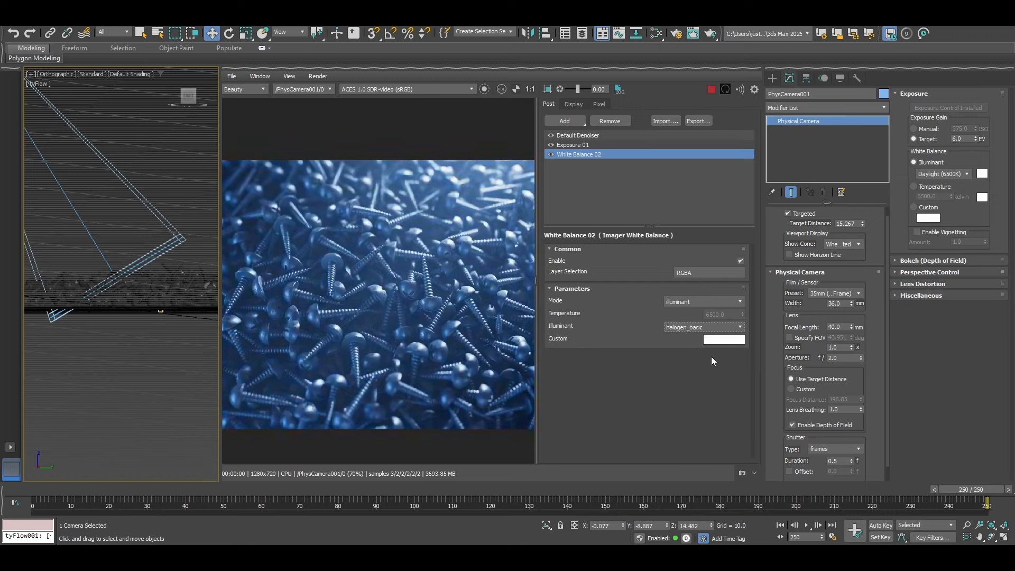
key(Down)
Try the sun illuminant on the White Balance imager and return it to daylight.
click(720, 327)
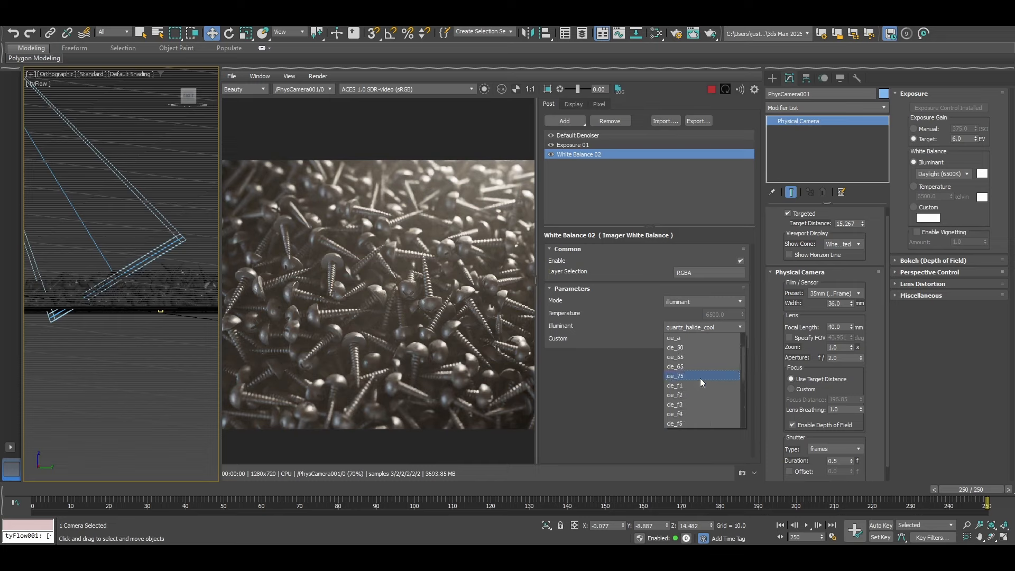
scroll(700, 377, up, 2)
click(678, 349)
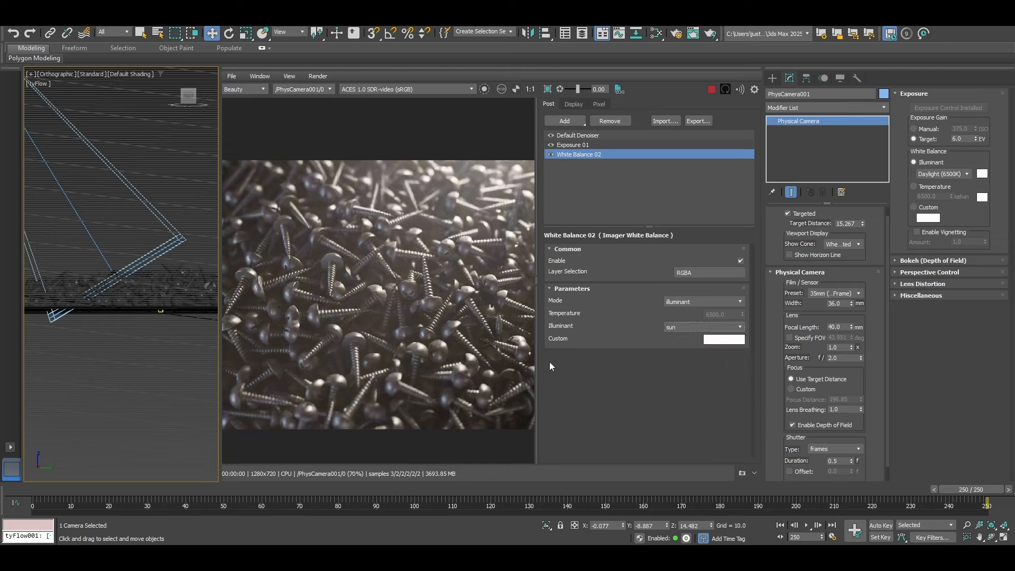
click(740, 326)
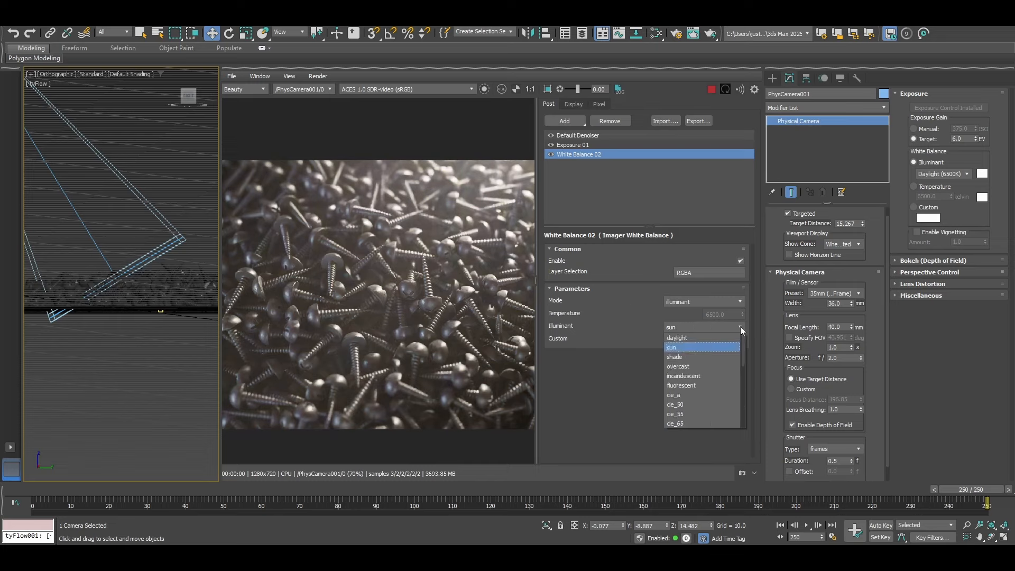
click(700, 340)
scroll(342, 318, down, 2)
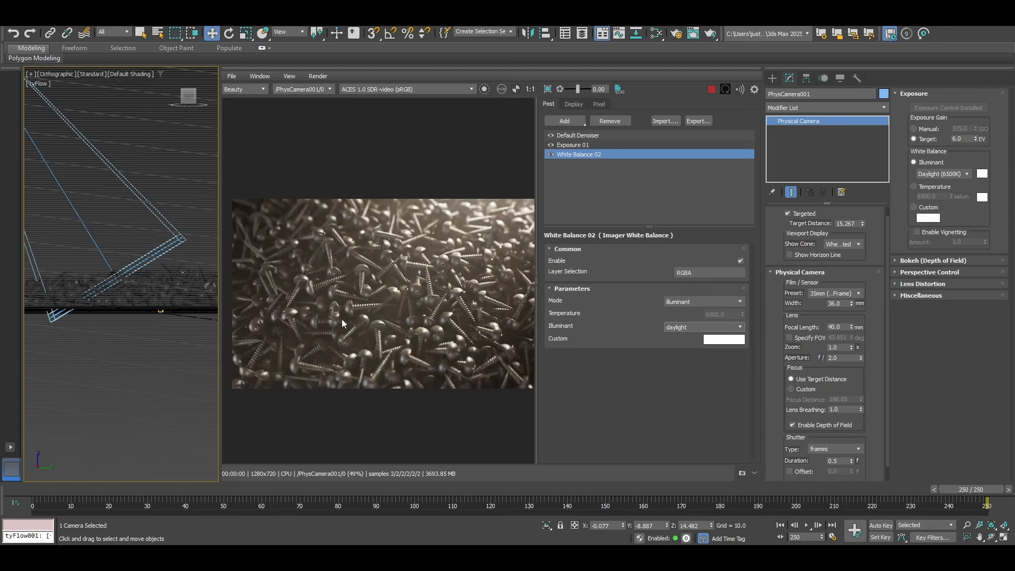
scroll(375, 307, up, 2)
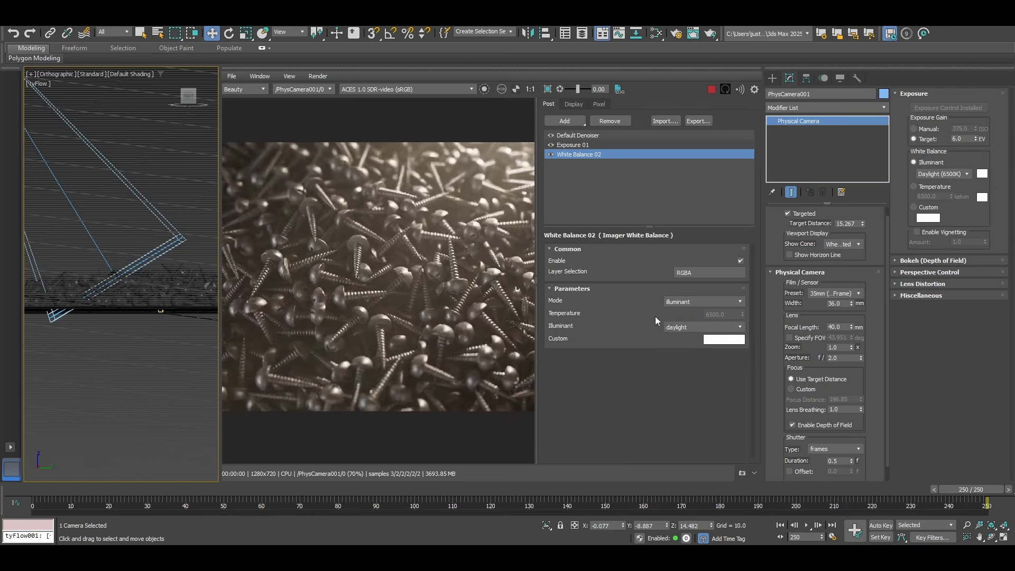
Add a Color Correct imager to the post-processing stack and set its main contrast to 1.12.
click(574, 121)
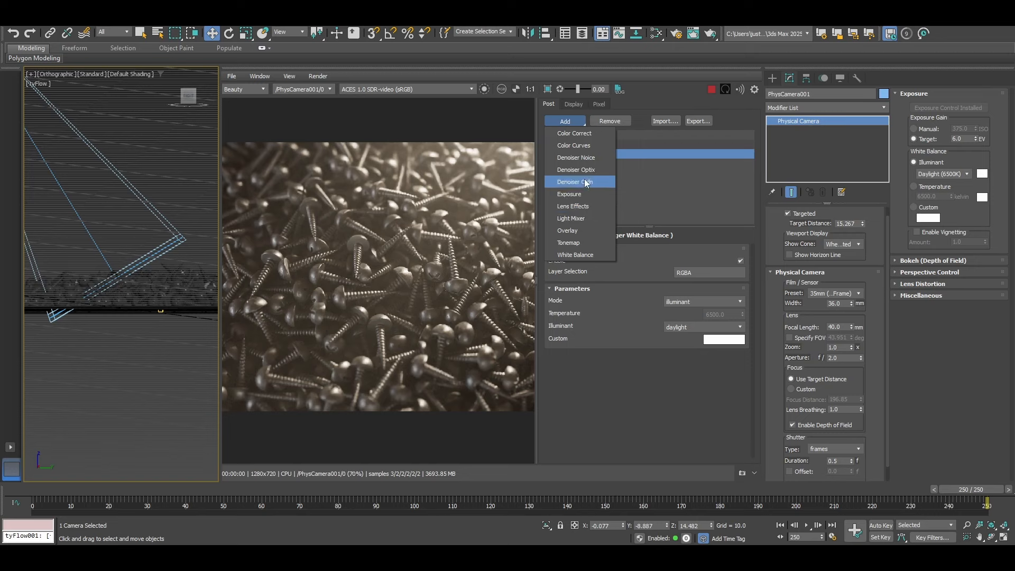
click(581, 134)
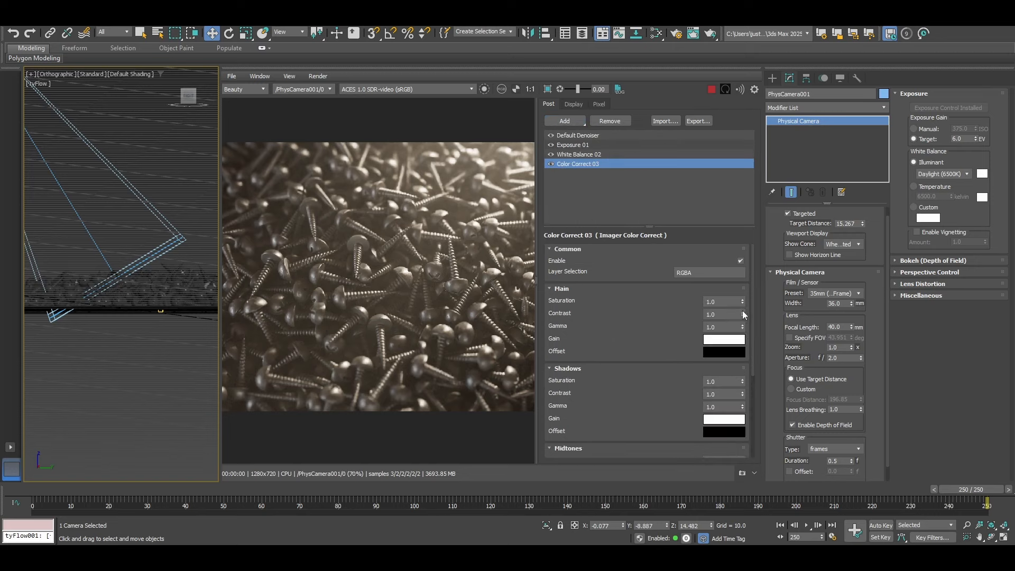
drag(743, 311, 746, 314)
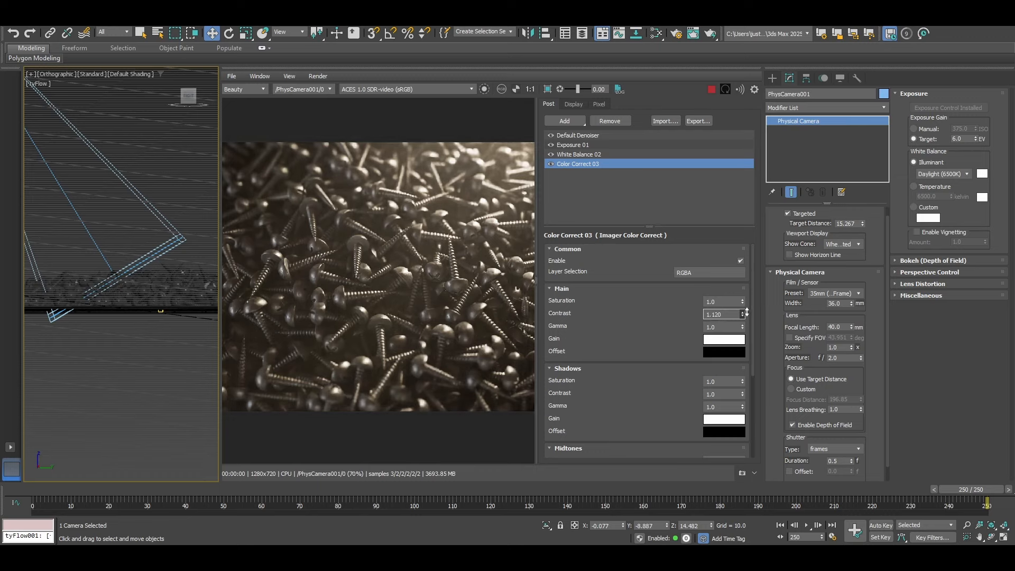
Try a different highlights gamma in the Color Correct imager and reset it to 1.
scroll(667, 345, down, 3)
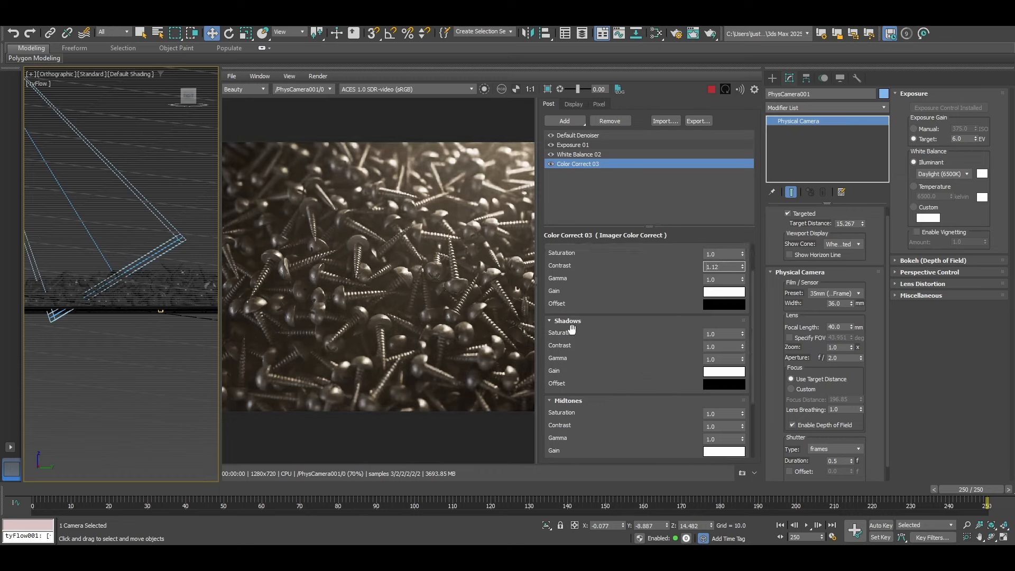
scroll(582, 381, down, 5)
scroll(586, 409, down, 1)
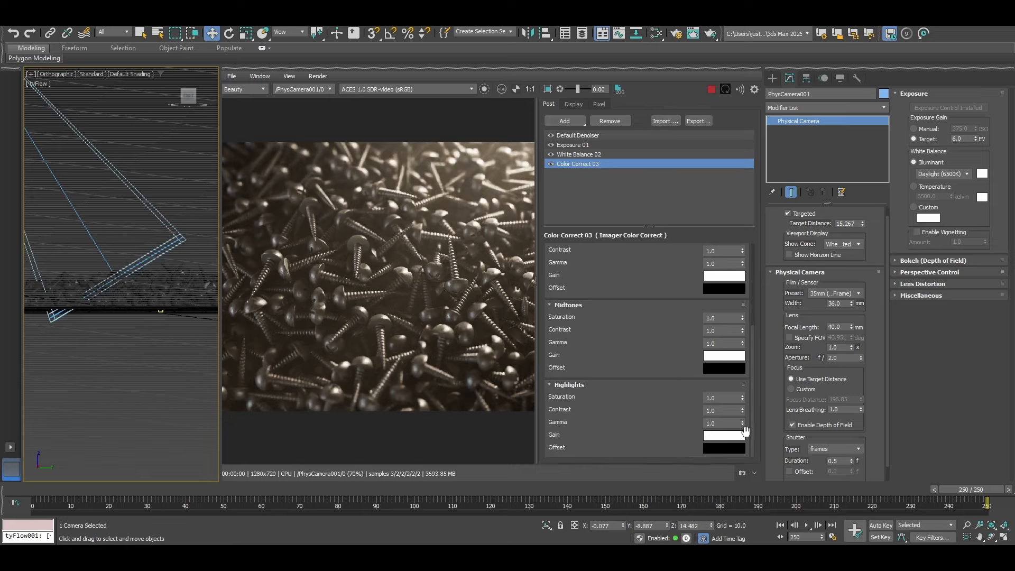
drag(742, 423, 746, 395)
double_click(714, 423)
text(1.55)
key(BackSpace)
key(BackSpace)
key(BackSpace)
key(Return)
Set the Color Correct highlights contrast to 1.26 and inspect the screws' highlights in the render.
drag(743, 411, 743, 400)
scroll(439, 284, up, 2)
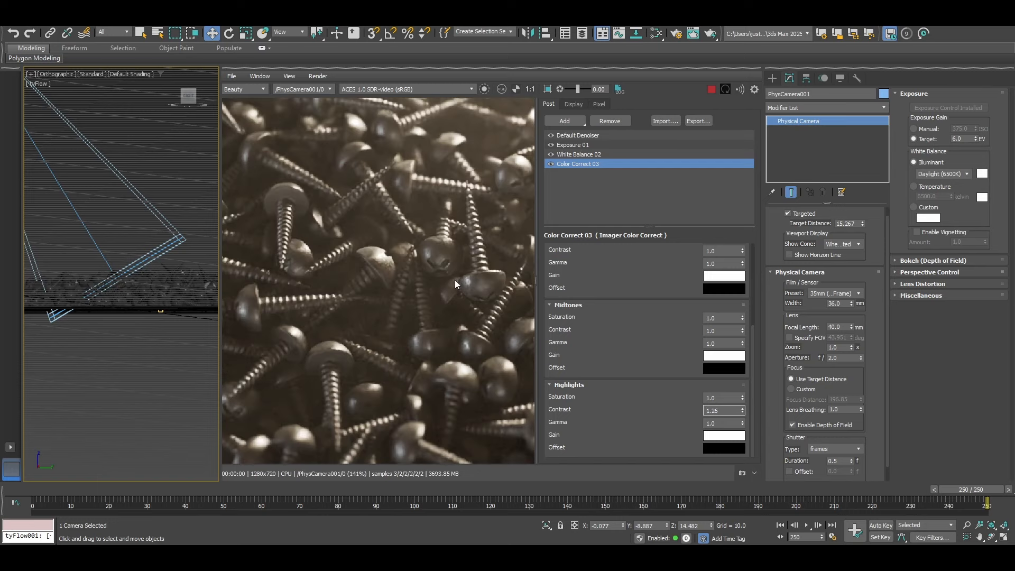
scroll(452, 279, down, 1)
middle_drag(452, 279, 297, 284)
middle_drag(398, 307, 357, 319)
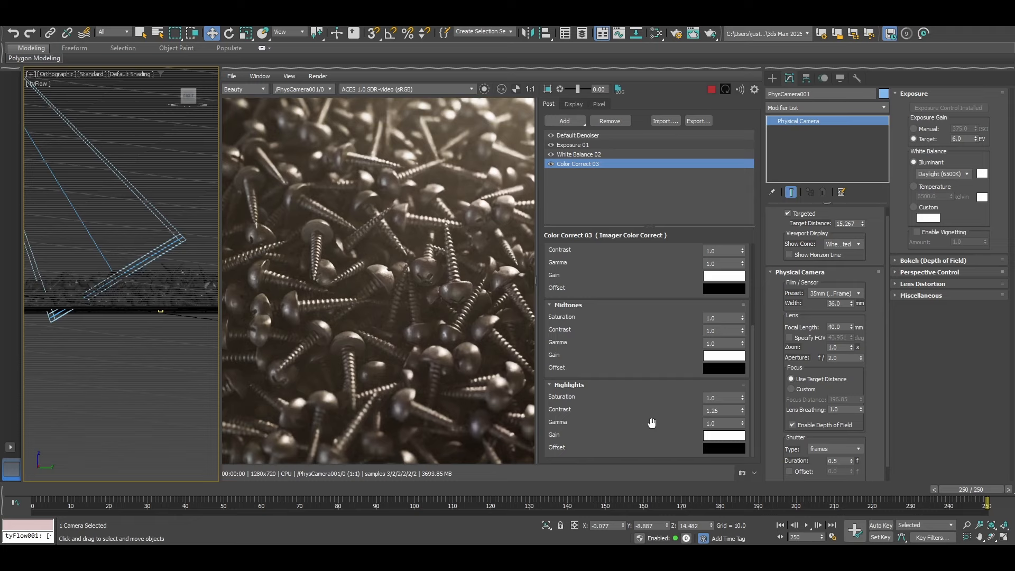
Tint the Color Correct shadows gain with a very pale cyan.
scroll(634, 406, up, 3)
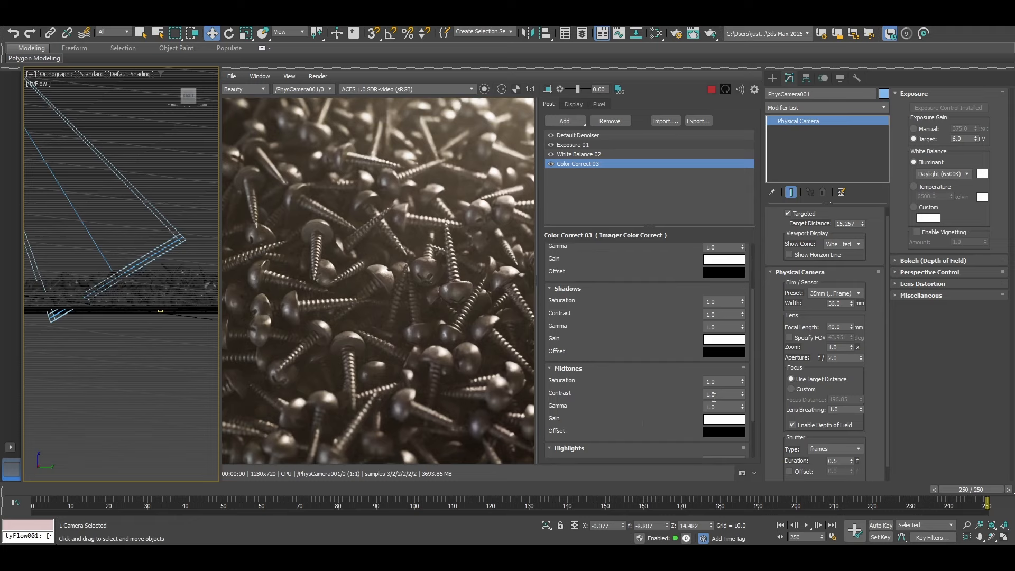
click(723, 344)
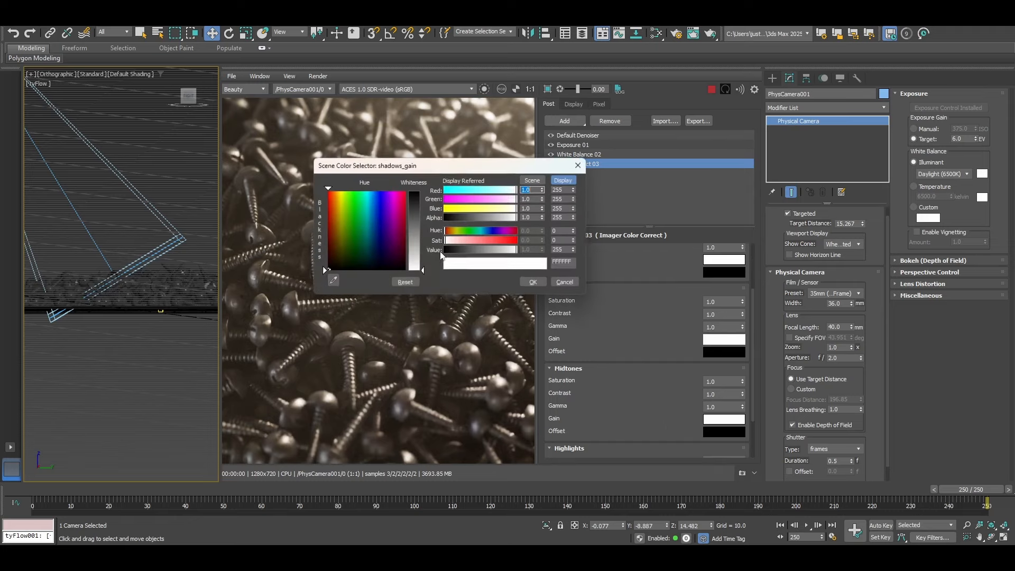
drag(392, 176, 570, 215)
drag(514, 277, 515, 230)
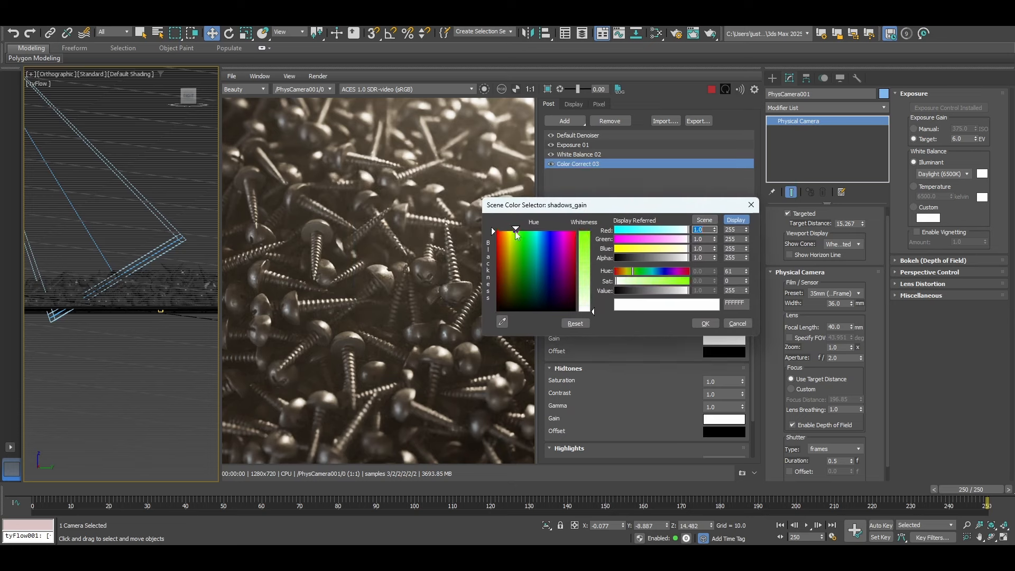
mouse_move(585, 309)
mouse_down()
mouse_move(586, 294)
mouse_move(586, 302)
mouse_up()
drag(515, 231, 537, 235)
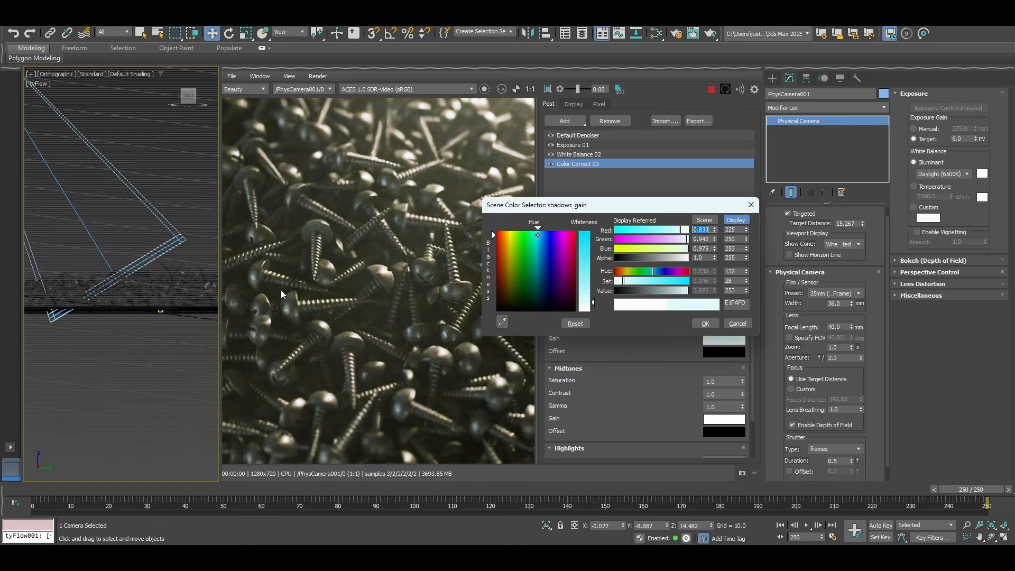
drag(593, 302, 592, 307)
click(705, 323)
Examine the color-corrected screws across the render and hide the post-processing settings.
scroll(353, 264, down, 2)
scroll(353, 264, down, 1)
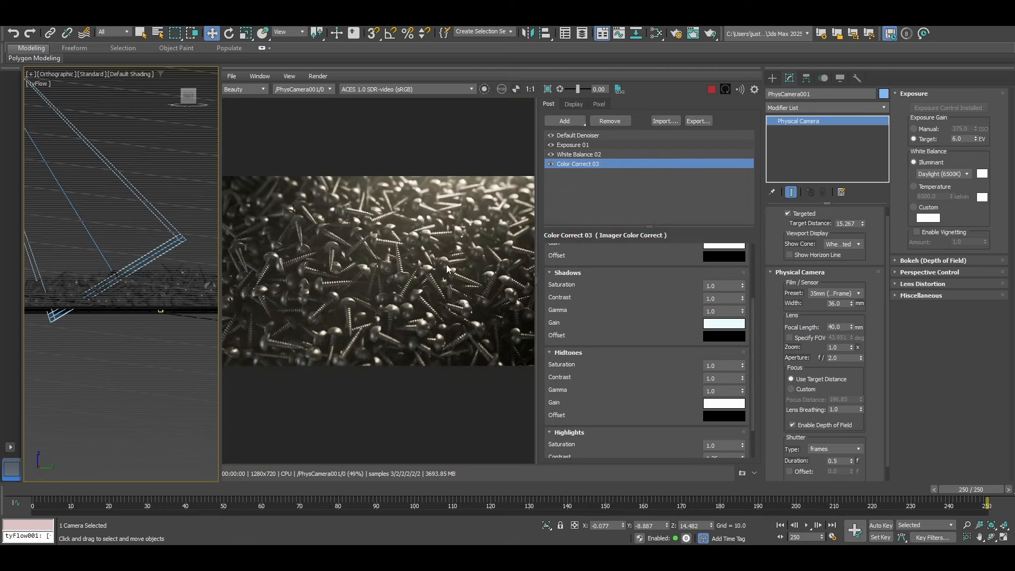
middle_drag(449, 248, 412, 269)
scroll(411, 269, up, 1)
middle_drag(296, 320, 360, 300)
scroll(358, 302, up, 1)
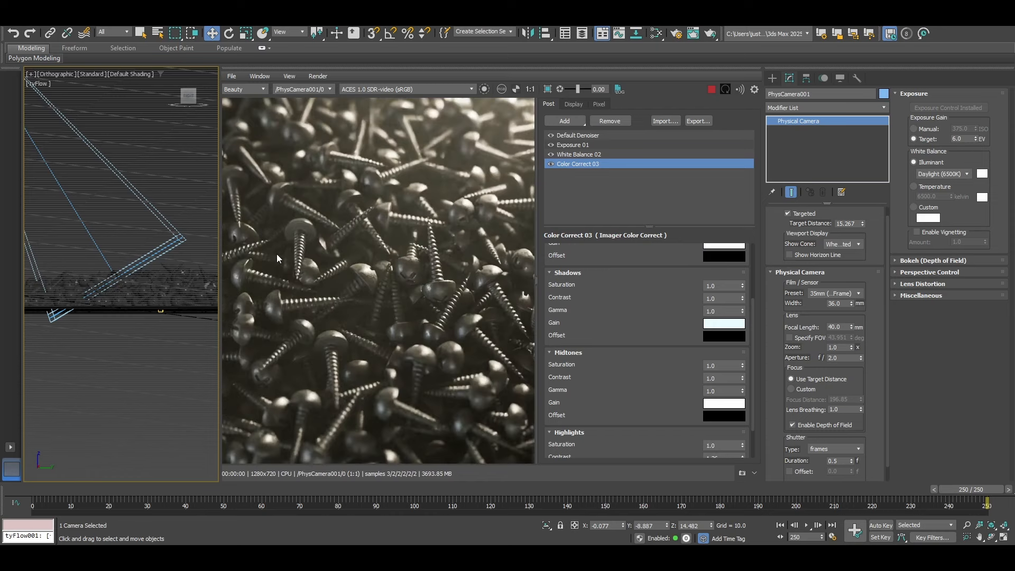
middle_drag(288, 303, 389, 280)
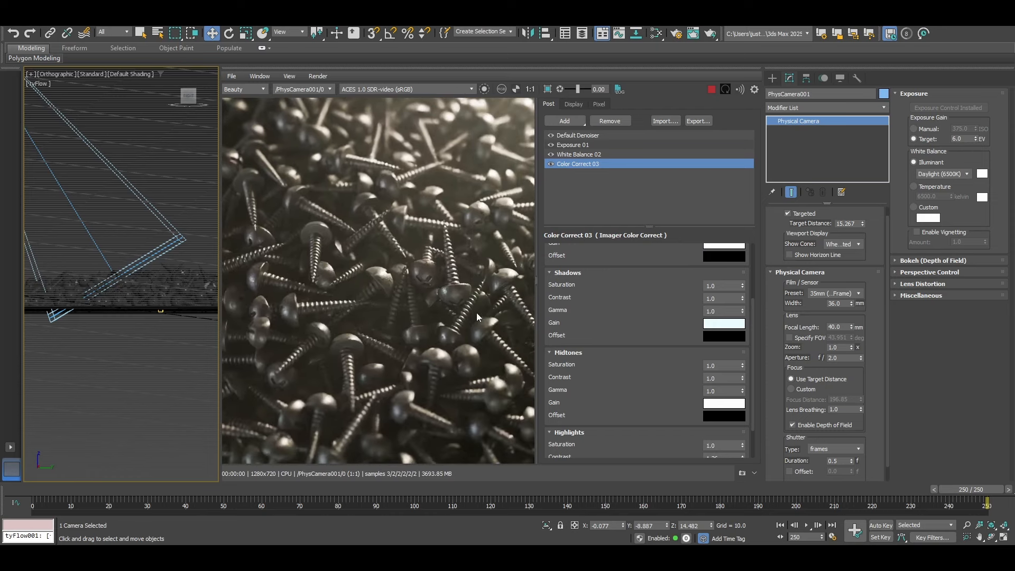
click(536, 277)
middle_drag(609, 298, 521, 286)
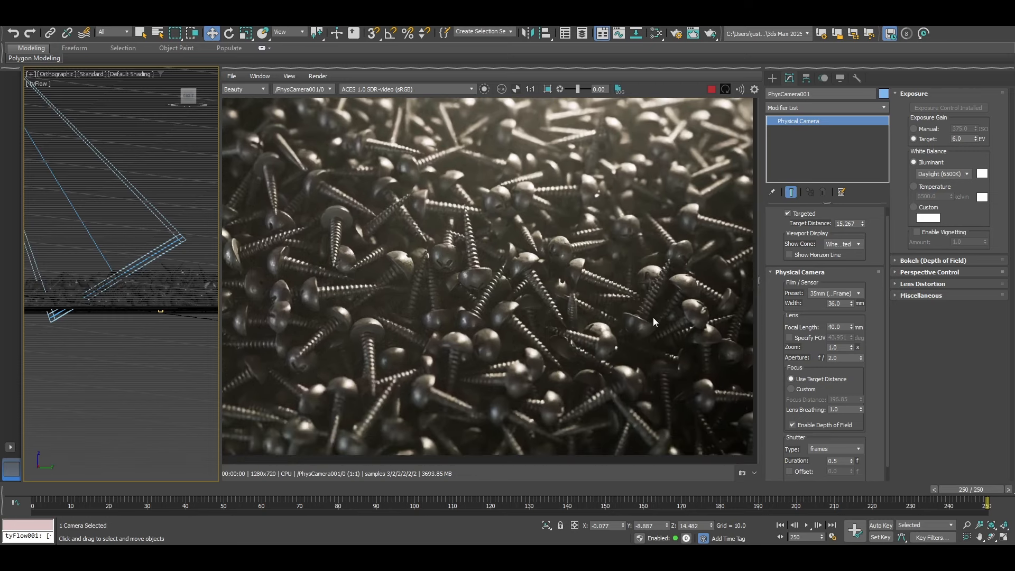
Inspect the graded render of the screw pile, both as a whole frame and up close, for its highlights, shadows, haze and depth of field.
middle_drag(653, 317, 515, 201)
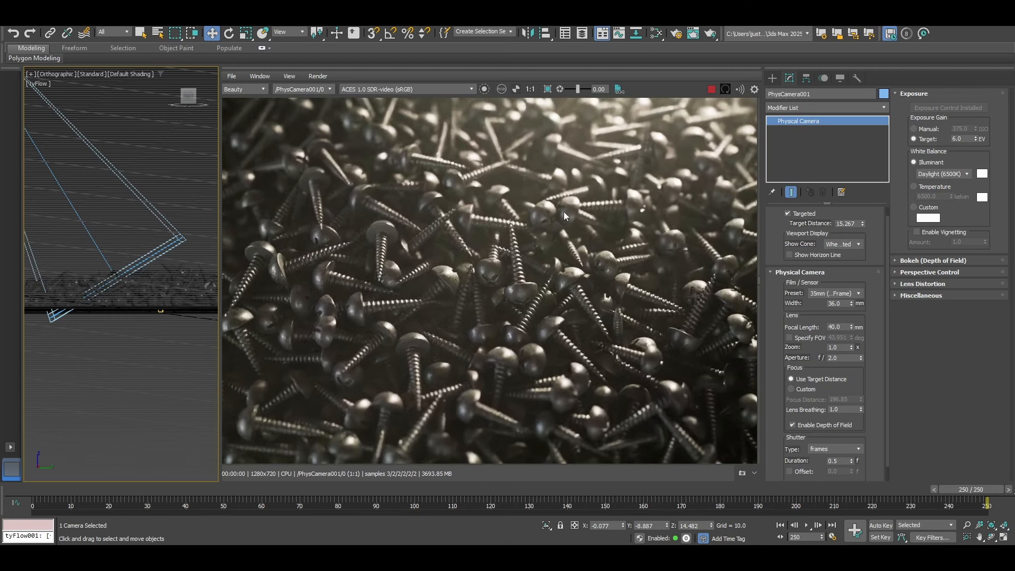
scroll(523, 271, down, 2)
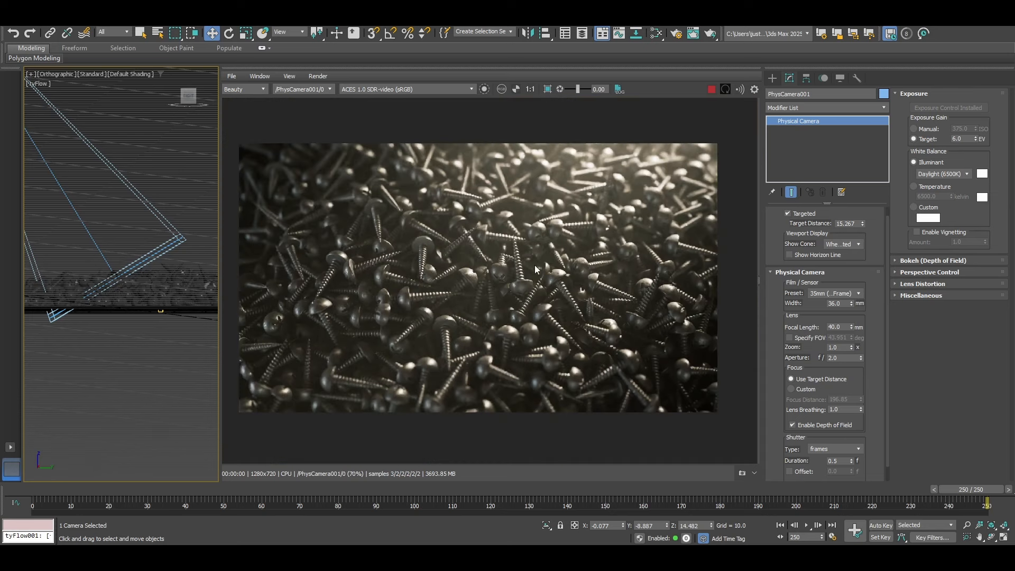
middle_drag(534, 265, 557, 255)
scroll(557, 254, up, 2)
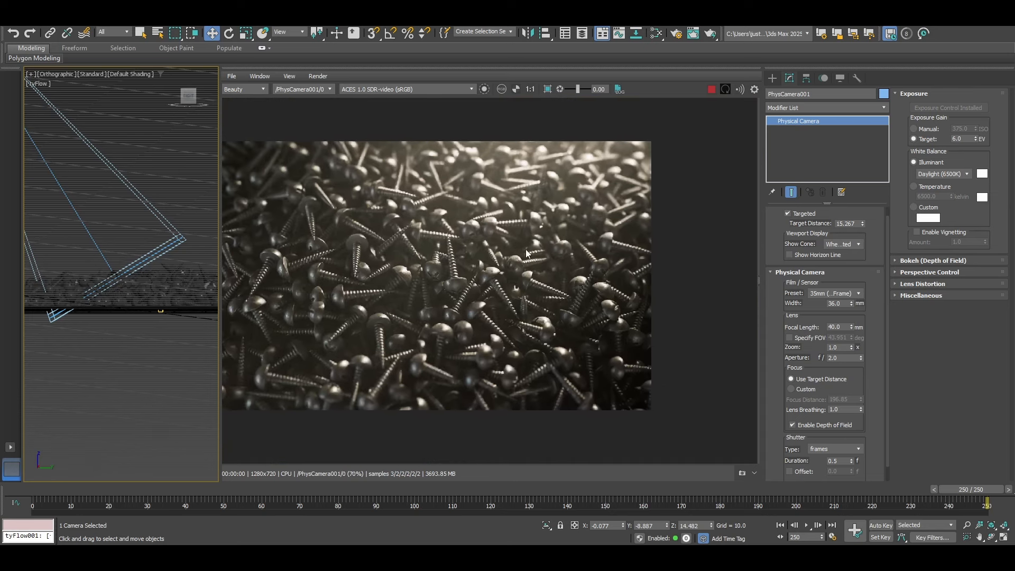
middle_drag(391, 292, 471, 317)
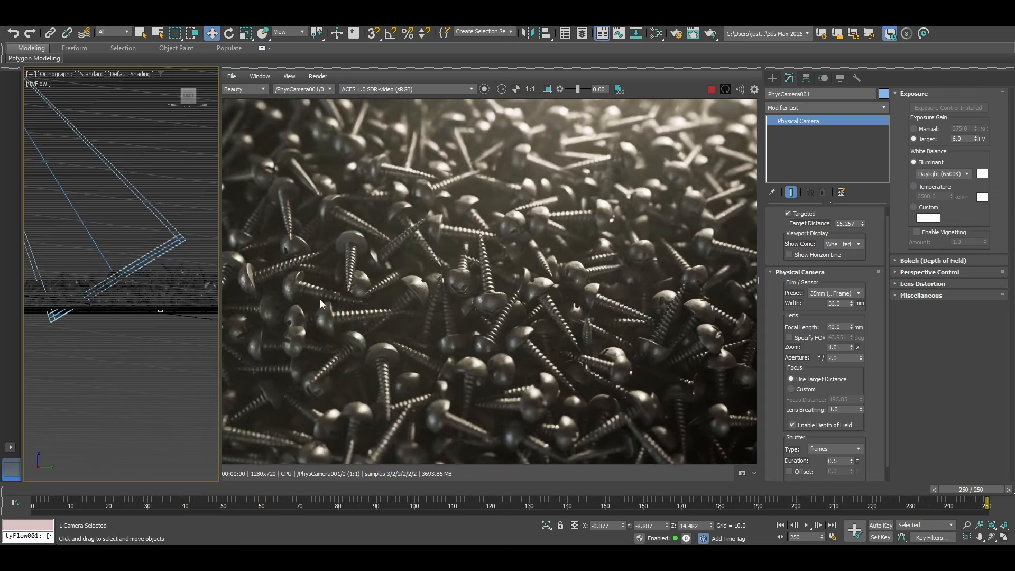
middle_drag(319, 299, 399, 290)
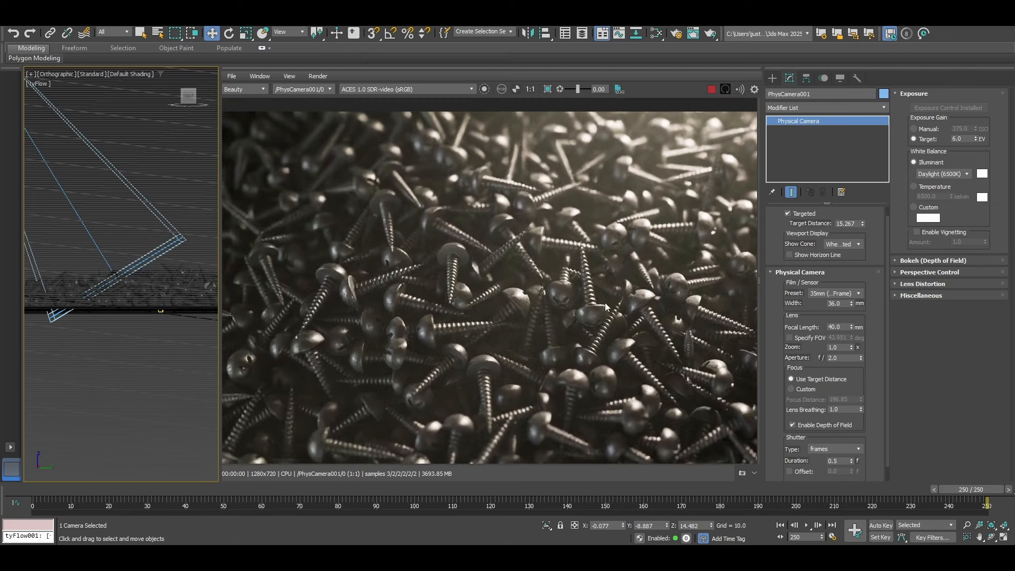
middle_drag(605, 302, 512, 277)
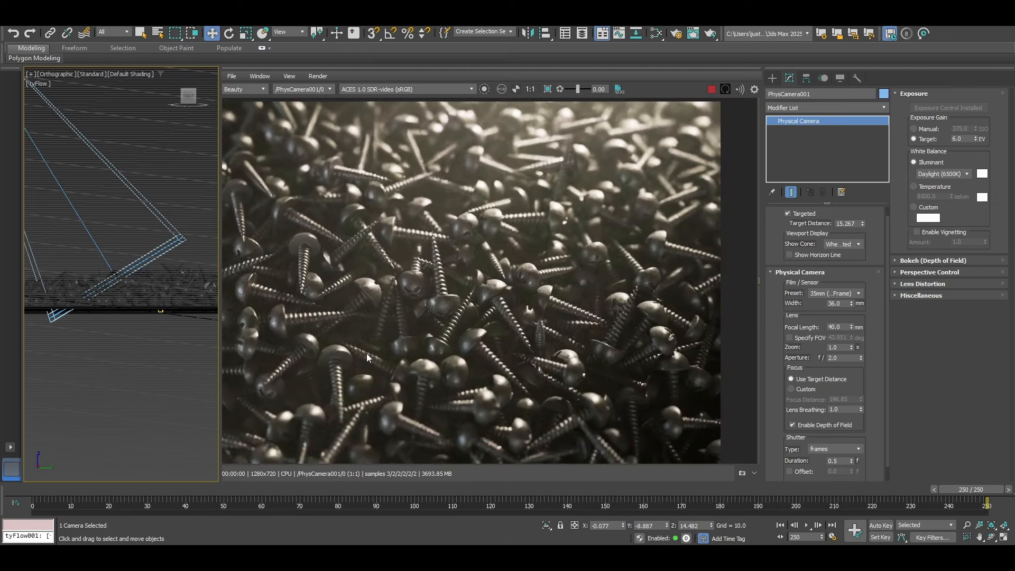
middle_drag(366, 353, 482, 362)
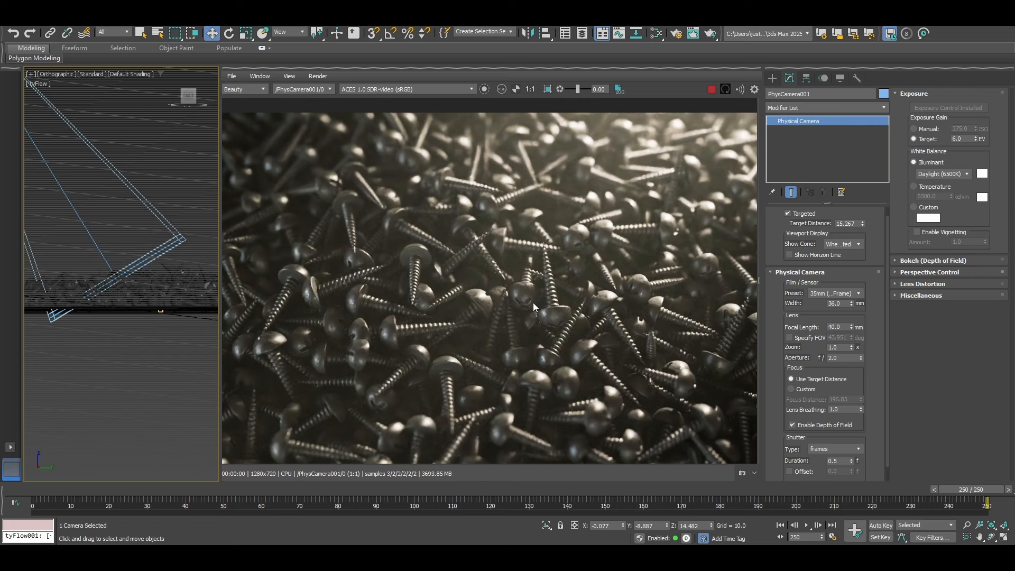
scroll(532, 303, down, 1)
scroll(532, 303, down, 2)
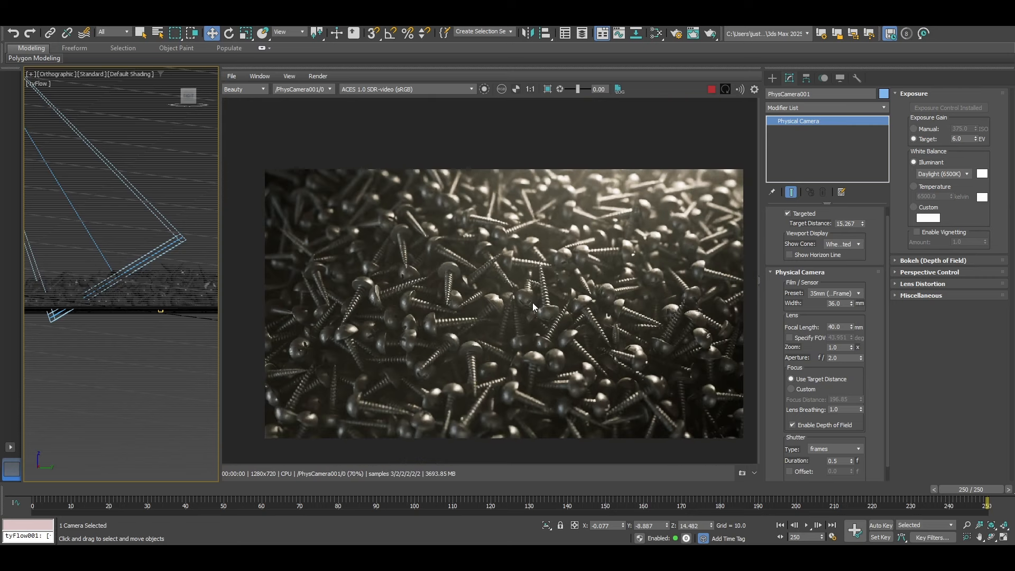
scroll(532, 302, up, 3)
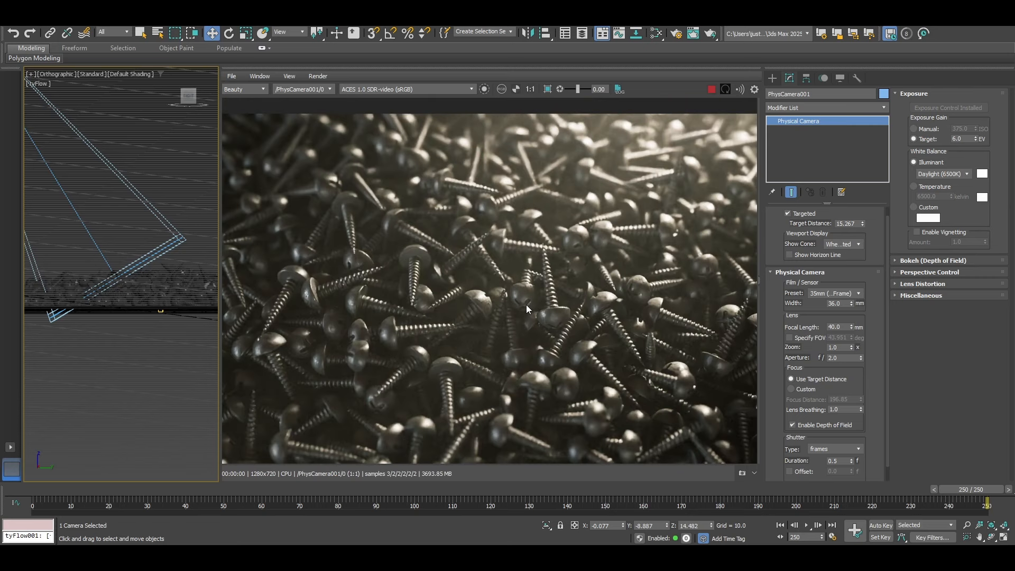
middle_drag(623, 347, 667, 306)
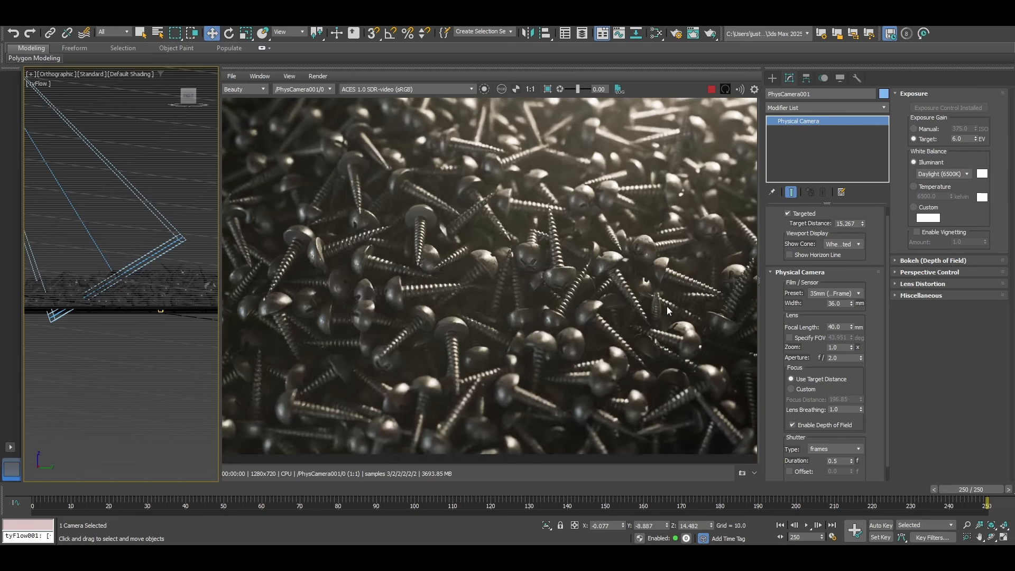
scroll(577, 322, down, 3)
middle_drag(544, 313, 521, 317)
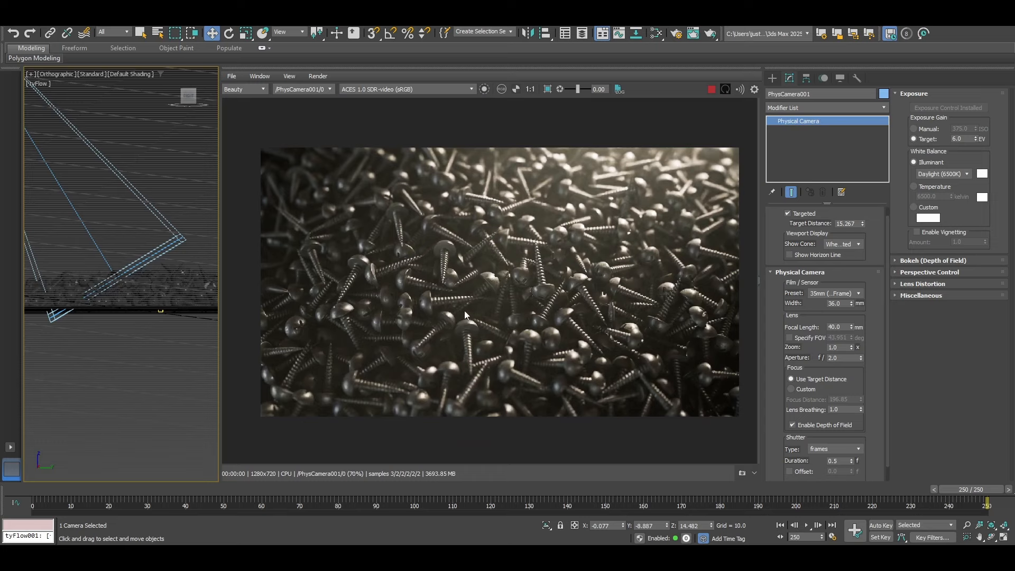
scroll(491, 256, up, 2)
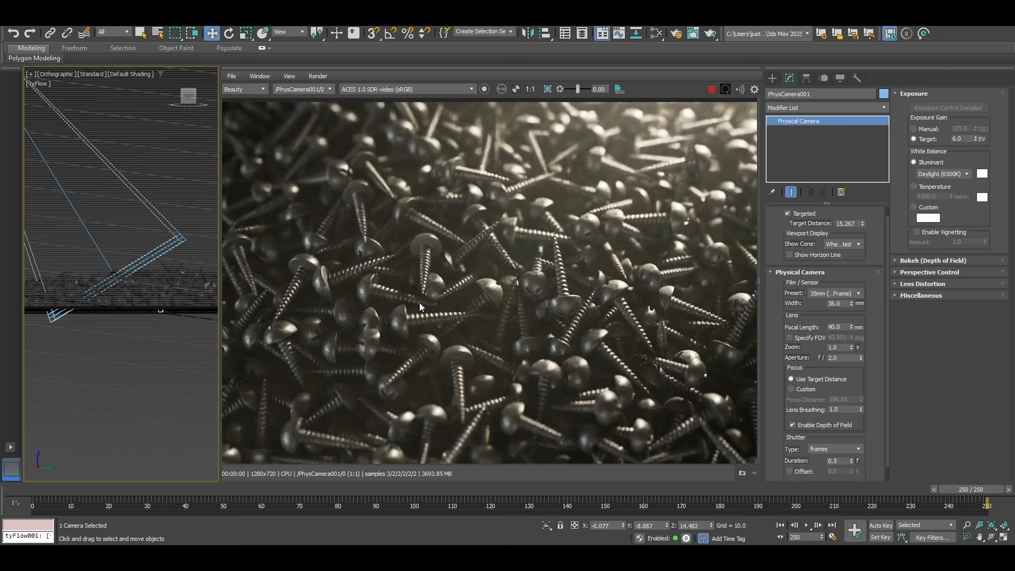
middle_drag(419, 303, 469, 325)
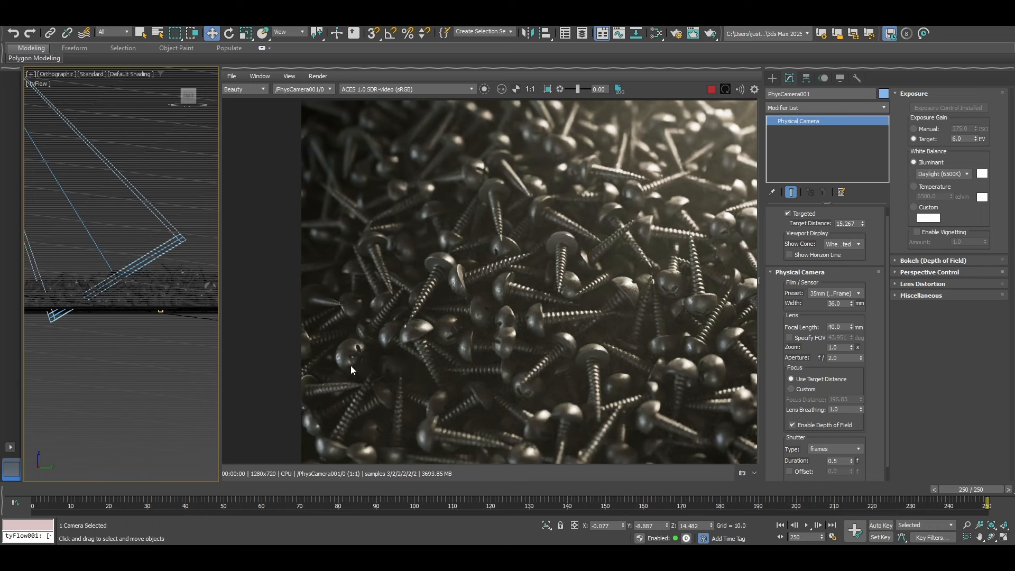
scroll(523, 313, up, 2)
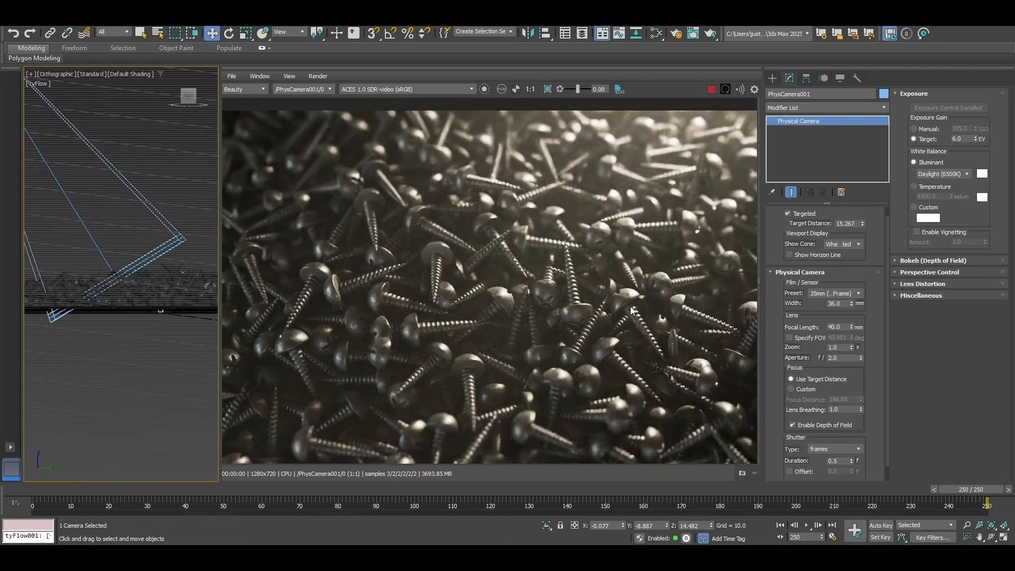
scroll(684, 276, down, 2)
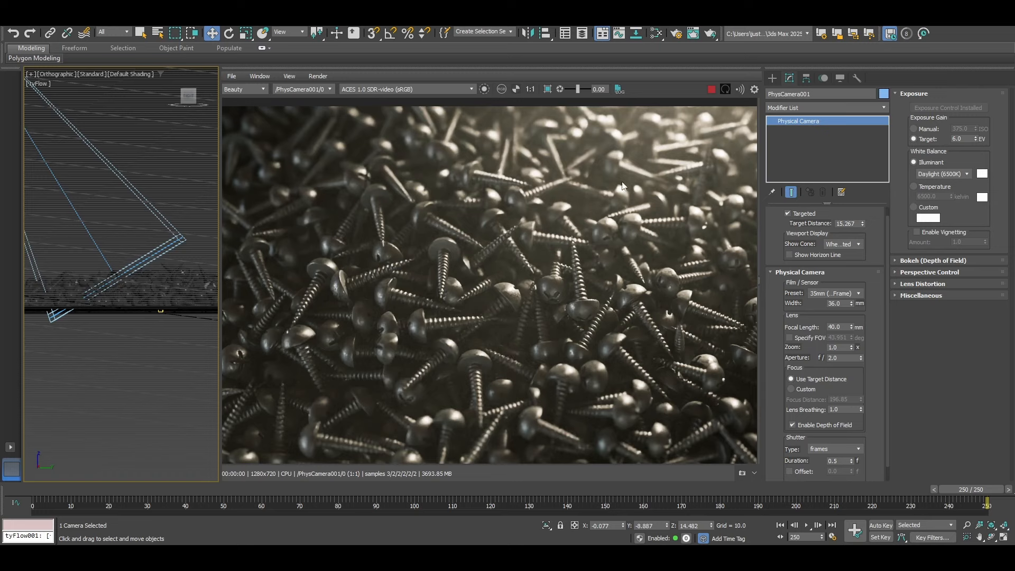
scroll(637, 171, down, 2)
middle_drag(658, 210, 619, 213)
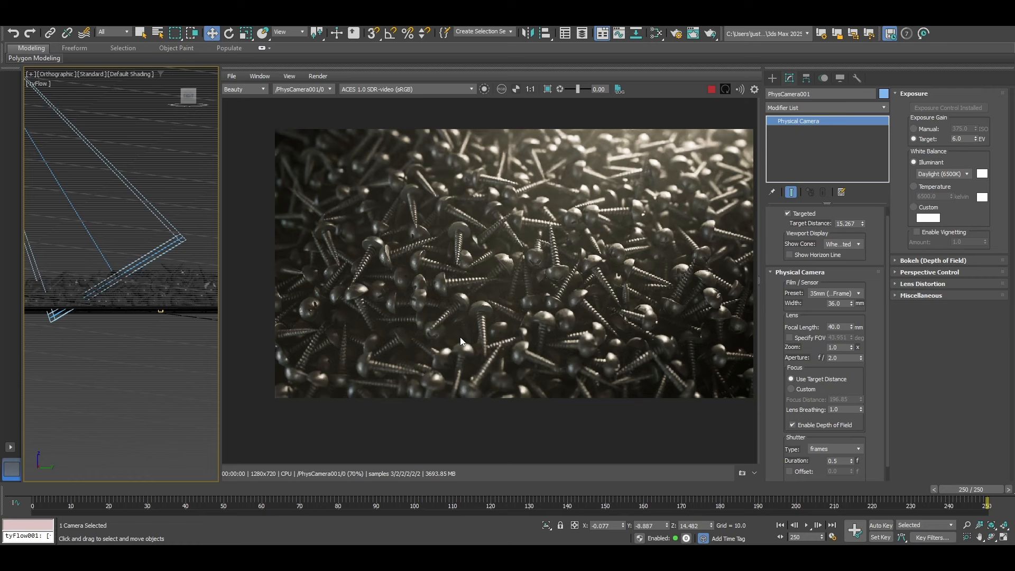
scroll(591, 223, up, 2)
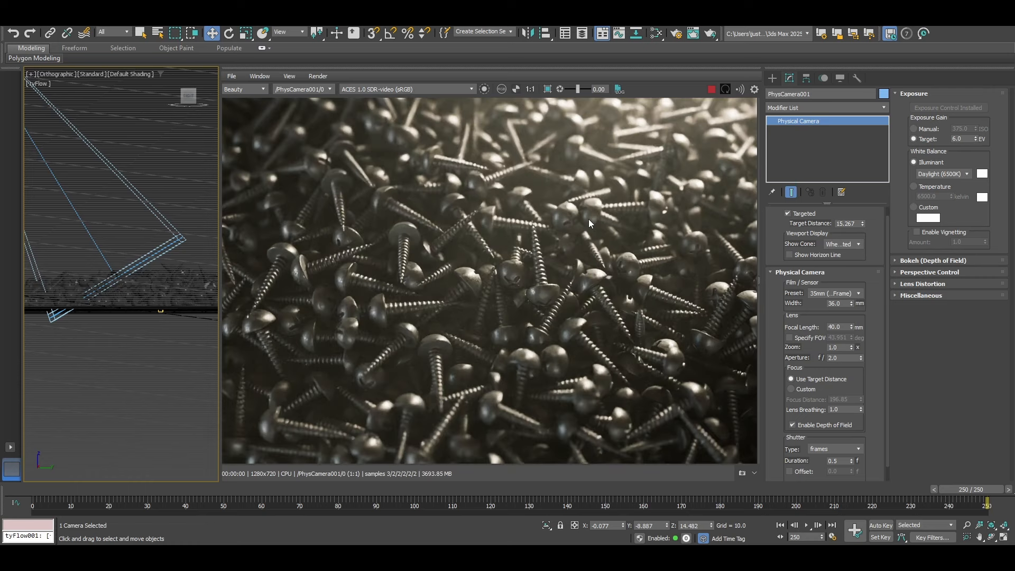